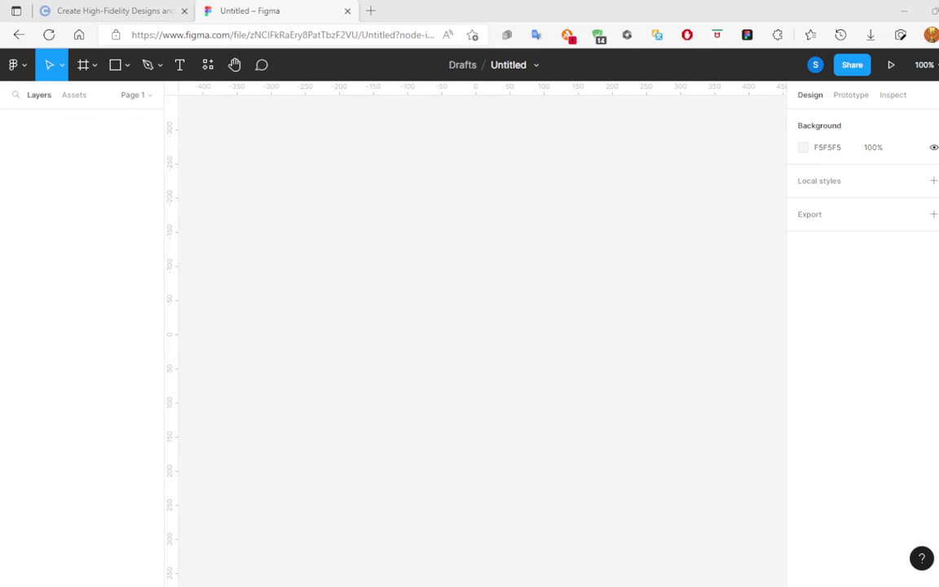
# Create a blank iPhone 14 Plus frame (428 × 926) from the Phone presets.
pyautogui.click(115, 64)
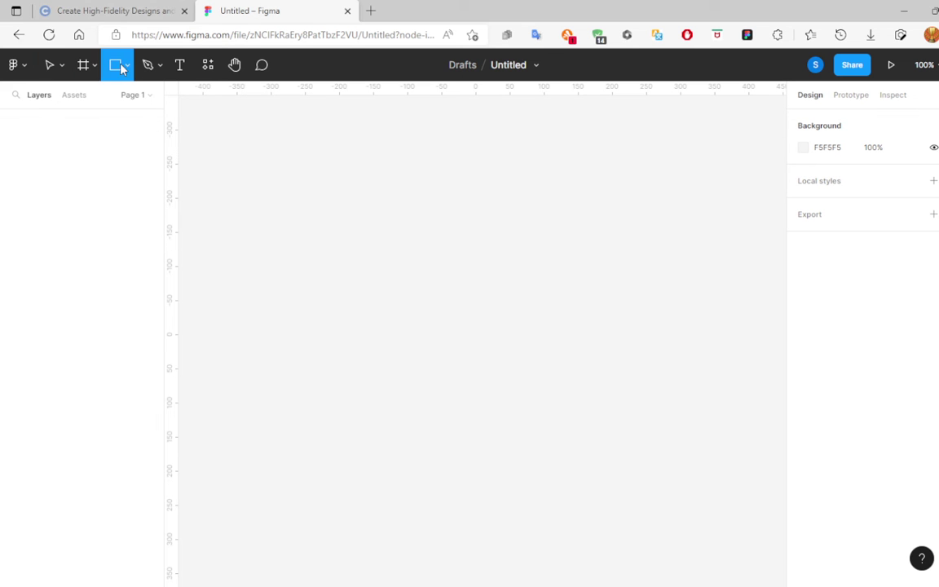
pyautogui.click(94, 67)
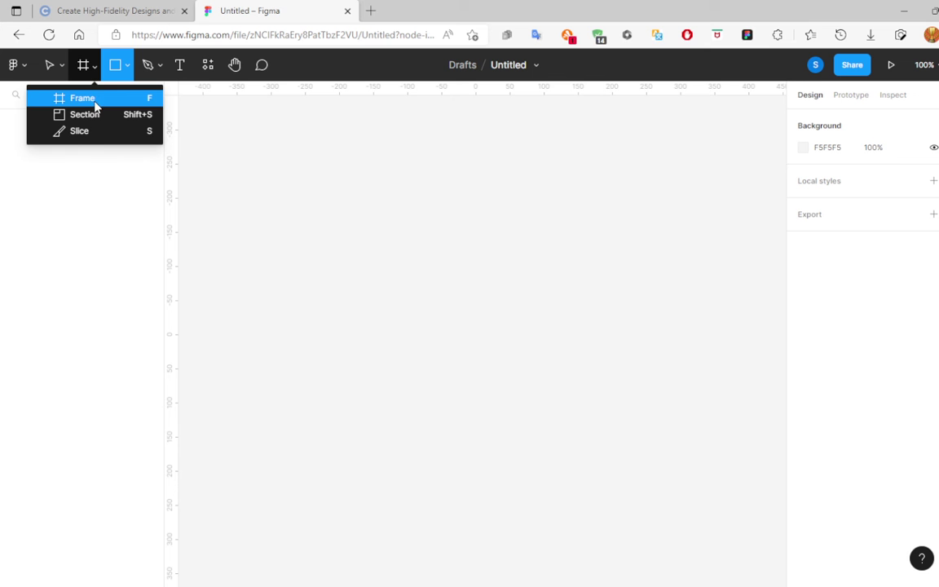
pyautogui.click(95, 102)
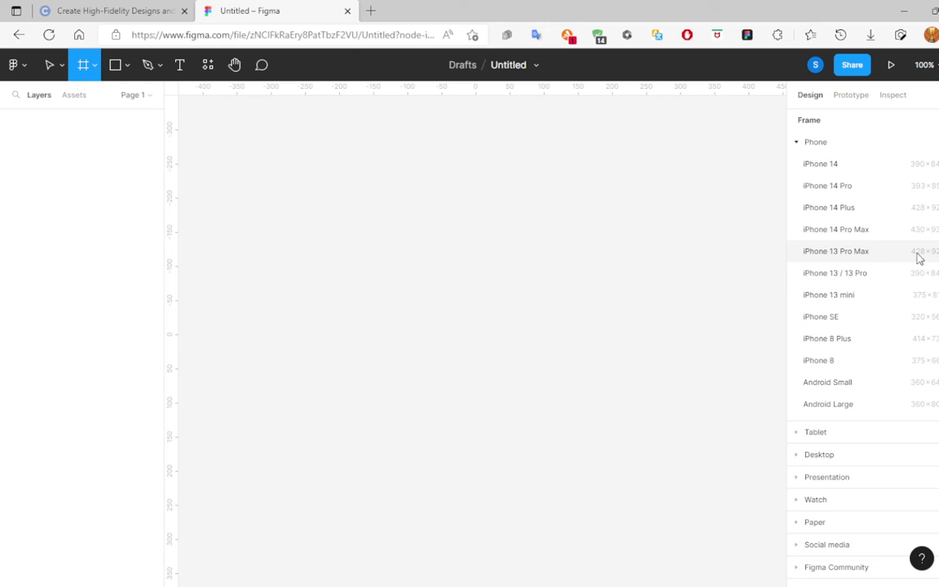
pyautogui.click(890, 207)
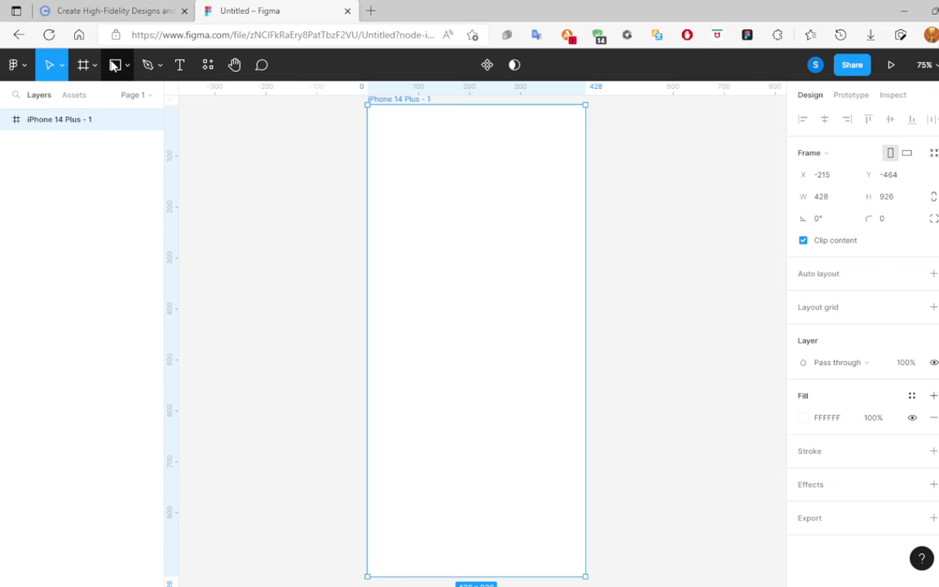
# Draw a grey 428 × 64 header rectangle across the top of the iPhone frame.
pyautogui.click(129, 65)
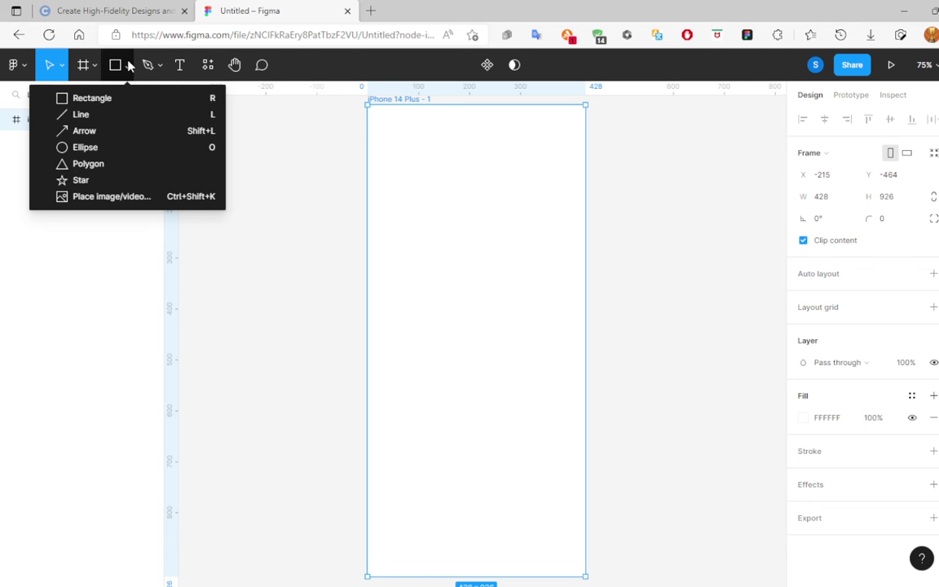
pyautogui.click(94, 98)
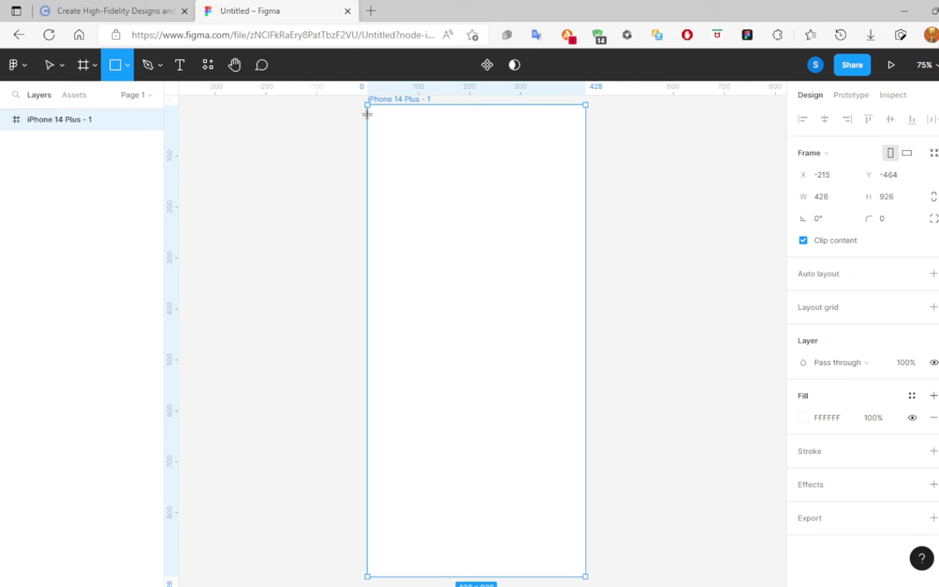
pyautogui.moveTo(367, 114); pyautogui.dragTo(591, 163)
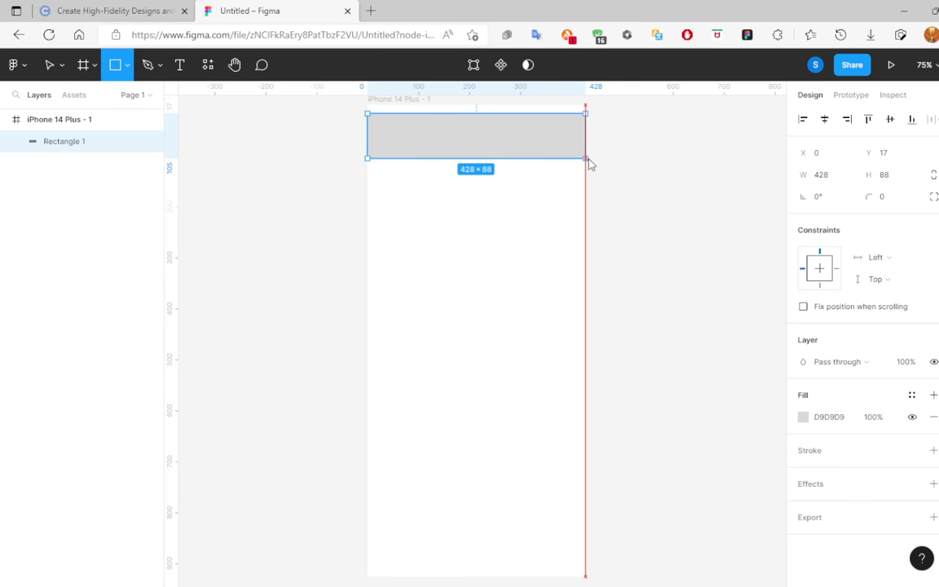
pyautogui.moveTo(590, 163); pyautogui.dragTo(584, 148)
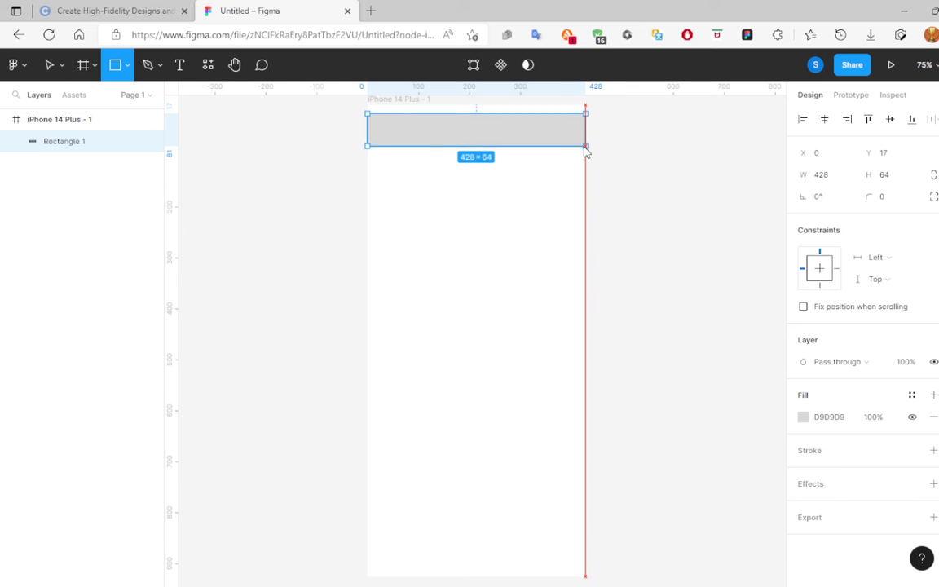
pyautogui.press('Escape')
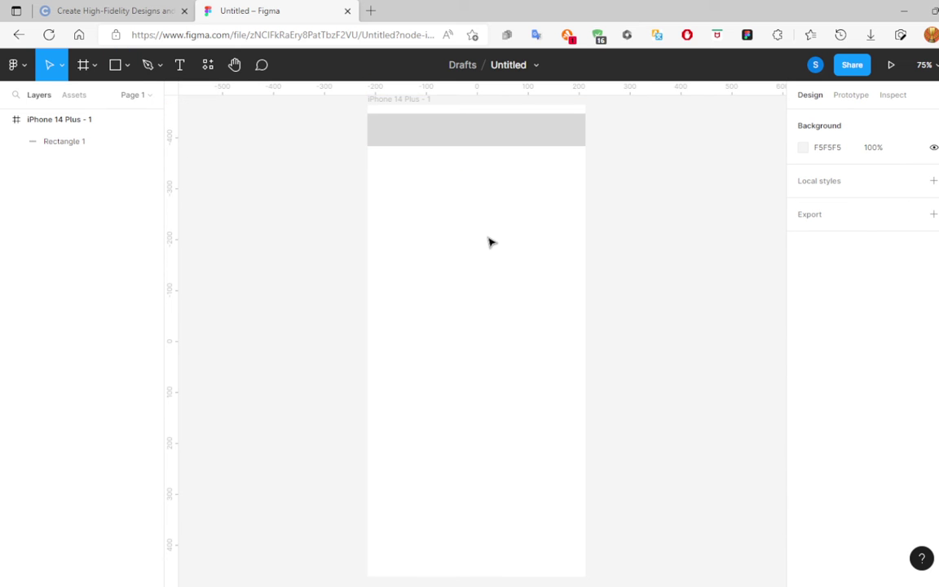
pyautogui.click(828, 149)
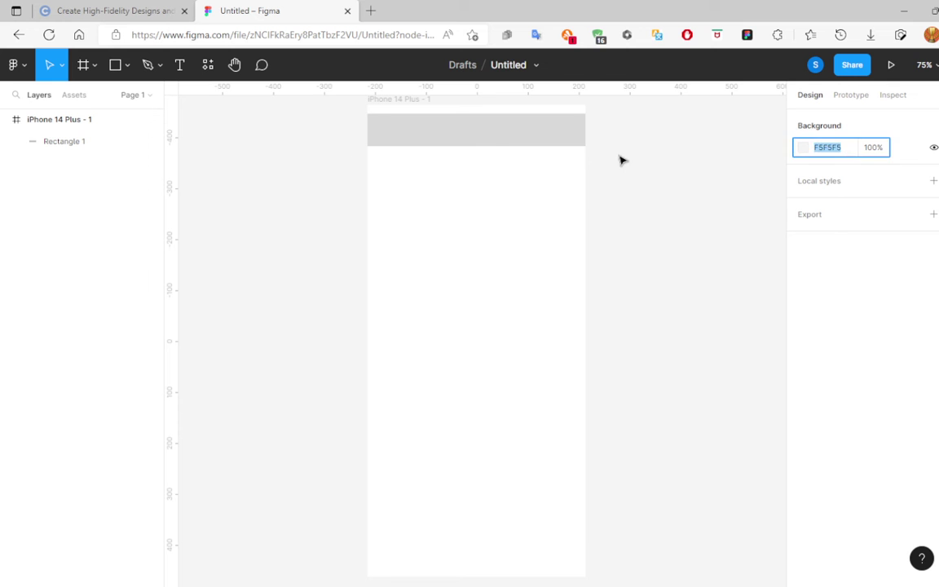
pyautogui.click(510, 210)
pyautogui.click(484, 137)
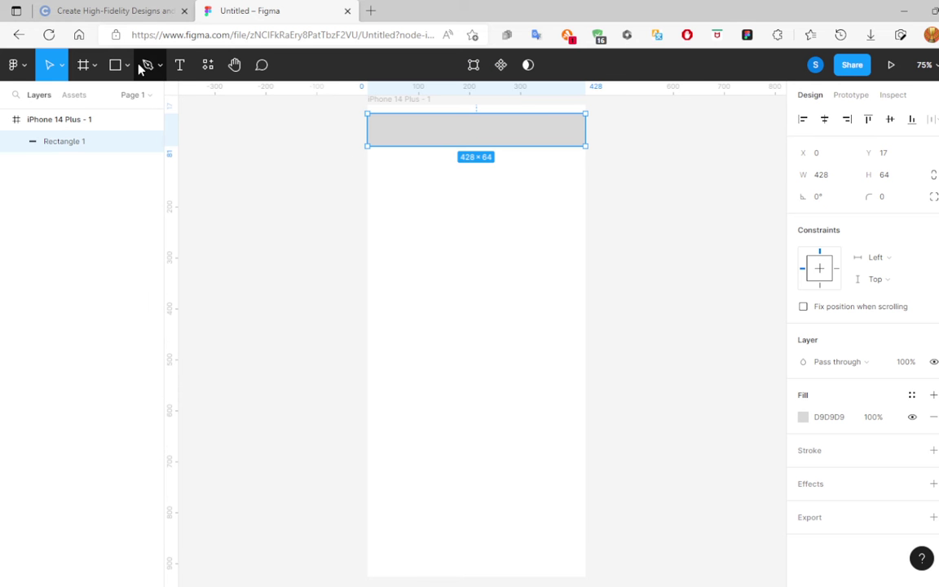
# Place a text box inside the grey bar and enter the 'January 2022' heading.
pyautogui.click(180, 64)
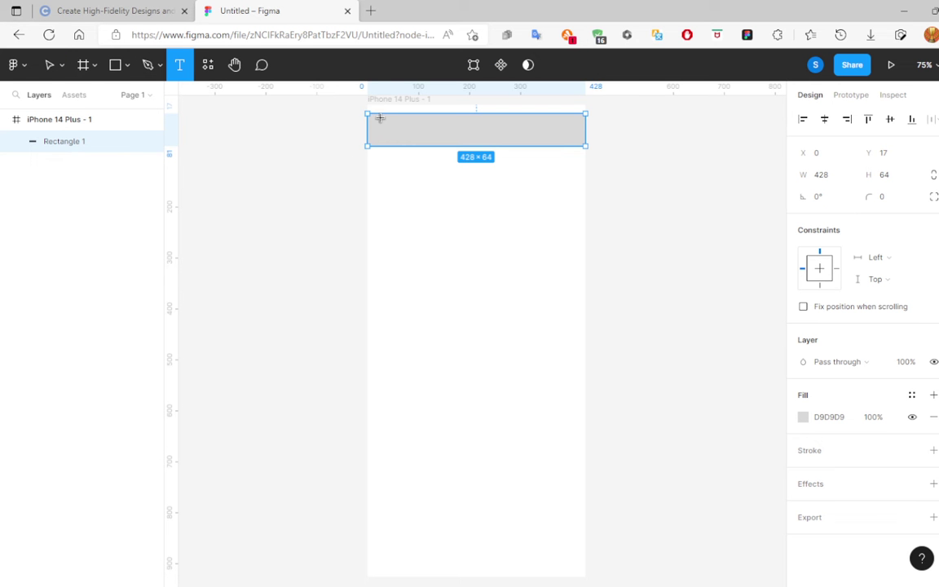
pyautogui.moveTo(380, 118)
pyautogui.mouseDown()
pyautogui.moveTo(580, 144)
pyautogui.moveTo(572, 144)
pyautogui.mouseUp()
pyautogui.write('January 3')
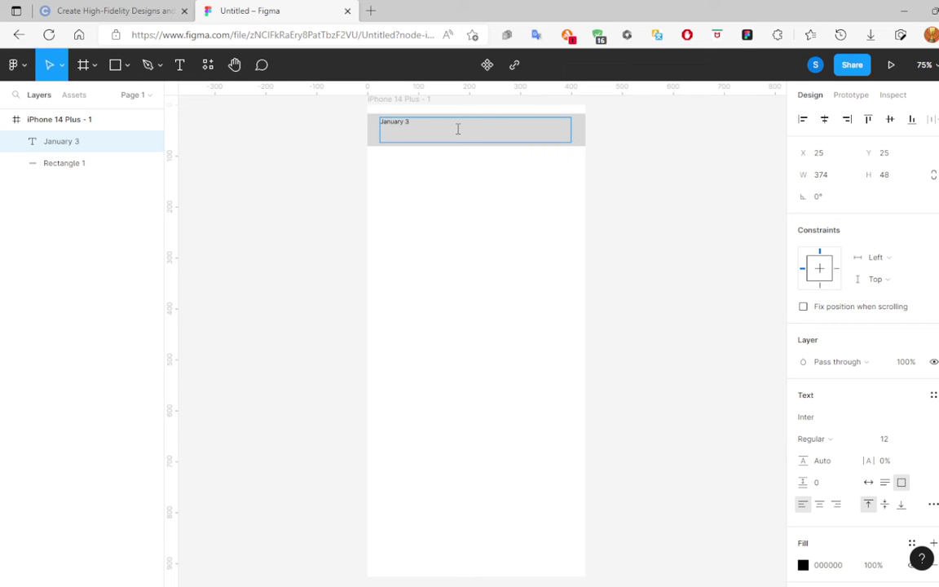
pyautogui.write('2')
pyautogui.press('BackSpace')
# Centre the heading, set it to size 40, and narrow the text box to 280 wide.
pyautogui.hotkey('ctrl', 'a')
pyautogui.click(819, 504)
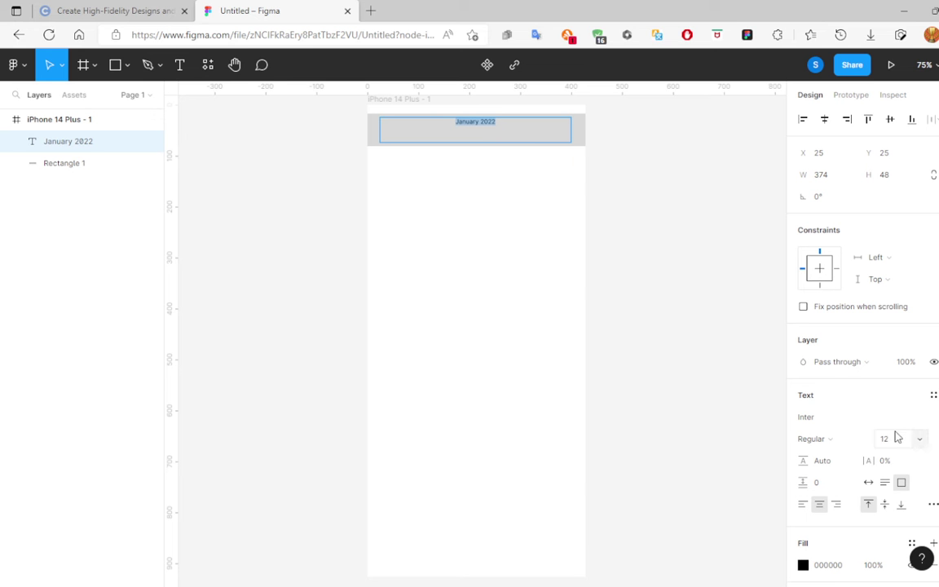
pyautogui.click(920, 439)
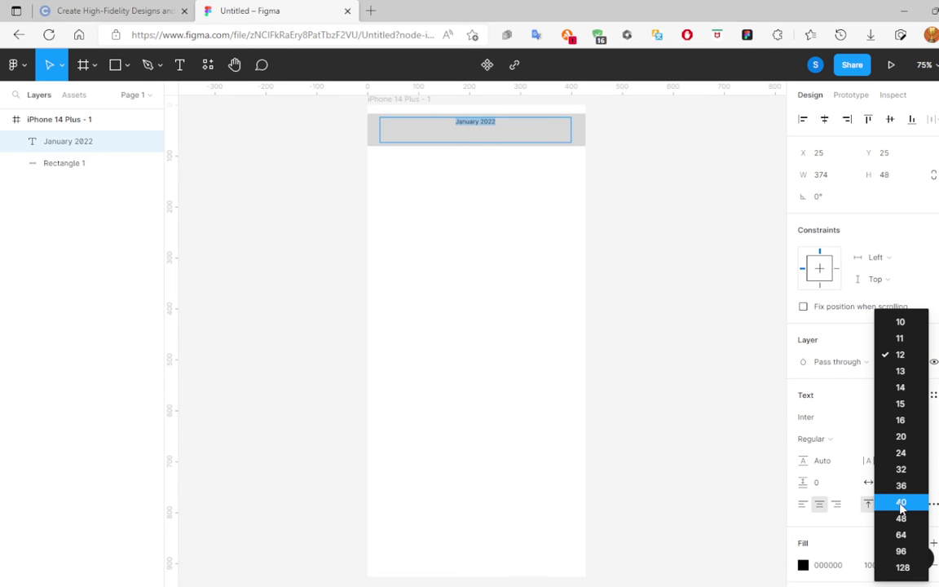
pyautogui.click(902, 501)
pyautogui.press('Escape')
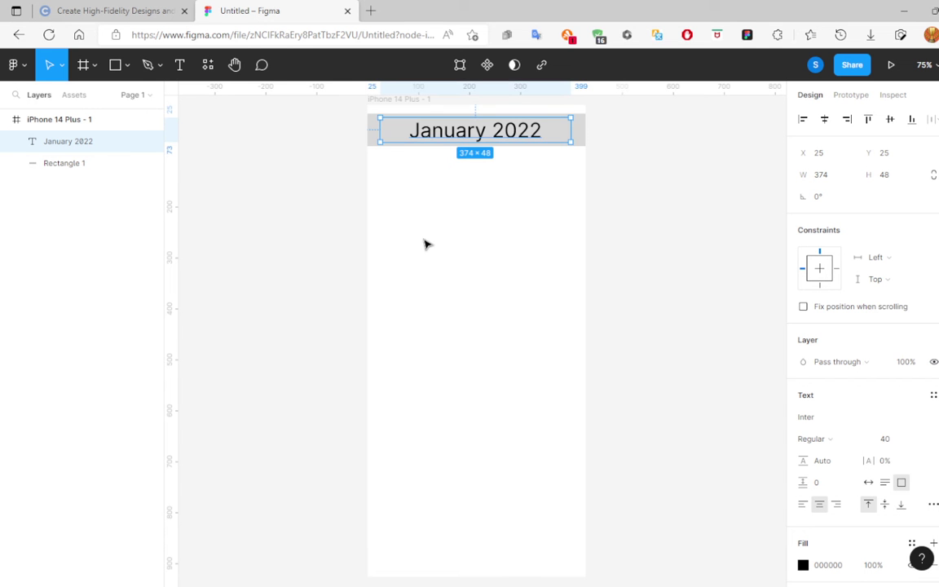
pyautogui.moveTo(374, 131); pyautogui.dragTo(409, 132)
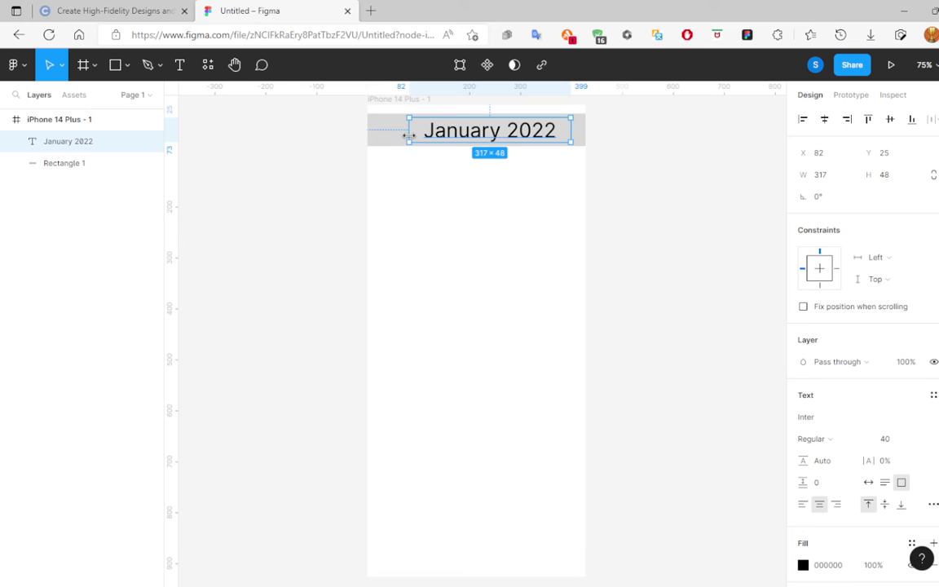
pyautogui.moveTo(571, 130); pyautogui.dragTo(552, 131)
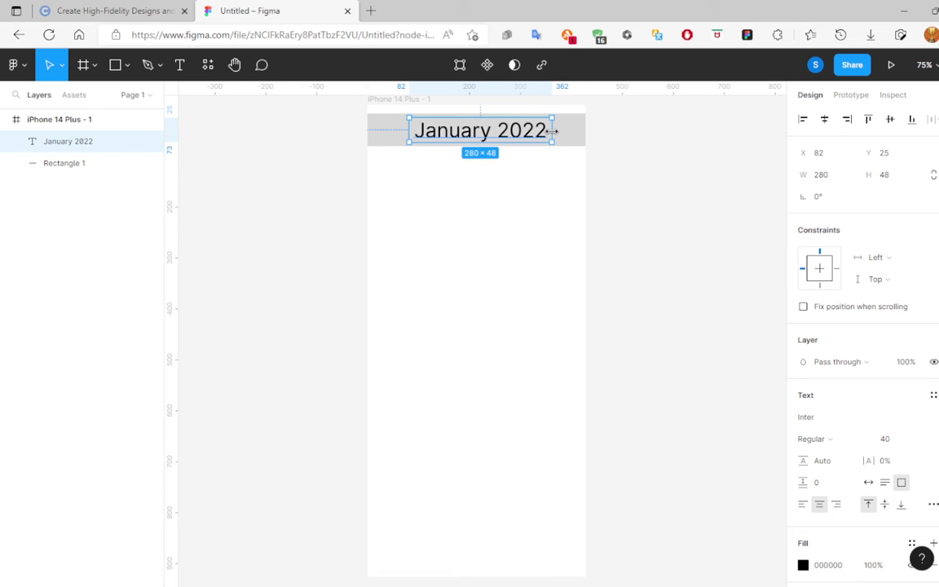
pyautogui.click(545, 276)
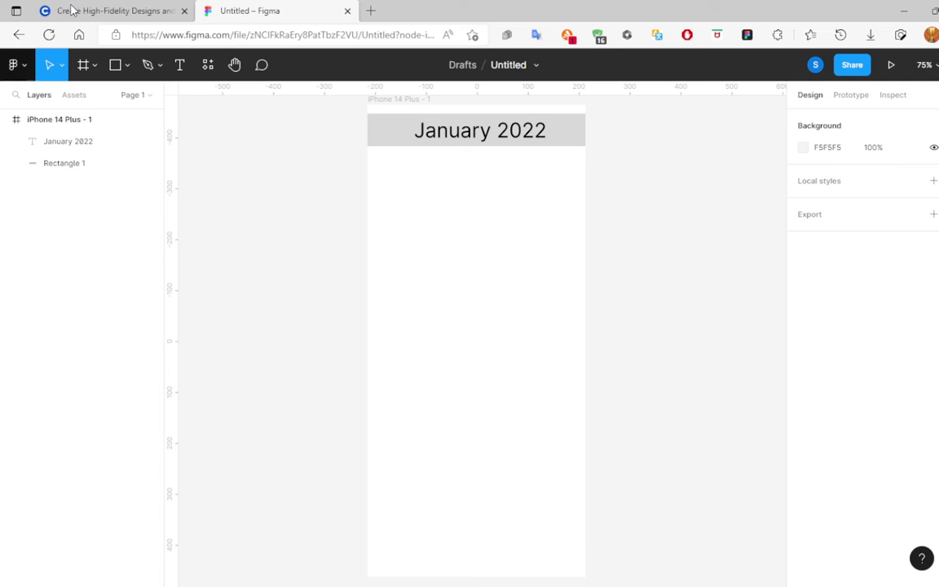
# Draw a short black arrow left of the phone frame and open it for point editing.
pyautogui.click(180, 70)
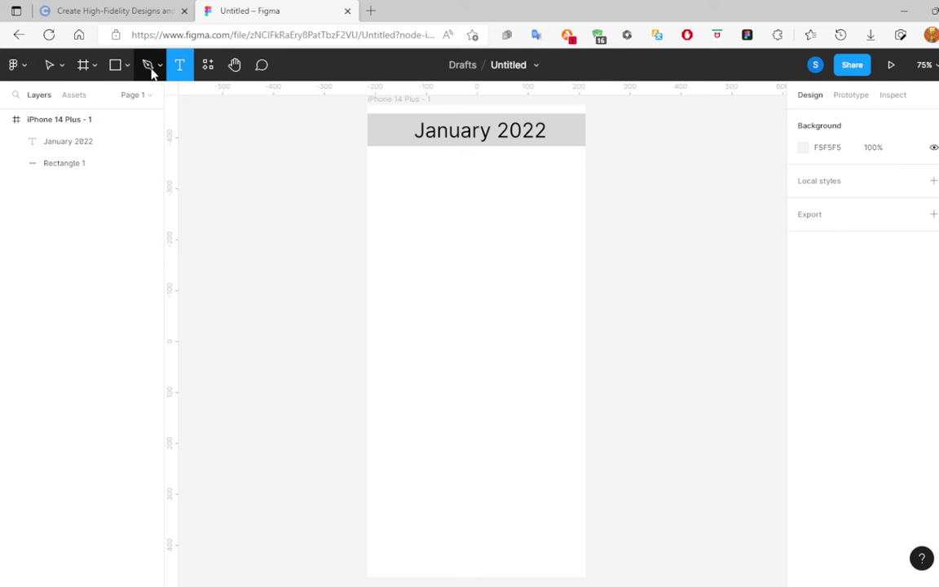
pyautogui.click(147, 66)
pyautogui.click(161, 66)
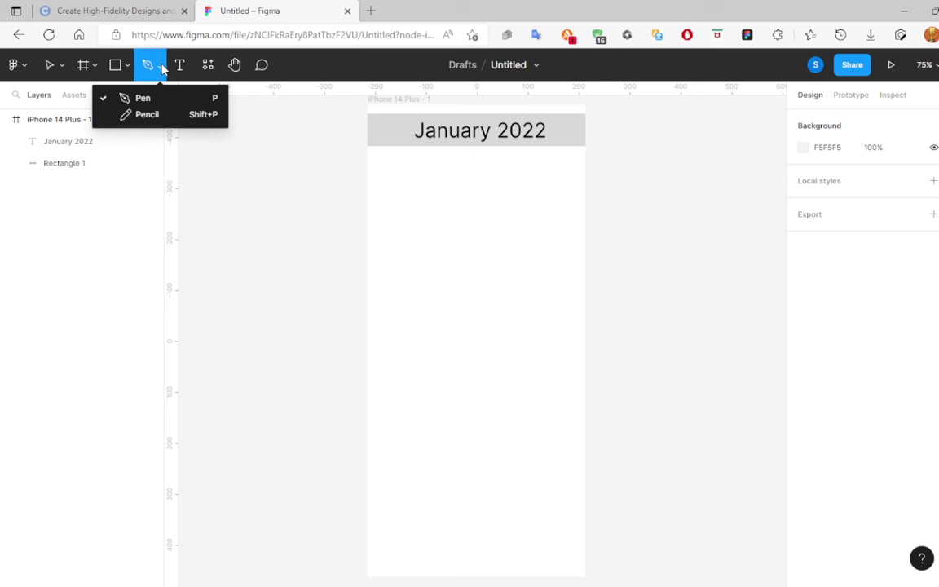
pyautogui.click(128, 65)
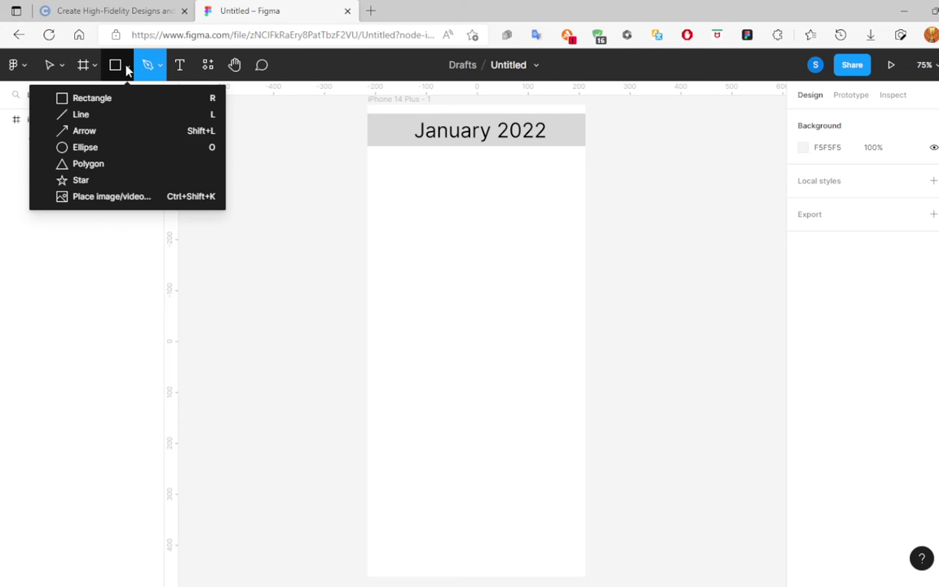
pyautogui.click(117, 131)
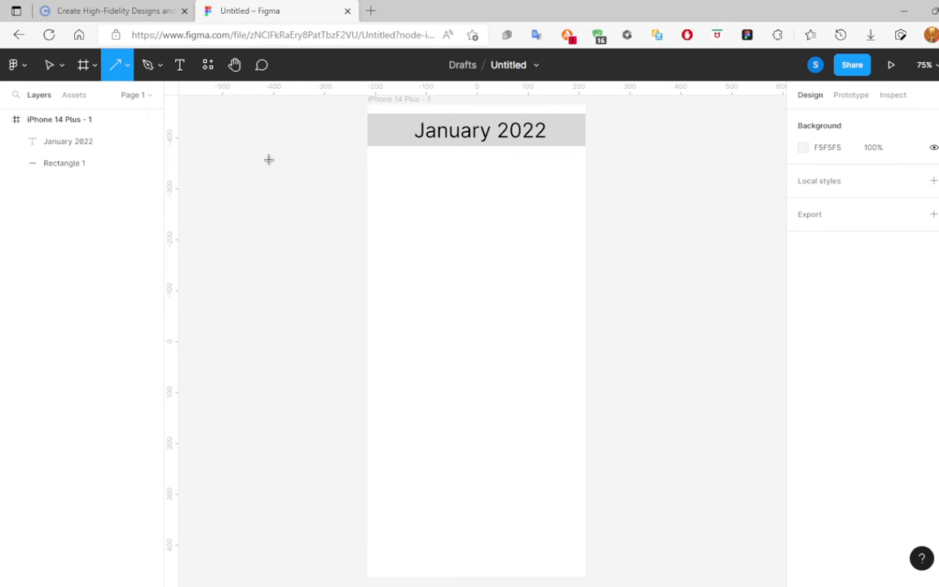
pyautogui.moveTo(247, 154)
pyautogui.mouseDown()
pyautogui.moveTo(337, 155)
pyautogui.moveTo(188, 164)
pyautogui.moveTo(257, 166)
pyautogui.mouseUp()
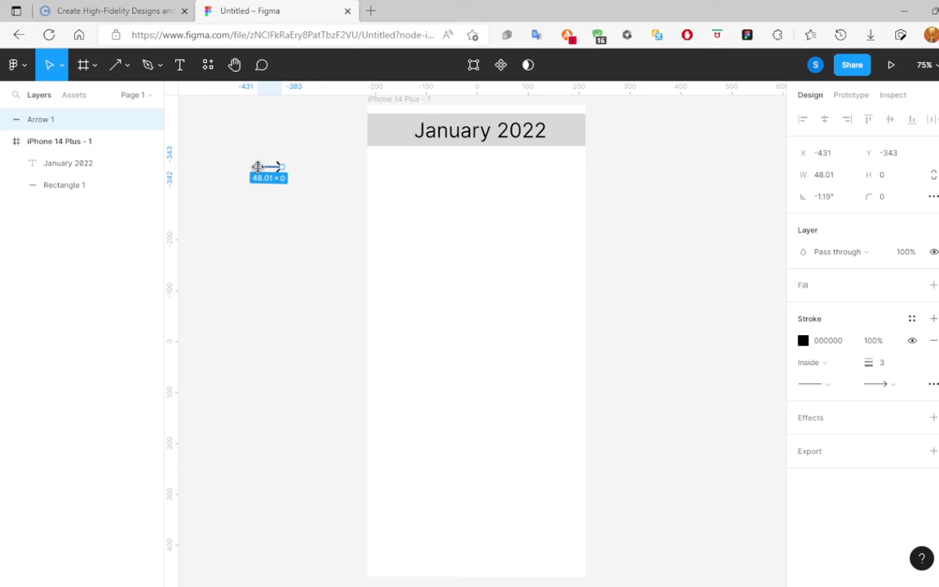
pyautogui.click(270, 227)
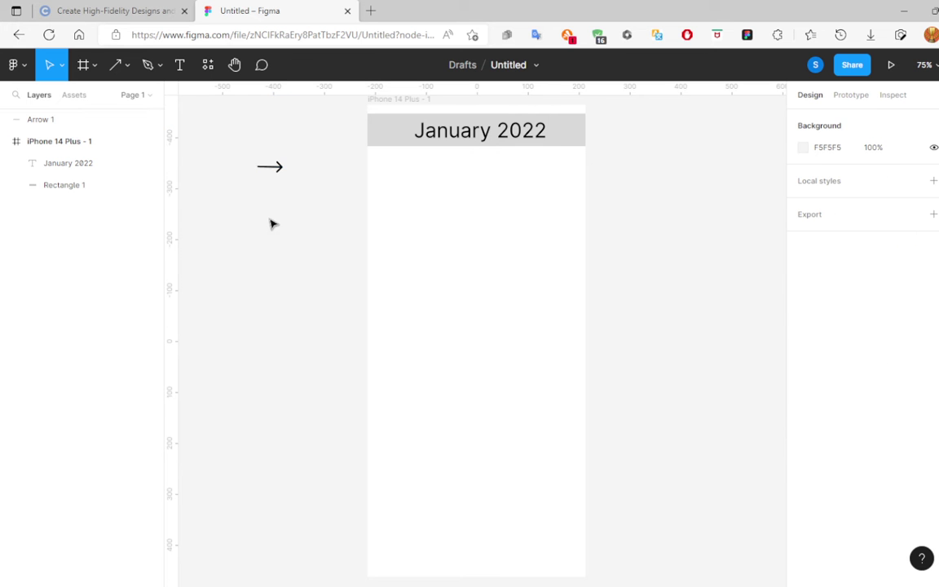
pyautogui.doubleClick(273, 170)
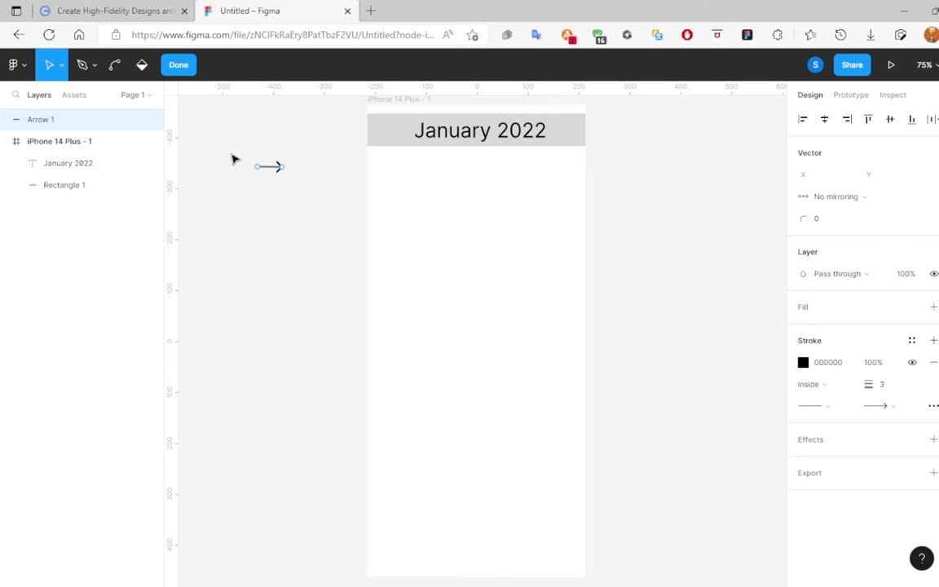
# Select the arrow's end point and try nudging it diagonally, then undo the nudge.
pyautogui.moveTo(236, 130)
pyautogui.mouseDown()
pyautogui.moveTo(283, 168)
pyautogui.moveTo(557, 160)
pyautogui.moveTo(578, 143)
pyautogui.moveTo(562, 138)
pyautogui.moveTo(573, 139)
pyautogui.mouseUp()
pyautogui.click(561, 136)
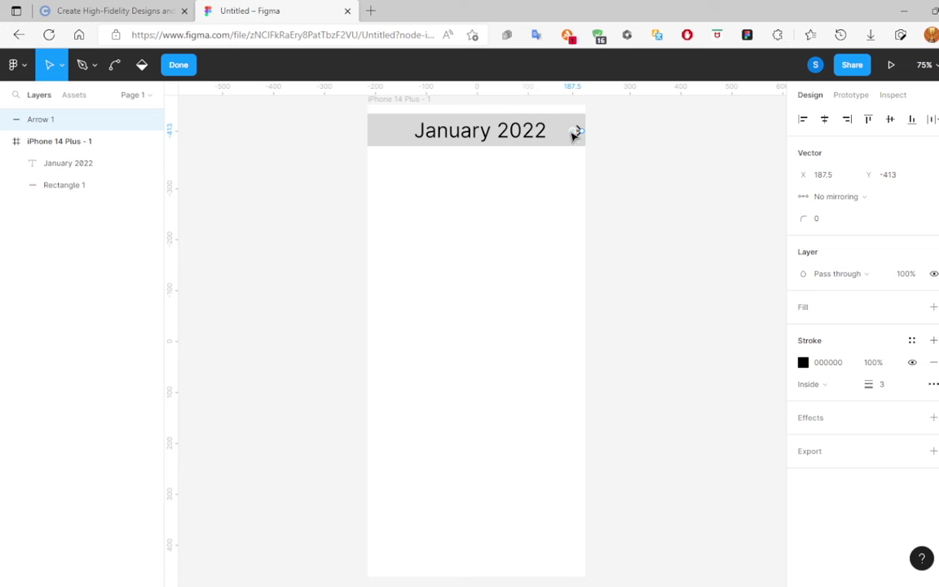
pyautogui.click(546, 201)
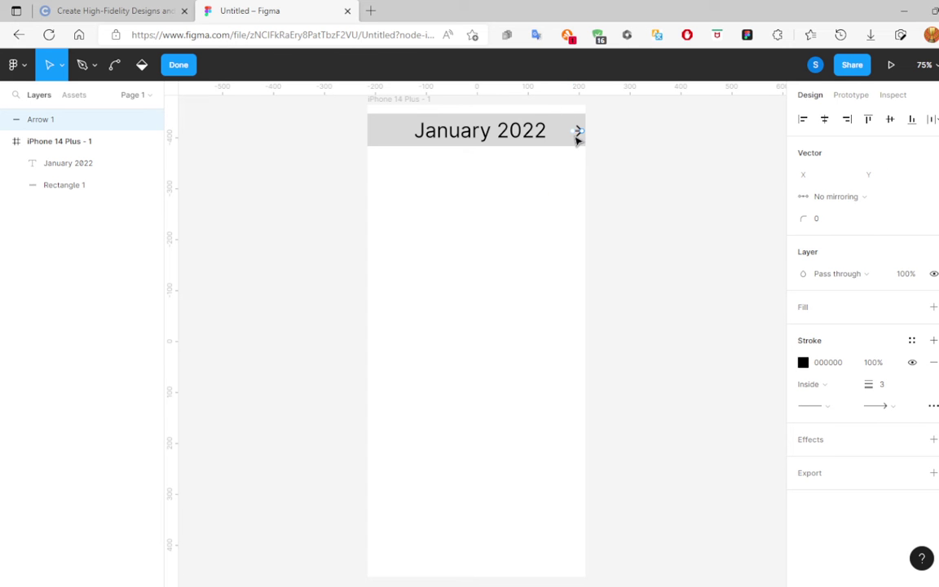
pyautogui.click(577, 132)
pyautogui.press('ctrl')
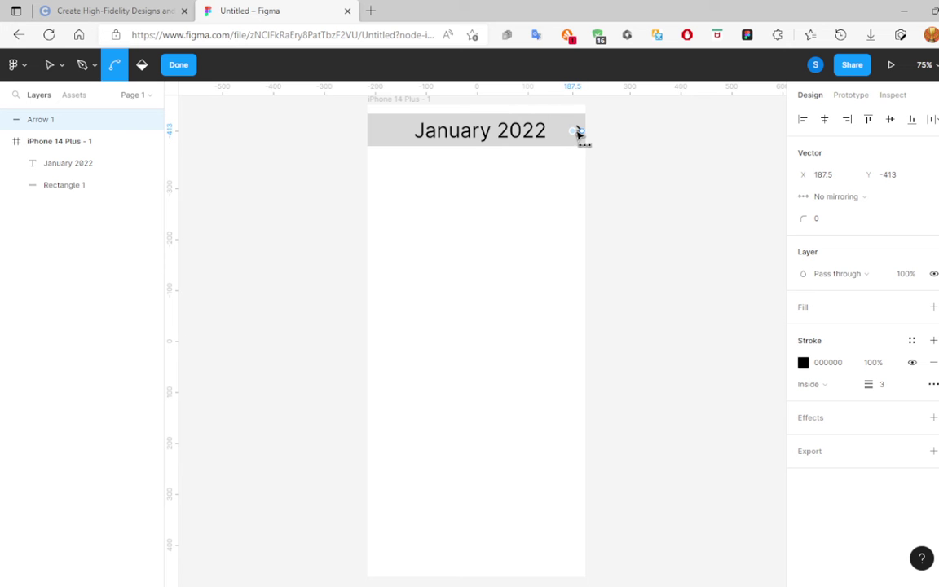
pyautogui.hotkey('shift', 'Right')
pyautogui.hotkey('shift', 'Down')
pyautogui.hotkey('ctrl', 'z')
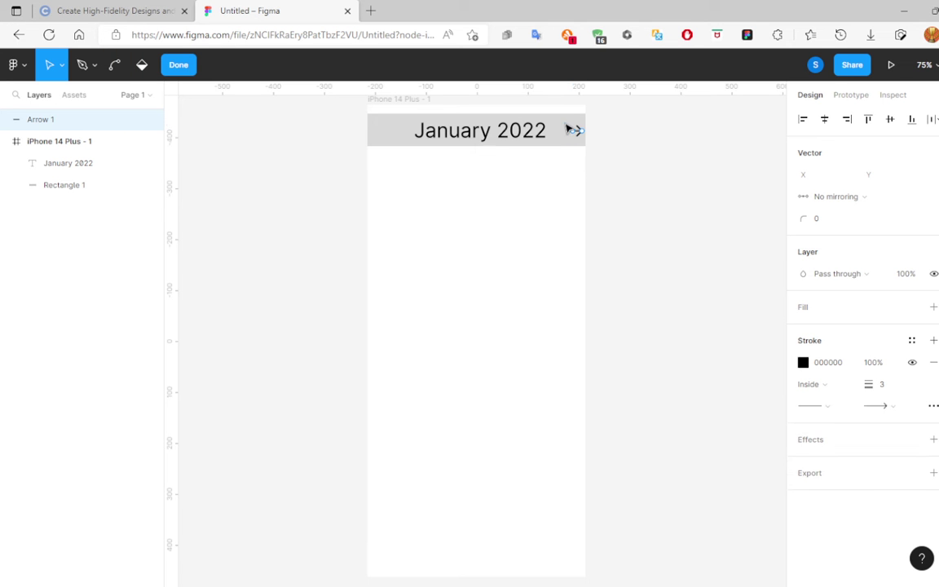
# Stretch the arrow leftward to the header's left edge so arrowheads sit at both ends.
pyautogui.hotkey('ctrl', 'a')
pyautogui.press('ctrl')
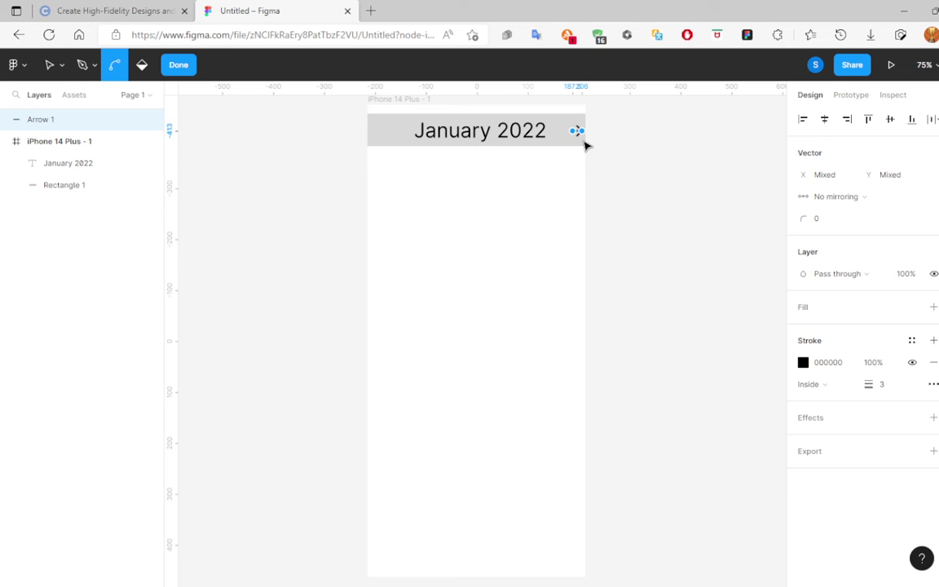
pyautogui.hotkey('shift', 'Right')
pyautogui.hotkey('shift', 'Down')
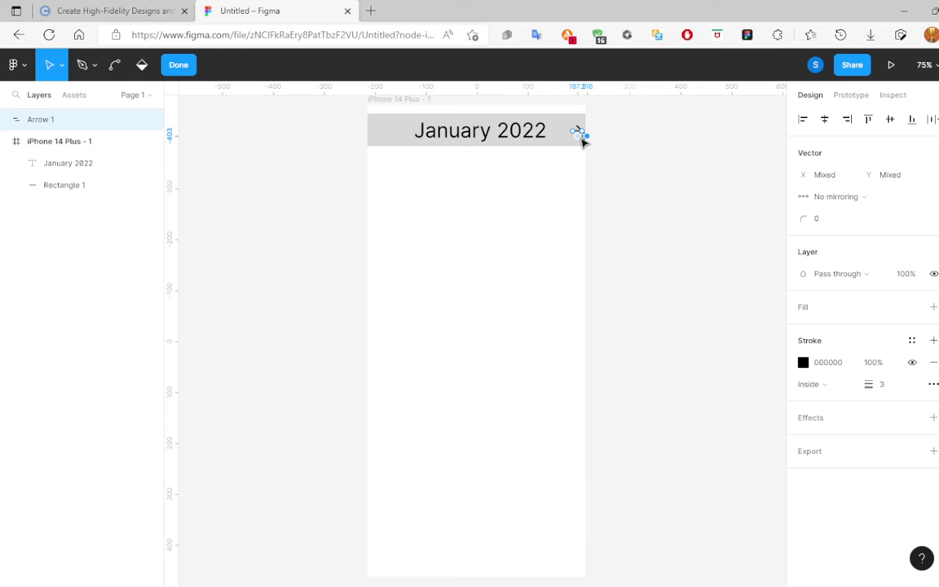
pyautogui.moveTo(581, 139); pyautogui.dragTo(388, 133)
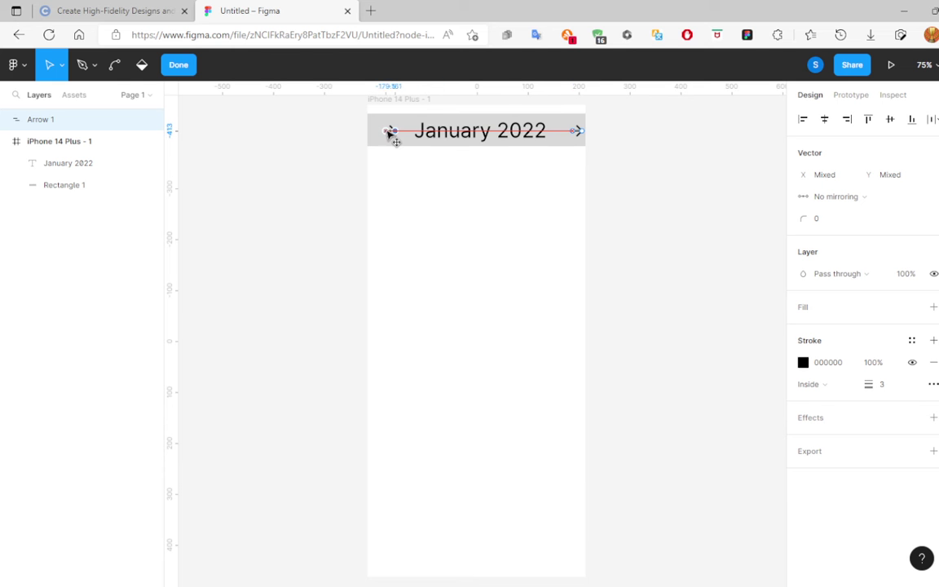
pyautogui.hotkey('shift', 'Left')
pyautogui.hotkey('shift', 'Left')
pyautogui.hotkey('shift', 'Left')
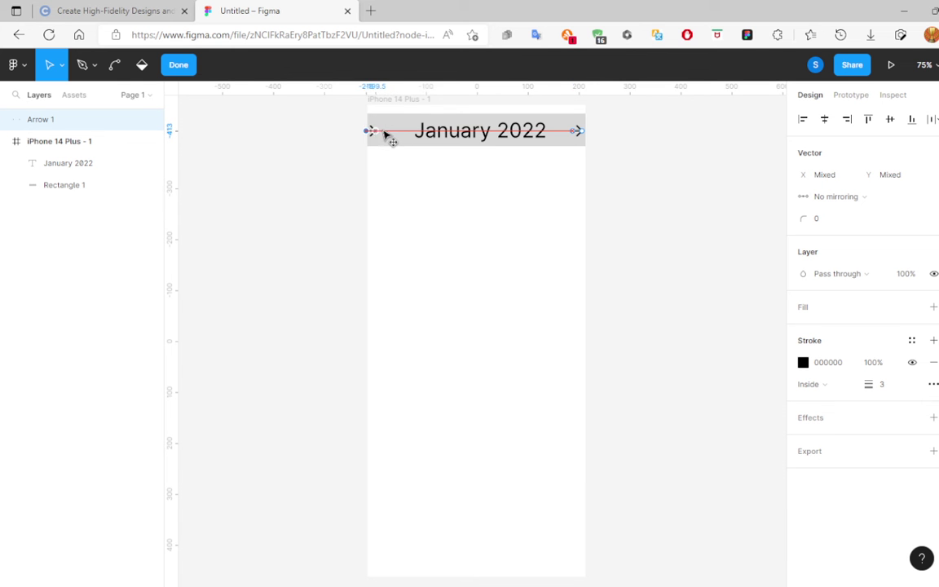
pyautogui.moveTo(386, 133)
pyautogui.mouseDown()
pyautogui.moveTo(398, 139)
pyautogui.moveTo(376, 136)
pyautogui.mouseUp()
pyautogui.click(395, 179)
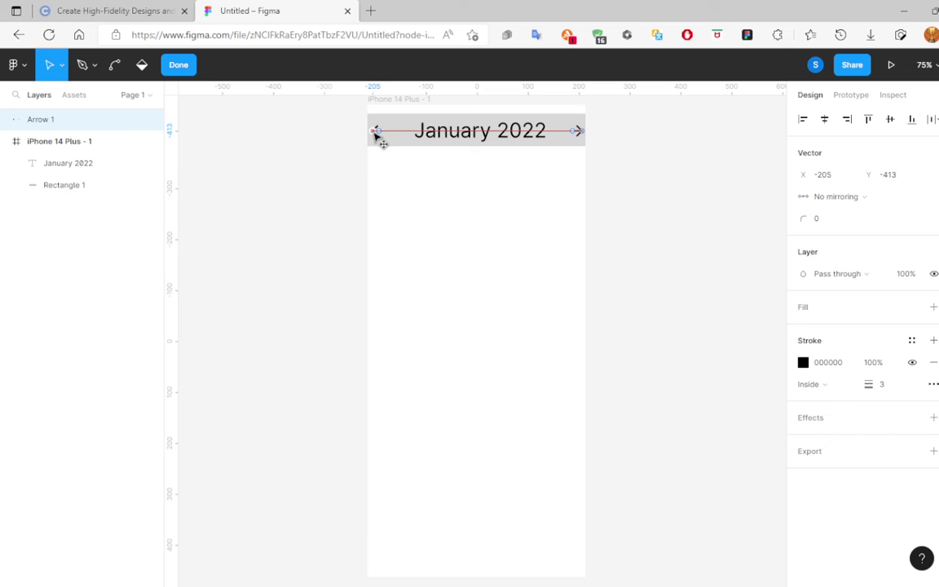
pyautogui.click(461, 230)
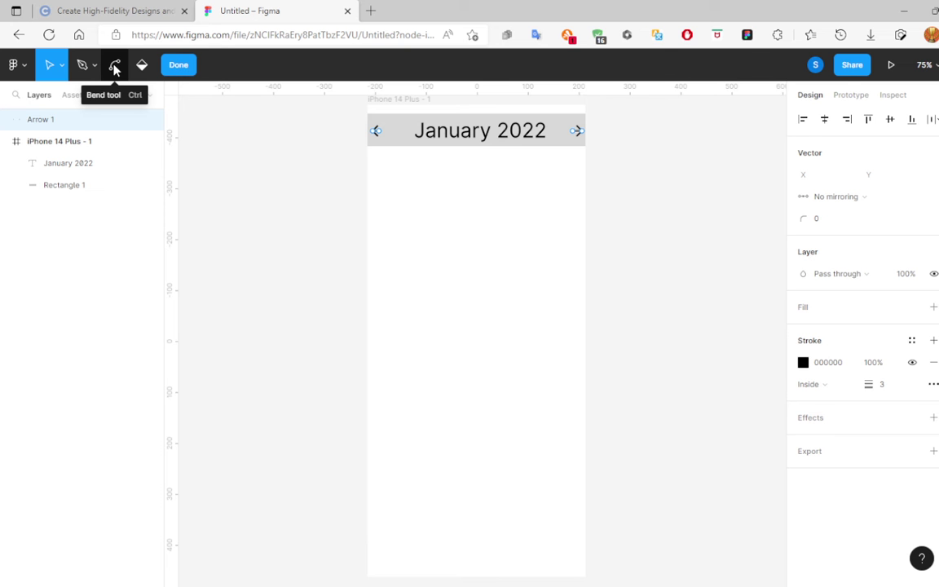
pyautogui.click(180, 65)
# Raise the arrow's right end and move Arrow 1 into the iPhone frame below Rectangle 1.
pyautogui.click(467, 220)
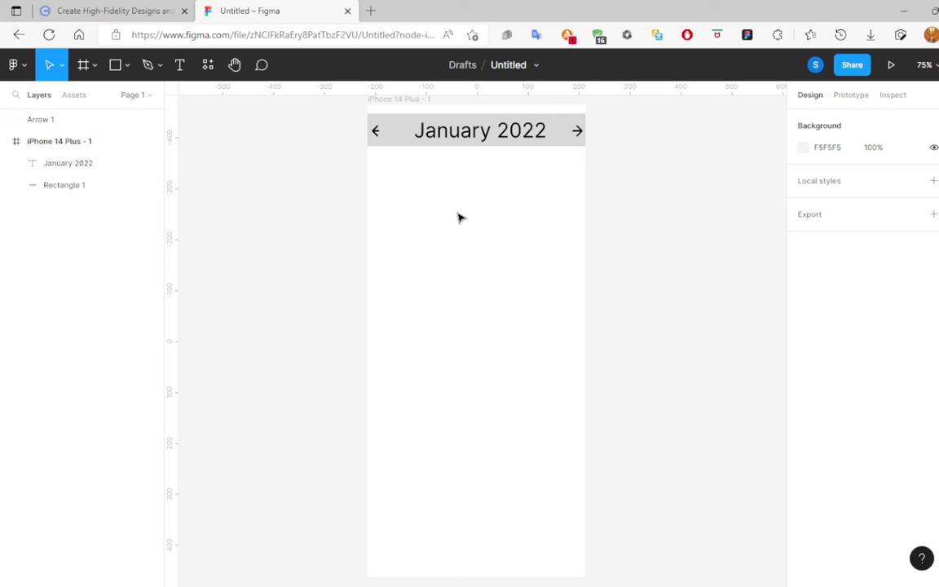
pyautogui.click(579, 137)
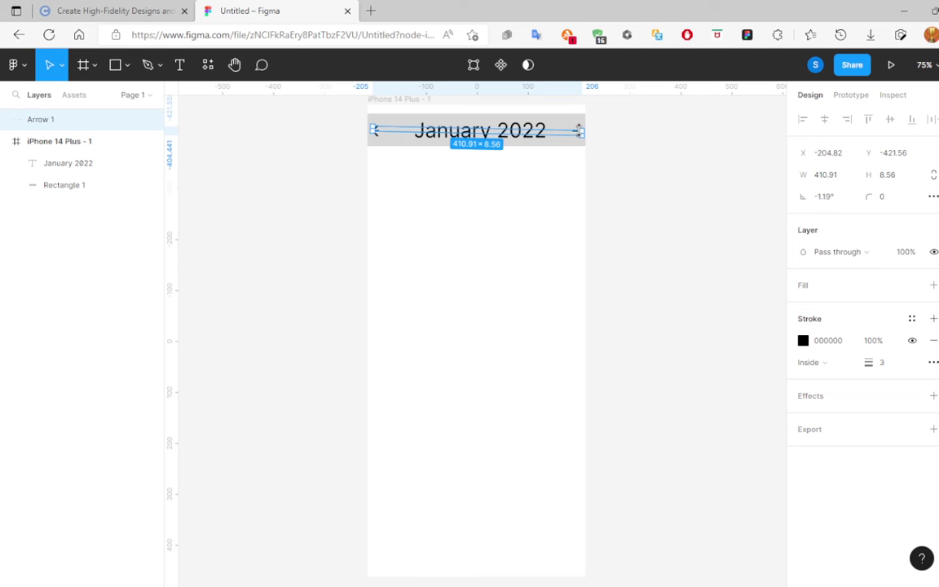
pyautogui.moveTo(579, 130); pyautogui.dragTo(579, 132)
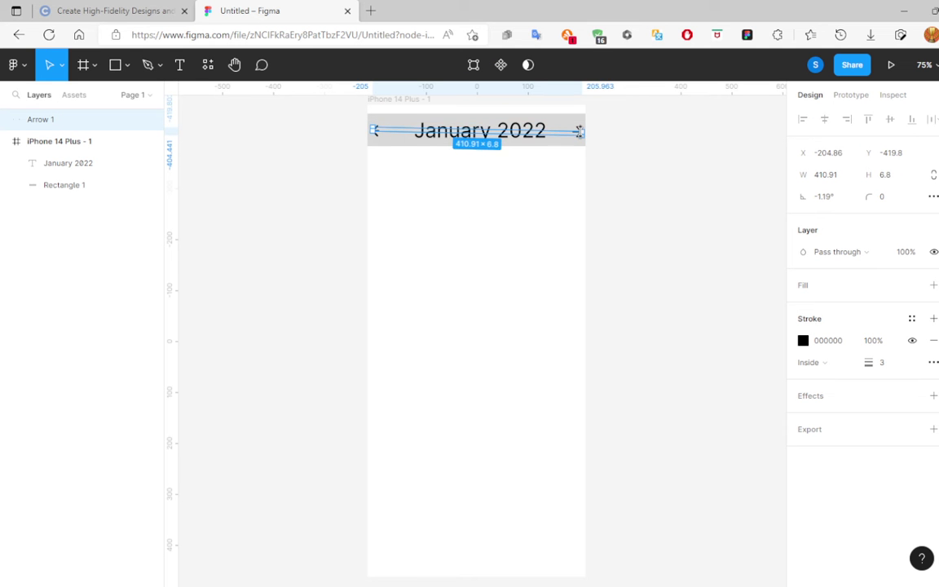
pyautogui.click(508, 271)
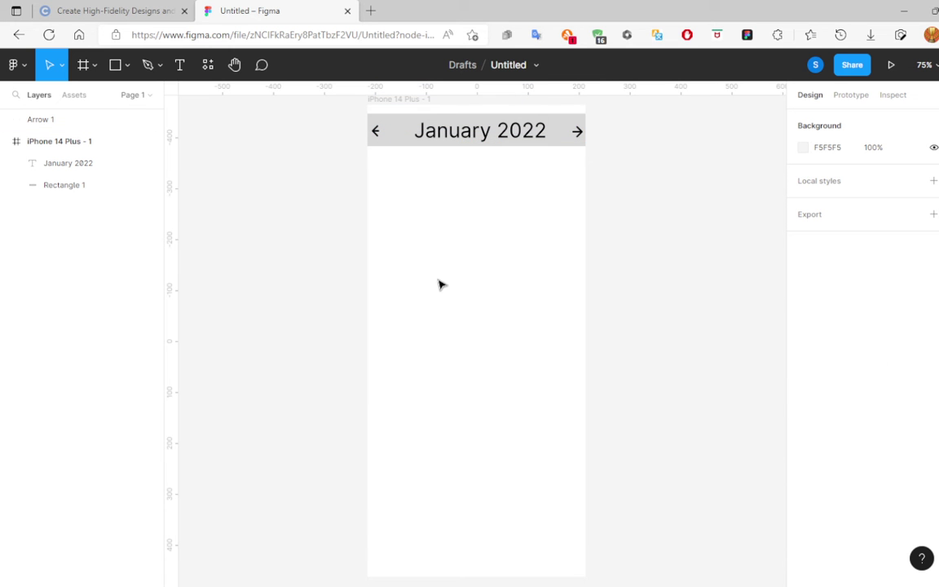
pyautogui.moveTo(40, 119)
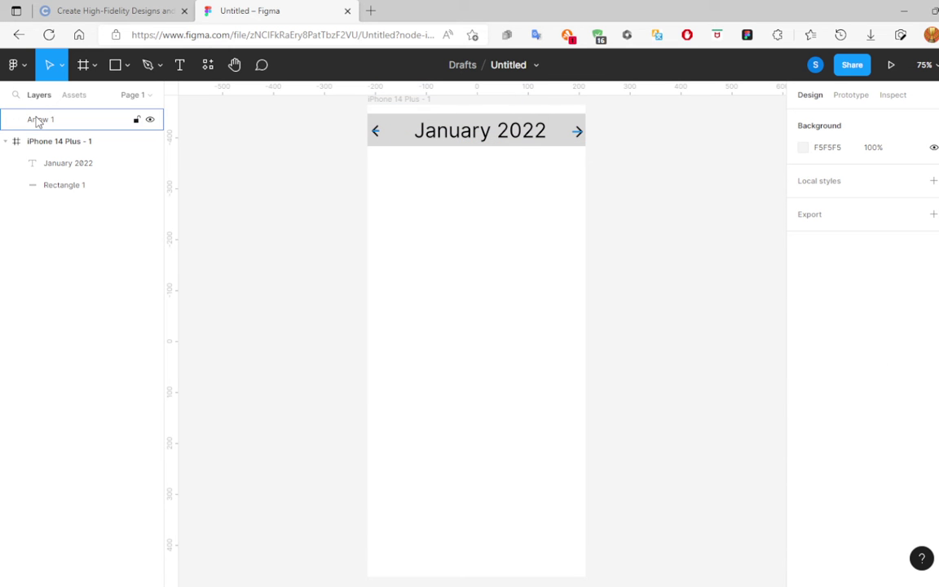
pyautogui.moveTo(70, 124); pyautogui.dragTo(65, 214)
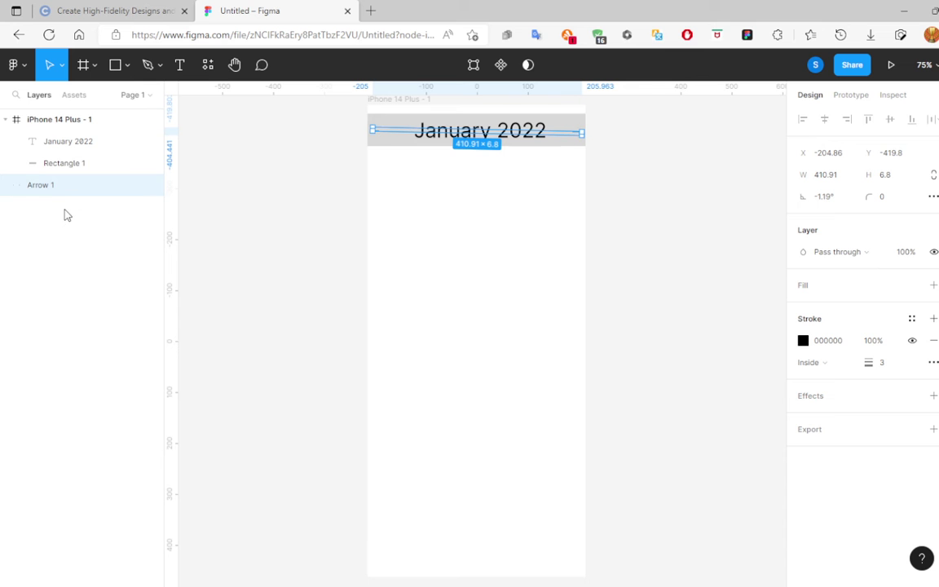
pyautogui.click(459, 237)
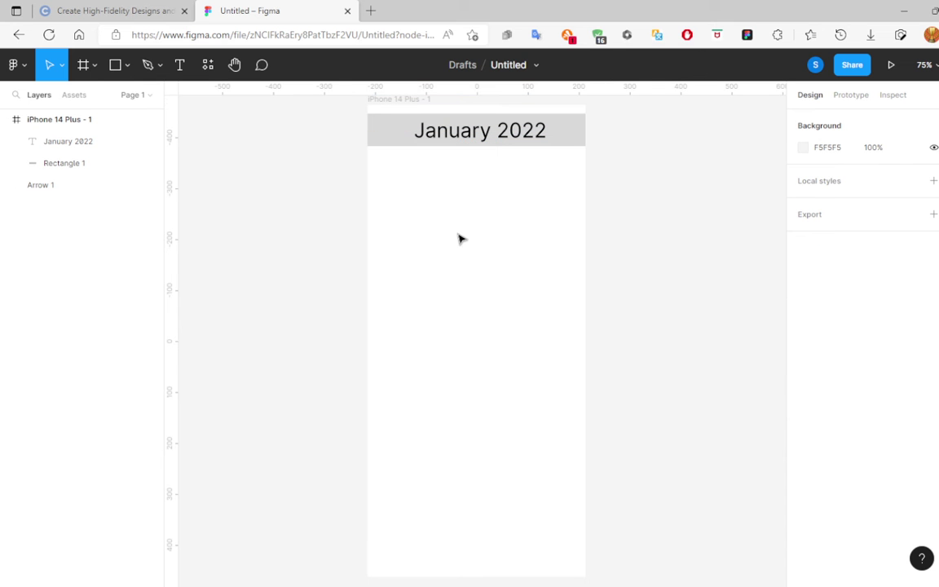
# Reselect Arrow 1 from the layer list and reposition it over the header.
pyautogui.click(59, 185)
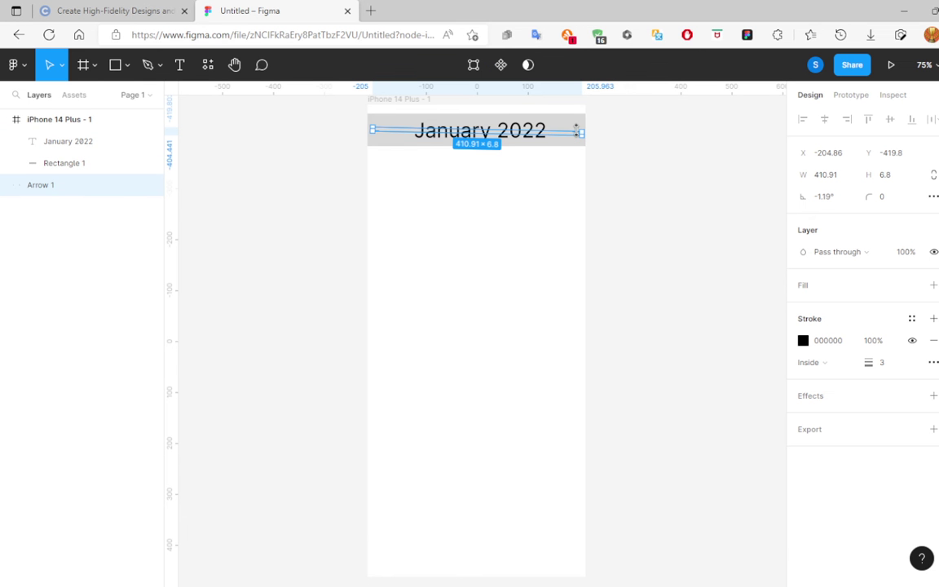
pyautogui.moveTo(576, 128); pyautogui.dragTo(576, 126)
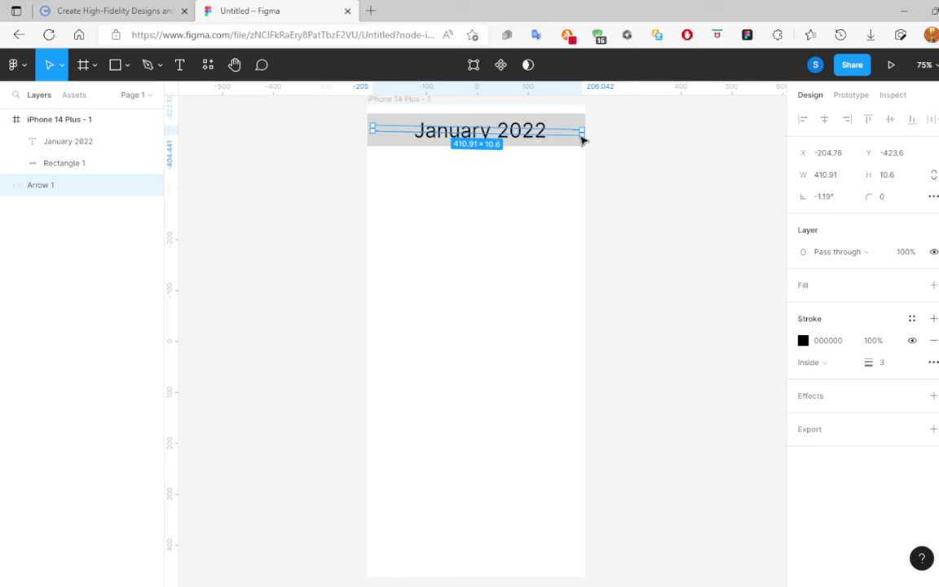
pyautogui.moveTo(576, 126); pyautogui.dragTo(583, 135)
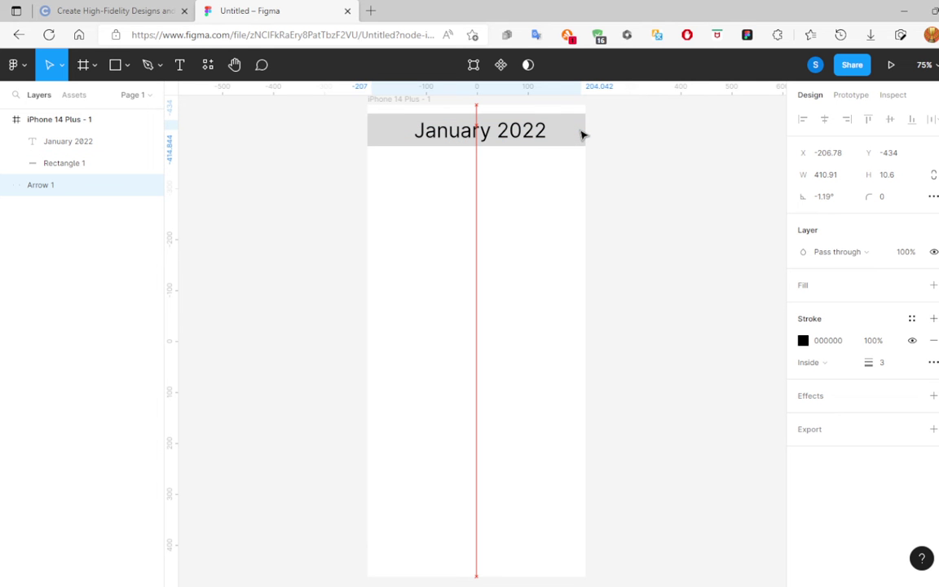
pyautogui.click(539, 231)
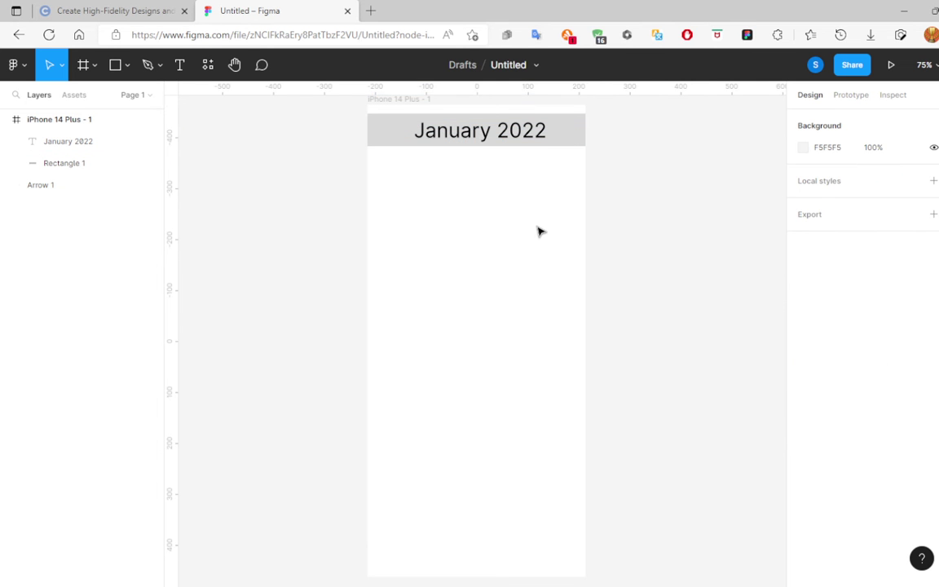
pyautogui.click(67, 185)
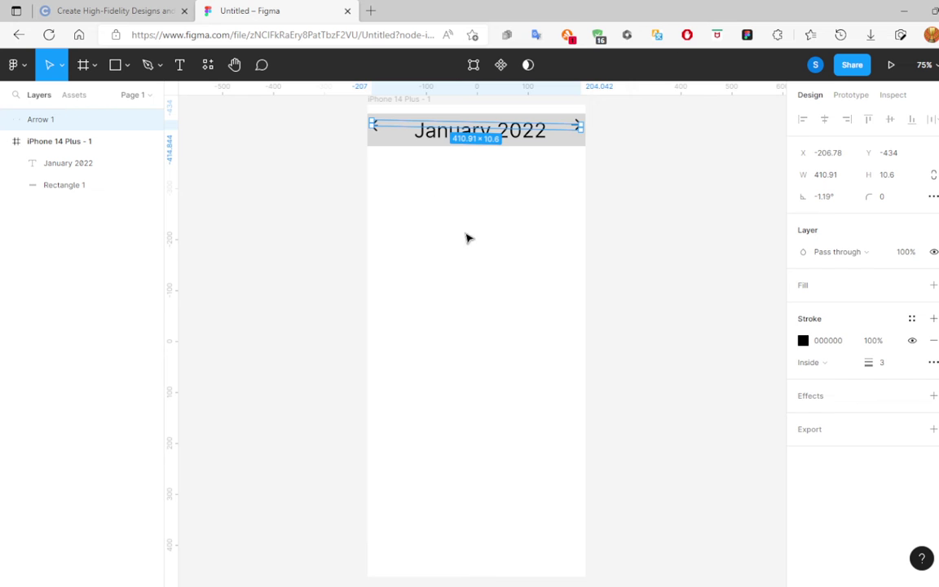
pyautogui.click(466, 237)
# Nudge the header rectangle, readjust the arrow's right end, and switch to the Pen tool.
pyautogui.click(392, 127)
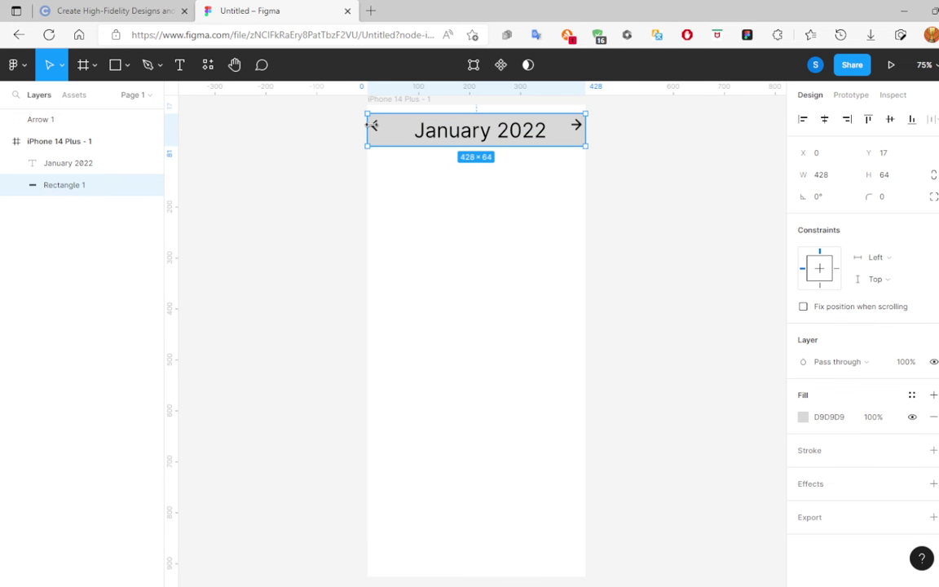
pyautogui.moveTo(377, 130); pyautogui.dragTo(378, 134)
pyautogui.click(376, 129)
pyautogui.moveTo(583, 140); pyautogui.dragTo(581, 136)
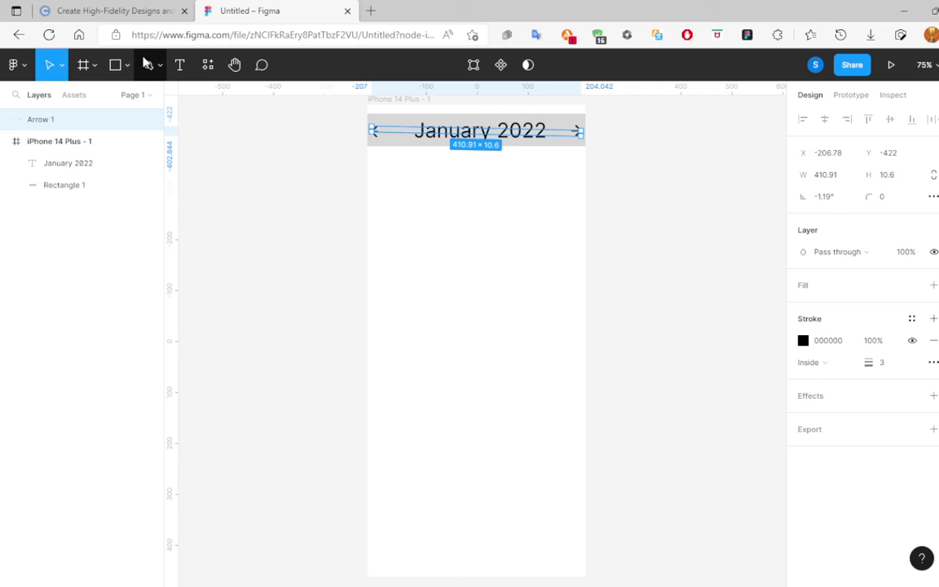
pyautogui.click(159, 66)
pyautogui.click(134, 97)
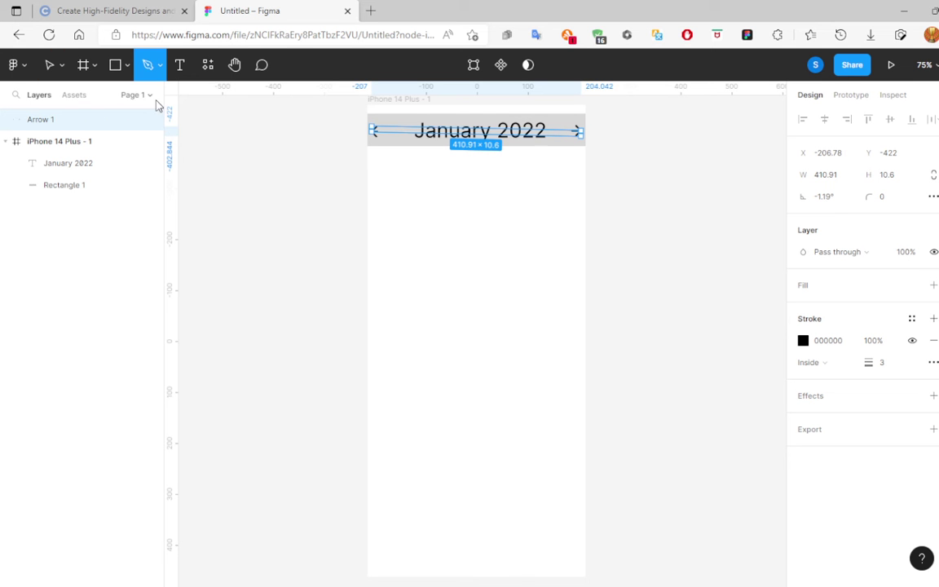
pyautogui.click(581, 130)
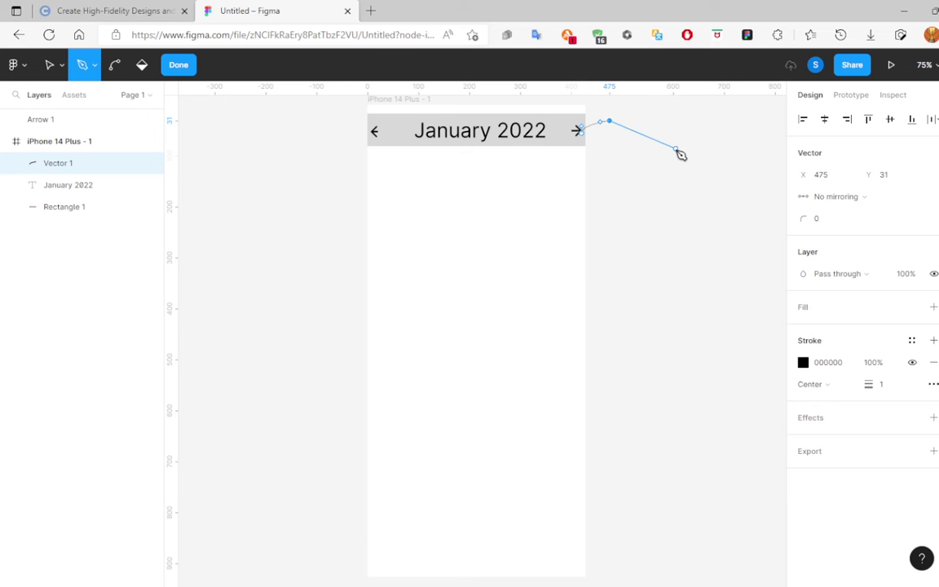
pyautogui.press('ctrl')
pyautogui.press('Escape')
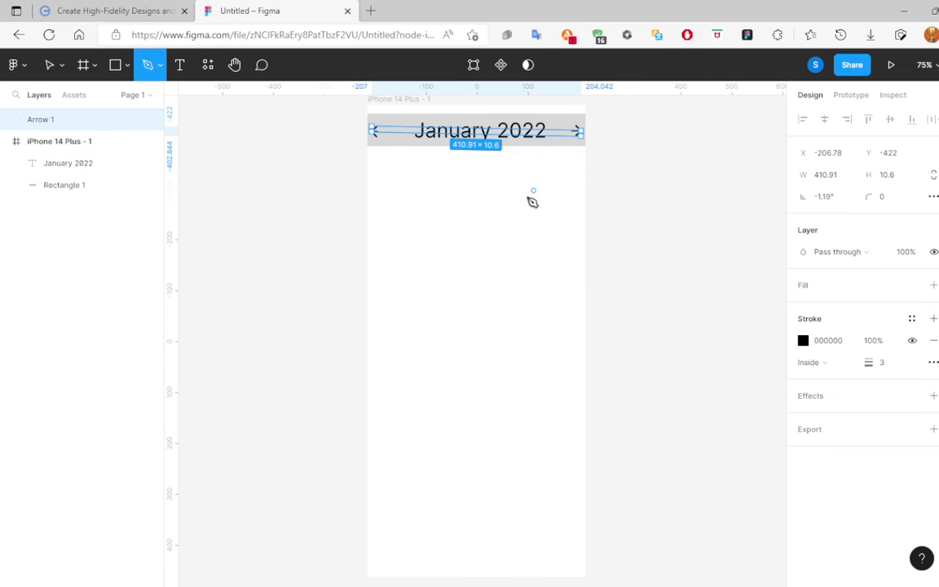
pyautogui.click(91, 64)
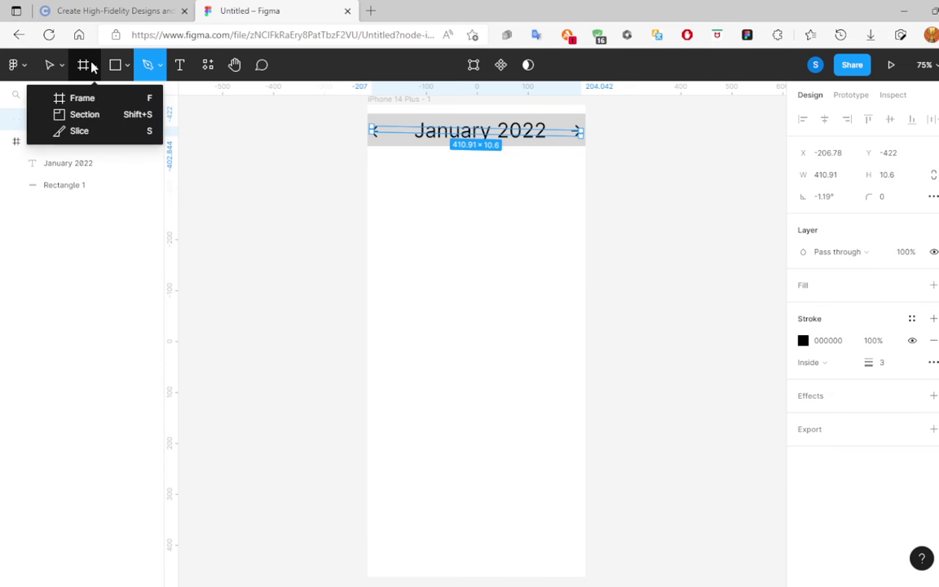
pyautogui.click(115, 65)
pyautogui.click(127, 68)
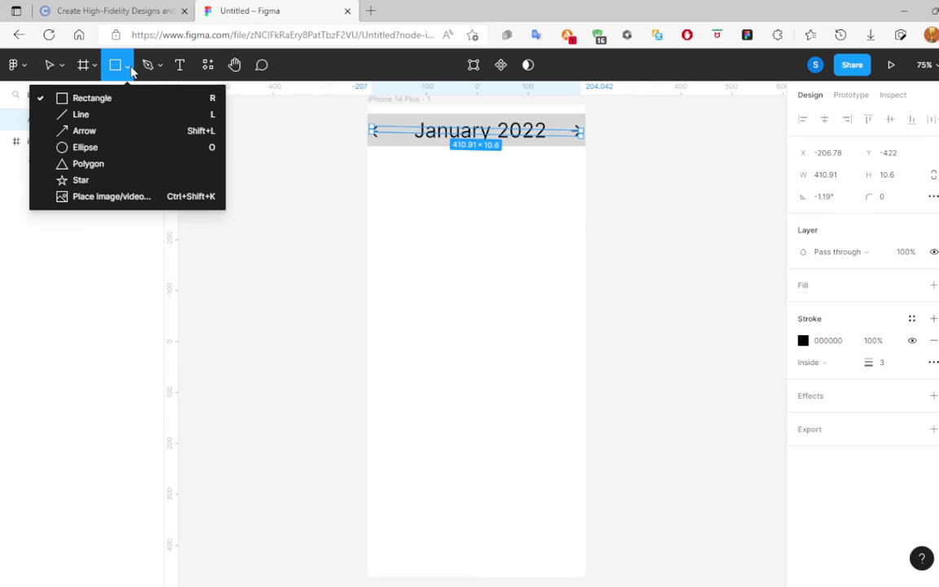
pyautogui.click(109, 136)
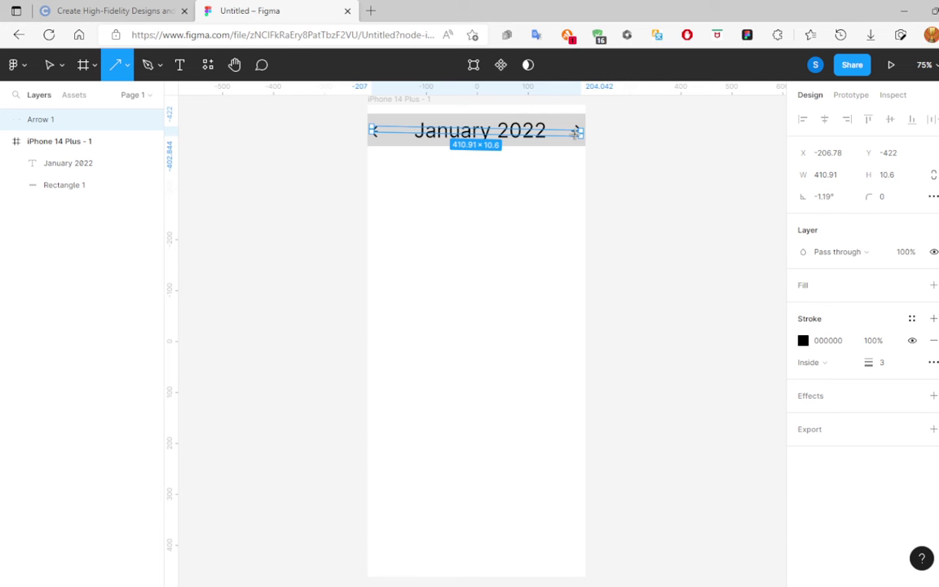
pyautogui.moveTo(575, 133); pyautogui.dragTo(634, 146)
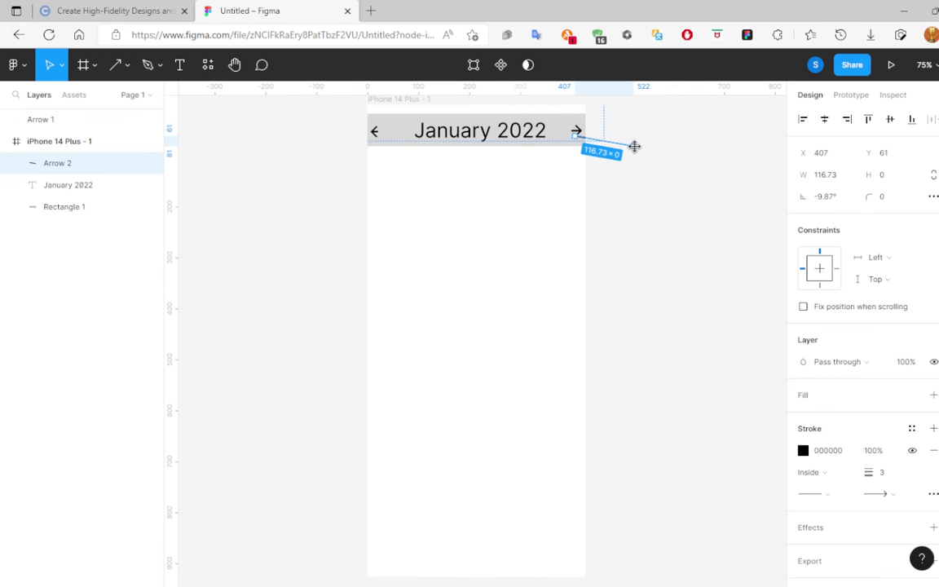
pyautogui.hotkey('ctrl', 'z')
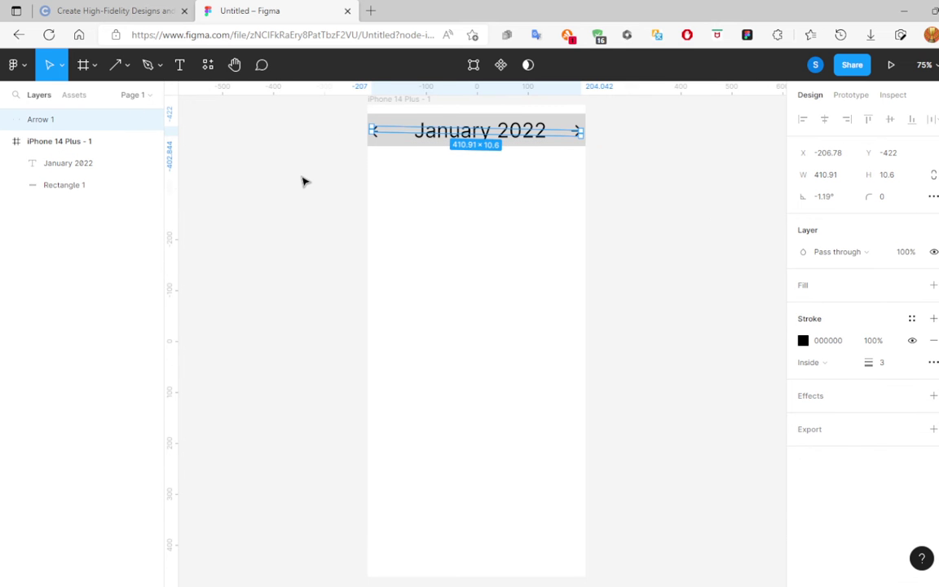
# Undo and redo changes to restore Arrow 1 with its slimmer height over the header.
pyautogui.hotkey('ctrl', 'z')
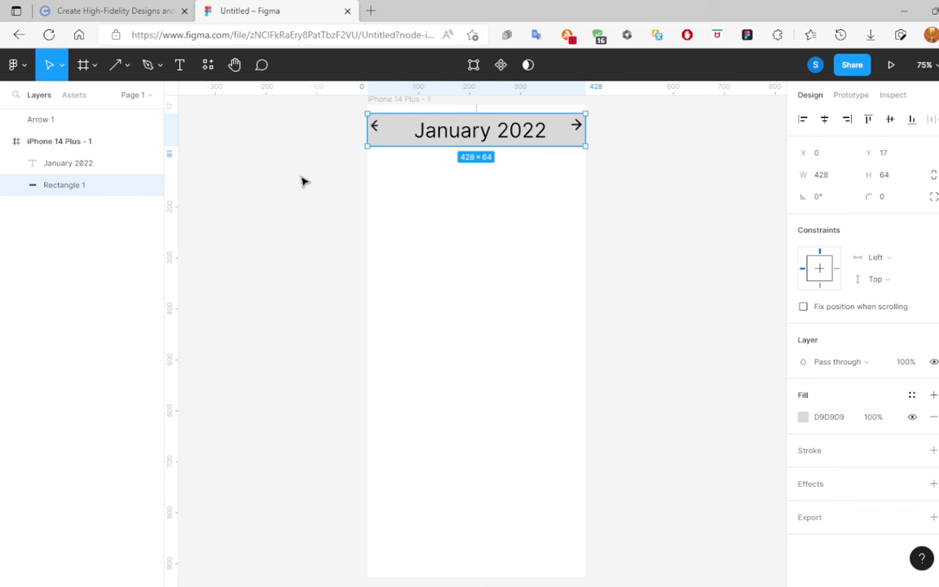
pyautogui.click(302, 181)
pyautogui.hotkey('ctrl', 'shift', 'z')
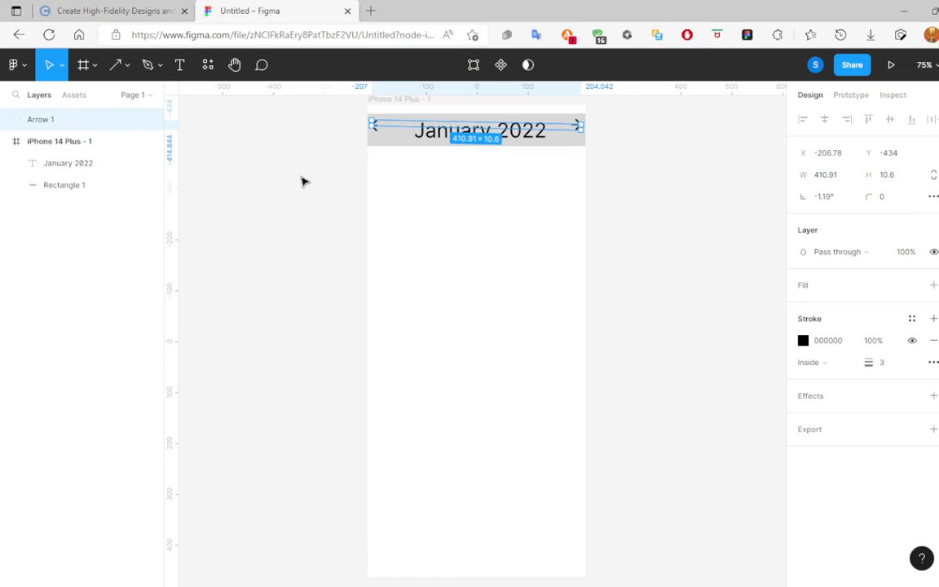
pyautogui.hotkey('ctrl', 'shift', 'z')
pyautogui.click(301, 181)
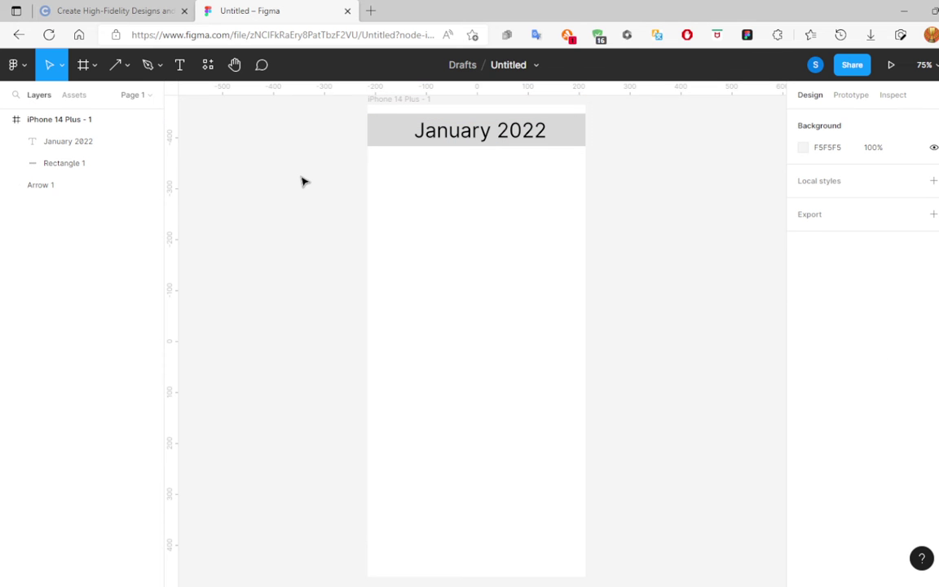
pyautogui.hotkey('ctrl', 'shift', 'z')
pyautogui.hotkey('ctrl', 'shift', 'z')
pyautogui.hotkey('ctrl', 'shift', 'z')
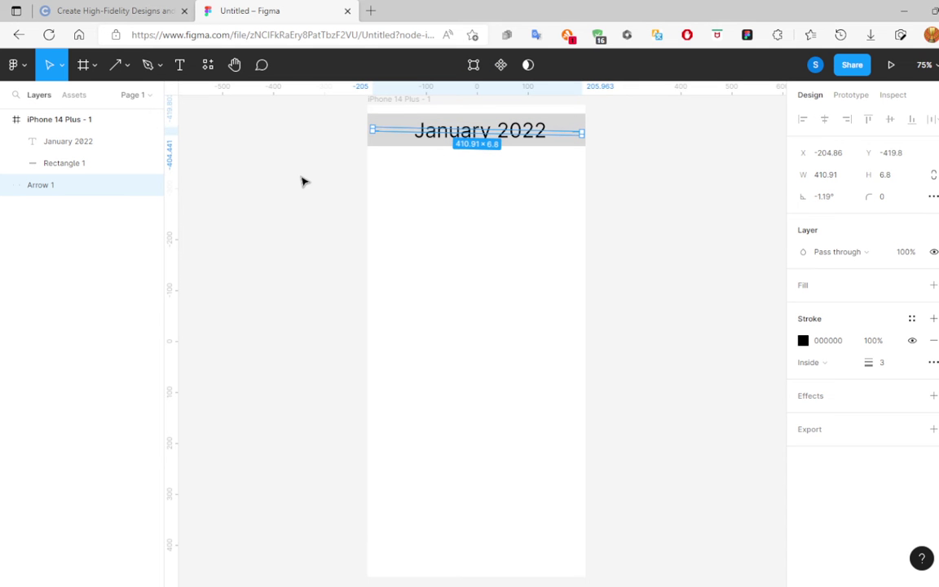
pyautogui.click(301, 181)
pyautogui.hotkey('ctrl', 'shift', 'z')
pyautogui.hotkey('ctrl', 'shift', 'z')
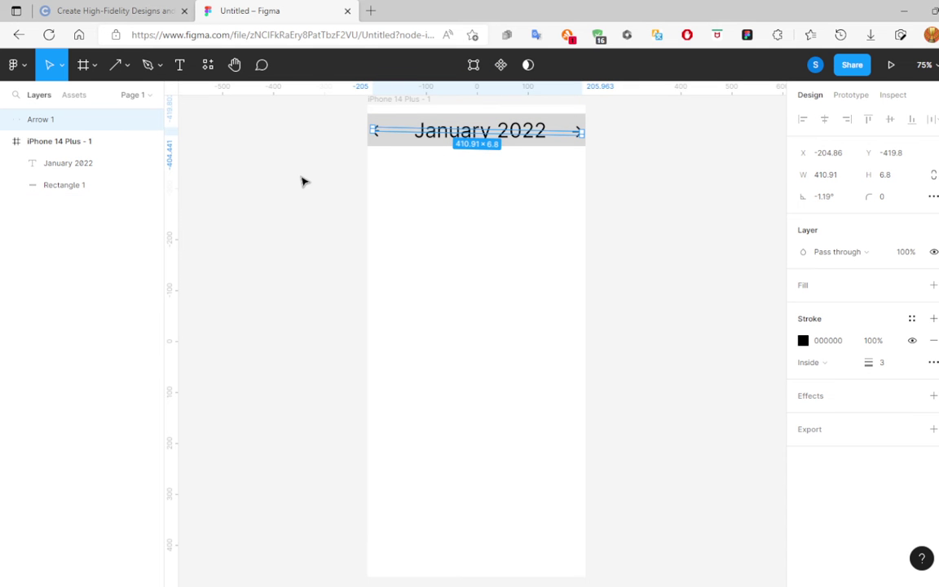
pyautogui.click(302, 181)
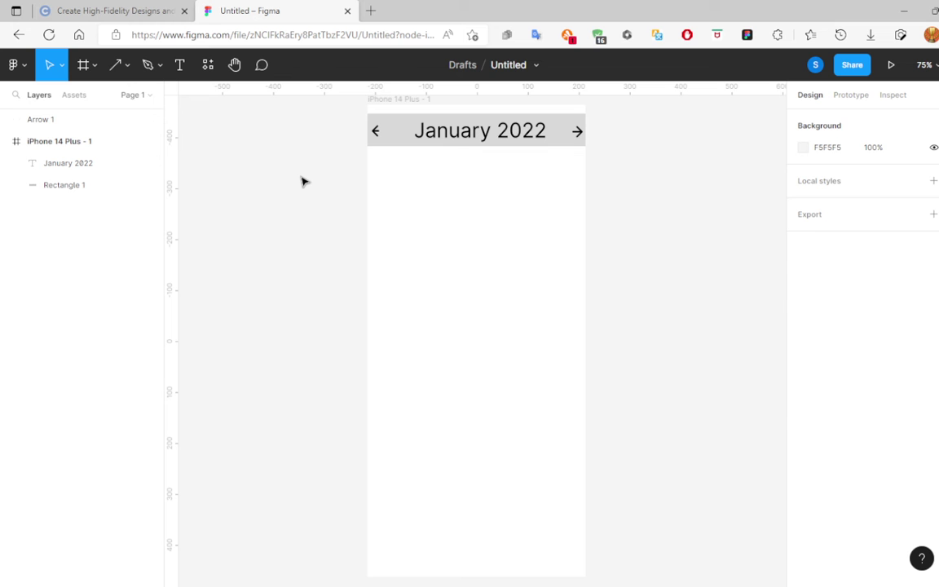
pyautogui.hotkey('ctrl', 'shift', 'z')
# Put Arrow 1 into point editing with its left endpoint selected.
pyautogui.hotkey('ctrl', 'z')
pyautogui.hotkey('ctrl', 'shift', 'z')
pyautogui.press('Return')
pyautogui.press('Tab')
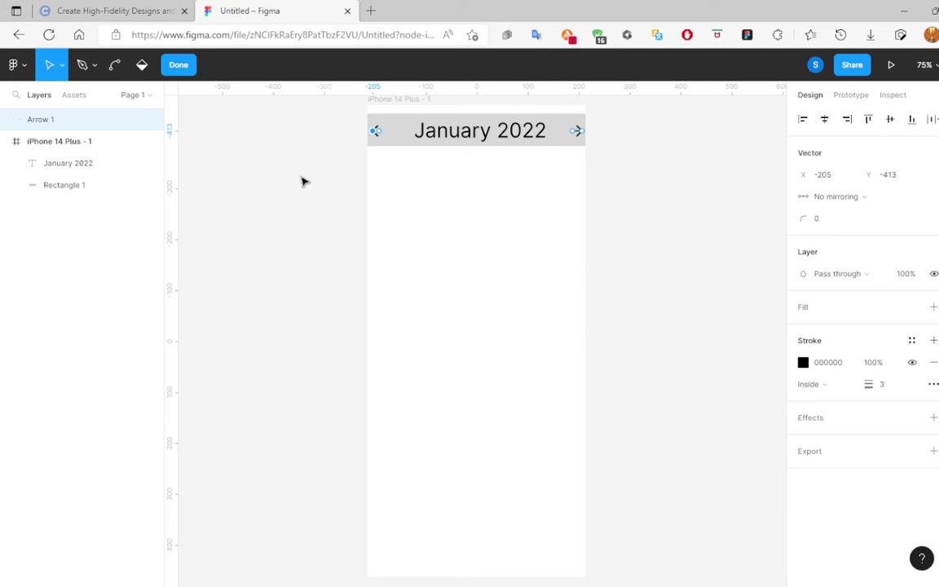
# Reposition the arrow's right and left endpoints inside the header, leaving it 410.91 wide at −1.19°.
pyautogui.click(576, 134)
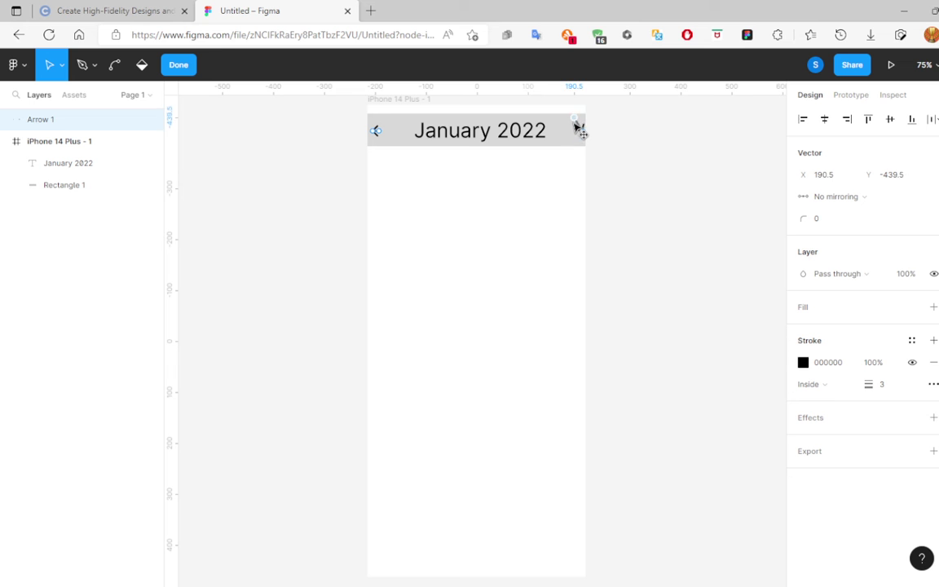
pyautogui.moveTo(581, 130)
pyautogui.mouseDown()
pyautogui.moveTo(571, 138)
pyautogui.moveTo(580, 134)
pyautogui.mouseUp()
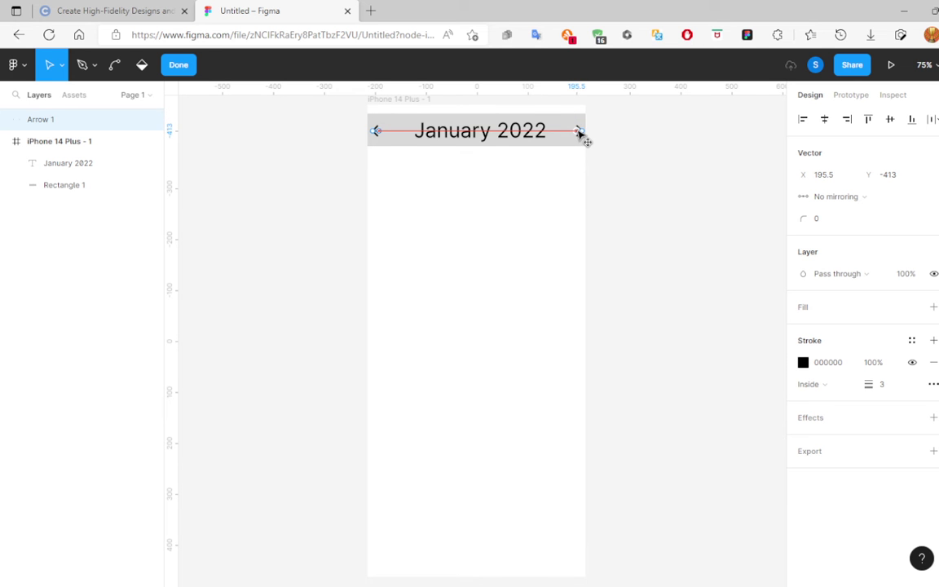
pyautogui.click(490, 210)
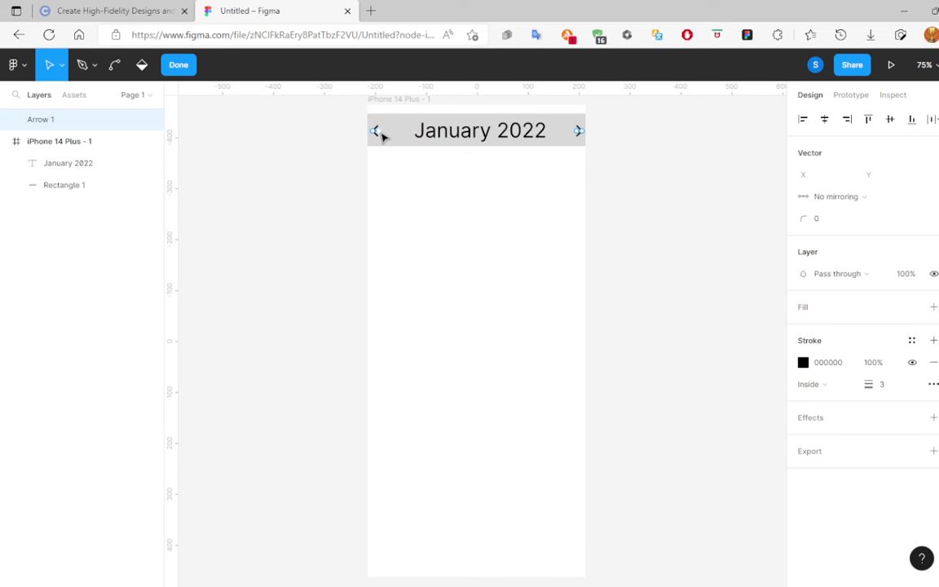
pyautogui.click(382, 137)
pyautogui.moveTo(384, 137)
pyautogui.mouseDown()
pyautogui.moveTo(405, 137)
pyautogui.moveTo(383, 135)
pyautogui.mouseUp()
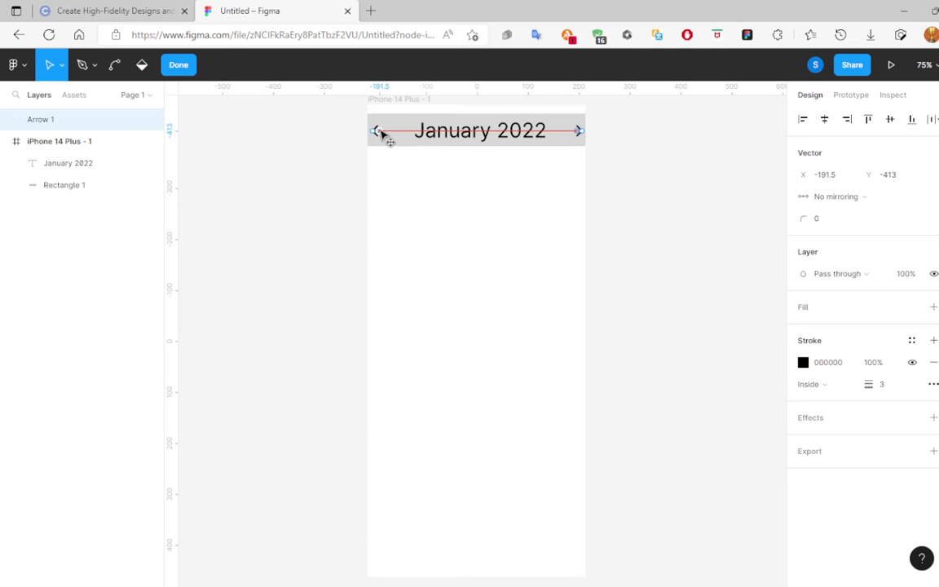
pyautogui.click(404, 202)
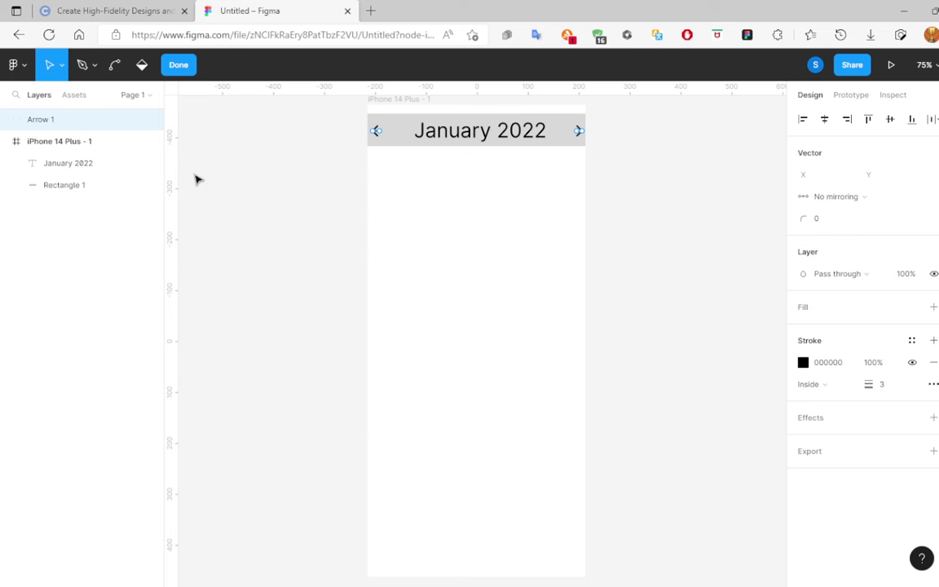
pyautogui.click(114, 68)
pyautogui.click(144, 68)
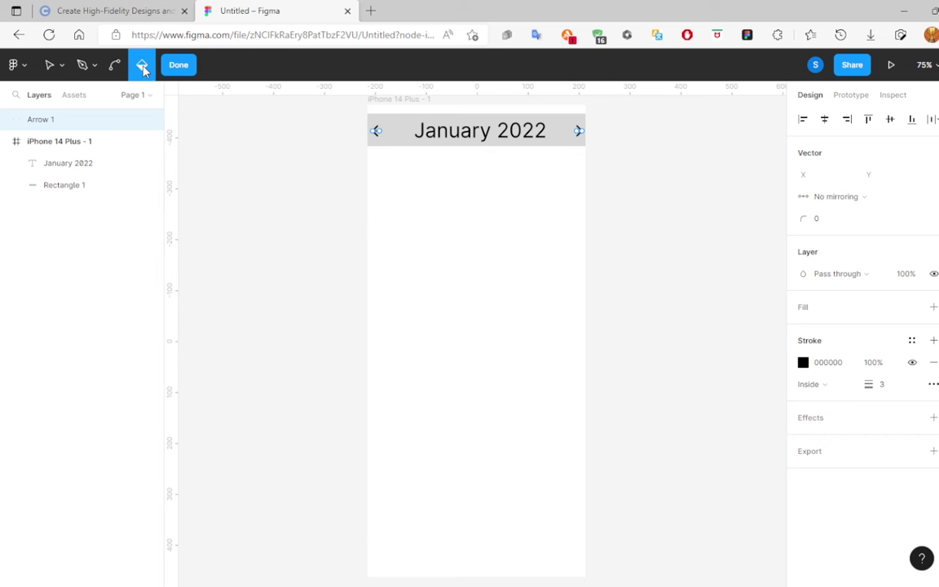
pyautogui.click(187, 70)
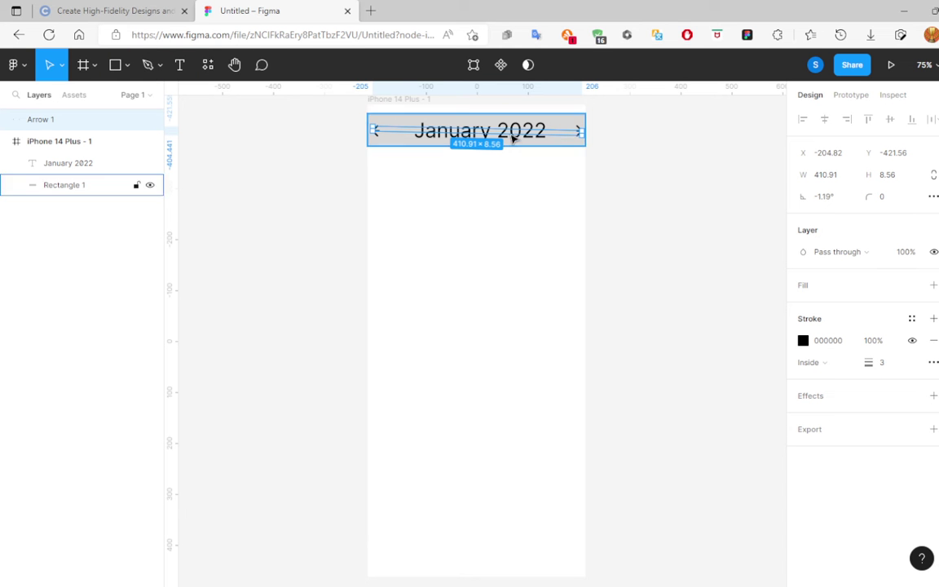
# Shrink Arrow 1 with the Scale tool, then delete it from the header.
pyautogui.click(64, 69)
pyautogui.click(83, 119)
pyautogui.moveTo(81, 119)
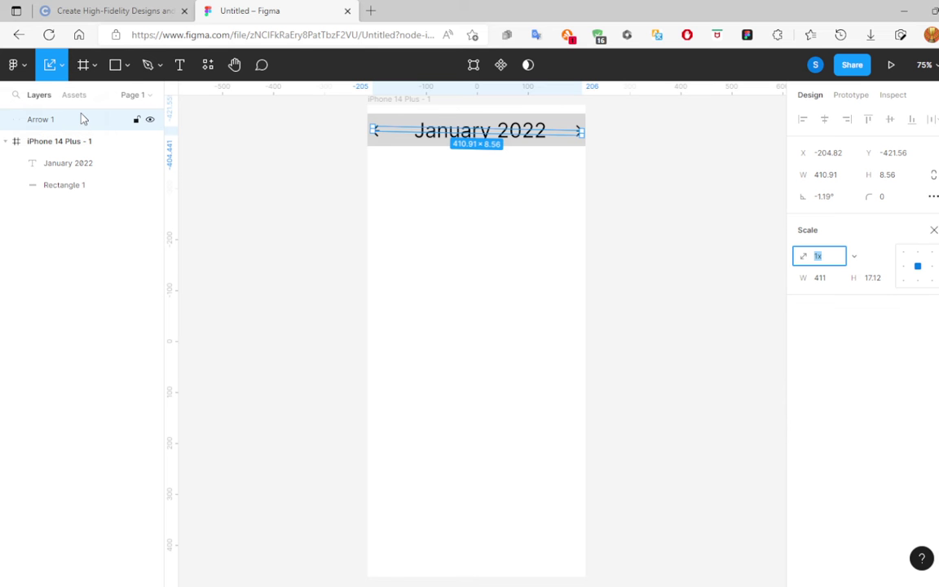
pyautogui.moveTo(591, 135)
pyautogui.mouseDown()
pyautogui.moveTo(576, 126)
pyautogui.moveTo(776, 126)
pyautogui.moveTo(565, 131)
pyautogui.mouseUp()
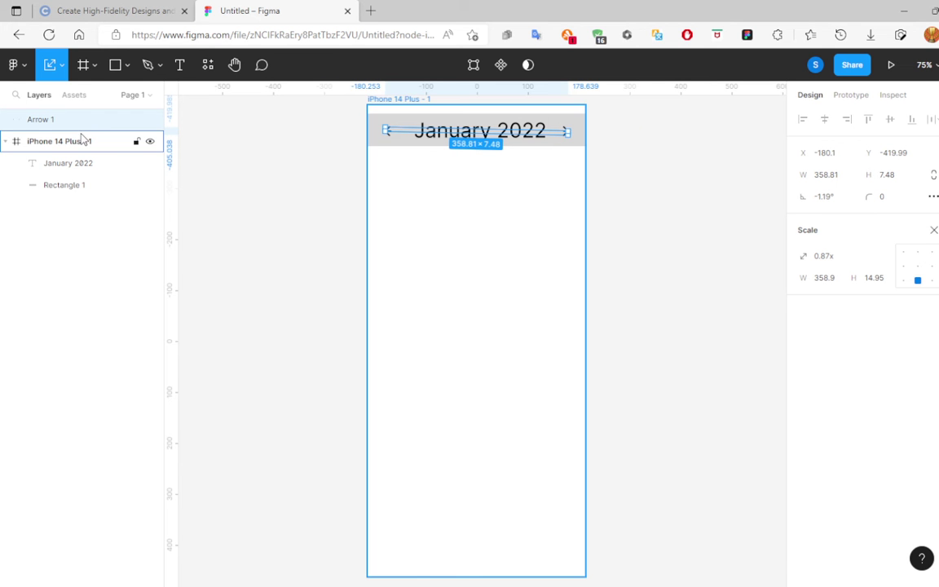
pyautogui.press('Delete')
pyautogui.click(77, 164)
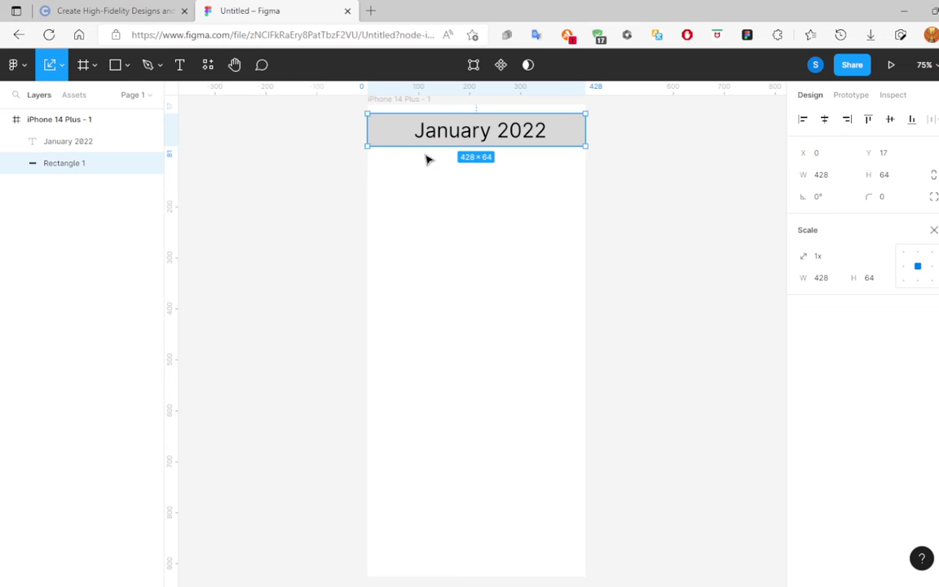
# Draw a short line left of the phone and tilt it into a diagonal stroke.
pyautogui.click(95, 68)
pyautogui.click(131, 65)
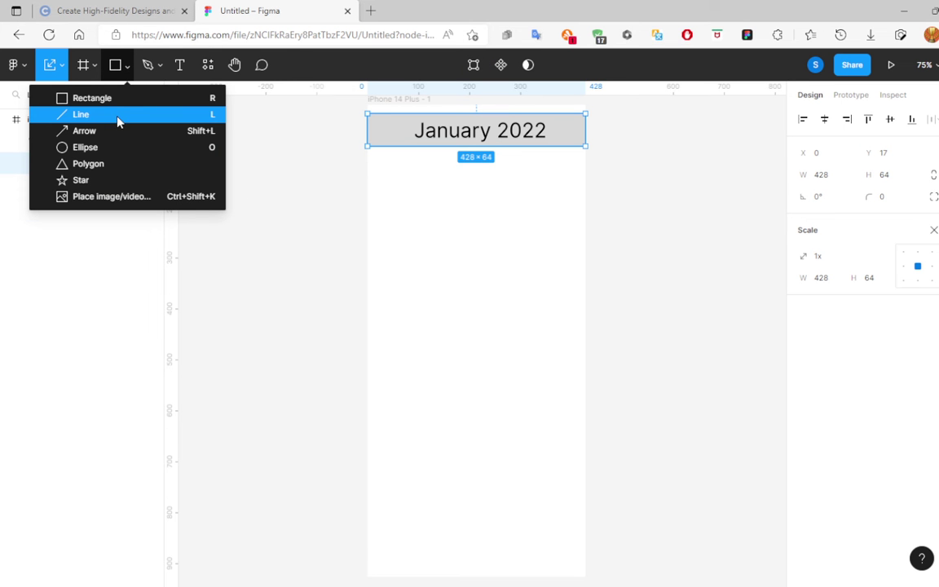
pyautogui.click(119, 115)
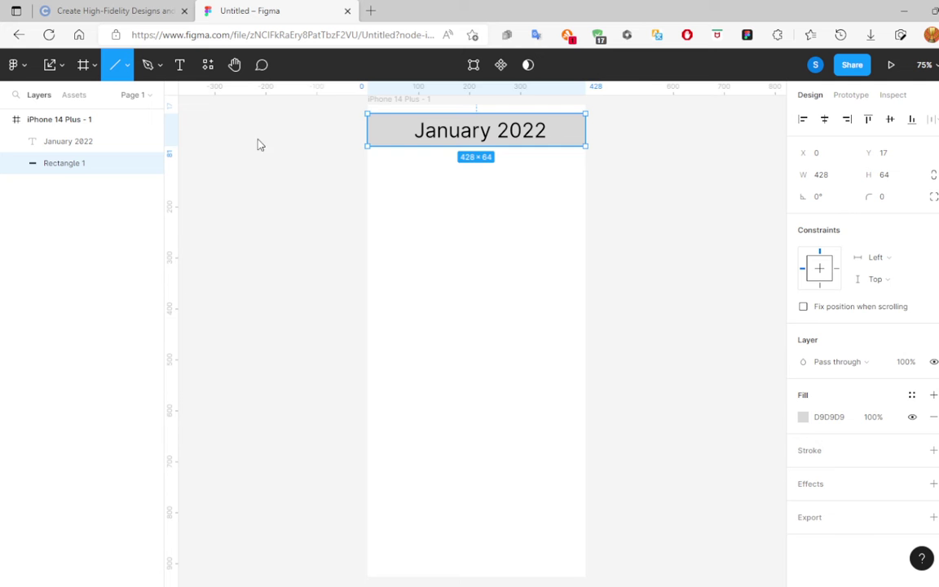
pyautogui.moveTo(239, 139)
pyautogui.mouseDown()
pyautogui.moveTo(290, 139)
pyautogui.moveTo(254, 143)
pyautogui.mouseUp()
pyautogui.click(272, 182)
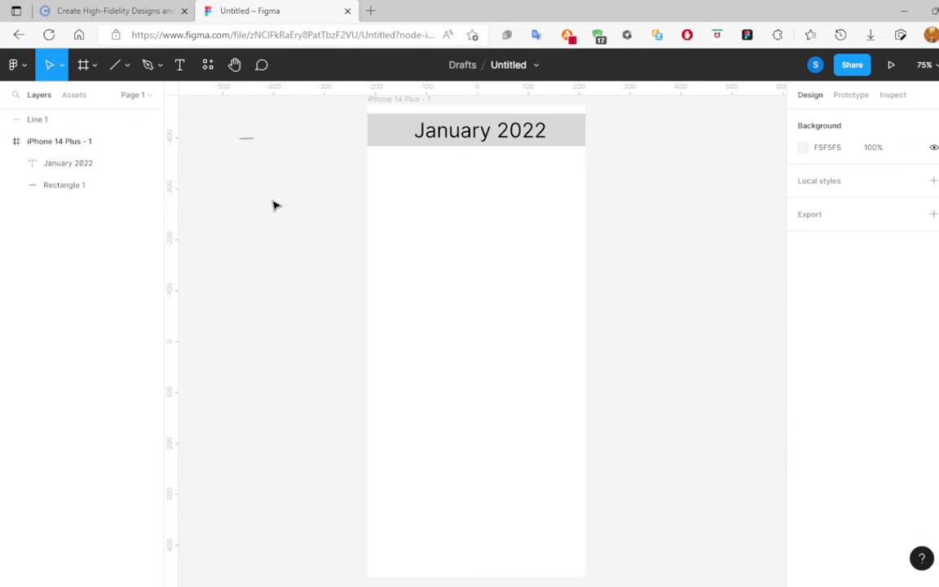
pyautogui.click(240, 139)
pyautogui.moveTo(239, 140); pyautogui.dragTo(247, 147)
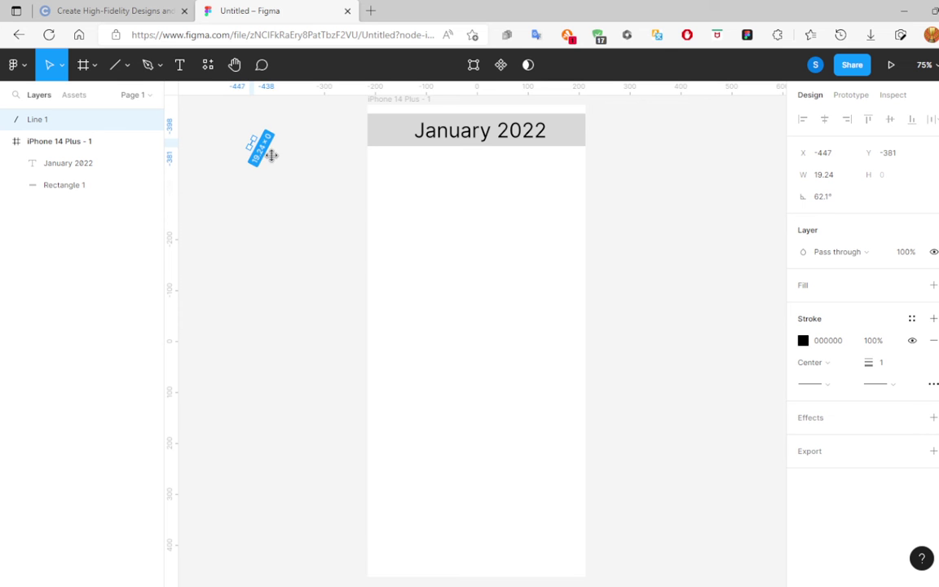
pyautogui.click(255, 171)
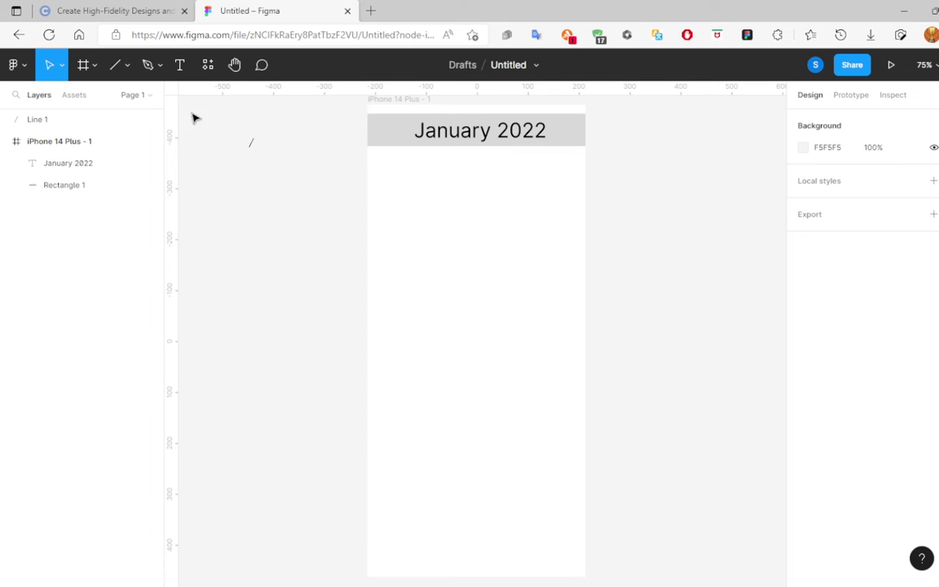
# Draw a second line completing a '<' chevron and marquee-select both lines.
pyautogui.click(115, 65)
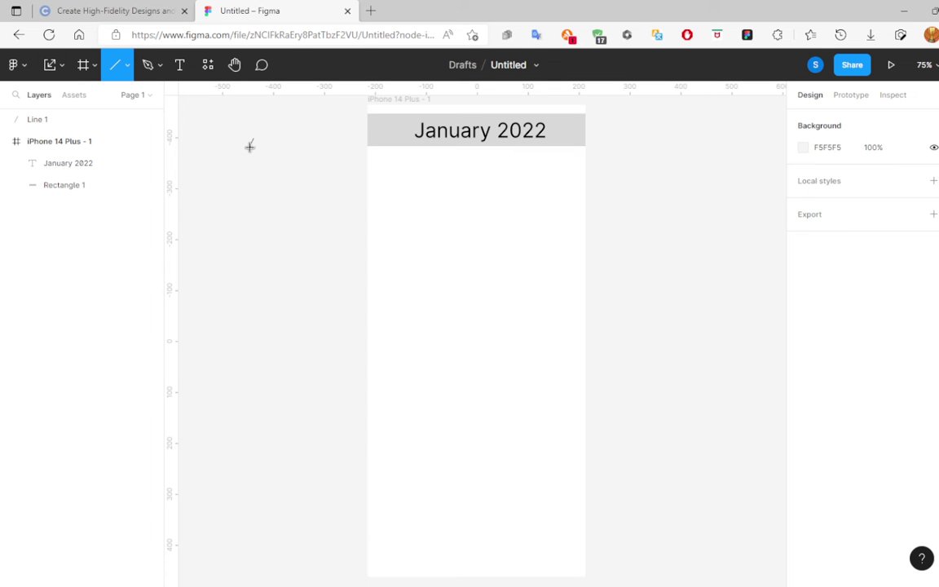
pyautogui.moveTo(250, 141); pyautogui.dragTo(256, 159)
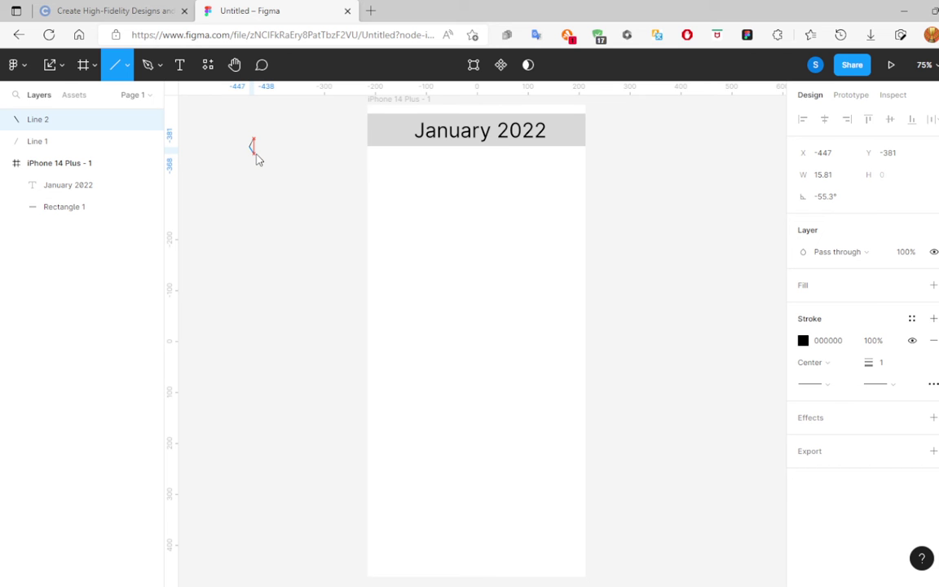
pyautogui.click(275, 174)
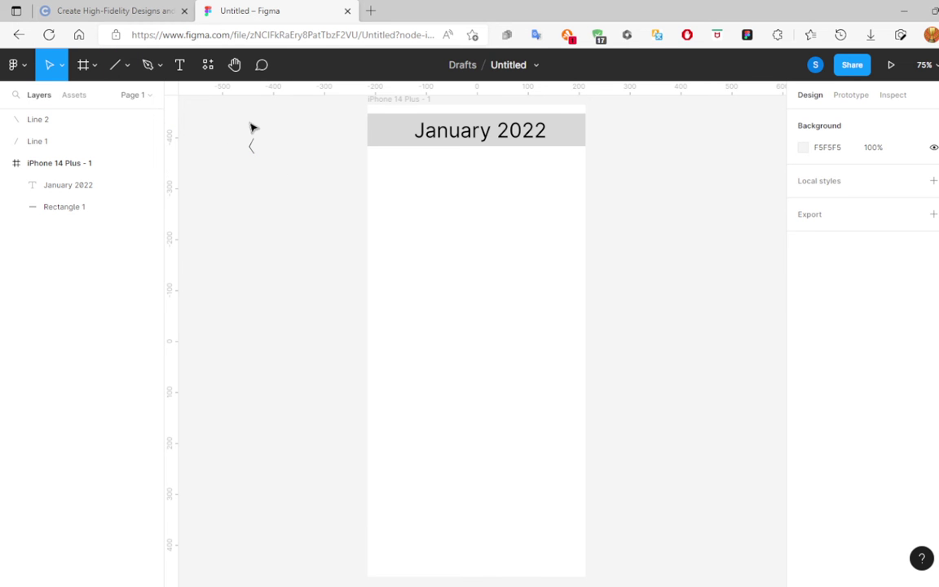
pyautogui.moveTo(237, 115); pyautogui.dragTo(275, 181)
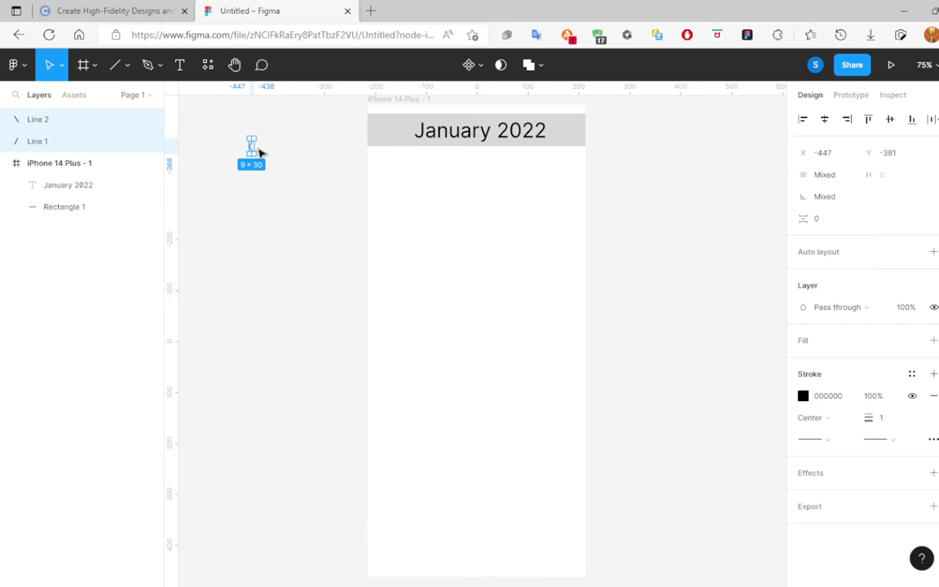
# Group the two lines into a left chevron and place it at the header's left edge.
pyautogui.rightClick(259, 152)
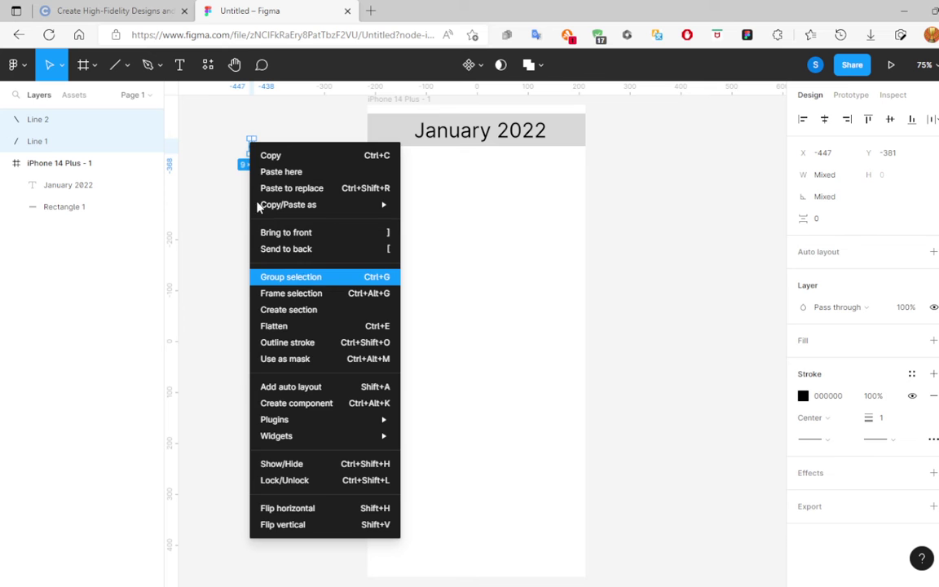
pyautogui.hotkey('ctrl', 'g')
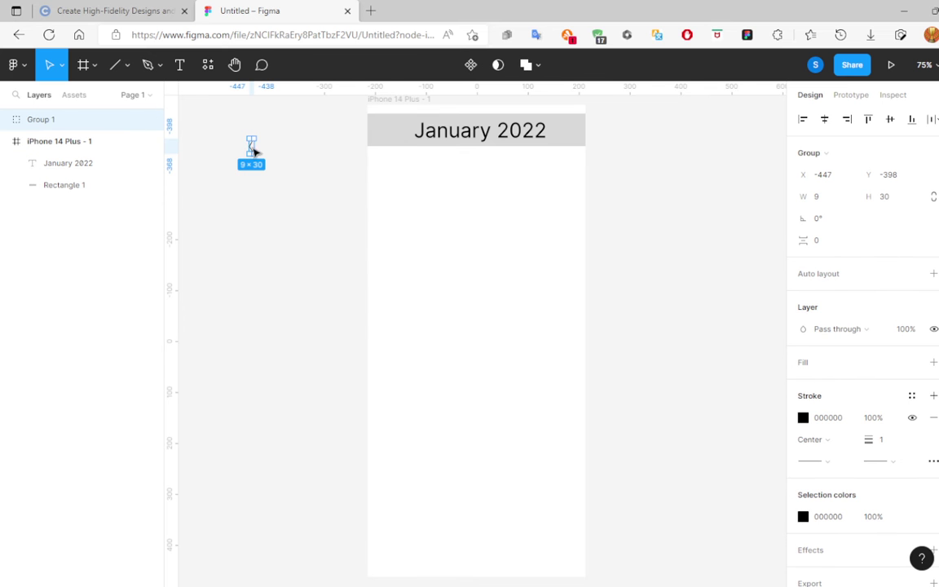
pyautogui.moveTo(253, 151); pyautogui.dragTo(380, 135)
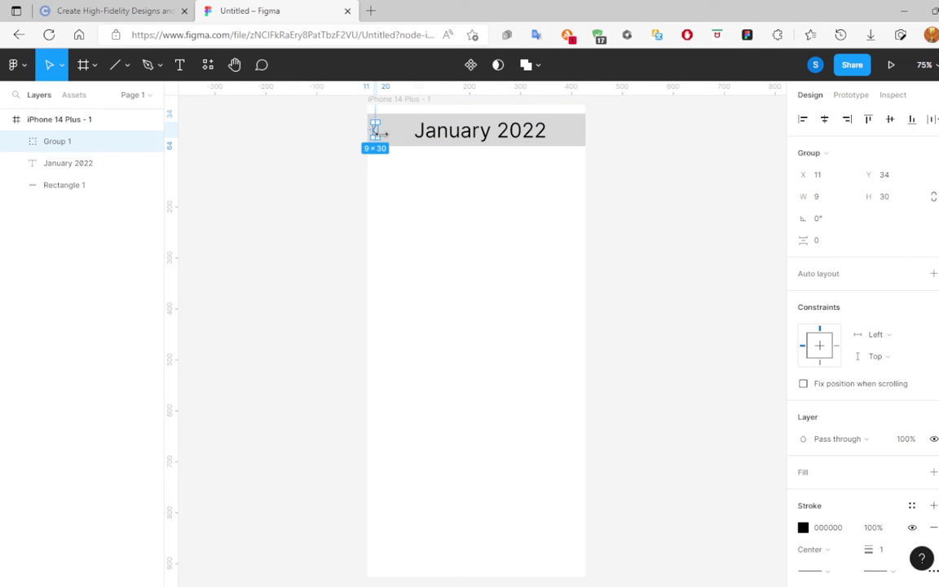
# Duplicate the chevron, mirror it to point right, and set it 6 wide at the header's right edge.
pyautogui.hotkey('ctrl', 'd')
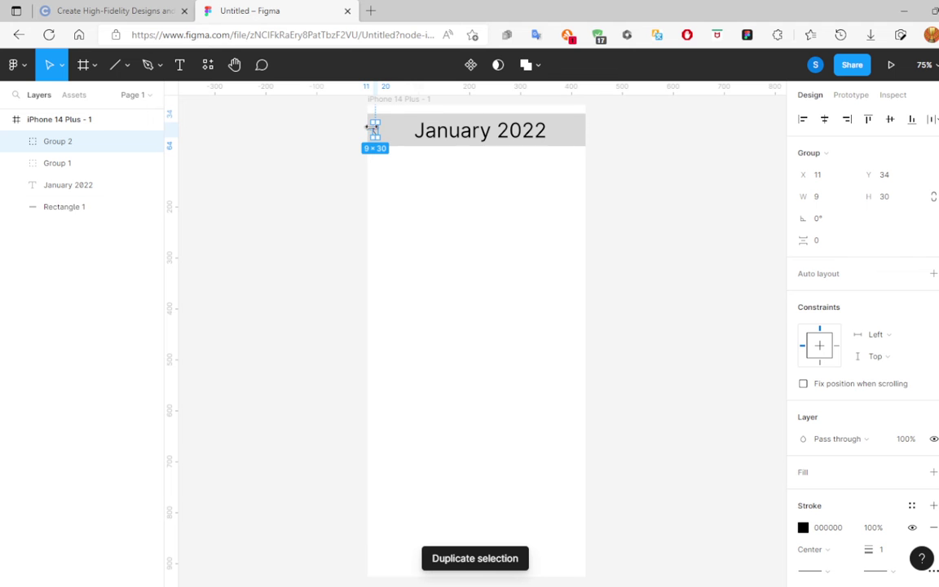
pyautogui.moveTo(373, 134)
pyautogui.mouseDown()
pyautogui.moveTo(537, 149)
pyautogui.moveTo(581, 138)
pyautogui.moveTo(577, 133)
pyautogui.mouseUp()
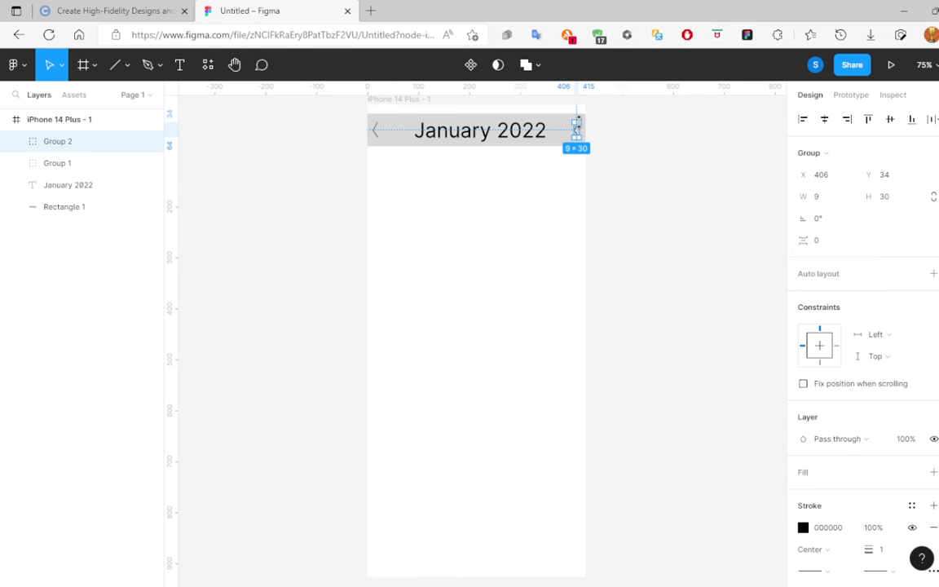
pyautogui.moveTo(579, 125); pyautogui.dragTo(568, 125)
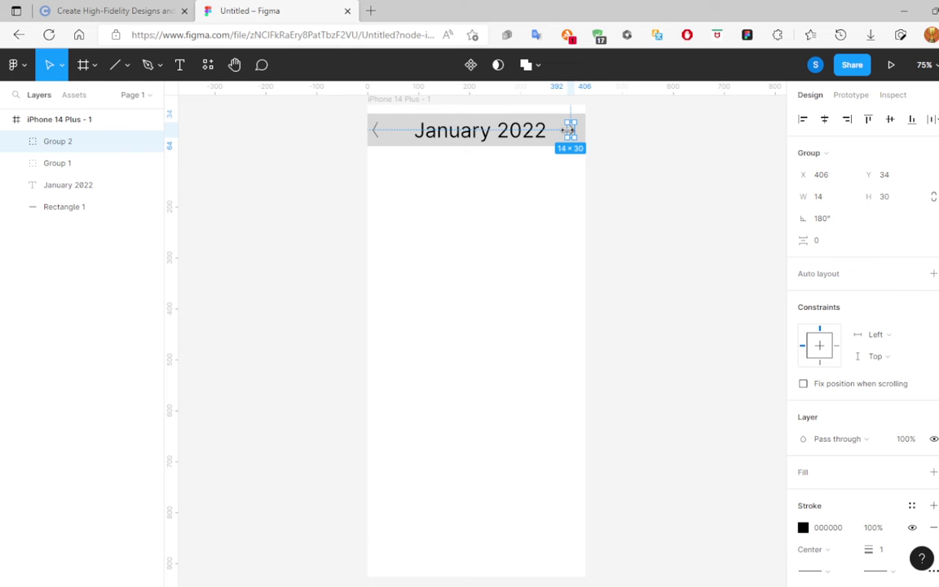
pyautogui.moveTo(570, 130); pyautogui.dragTo(572, 128)
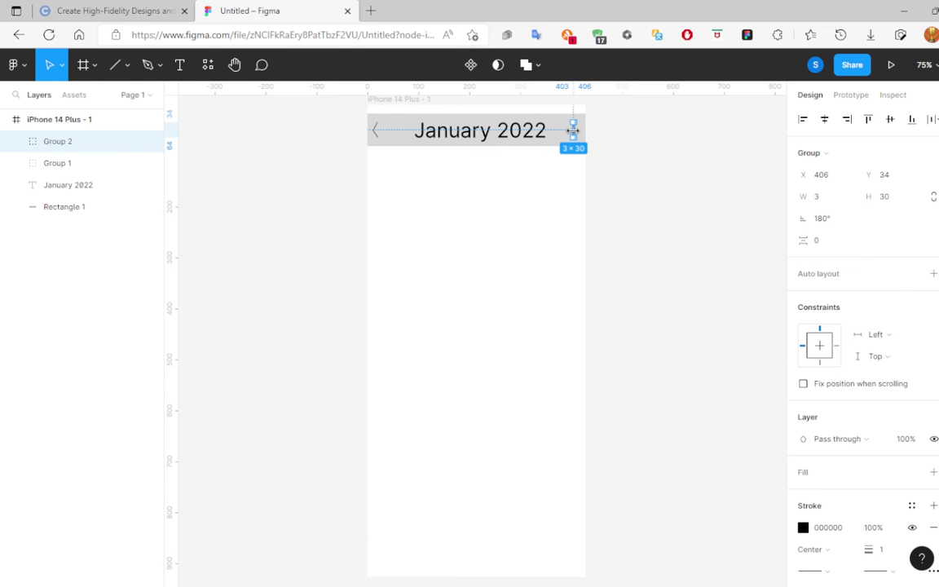
pyautogui.click(627, 178)
pyautogui.moveTo(575, 132); pyautogui.dragTo(581, 132)
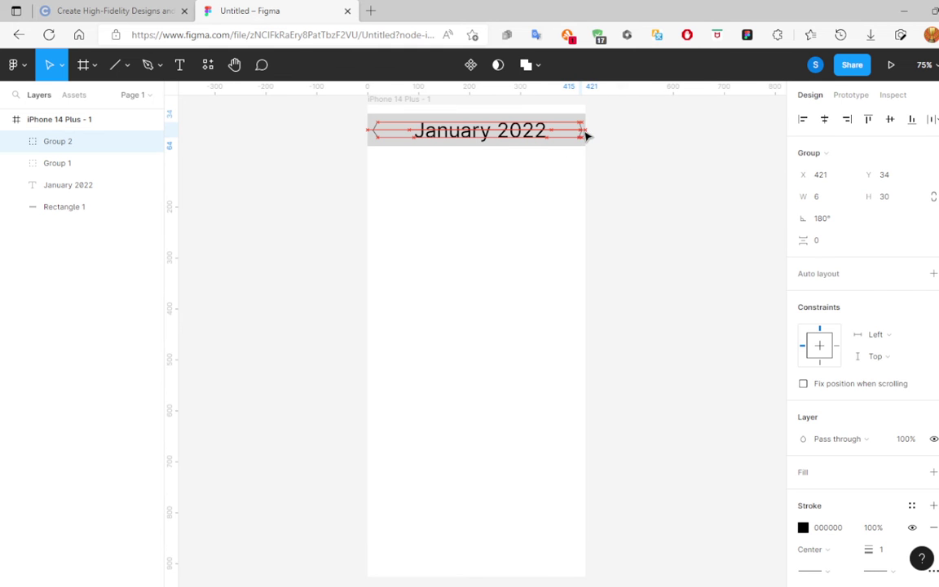
pyautogui.click(652, 253)
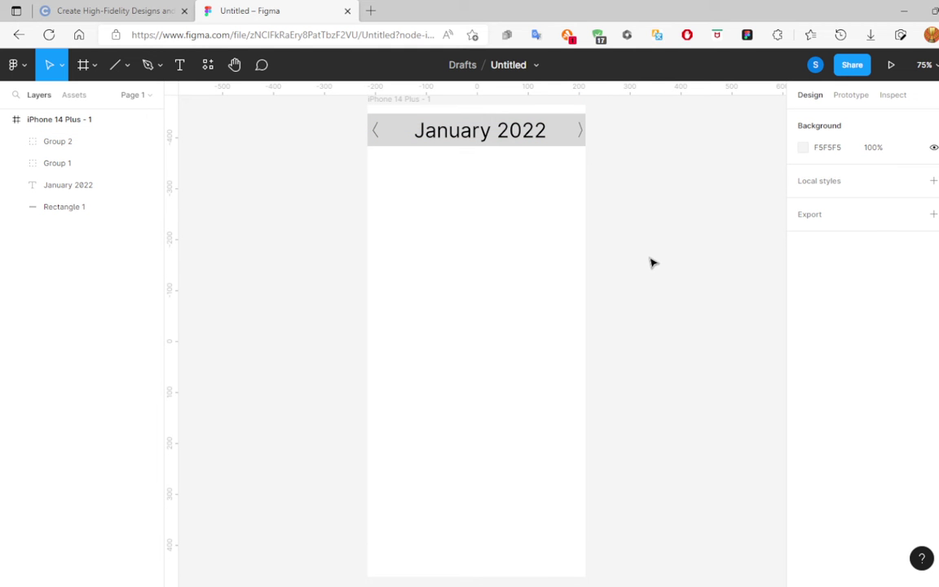
# Draw a grey 428 × 525 rectangle spanning the frame's width below the header.
pyautogui.scroll(-1, 641, 304)
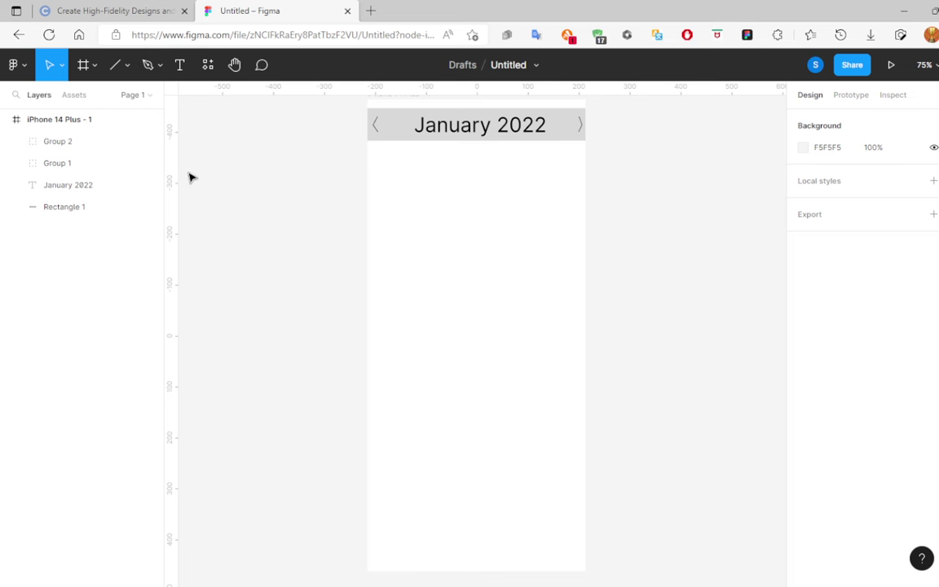
pyautogui.click(127, 67)
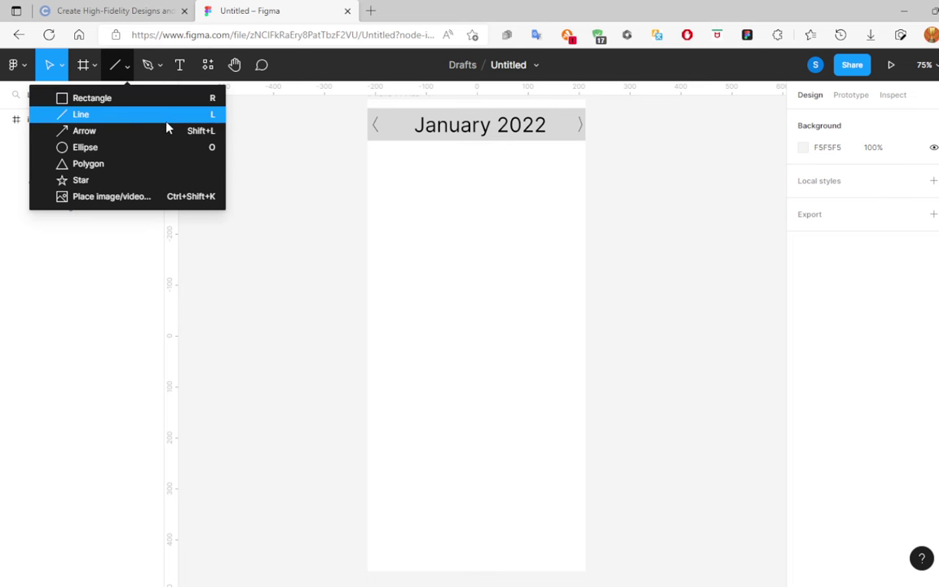
pyautogui.click(112, 98)
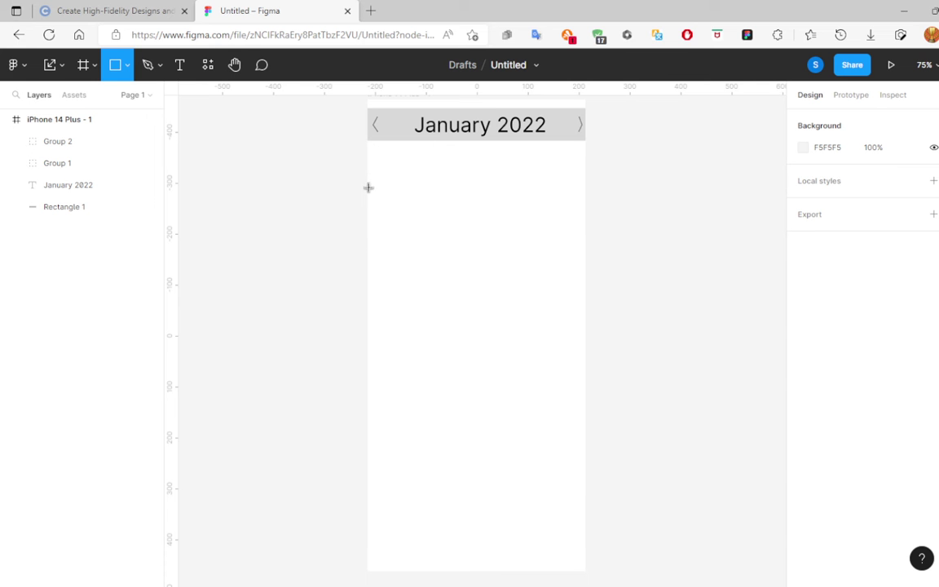
pyautogui.moveTo(367, 187)
pyautogui.mouseDown()
pyautogui.moveTo(591, 460)
pyautogui.moveTo(587, 453)
pyautogui.mouseUp()
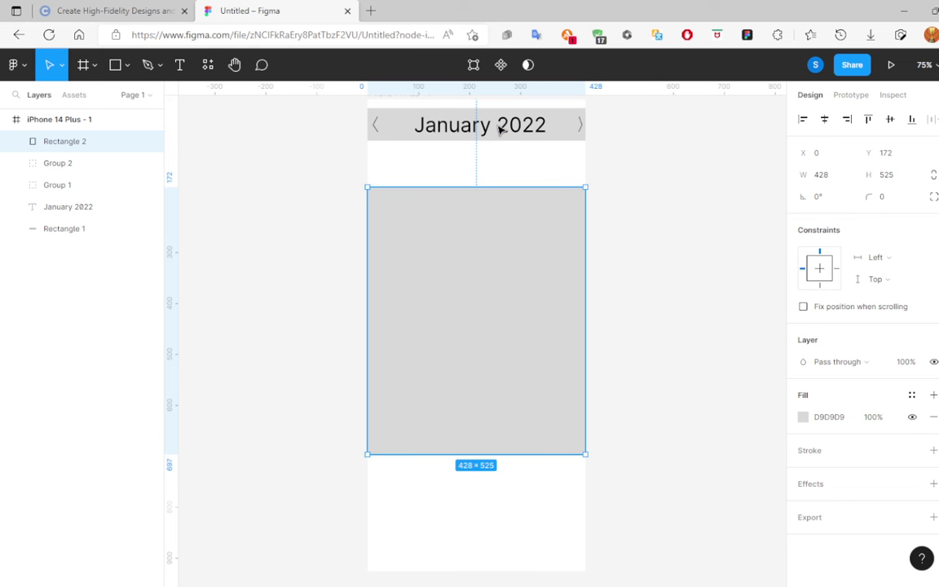
pyautogui.click(237, 181)
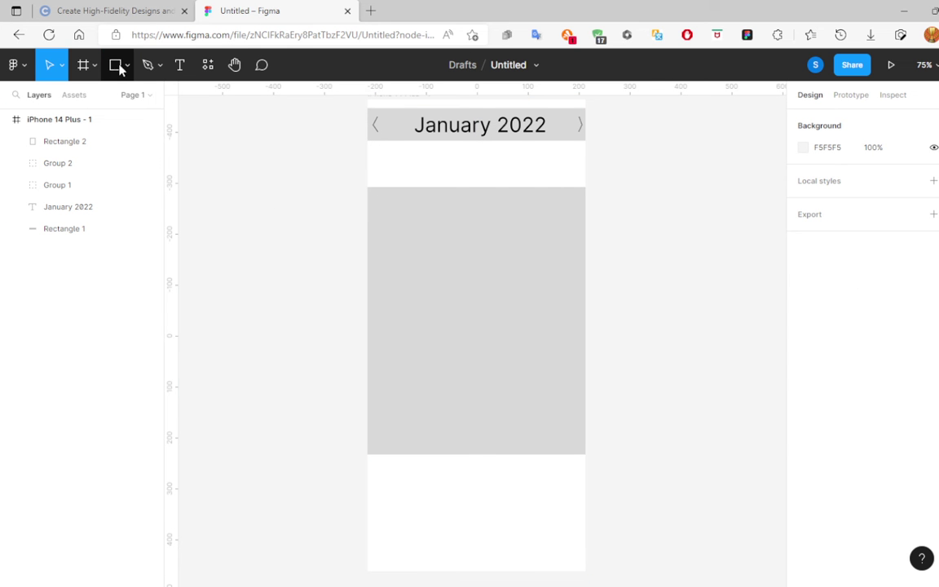
# Draw a 60 × 67 cell at the grey area's top-left and fill it white (FFFFFF).
pyautogui.click(115, 67)
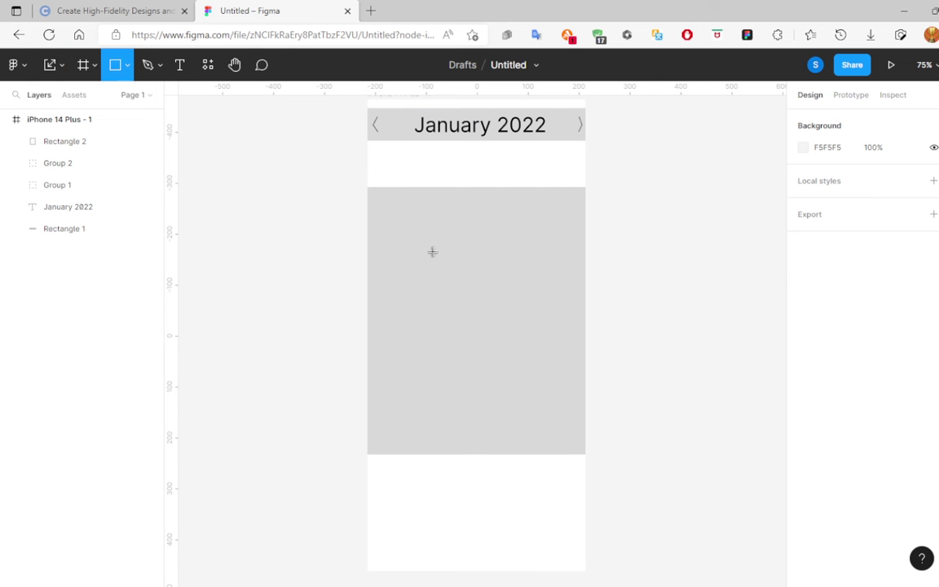
pyautogui.moveTo(367, 188); pyautogui.dragTo(399, 225)
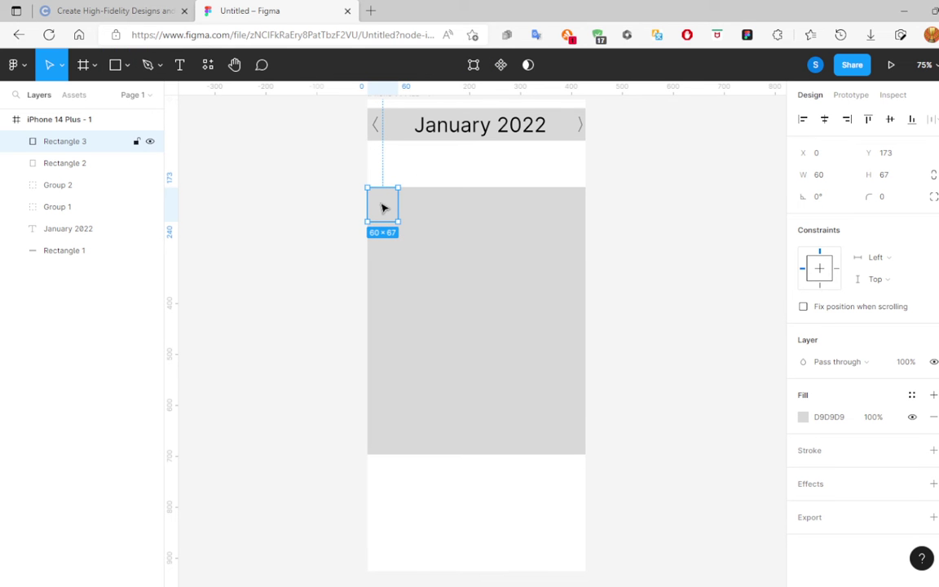
pyautogui.click(830, 418)
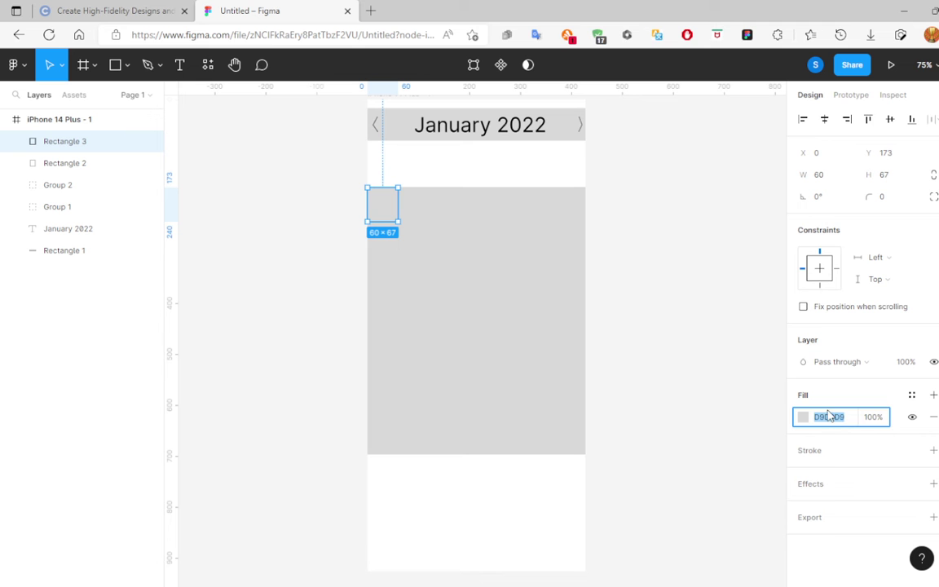
pyautogui.write('000000')
pyautogui.press('Return')
pyautogui.click(821, 426)
pyautogui.write('FFFFFF')
pyautogui.press('Return')
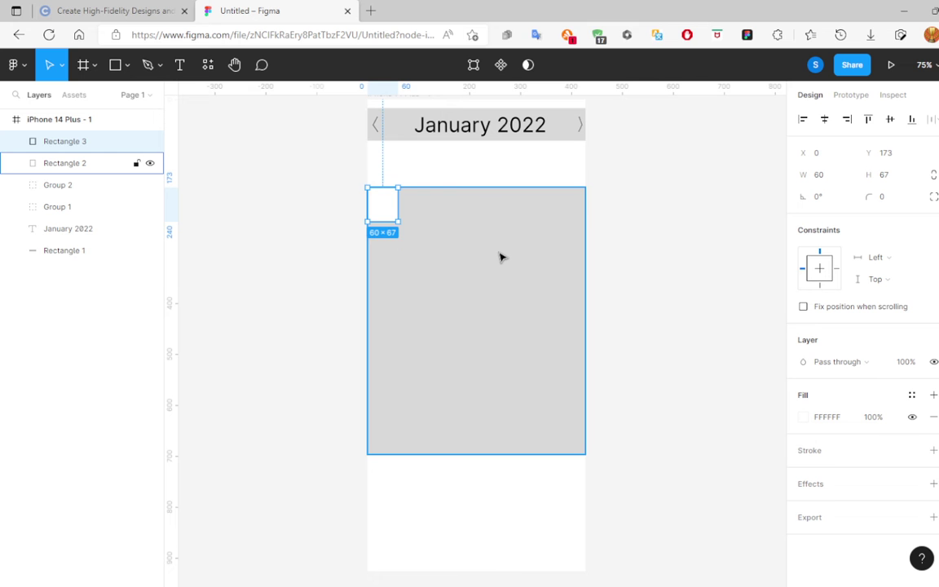
# Duplicate the white cell and butt the copy against the first one.
pyautogui.hotkey('ctrl', 'd')
pyautogui.press('Right')
pyautogui.press('Right')
pyautogui.press('Right')
pyautogui.press('Right')
pyautogui.press('Right')
pyautogui.press('Right')
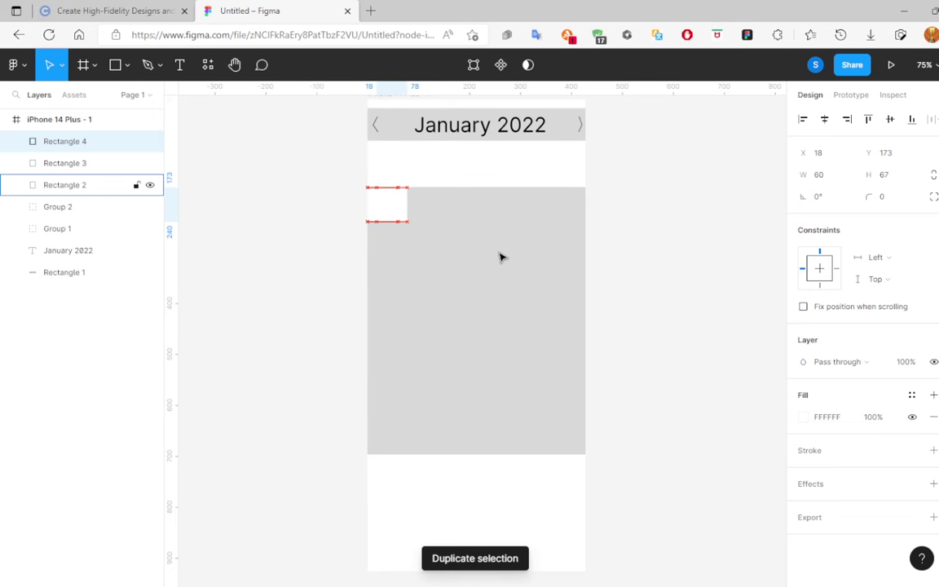
pyautogui.press('Right')
pyautogui.press('Right')
pyautogui.press('Right')
pyautogui.press('Right')
pyautogui.press('Right')
pyautogui.press('Right')
pyautogui.press('Right')
pyautogui.press('Right')
pyautogui.press('Right')
pyautogui.press('Right')
pyautogui.press('Right')
pyautogui.press('Right')
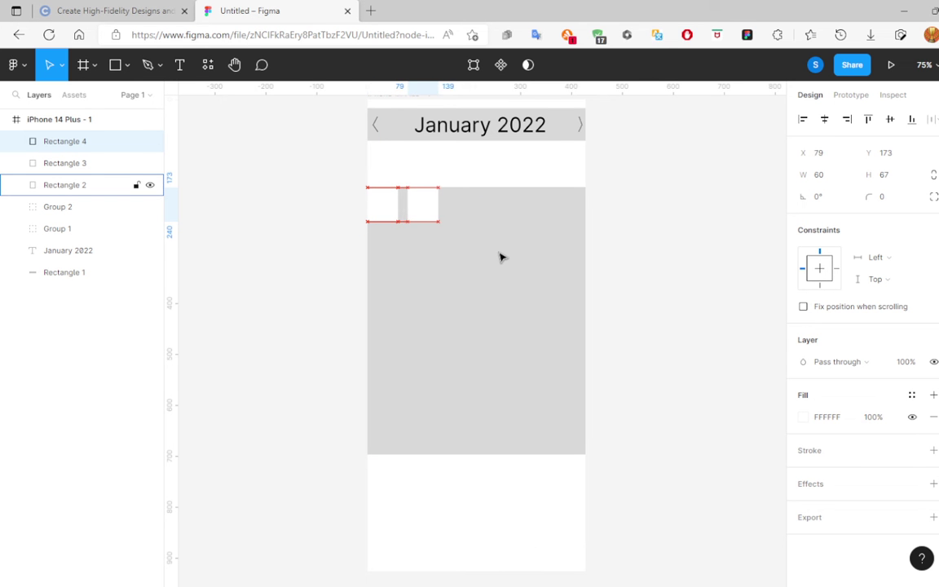
pyautogui.press('Right')
pyautogui.press('Right')
pyautogui.press('Right')
pyautogui.press('Left')
pyautogui.press('Left')
pyautogui.press('Left')
pyautogui.press('Left')
pyautogui.press('Left')
pyautogui.press('Left')
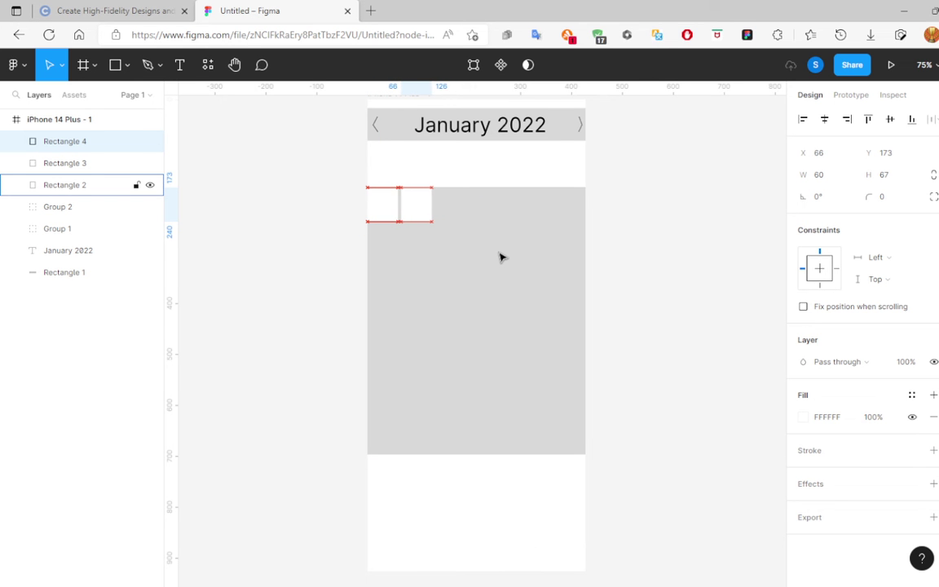
pyautogui.press('Left')
pyautogui.press('Left')
pyautogui.press('Left')
pyautogui.press('Left')
pyautogui.press('Left')
pyautogui.press('Left')
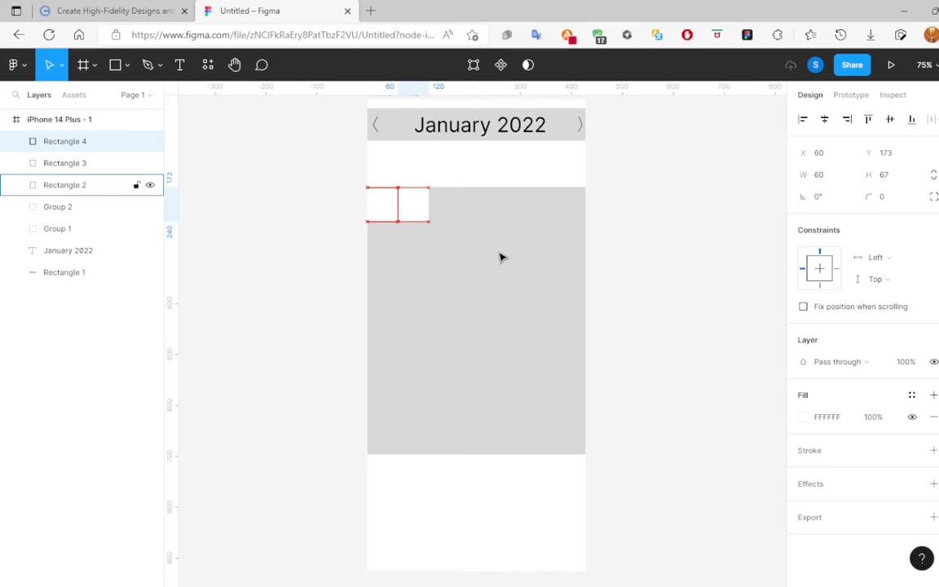
pyautogui.press('Left')
# Duplicate three more cells, narrowing the third by one pixel.
pyautogui.hotkey('ctrl', 'd')
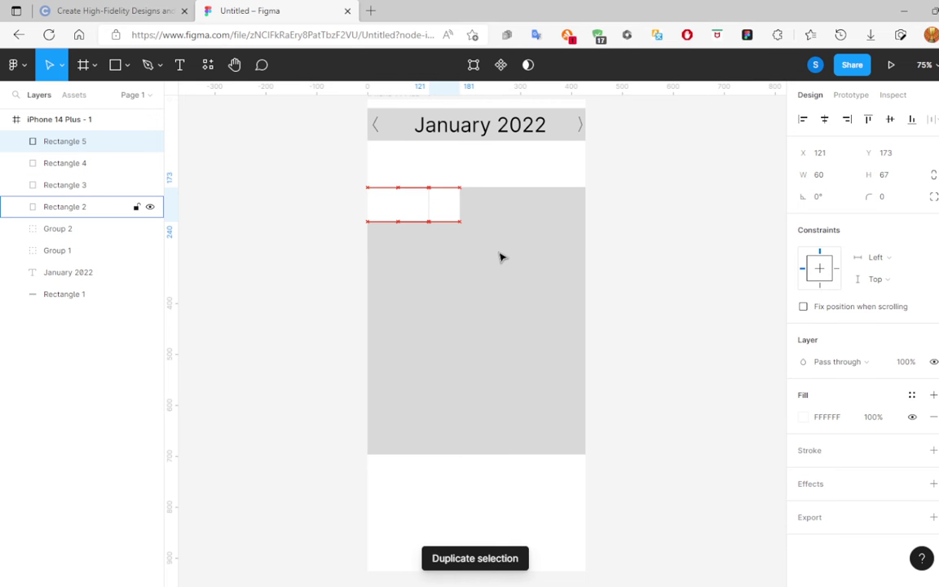
pyautogui.press('Left')
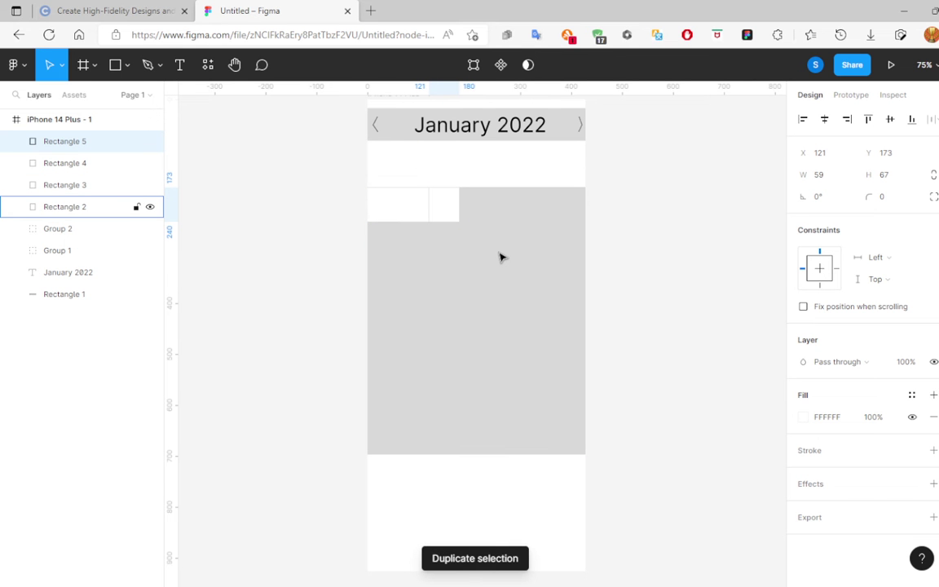
pyautogui.hotkey('ctrl', 'Left')
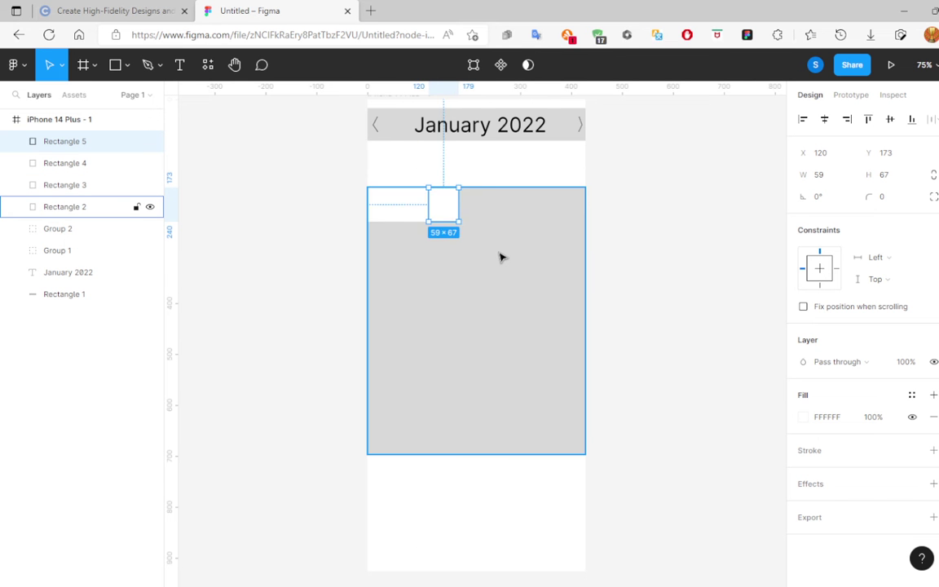
pyautogui.hotkey('ctrl', 'd')
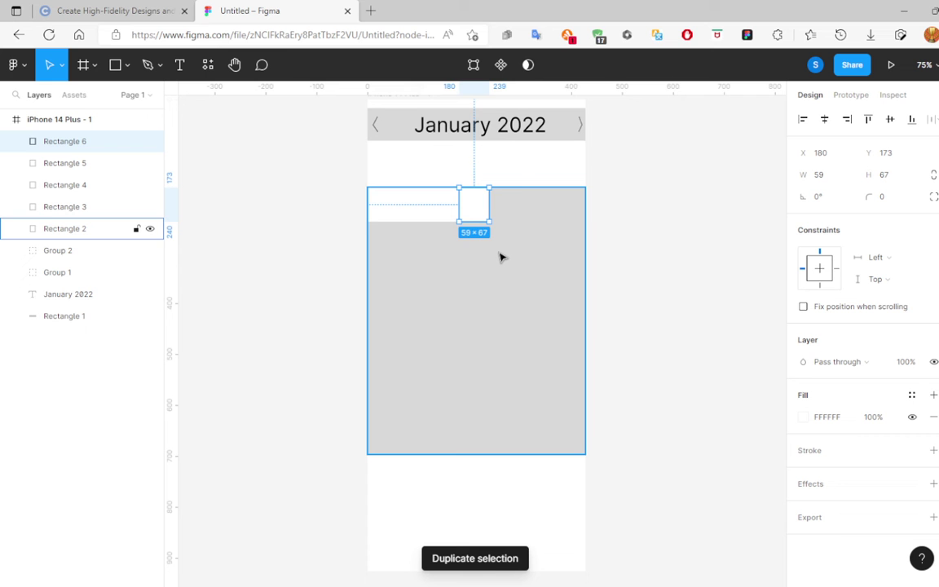
pyautogui.hotkey('ctrl', 'd')
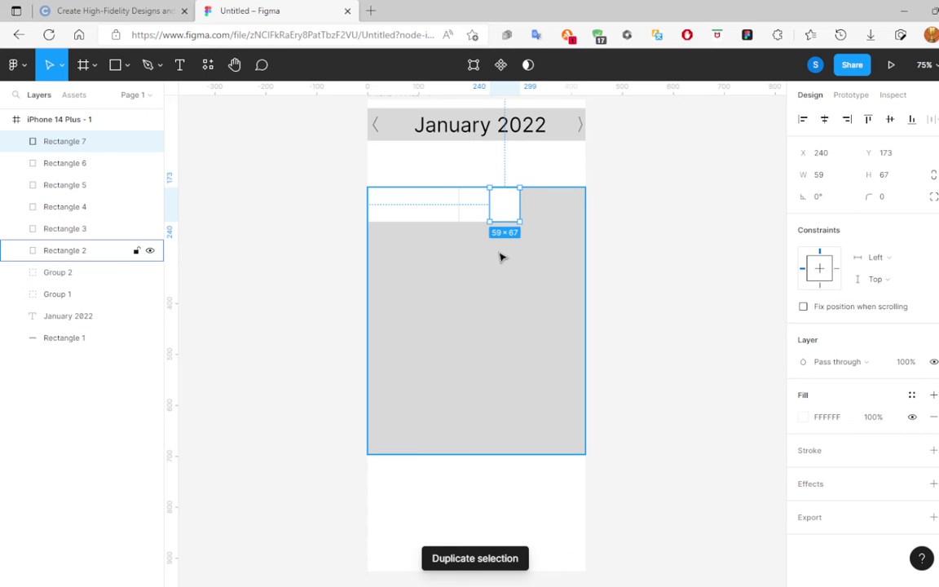
pyautogui.press('Left')
pyautogui.press('Left')
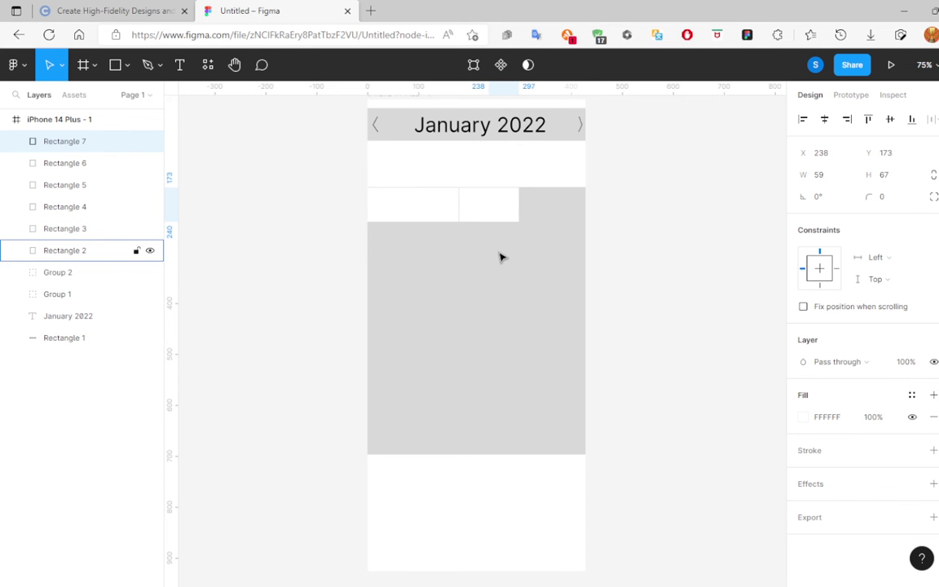
pyautogui.press('Right')
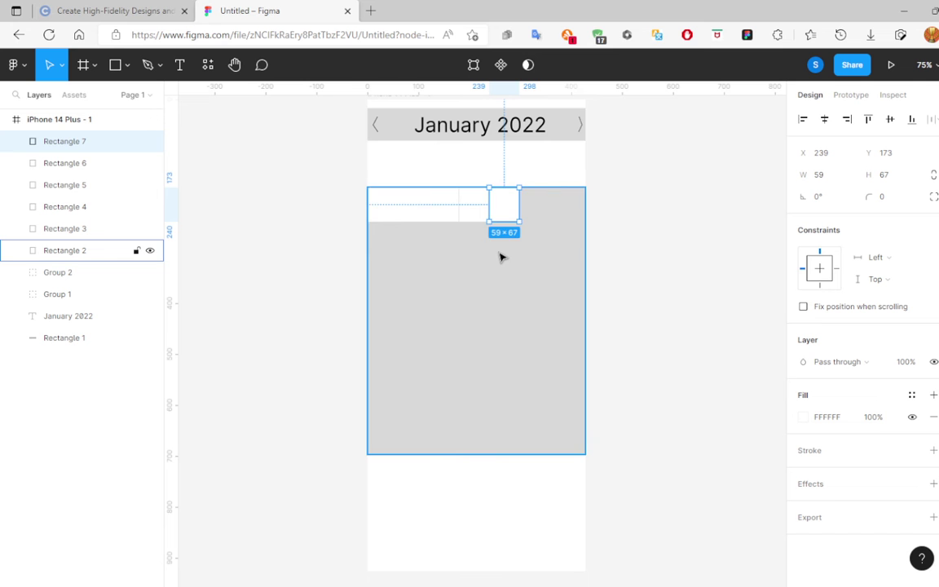
# Nudge the fourth and fifth cells into place along the row.
pyautogui.click(476, 211)
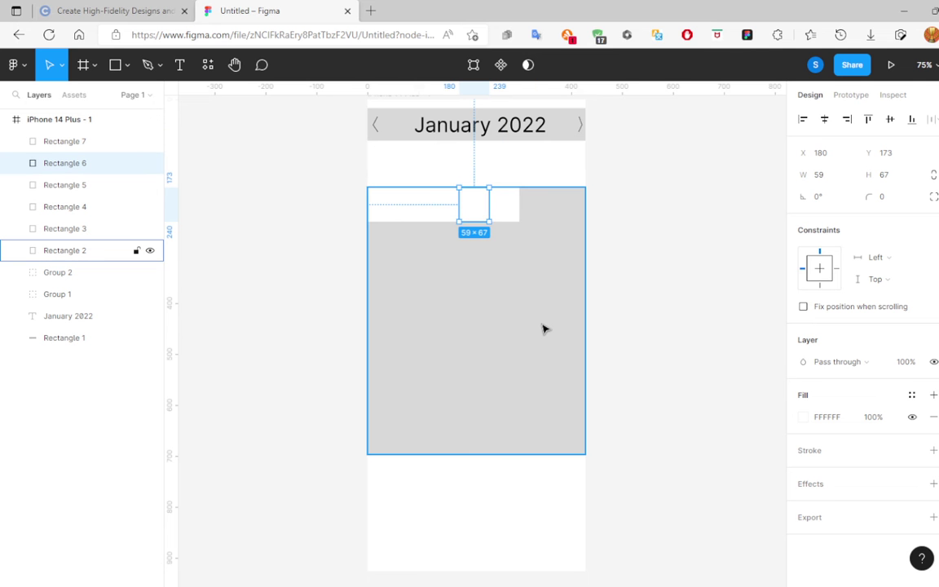
pyautogui.press('Left')
pyautogui.click(509, 213)
pyautogui.press('Left')
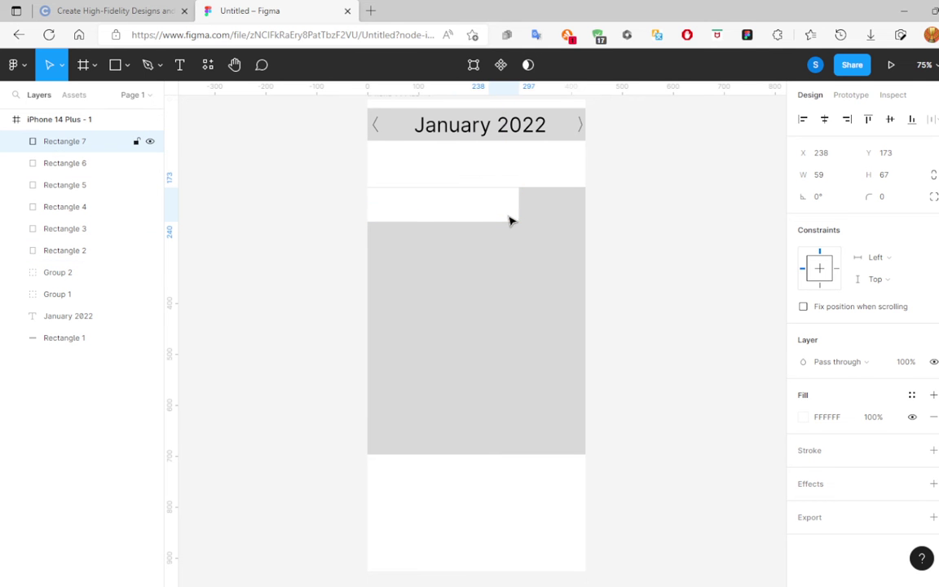
pyautogui.press('Left')
pyautogui.press('Left')
pyautogui.press('Left')
pyautogui.press('Left')
pyautogui.press('Left')
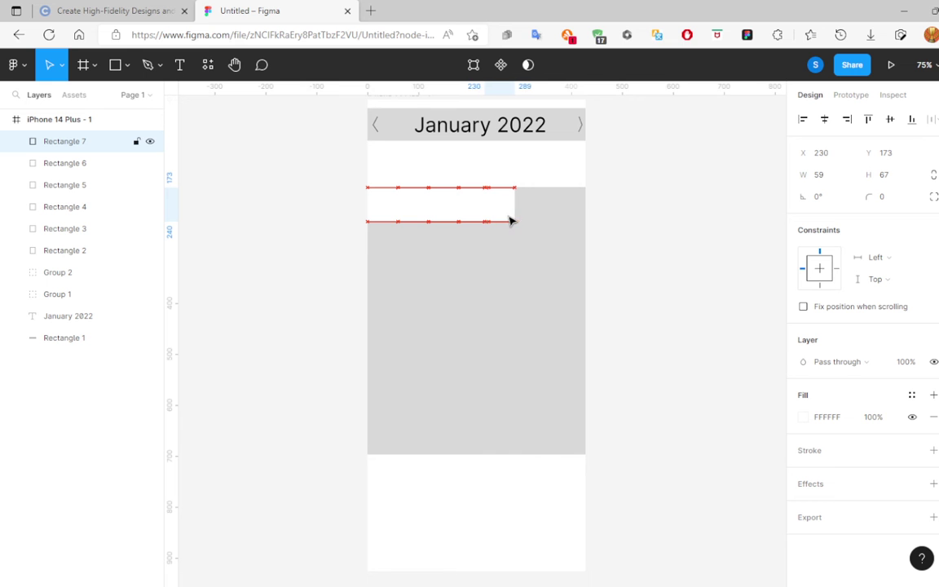
pyautogui.press('Left')
pyautogui.press('Left')
pyautogui.press('Left')
pyautogui.press('Left')
pyautogui.press('Left')
pyautogui.press('Left')
pyautogui.press('Left')
pyautogui.press('Left')
pyautogui.press('Left')
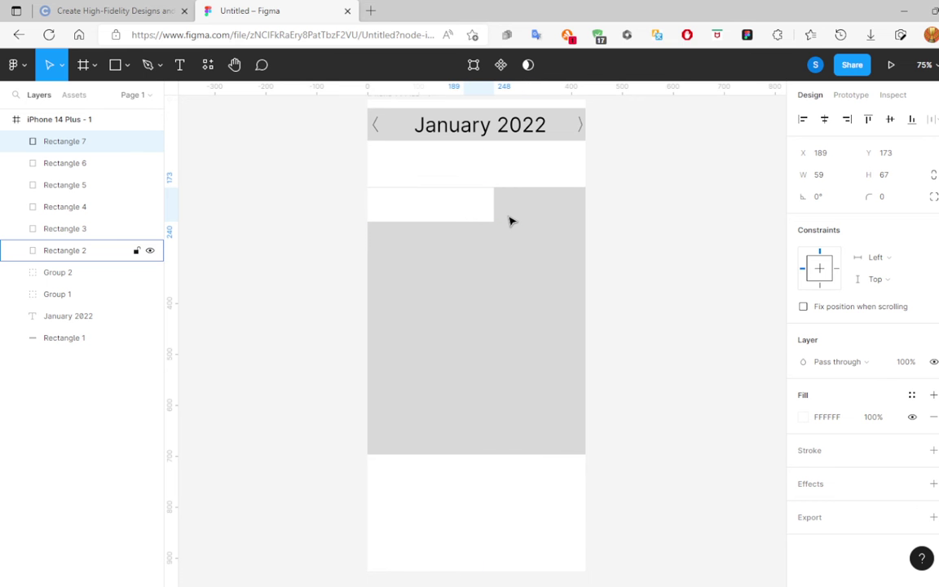
pyautogui.press('Right')
pyautogui.press('Right')
pyautogui.press('Right')
pyautogui.press('Right')
pyautogui.press('Right')
pyautogui.press('Right')
pyautogui.press('Right')
pyautogui.press('Right')
pyautogui.press('Right')
pyautogui.press('Right')
pyautogui.press('Right')
pyautogui.press('Right')
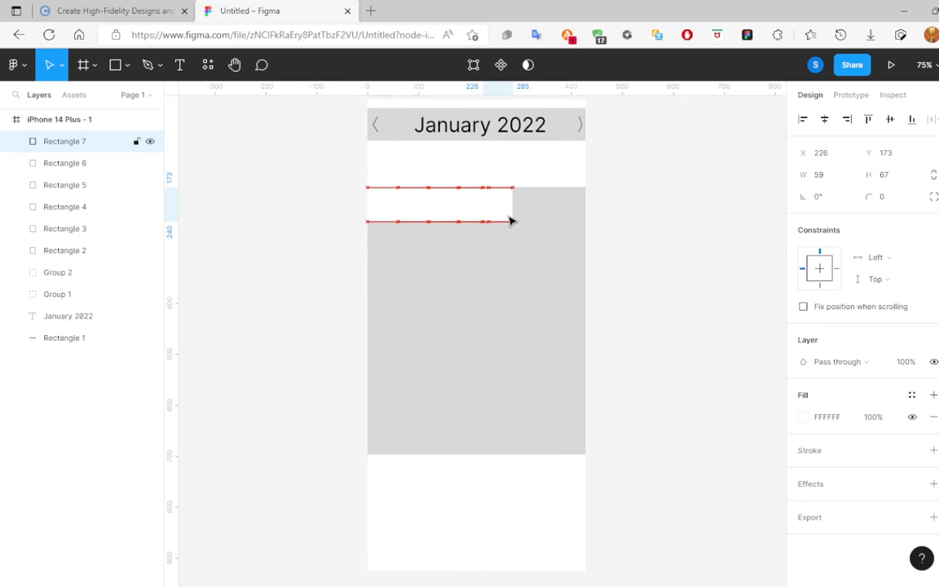
pyautogui.press('Right')
pyautogui.press('Right')
pyautogui.press('Right')
pyautogui.press('Right')
pyautogui.press('Right')
pyautogui.press('Right')
pyautogui.press('Right')
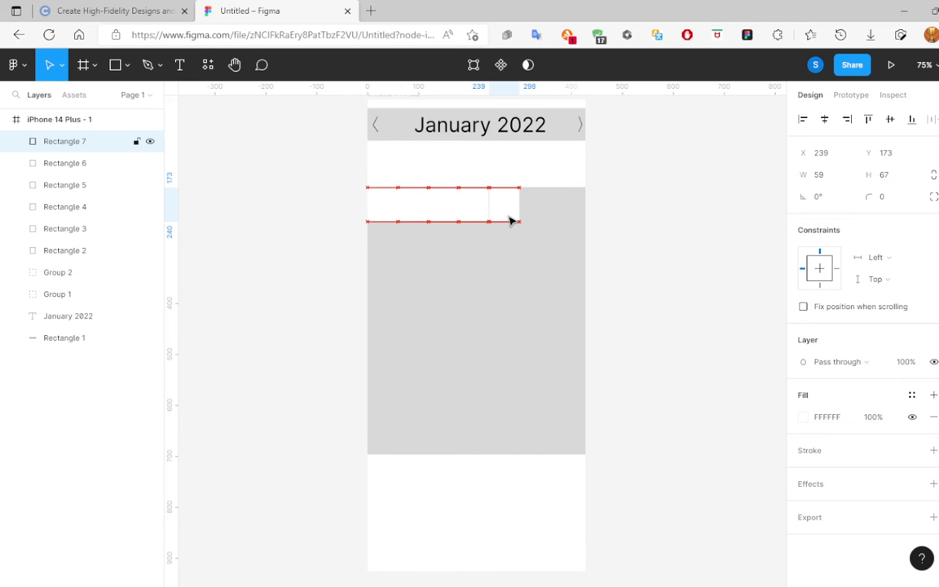
pyautogui.press('Right')
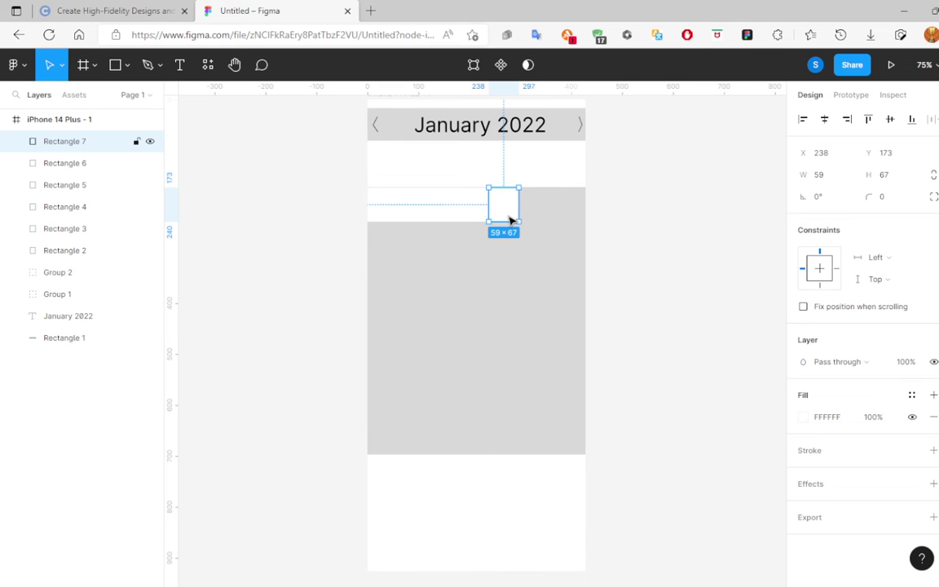
# Duplicate cells for the sixth and seventh slots, completing the seven-cell row.
pyautogui.hotkey('ctrl', 'd')
pyautogui.press('Right')
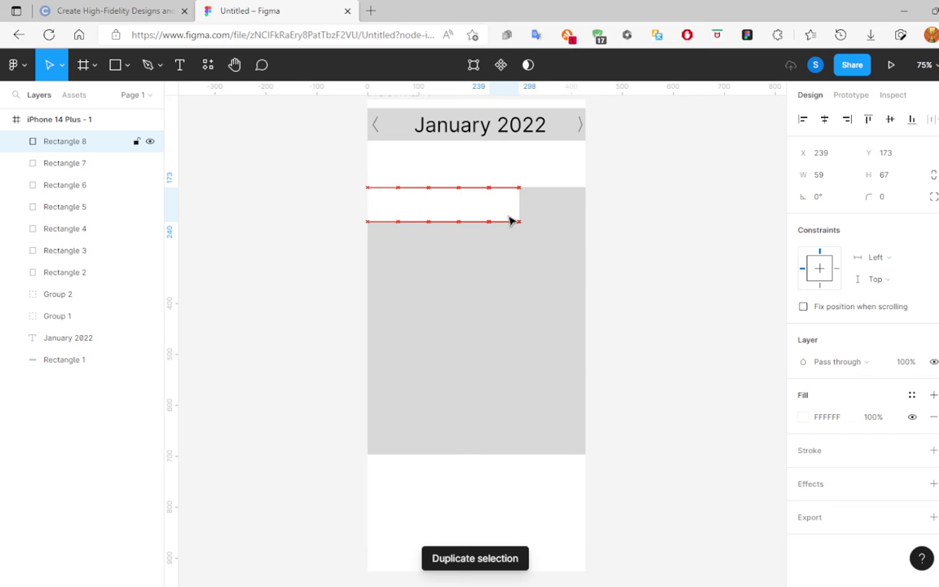
pyautogui.press('Right')
pyautogui.press('Right')
pyautogui.press('Right')
pyautogui.press('Right')
pyautogui.press('Right')
pyautogui.press('Right')
pyautogui.press('Right')
pyautogui.press('Right')
pyautogui.press('Right')
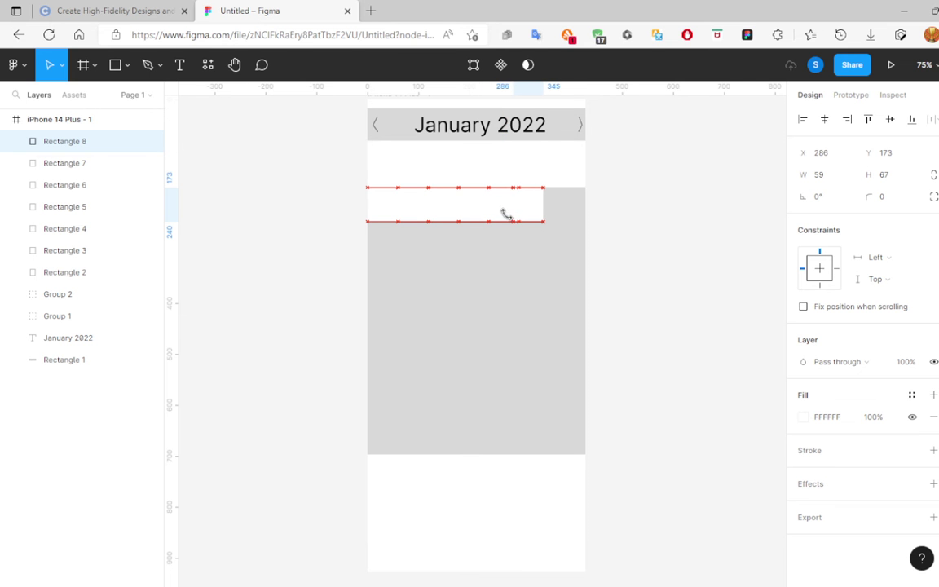
pyautogui.press('Right')
pyautogui.press('Right')
pyautogui.press('Right')
pyautogui.press('Right')
pyautogui.press('Right')
pyautogui.press('Right')
pyautogui.press('Right')
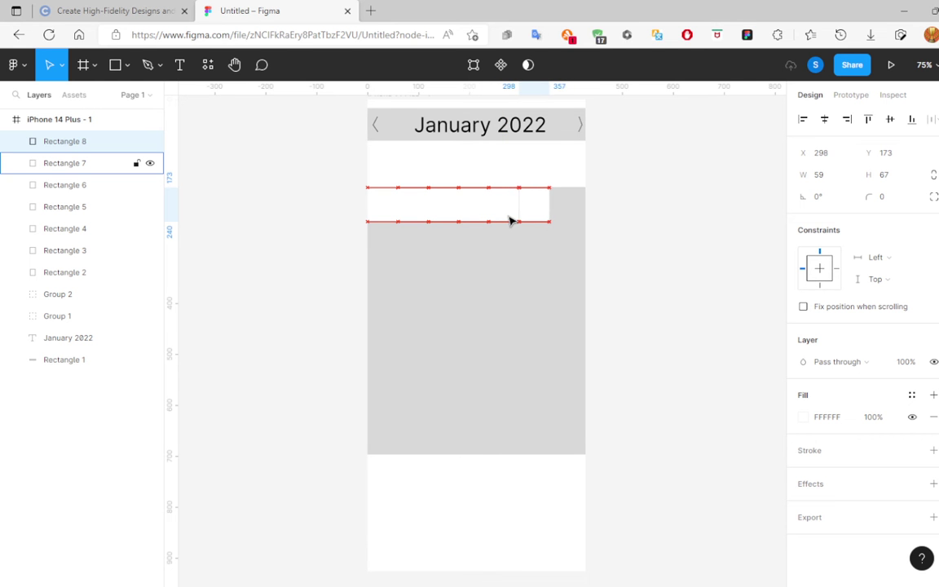
pyautogui.press('Left')
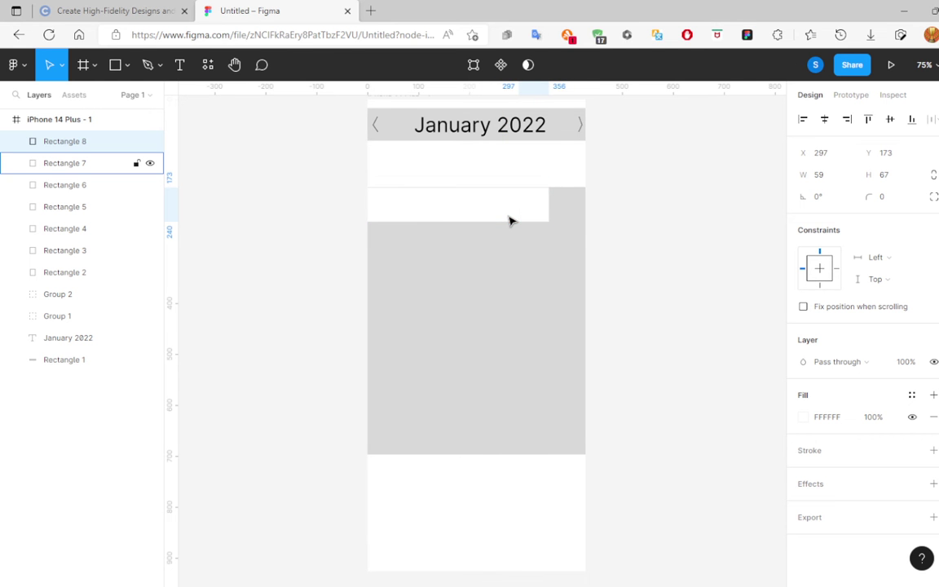
pyautogui.hotkey('ctrl', 'd')
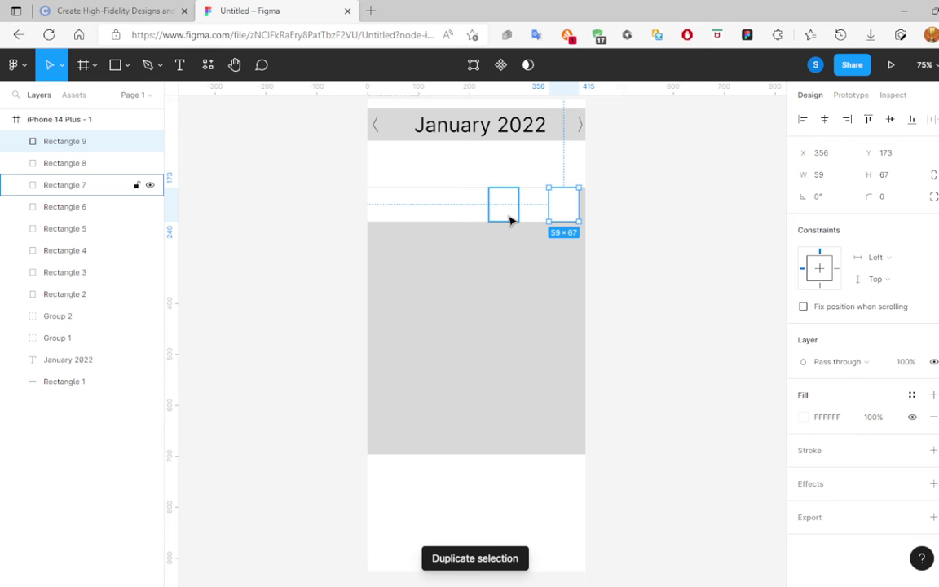
pyautogui.click(672, 258)
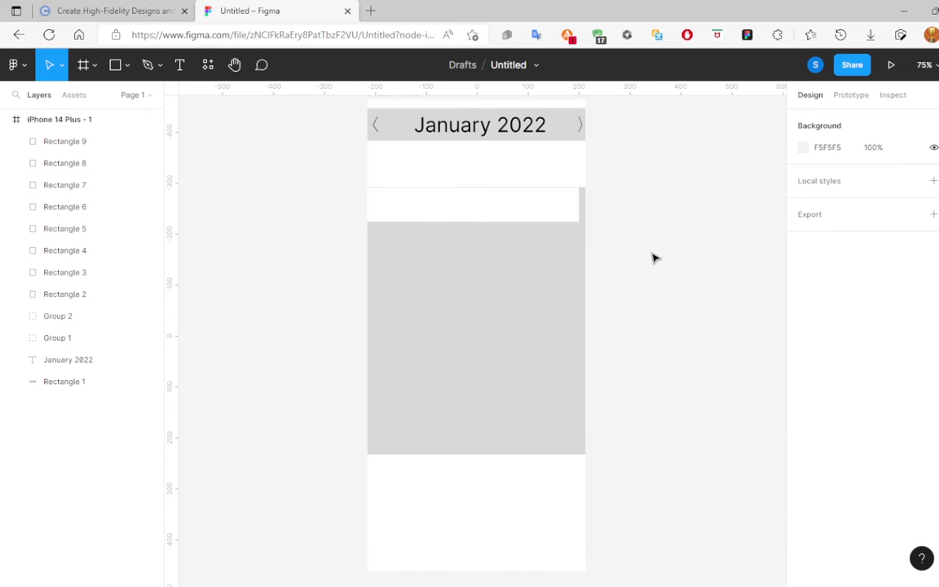
# Nudge the first four day cells right to open small gaps between them.
pyautogui.click(380, 211)
pyautogui.press('Right')
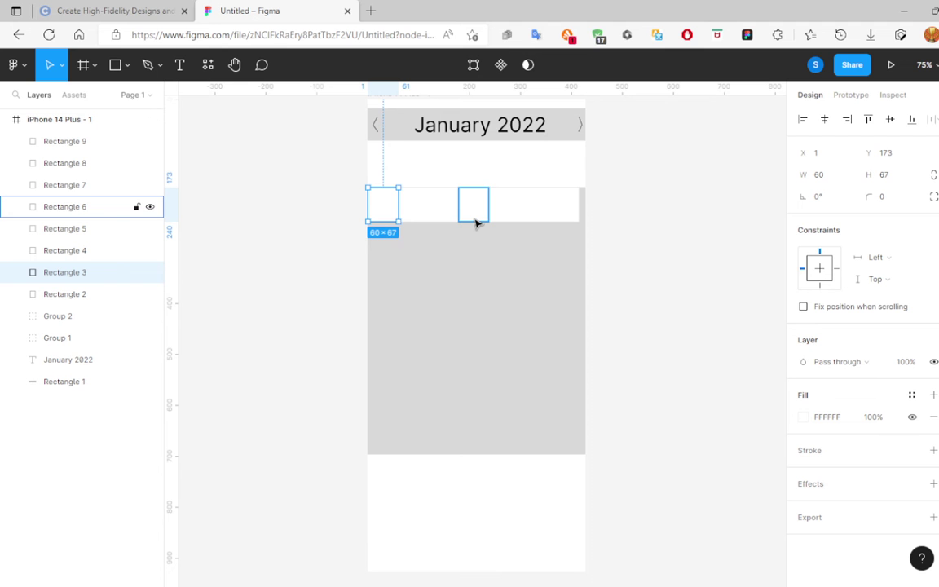
pyautogui.press('Right')
pyautogui.click(420, 206)
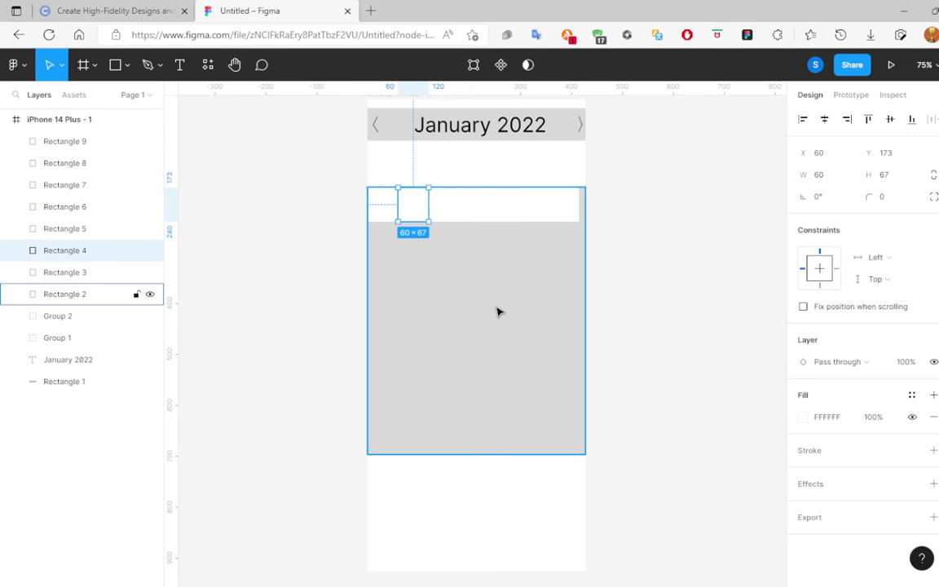
pyautogui.press('Right')
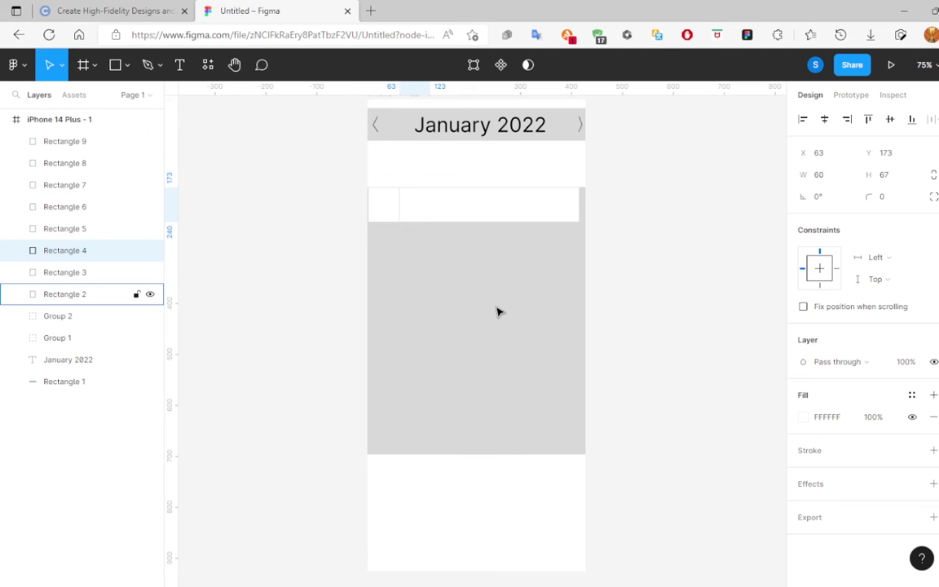
pyautogui.press('Right')
pyautogui.click(447, 203)
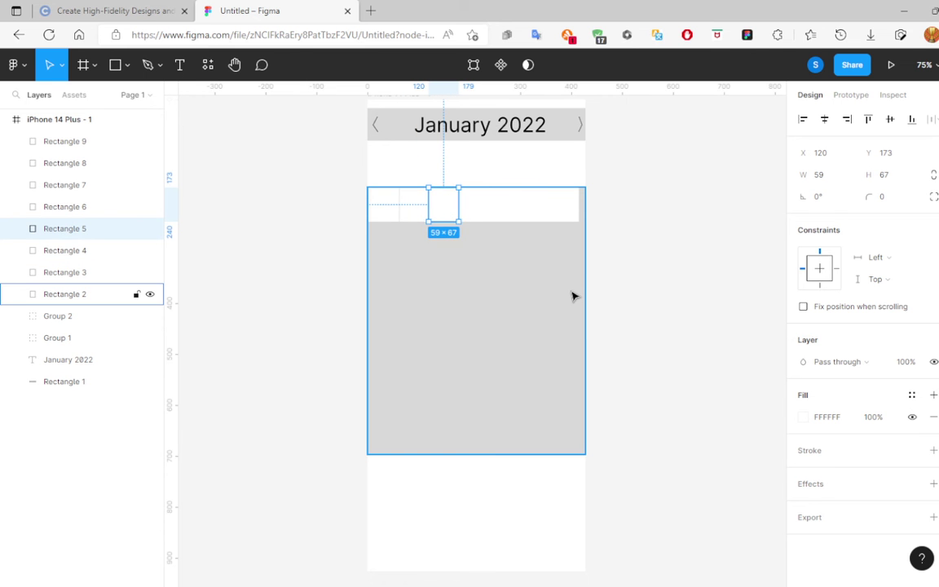
pyautogui.press('Right')
pyautogui.press('Right')
pyautogui.press('Right')
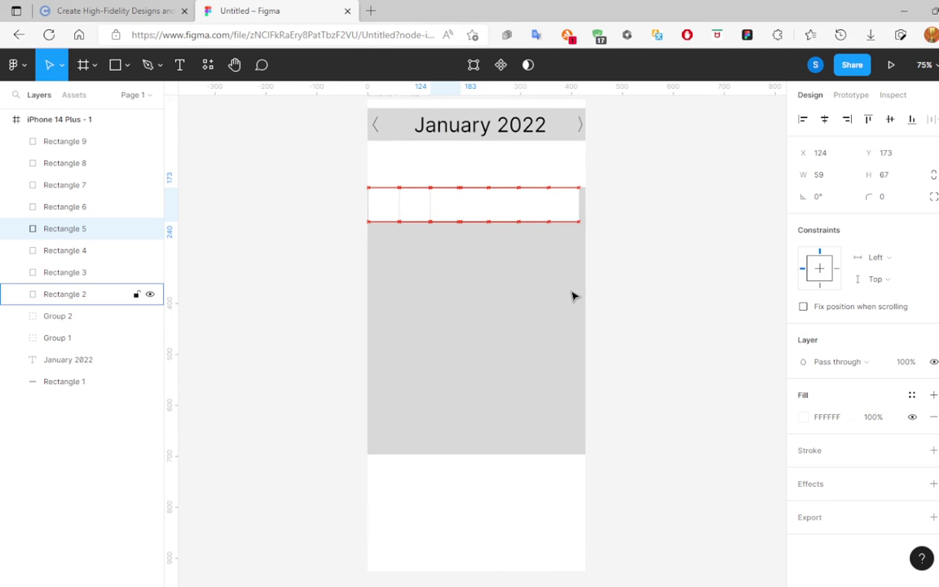
pyautogui.click(477, 201)
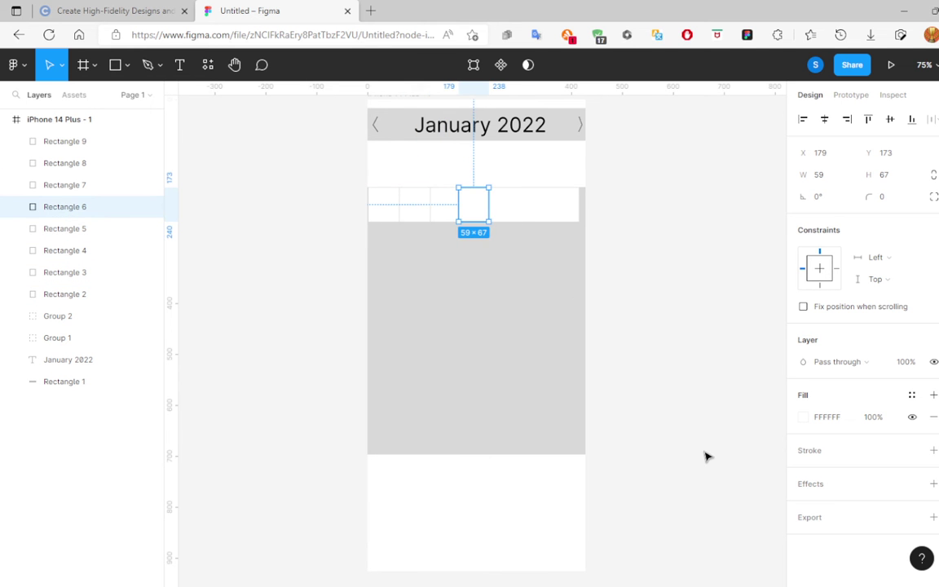
pyautogui.press('Right')
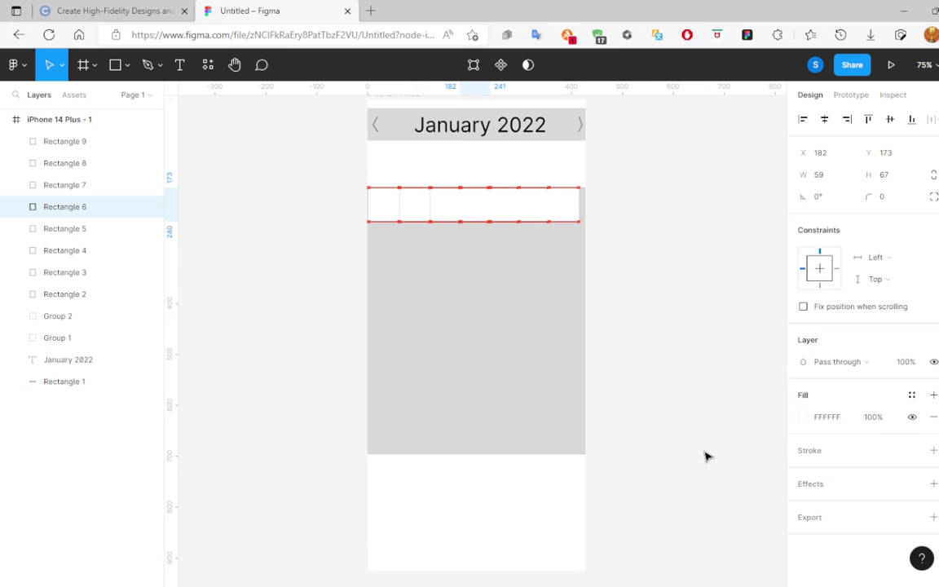
pyautogui.press('Right')
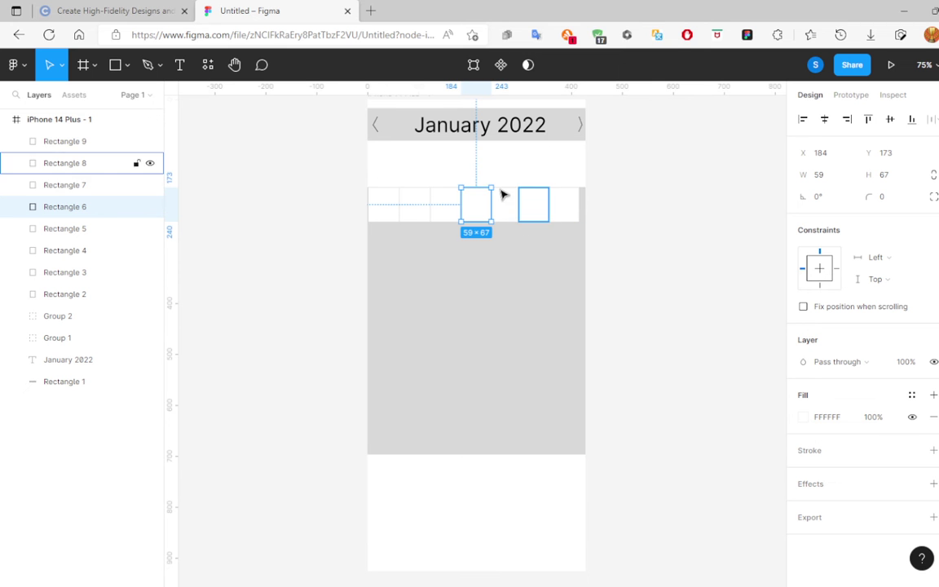
# Space the fifth, sixth and seventh cells, pushing the last to the frame edge at X 423.
pyautogui.click(513, 209)
pyautogui.press('Right')
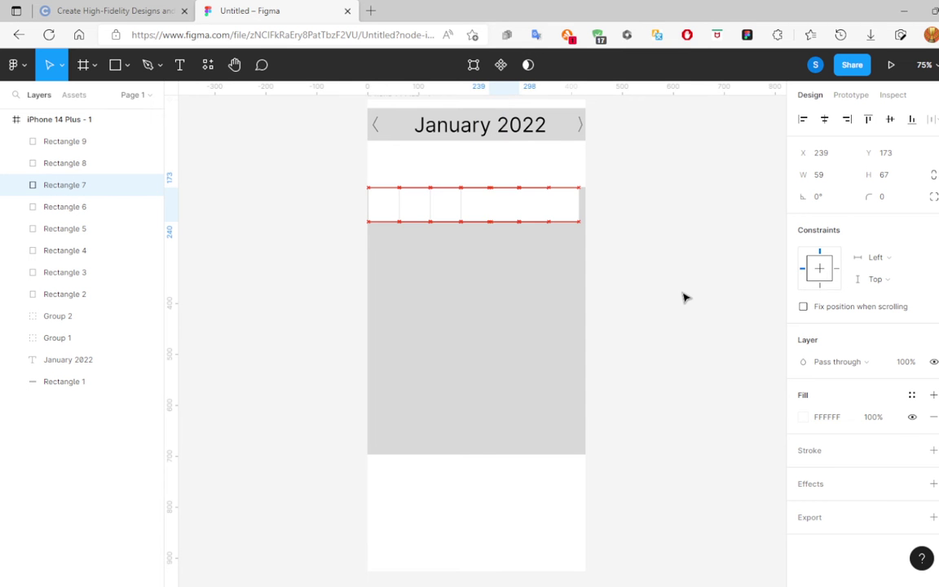
pyautogui.press('Right')
pyautogui.press('Right')
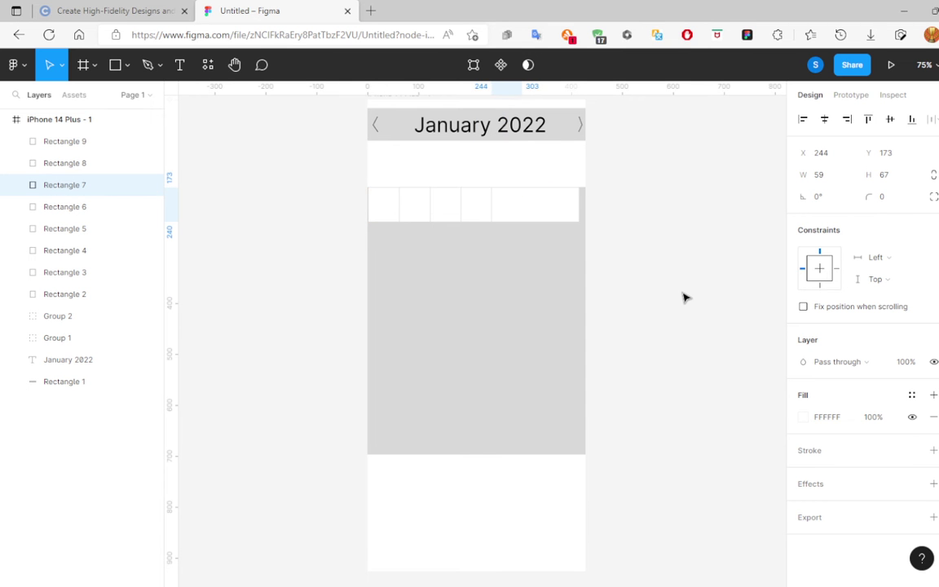
pyautogui.click(525, 204)
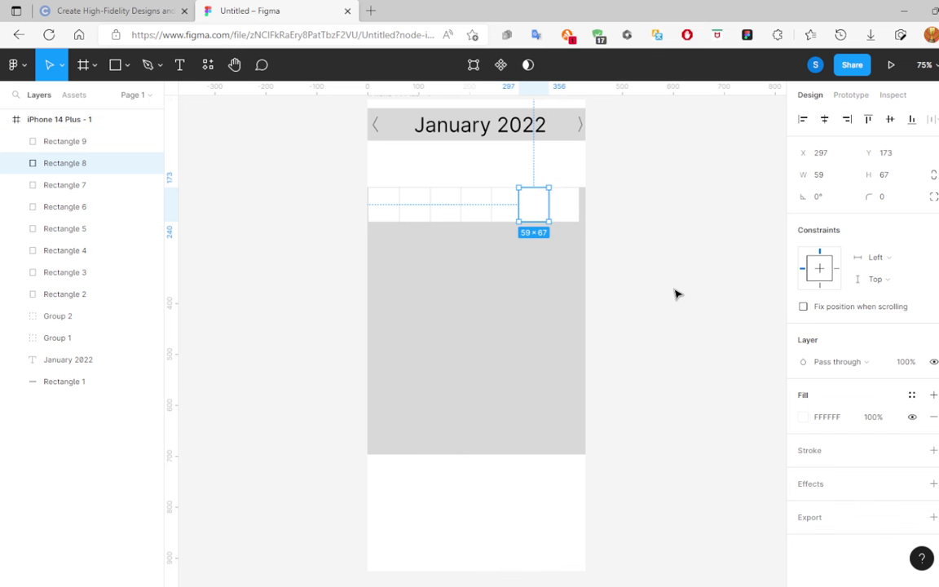
pyautogui.press('Right')
pyautogui.press('Right')
pyautogui.press('Right')
pyautogui.press('Right')
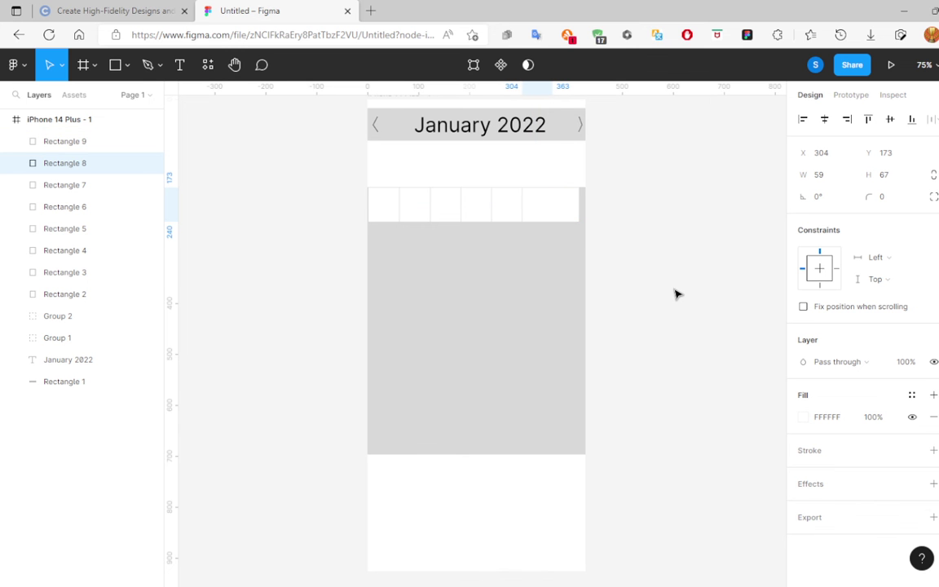
pyautogui.click(567, 204)
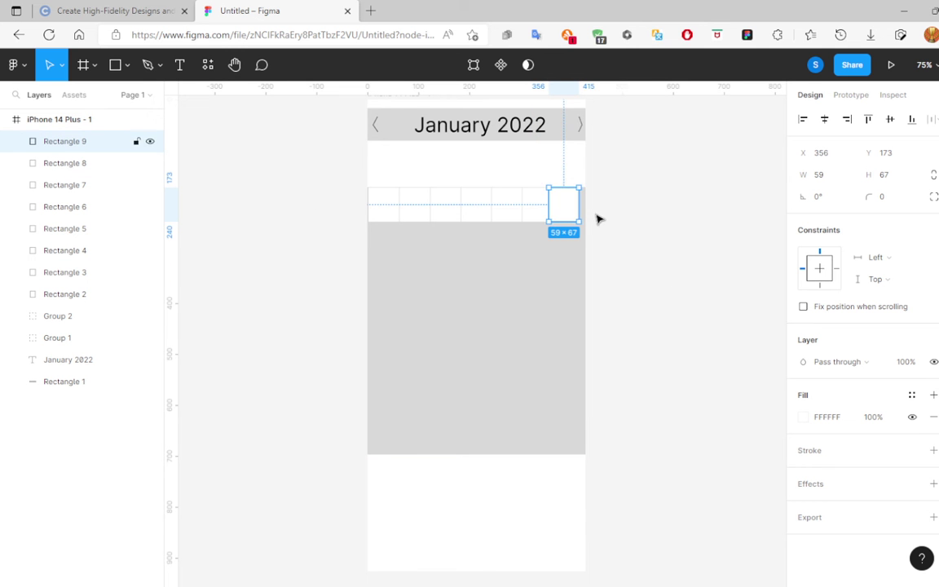
pyautogui.press('Right')
pyautogui.press('Right')
pyautogui.press('Right')
pyautogui.press('Right')
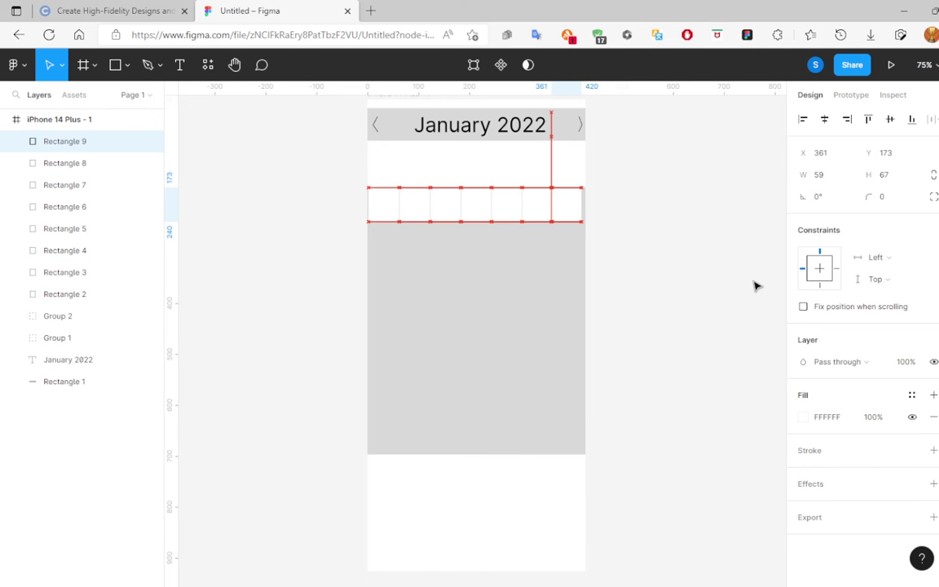
pyautogui.press('Right')
pyautogui.press('Right')
pyautogui.press('Right')
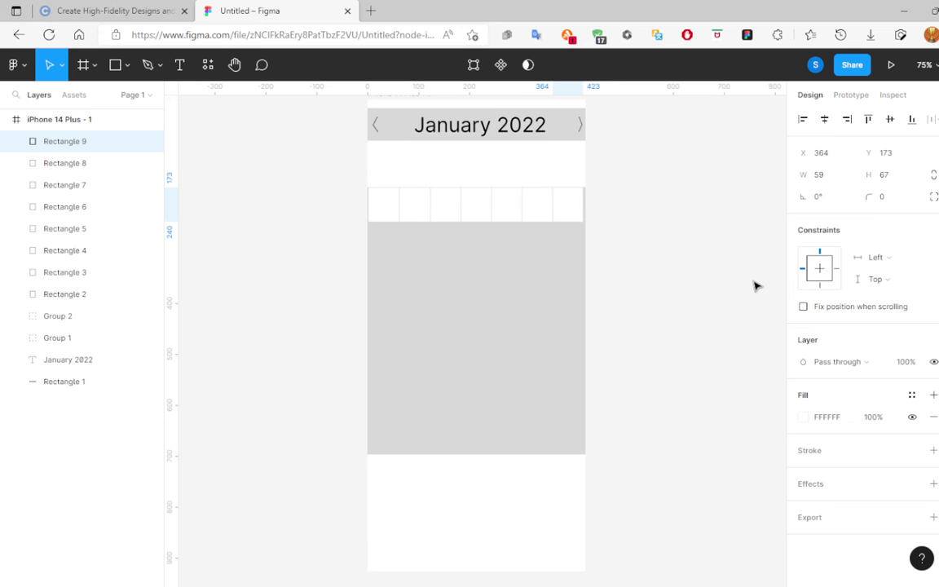
pyautogui.click(377, 216)
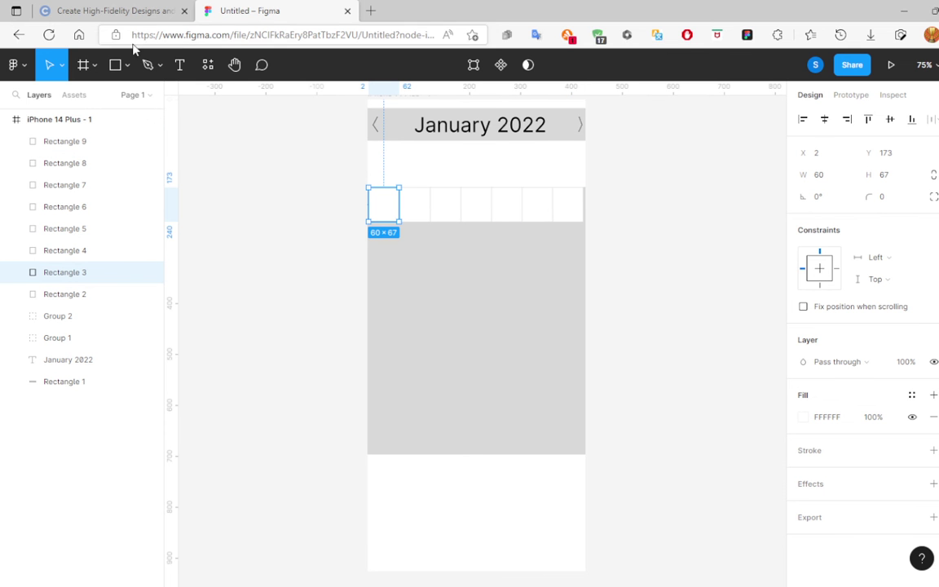
# Add a text box reading 'mon' inside the first day cell.
pyautogui.click(181, 64)
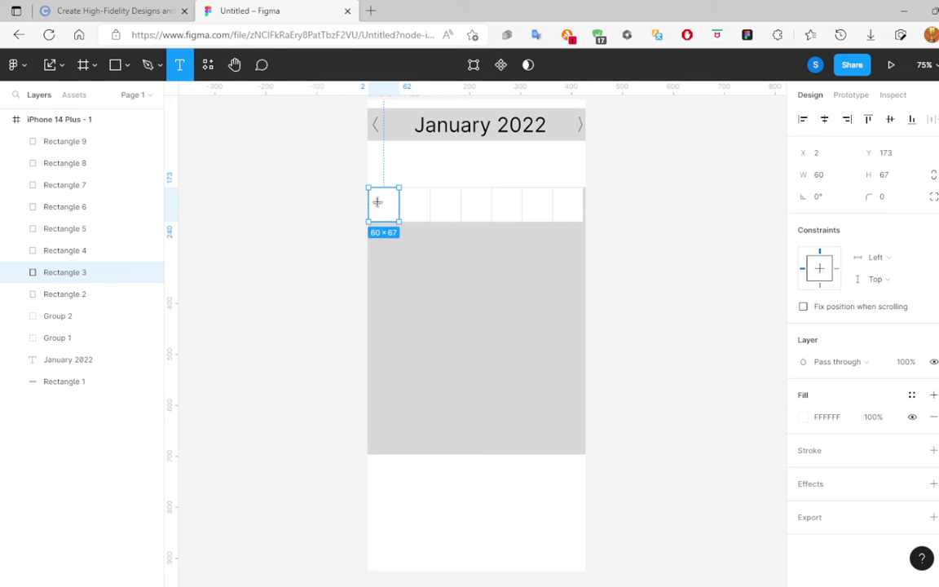
pyautogui.moveTo(373, 195); pyautogui.dragTo(399, 218)
pyautogui.press('Escape')
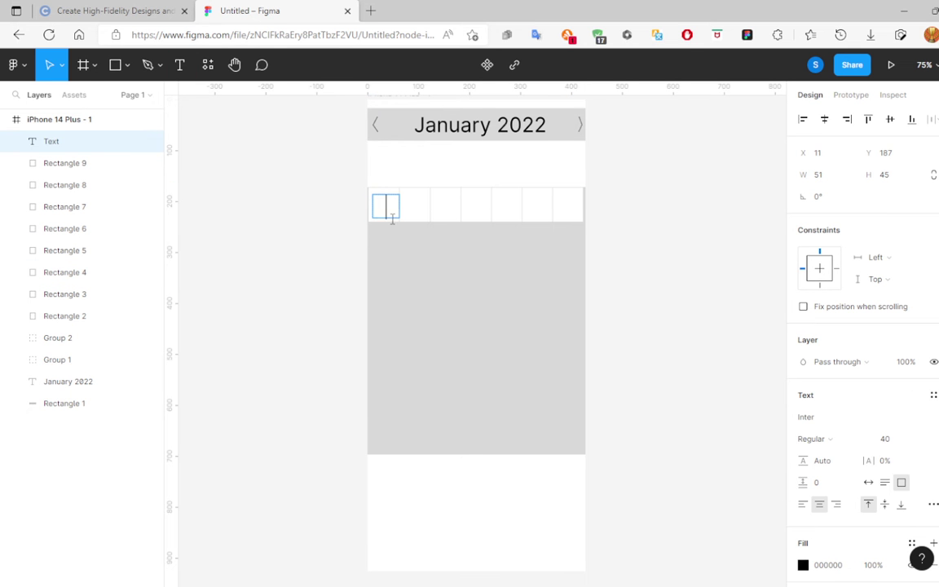
pyautogui.write('mo')
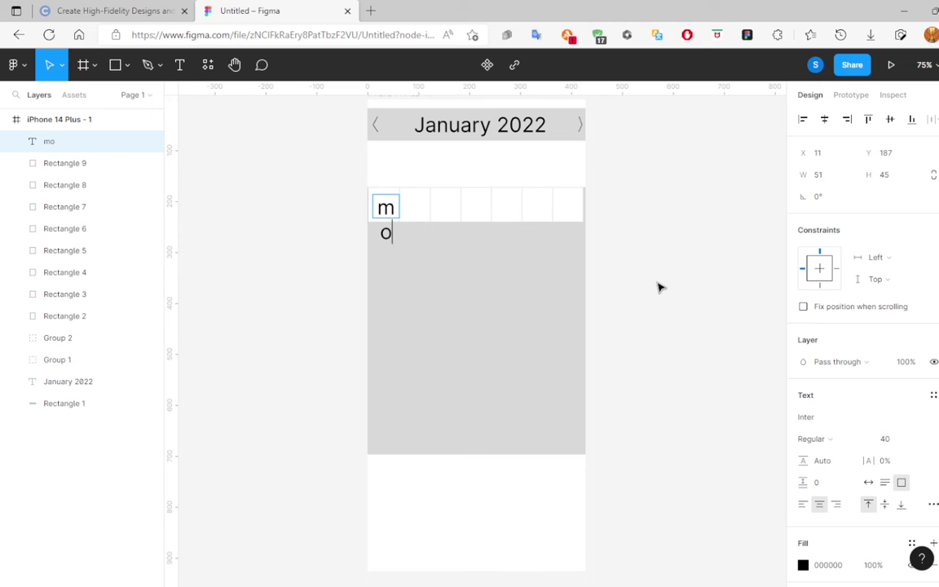
pyautogui.write('n')
pyautogui.hotkey('ctrl', 'a')
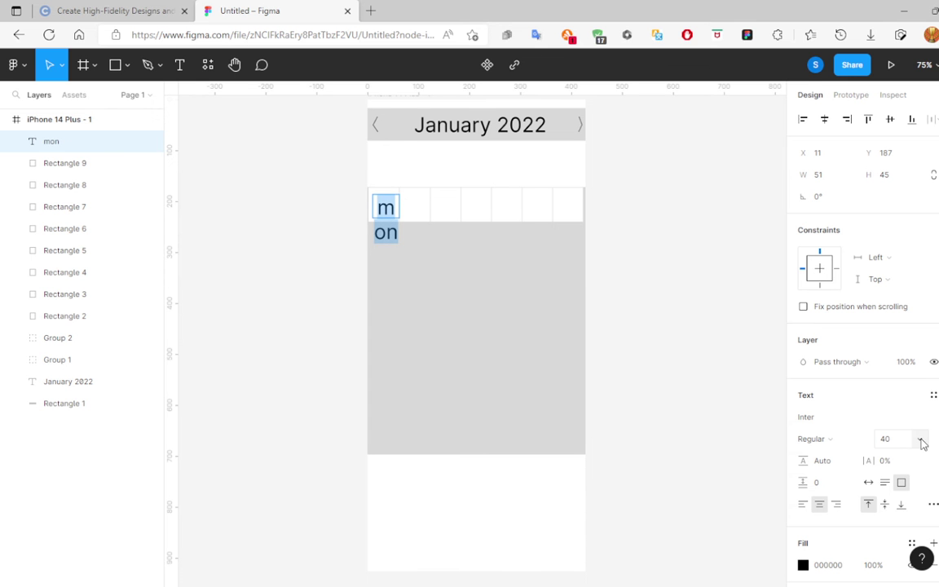
# Try font sizes 32, 20 and 24 on the mon text.
pyautogui.click(919, 440)
pyautogui.click(912, 412)
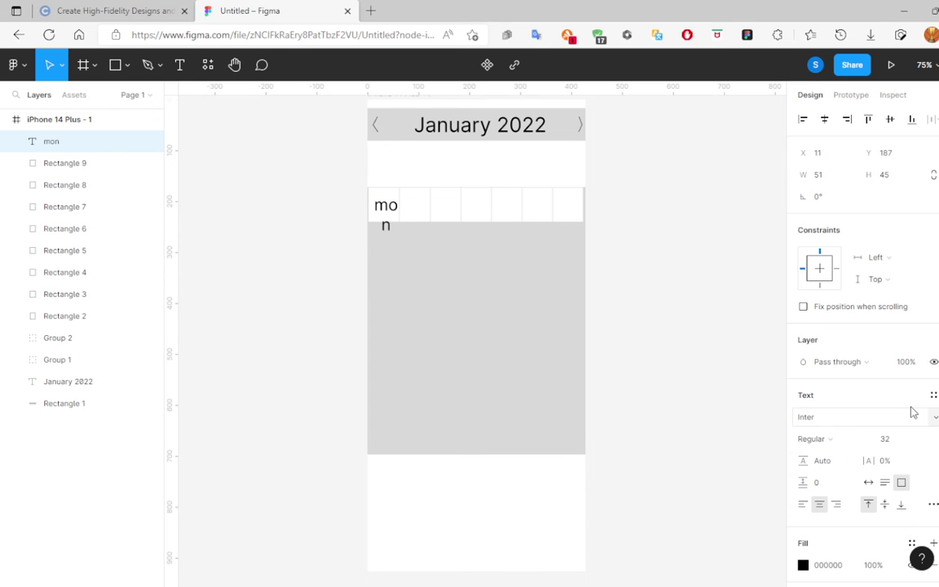
pyautogui.click(918, 441)
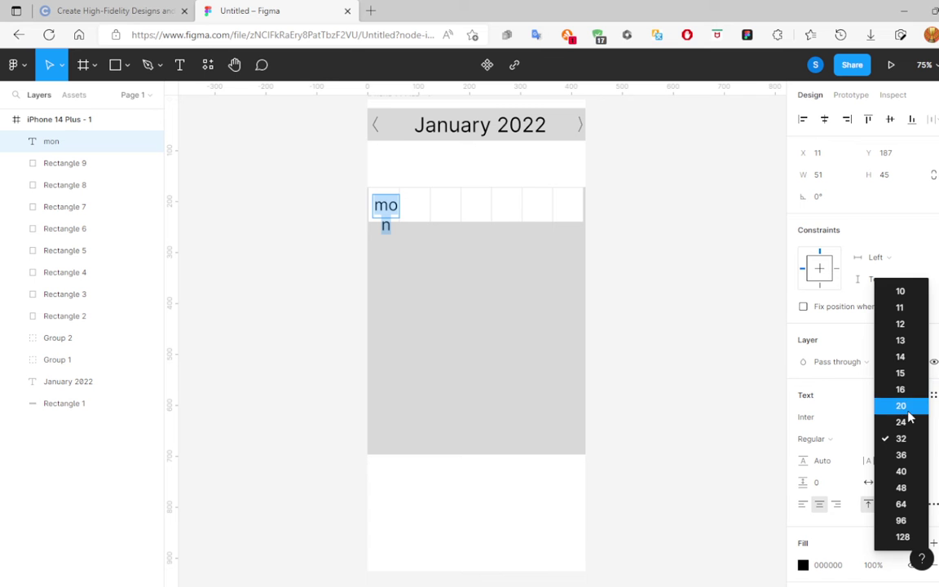
pyautogui.click(902, 406)
pyautogui.click(919, 440)
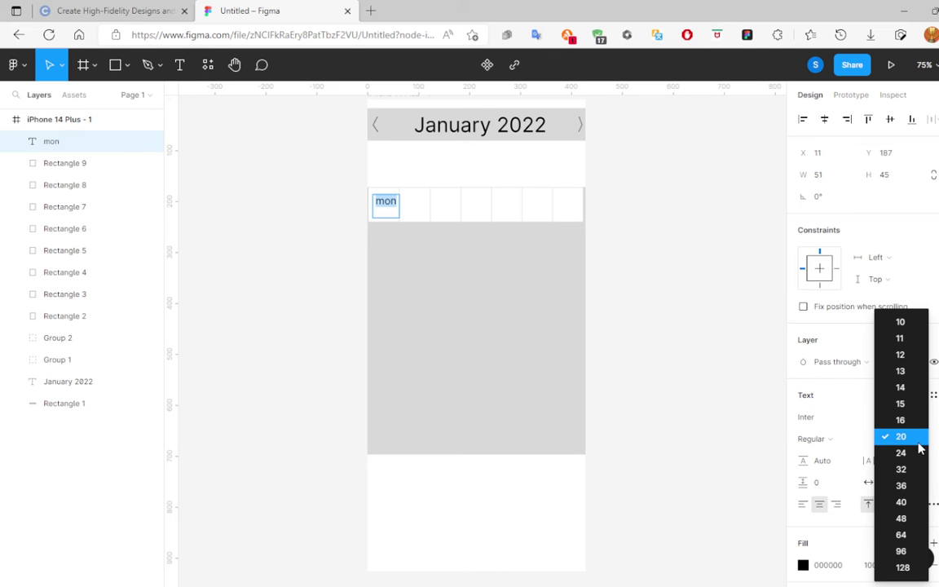
pyautogui.click(918, 452)
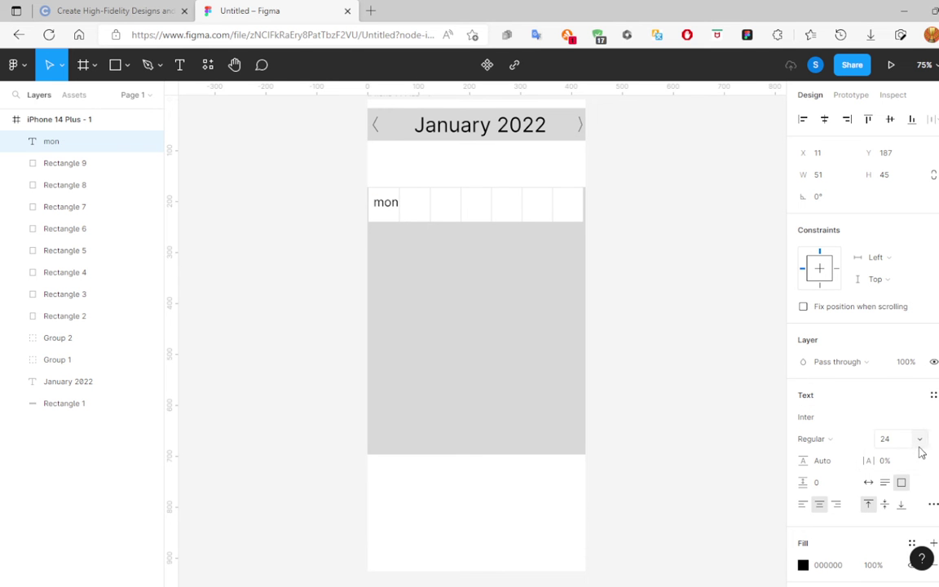
pyautogui.click(918, 441)
pyautogui.click(916, 453)
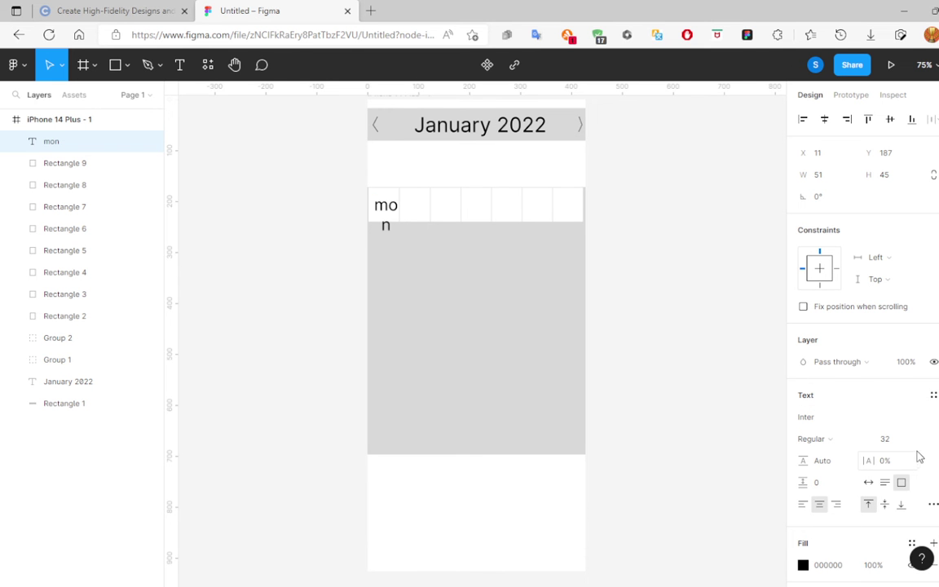
# Set the mon text to font size 24 so it fits on one line.
pyautogui.doubleClick(384, 212)
pyautogui.click(374, 206)
pyautogui.hotkey('ctrl', 'a')
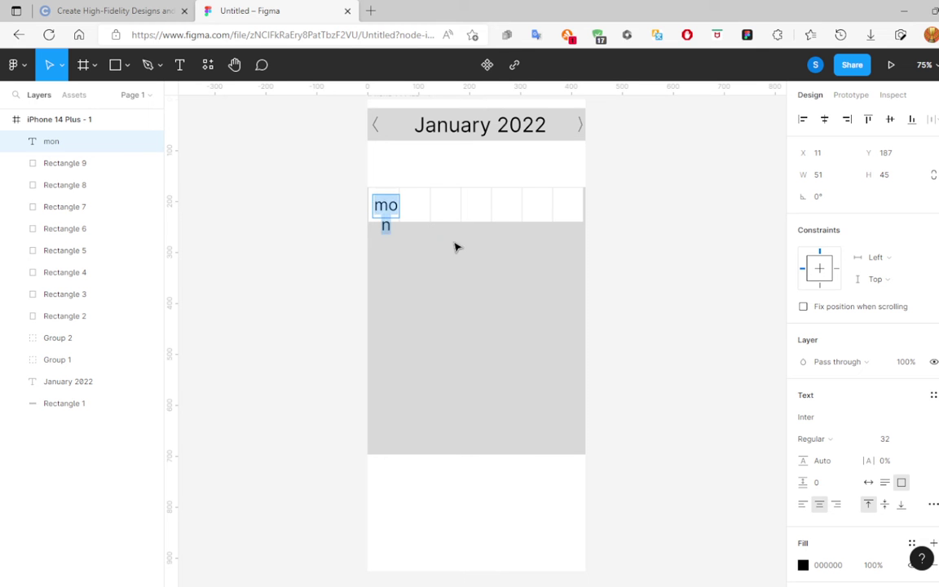
pyautogui.click(919, 441)
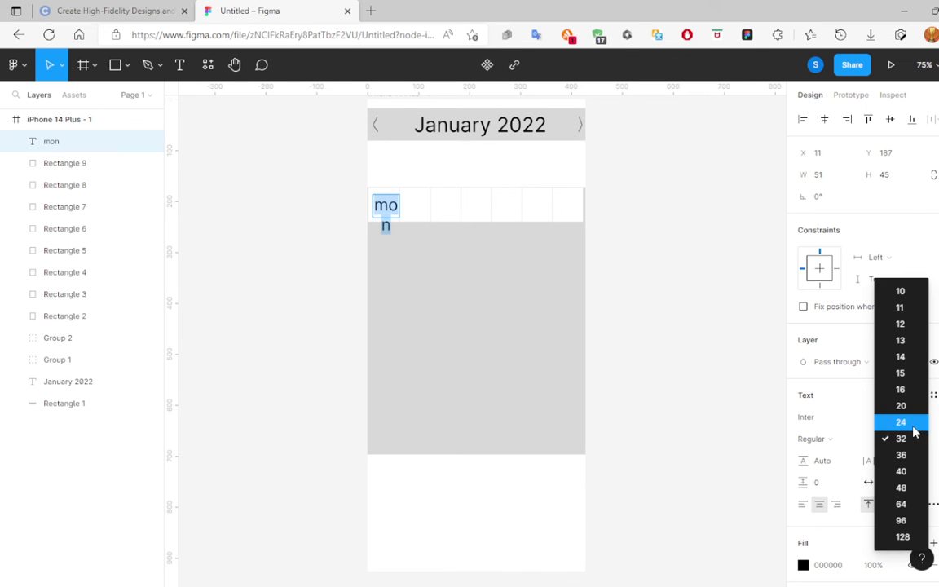
pyautogui.click(914, 421)
pyautogui.press('Escape')
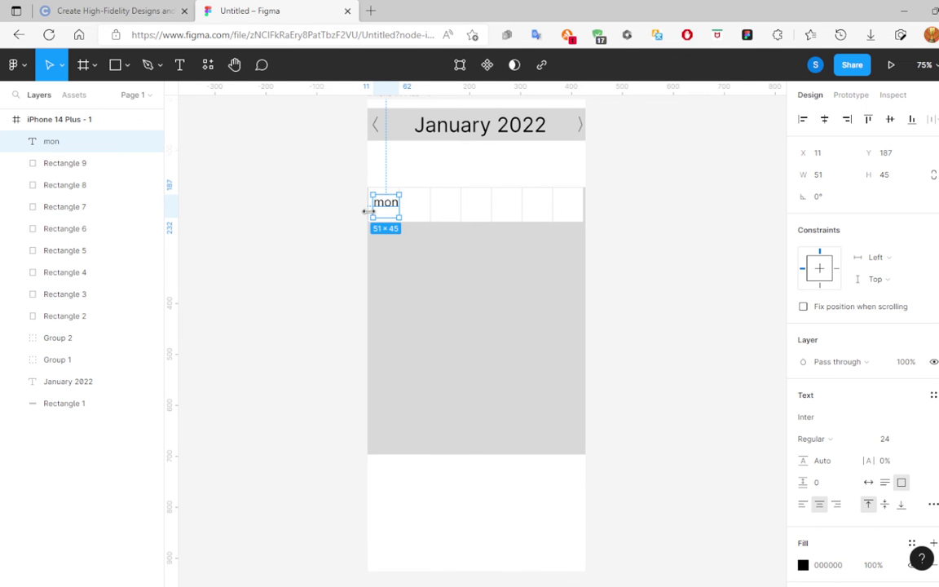
# Widen the mon text box to 62 × 41 at X 0, undoing an accidental ellipse.
pyautogui.moveTo(368, 210); pyautogui.dragTo(382, 195)
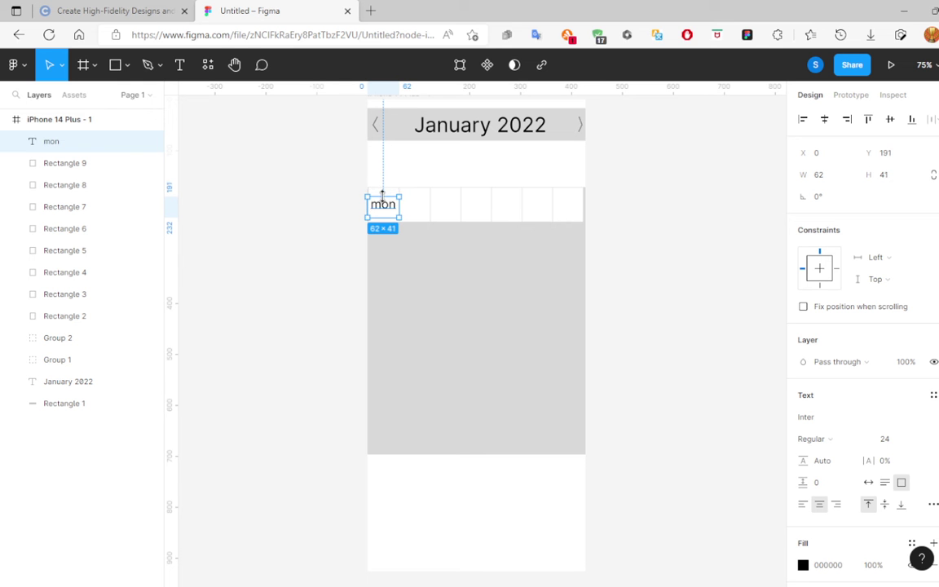
pyautogui.click(444, 308)
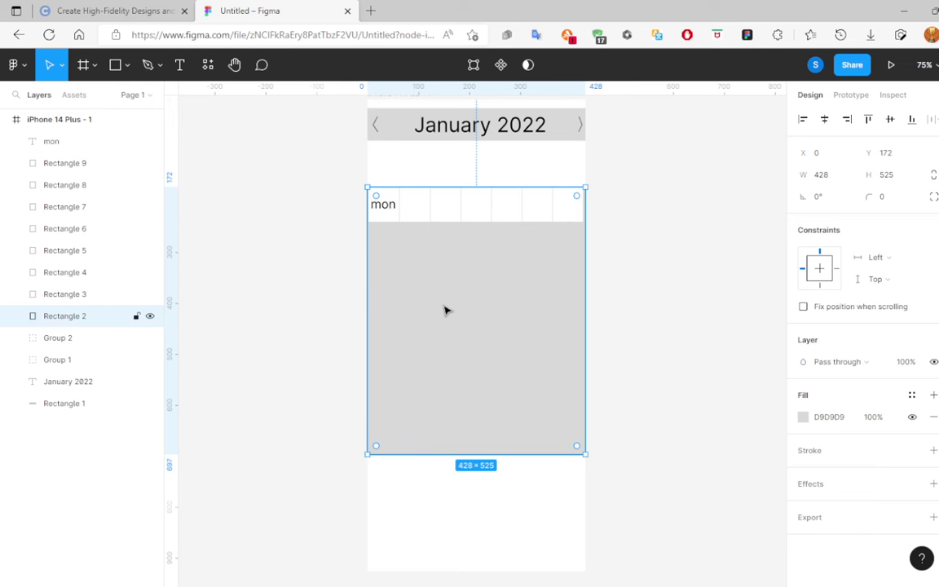
pyautogui.click(414, 212)
pyautogui.click(375, 211)
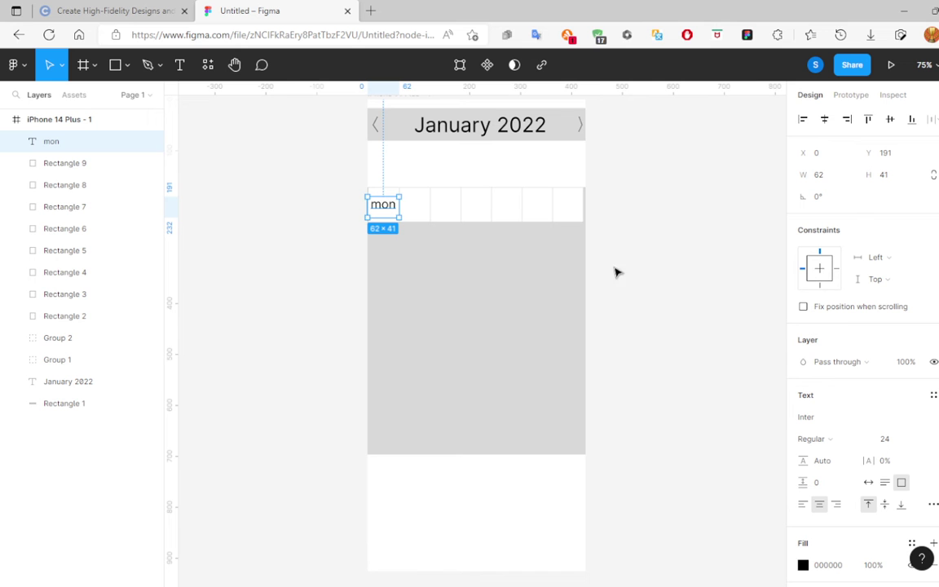
pyautogui.hotkey('ctrl', 'a')
pyautogui.press('o')
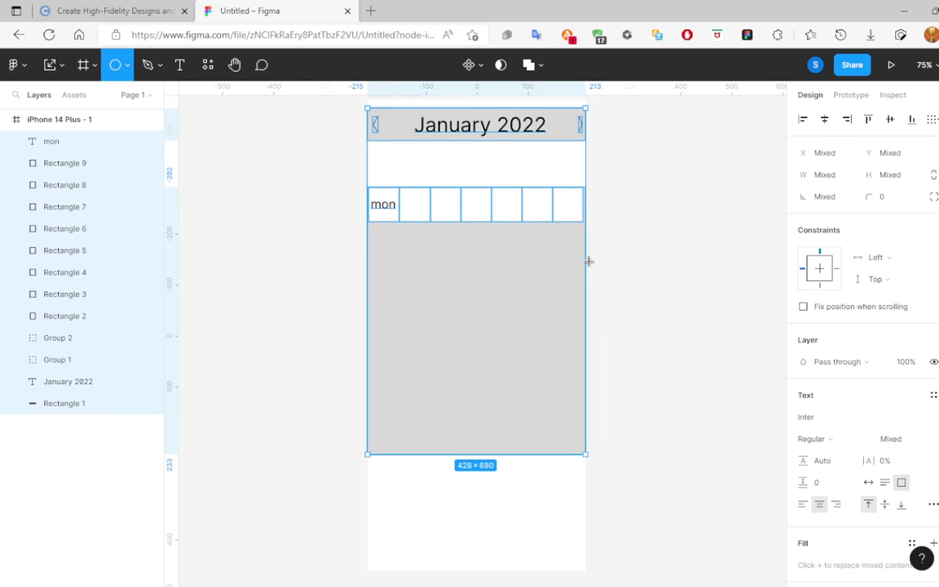
pyautogui.click(381, 209)
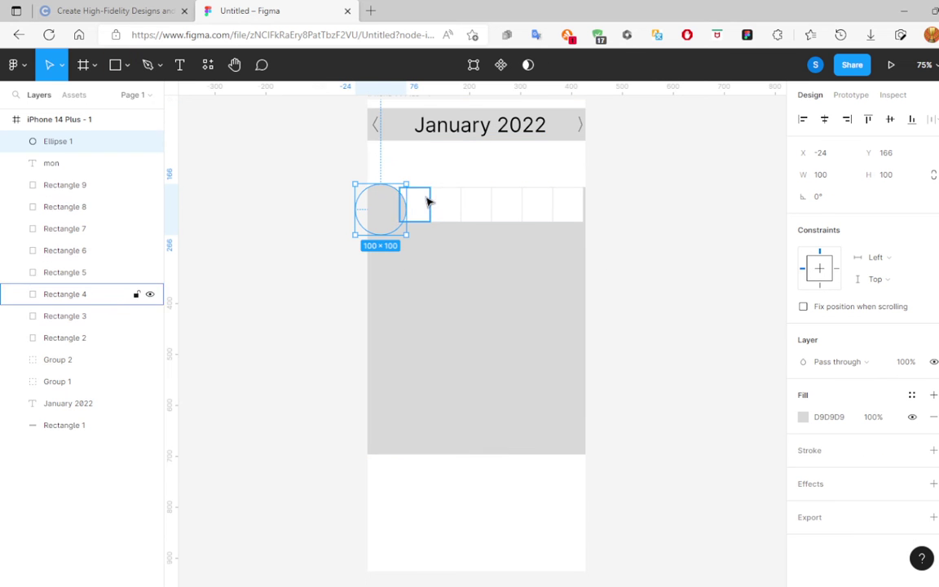
pyautogui.hotkey('ctrl', 'z')
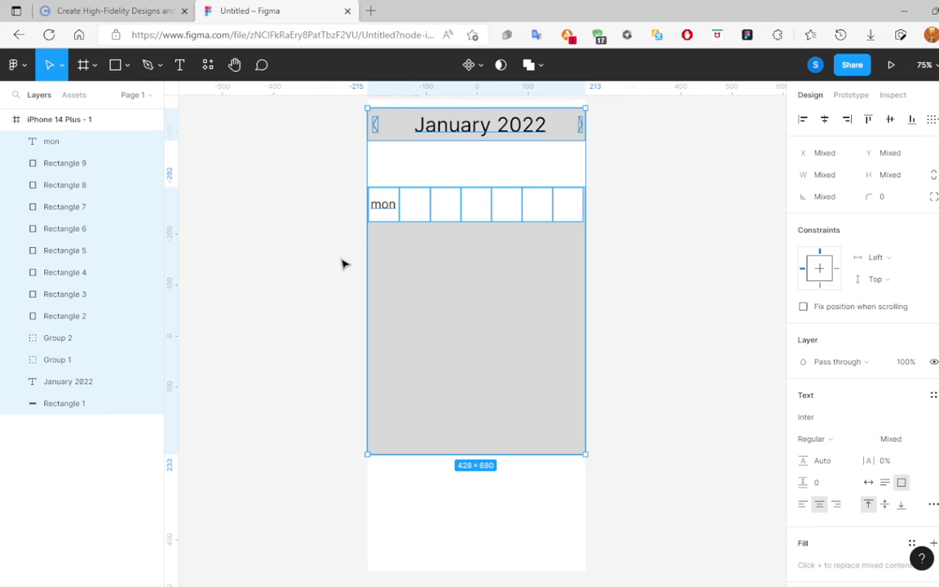
pyautogui.hotkey('ctrl', 'z')
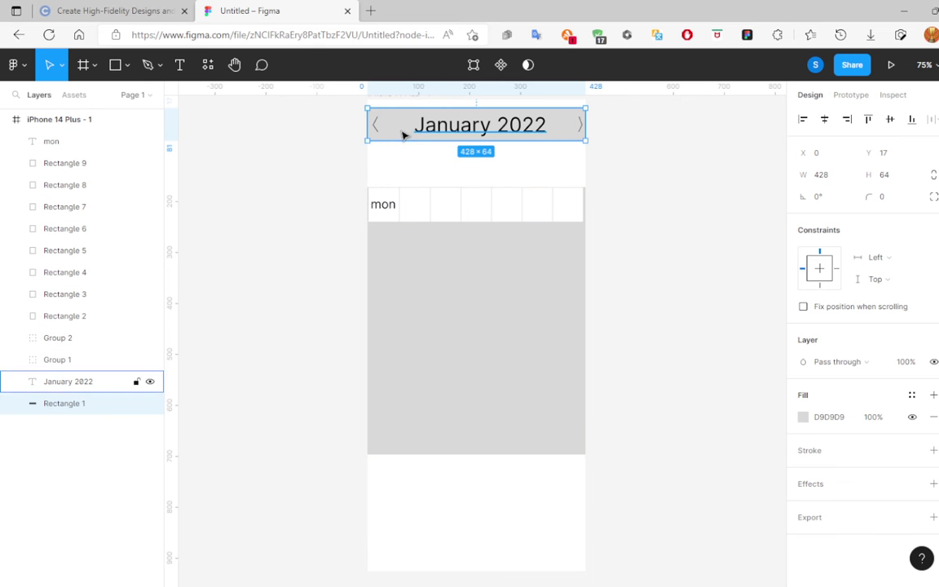
pyautogui.click(387, 206)
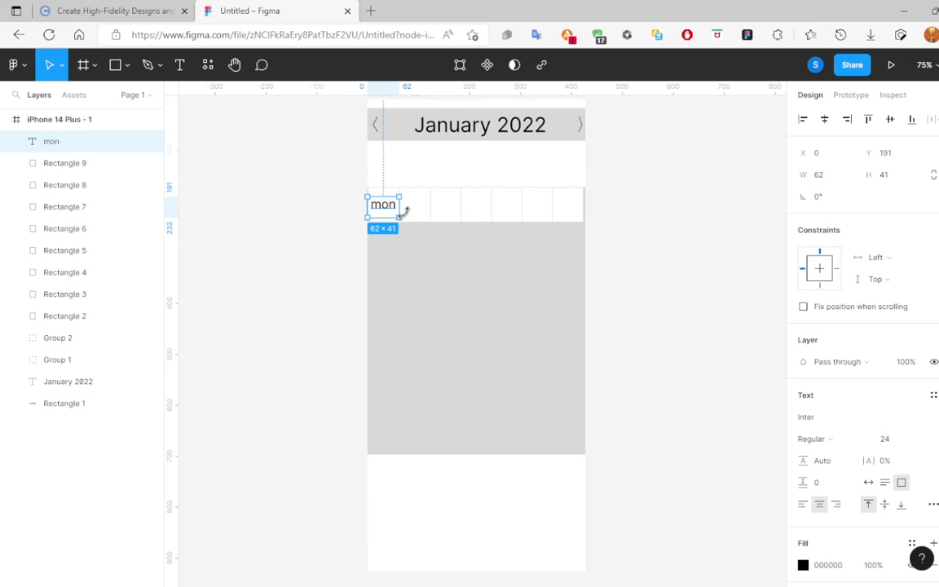
pyautogui.hotkey('ctrl', 'a')
# Retype the first day label as 'MON' in capital letters.
pyautogui.click(416, 276)
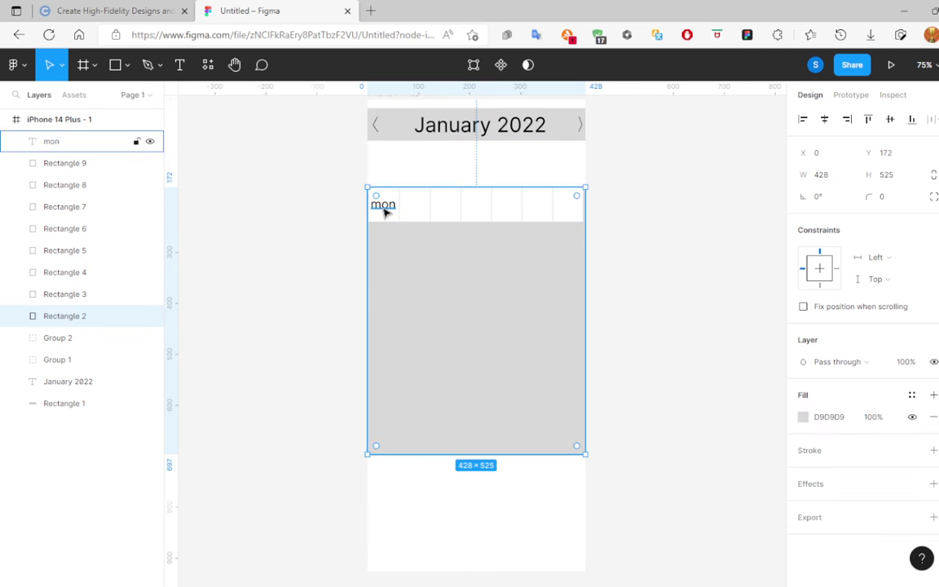
pyautogui.click(387, 208)
pyautogui.doubleClick(387, 205)
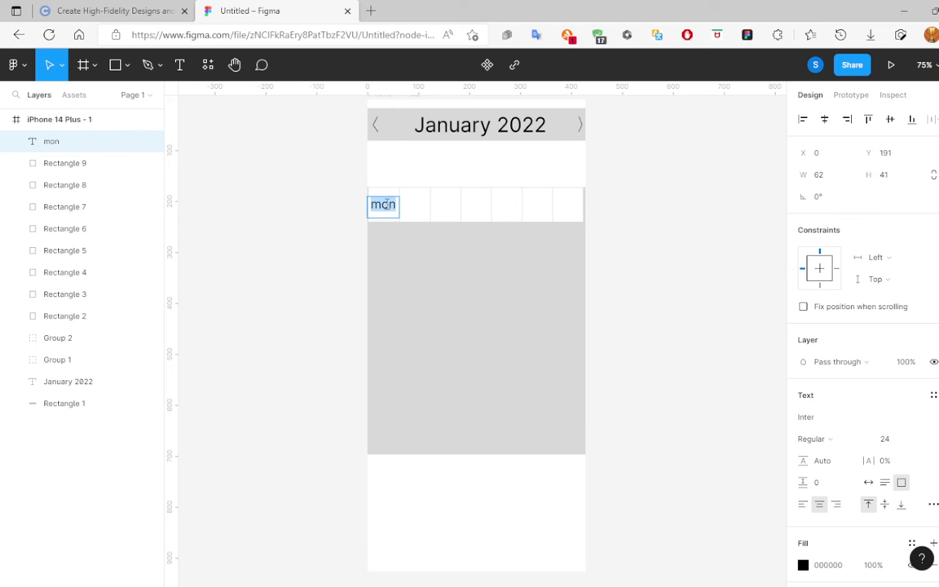
pyautogui.write('m')
pyautogui.write('M')
pyautogui.press('BackSpace')
pyautogui.press('BackSpace')
pyautogui.write('MON')
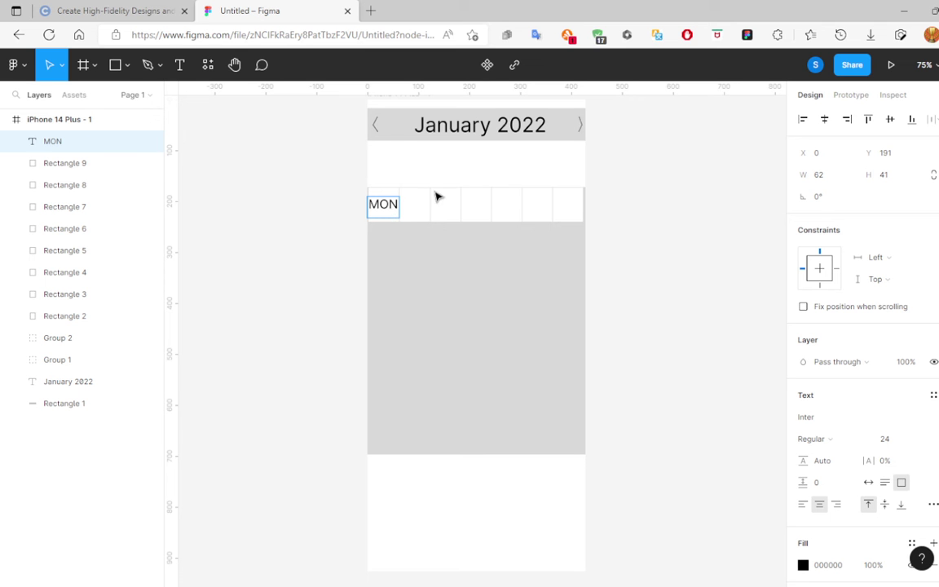
pyautogui.press('Escape')
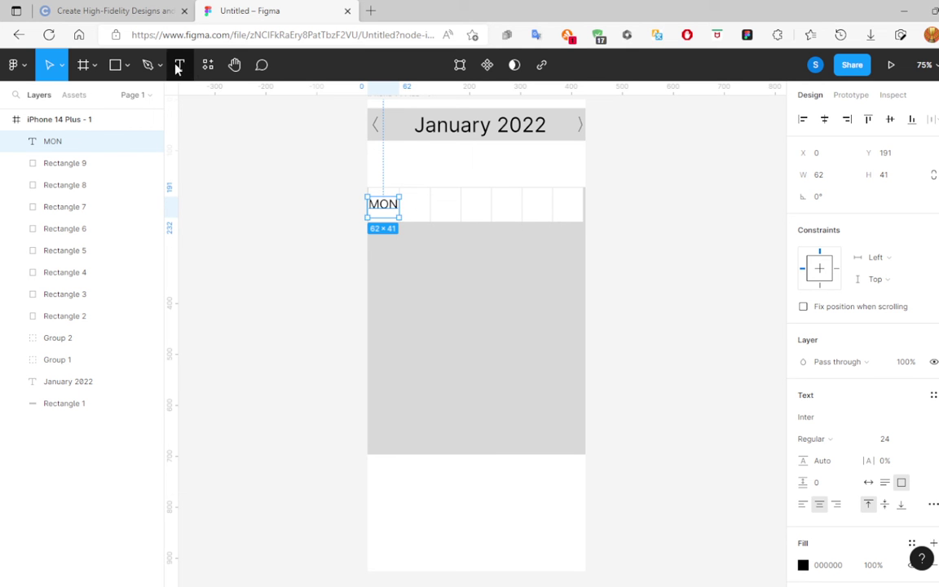
pyautogui.click(179, 65)
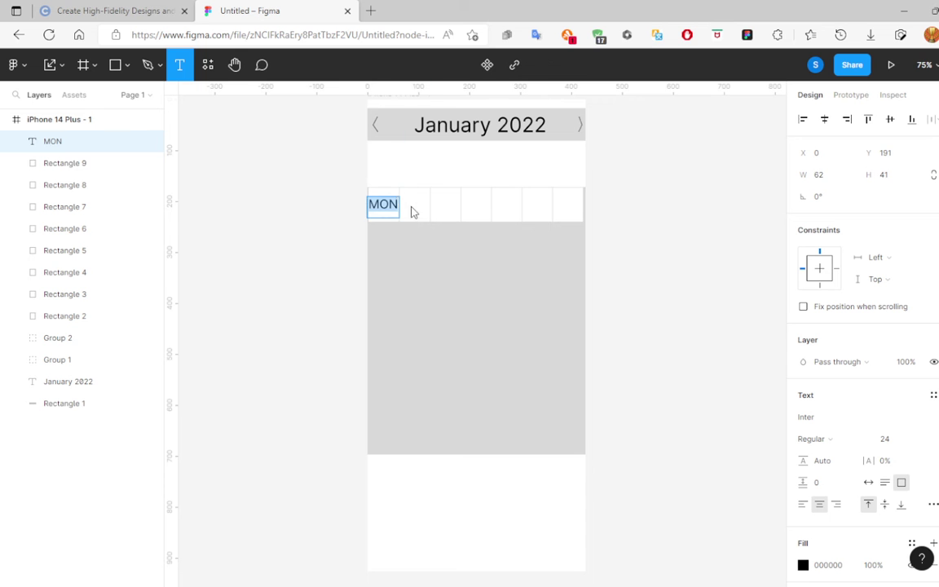
# Add TUE and WED text labels in the header cells after MON, widening the WED box.
pyautogui.moveTo(400, 197)
pyautogui.mouseDown()
pyautogui.moveTo(430, 220)
pyautogui.moveTo(422, 210)
pyautogui.mouseUp()
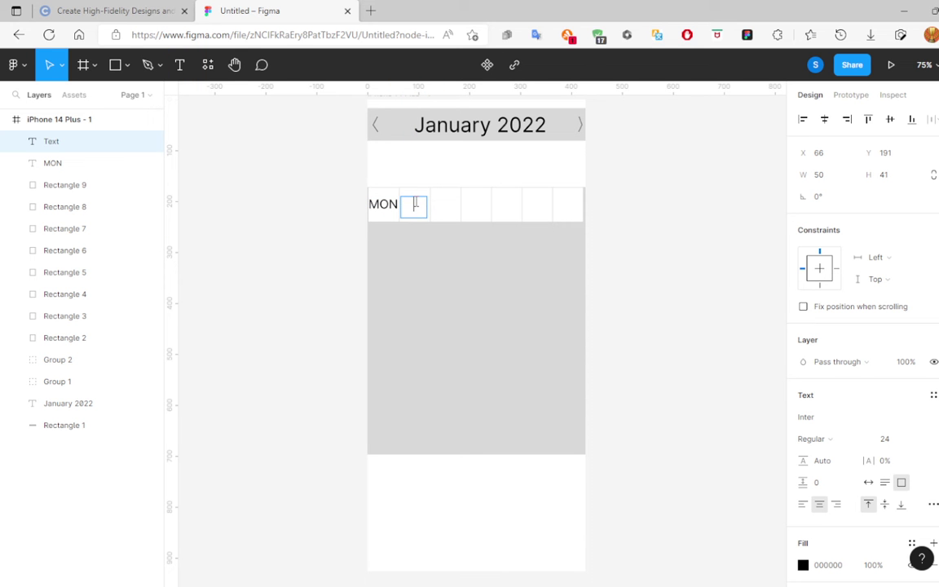
pyautogui.write('TUE')
pyautogui.press('Escape')
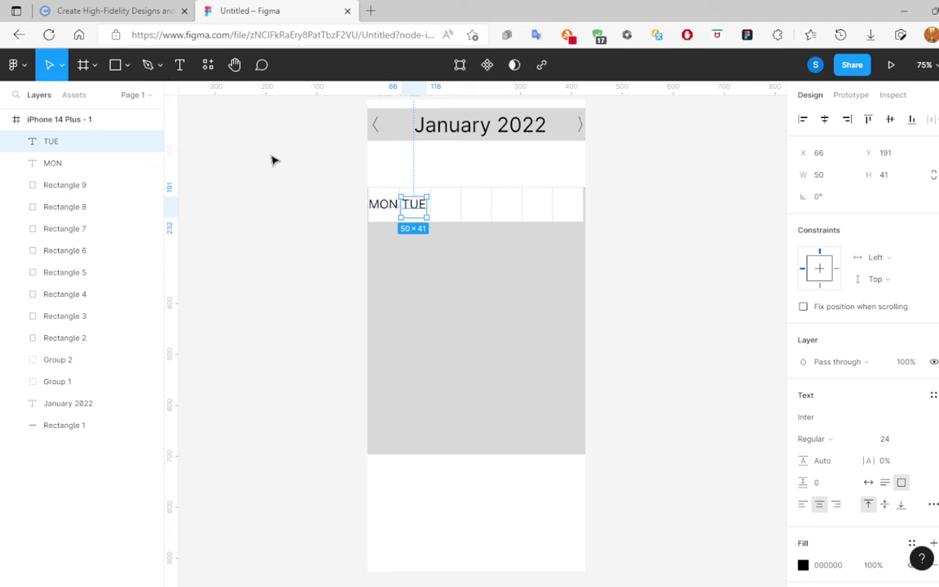
pyautogui.click(182, 65)
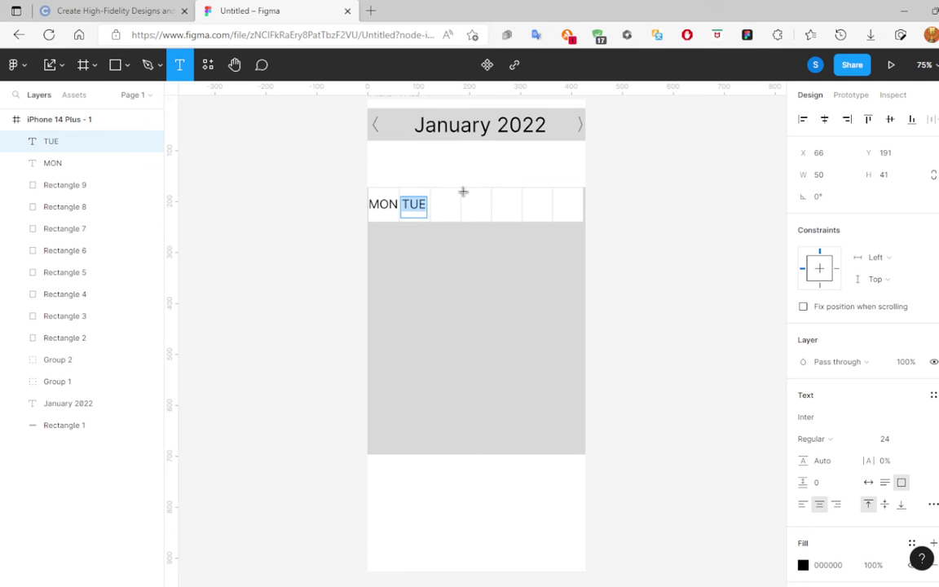
pyautogui.click(434, 198)
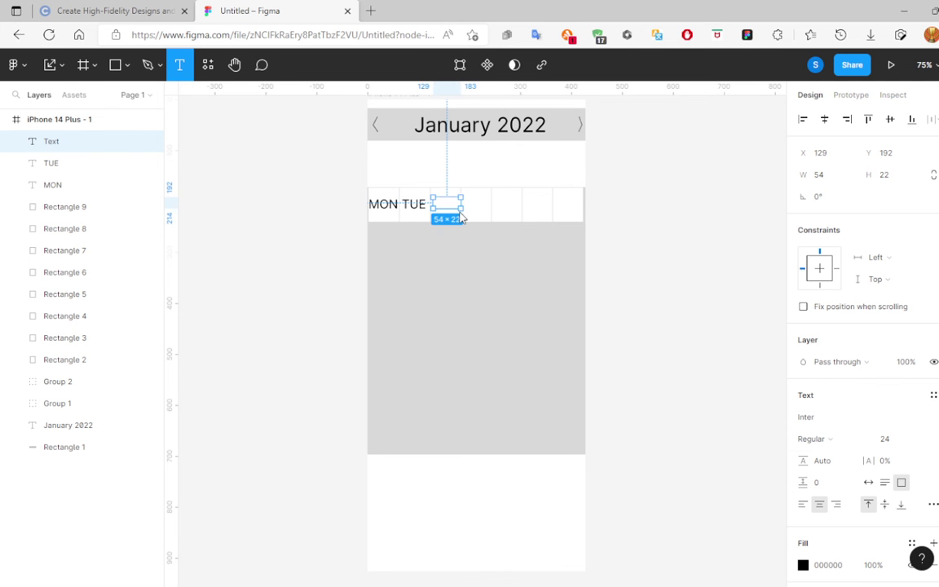
pyautogui.write('WED')
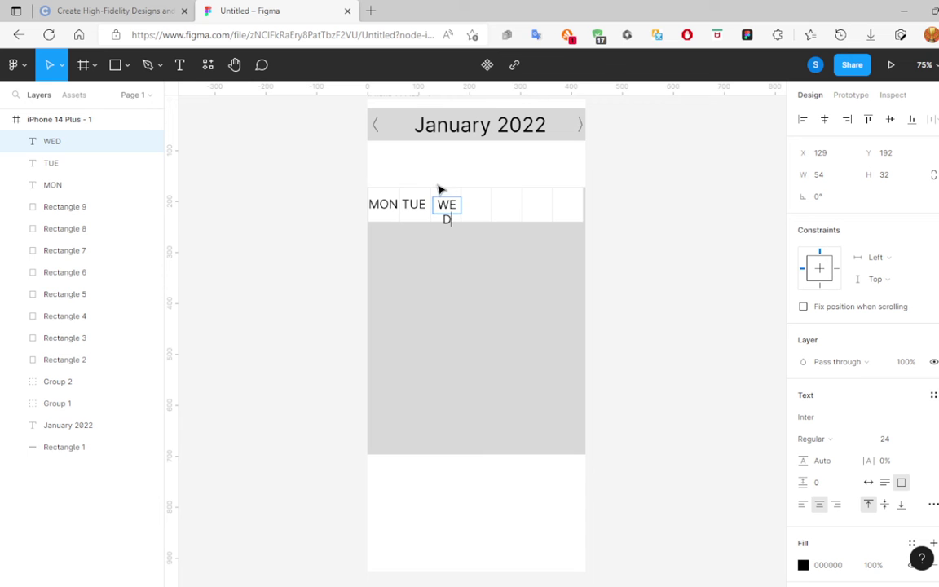
pyautogui.press('Escape')
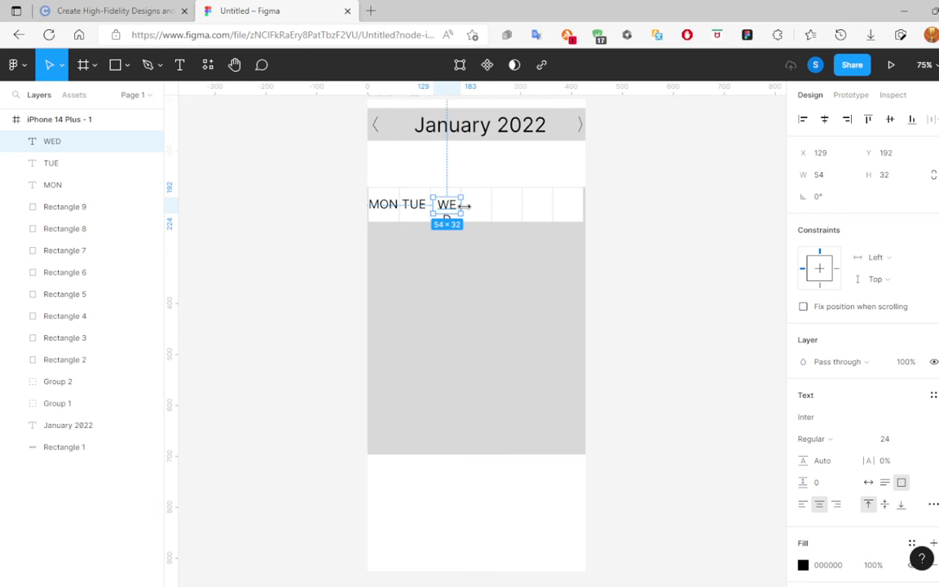
pyautogui.moveTo(465, 205)
pyautogui.mouseDown()
pyautogui.moveTo(473, 205)
pyautogui.moveTo(426, 205)
pyautogui.mouseUp()
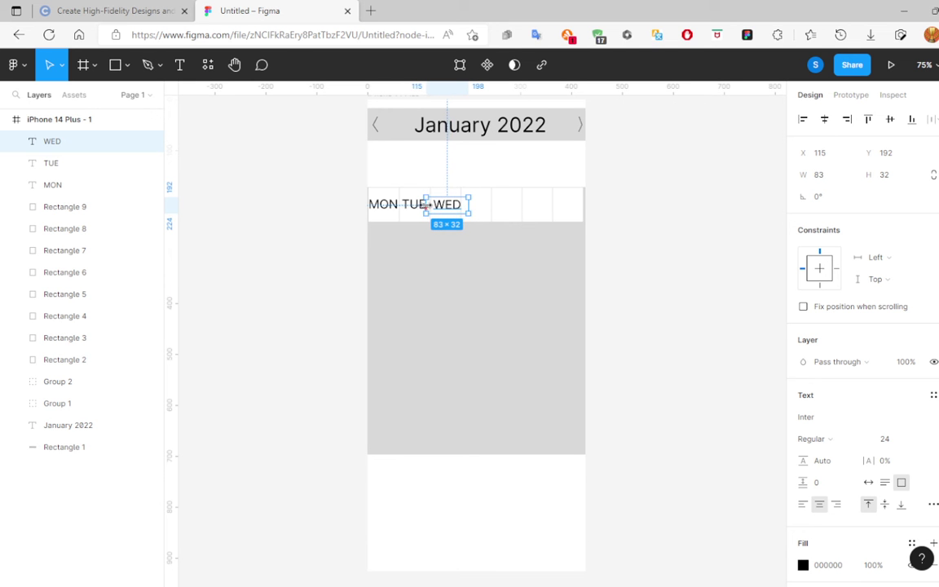
pyautogui.moveTo(425, 205); pyautogui.dragTo(423, 205)
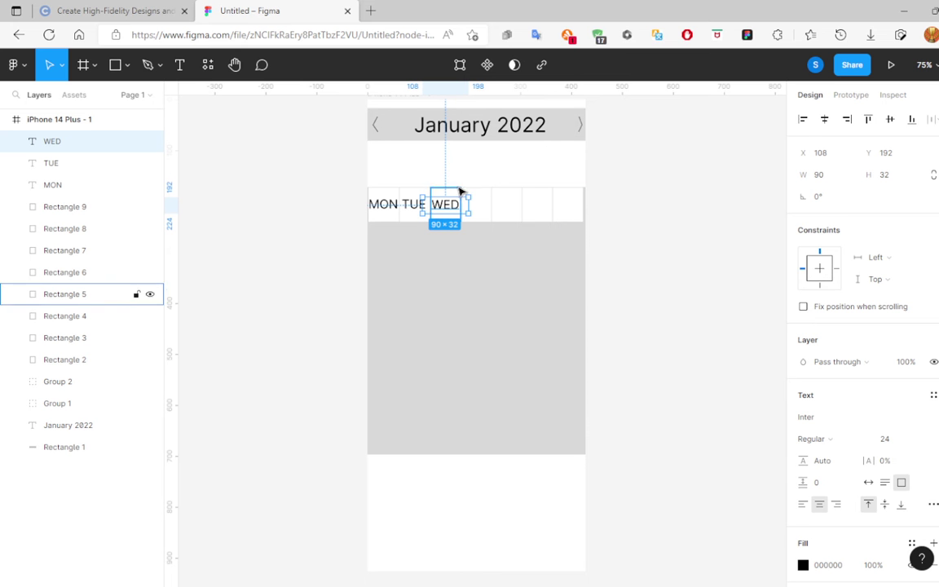
# Add a THU label in the next header cell, trimming the wrapped extra letter.
pyautogui.click(489, 210)
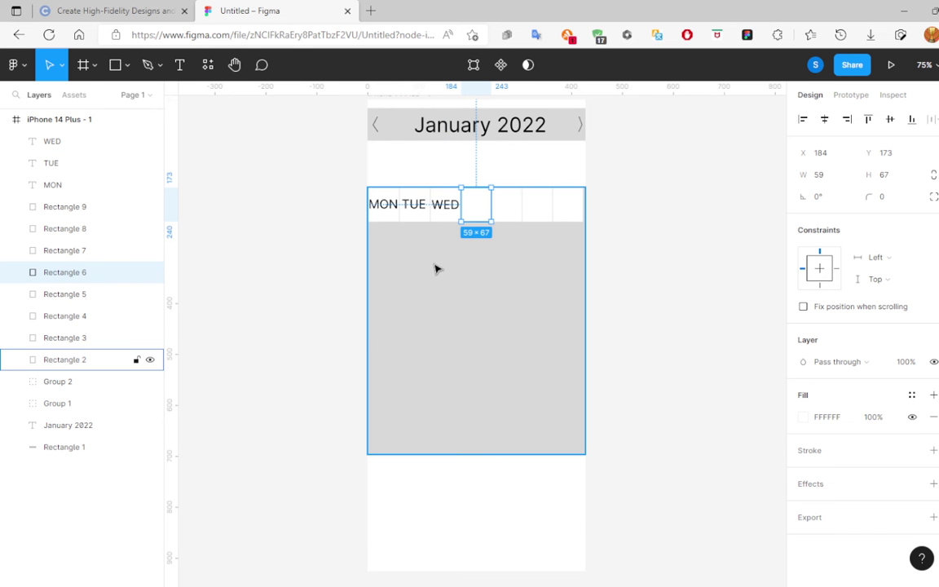
pyautogui.press('t')
pyautogui.press('h')
pyautogui.press('r')
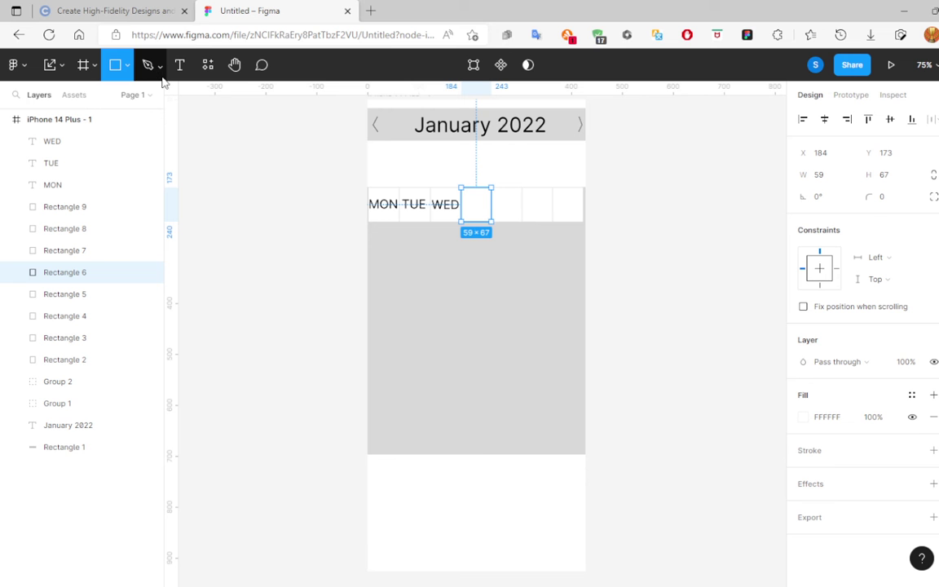
pyautogui.press('t')
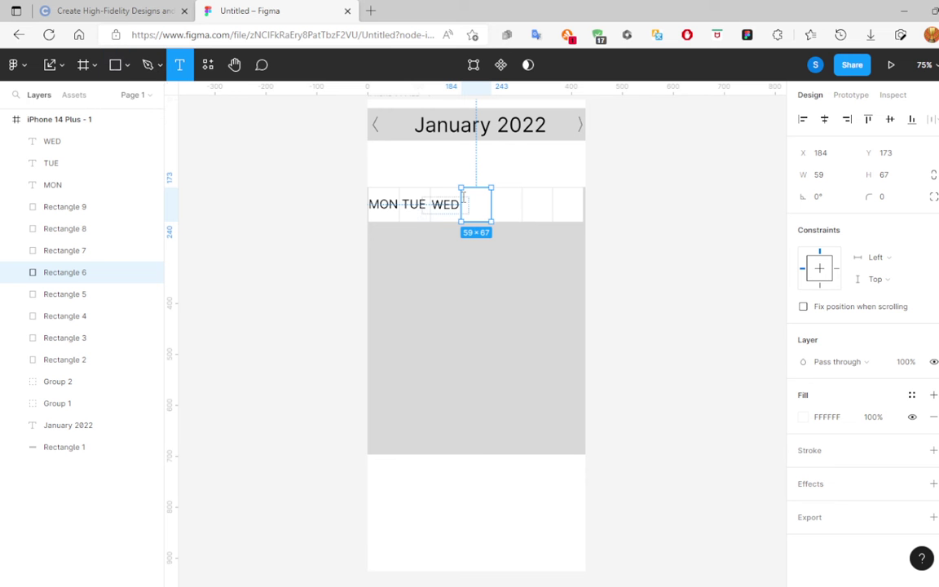
pyautogui.moveTo(462, 191); pyautogui.dragTo(492, 218)
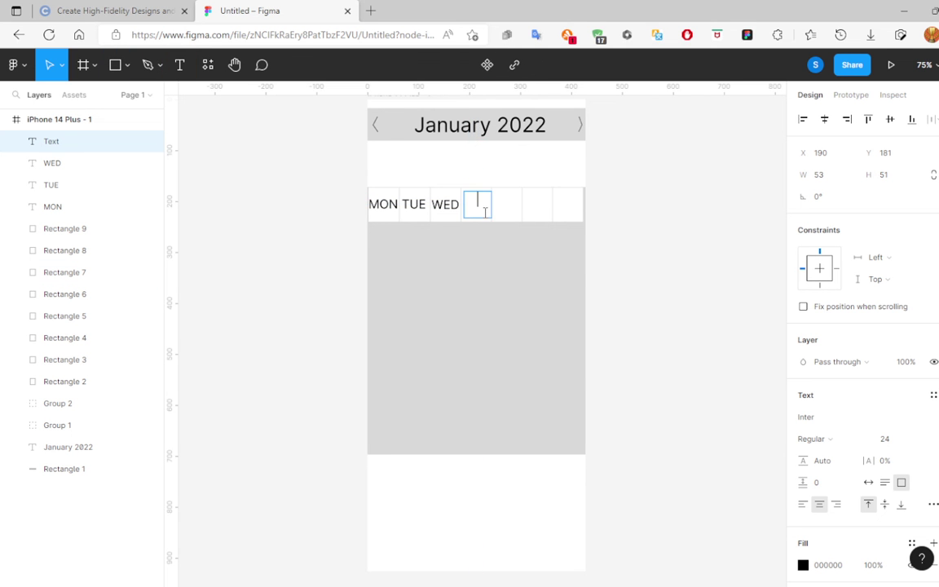
pyautogui.write('TH')
pyautogui.write('UR')
pyautogui.press('BackSpace')
pyautogui.press('Escape')
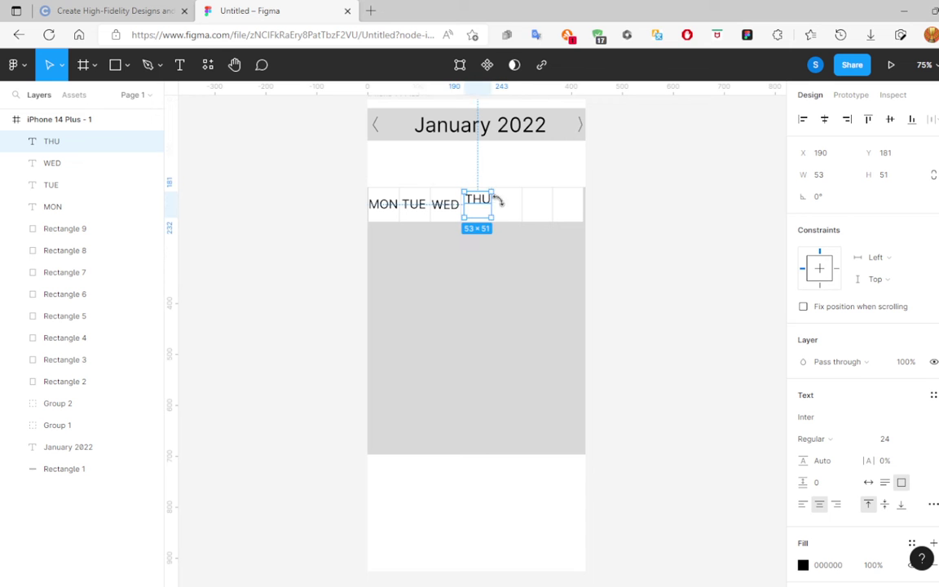
pyautogui.moveTo(478, 192); pyautogui.dragTo(478, 197)
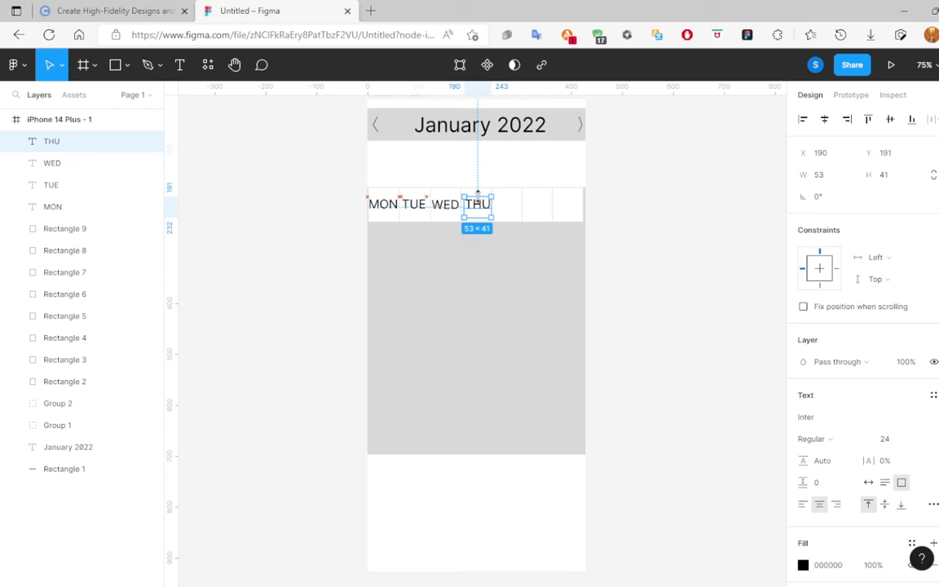
# Add a FRI label and move it into its cell beside THU.
pyautogui.click(510, 214)
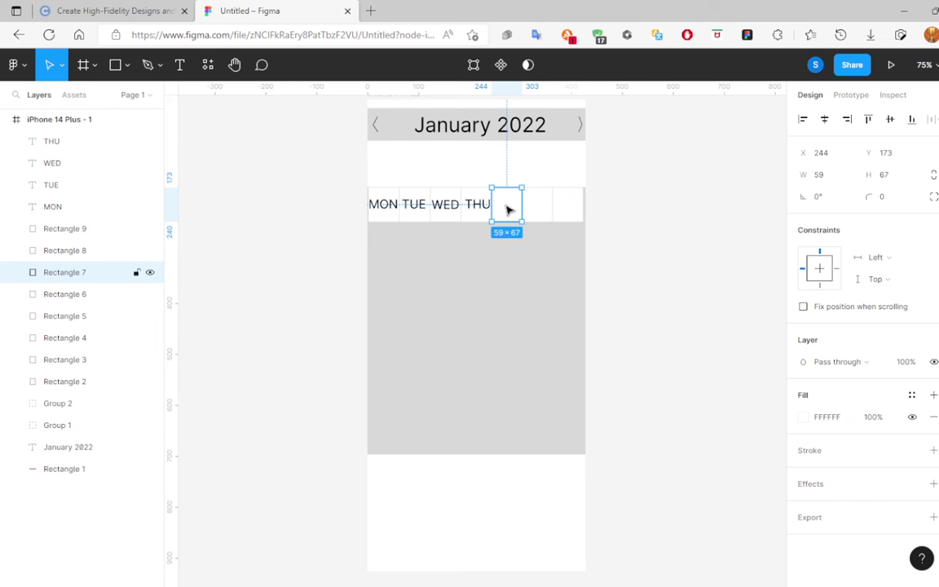
pyautogui.press('t')
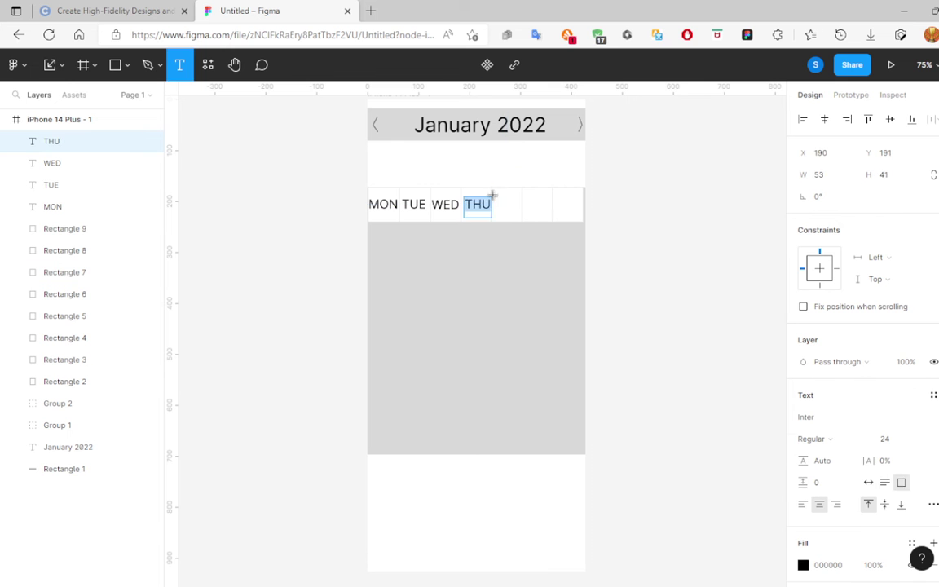
pyautogui.click(495, 198)
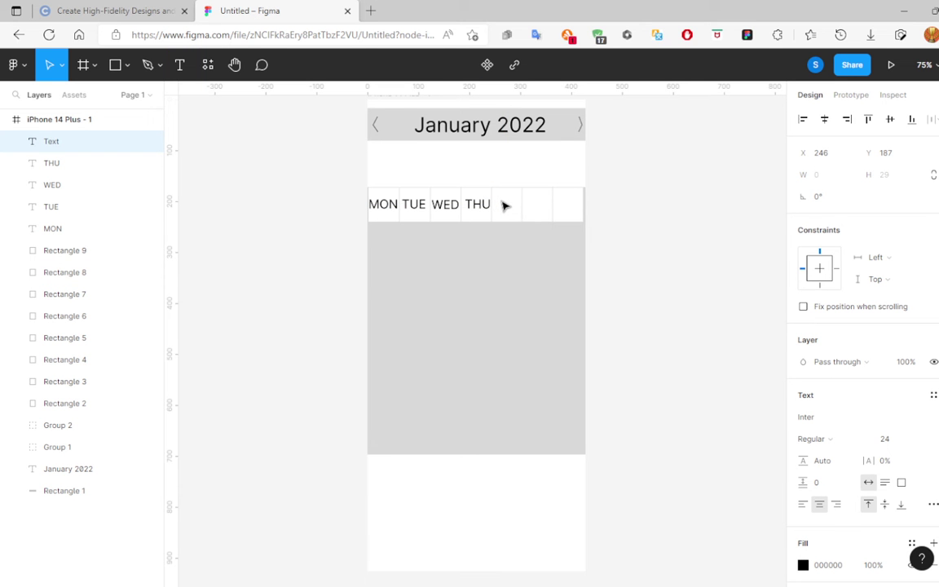
pyautogui.write('FRI')
pyautogui.press('Escape')
pyautogui.moveTo(495, 202); pyautogui.dragTo(509, 206)
# Add a SAT label and align it with the other weekday labels.
pyautogui.click(538, 208)
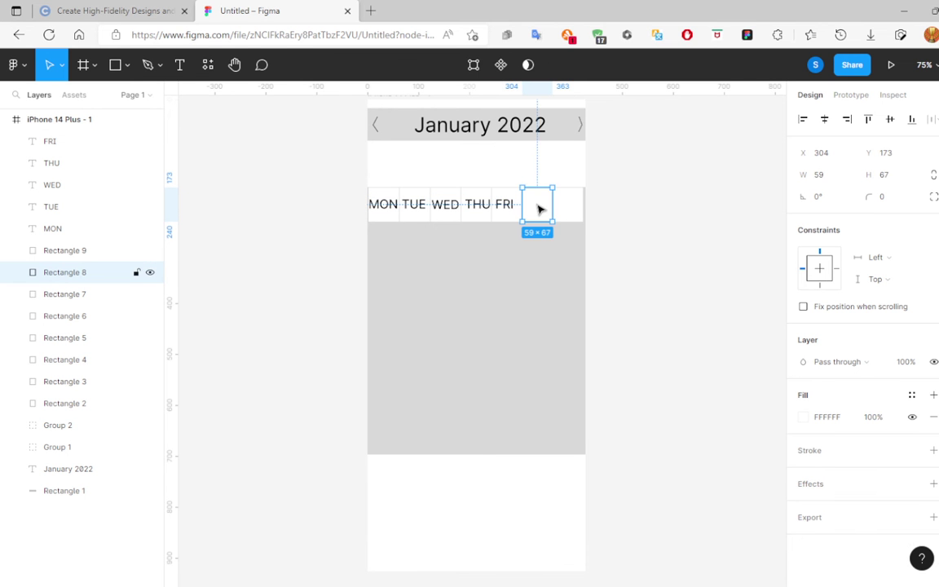
pyautogui.press('t')
pyautogui.click(538, 204)
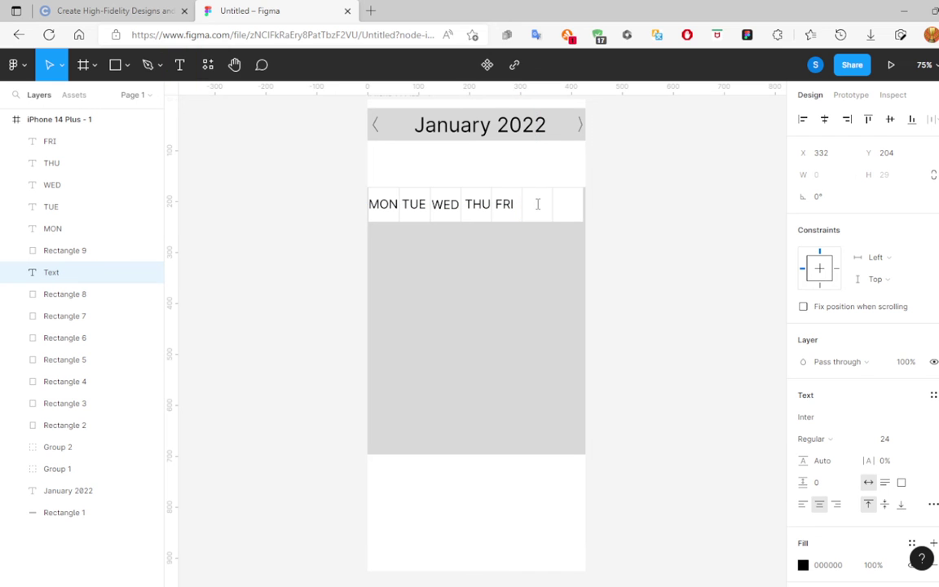
pyautogui.write('SAT')
pyautogui.press('Escape')
pyautogui.moveTo(540, 210); pyautogui.dragTo(542, 204)
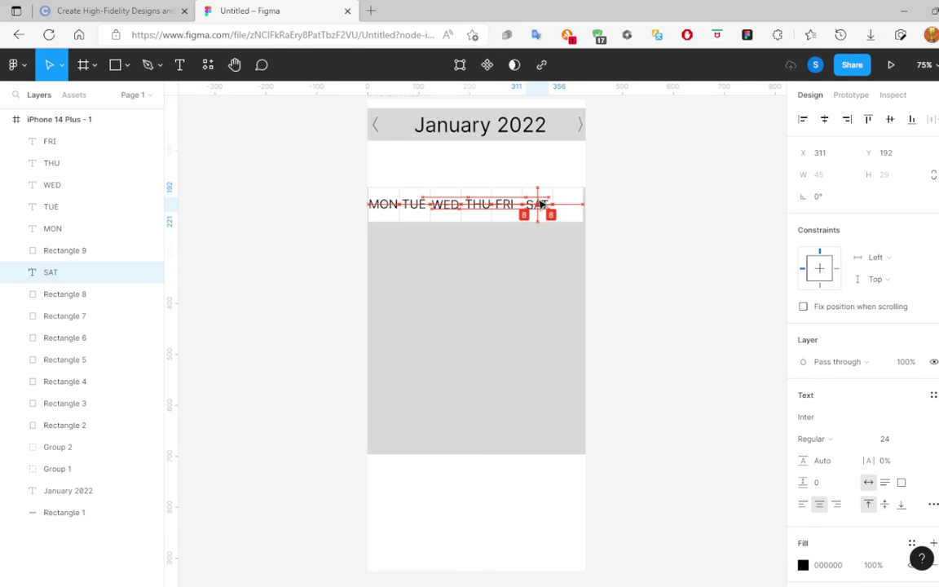
pyautogui.moveTo(541, 204); pyautogui.dragTo(542, 204)
# Add a SUN label in the last header cell, lined up with SAT.
pyautogui.click(575, 216)
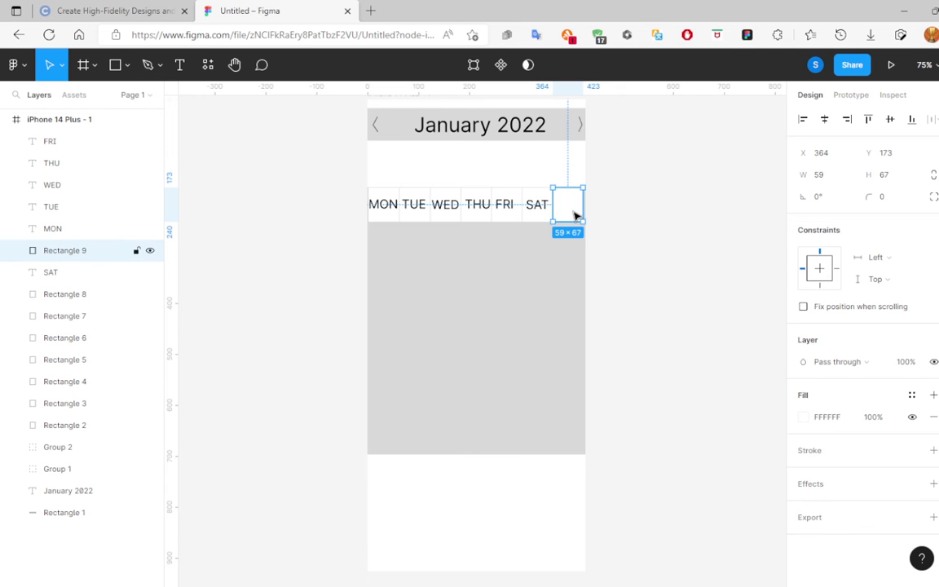
pyautogui.press('t')
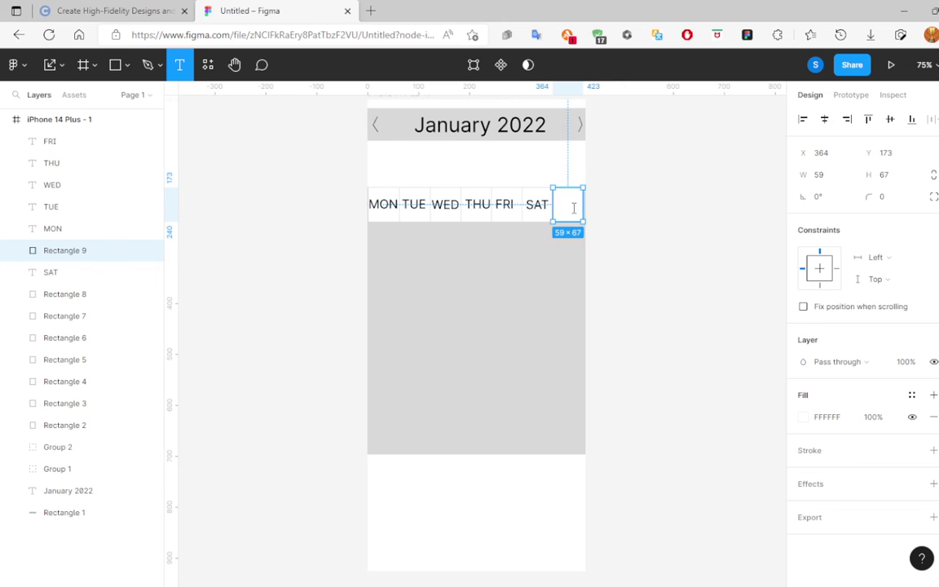
pyautogui.click(574, 208)
pyautogui.write('S')
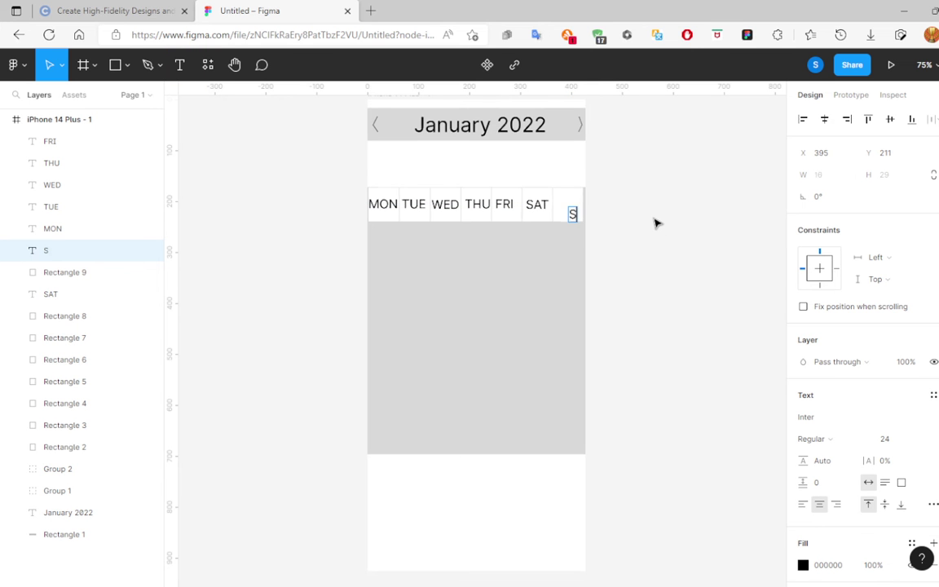
pyautogui.write('UN')
pyautogui.press('Escape')
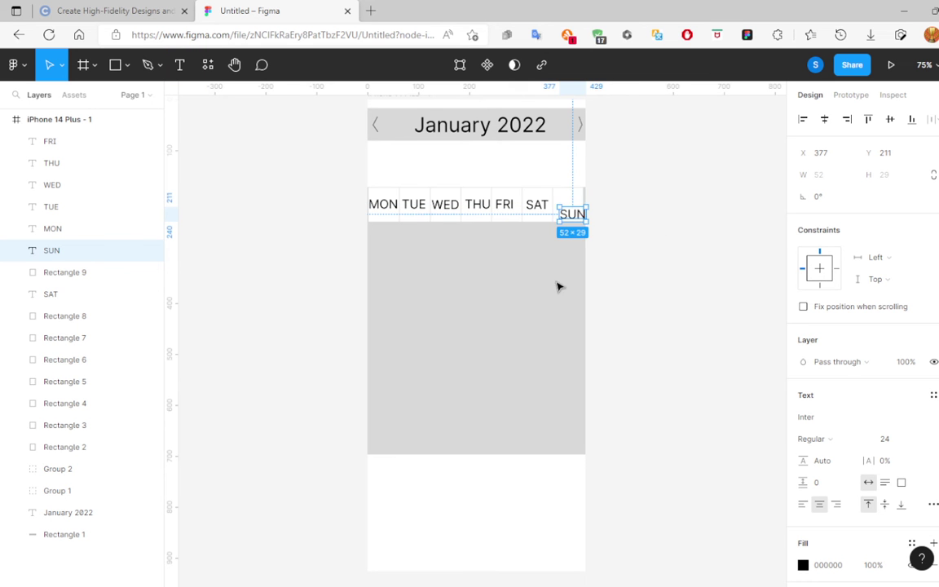
pyautogui.moveTo(573, 222); pyautogui.dragTo(562, 216)
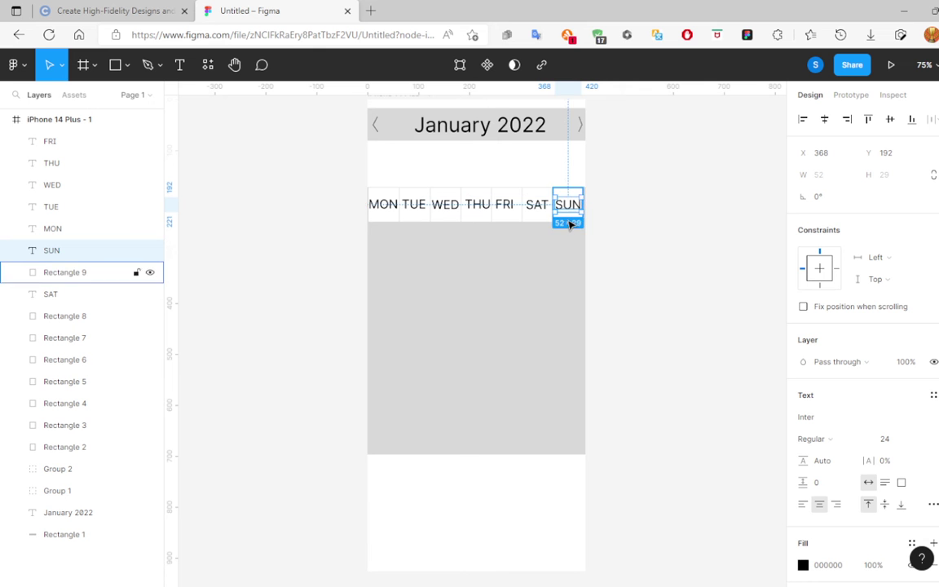
pyautogui.click(514, 279)
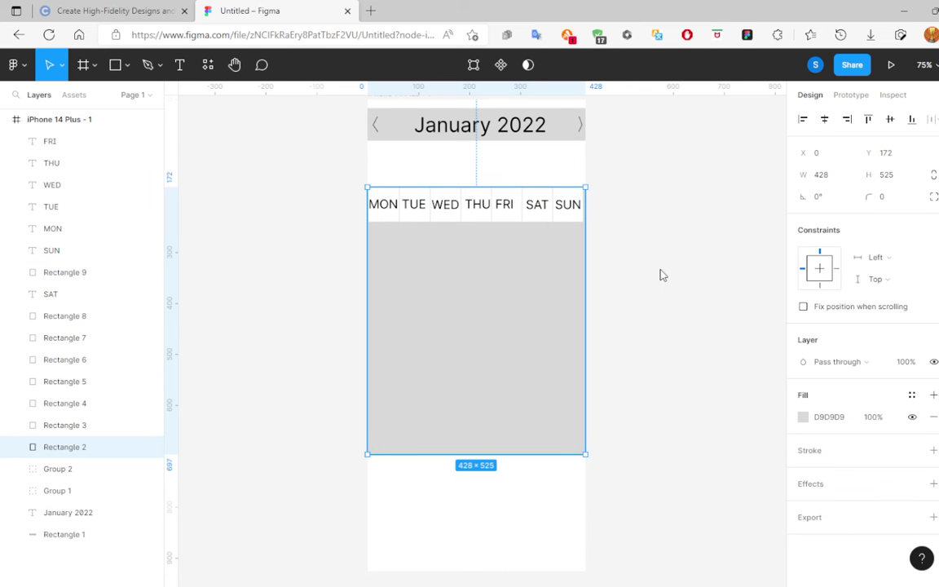
# Duplicate the TUE header cell into a column of five white day cells below it.
pyautogui.click(688, 324)
pyautogui.click(535, 361)
pyautogui.click(636, 230)
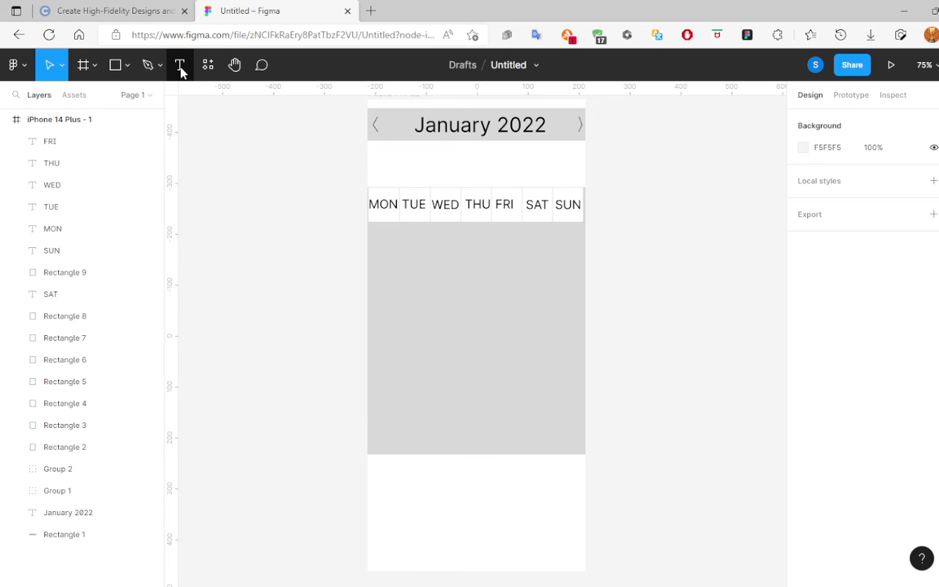
pyautogui.click(425, 219)
pyautogui.hotkey('ctrl', 'd')
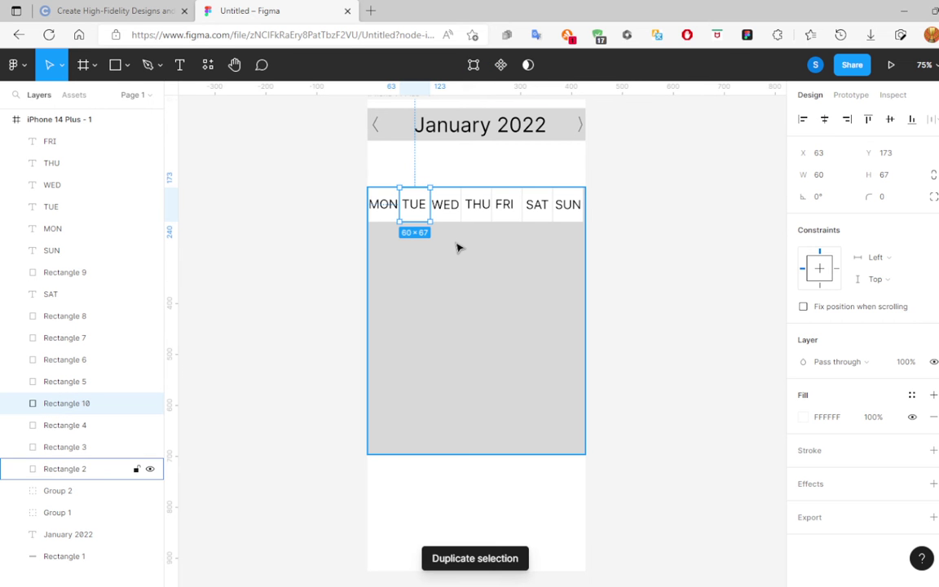
pyautogui.press('Down')
pyautogui.press('Down')
pyautogui.press('Down')
pyautogui.press('Down')
pyautogui.press('Down')
pyautogui.press('Down')
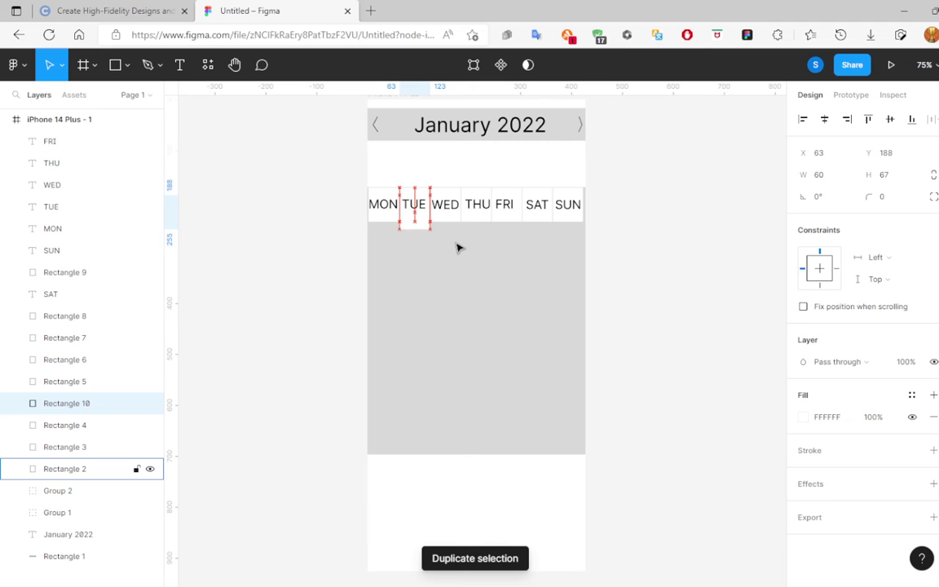
pyautogui.press('Down')
pyautogui.press('Down')
pyautogui.press('Down')
pyautogui.press('Down')
pyautogui.press('Down')
pyautogui.press('Down')
pyautogui.press('Down')
pyautogui.press('Down')
pyautogui.press('Down')
pyautogui.press('Down')
pyautogui.press('Down')
pyautogui.press('Down')
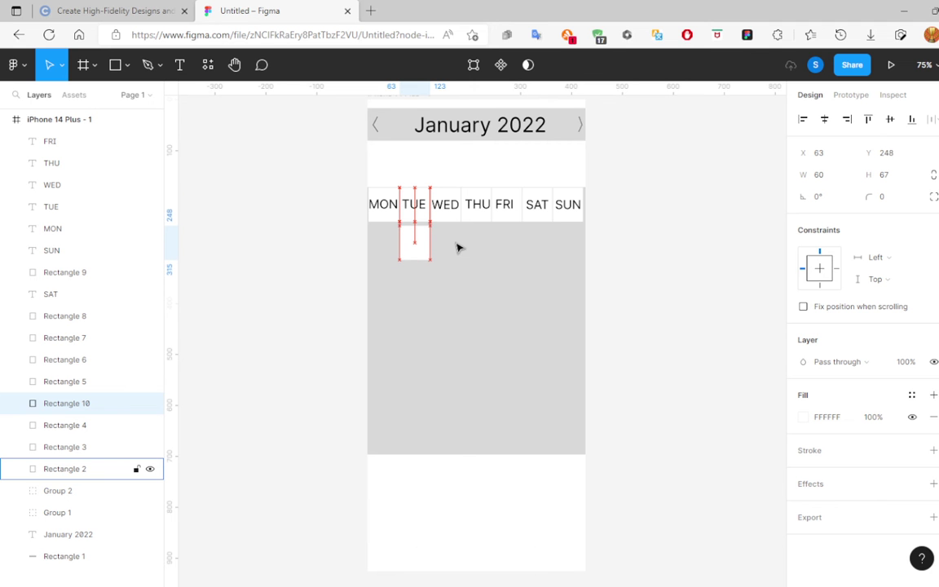
pyautogui.press('Down')
pyautogui.press('Down')
pyautogui.press('Down')
pyautogui.press('Up')
pyautogui.press('Up')
pyautogui.press('Up')
pyautogui.press('Up')
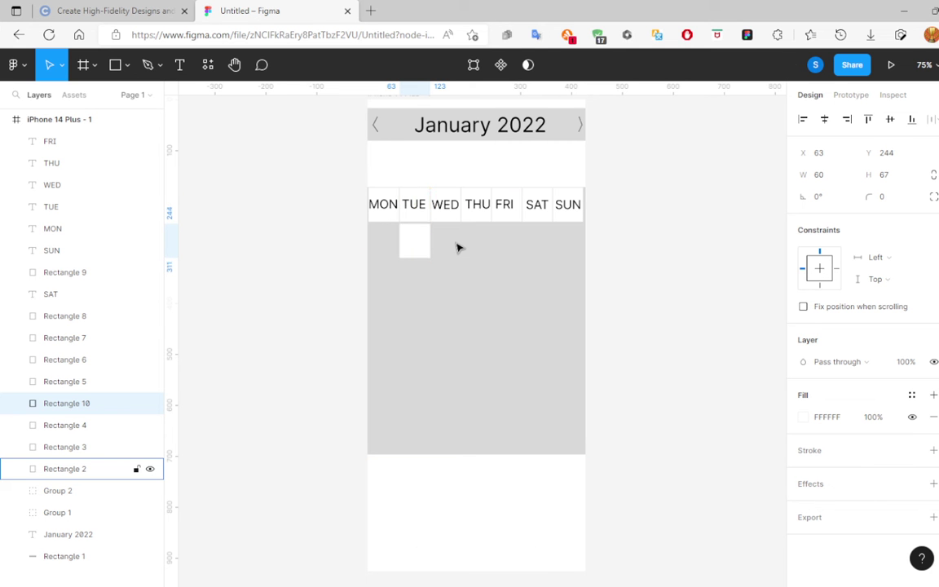
pyautogui.hotkey('ctrl', 'd')
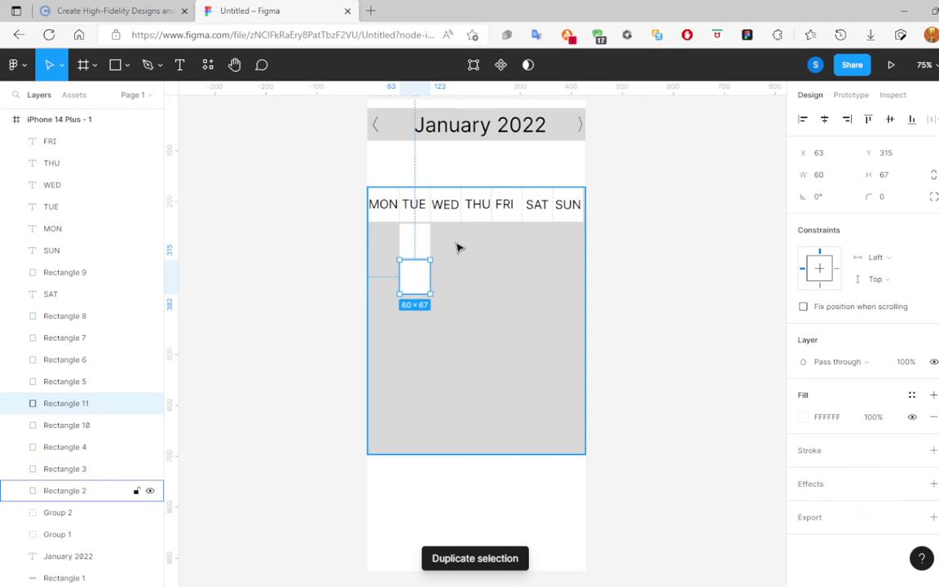
pyautogui.hotkey('ctrl', 'd')
pyautogui.hotkey('ctrl', 'd')
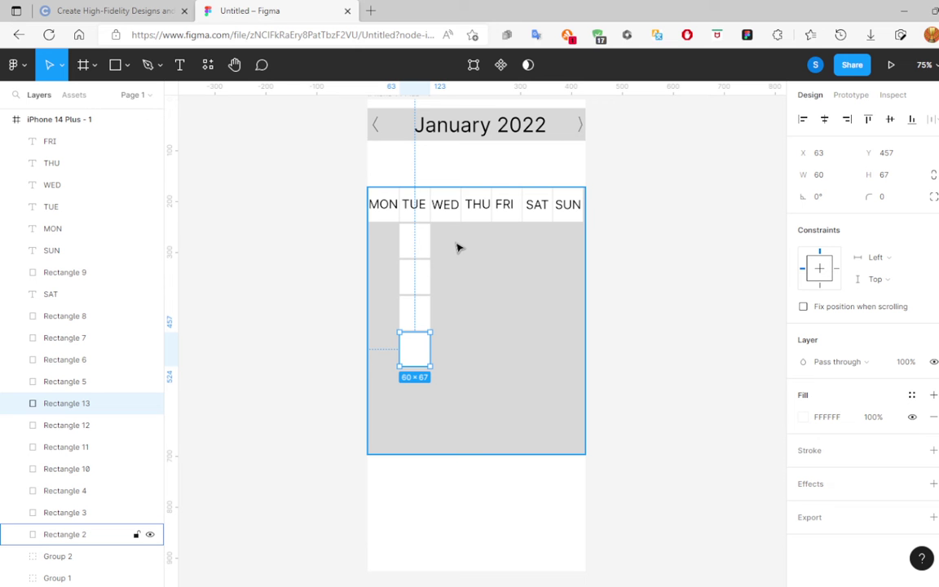
pyautogui.hotkey('ctrl', 'd')
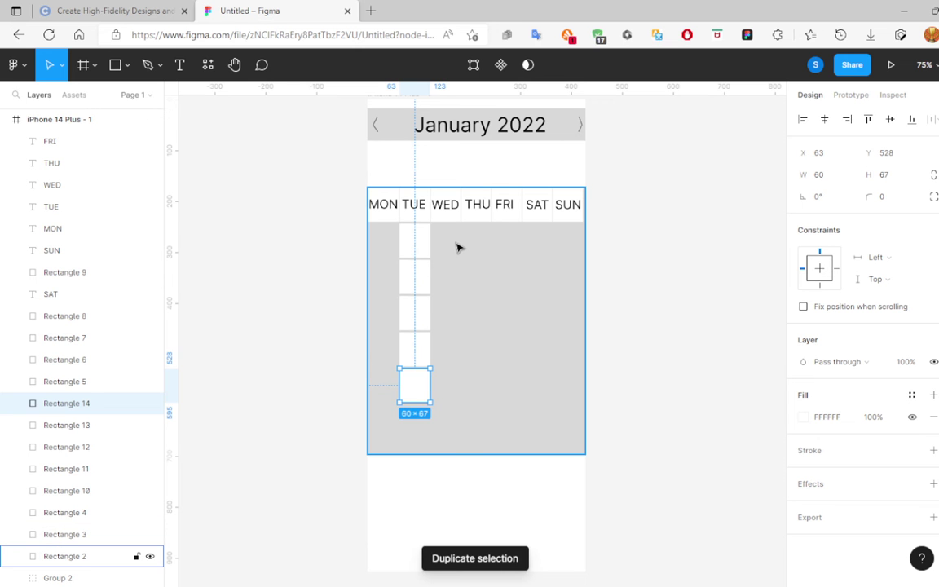
# Shorten the grey calendar body so it ends just below the cells.
pyautogui.click(513, 478)
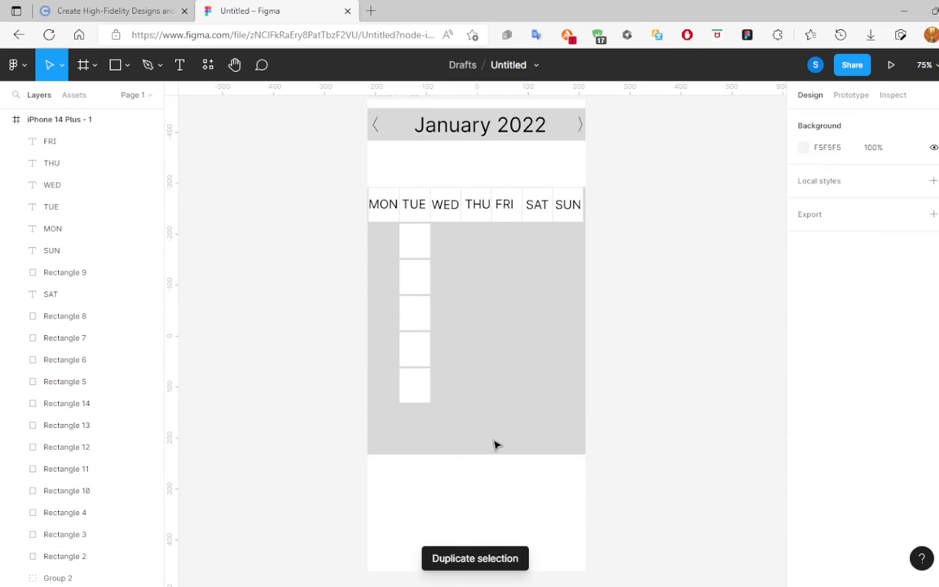
pyautogui.click(495, 444)
pyautogui.moveTo(480, 455); pyautogui.dragTo(483, 405)
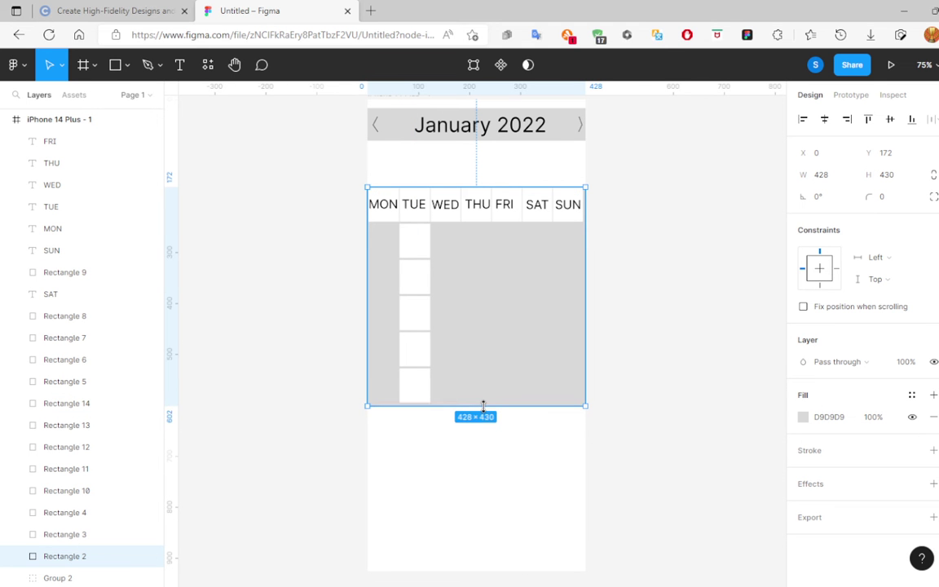
# Fill the MON column with white day cells duplicated from its header cell.
pyautogui.click(387, 215)
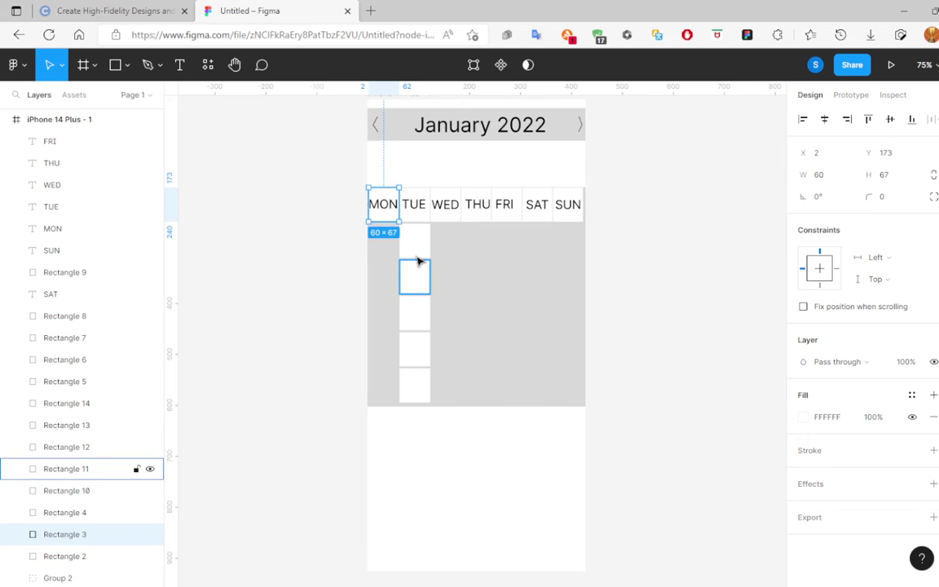
pyautogui.click(422, 251)
pyautogui.click(377, 220)
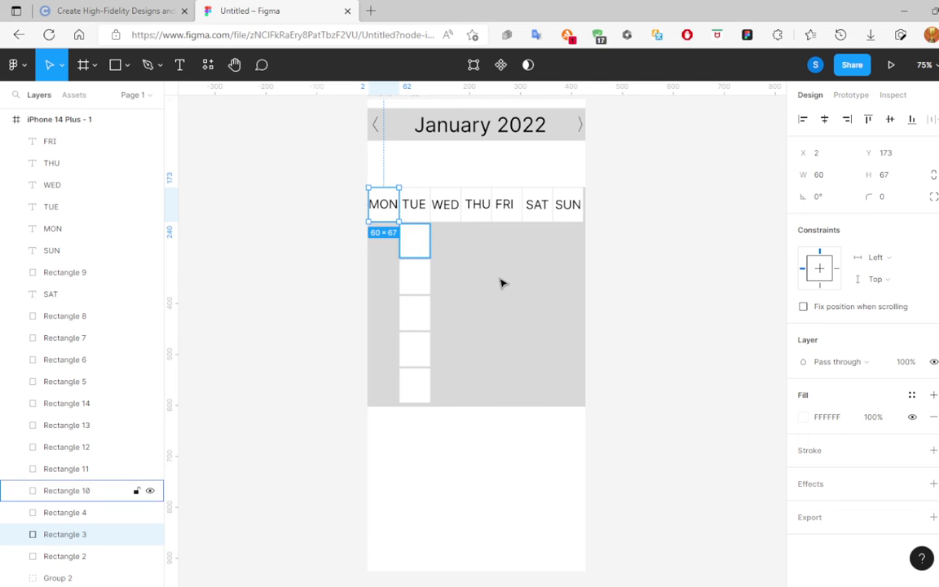
pyautogui.hotkey('ctrl', 'd')
pyautogui.press('Down')
pyautogui.press('Down')
pyautogui.press('Down')
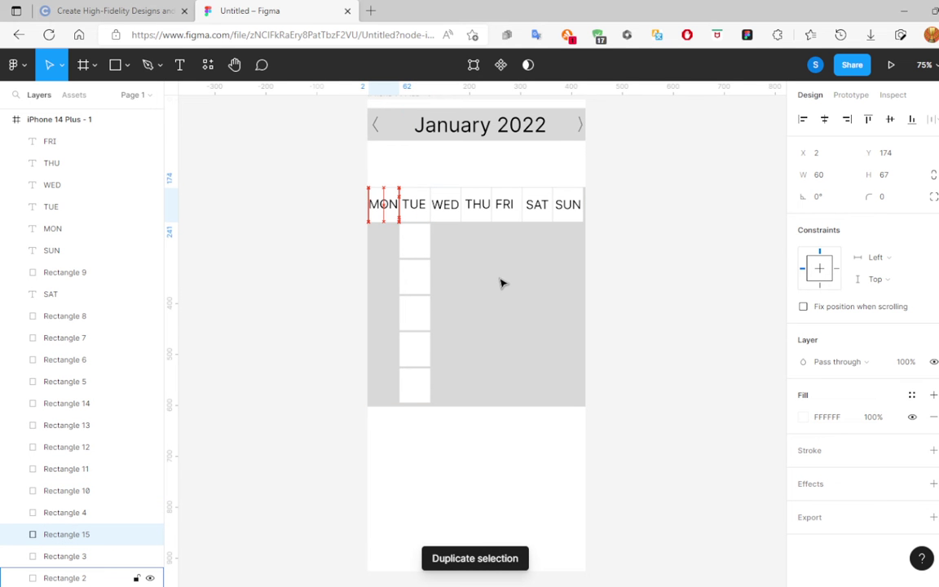
pyautogui.press('Down')
pyautogui.press('Down')
pyautogui.press('Down')
pyautogui.press('Down')
pyautogui.press('Down')
pyautogui.press('Down')
pyautogui.press('Down')
pyautogui.press('Down')
pyautogui.press('Down')
pyautogui.press('Down')
pyautogui.press('Down')
pyautogui.press('Down')
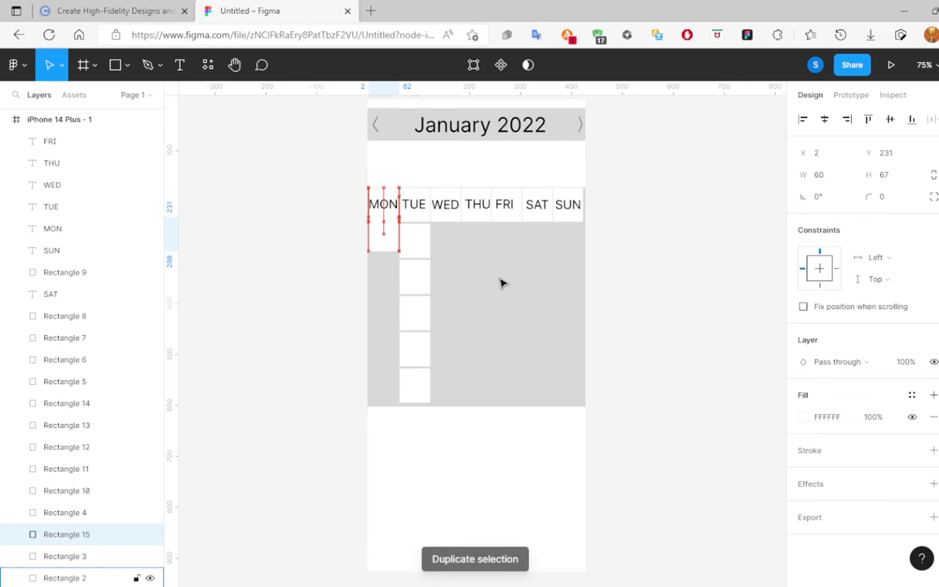
pyautogui.press('Down')
pyautogui.press('Down')
pyautogui.press('Down')
pyautogui.press('Down')
pyautogui.press('Down')
pyautogui.press('Down')
pyautogui.press('Up')
pyautogui.press('Up')
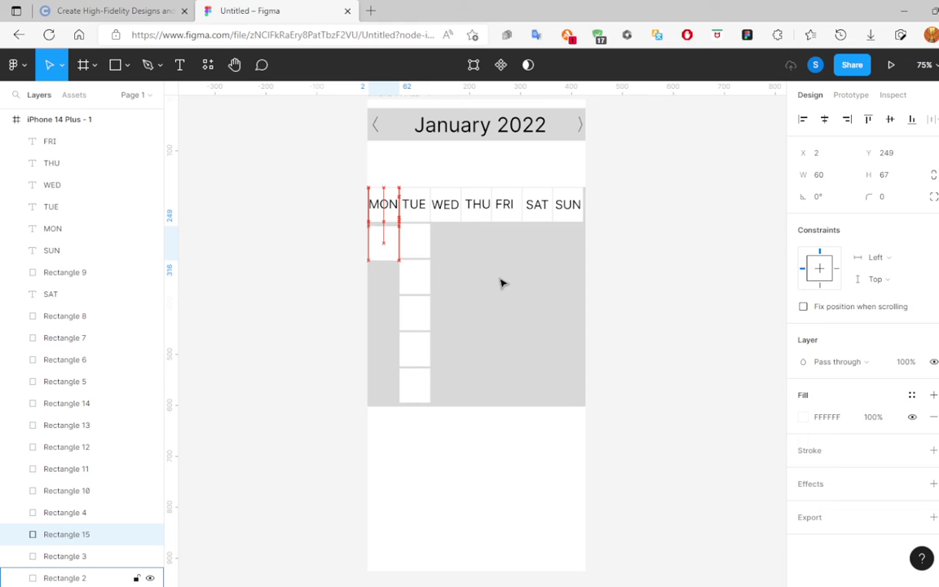
pyautogui.press('Up')
pyautogui.press('Up')
pyautogui.press('Up')
pyautogui.press('Up')
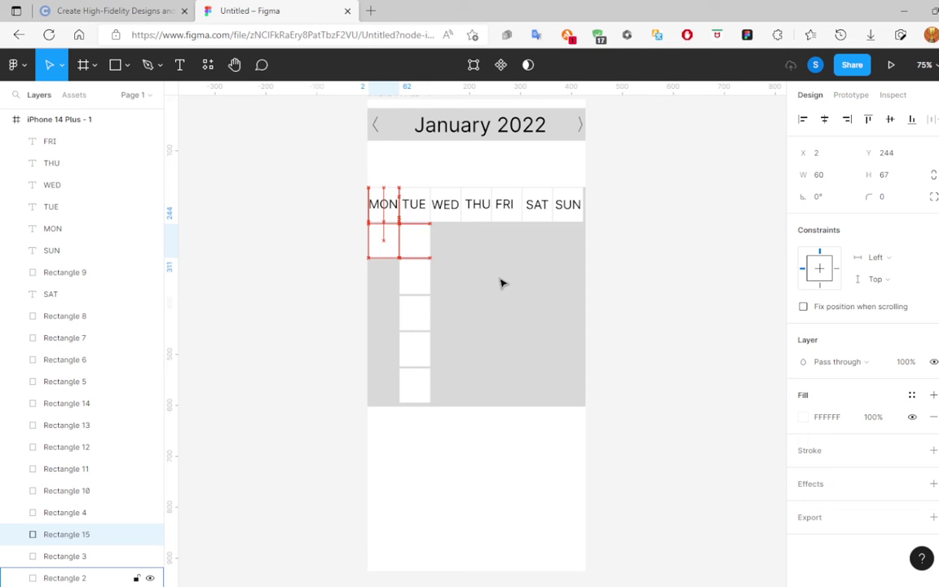
pyautogui.hotkey('ctrl', 'd')
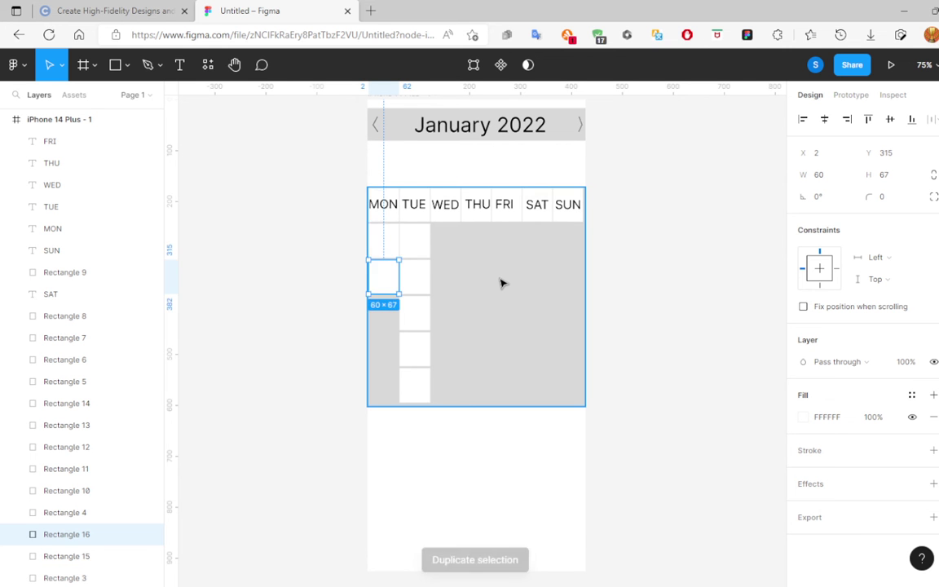
pyautogui.hotkey('ctrl', 'd')
pyautogui.hotkey('ctrl', 'd')
pyautogui.hotkey('ctrl', 'd')
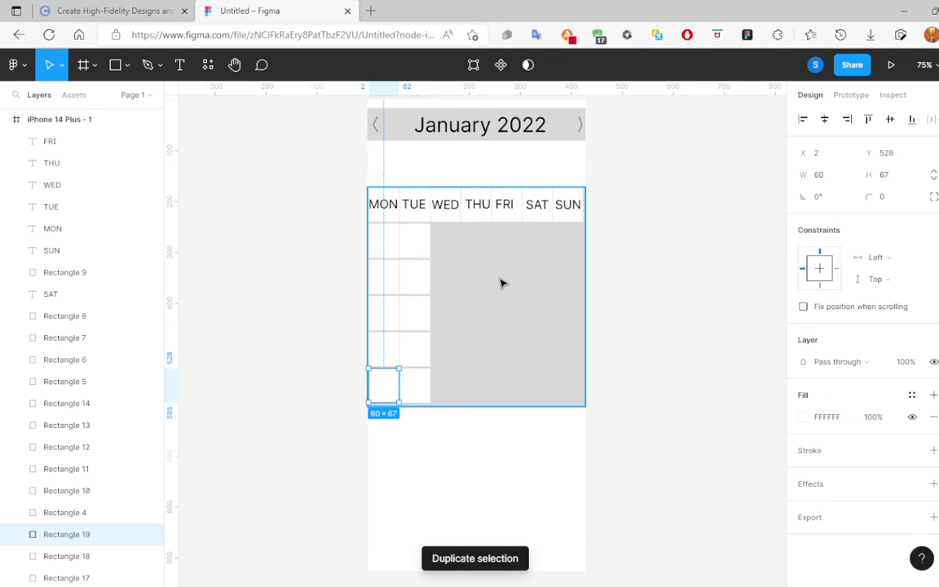
pyautogui.press('Right')
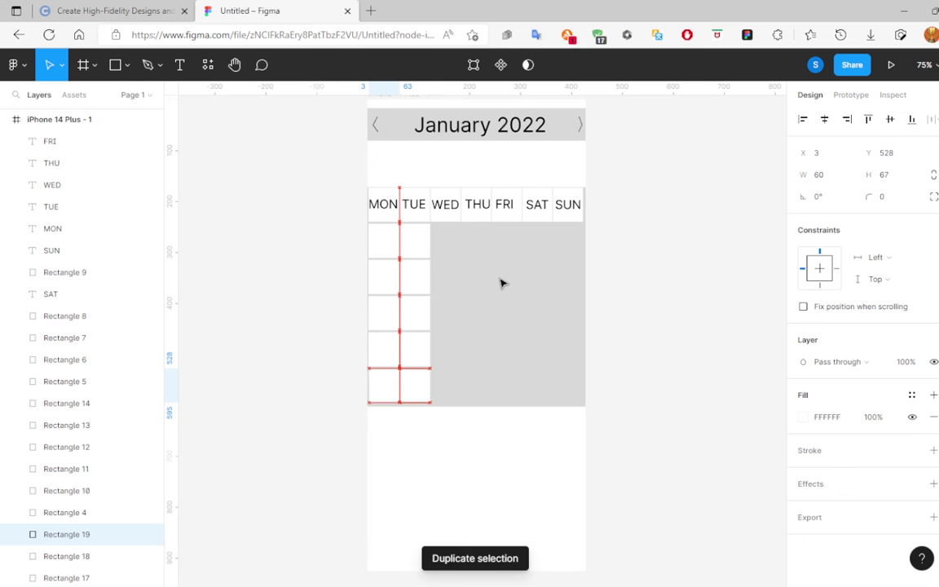
pyautogui.press('Left')
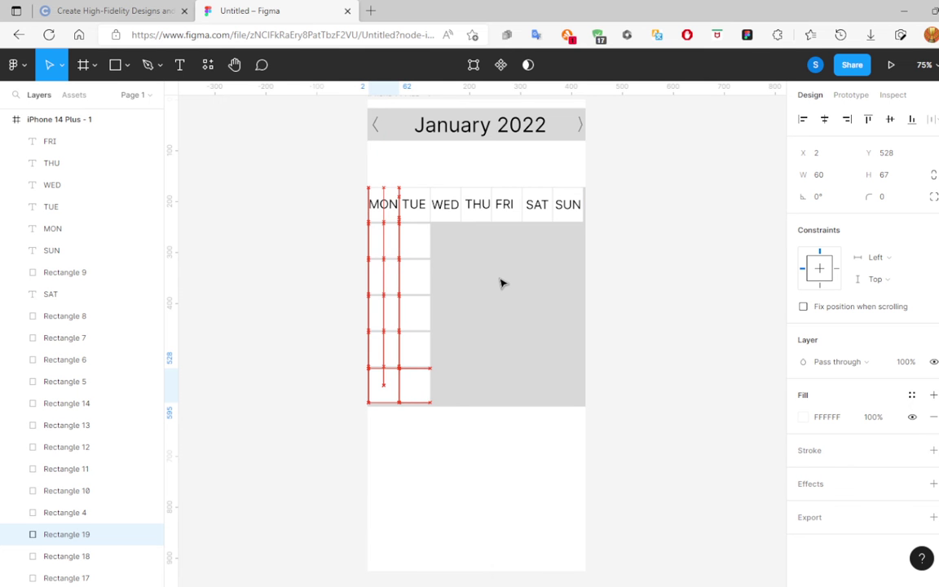
# Fill the WED column with white day cells duplicated from its header cell.
pyautogui.click(446, 219)
pyautogui.hotkey('ctrl', 'd')
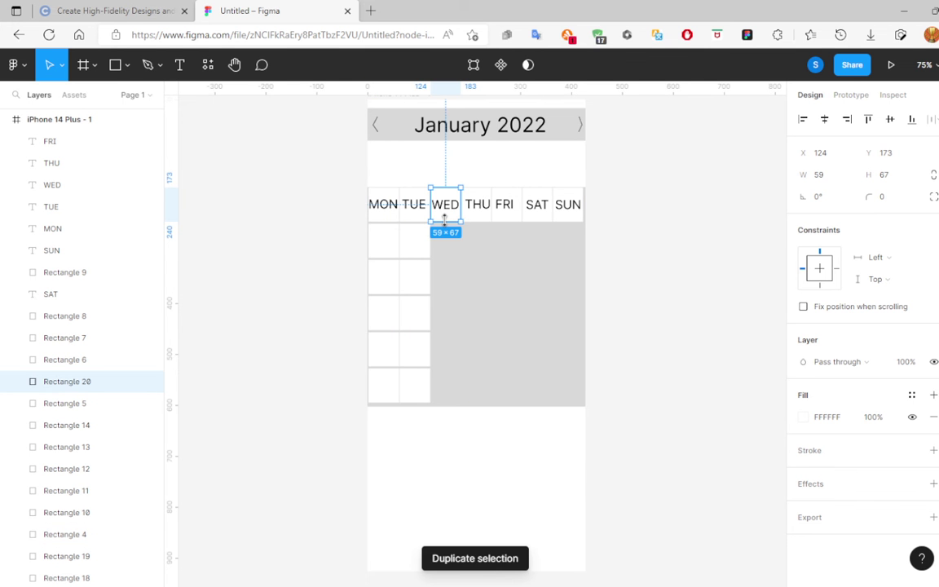
pyautogui.moveTo(444, 218)
pyautogui.mouseDown()
pyautogui.moveTo(448, 227)
pyautogui.moveTo(444, 218)
pyautogui.mouseUp()
pyautogui.hotkey('ctrl', 'd')
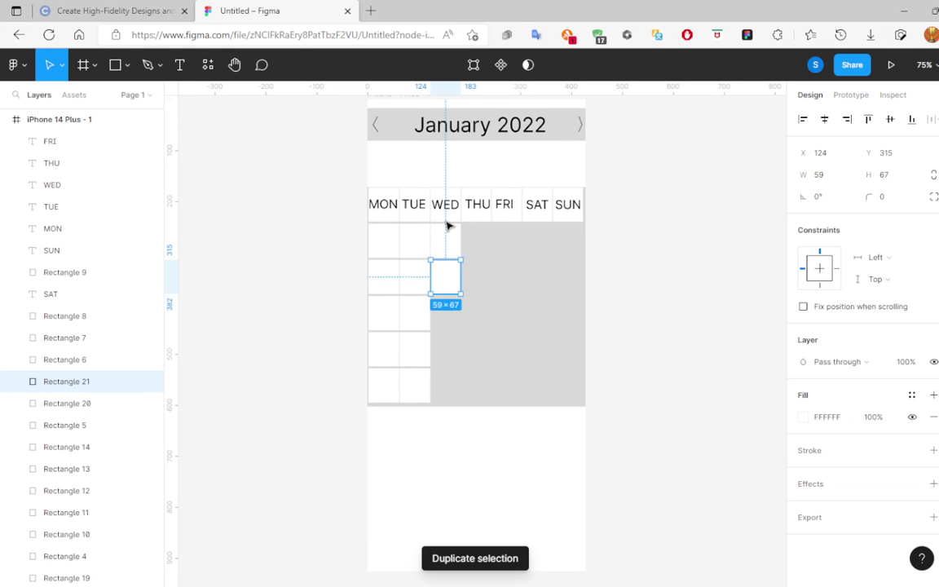
pyautogui.hotkey('ctrl', 'd')
pyautogui.hotkey('ctrl', 'd')
pyautogui.hotkey('ctrl', 'd')
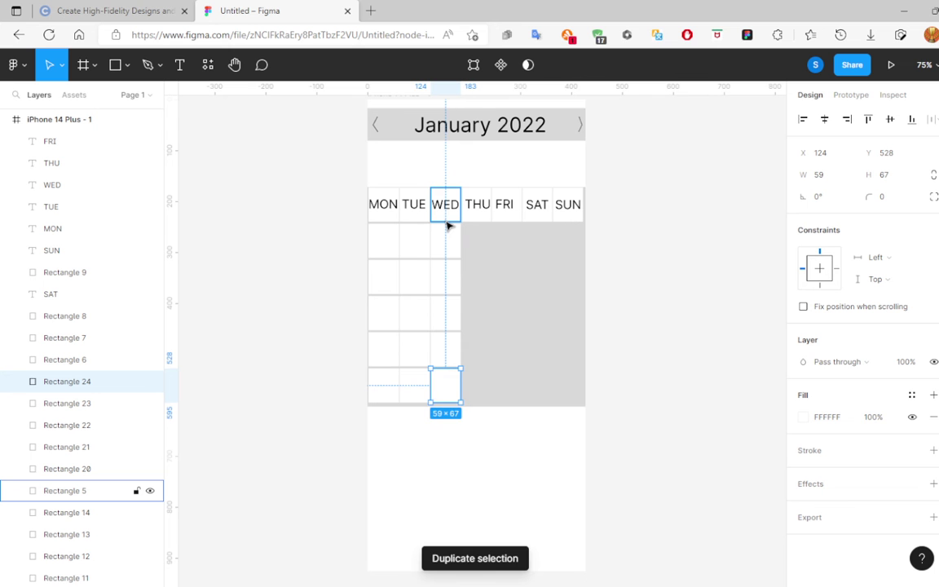
pyautogui.press('alt')
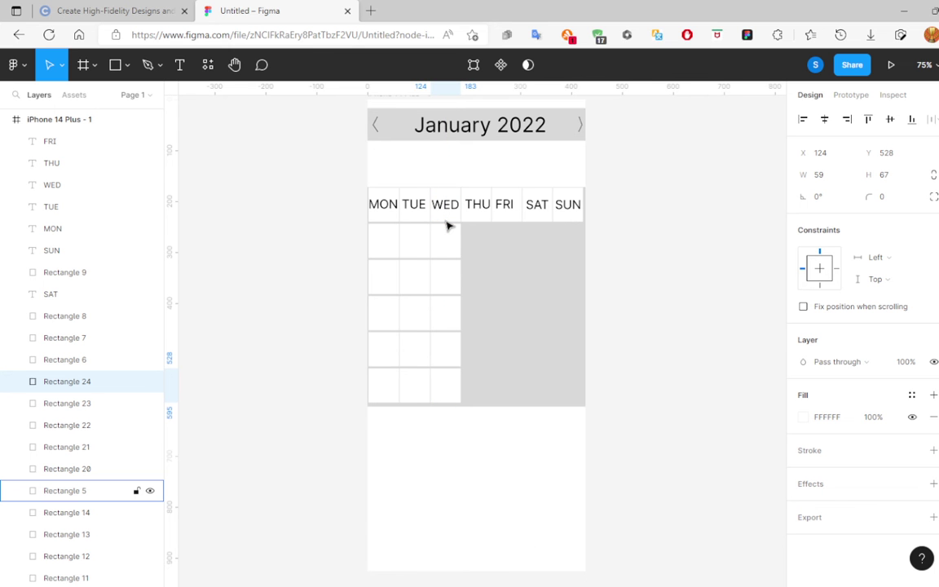
# Duplicate the THU header cell, restoring the copy to single-cell size after stretching it.
pyautogui.click(482, 217)
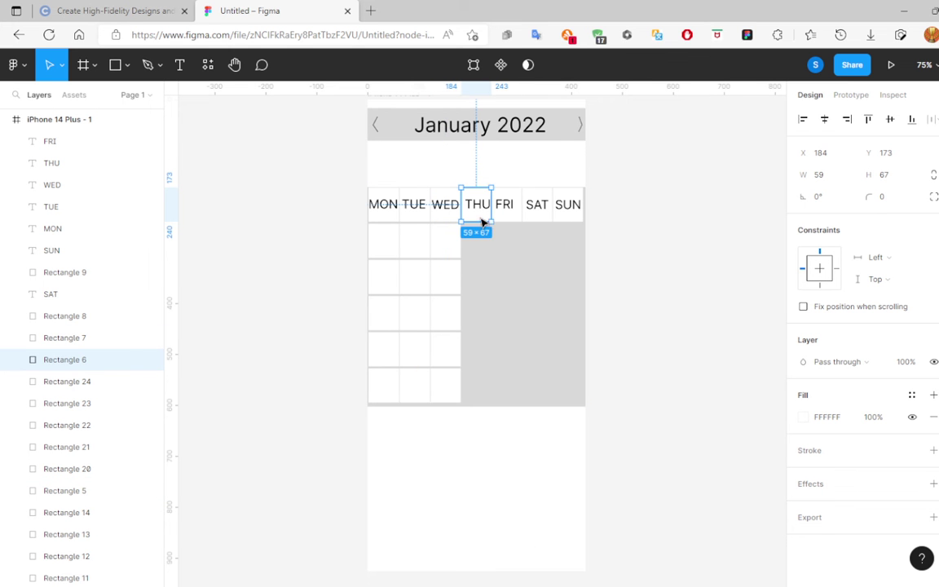
pyautogui.hotkey('ctrl', 'd')
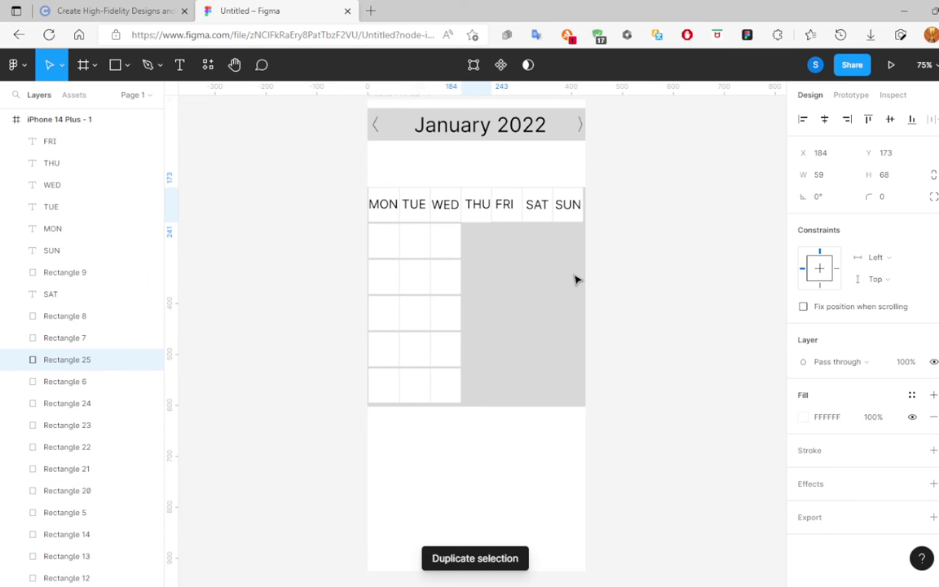
pyautogui.hotkey('ctrl', 'shift', 'Down')
pyautogui.hotkey('ctrl', 'shift', 'Down')
pyautogui.hotkey('ctrl', 'Down')
pyautogui.hotkey('ctrl', 'Down')
pyautogui.hotkey('ctrl', 'Down')
pyautogui.hotkey('ctrl', 'Down')
pyautogui.hotkey('ctrl', 'Down')
pyautogui.hotkey('ctrl', 'Down')
pyautogui.hotkey('ctrl', 'Down')
pyautogui.hotkey('ctrl', 'Down')
pyautogui.hotkey('ctrl', 'Down')
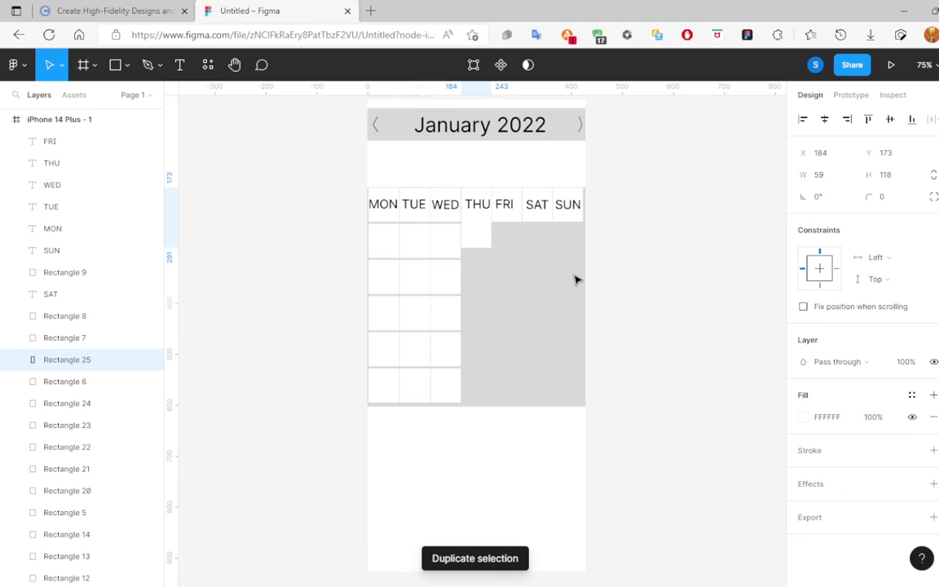
pyautogui.hotkey('ctrl', 'Down')
pyautogui.hotkey('ctrl', 'Down')
pyautogui.hotkey('ctrl', 'Down')
pyautogui.hotkey('ctrl', 'Down')
pyautogui.hotkey('ctrl', 'Down')
pyautogui.hotkey('ctrl', 'Down')
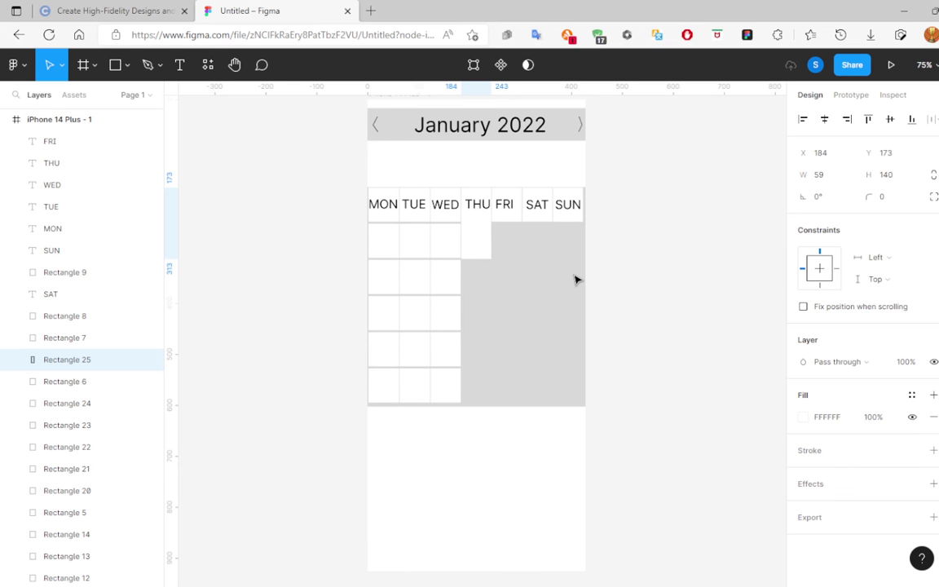
pyautogui.hotkey('ctrl', 'Down')
pyautogui.hotkey('ctrl', 'Down')
pyautogui.hotkey('ctrl', 'Down')
pyautogui.hotkey('ctrl', 'Down')
pyautogui.hotkey('ctrl', 'Down')
pyautogui.hotkey('ctrl', 'Down')
pyautogui.hotkey('ctrl', 'Down')
pyautogui.hotkey('ctrl', 'Down')
pyautogui.hotkey('ctrl', 'Down')
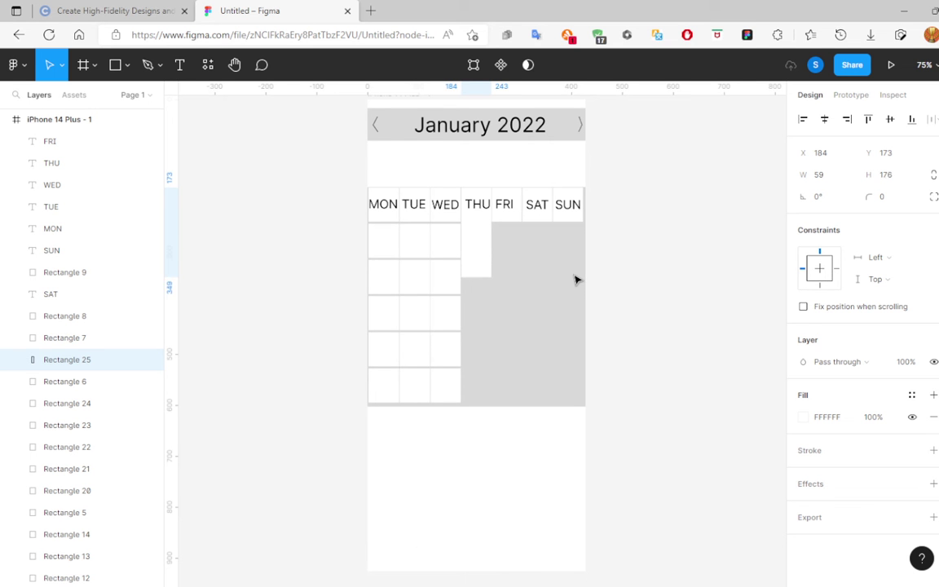
pyautogui.hotkey('ctrl', 'Down')
pyautogui.hotkey('ctrl', 'Down')
pyautogui.hotkey('ctrl', 'Down')
pyautogui.hotkey('ctrl', 'Down')
pyautogui.hotkey('ctrl', 'Down')
pyautogui.hotkey('ctrl', 'Down')
pyautogui.hotkey('ctrl', 'Down')
pyautogui.hotkey('ctrl', 'Down')
pyautogui.hotkey('ctrl', 'Down')
pyautogui.hotkey('ctrl', 'Down')
pyautogui.hotkey('ctrl', 'Down')
pyautogui.hotkey('ctrl', 'Down')
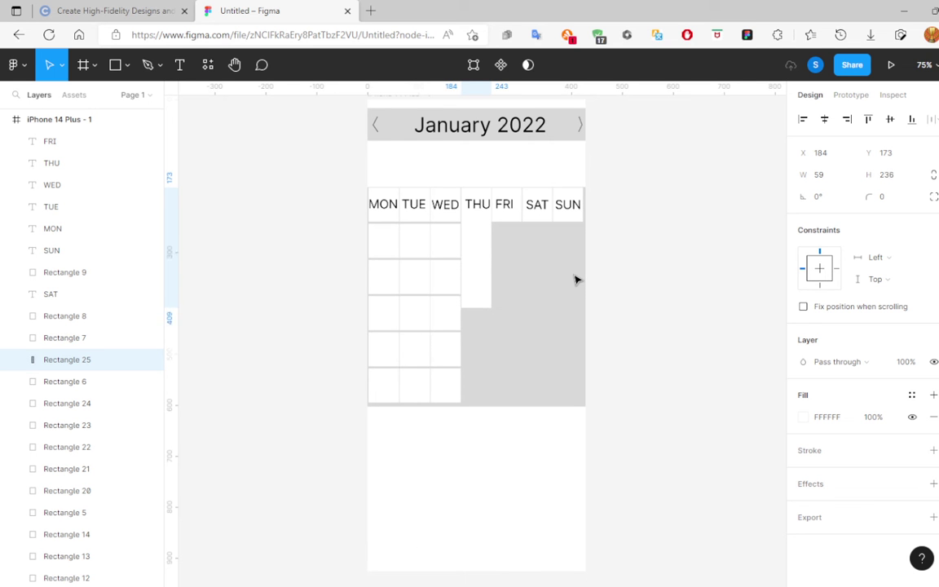
pyautogui.hotkey('ctrl', 'Down')
pyautogui.hotkey('ctrl', 'Down')
pyautogui.hotkey('ctrl', 'Down')
pyautogui.hotkey('ctrl', 'Down')
pyautogui.hotkey('ctrl', 'Down')
pyautogui.hotkey('ctrl', 'Down')
pyautogui.hotkey('ctrl', 'Down')
pyautogui.hotkey('ctrl', 'Down')
pyautogui.hotkey('ctrl', 'Down')
pyautogui.hotkey('ctrl', 'Down')
pyautogui.hotkey('ctrl', 'Down')
pyautogui.hotkey('ctrl', 'Down')
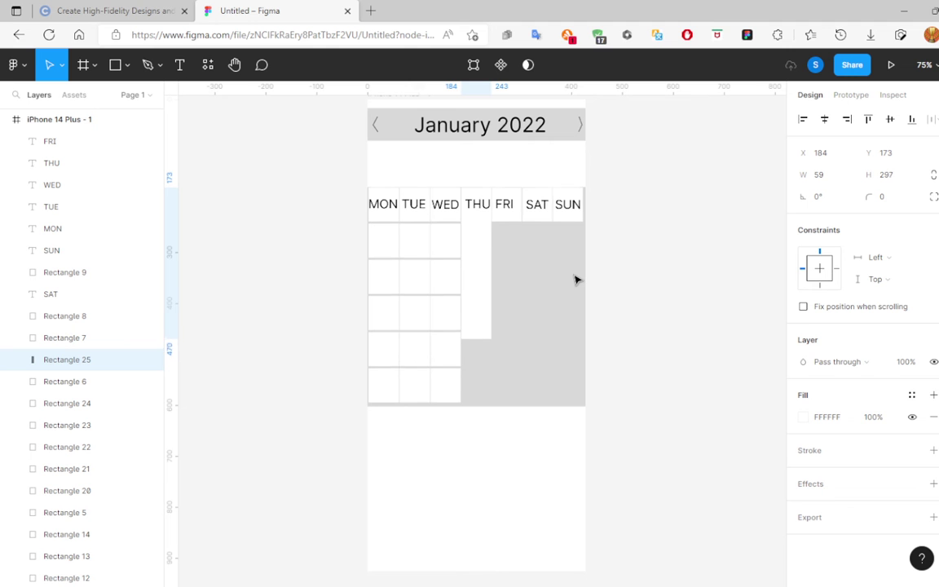
pyautogui.hotkey('ctrl', 'Down')
pyautogui.hotkey('ctrl', 'Down')
pyautogui.hotkey('ctrl', 'Down')
pyautogui.hotkey('ctrl', 'z')
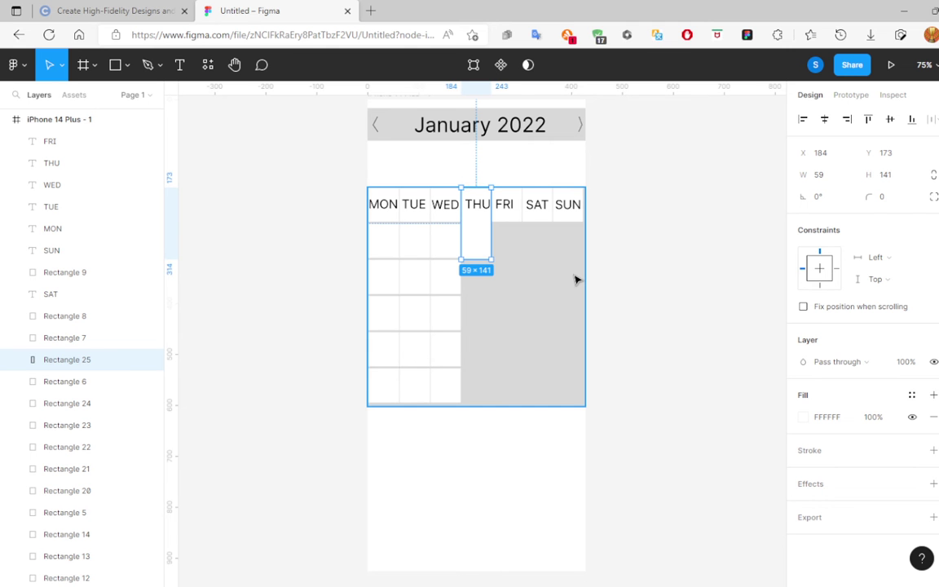
pyautogui.press('Down')
pyautogui.press('Down')
pyautogui.press('Down')
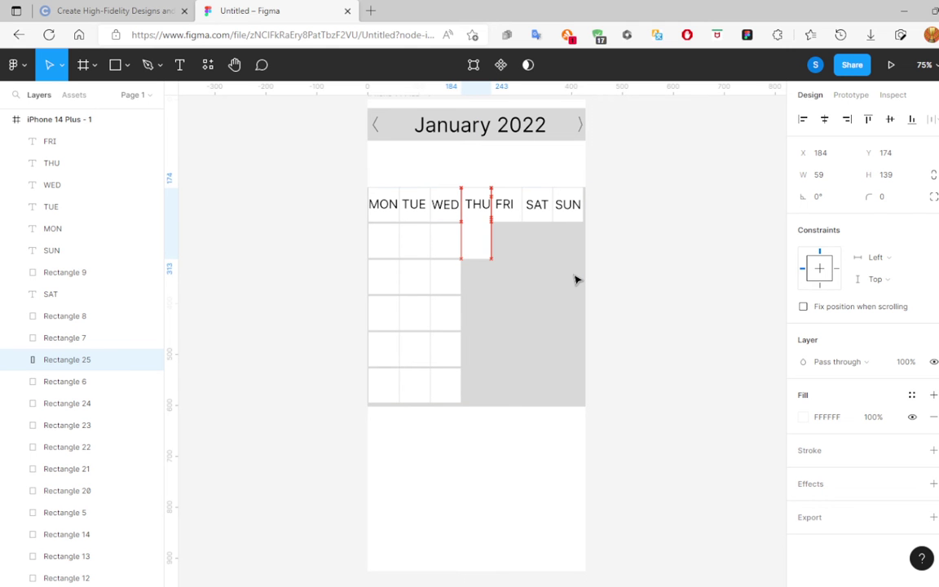
pyautogui.press('Down')
pyautogui.press('Down')
pyautogui.press('Down')
pyautogui.press('Down')
pyautogui.press('Down')
pyautogui.press('Down')
pyautogui.press('Down')
pyautogui.press('Down')
pyautogui.press('Down')
pyautogui.press('Down')
pyautogui.press('Down')
pyautogui.press('Down')
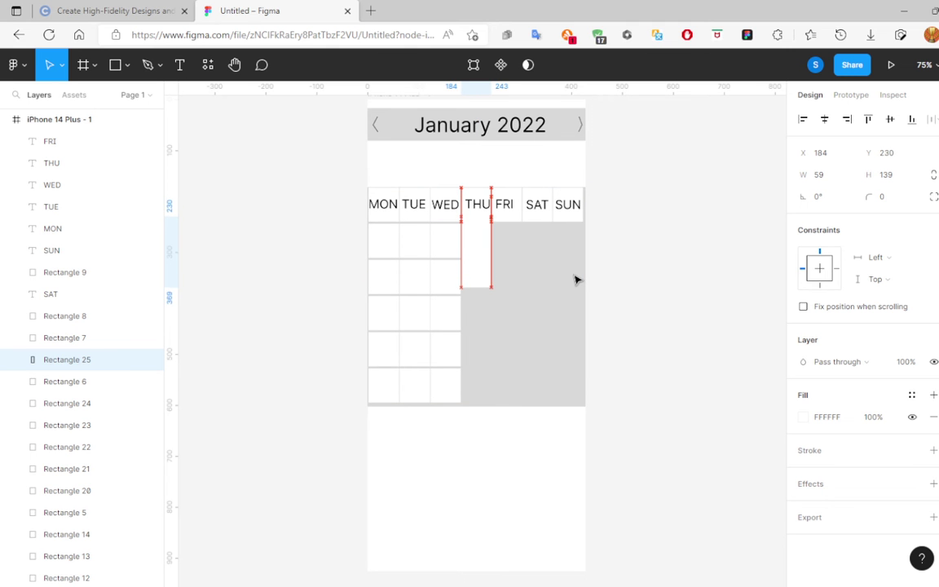
pyautogui.press('Down')
pyautogui.press('Down')
pyautogui.press('Down')
pyautogui.press('Down')
pyautogui.press('Down')
pyautogui.press('Down')
pyautogui.press('Down')
pyautogui.press('Down')
pyautogui.press('Down')
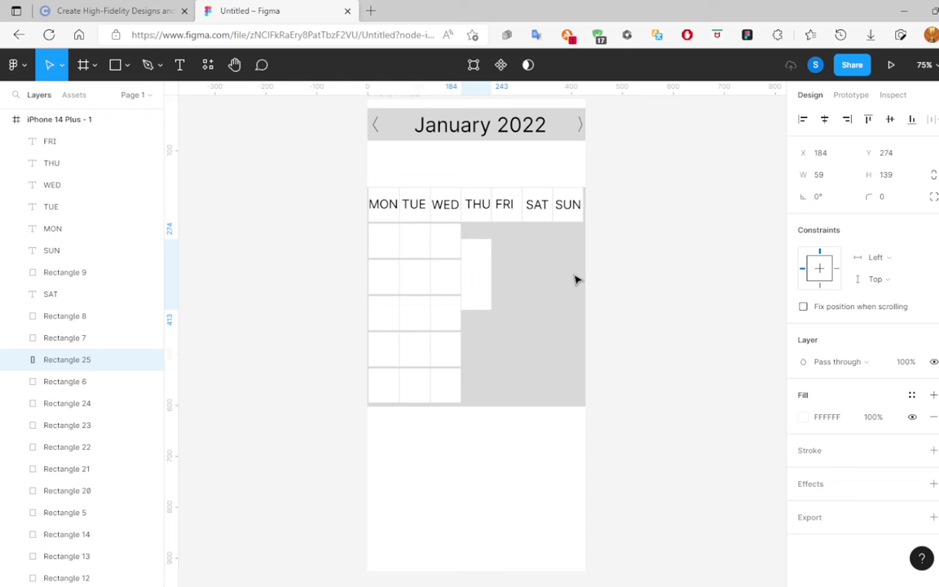
pyautogui.press('Up')
pyautogui.press('Up')
pyautogui.press('Up')
pyautogui.press('Up')
pyautogui.press('Up')
pyautogui.press('Up')
pyautogui.press('Up')
pyautogui.press('Up')
pyautogui.press('Up')
pyautogui.press('Up')
pyautogui.press('Up')
pyautogui.press('Up')
pyautogui.press('Up')
pyautogui.press('Up')
pyautogui.press('Up')
pyautogui.hotkey('ctrl', 'shift', 'Up')
pyautogui.hotkey('ctrl', 'shift', 'Up')
pyautogui.hotkey('ctrl', 'shift', 'Up')
pyautogui.hotkey('ctrl', 'Up')
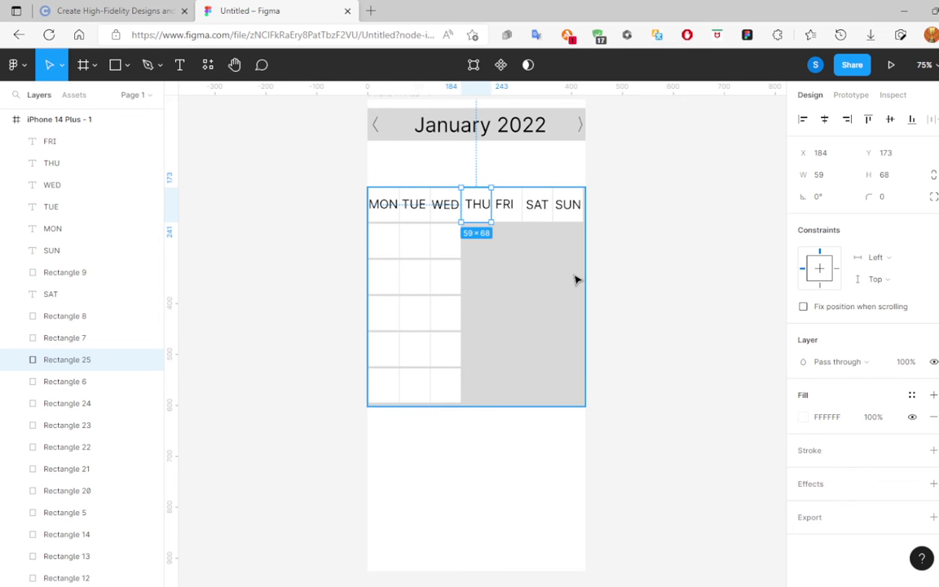
# Place the THU copy in the first row and duplicate it down the column.
pyautogui.press('Down')
pyautogui.press('Down')
pyautogui.press('Down')
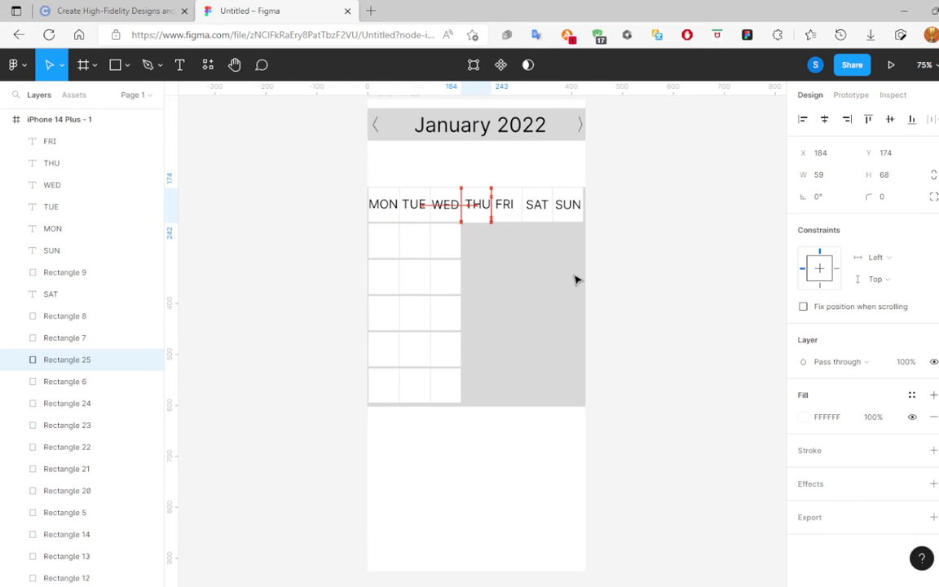
pyautogui.press('Down')
pyautogui.press('Down')
pyautogui.press('Down')
pyautogui.press('Down')
pyautogui.press('Down')
pyautogui.press('Down')
pyautogui.press('Down')
pyautogui.press('Down')
pyautogui.press('Down')
pyautogui.press('Down')
pyautogui.press('Down')
pyautogui.press('Down')
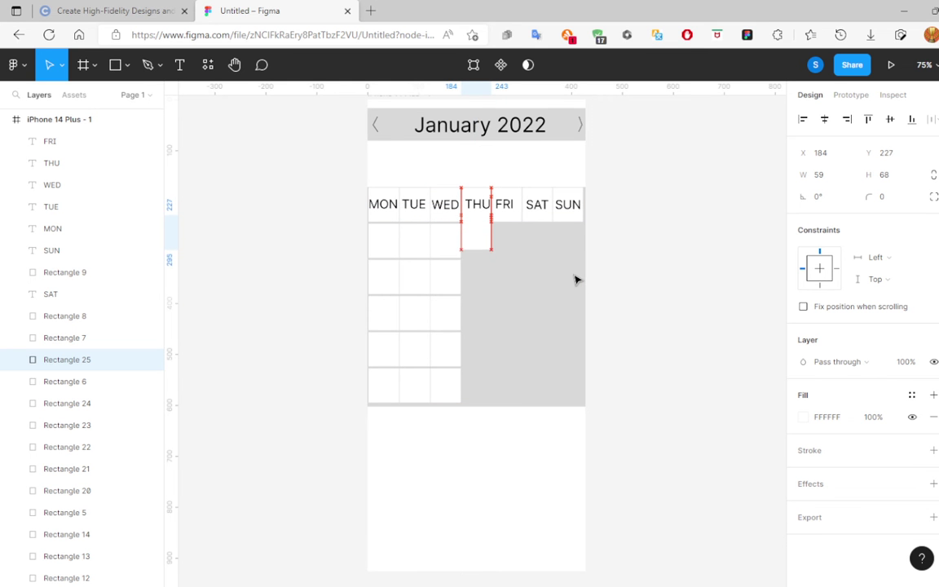
pyautogui.press('Down')
pyautogui.press('Down')
pyautogui.press('Down')
pyautogui.press('Down')
pyautogui.press('Down')
pyautogui.press('Down')
pyautogui.press('Up')
pyautogui.press('Up')
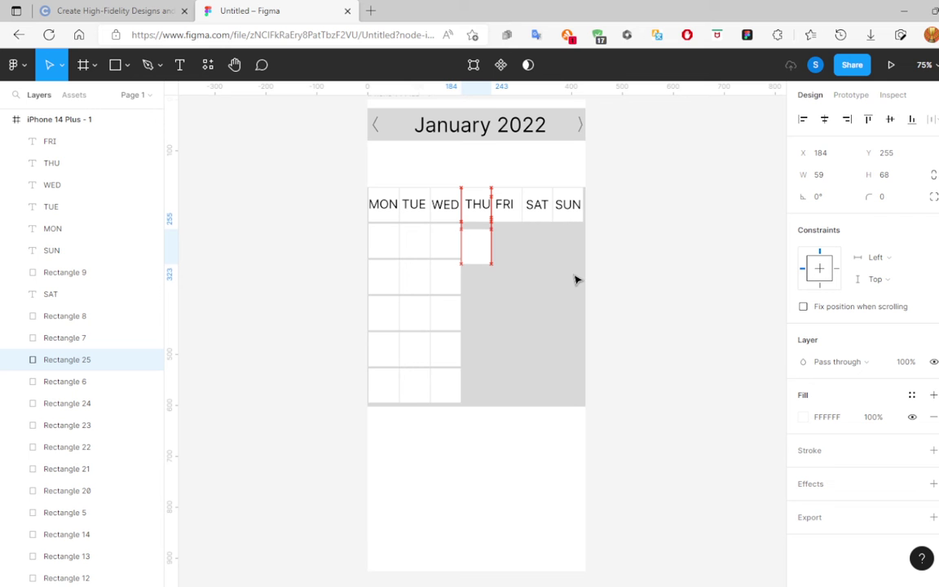
pyautogui.press('Up')
pyautogui.press('Up')
pyautogui.press('Up')
pyautogui.press('Up')
pyautogui.press('Up')
pyautogui.press('Up')
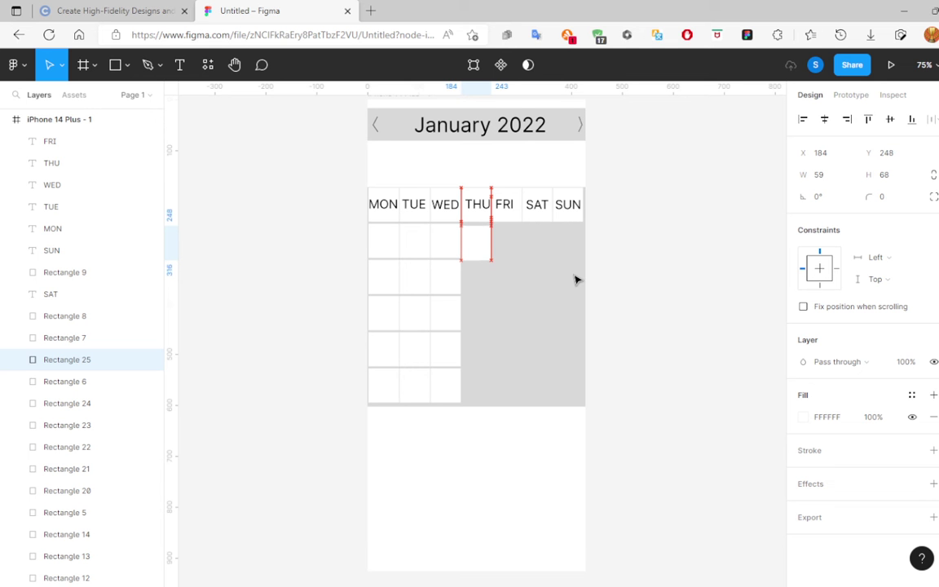
pyautogui.press('Up')
pyautogui.press('Up')
pyautogui.press('Up')
pyautogui.press('Up')
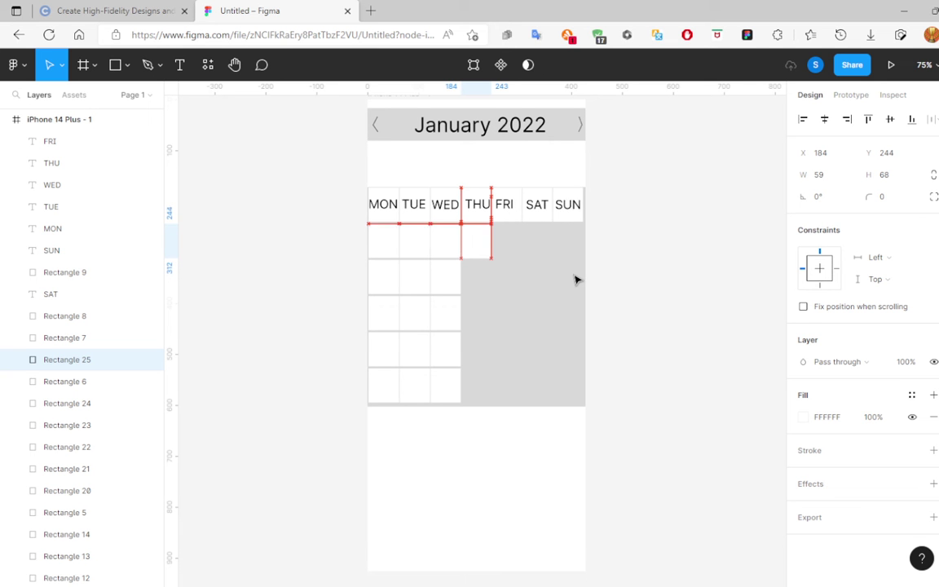
pyautogui.hotkey('ctrl', 'd')
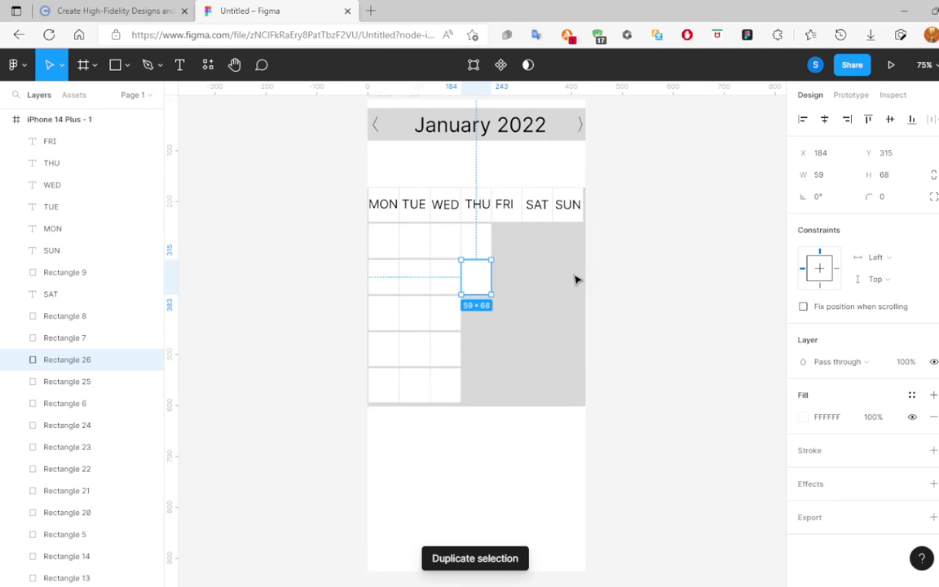
pyautogui.hotkey('ctrl', 'd')
pyautogui.hotkey('ctrl', 'd')
pyautogui.hotkey('ctrl', 'd')
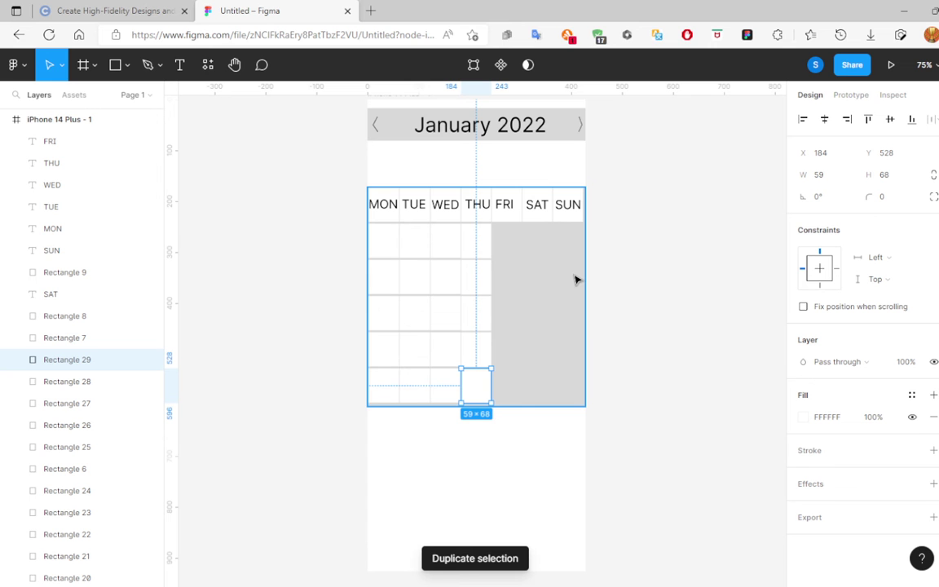
pyautogui.press('Right')
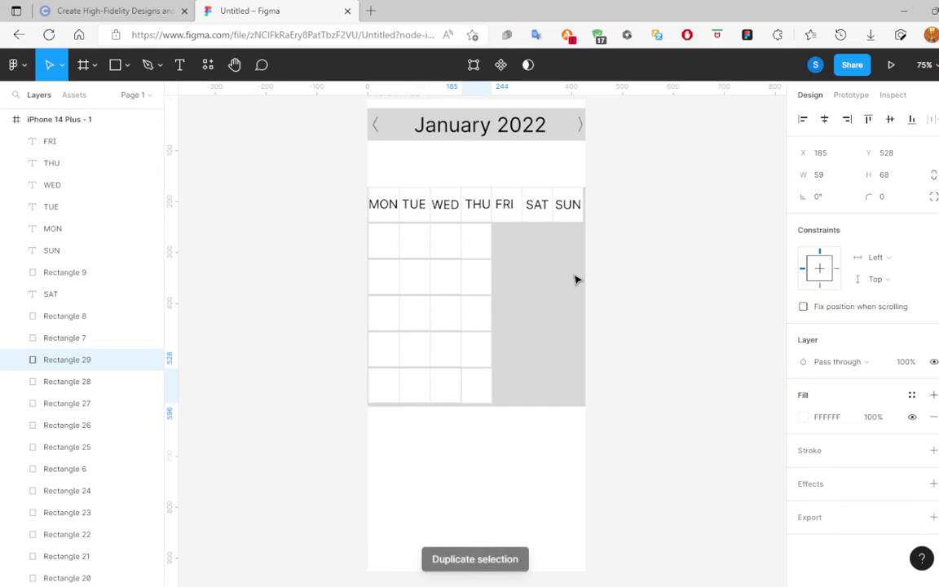
pyautogui.press('Left')
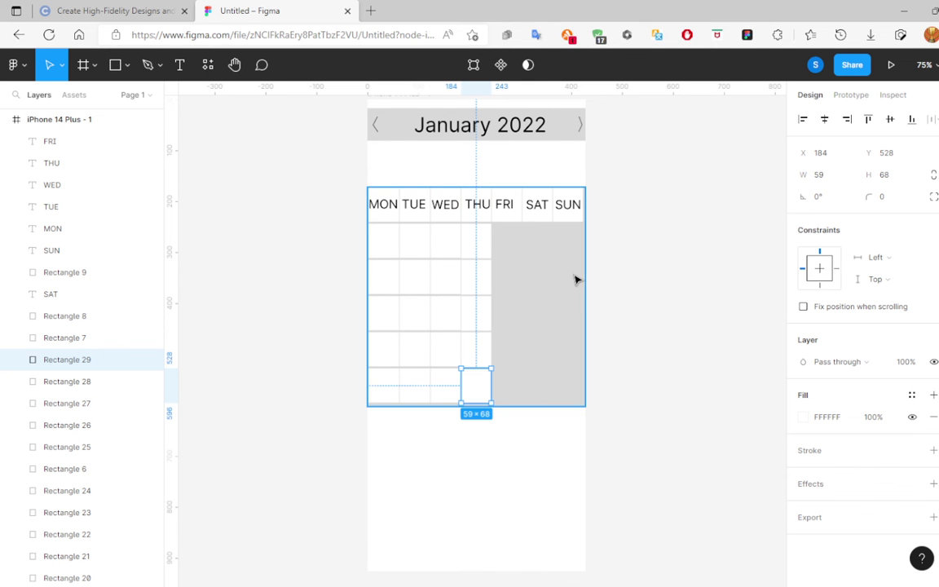
# Fill the FRI column with white cells duplicated from its header box.
pyautogui.click(510, 220)
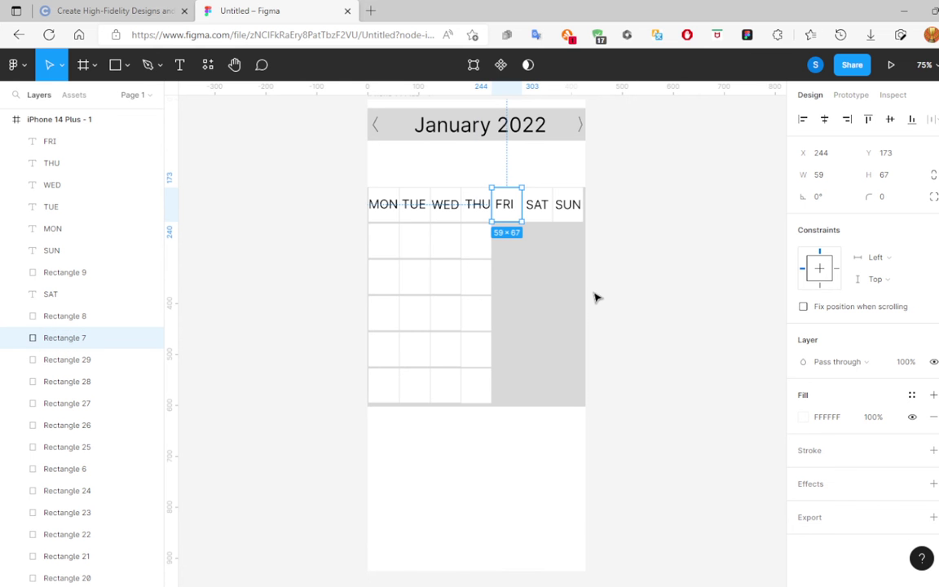
pyautogui.hotkey('ctrl', 'd')
pyautogui.press('Down')
pyautogui.press('Down')
pyautogui.press('Down')
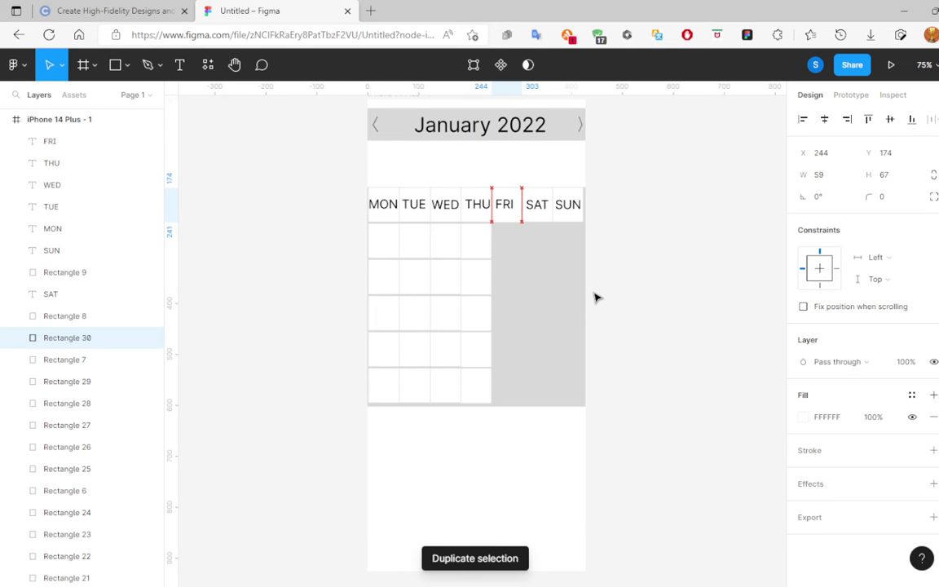
pyautogui.press('Down')
pyautogui.press('Down')
pyautogui.press('Down')
pyautogui.press('Down')
pyautogui.press('Down')
pyautogui.press('Down')
pyautogui.press('Down')
pyautogui.press('Down')
pyautogui.press('Down')
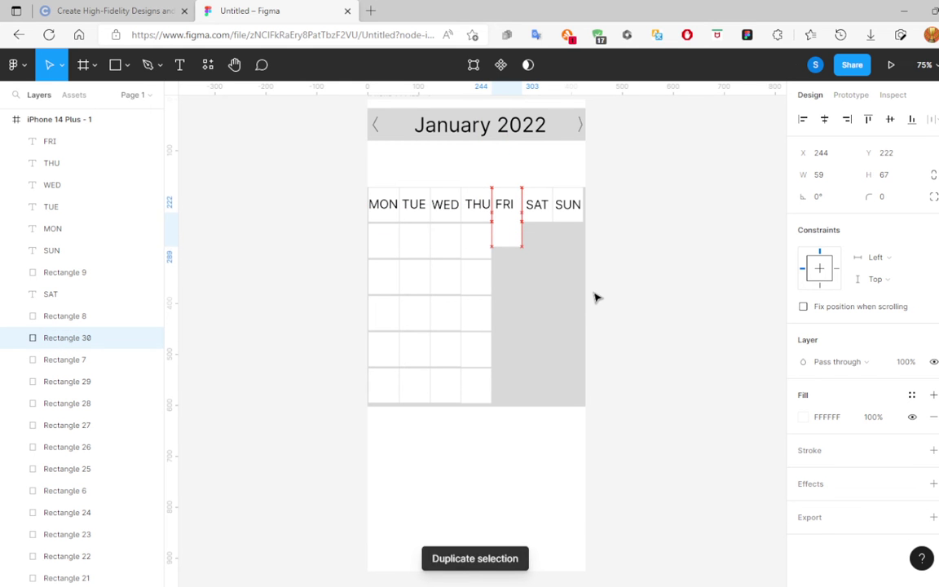
pyautogui.press('Down')
pyautogui.press('Down')
pyautogui.press('Down')
pyautogui.press('Down')
pyautogui.press('Down')
pyautogui.press('Down')
pyautogui.press('Down')
pyautogui.press('Down')
pyautogui.press('Down')
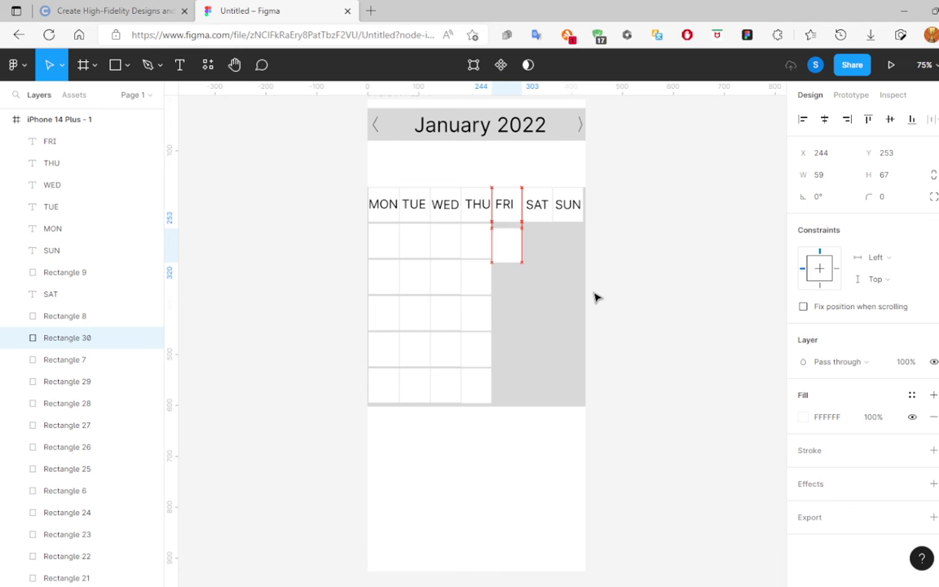
pyautogui.press('Down')
pyautogui.press('Up')
pyautogui.press('Up')
pyautogui.press('Up')
pyautogui.press('Up')
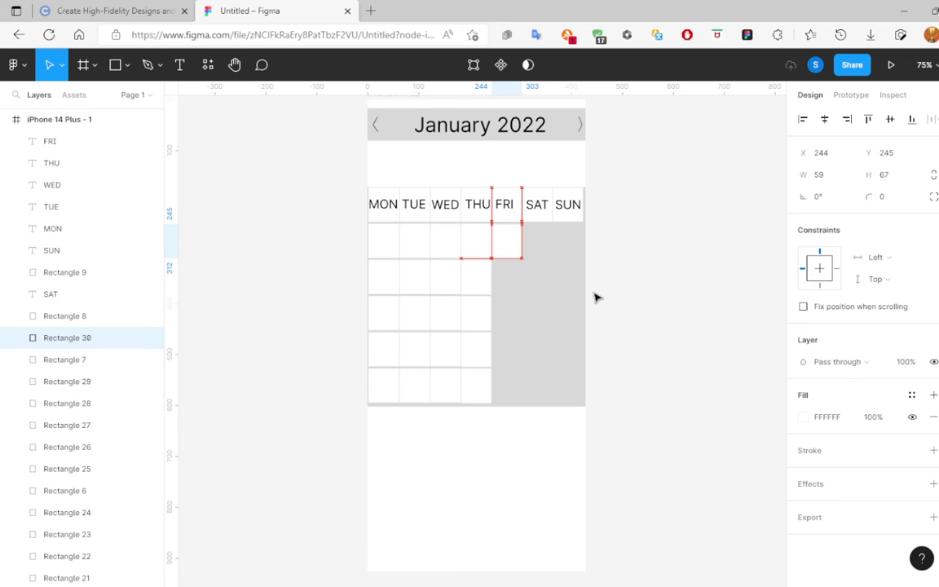
pyautogui.press('Up')
pyautogui.press('Up')
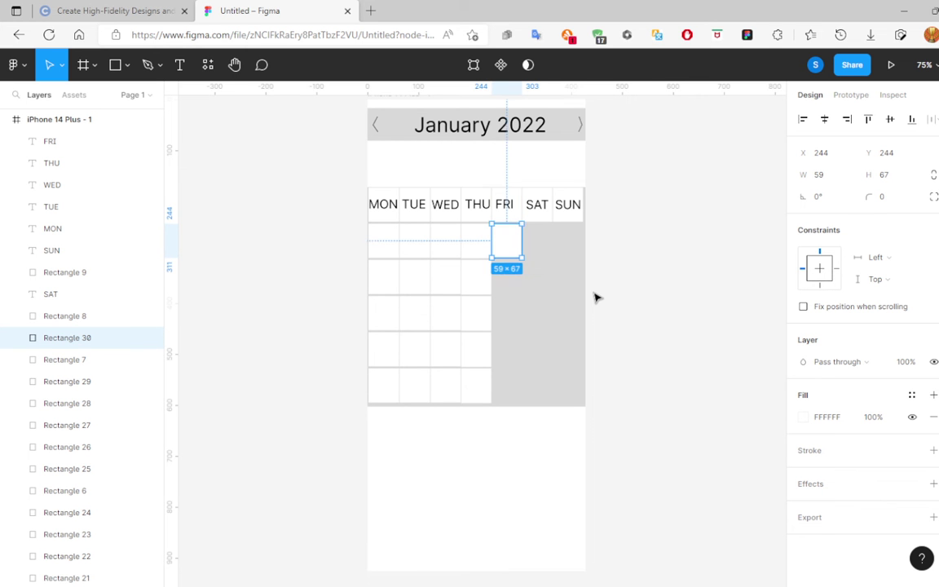
pyautogui.hotkey('ctrl', 'd')
pyautogui.hotkey('ctrl', 'd')
pyautogui.hotkey('ctrl', 'd')
pyautogui.hotkey('ctrl', 'd')
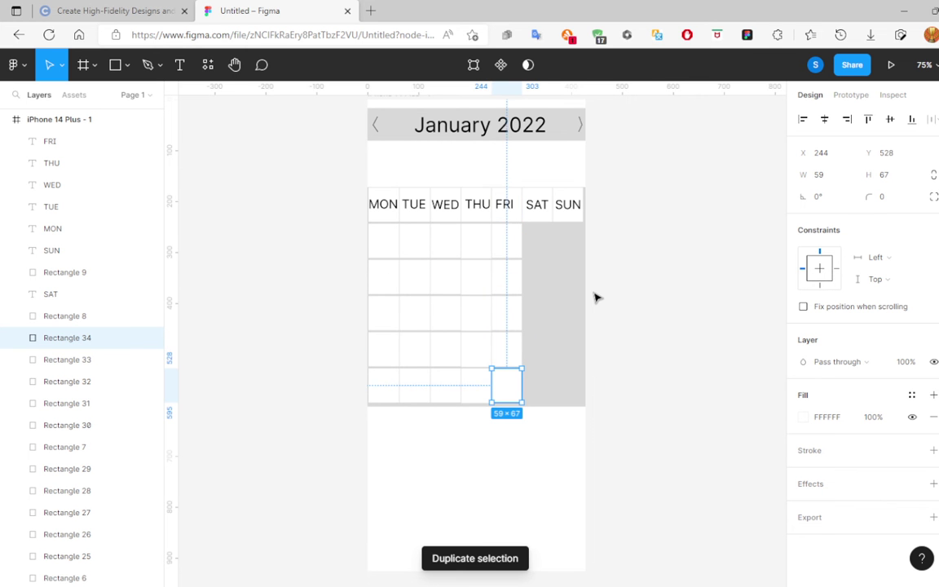
# Fill the SAT column with white cells duplicated from its header box.
pyautogui.click(540, 210)
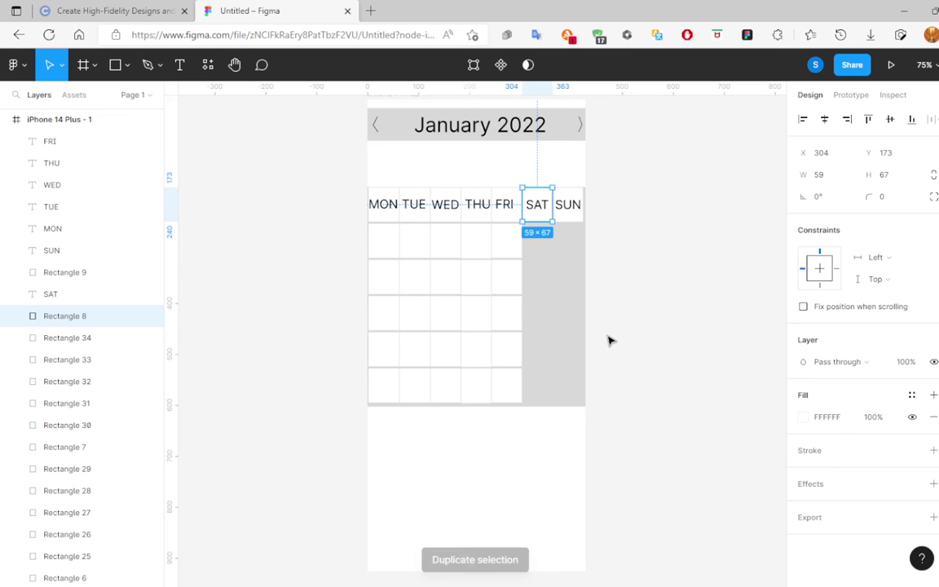
pyautogui.hotkey('ctrl', 'd')
pyautogui.press('Down')
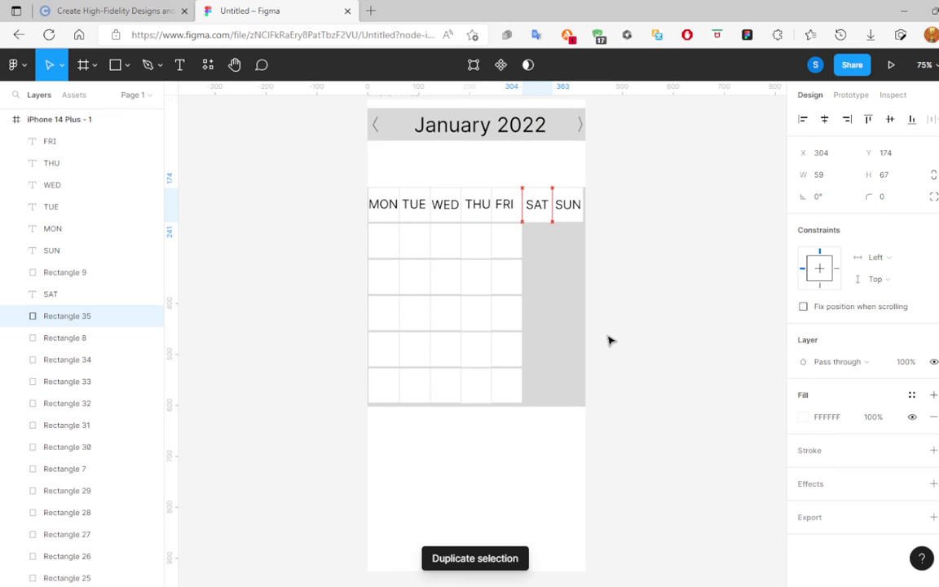
pyautogui.hotkey('shift', 'Down')
pyautogui.hotkey('shift', 'Down')
pyautogui.hotkey('shift', 'Down')
pyautogui.hotkey('shift', 'Down')
pyautogui.hotkey('shift', 'Down')
pyautogui.hotkey('shift', 'Down')
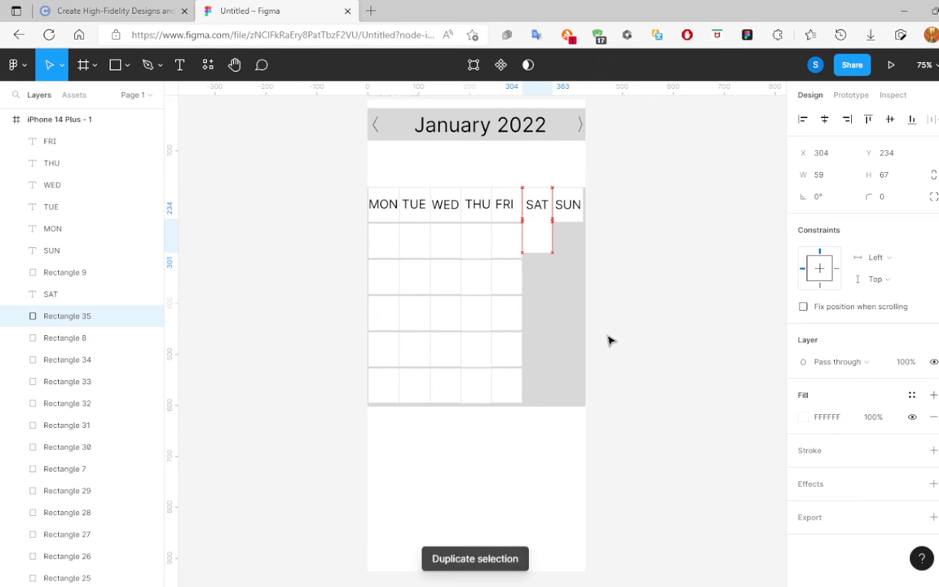
pyautogui.press('Down')
pyautogui.press('Down')
pyautogui.press('Down')
pyautogui.hotkey('ctrl', 'd')
pyautogui.hotkey('shift', 'Down')
pyautogui.hotkey('shift', 'Down')
pyautogui.hotkey('shift', 'Down')
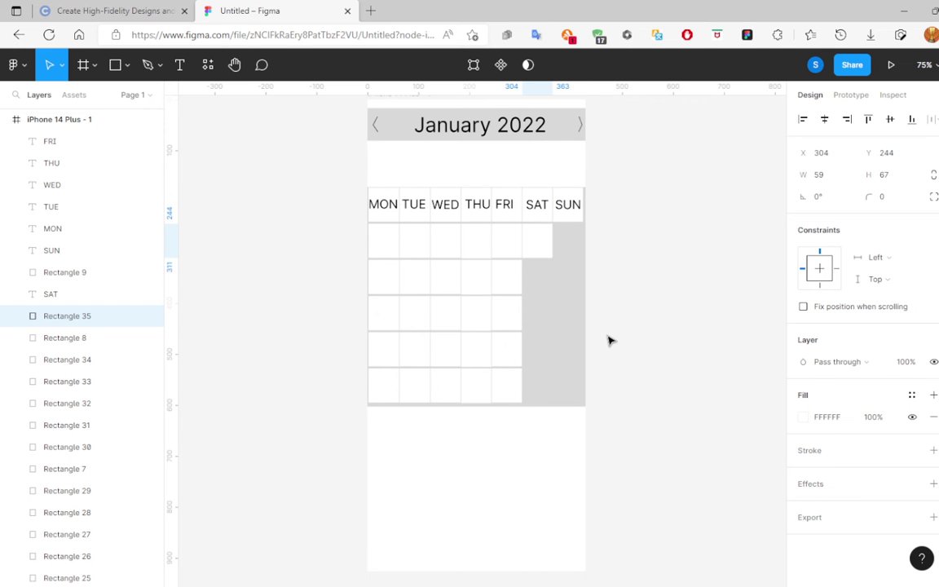
pyautogui.hotkey('ctrl', 'd')
# Fill the SUN column with white cells and remove the extra cell below the grid.
pyautogui.hotkey('ctrl', 'd')
pyautogui.hotkey('ctrl', 'd')
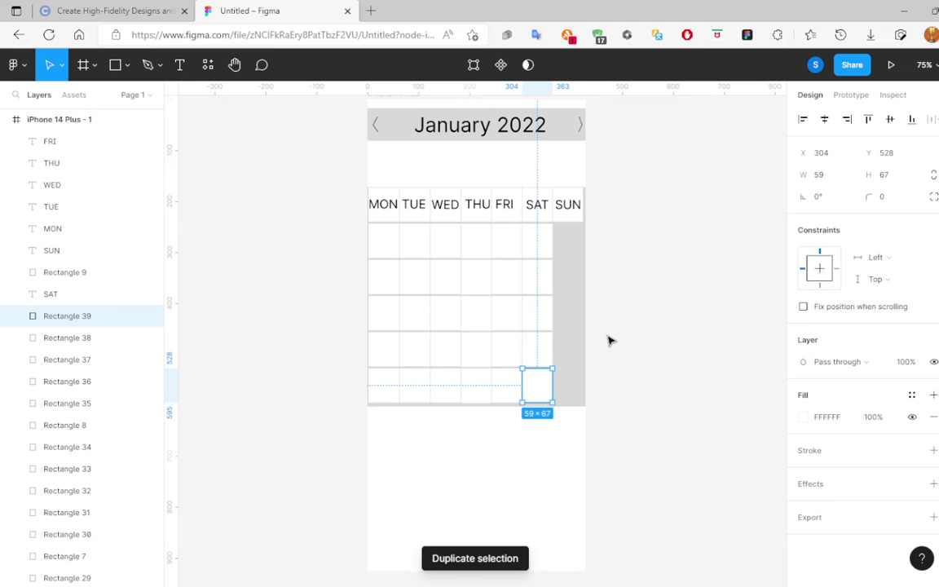
pyautogui.click(577, 215)
pyautogui.hotkey('ctrl', 'd')
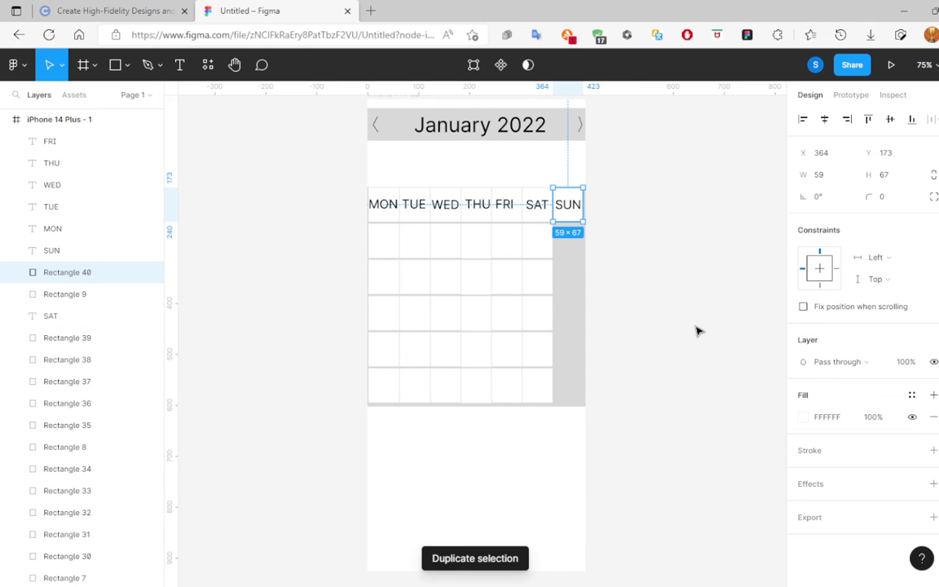
pyautogui.press('Down')
pyautogui.press('Down')
pyautogui.press('Down')
pyautogui.press('Down')
pyautogui.hotkey('shift', 'Down')
pyautogui.hotkey('shift', 'Down')
pyautogui.hotkey('shift', 'Down')
pyautogui.hotkey('shift', 'Down')
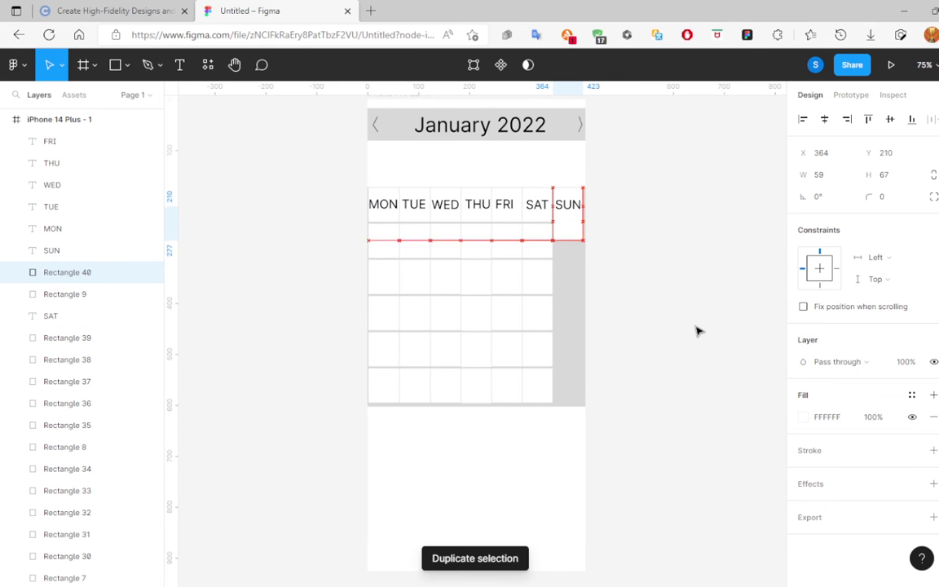
pyautogui.hotkey('shift', 'Down')
pyautogui.hotkey('shift', 'Down')
pyautogui.press('Down')
pyautogui.press('Down')
pyautogui.press('Down')
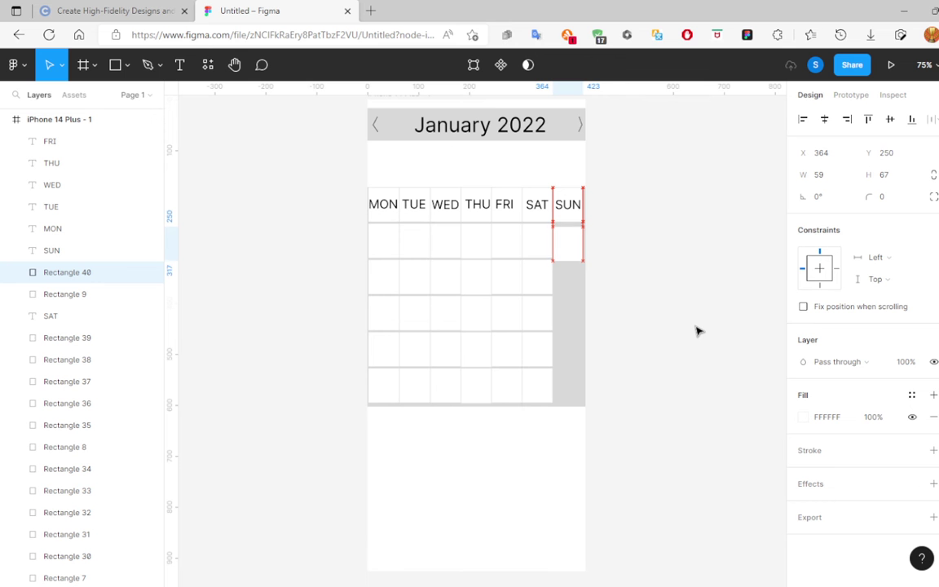
pyautogui.press('Down')
pyautogui.press('Down')
pyautogui.press('Down')
pyautogui.press('Up')
pyautogui.press('Up')
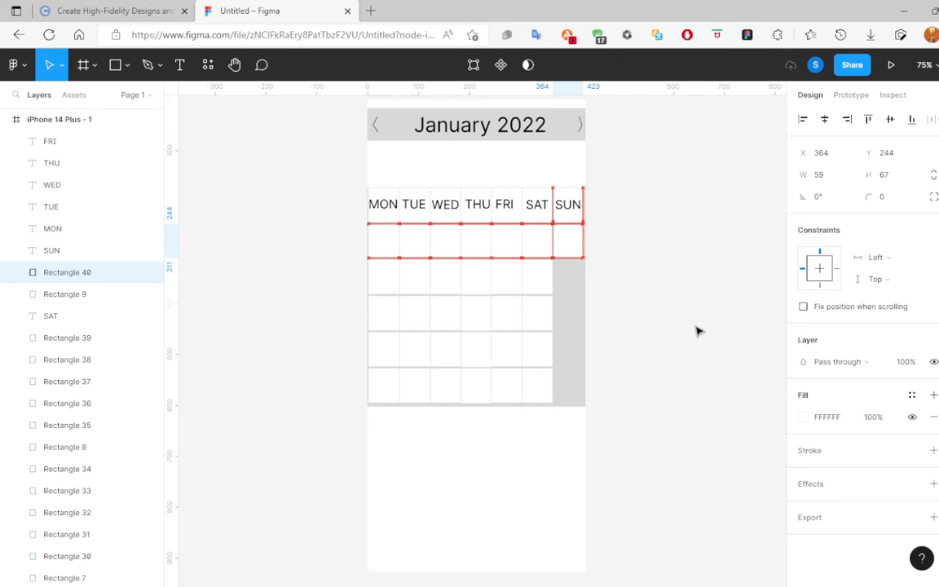
pyautogui.hotkey('ctrl', 'd')
pyautogui.hotkey('ctrl', 'd')
pyautogui.hotkey('ctrl', 'd')
pyautogui.hotkey('ctrl', 'd')
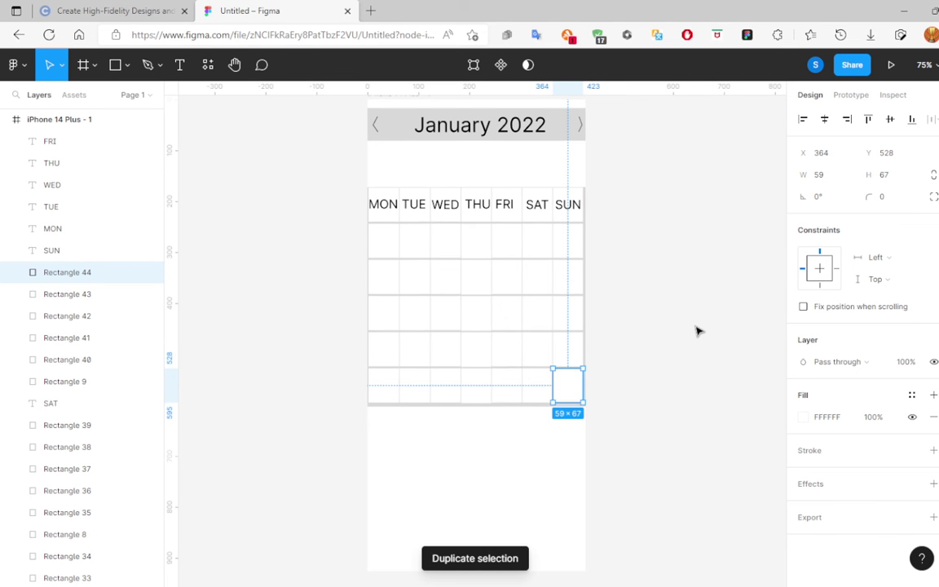
pyautogui.hotkey('ctrl', 'd')
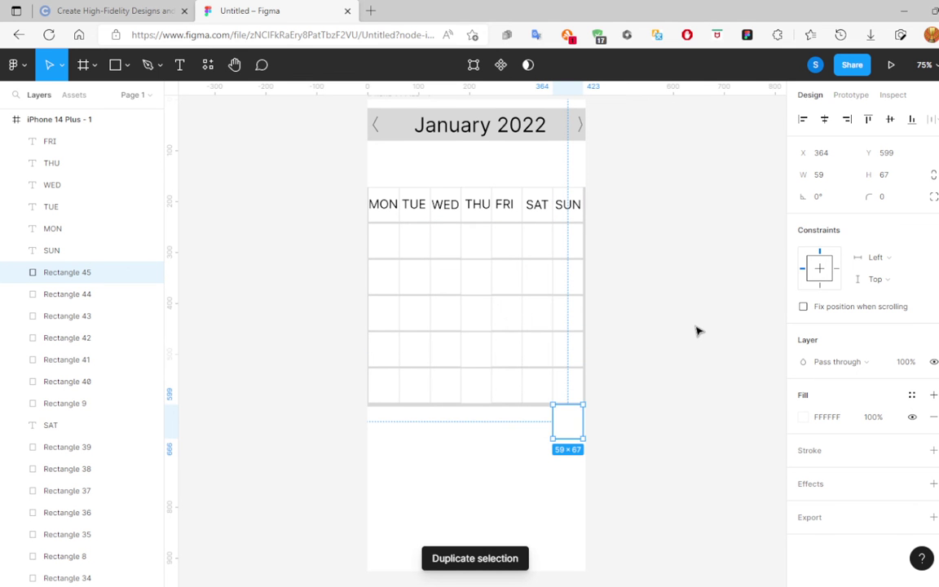
pyautogui.hotkey('ctrl', 'z')
# Give the first MON day cell a red F00000 fill.
pyautogui.press('Escape')
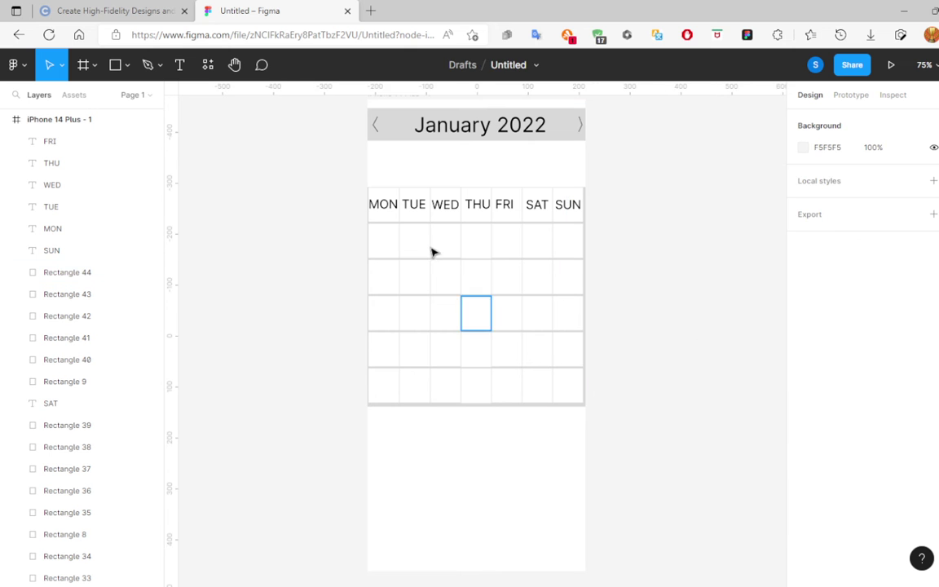
pyautogui.click(383, 250)
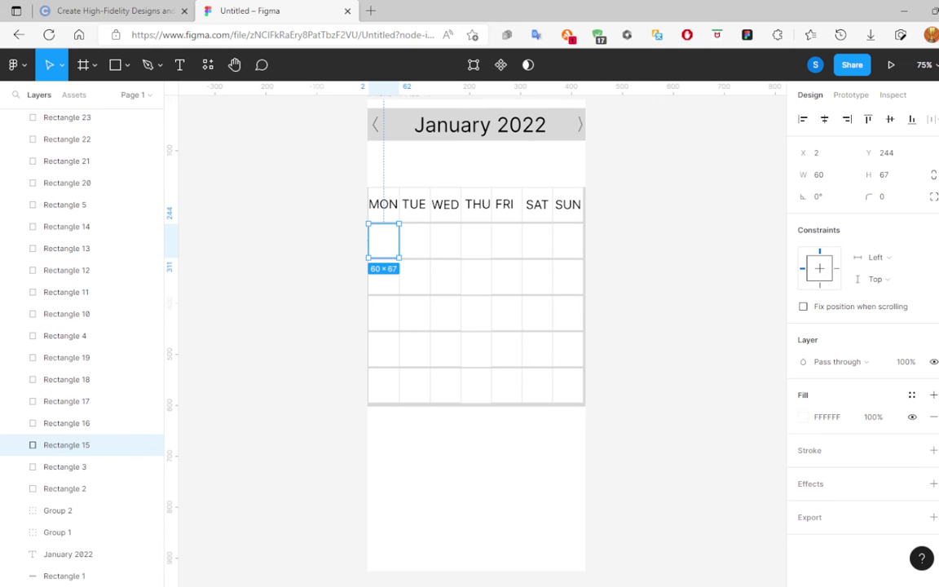
pyautogui.click(821, 425)
pyautogui.write('E')
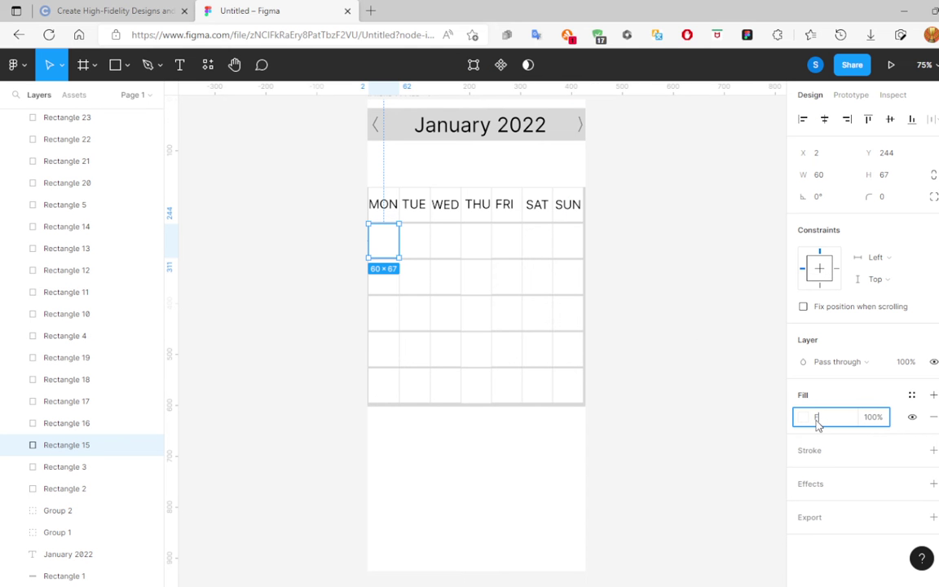
pyautogui.write('000000')
pyautogui.press('Return')
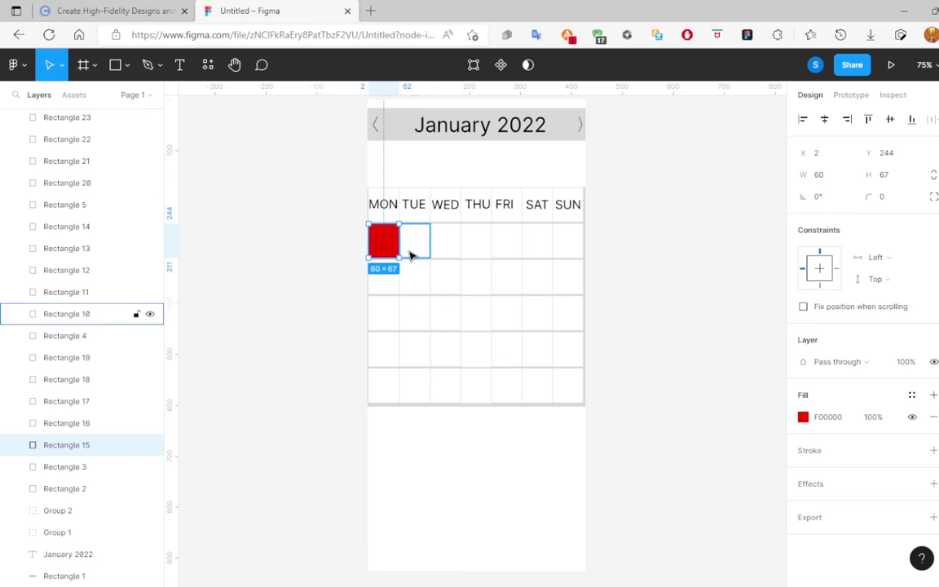
pyautogui.click(410, 255)
pyautogui.press('f')
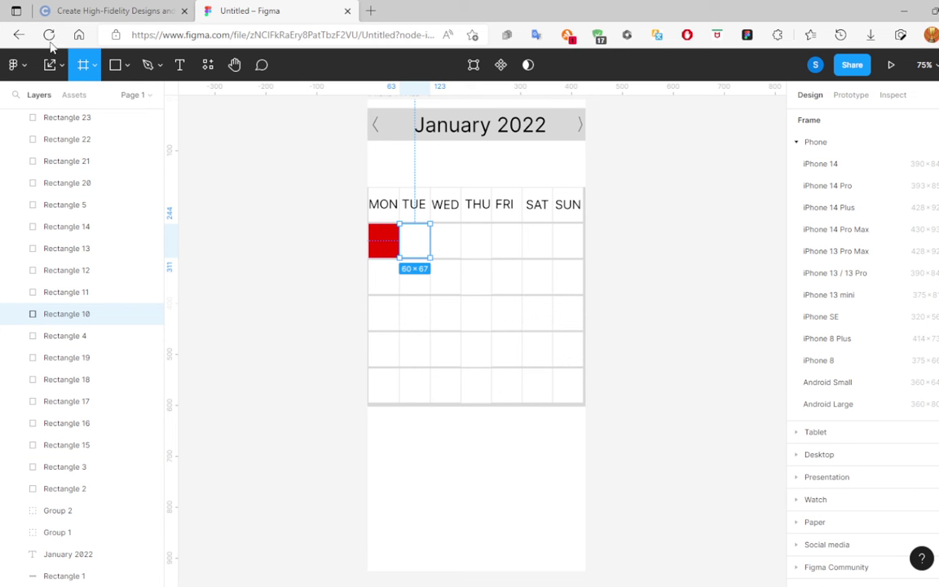
# Remove a stray grey square and fill the first-row TUE cell red (FF0000).
pyautogui.click(115, 65)
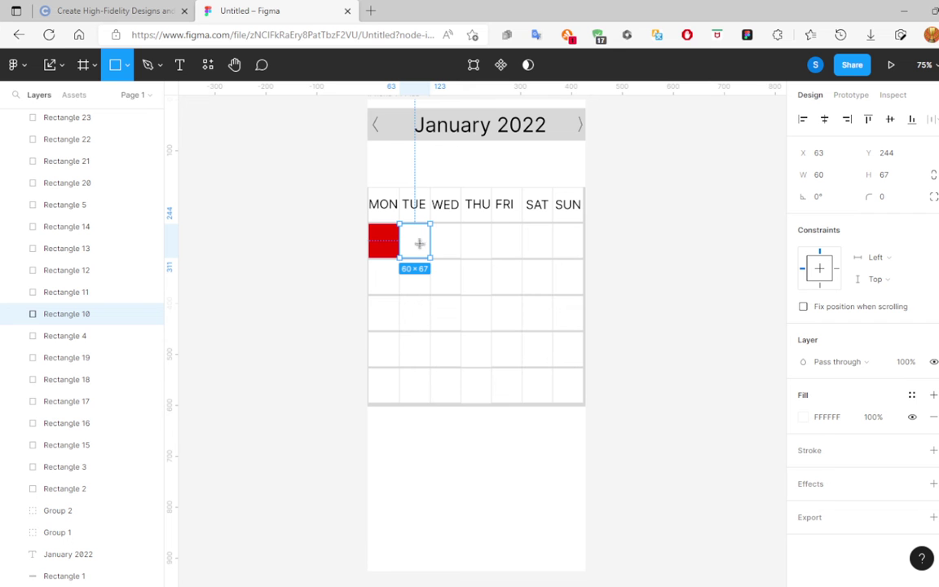
pyautogui.click(220, 263)
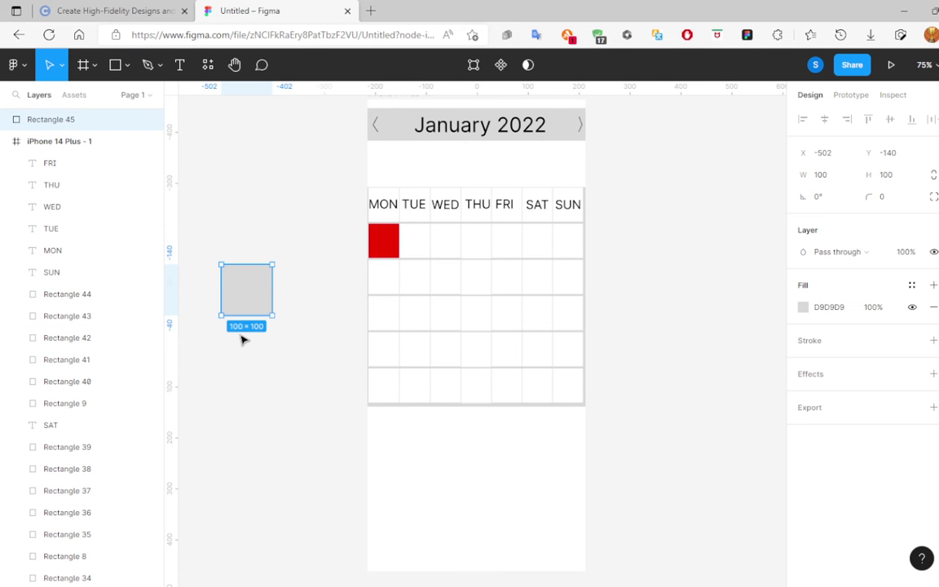
pyautogui.press('Delete')
pyautogui.click(415, 242)
pyautogui.click(839, 424)
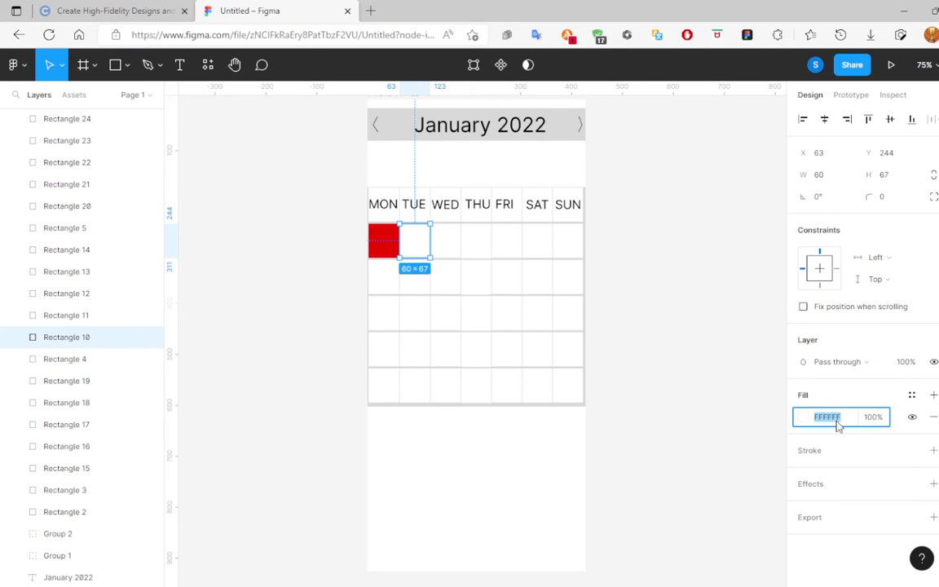
pyautogui.write('FF')
pyautogui.press('Return')
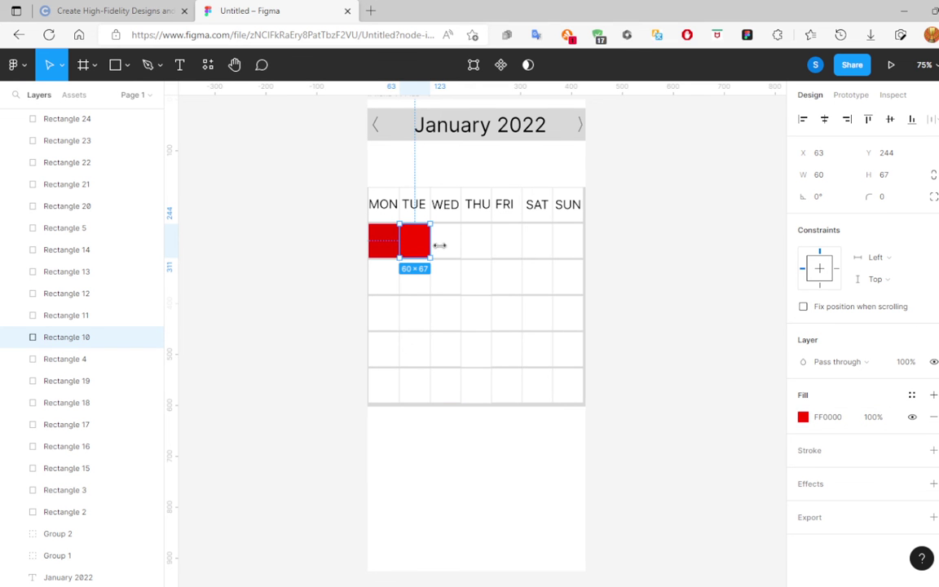
# Fill the WED cell yellow (FFF000), then check the MON, TUE and WED colours.
pyautogui.click(449, 241)
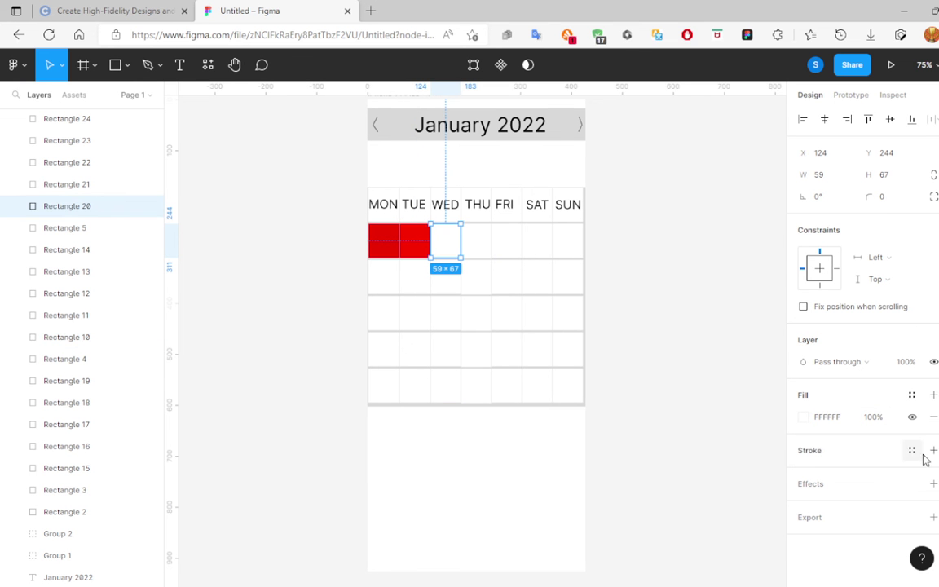
pyautogui.click(836, 418)
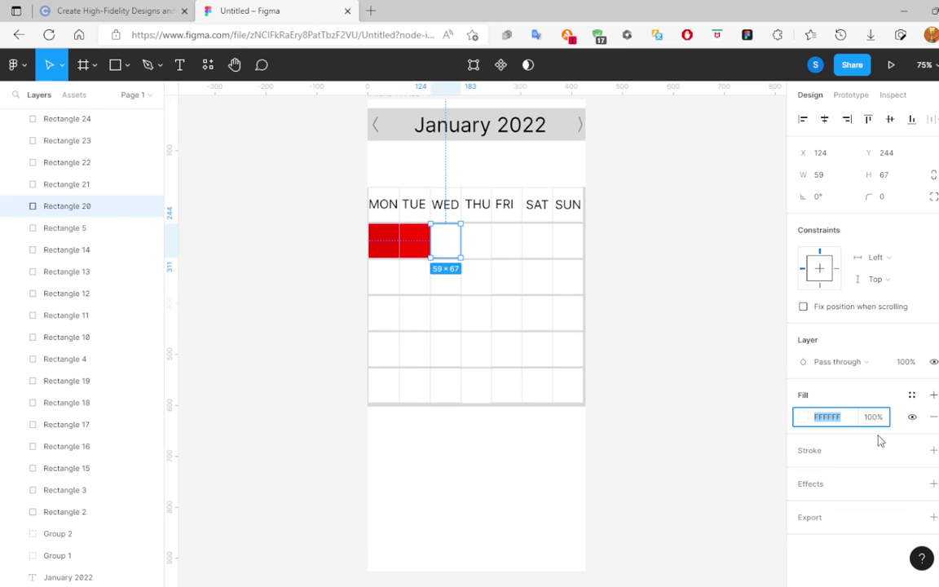
pyautogui.write('FF')
pyautogui.write('F000')
pyautogui.press('Return')
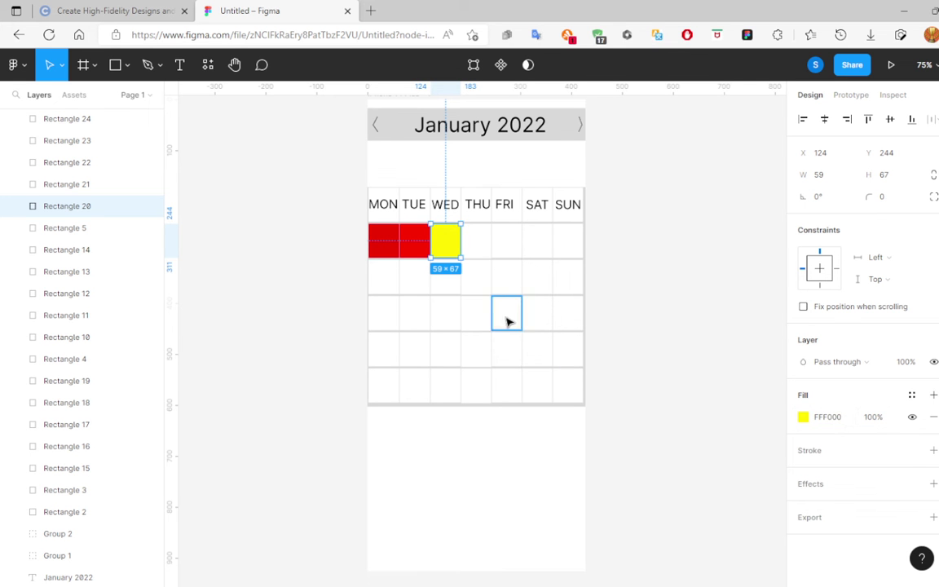
pyautogui.click(414, 249)
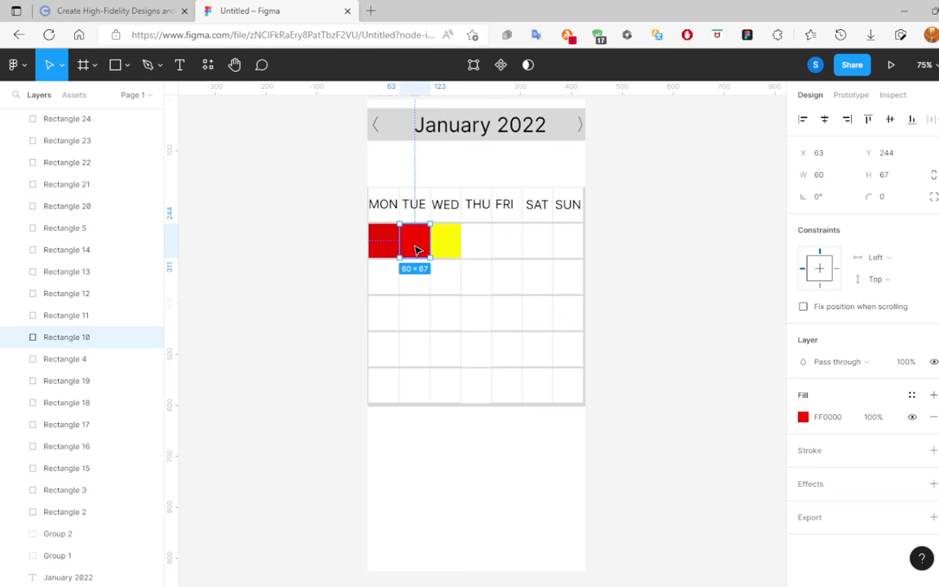
pyautogui.click(383, 247)
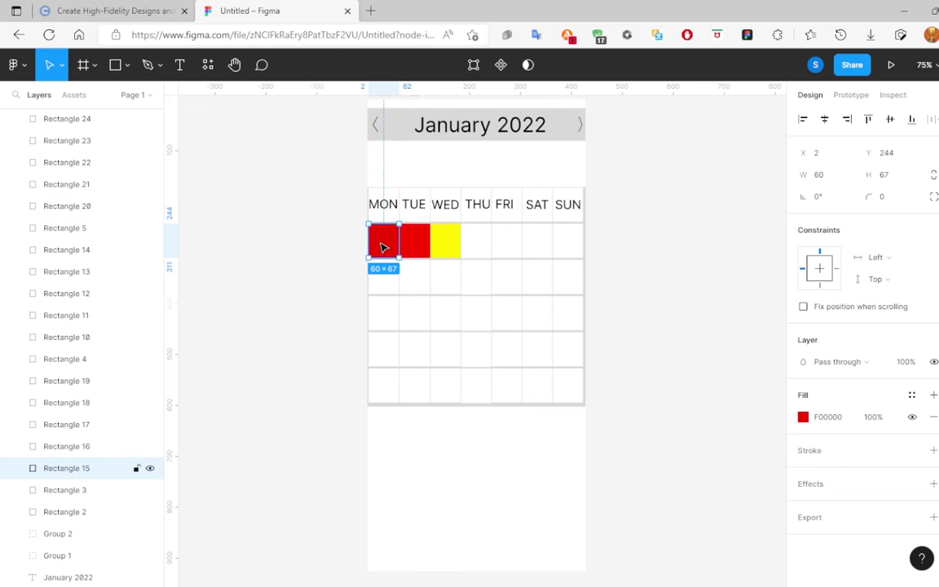
pyautogui.click(416, 244)
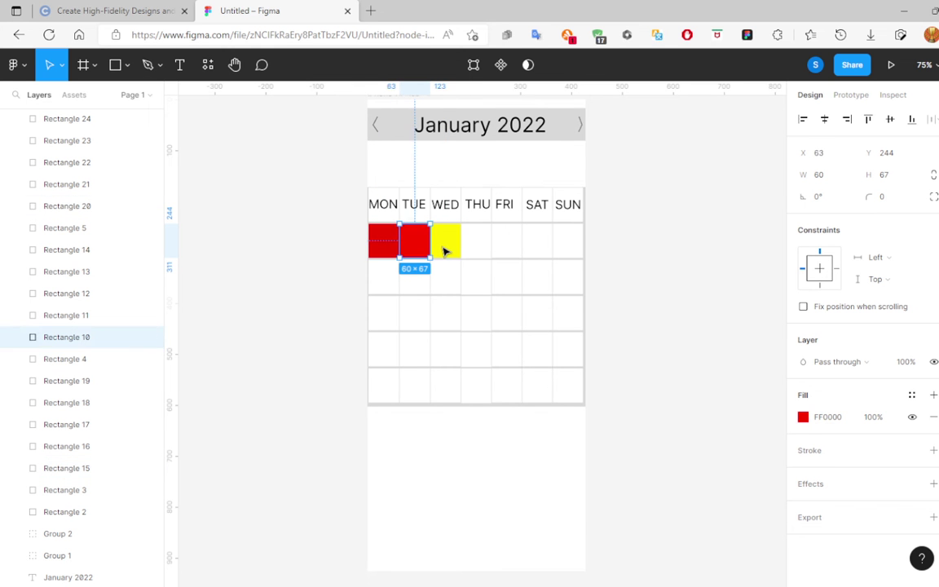
pyautogui.click(447, 251)
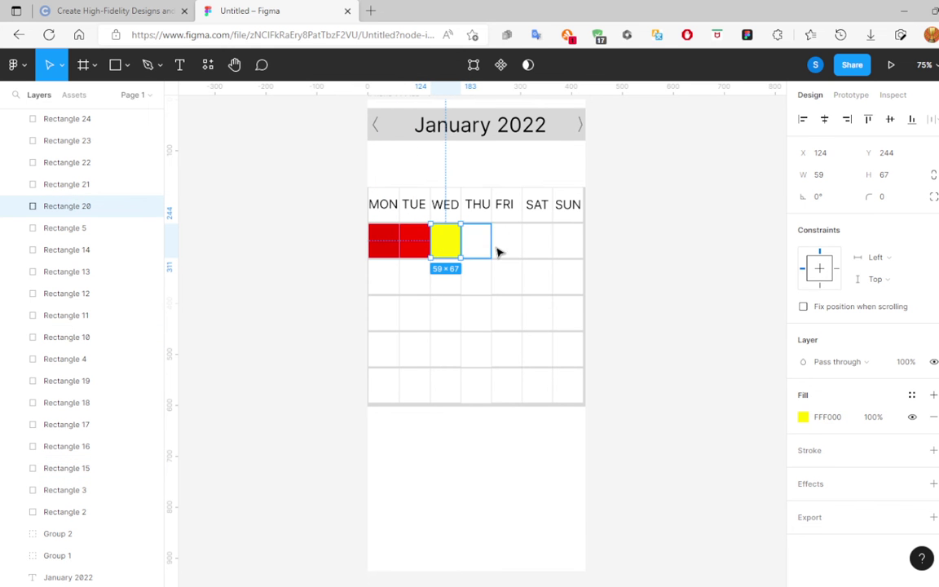
# Fill the THU cell FFFF00 and the FRI cell pale yellow FFFFF0.
pyautogui.click(479, 255)
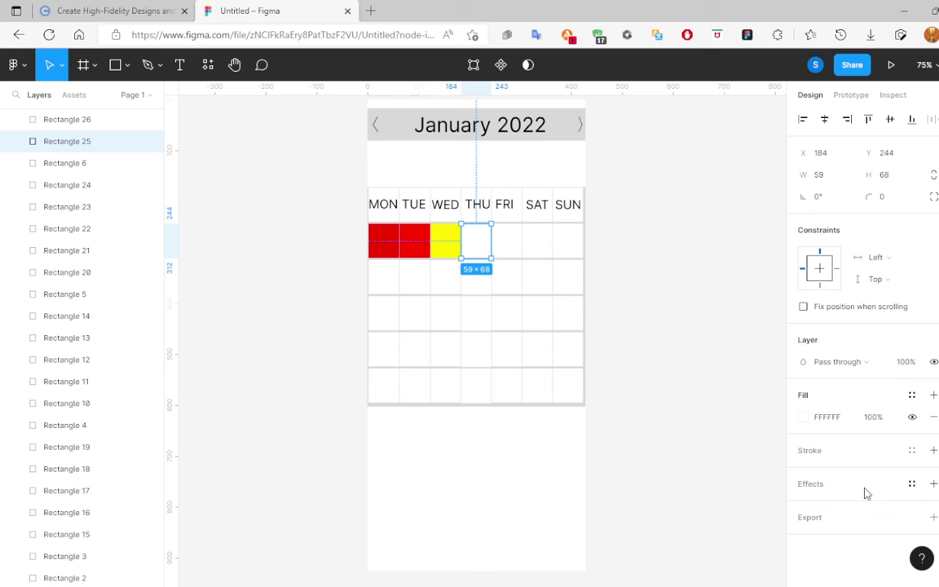
pyautogui.click(826, 420)
pyautogui.write('FF')
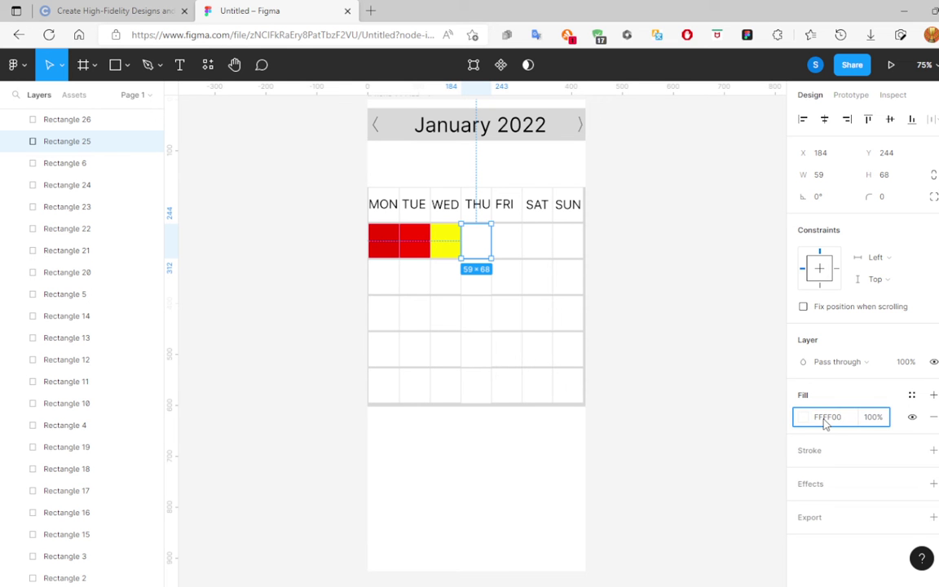
pyautogui.press('Return')
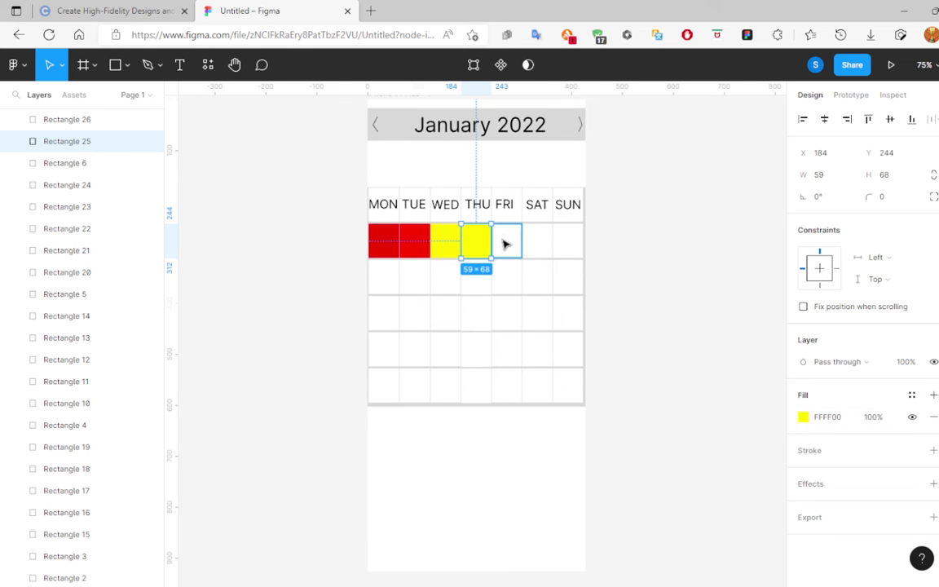
pyautogui.click(506, 244)
pyautogui.click(826, 420)
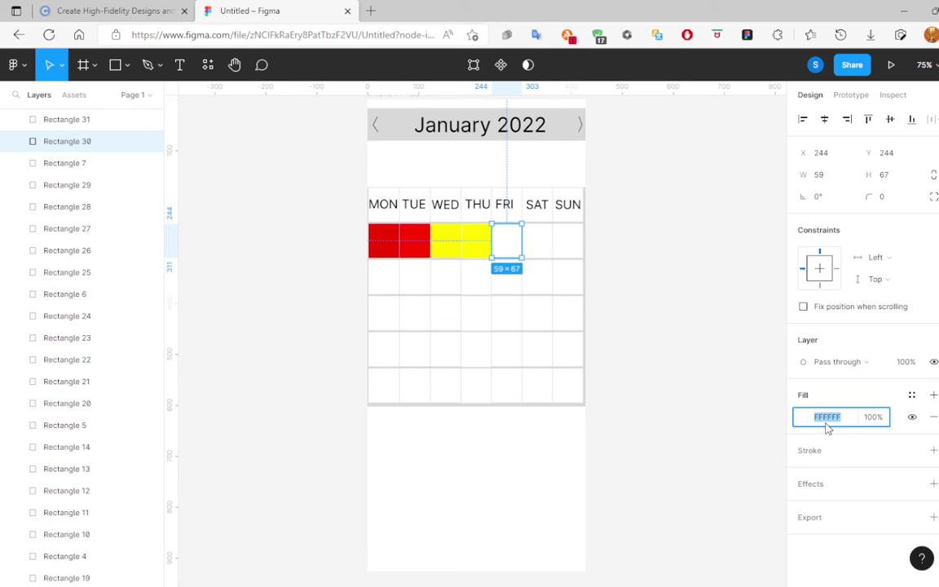
pyautogui.write('F')
pyautogui.press('Return')
# Give the first-row SAT cell a white FFFFFF fill, then deselect.
pyautogui.click(537, 253)
pyautogui.moveTo(532, 245); pyautogui.dragTo(536, 248)
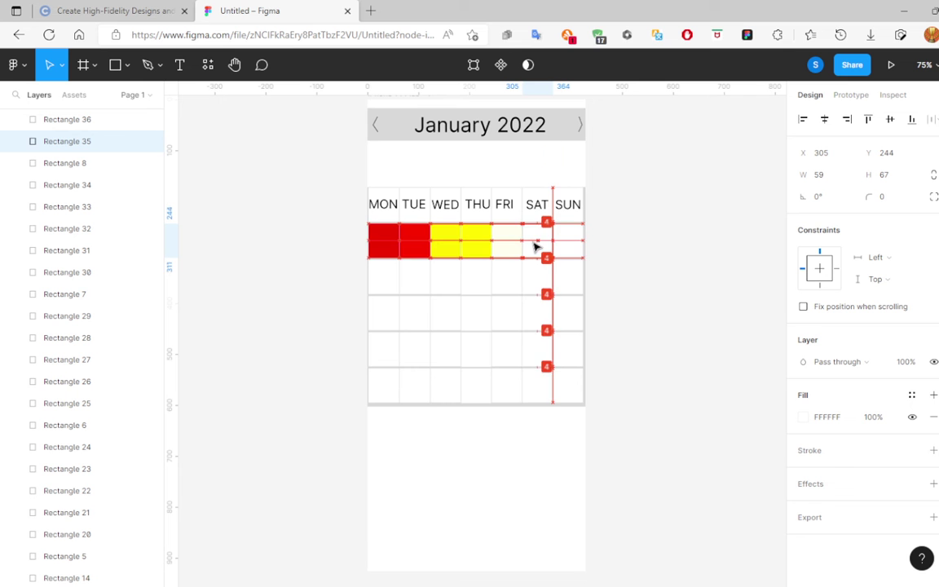
pyautogui.moveTo(537, 247); pyautogui.dragTo(538, 247)
pyautogui.click(831, 425)
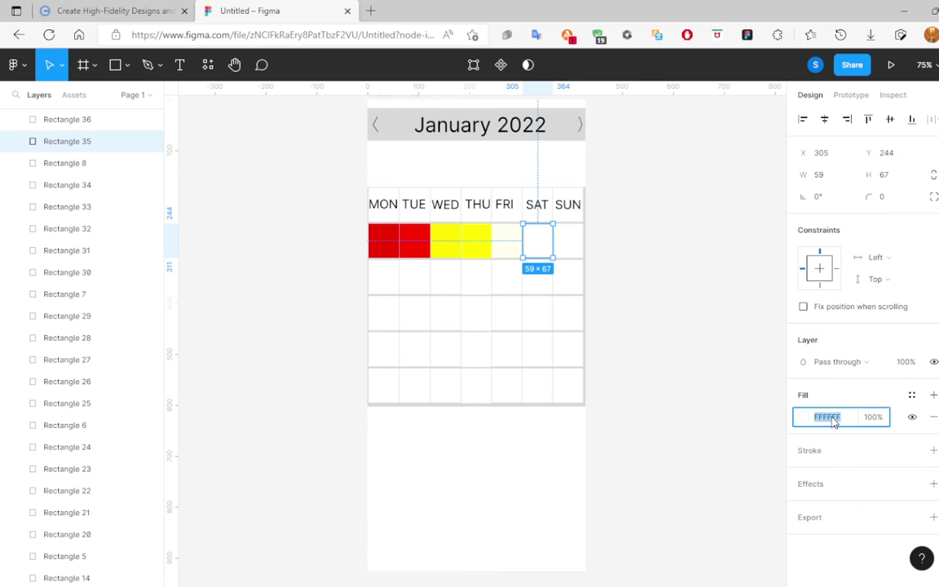
pyautogui.write('FFFF')
pyautogui.press('Return')
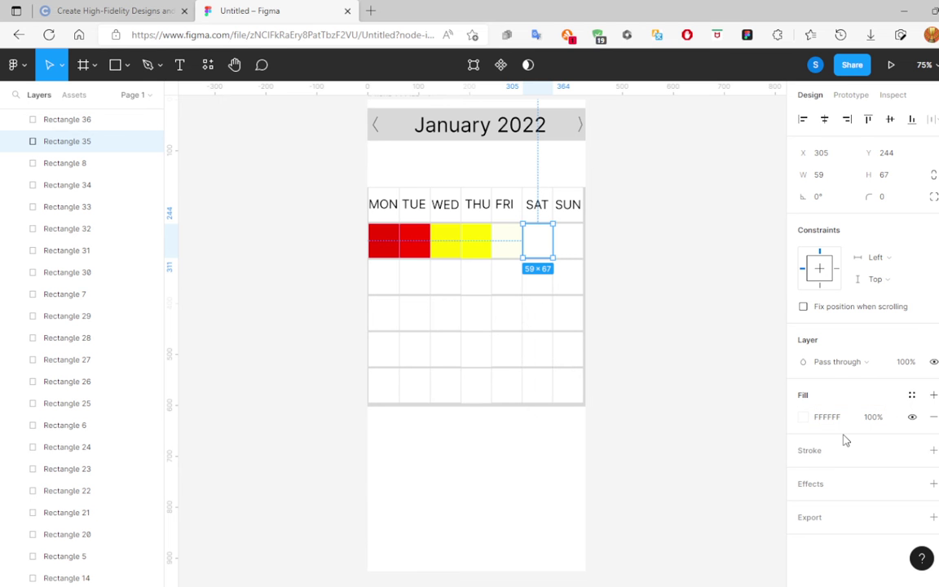
pyautogui.click(639, 392)
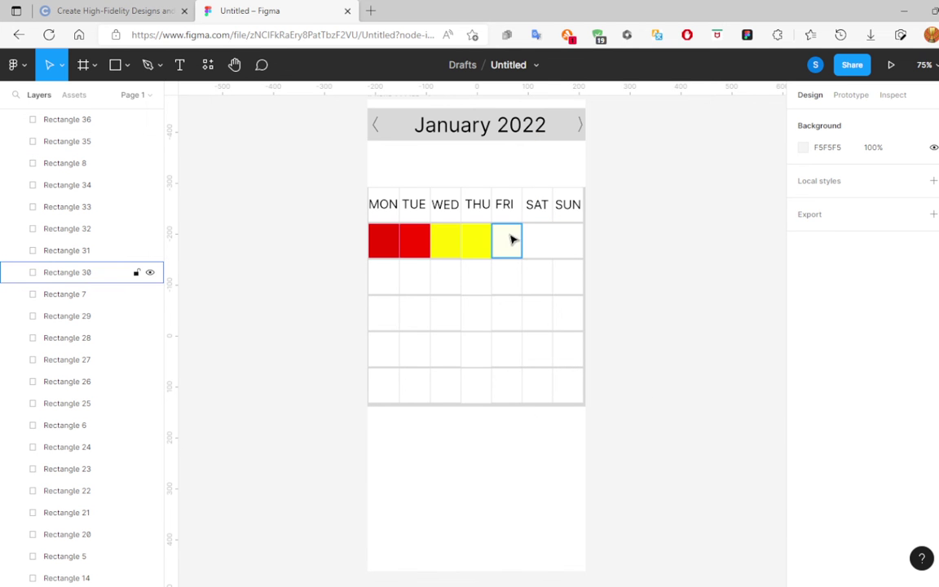
# Change the first-week WED cell from yellow to red.
pyautogui.click(388, 247)
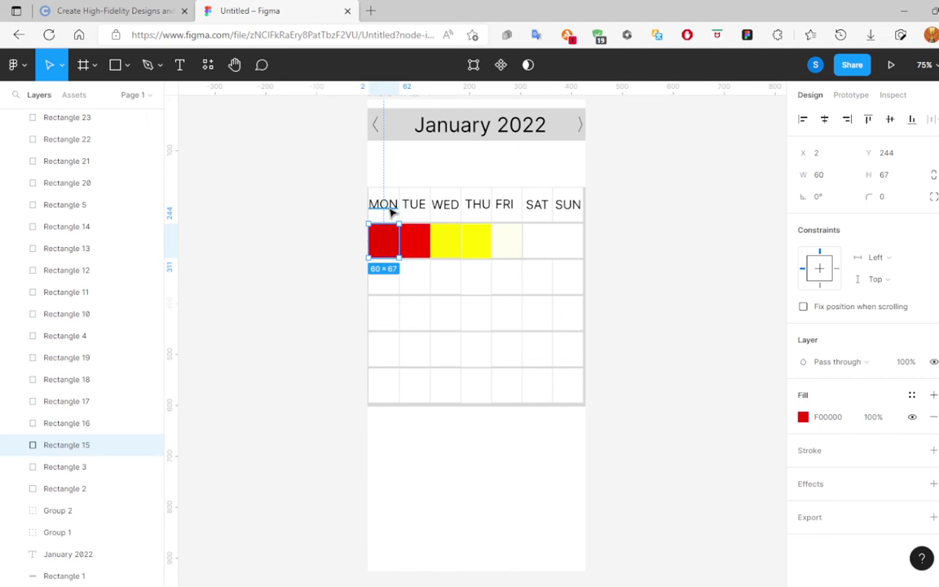
pyautogui.click(421, 254)
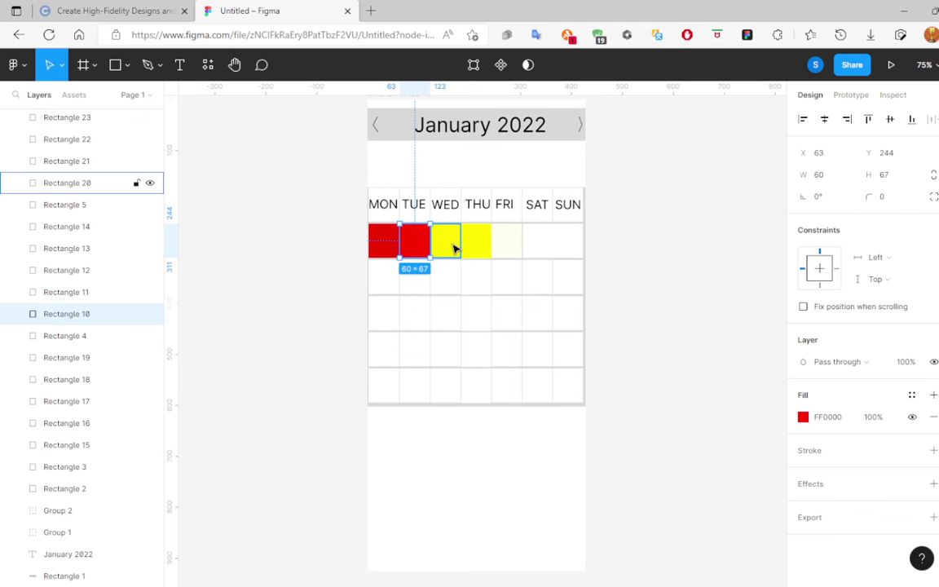
pyautogui.click(453, 250)
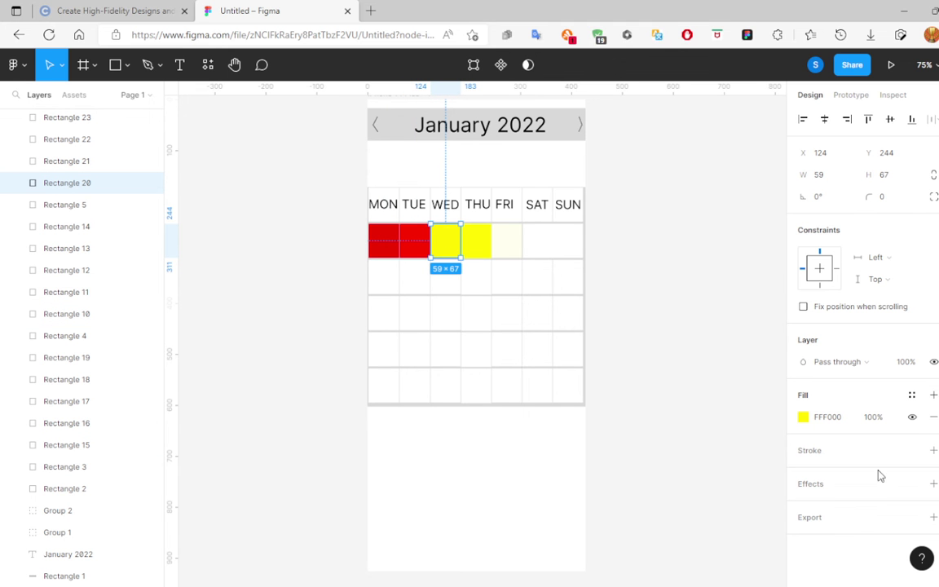
pyautogui.click(833, 419)
pyautogui.write('FE')
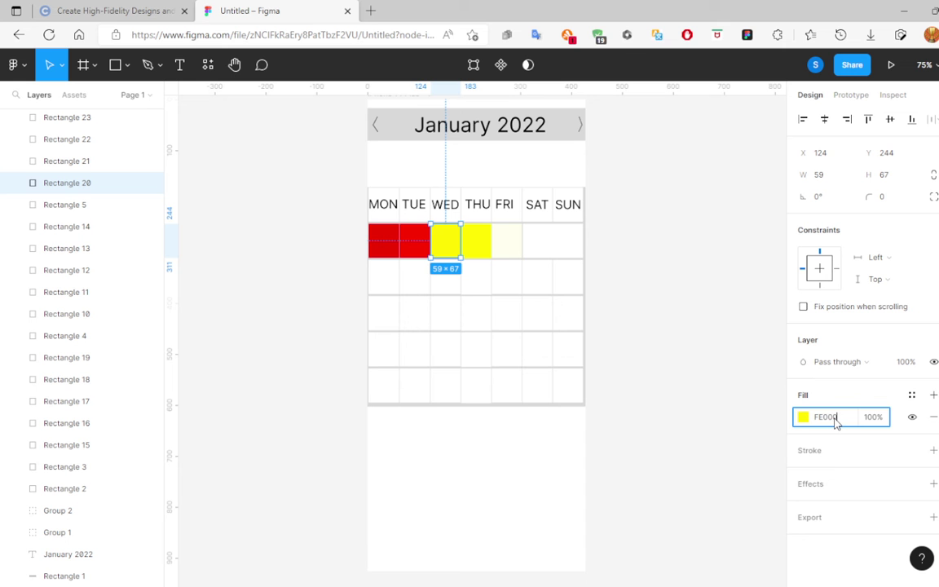
pyautogui.write('00')
pyautogui.press('Return')
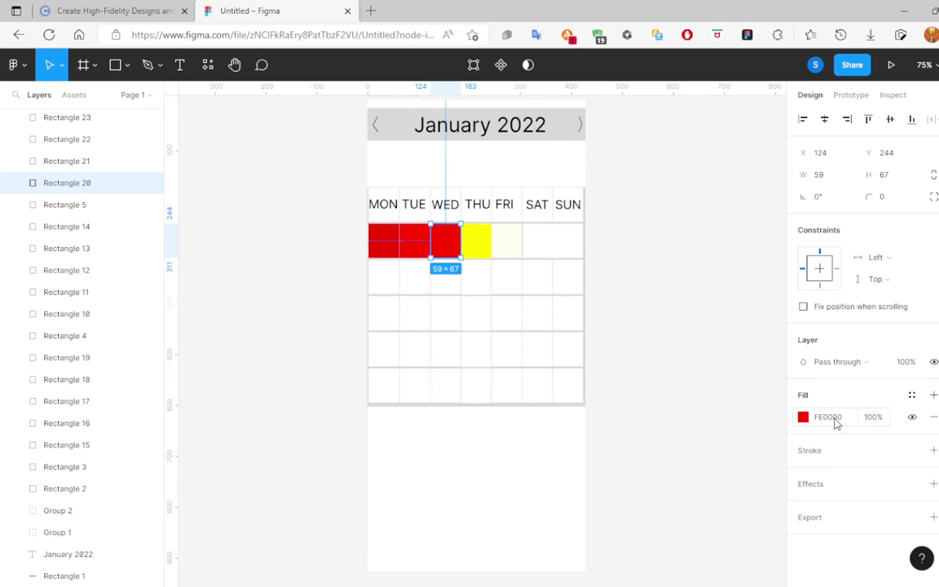
# Change the first-week THU cell from yellow to red.
pyautogui.click(491, 244)
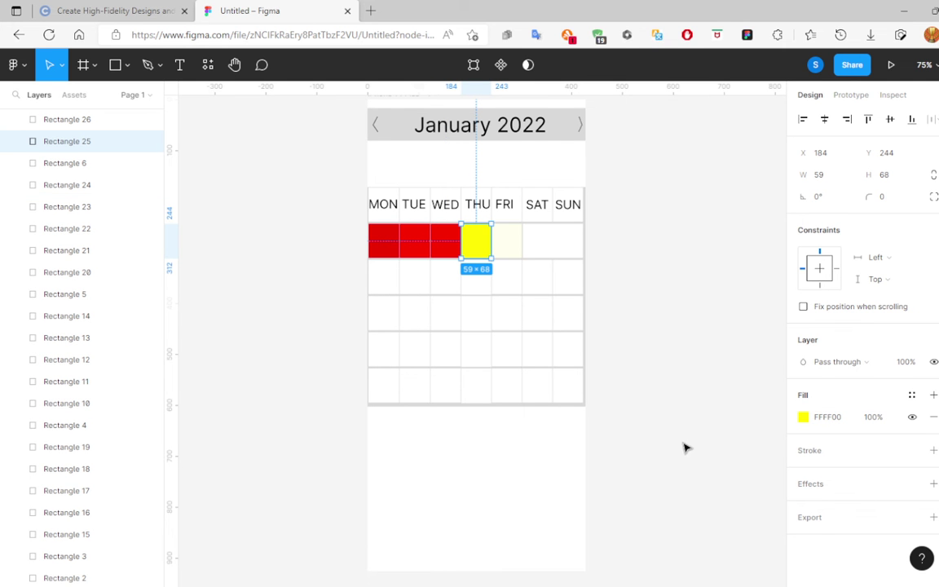
pyautogui.click(835, 421)
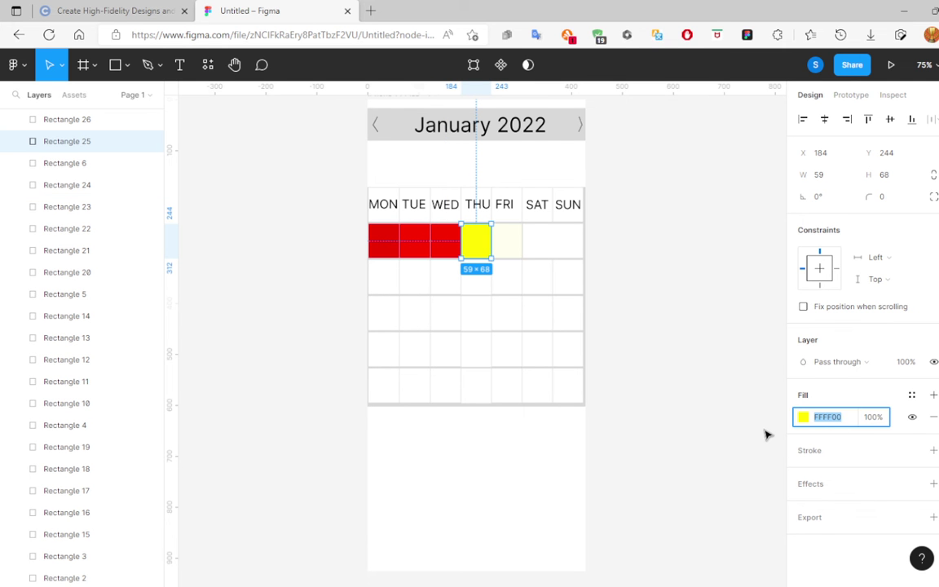
pyautogui.write('F')
pyautogui.click(379, 249)
pyautogui.click(420, 250)
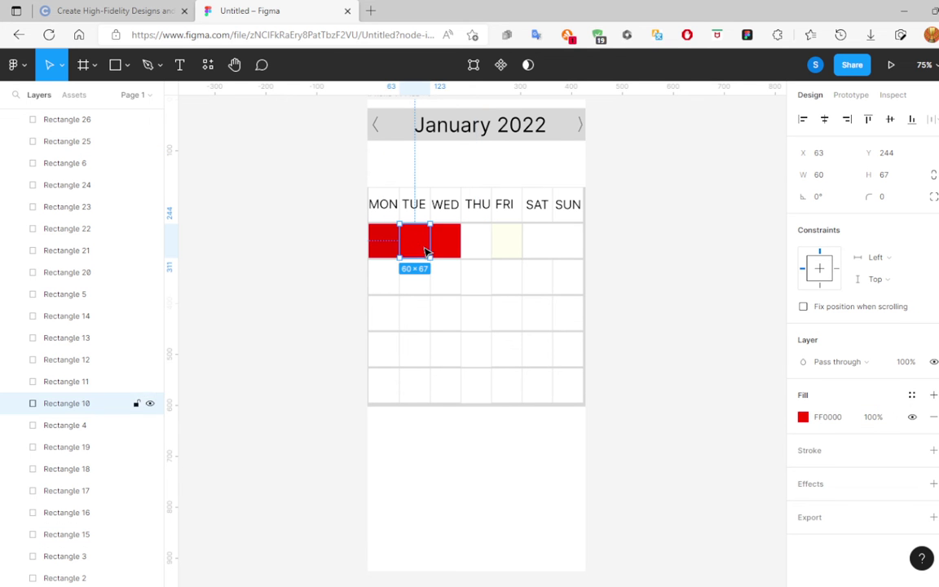
pyautogui.click(447, 250)
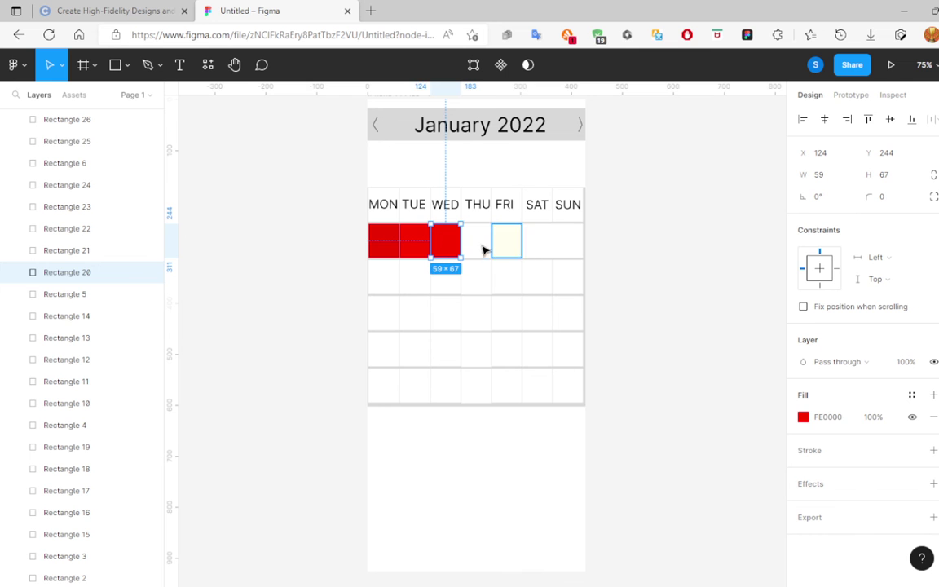
pyautogui.click(482, 247)
pyautogui.click(832, 420)
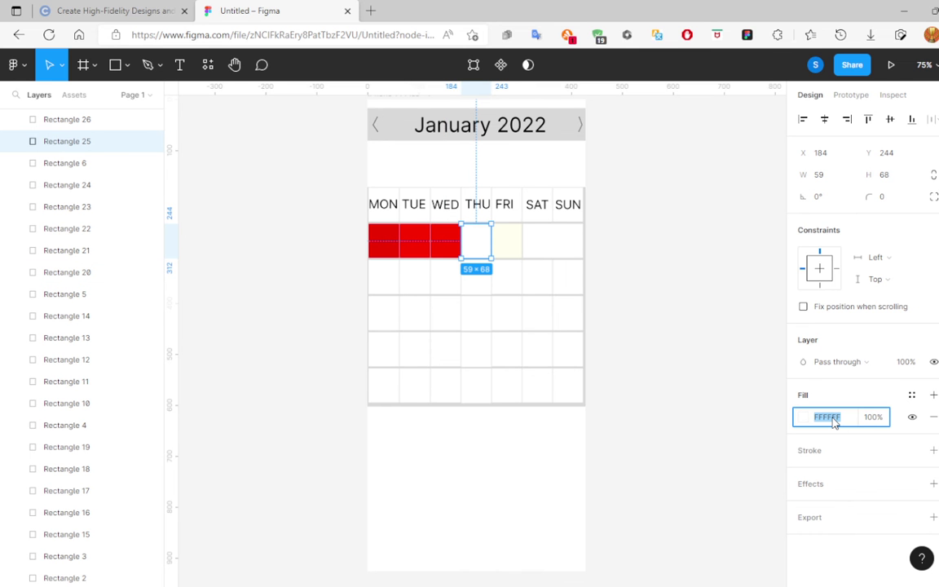
pyautogui.write('FD0000')
pyautogui.press('Return')
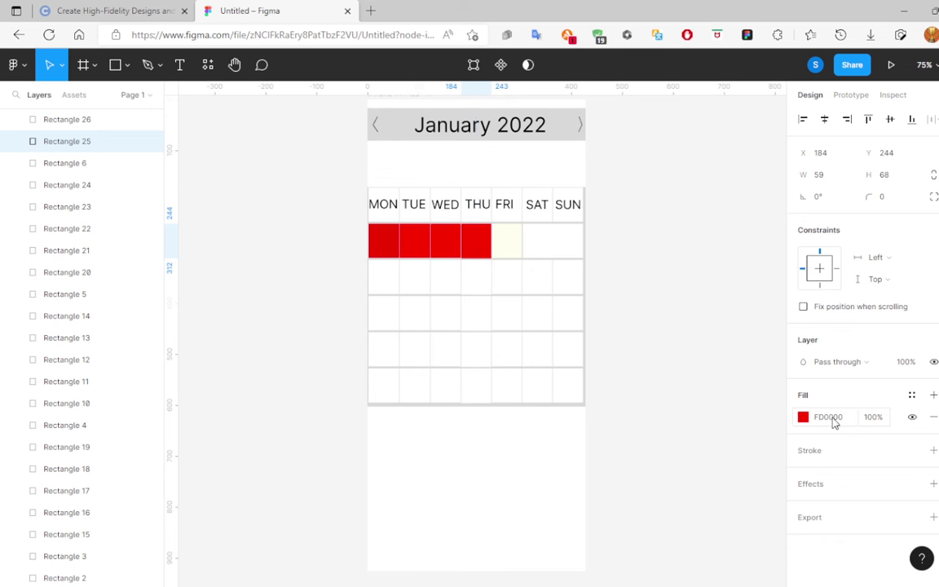
# Fill the FRI cell red with hex F000.
pyautogui.click(507, 244)
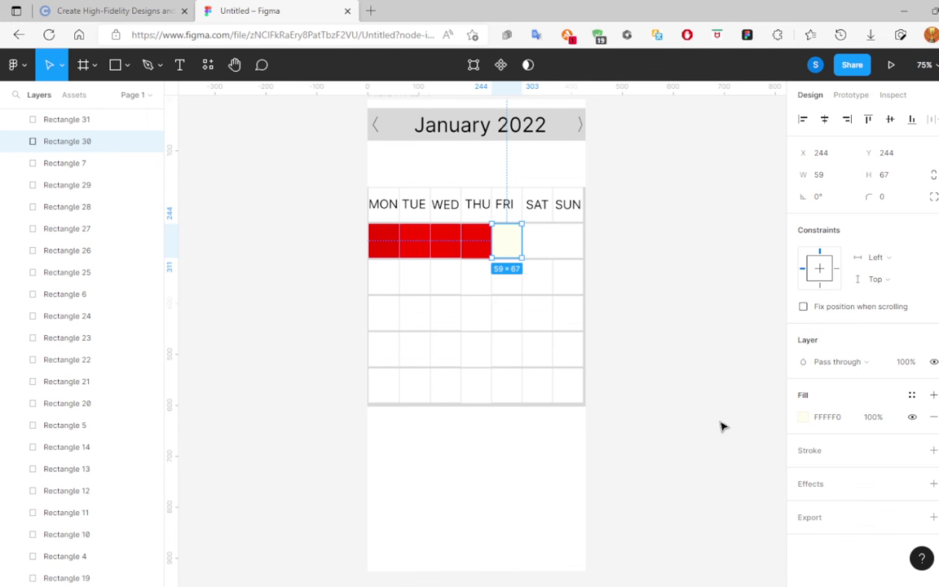
pyautogui.click(830, 417)
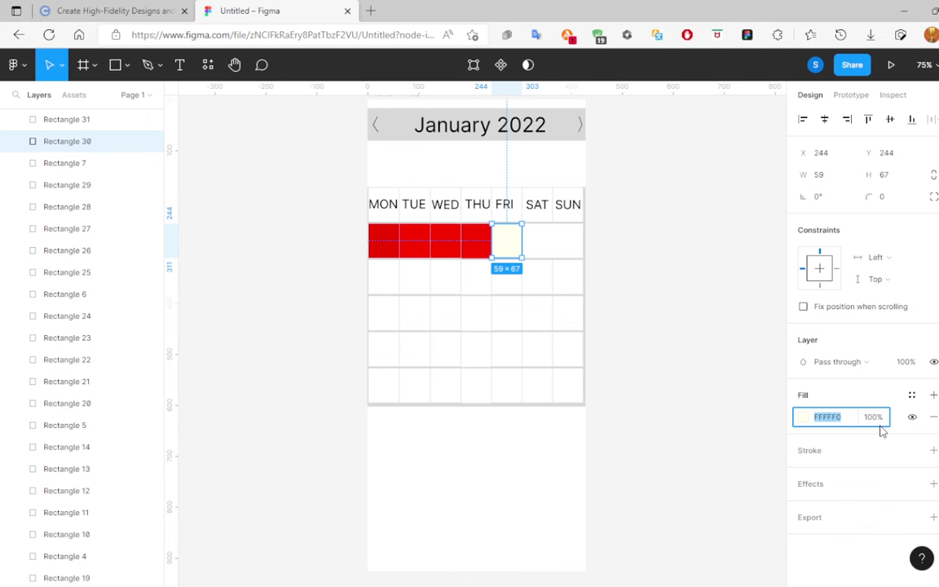
pyautogui.write('FC')
pyautogui.write('0000')
pyautogui.press('Return')
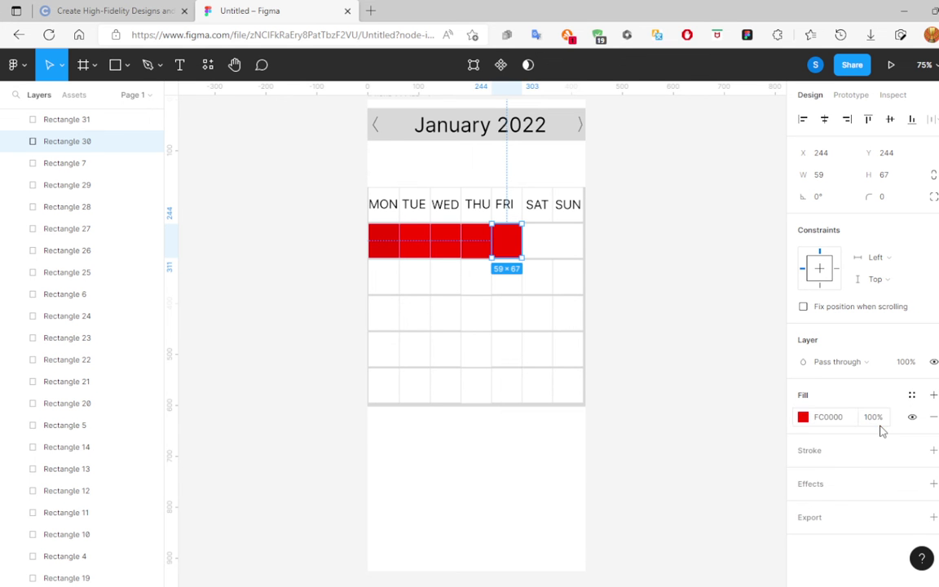
# Fill the SAT cell red FB0000 and the SUN cell red FA0000.
pyautogui.click(534, 243)
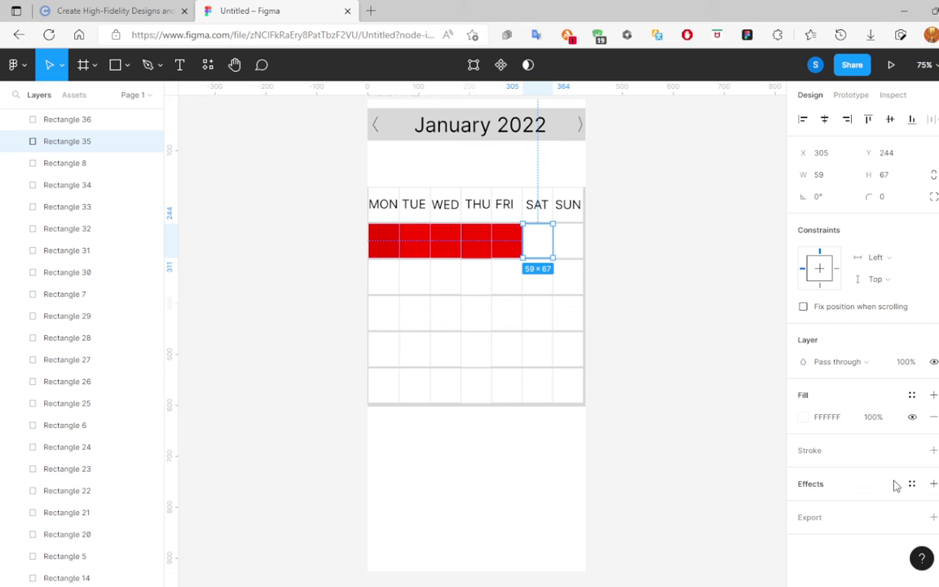
pyautogui.click(844, 420)
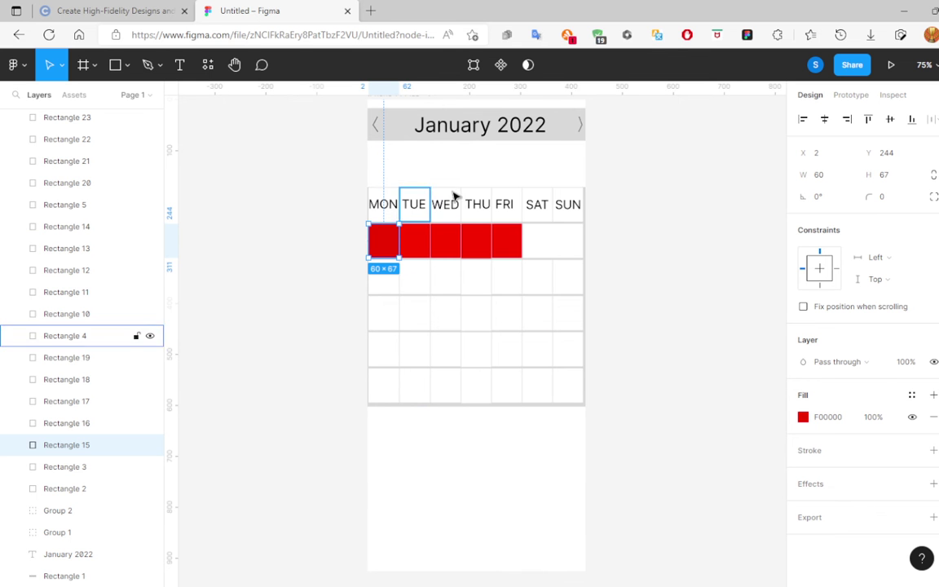
pyautogui.click(544, 243)
pyautogui.click(837, 419)
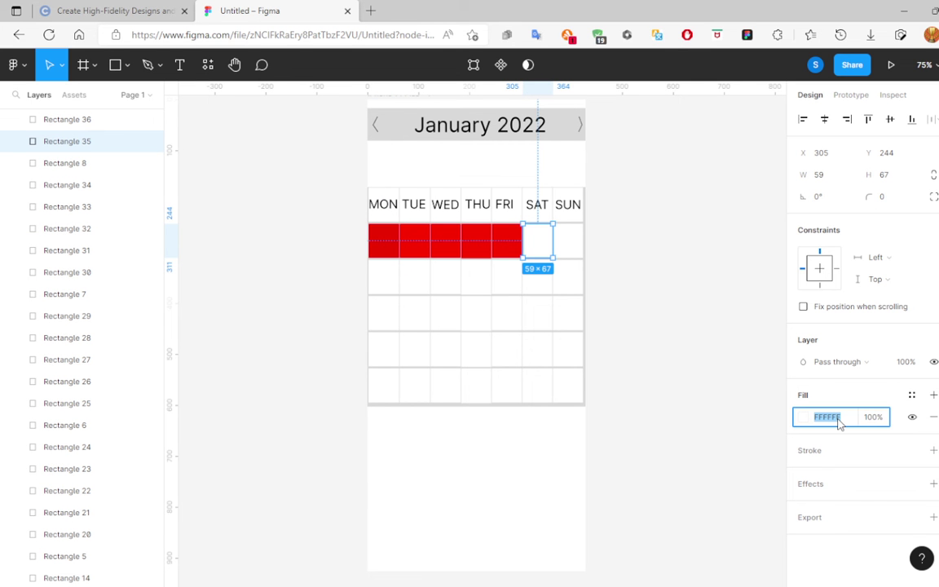
pyautogui.write('FB0000')
pyautogui.press('Return')
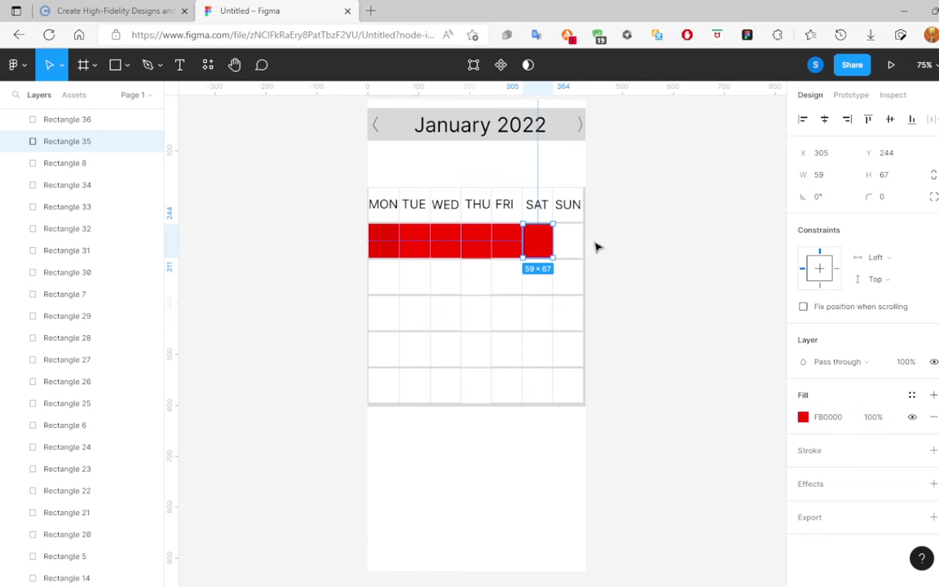
pyautogui.click(570, 243)
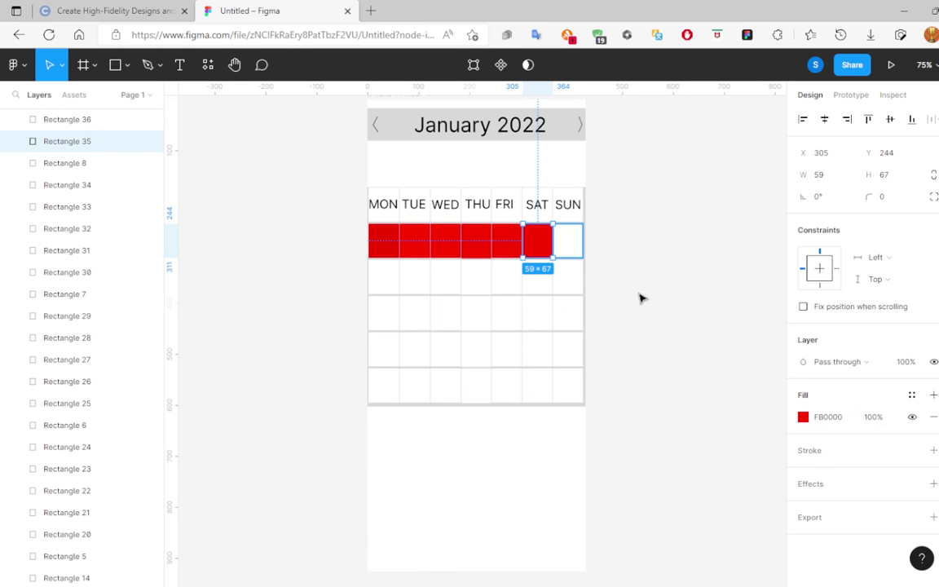
pyautogui.click(825, 418)
pyautogui.write('FA0000')
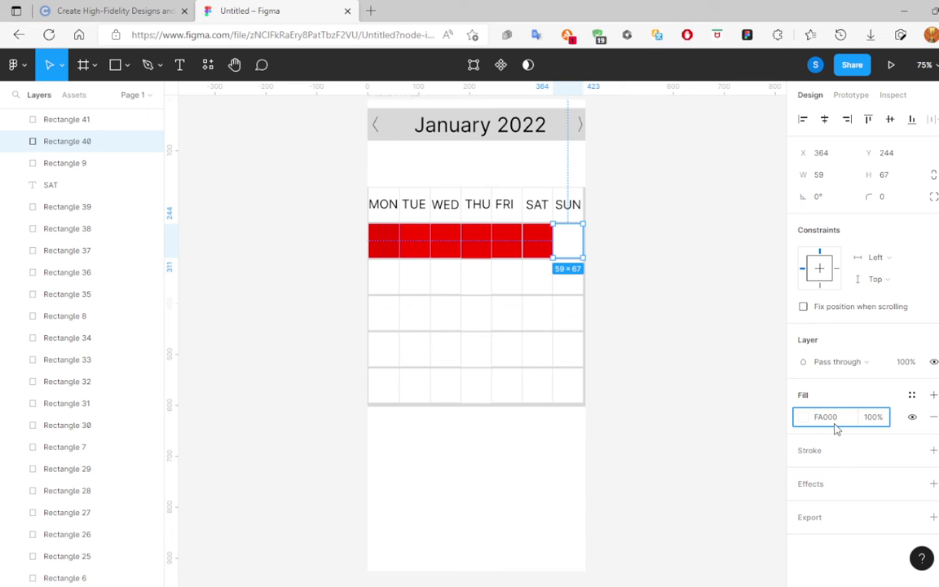
pyautogui.press('Return')
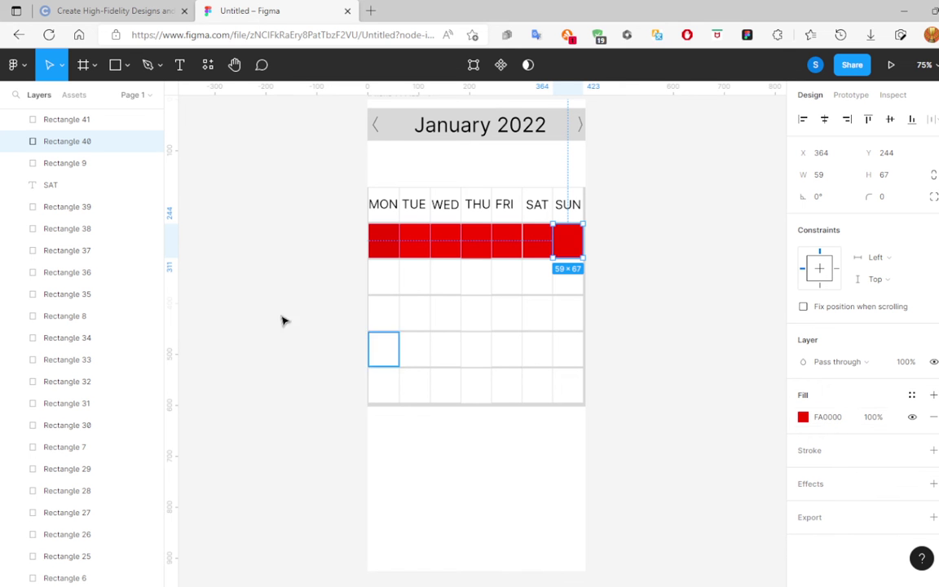
# Inspect the TUE, WED and THU fill values, recommitting THU's red fill.
pyautogui.click(389, 242)
pyautogui.click(416, 247)
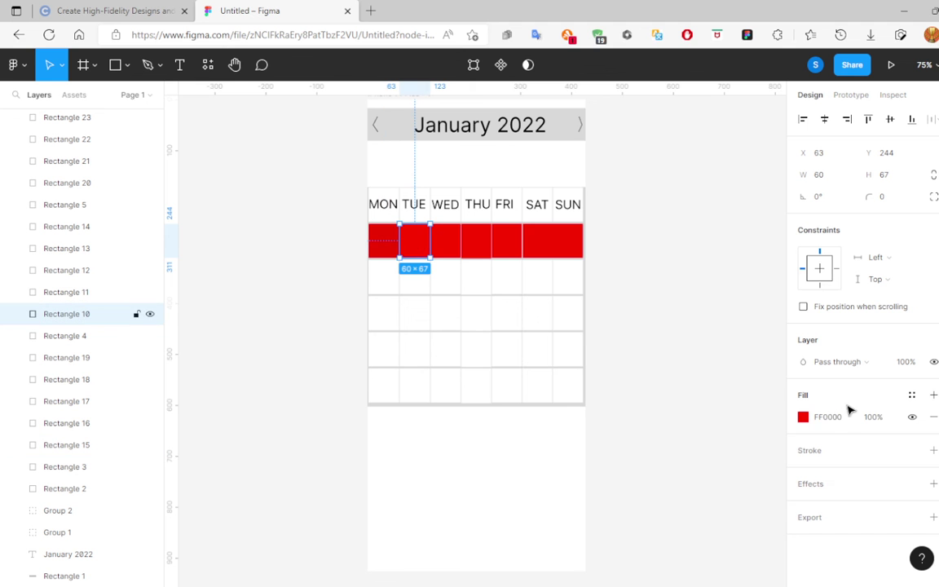
pyautogui.click(824, 419)
pyautogui.click(829, 424)
pyautogui.click(445, 243)
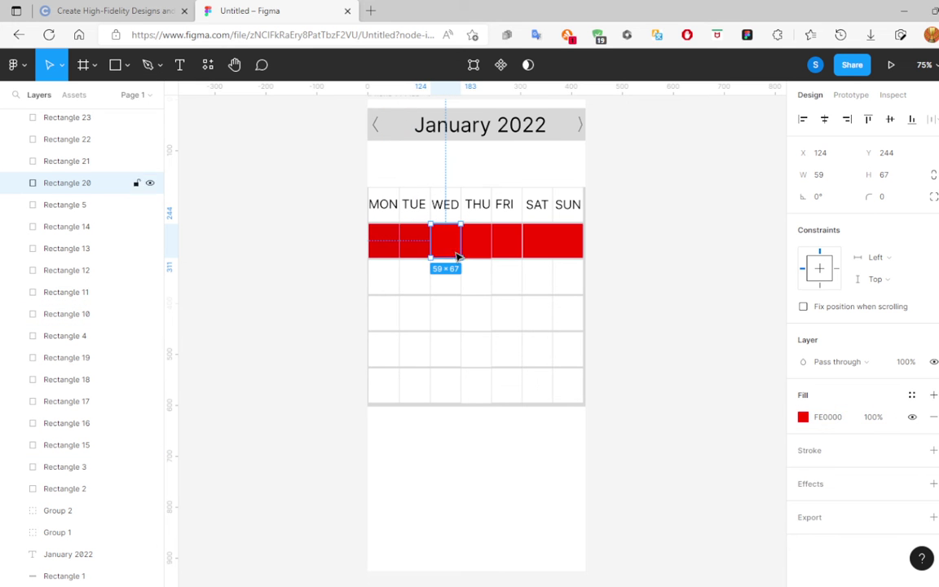
pyautogui.click(815, 423)
pyautogui.click(823, 424)
pyautogui.click(487, 248)
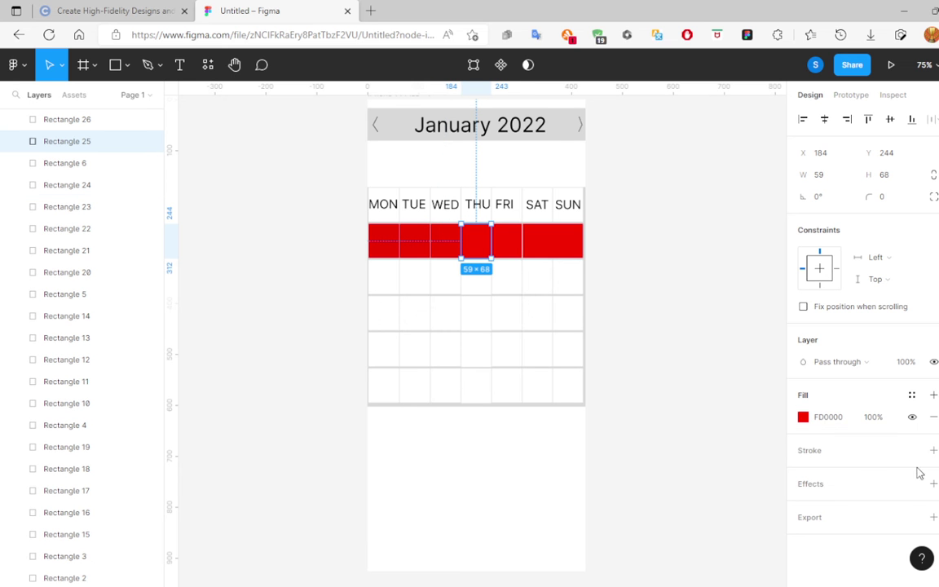
pyautogui.click(830, 423)
pyautogui.write('6')
pyautogui.press('Return')
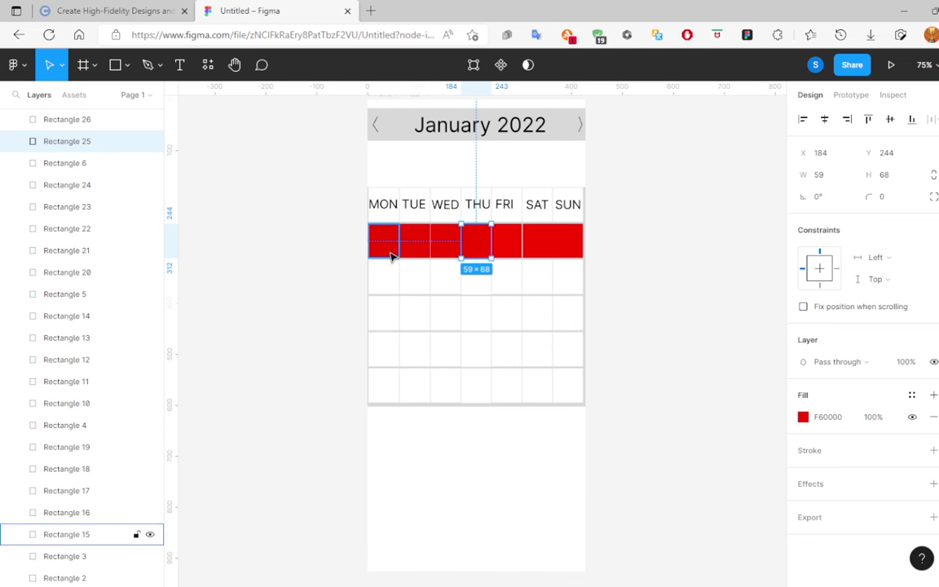
# Make the TUE cell green (00F000) and the WED cell near-black (000F00).
pyautogui.click(414, 244)
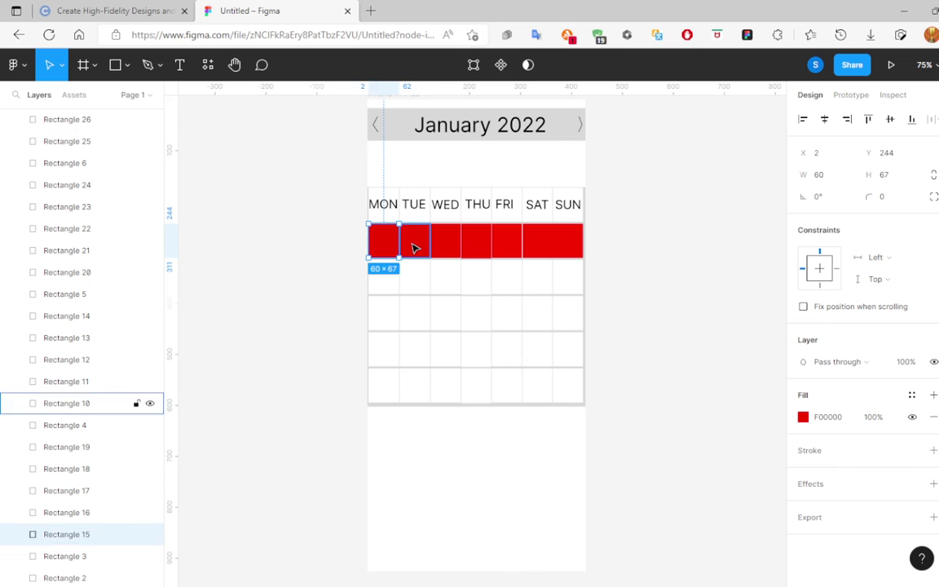
pyautogui.click(821, 417)
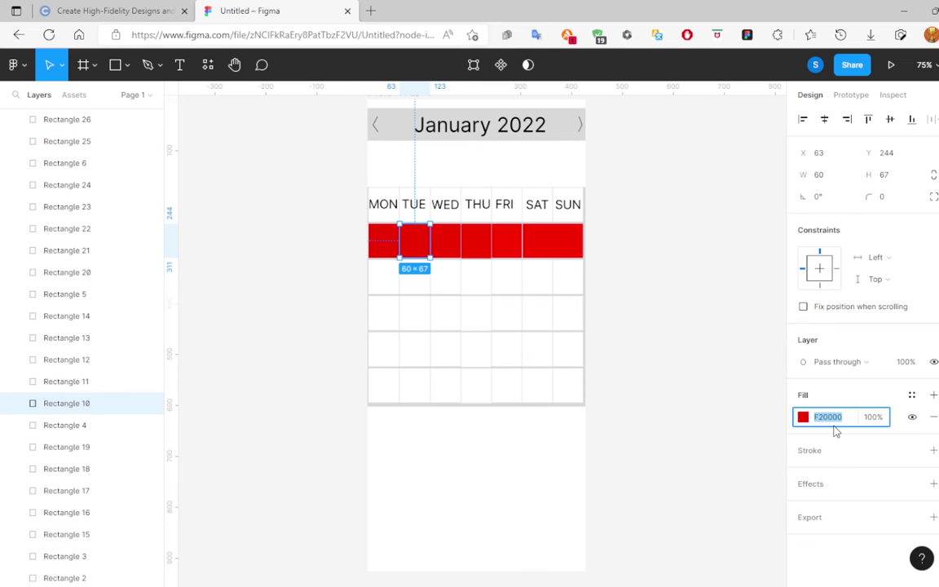
pyautogui.write('00')
pyautogui.press('Return')
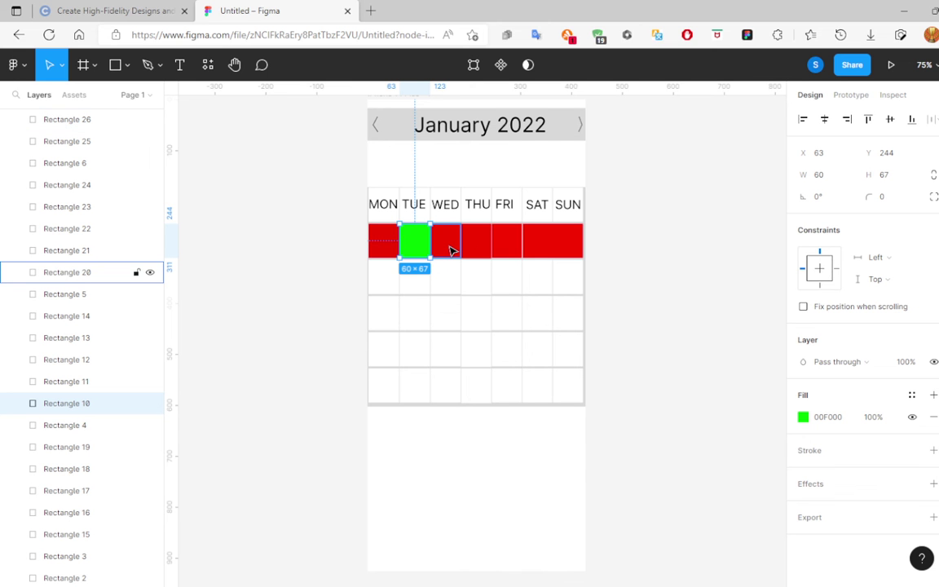
pyautogui.click(452, 251)
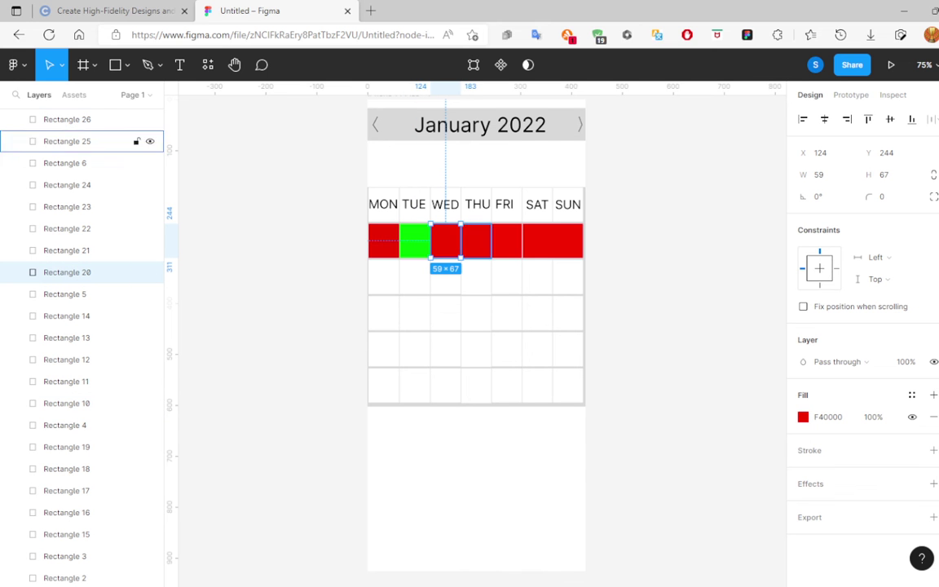
pyautogui.click(827, 418)
pyautogui.write('00')
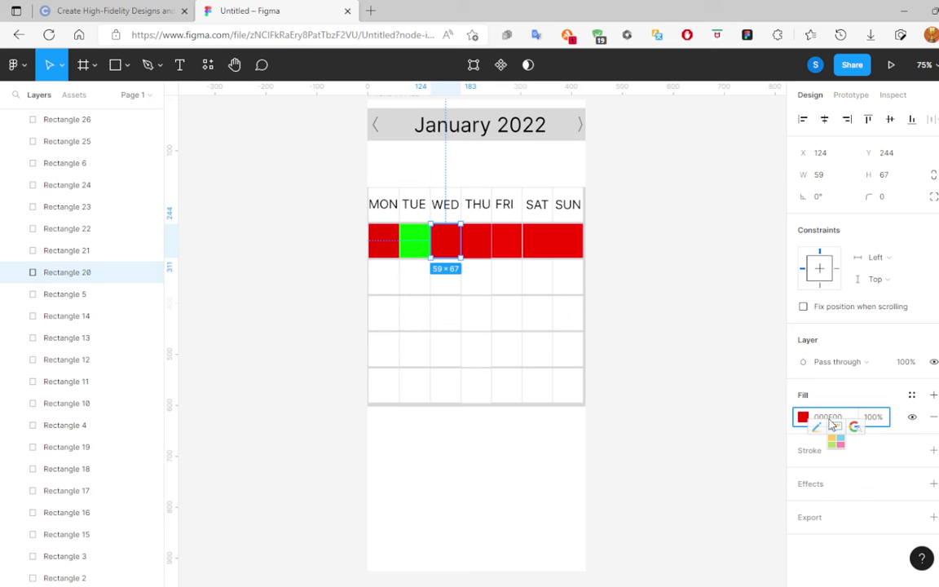
pyautogui.press('Return')
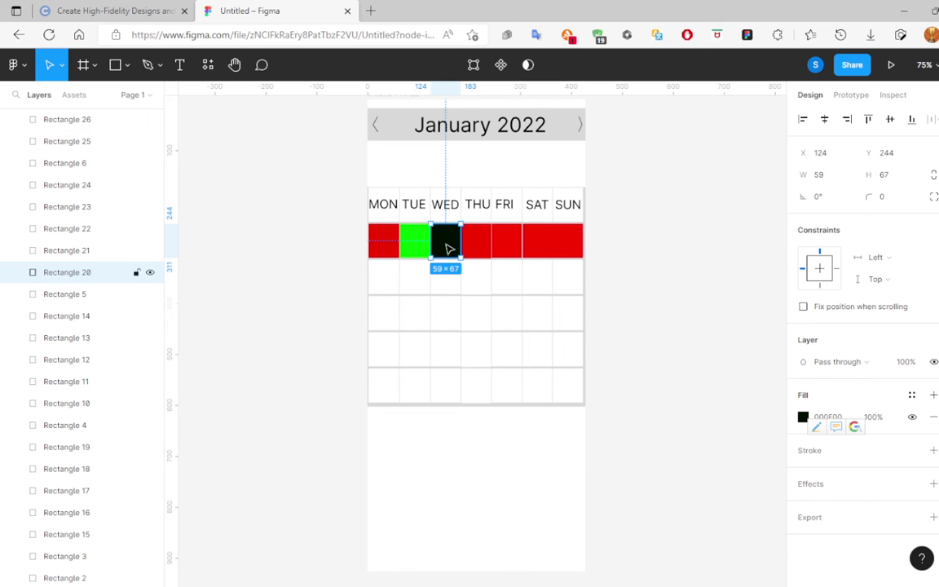
# Make the THU cell blue (0000F0) and nudge the SAT cell one pixel left.
pyautogui.click(475, 244)
pyautogui.click(838, 418)
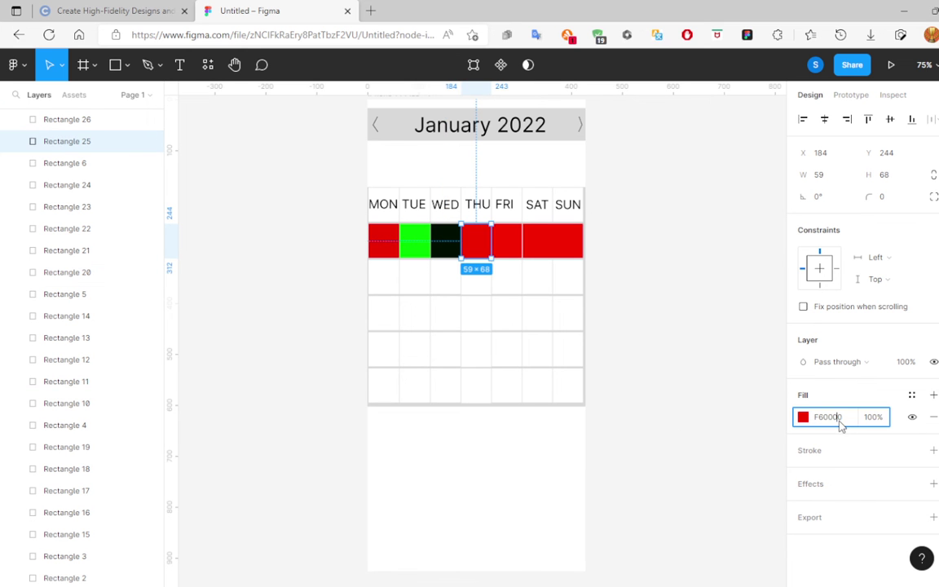
pyautogui.write('000')
pyautogui.press('Return')
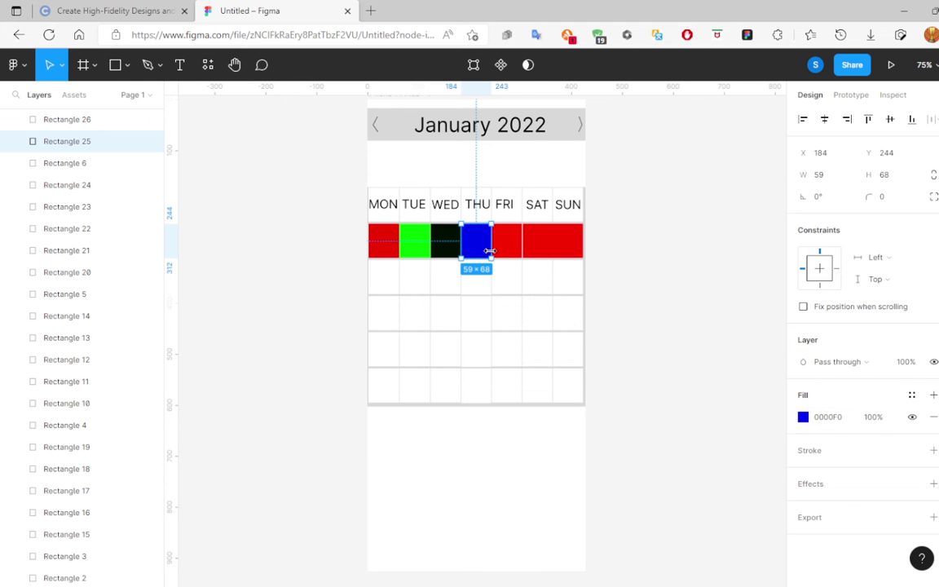
pyautogui.click(508, 243)
pyautogui.click(540, 250)
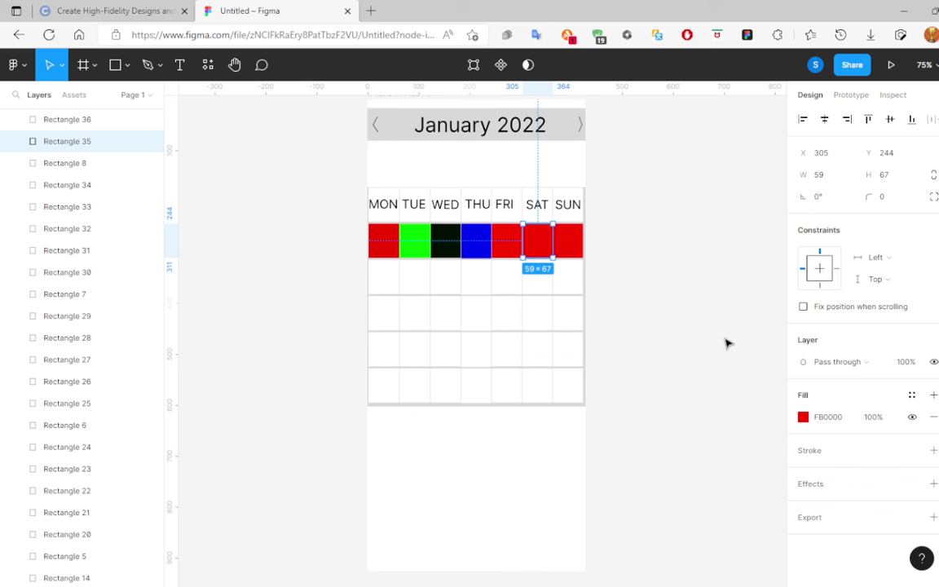
pyautogui.press('Left')
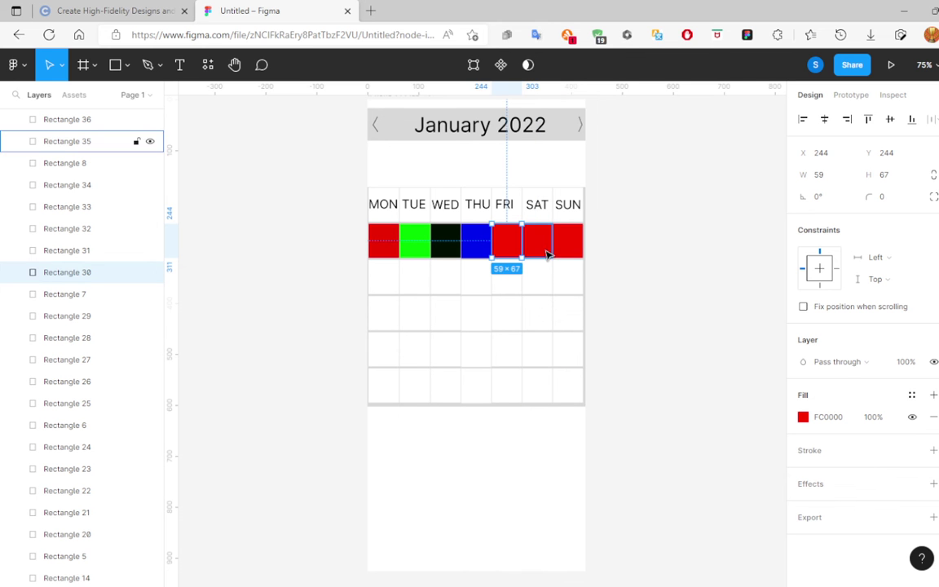
pyautogui.click(447, 244)
# Recolour the WED cell to a saturated yellow-green, starting from 00FF00.
pyautogui.click(803, 417)
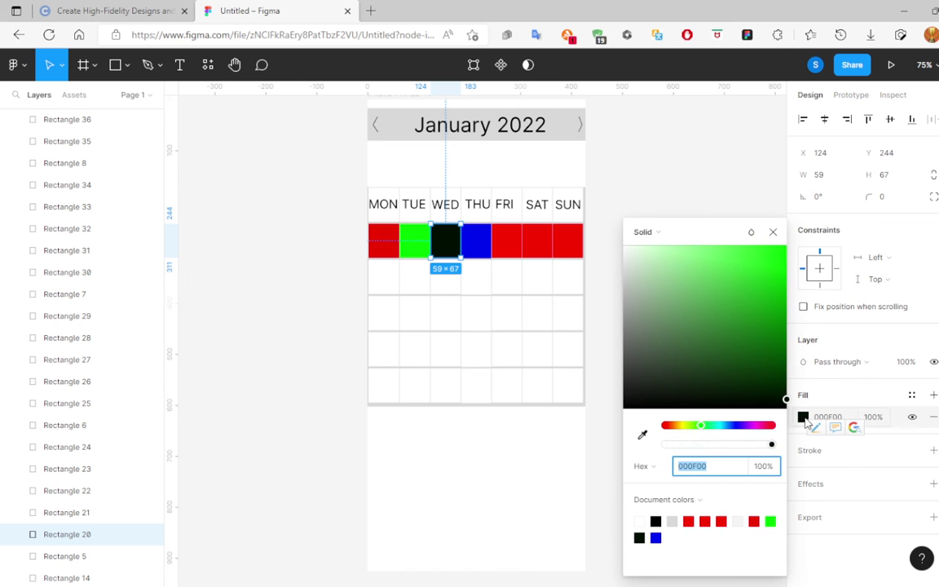
pyautogui.write('00FF00')
pyautogui.press('Return')
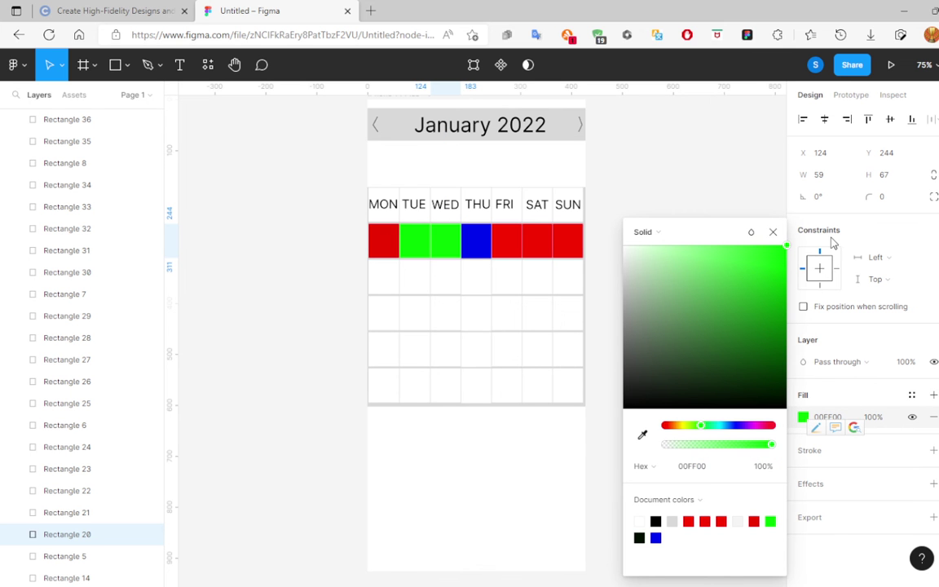
pyautogui.moveTo(762, 245)
pyautogui.mouseDown()
pyautogui.moveTo(699, 249)
pyautogui.moveTo(728, 258)
pyautogui.moveTo(705, 260)
pyautogui.mouseUp()
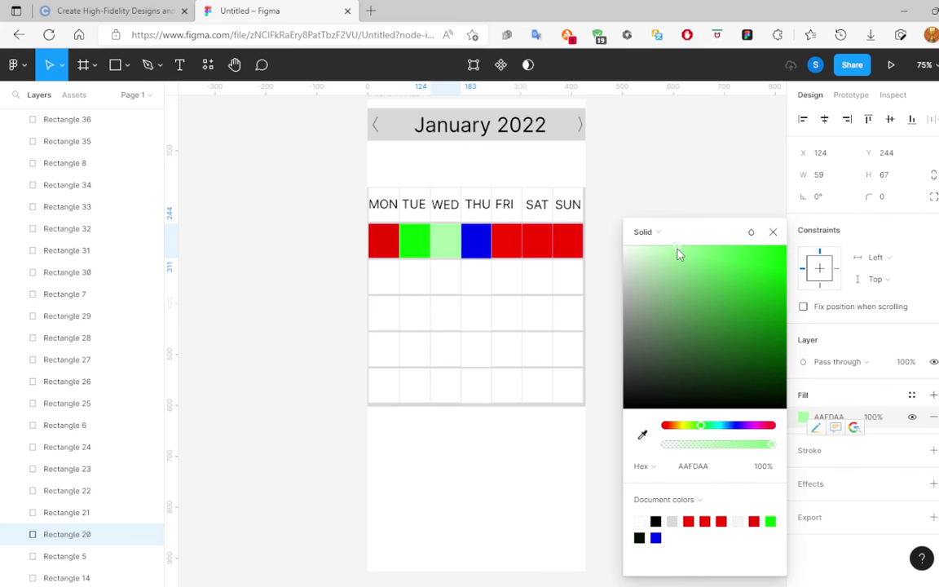
pyautogui.moveTo(706, 260); pyautogui.dragTo(570, 222)
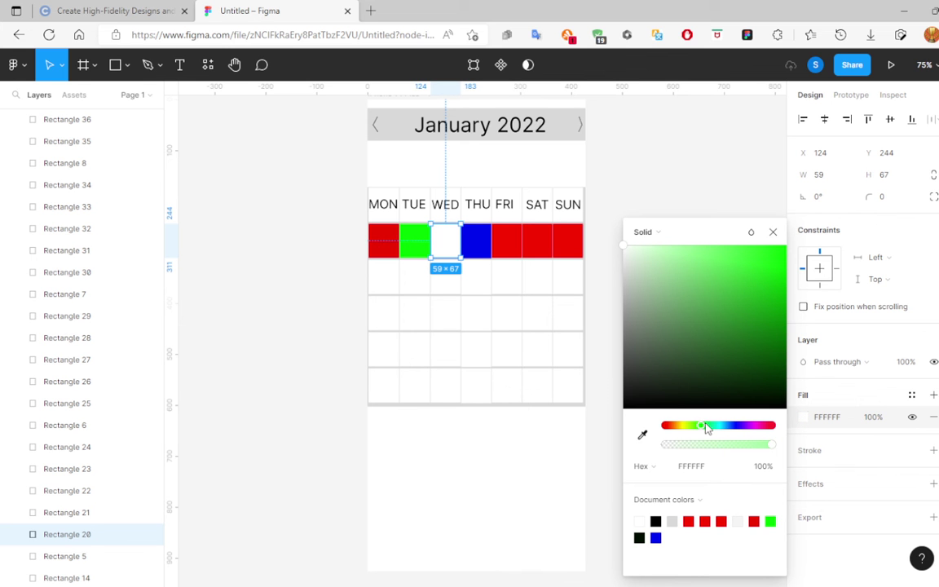
pyautogui.moveTo(701, 429); pyautogui.dragTo(688, 430)
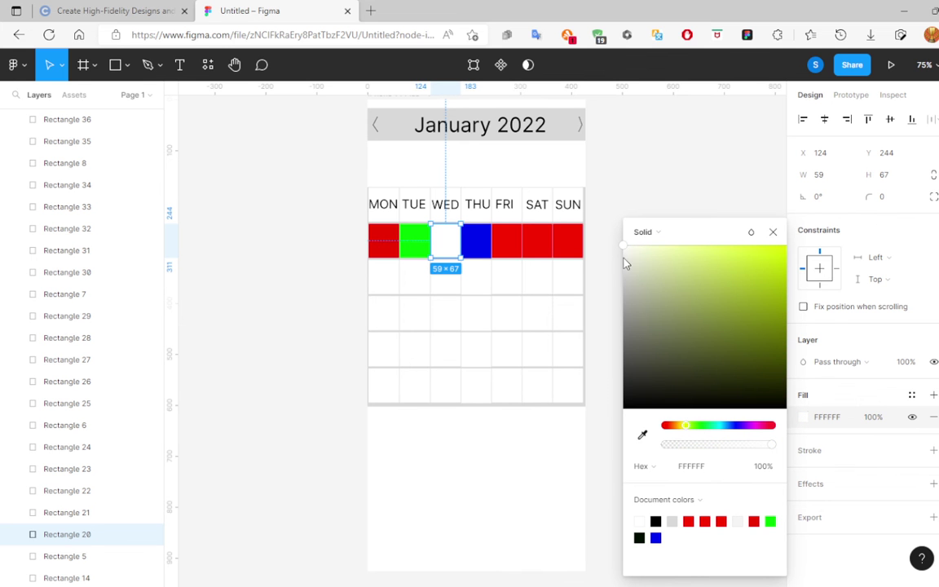
pyautogui.moveTo(624, 246); pyautogui.dragTo(856, 247)
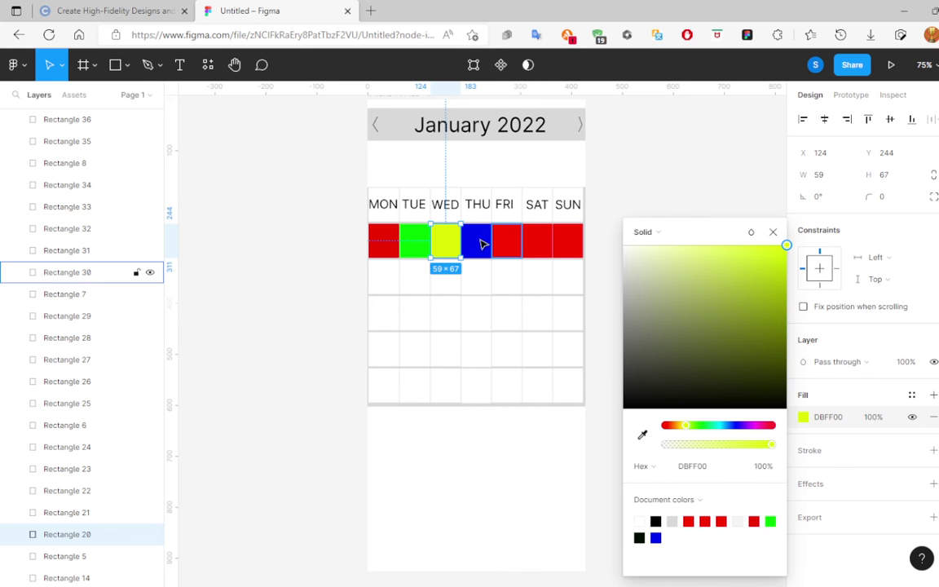
# Change the FRI cell to cyan and the SAT cell to purple.
pyautogui.click(512, 247)
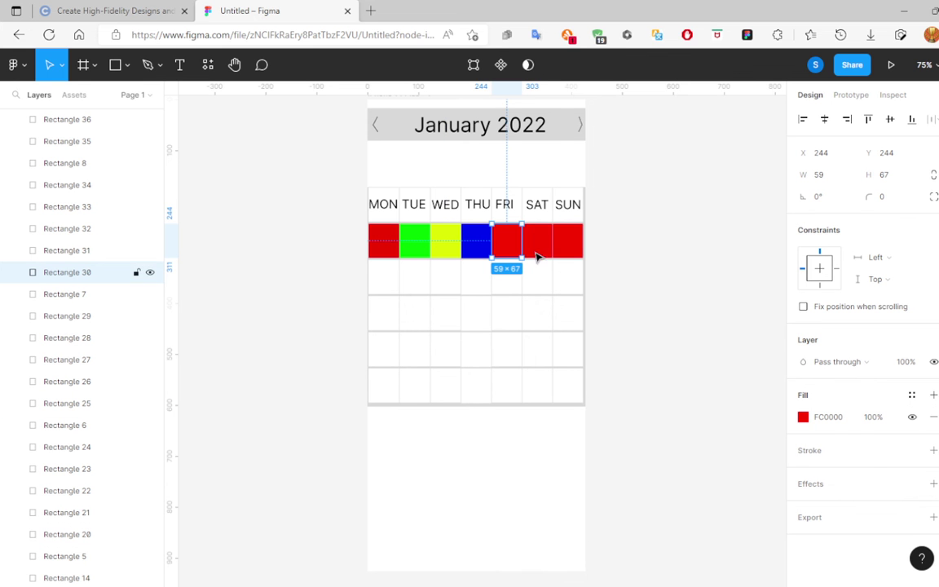
pyautogui.click(804, 417)
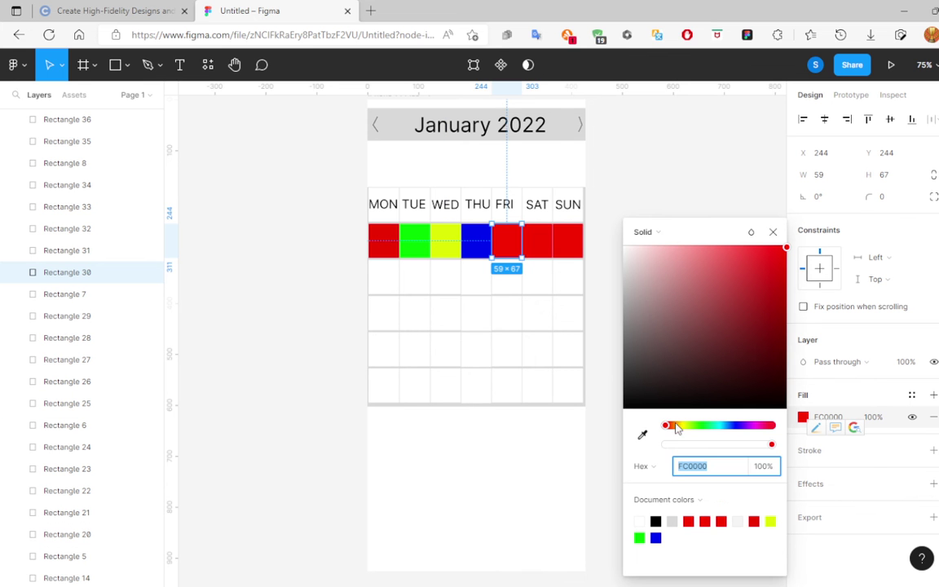
pyautogui.click(720, 425)
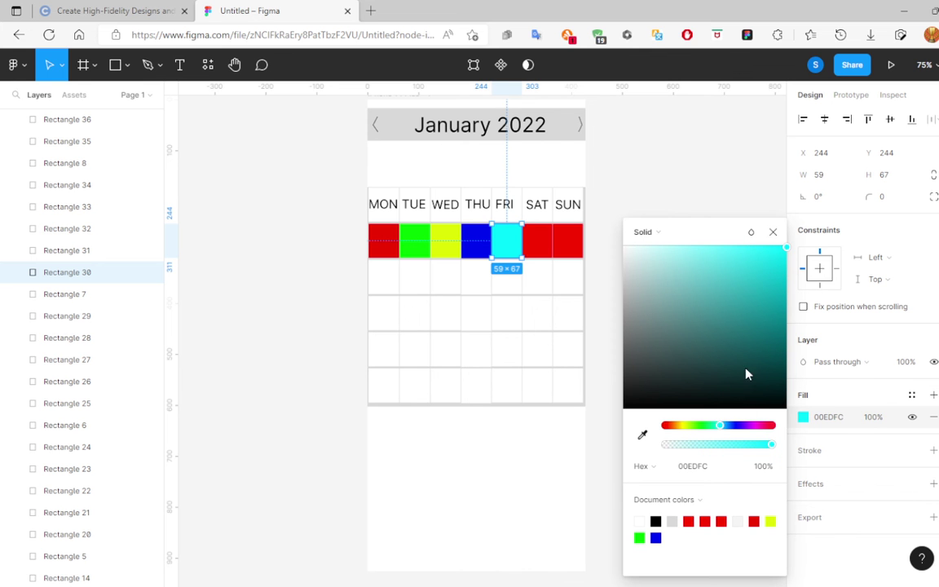
pyautogui.click(538, 245)
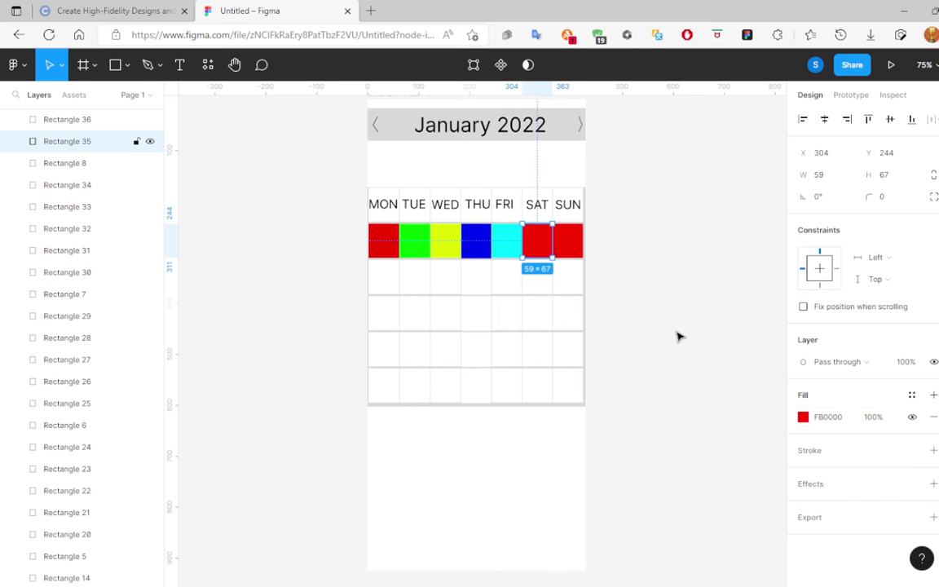
pyautogui.click(803, 417)
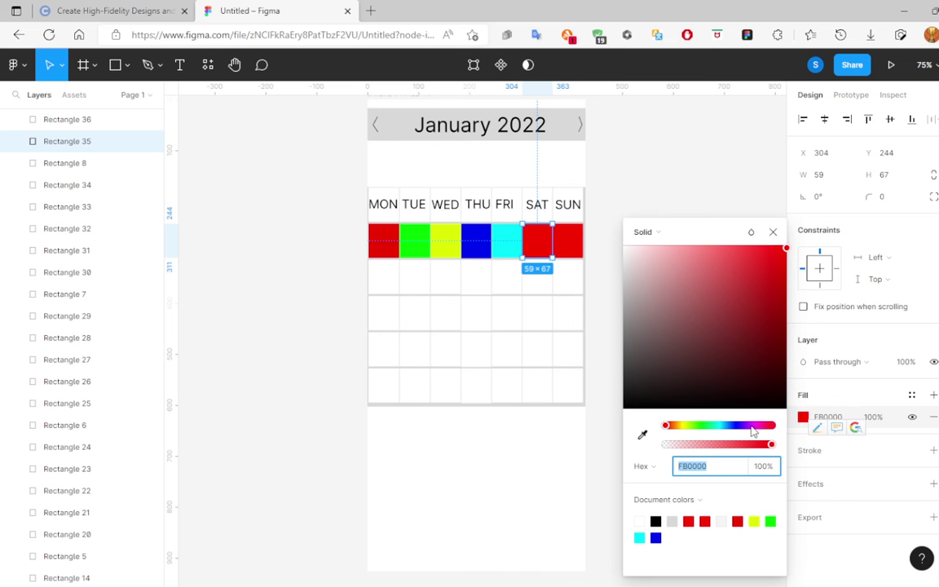
pyautogui.click(751, 425)
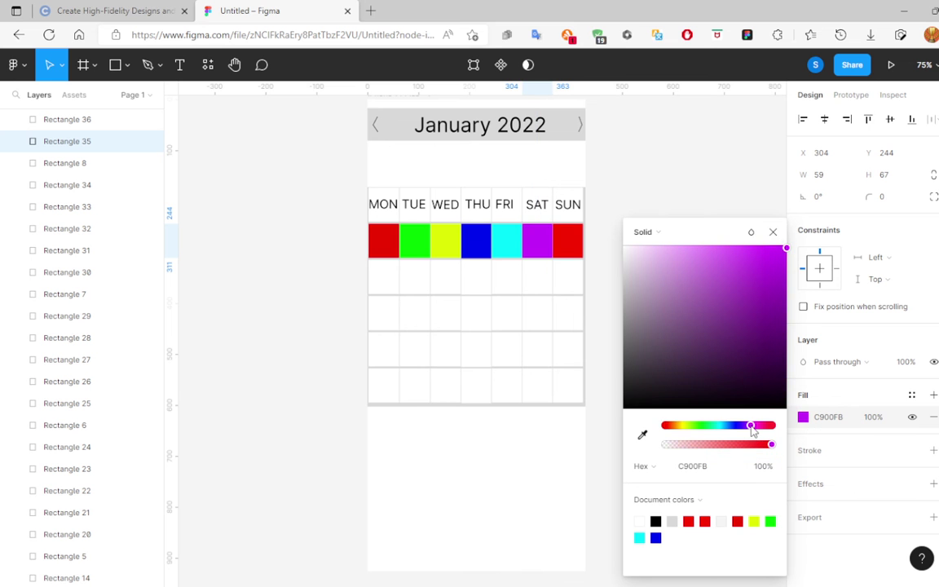
# Settle the SUN cell on pink FA0096 after trying magenta and orange.
pyautogui.click(575, 247)
pyautogui.click(803, 417)
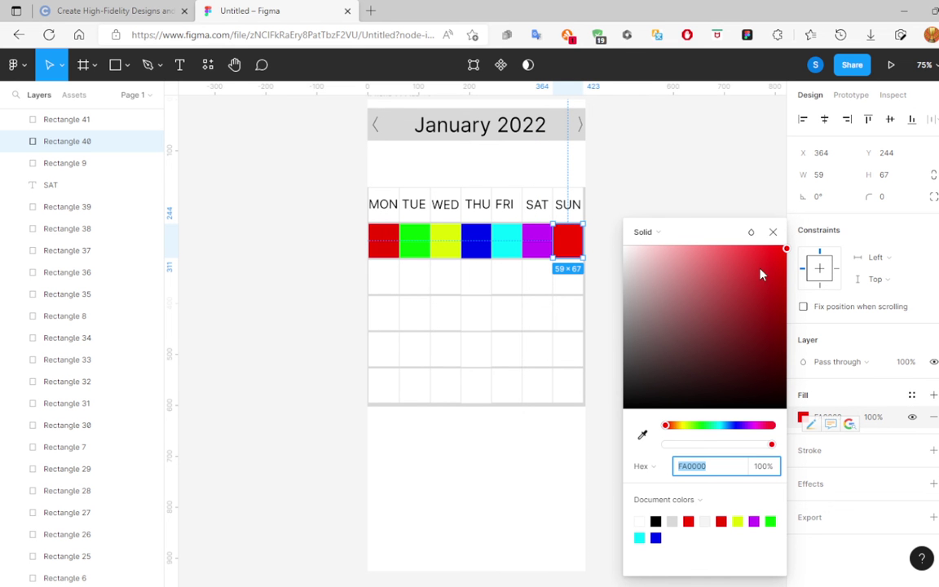
pyautogui.click(754, 426)
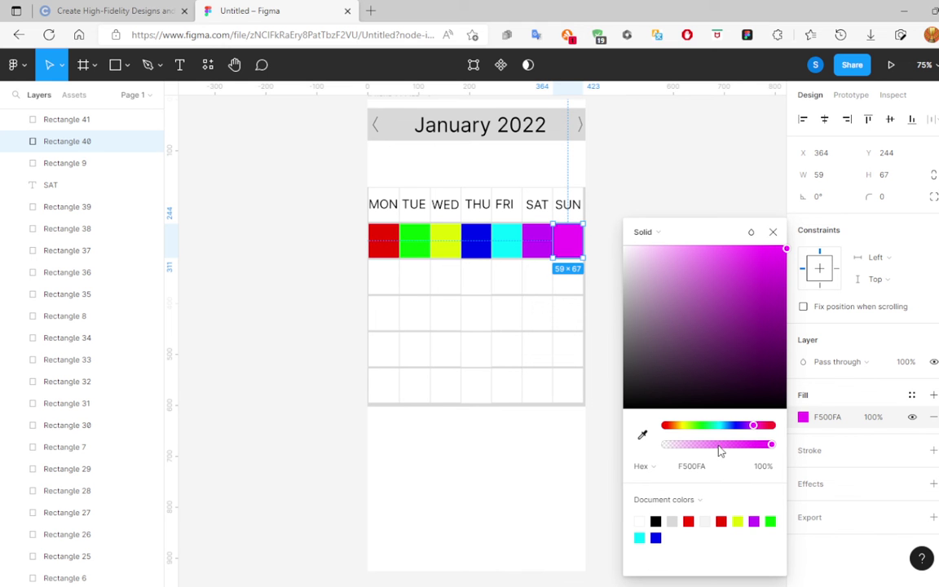
pyautogui.click(679, 426)
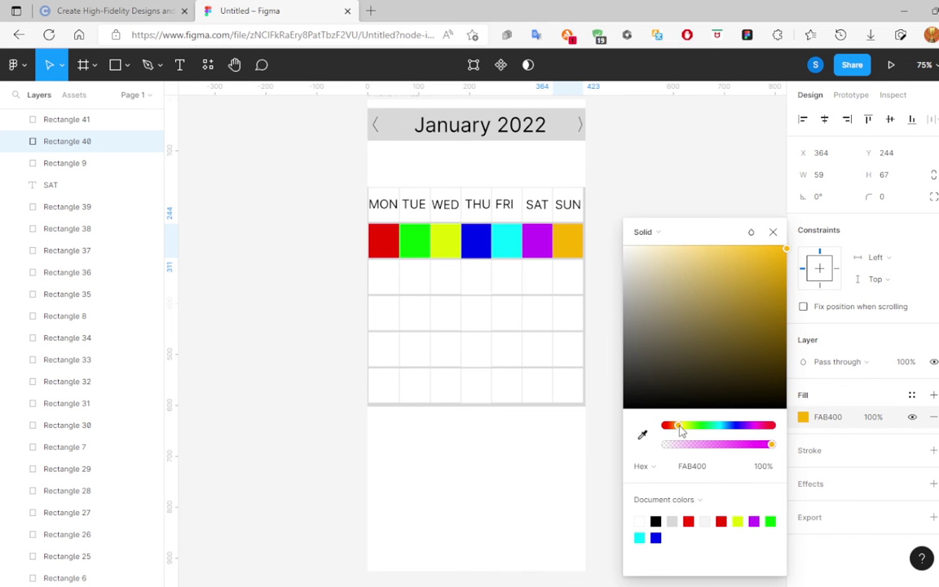
pyautogui.moveTo(679, 427); pyautogui.dragTo(674, 426)
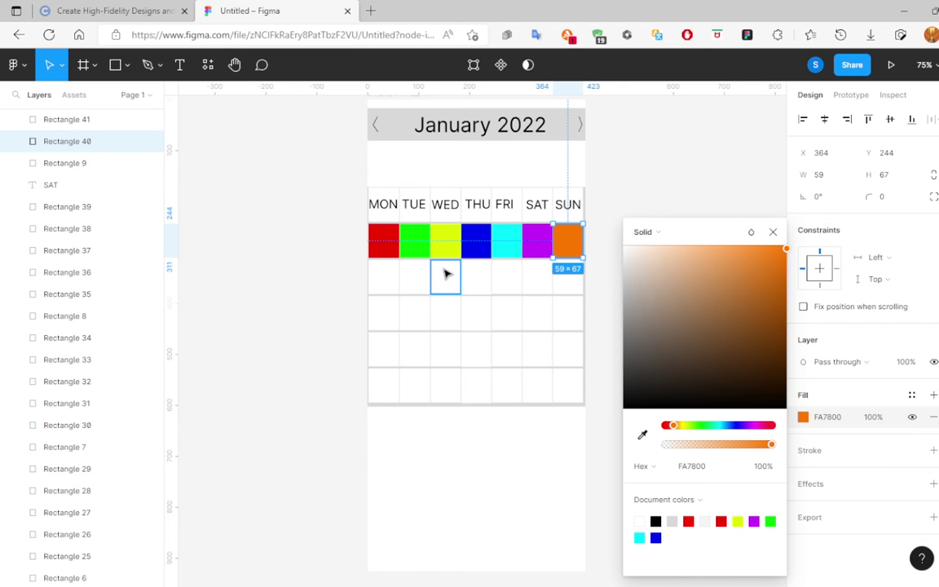
pyautogui.click(752, 425)
pyautogui.moveTo(774, 425); pyautogui.dragTo(762, 425)
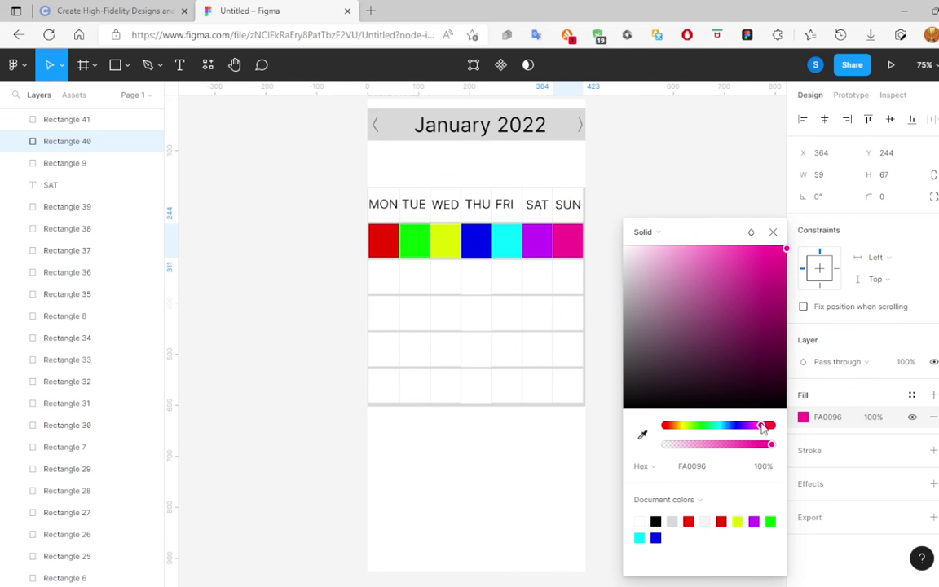
pyautogui.click(615, 429)
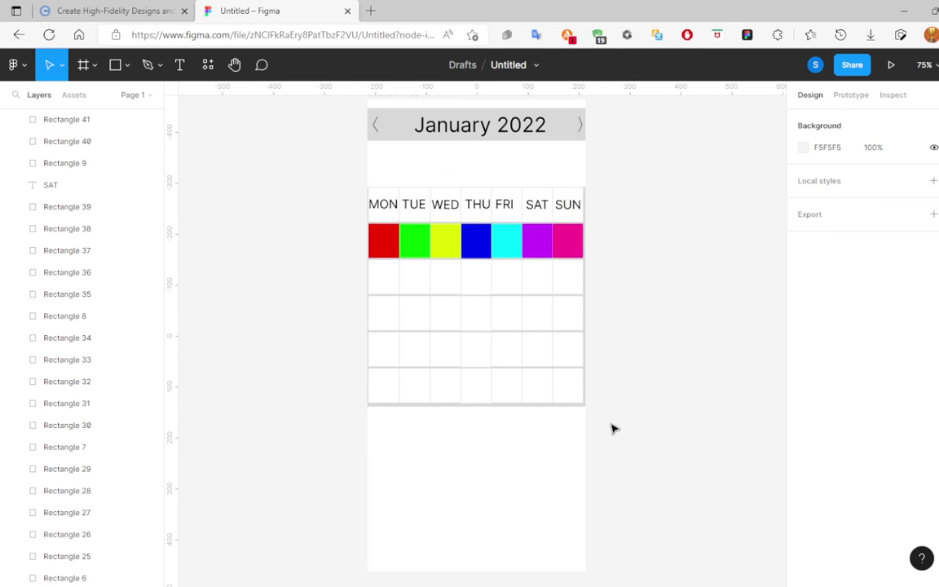
pyautogui.click(572, 246)
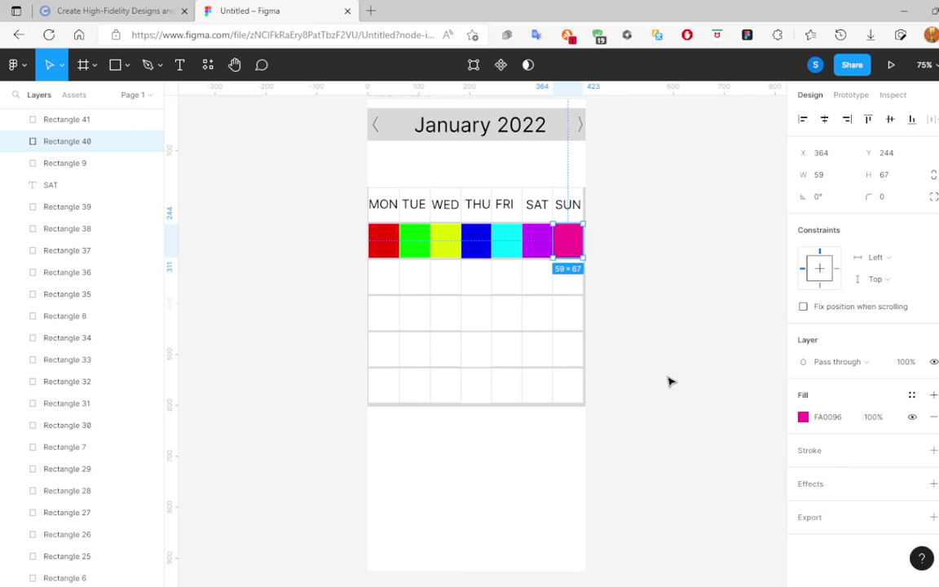
# Add a text box reading NOTES below the calendar grid.
pyautogui.click(675, 264)
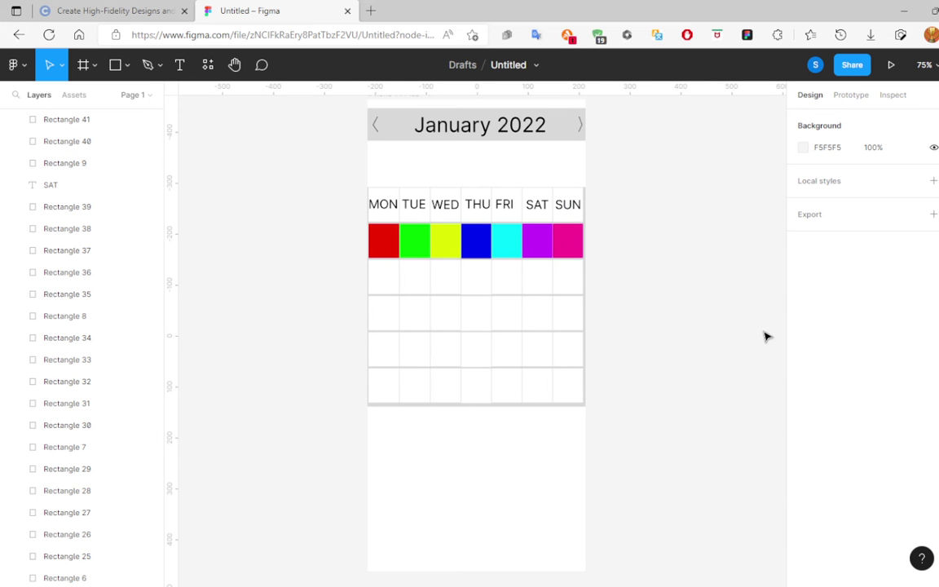
pyautogui.scroll(-1, 757, 329)
pyautogui.scroll(3, 757, 309)
pyautogui.scroll(-2, 754, 305)
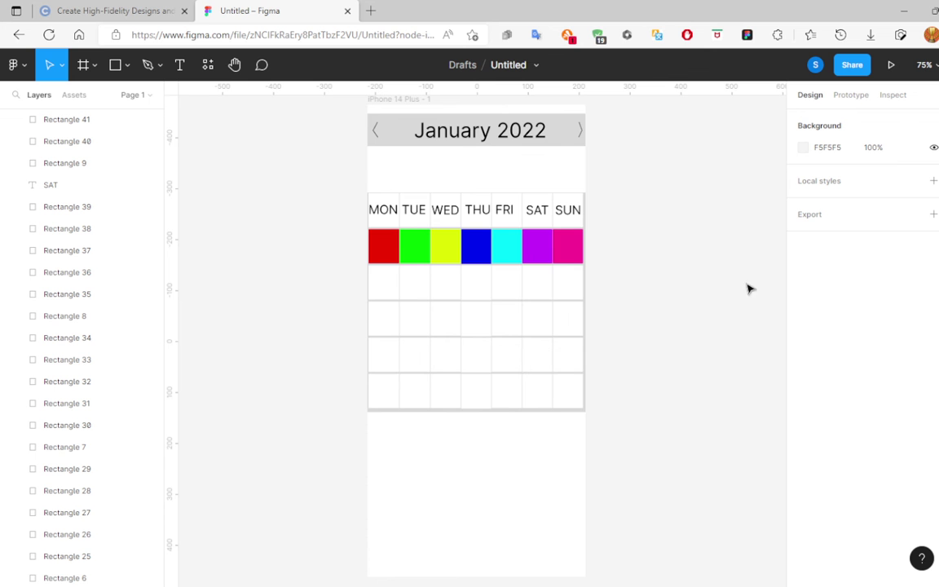
pyautogui.scroll(-3, 673, 358)
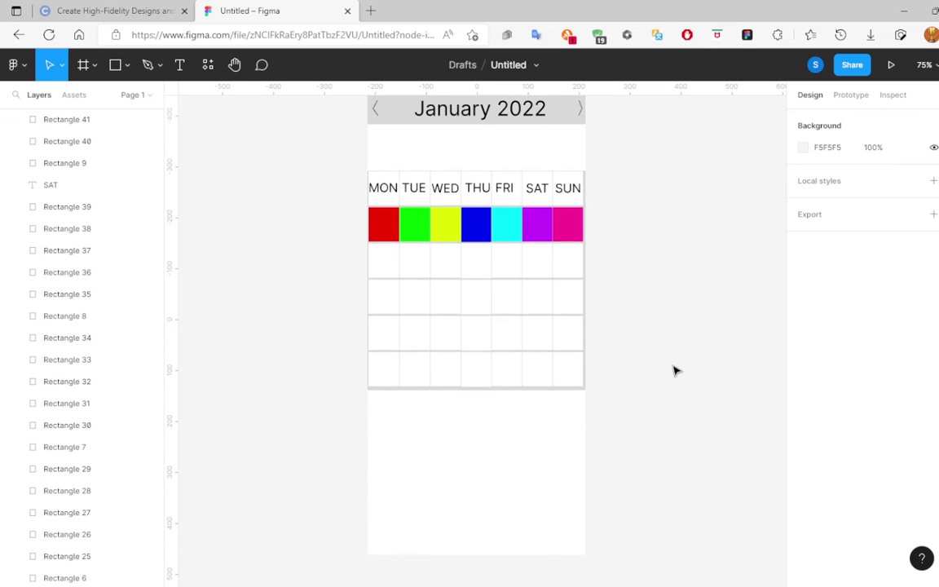
pyautogui.scroll(2, 673, 371)
pyautogui.scroll(-1, 674, 371)
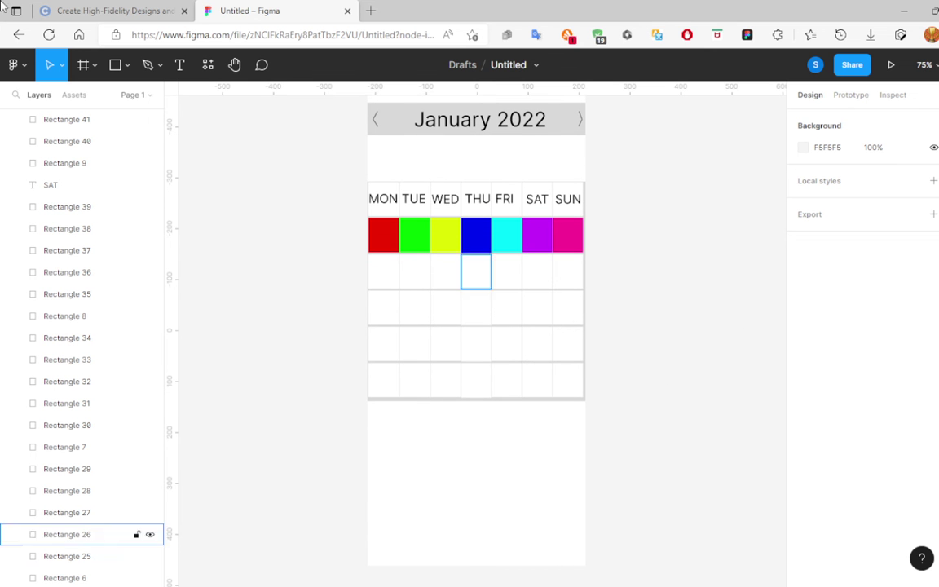
pyautogui.click(179, 65)
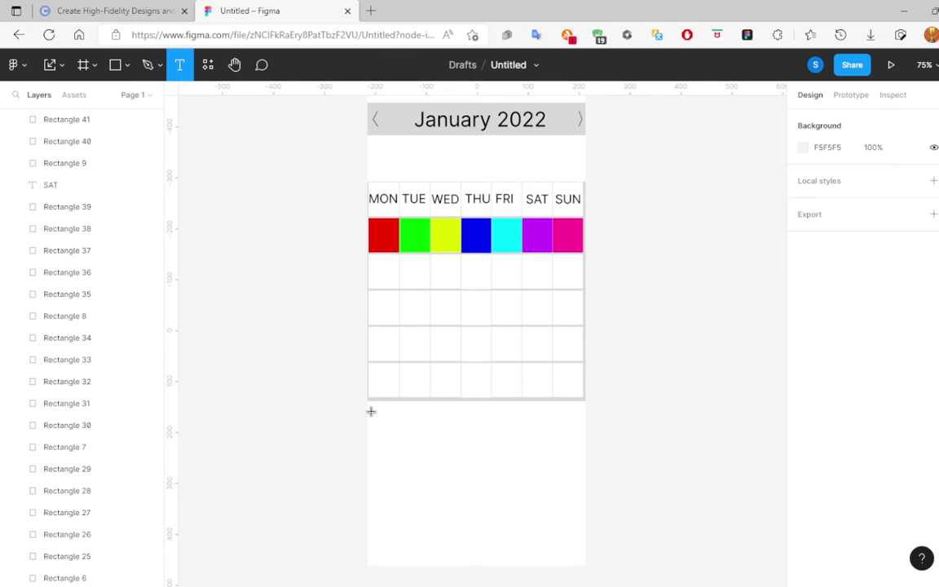
pyautogui.moveTo(368, 406); pyautogui.dragTo(449, 453)
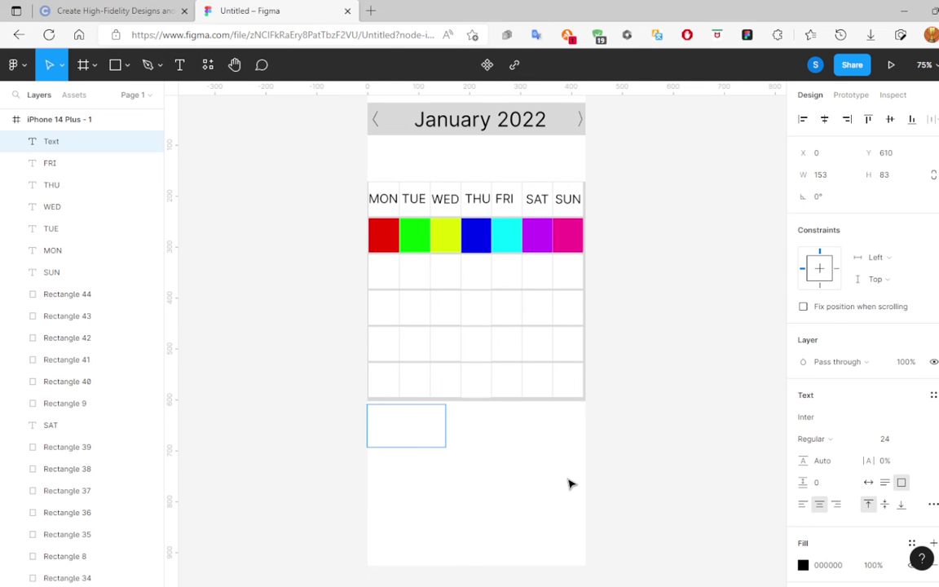
pyautogui.write('NOT')
pyautogui.write('ES')
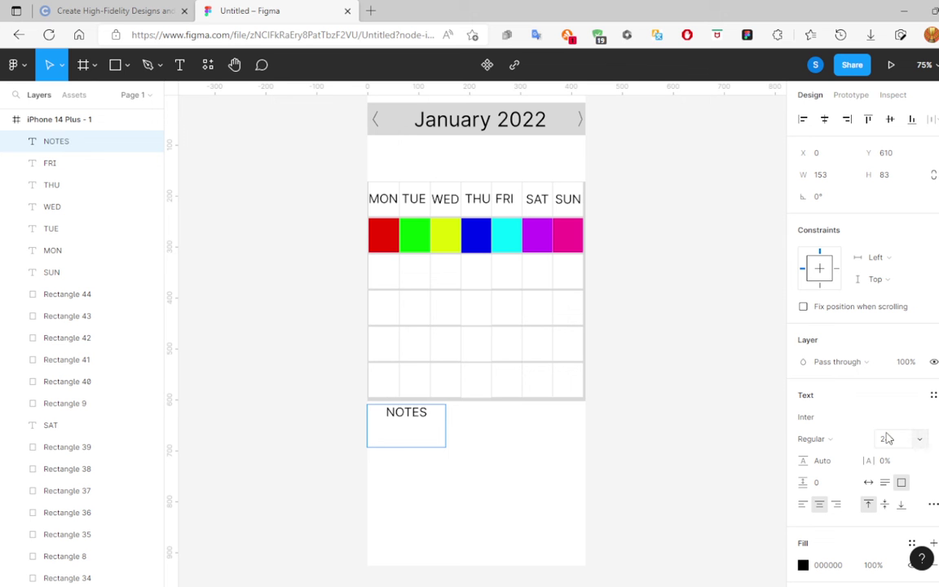
# Set the NOTES text to font size 48 and widen it to one line.
pyautogui.click(910, 443)
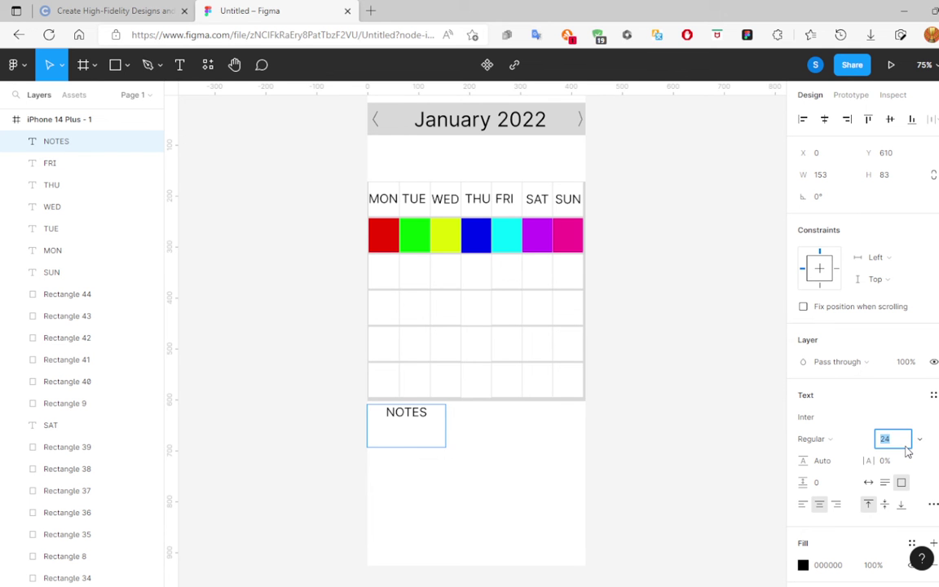
pyautogui.write('50')
pyautogui.press('Return')
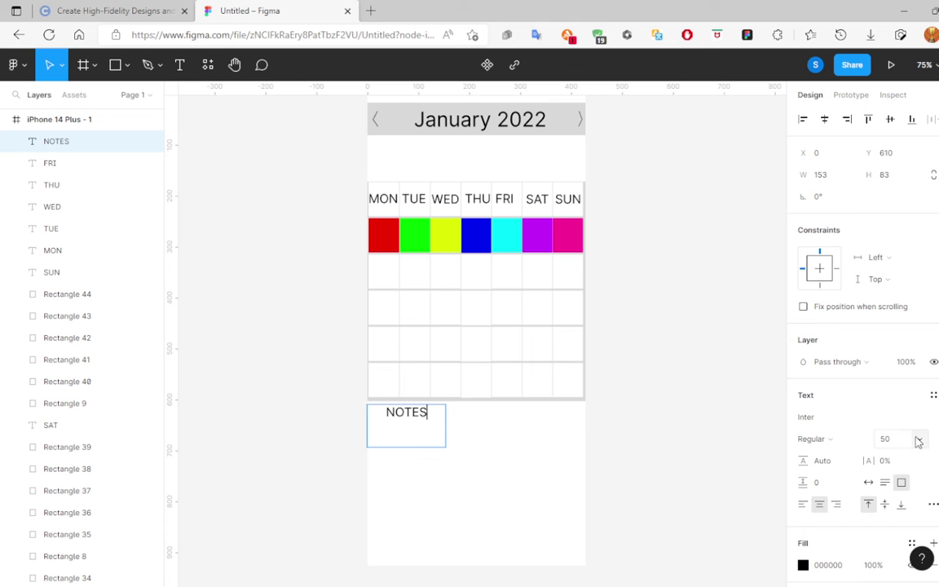
pyautogui.click(891, 439)
pyautogui.press('Escape')
pyautogui.click(412, 408)
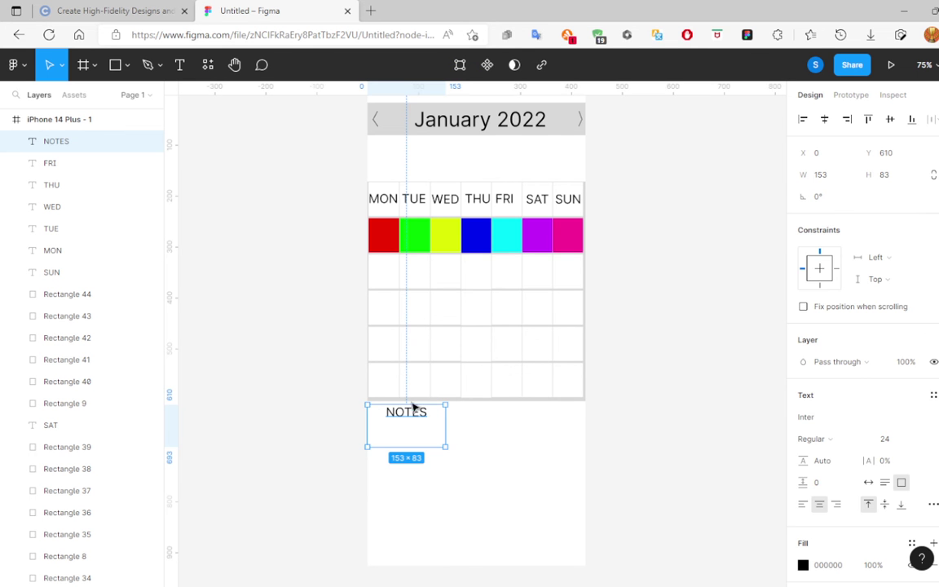
pyautogui.click(919, 440)
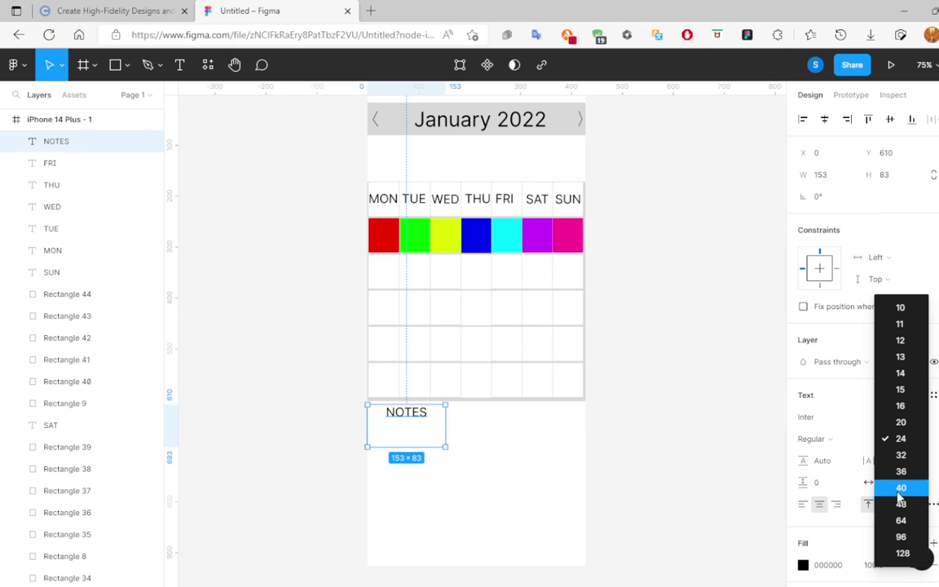
pyautogui.click(902, 520)
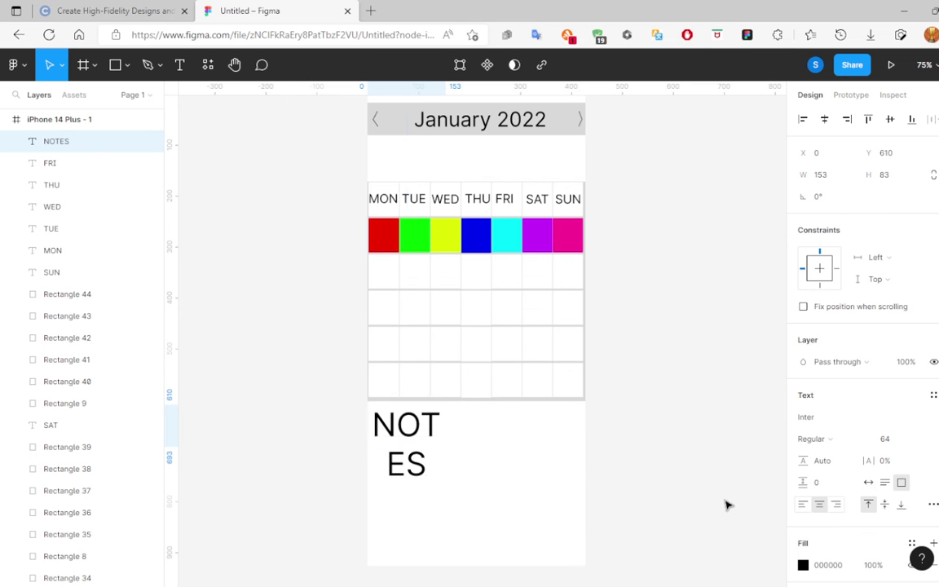
pyautogui.click(921, 440)
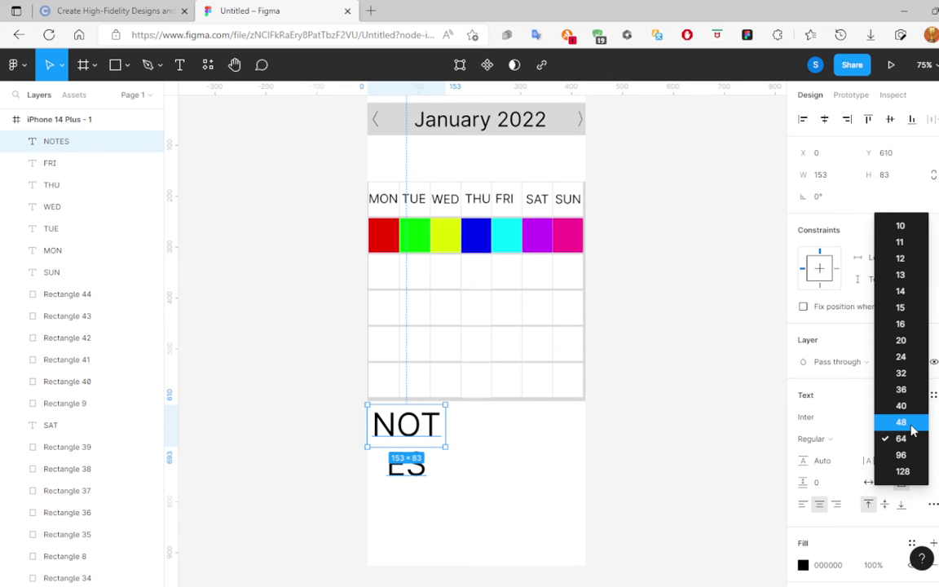
pyautogui.click(906, 422)
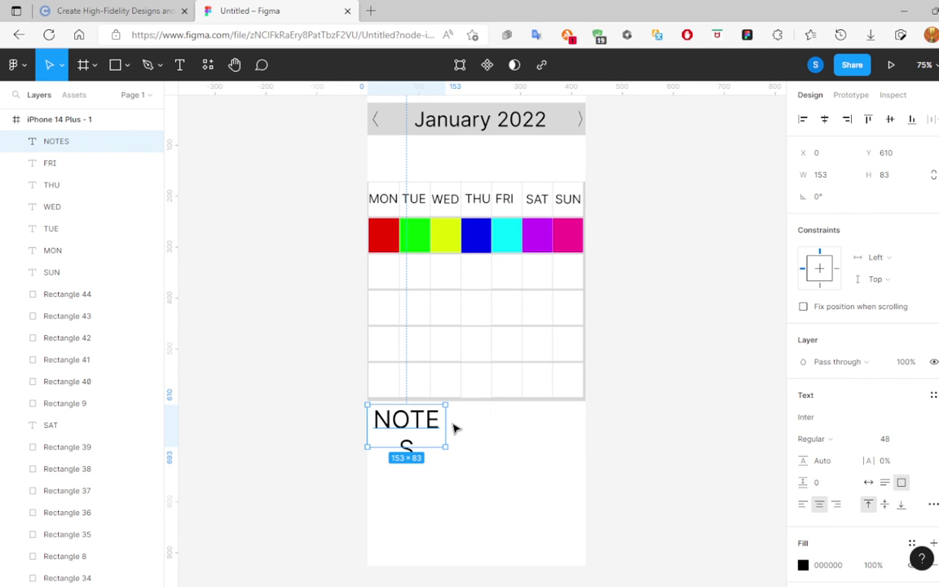
pyautogui.moveTo(446, 424); pyautogui.dragTo(455, 425)
pyautogui.click(612, 506)
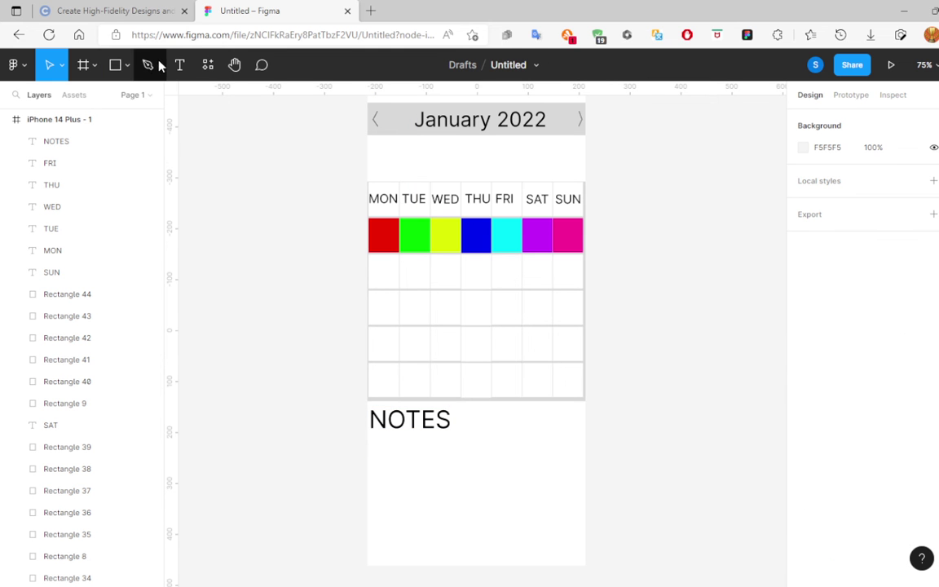
# Draw a grey rectangle left of the calendar and place a horizontal line inside its top.
pyautogui.click(127, 65)
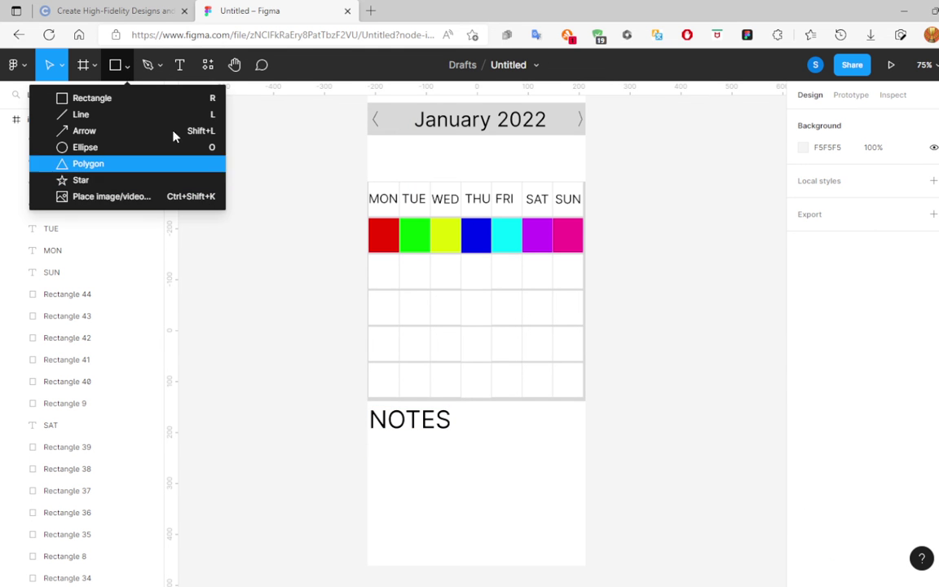
pyautogui.click(126, 98)
pyautogui.moveTo(199, 176); pyautogui.dragTo(331, 237)
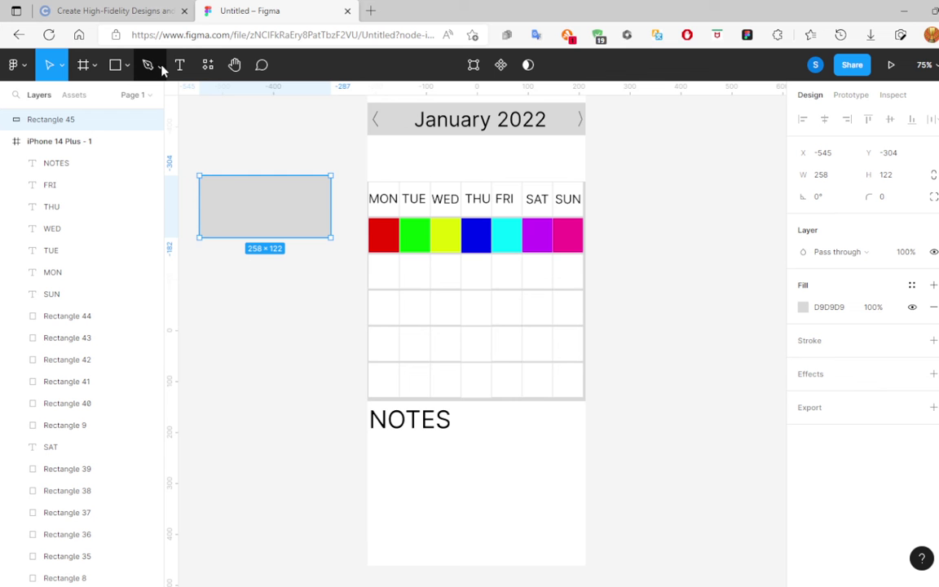
pyautogui.click(126, 65)
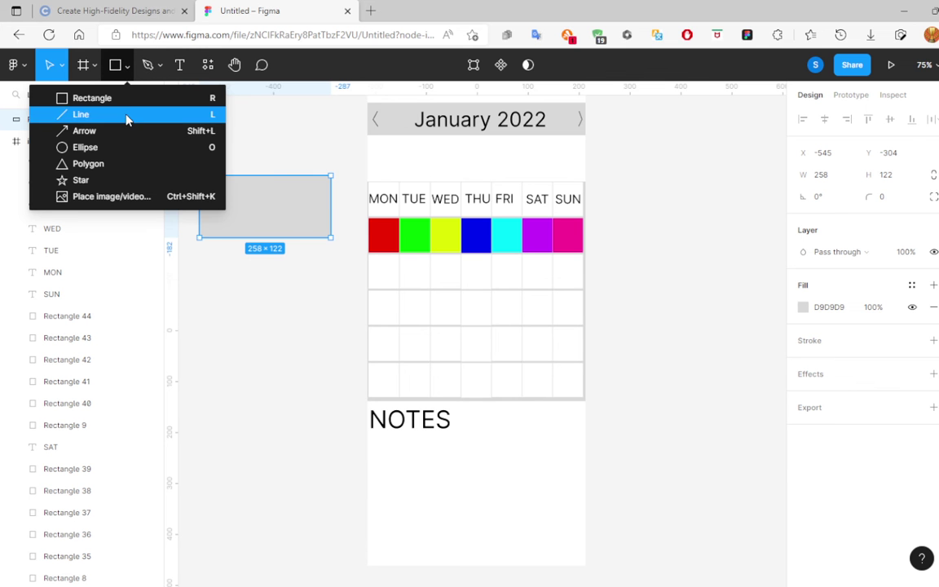
pyautogui.click(126, 115)
pyautogui.moveTo(204, 176); pyautogui.dragTo(326, 182)
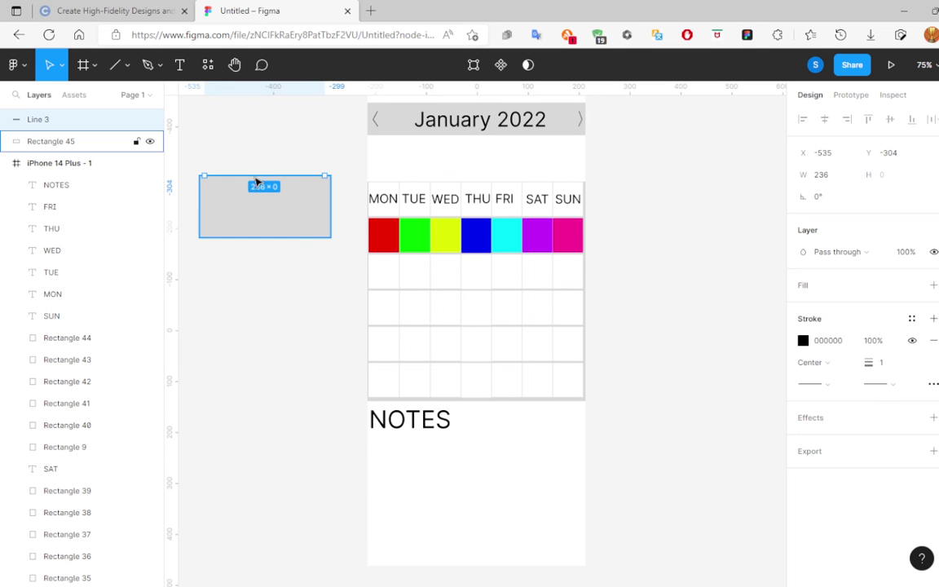
pyautogui.moveTo(259, 183); pyautogui.dragTo(262, 190)
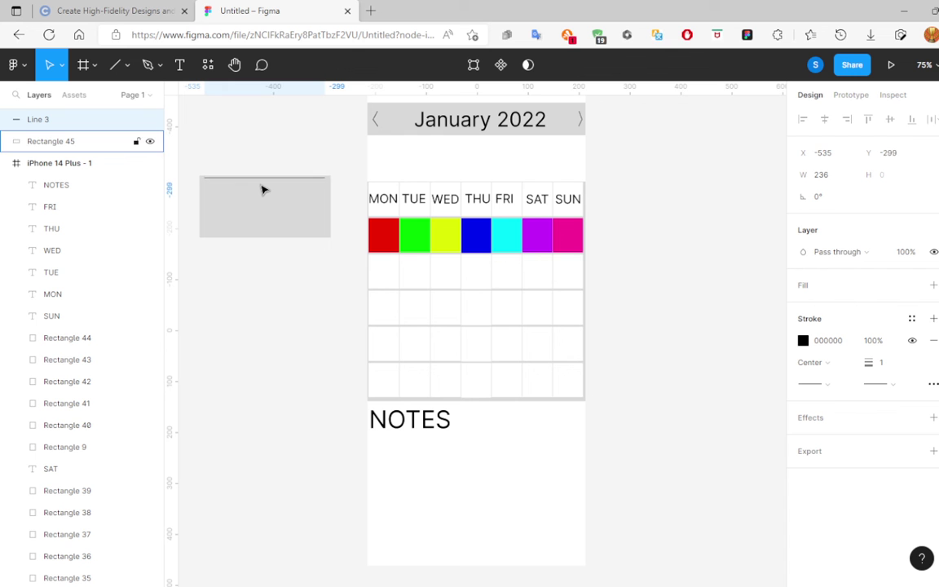
pyautogui.press('Down')
pyautogui.press('Down')
pyautogui.press('Down')
pyautogui.press('Down')
pyautogui.press('Down')
pyautogui.press('Down')
pyautogui.press('Down')
pyautogui.press('Down')
pyautogui.press('Down')
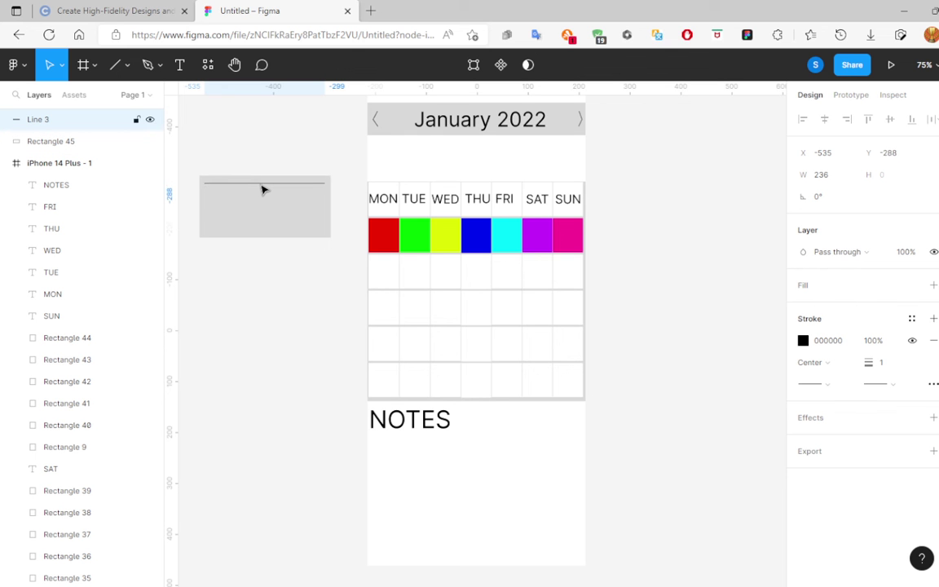
pyautogui.press('Down')
pyautogui.press('Down')
pyautogui.press('Down')
pyautogui.press('Down')
pyautogui.press('Down')
# Duplicate the line into six evenly spaced lines and group them with the rectangle.
pyautogui.hotkey('ctrl', 'd')
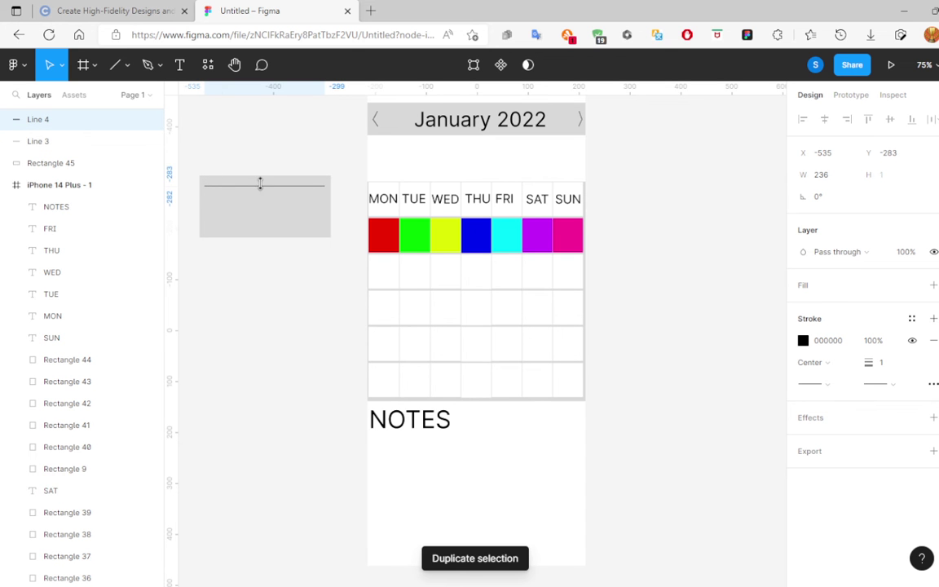
pyautogui.press('Down')
pyautogui.press('Down')
pyautogui.press('Down')
pyautogui.press('Down')
pyautogui.press('Down')
pyautogui.press('Down')
pyautogui.hotkey('ctrl', 'd')
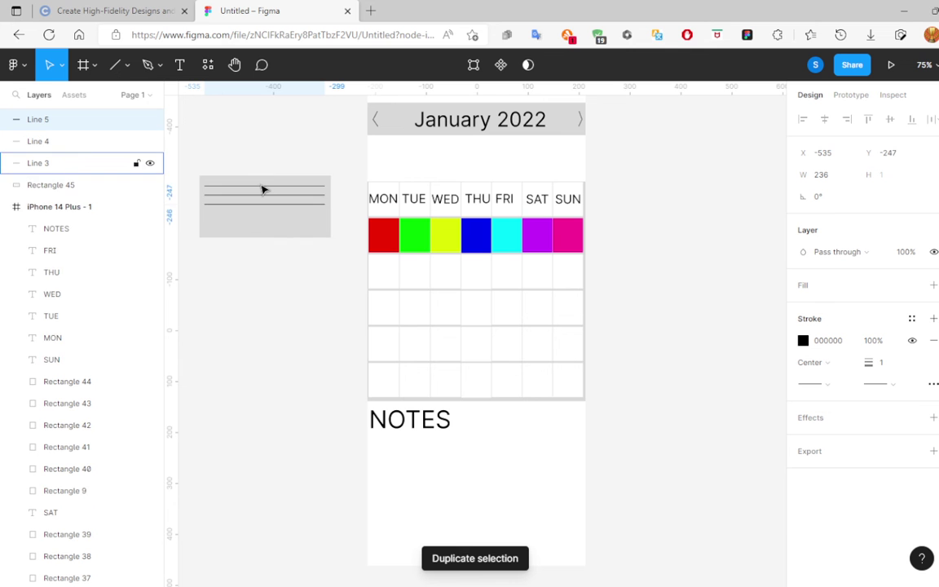
pyautogui.hotkey('ctrl', 'd')
pyautogui.hotkey('ctrl', 'd')
pyautogui.hotkey('ctrl', 'd')
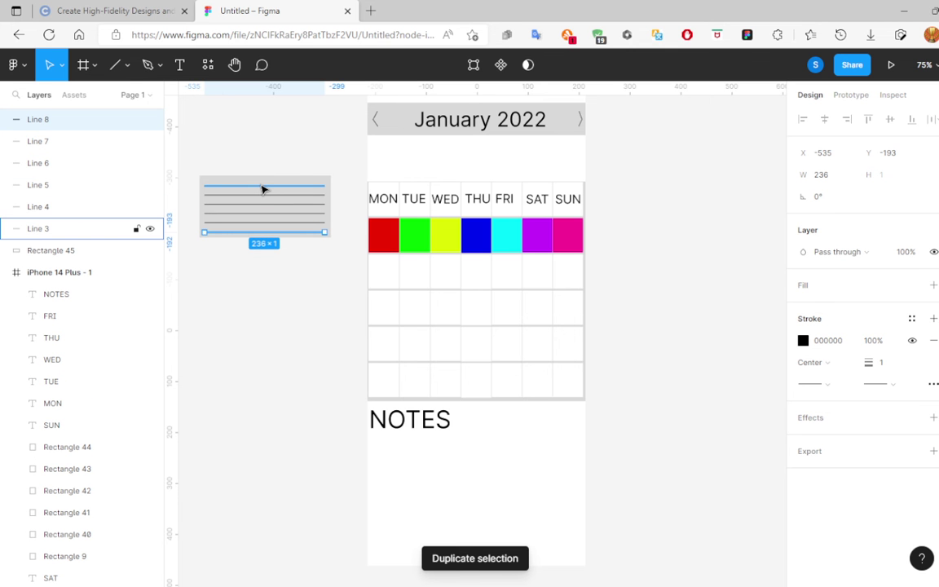
pyautogui.moveTo(168, 132)
pyautogui.mouseDown()
pyautogui.moveTo(234, 256)
pyautogui.moveTo(170, 249)
pyautogui.mouseUp()
pyautogui.moveTo(183, 154); pyautogui.dragTo(321, 250)
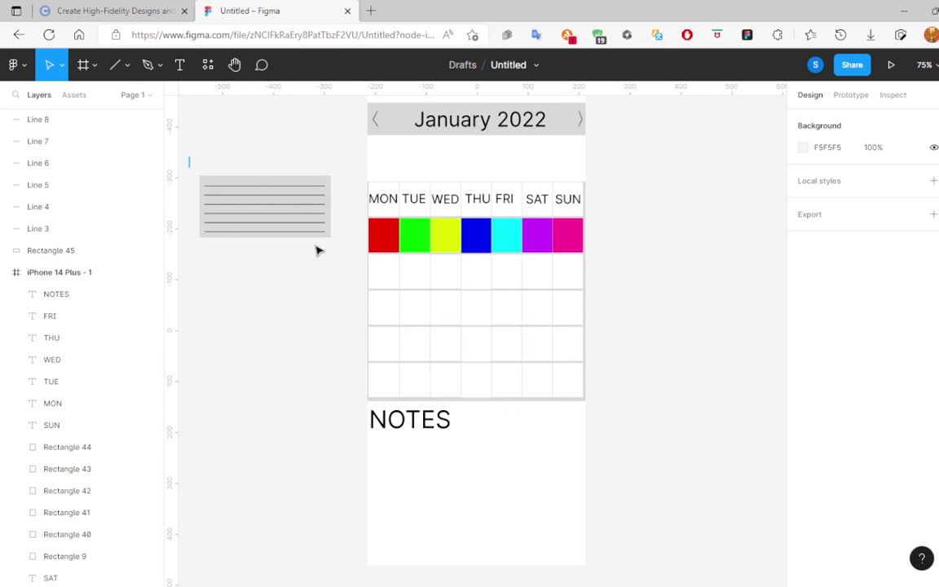
pyautogui.rightClick(288, 232)
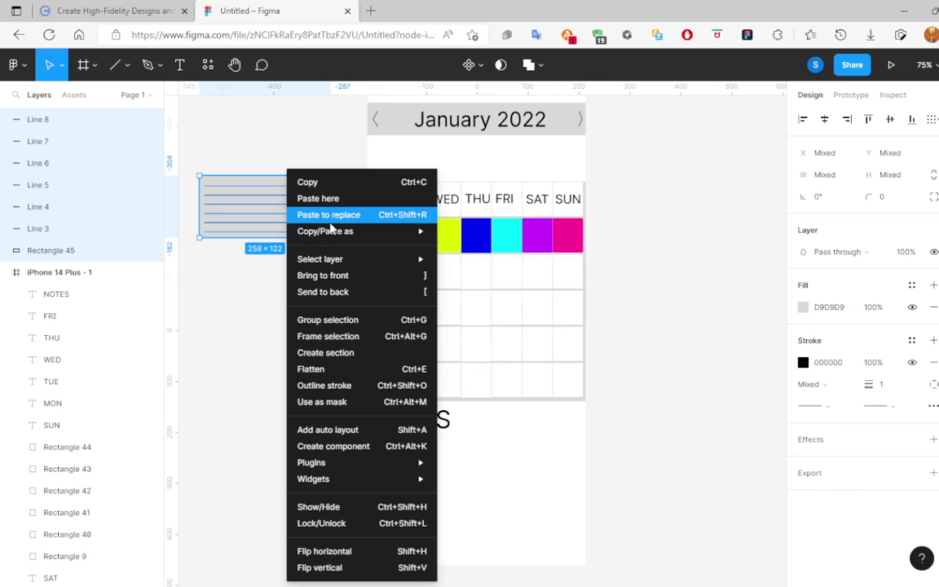
pyautogui.click(340, 320)
pyautogui.moveTo(310, 237)
pyautogui.mouseDown()
pyautogui.moveTo(334, 423)
pyautogui.moveTo(334, 187)
pyautogui.mouseUp()
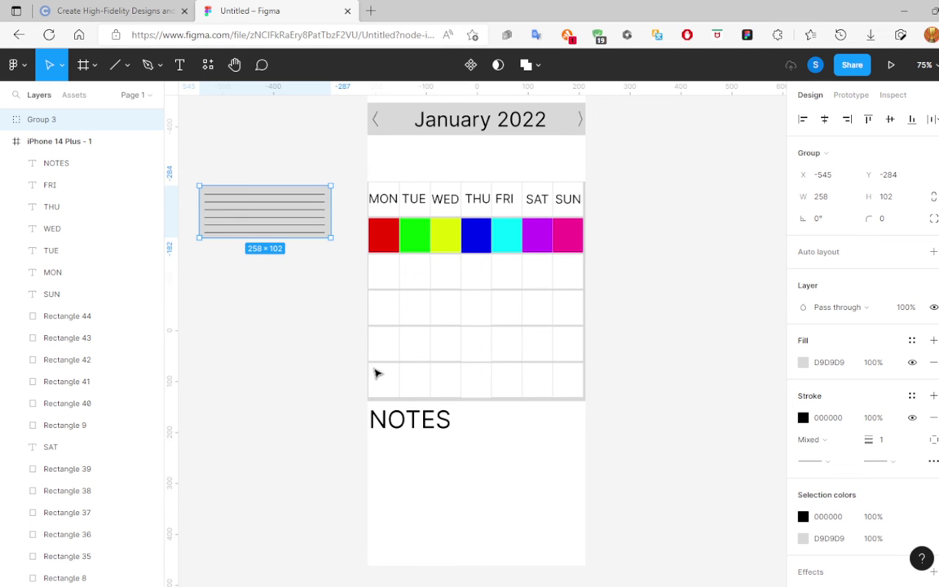
# Move the lined box under NOTES and stretch it to about 397×224 across the frame.
pyautogui.moveTo(377, 373); pyautogui.dragTo(441, 381)
pyautogui.scroll(-2, 428, 394)
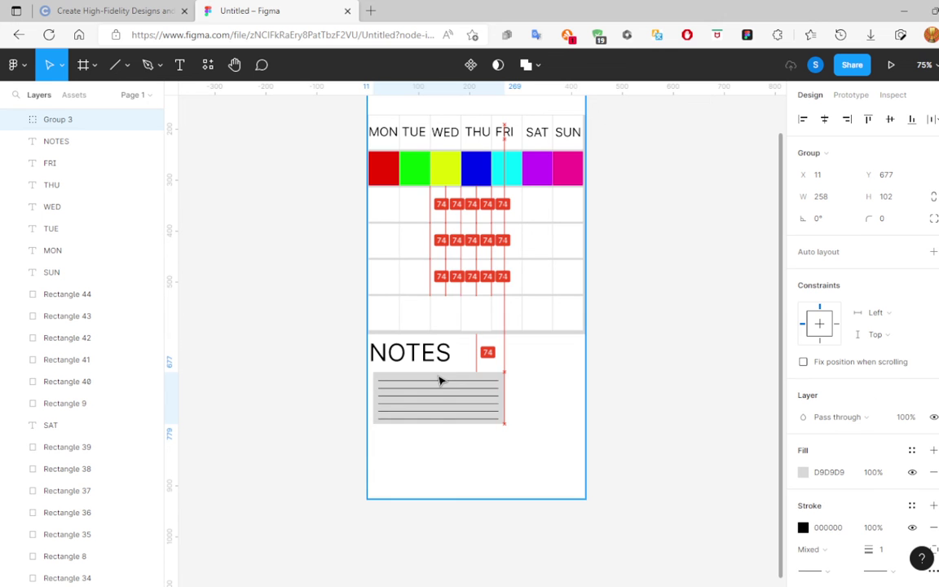
pyautogui.moveTo(486, 438)
pyautogui.mouseDown()
pyautogui.moveTo(555, 457)
pyautogui.moveTo(574, 470)
pyautogui.moveTo(575, 487)
pyautogui.mouseUp()
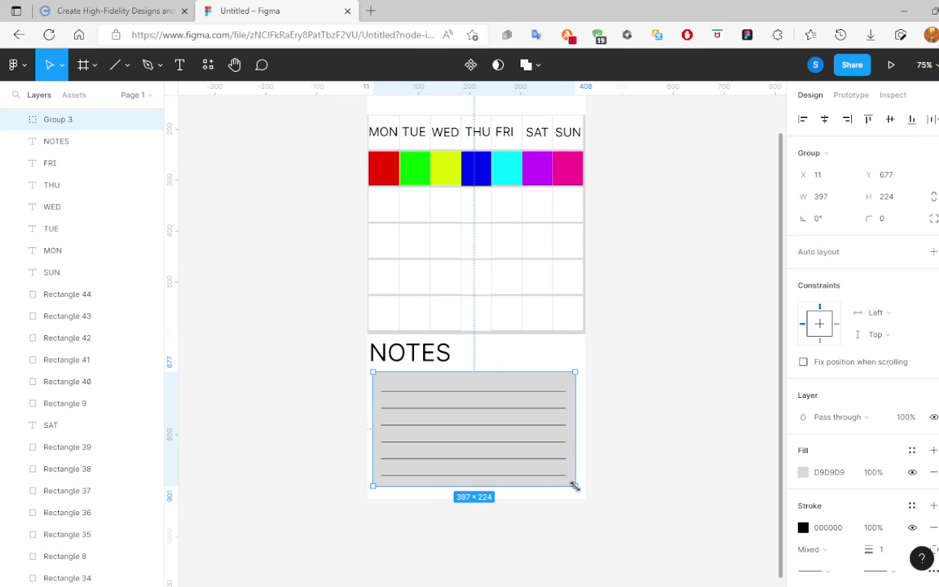
pyautogui.click(677, 510)
# Check the frame's calendar contents, then reselect the lined notes box.
pyautogui.scroll(-1, 675, 500)
pyautogui.scroll(5, 669, 466)
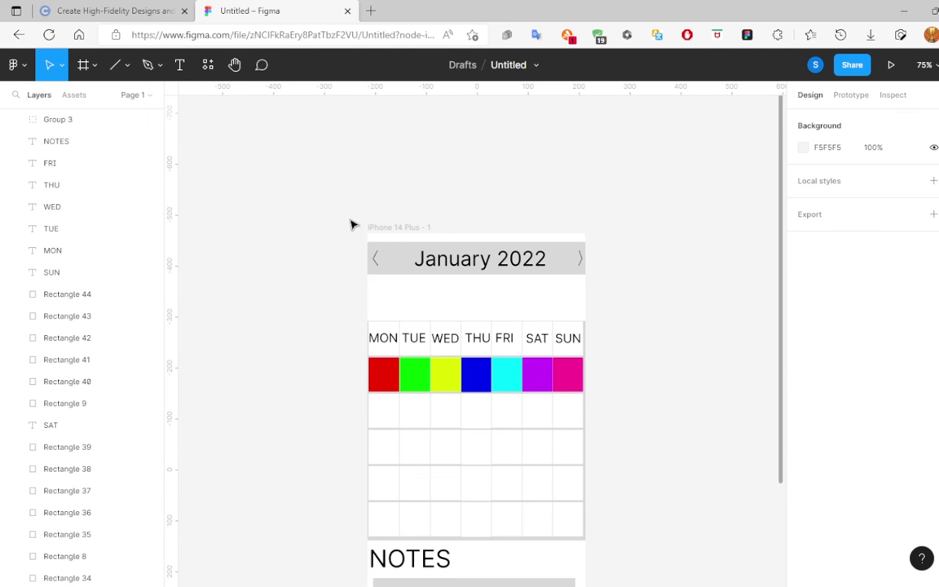
pyautogui.moveTo(350, 218)
pyautogui.mouseDown()
pyautogui.moveTo(596, 423)
pyautogui.moveTo(594, 433)
pyautogui.moveTo(483, 195)
pyautogui.moveTo(387, 220)
pyautogui.moveTo(184, 111)
pyautogui.mouseUp()
pyautogui.scroll(-3, 381, 247)
pyautogui.scroll(-3, 570, 405)
pyautogui.click(612, 503)
pyautogui.click(566, 316)
# Select the iPhone 14 Plus calendar frame and make its first duplicate.
pyautogui.click(337, 153)
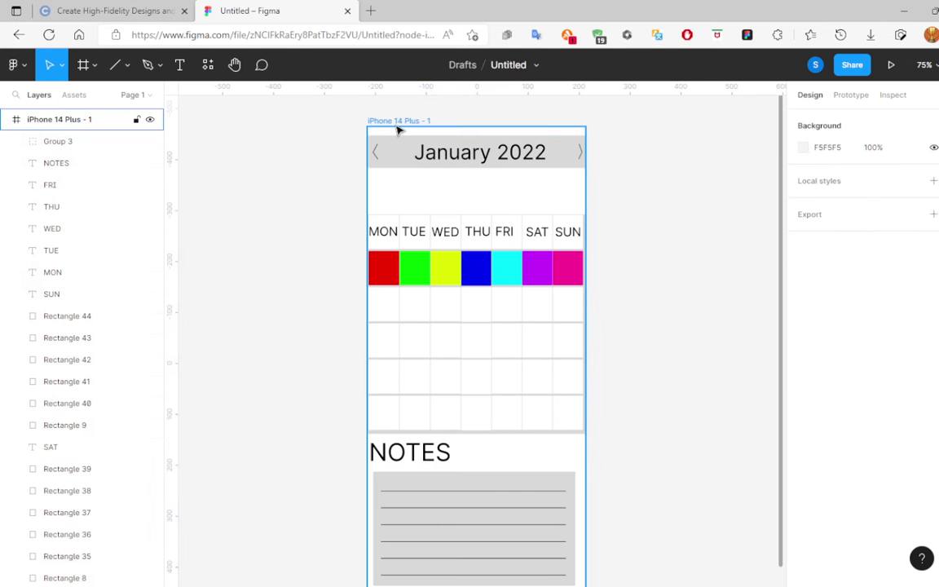
pyautogui.click(375, 120)
pyautogui.hotkey('ctrl', 'd')
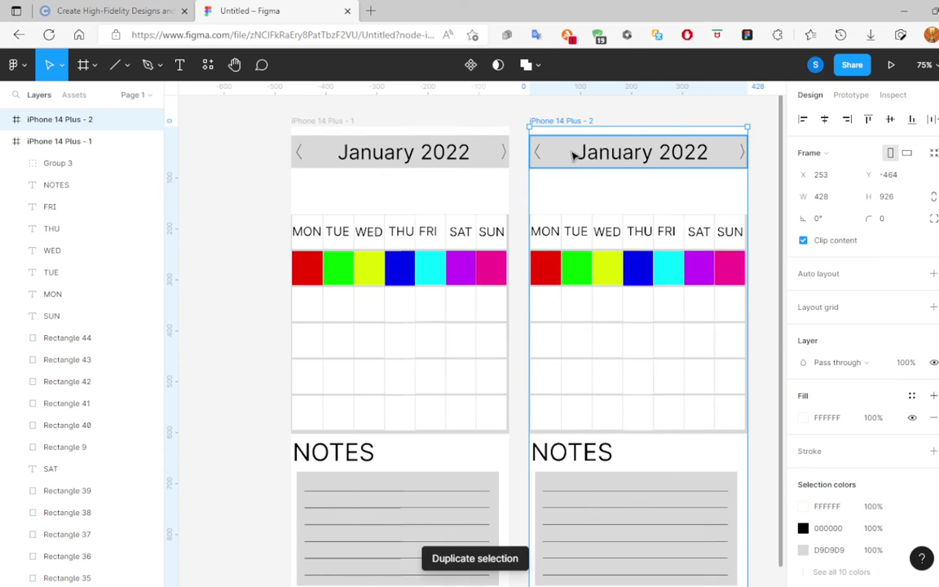
pyautogui.scroll(-2, 430, 399)
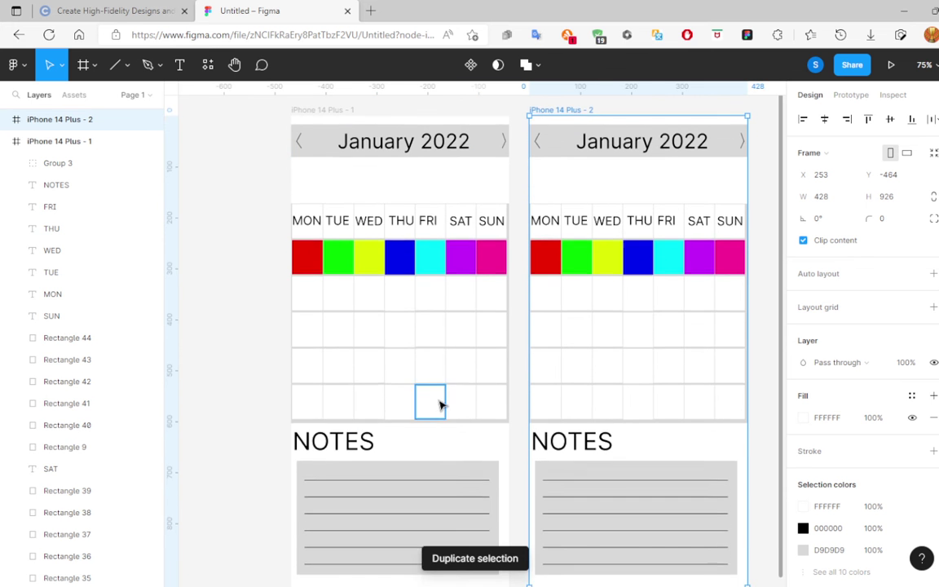
pyautogui.scroll(-1, 440, 407)
pyautogui.scroll(-3, 440, 408)
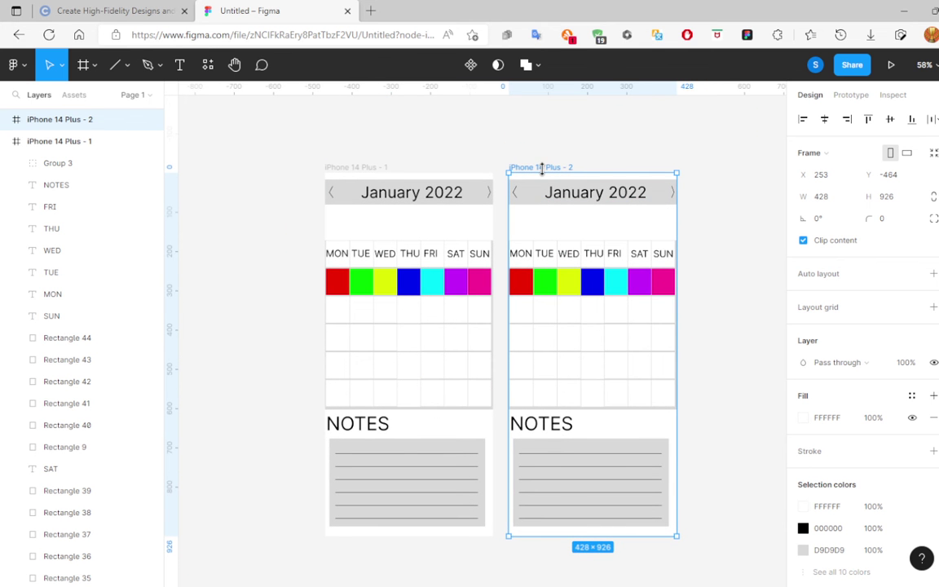
# Keep duplicating until twelve frames exist, undoing the one surplus copy.
pyautogui.hotkey('ctrl', 'd')
pyautogui.hotkey('ctrl', 'd')
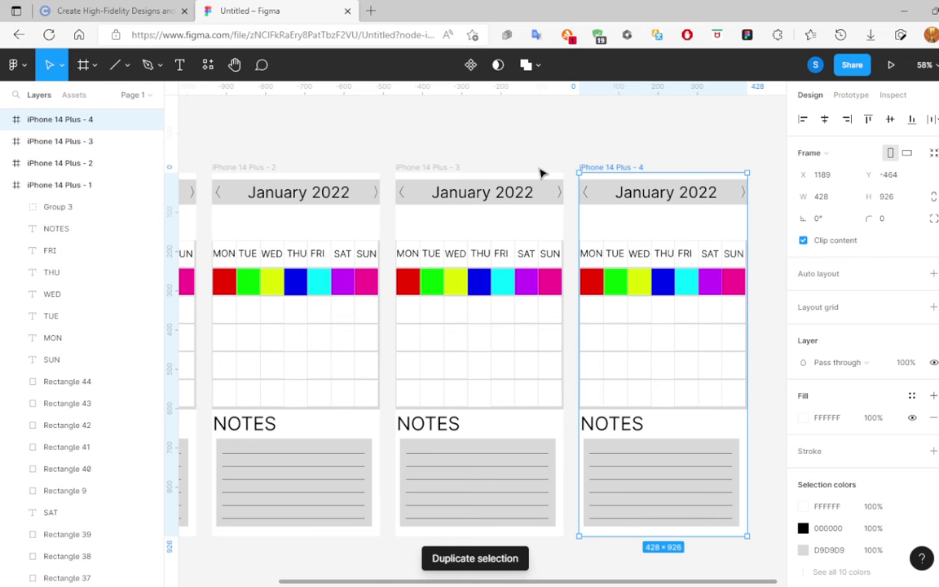
pyautogui.hotkey('ctrl', 'd')
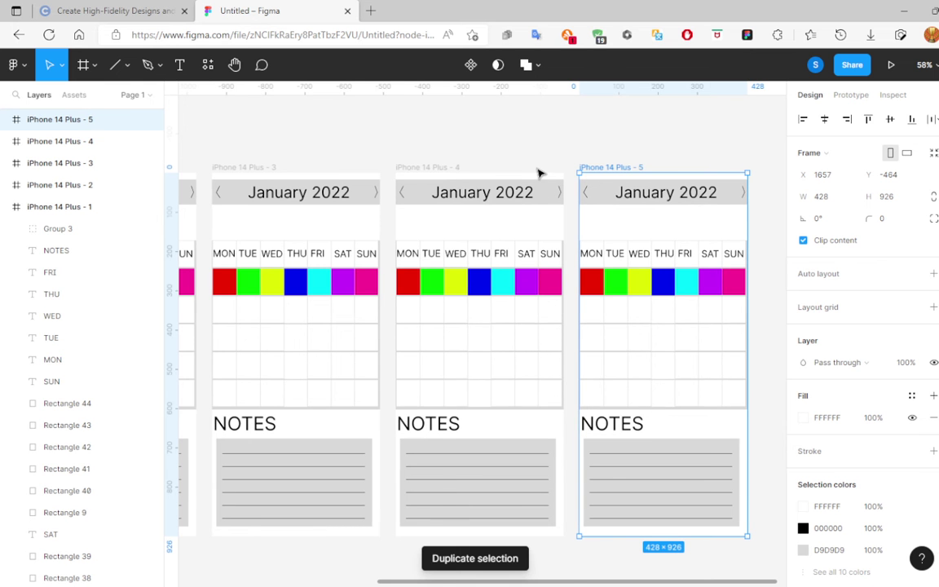
pyautogui.hotkey('ctrl', 'd')
pyautogui.hotkey('ctrl', 'd')
pyautogui.hotkey('ctrl', 'd')
pyautogui.hotkey('ctrl', 'd')
pyautogui.hotkey('ctrl', 'd')
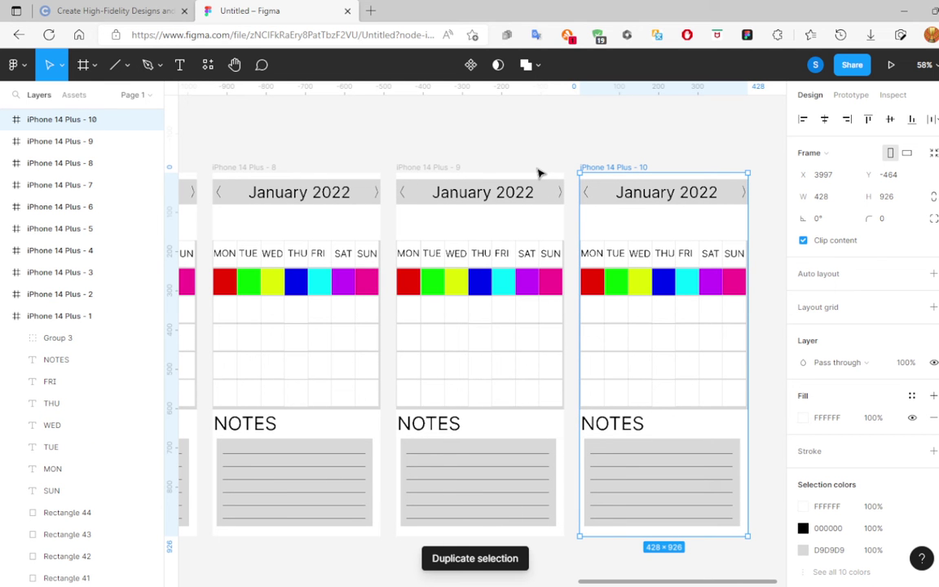
pyautogui.hotkey('ctrl', 'd')
pyautogui.hotkey('ctrl', 'd')
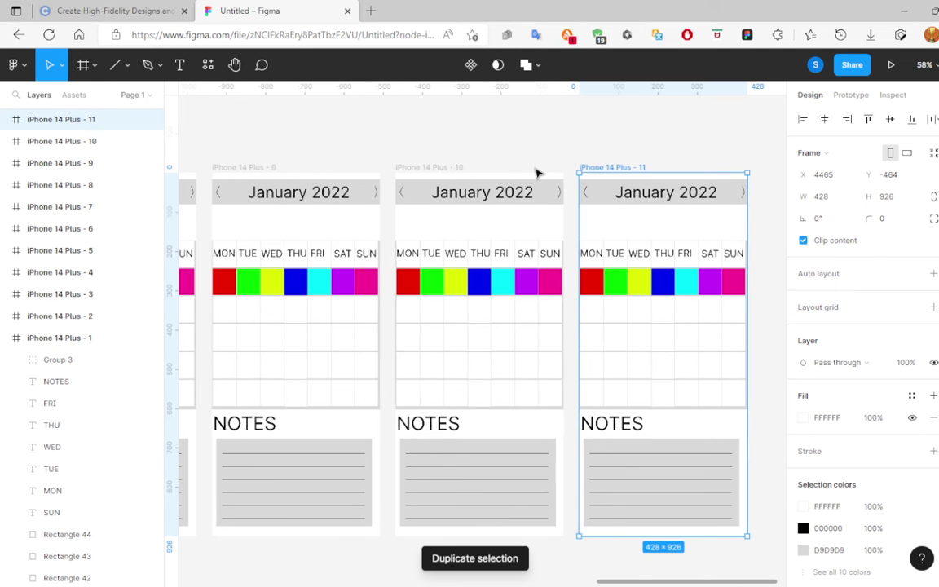
pyautogui.hotkey('ctrl', 'd')
pyautogui.hotkey('ctrl', 'd')
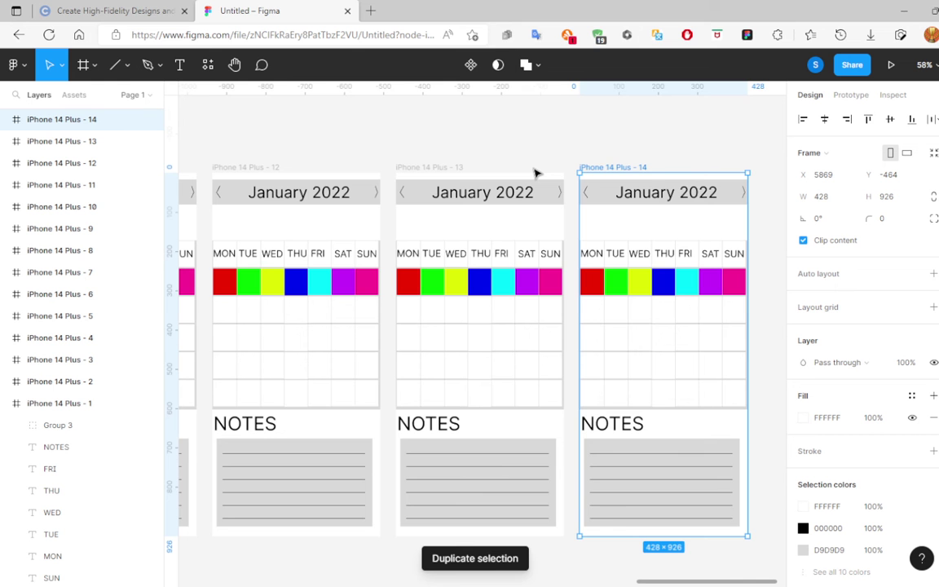
pyautogui.hotkey('ctrl', 'z')
pyautogui.hotkey('ctrl', 'z')
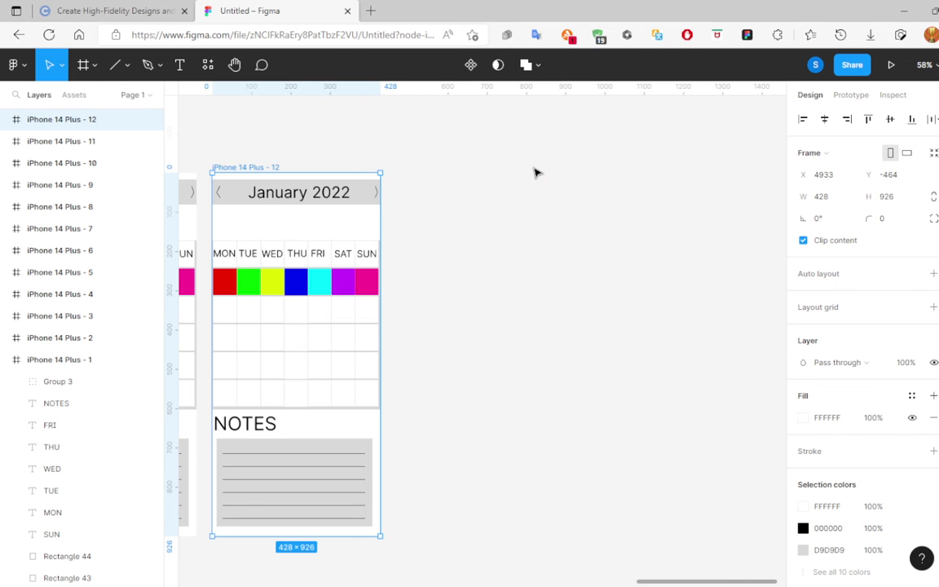
pyautogui.scroll(-1, 513, 469)
pyautogui.scroll(-1, 507, 473)
pyautogui.scroll(-3, 508, 472)
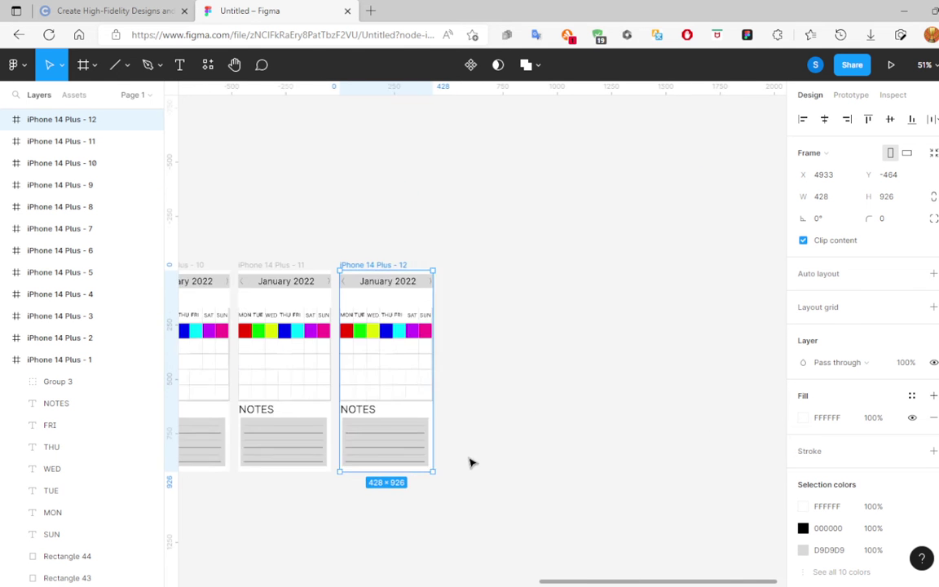
pyautogui.scroll(-1, 472, 461)
# Move frames 7–12 down beneath frames 1–6 and zoom out to view both rows.
pyautogui.moveTo(552, 583)
pyautogui.mouseDown()
pyautogui.moveTo(314, 577)
pyautogui.moveTo(174, 550)
pyautogui.moveTo(330, 560)
pyautogui.mouseUp()
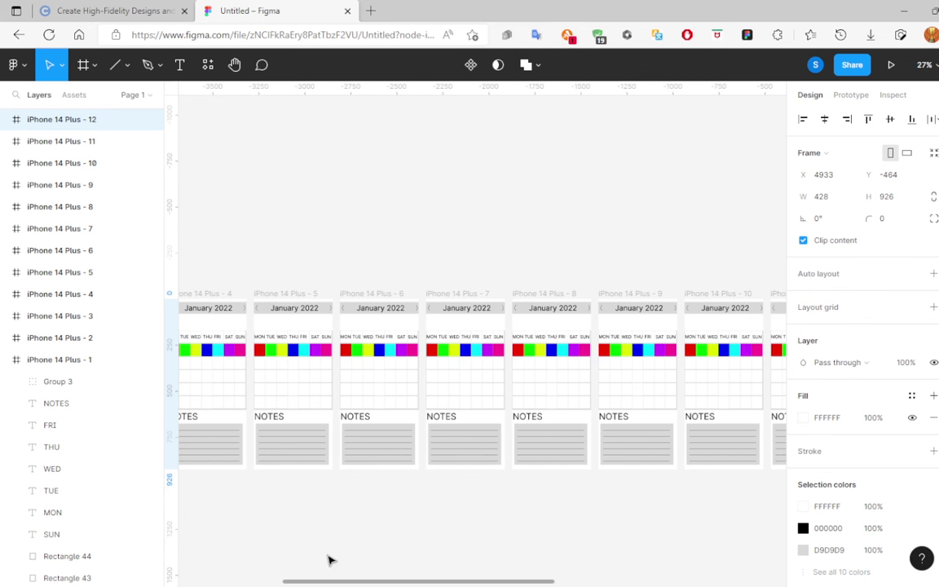
pyautogui.moveTo(423, 282)
pyautogui.mouseDown()
pyautogui.moveTo(687, 486)
pyautogui.moveTo(795, 501)
pyautogui.moveTo(598, 466)
pyautogui.moveTo(604, 482)
pyautogui.mouseUp()
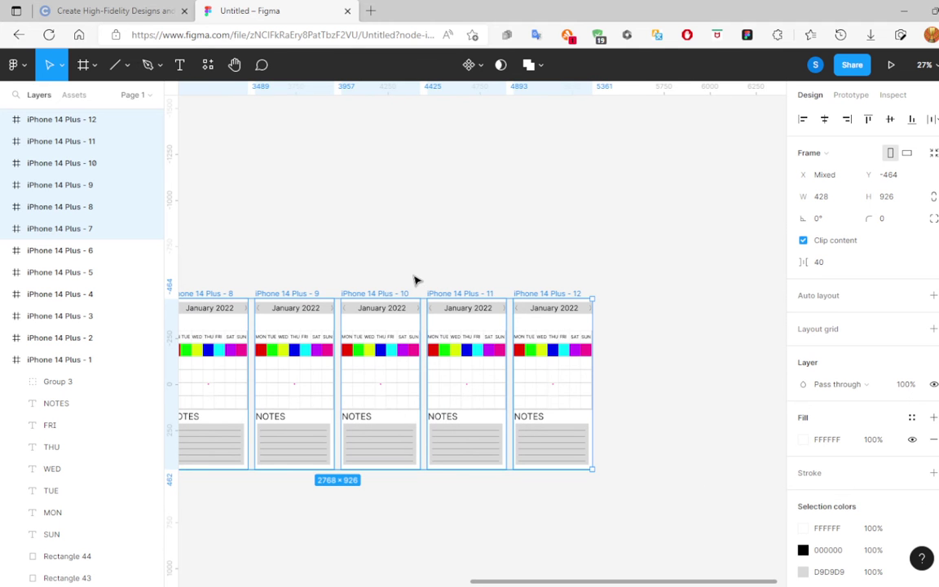
pyautogui.moveTo(380, 383)
pyautogui.moveTo(341, 314)
pyautogui.mouseDown()
pyautogui.moveTo(315, 419)
pyautogui.moveTo(272, 488)
pyautogui.moveTo(72, 505)
pyautogui.moveTo(383, 538)
pyautogui.moveTo(524, 526)
pyautogui.moveTo(410, 514)
pyautogui.moveTo(428, 514)
pyautogui.moveTo(429, 496)
pyautogui.mouseUp()
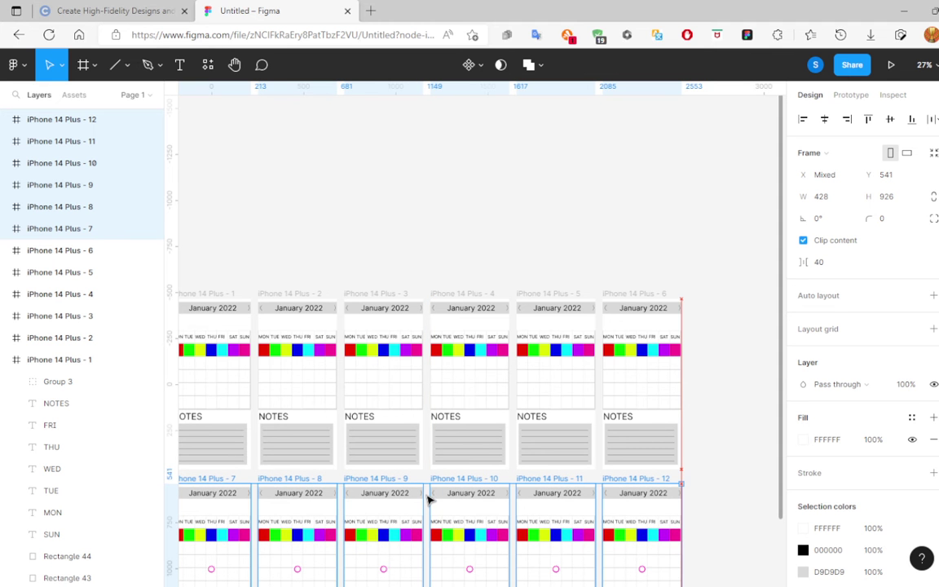
pyautogui.click(760, 456)
pyautogui.keyDown('ctrl'); pyautogui.scroll(-1, 760, 455); pyautogui.keyUp('ctrl')
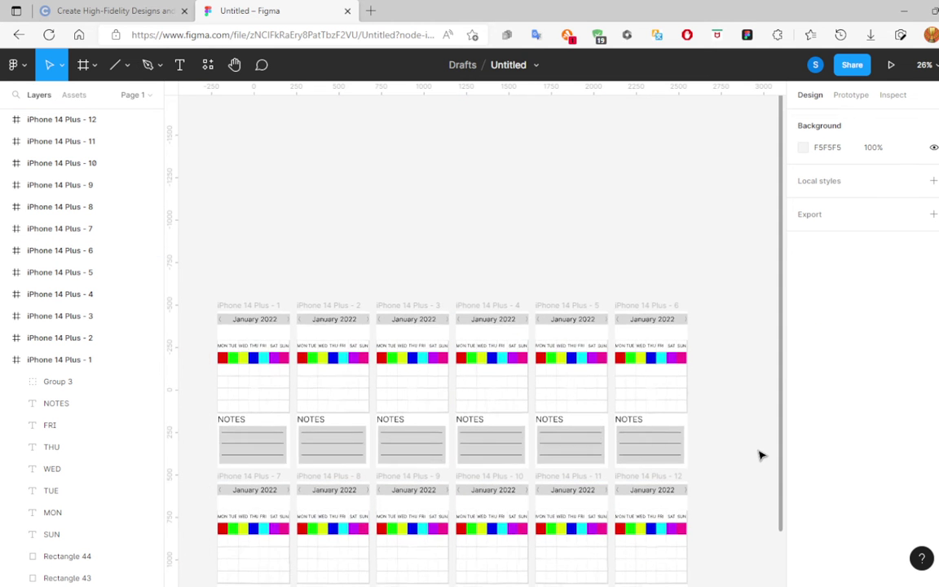
pyautogui.scroll(-1, 736, 455)
pyautogui.scroll(-2, 737, 455)
pyautogui.scroll(-2, 737, 451)
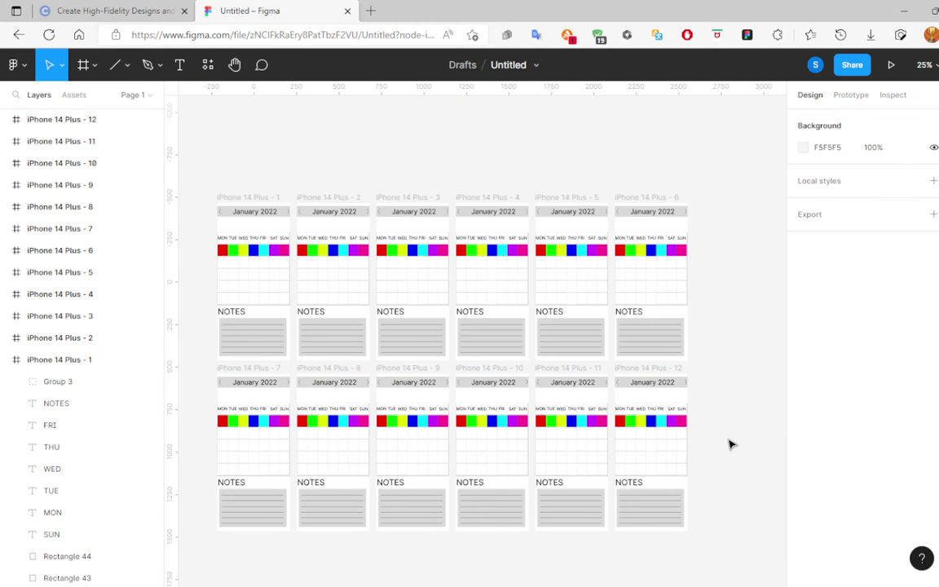
# Retitle frame 2's header from January to February.
pyautogui.click(331, 216)
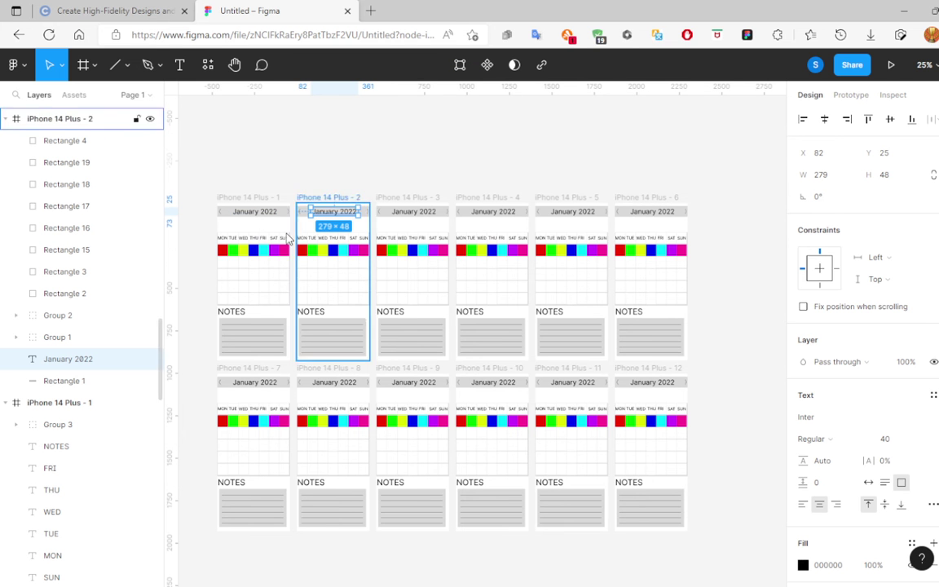
pyautogui.doubleClick(336, 215)
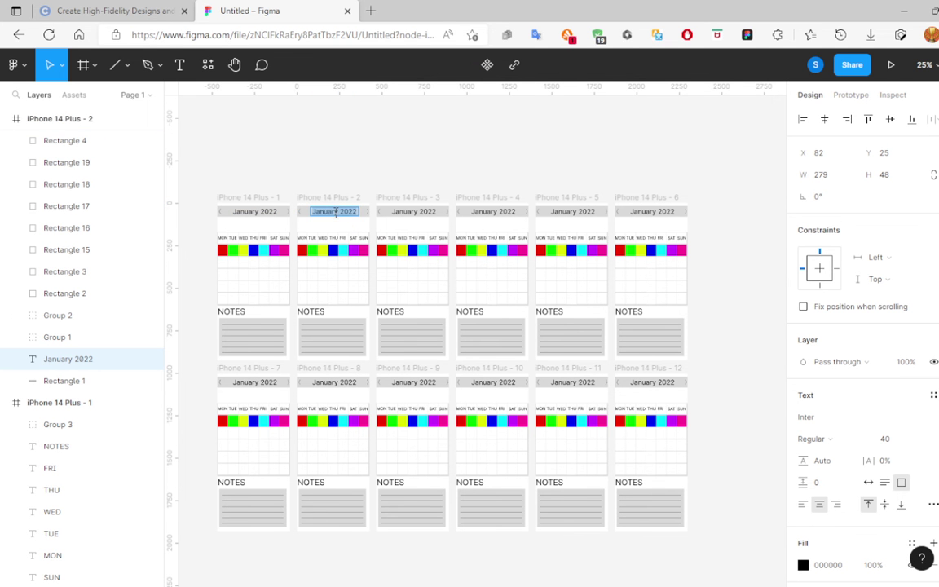
pyautogui.press('Escape')
pyautogui.press('BackSpace')
pyautogui.press('BackSpace')
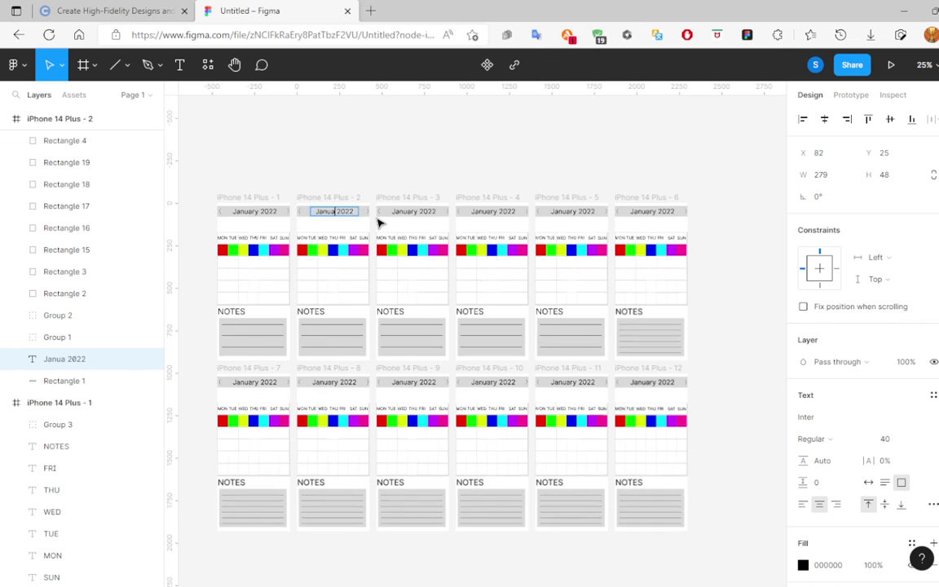
pyautogui.press('BackSpace')
pyautogui.press('BackSpace')
pyautogui.press('BackSpace')
pyautogui.press('BackSpace')
pyautogui.press('BackSpace')
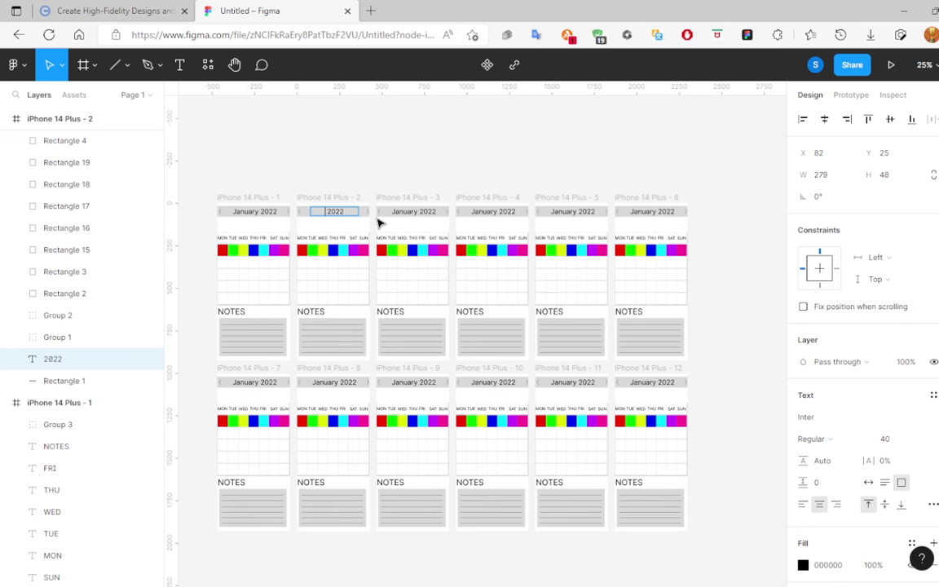
pyautogui.write('Fe')
pyautogui.write('brur')
pyautogui.press('BackSpace')
pyautogui.write('ar')
pyautogui.write('y')
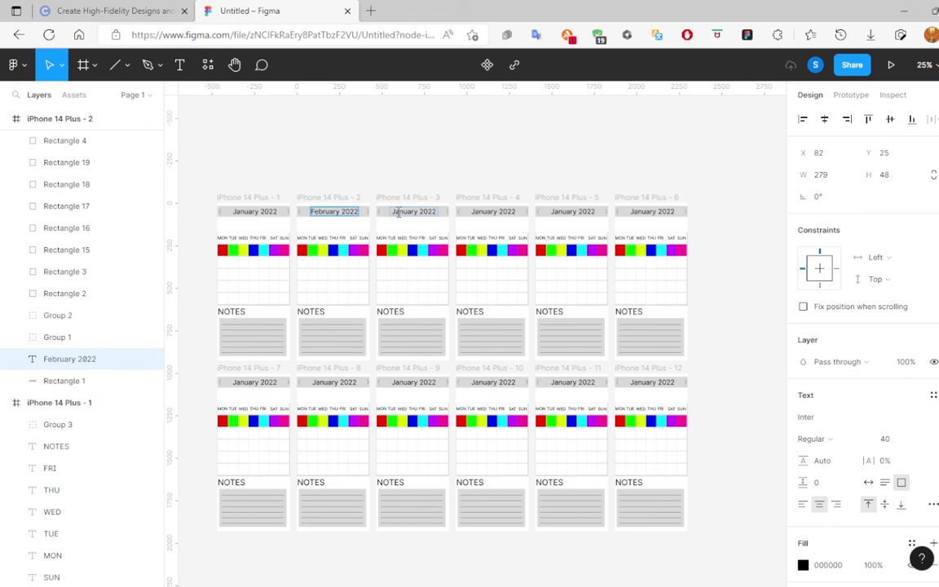
# Retitle frames 3–6 as March, April, May and June.
pyautogui.doubleClick(408, 212)
pyautogui.write('m')
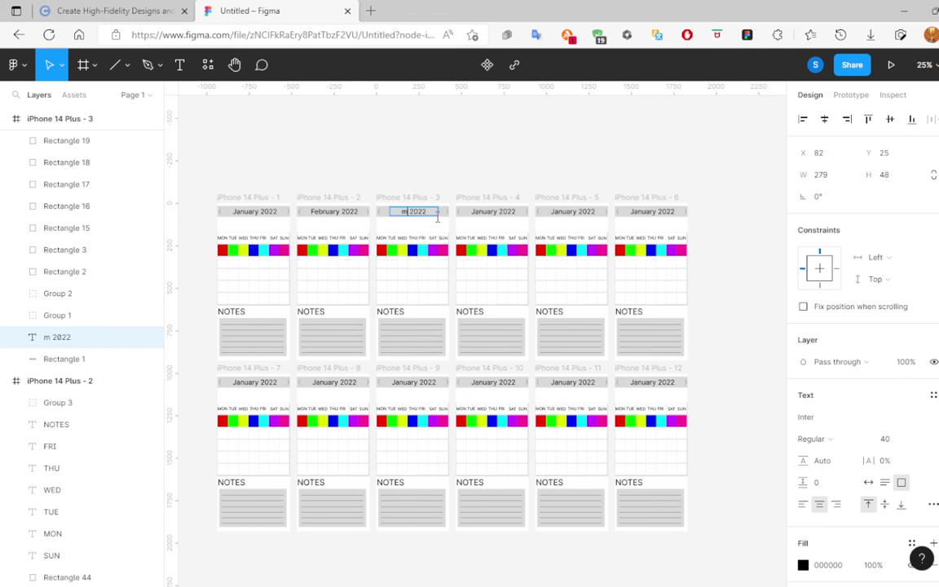
pyautogui.write('arch')
pyautogui.press('Home')
pyautogui.press('Delete')
pyautogui.write('M')
pyautogui.doubleClick(483, 214)
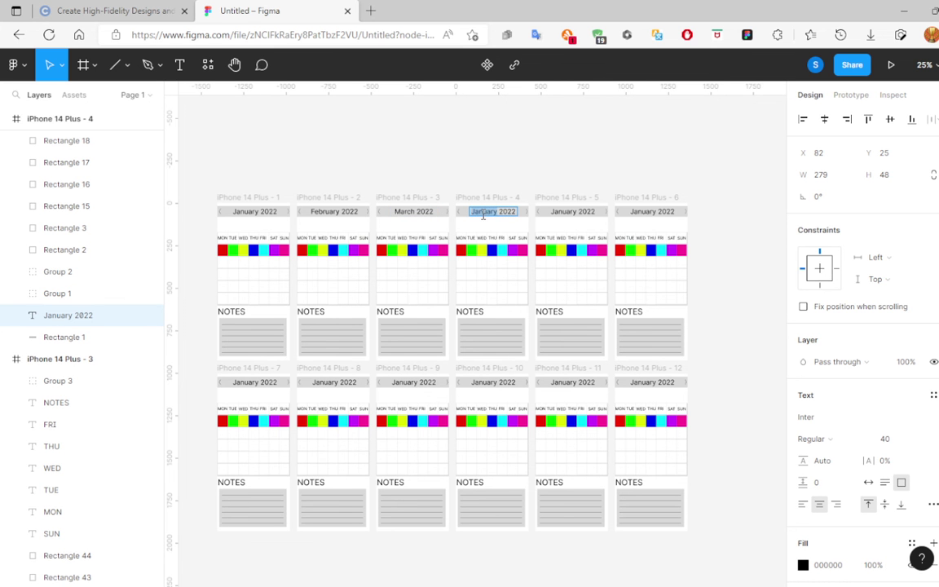
pyautogui.write('Apr')
pyautogui.write('il')
pyautogui.doubleClick(559, 214)
pyautogui.write('Ma')
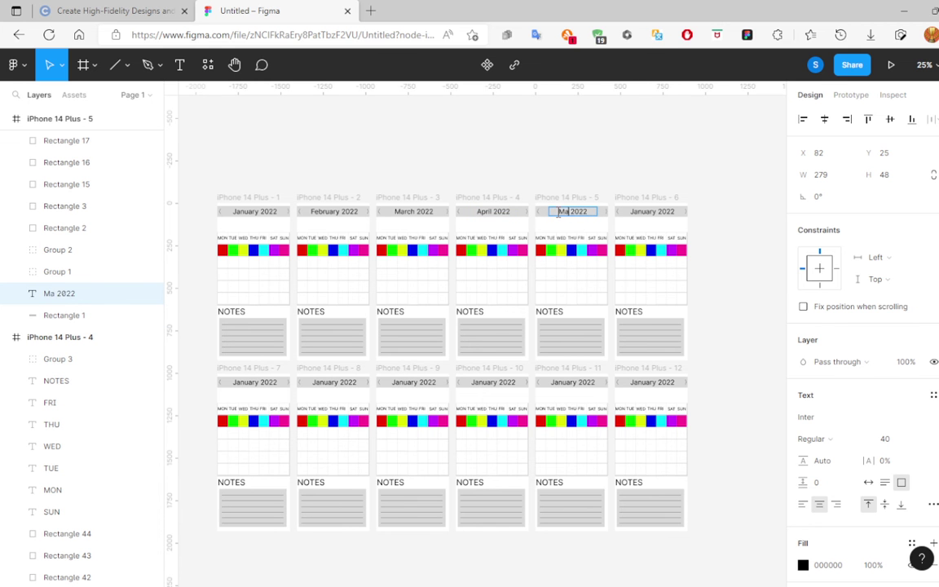
pyautogui.write('y')
pyautogui.doubleClick(648, 214)
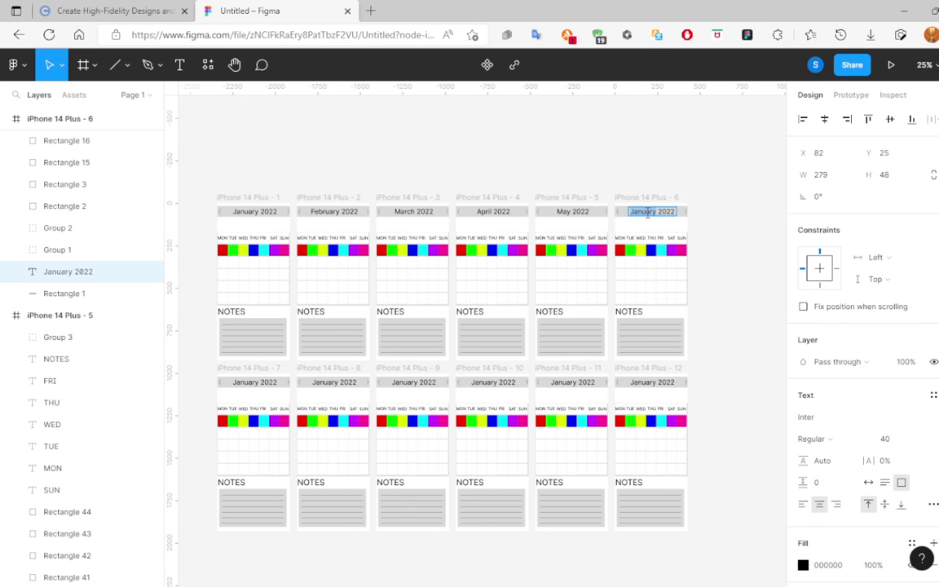
pyautogui.write('Jun')
pyautogui.write('e')
# Retitle frames 7 and 8 as July and August.
pyautogui.doubleClick(244, 383)
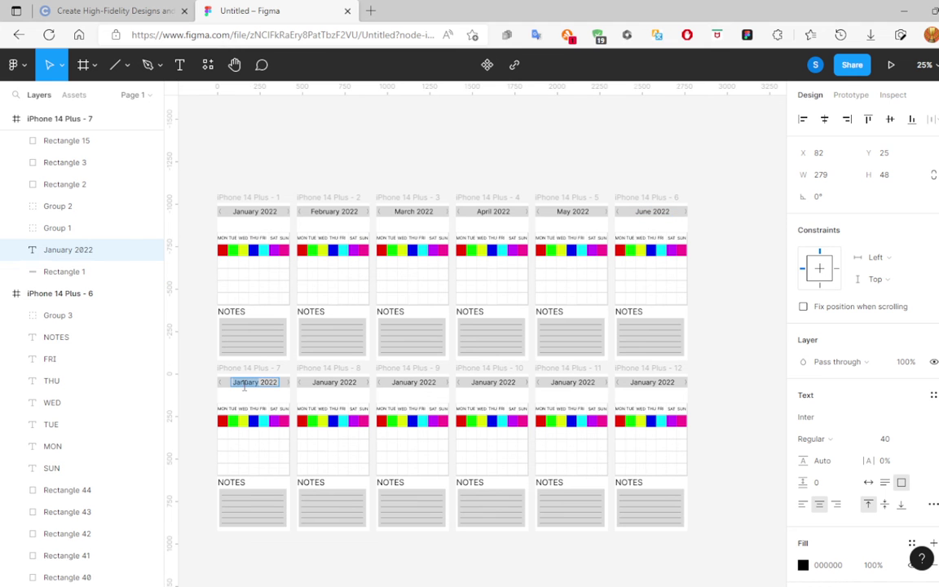
pyautogui.write('jul')
pyautogui.write('y')
pyautogui.press('BackSpace')
pyautogui.write('J')
pyautogui.doubleClick(333, 383)
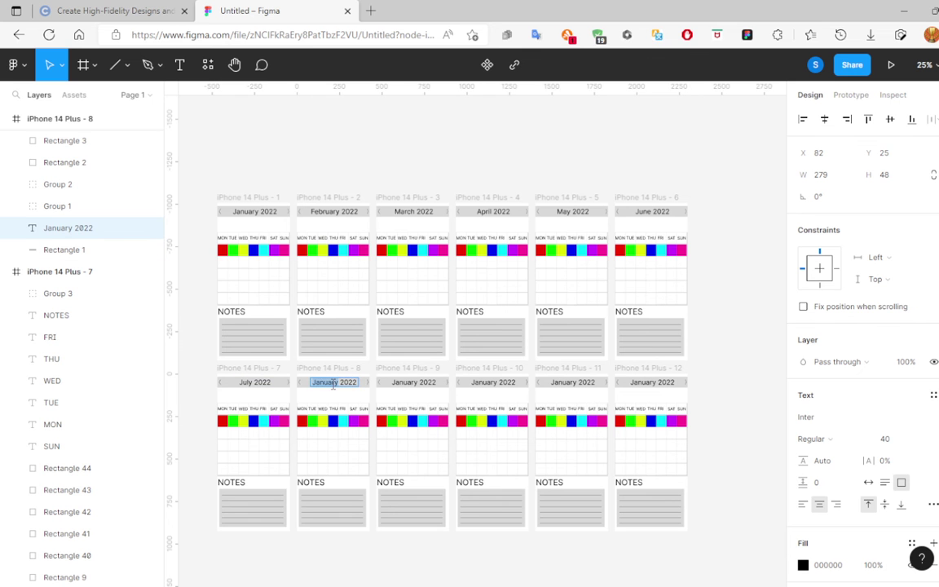
pyautogui.write('A')
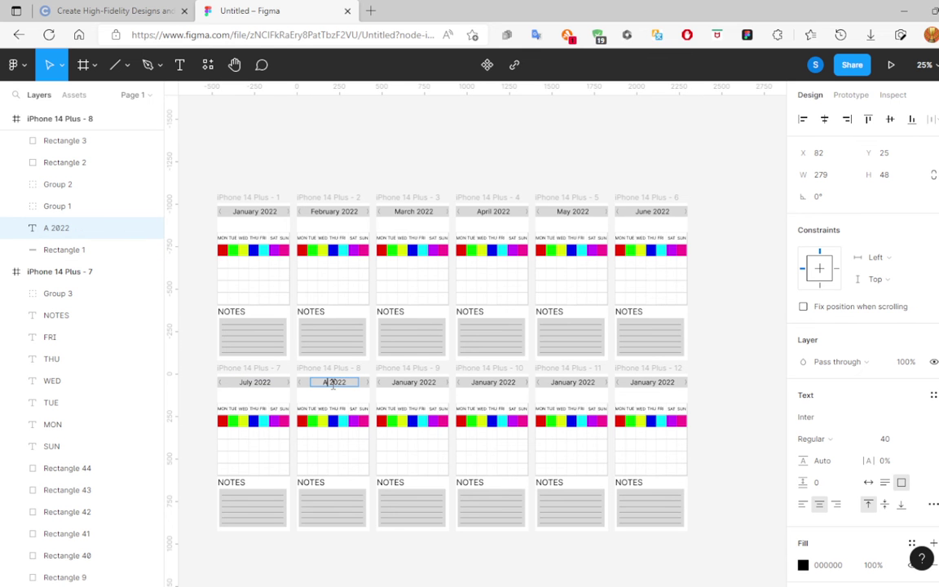
pyautogui.write('ugu')
pyautogui.write('st')
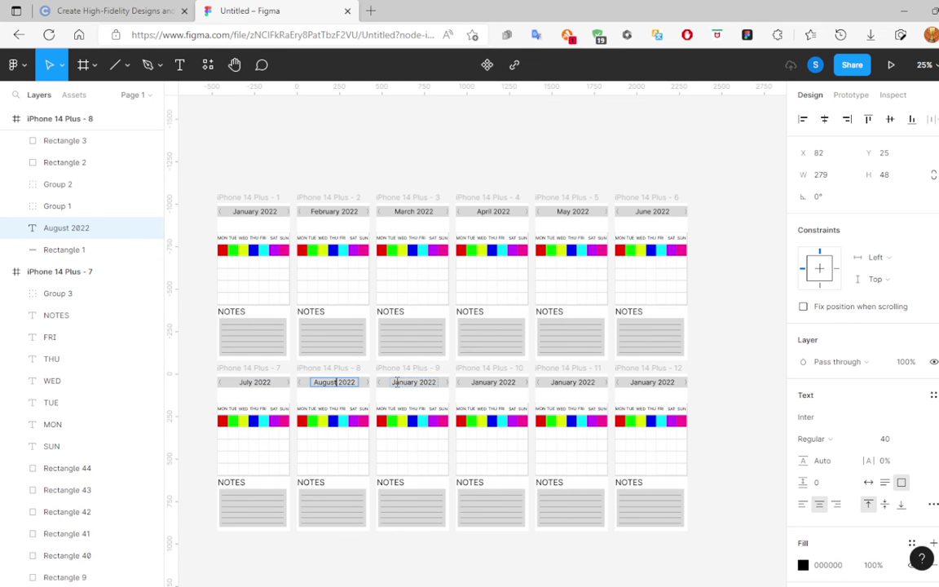
# Retitle frame 9 as September and widen its text box to one line.
pyautogui.doubleClick(396, 383)
pyautogui.write('Se')
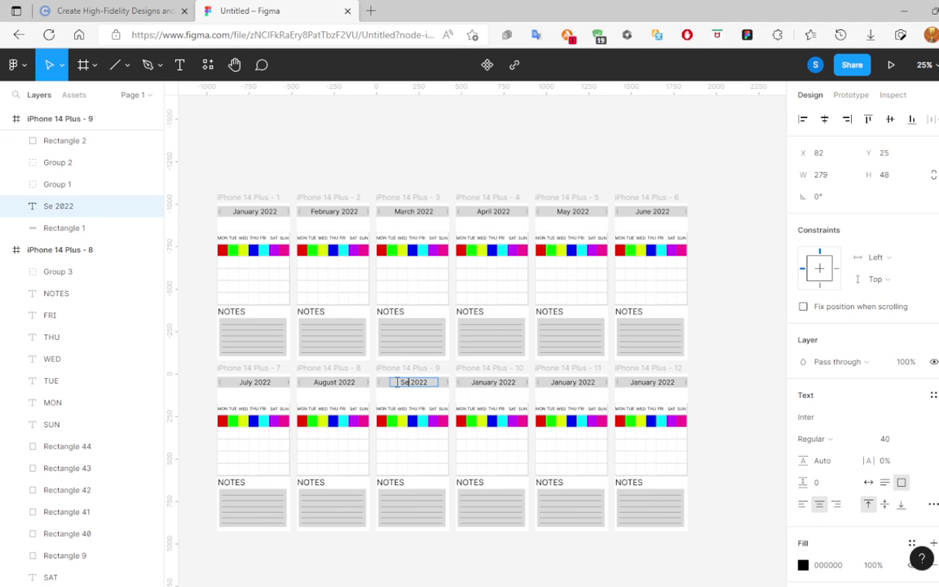
pyautogui.write('petem')
pyautogui.press('BackSpace')
pyautogui.press('BackSpace')
pyautogui.press('BackSpace')
pyautogui.write('tember')
pyautogui.press('Escape')
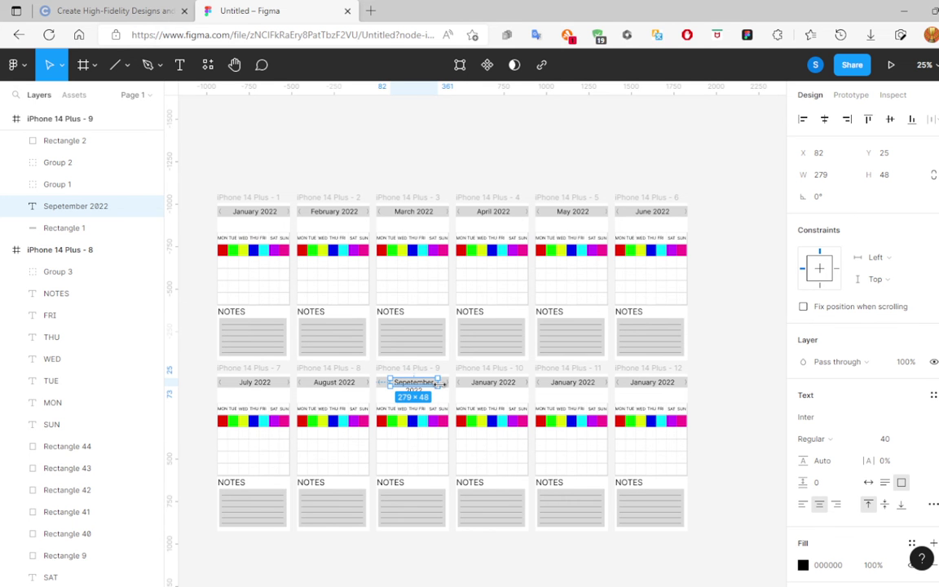
pyautogui.moveTo(443, 384); pyautogui.dragTo(451, 384)
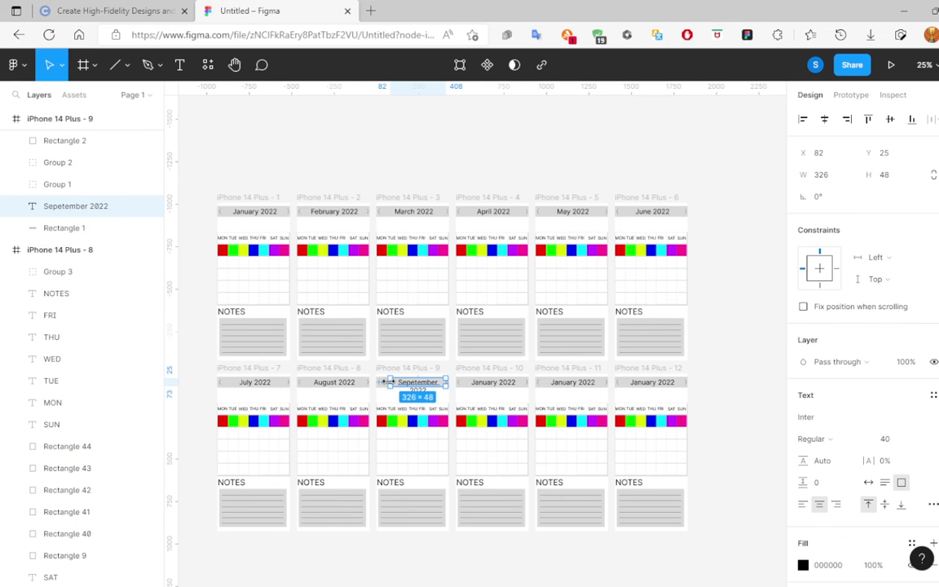
pyautogui.moveTo(388, 382); pyautogui.dragTo(378, 382)
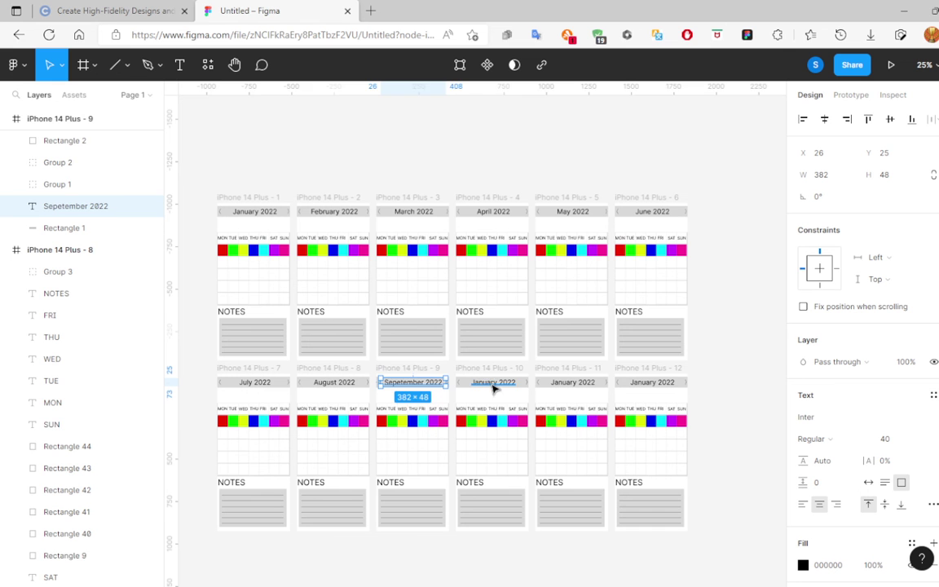
# Retitle frames 10 and 11 as October and November, widening and recentring November.
pyautogui.click(487, 391)
pyautogui.doubleClick(485, 385)
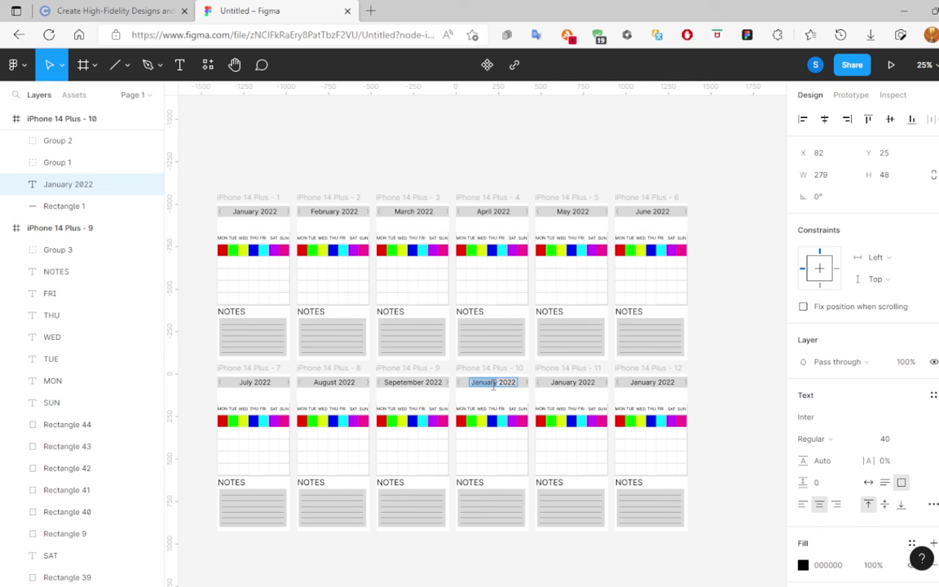
pyautogui.write('Oc')
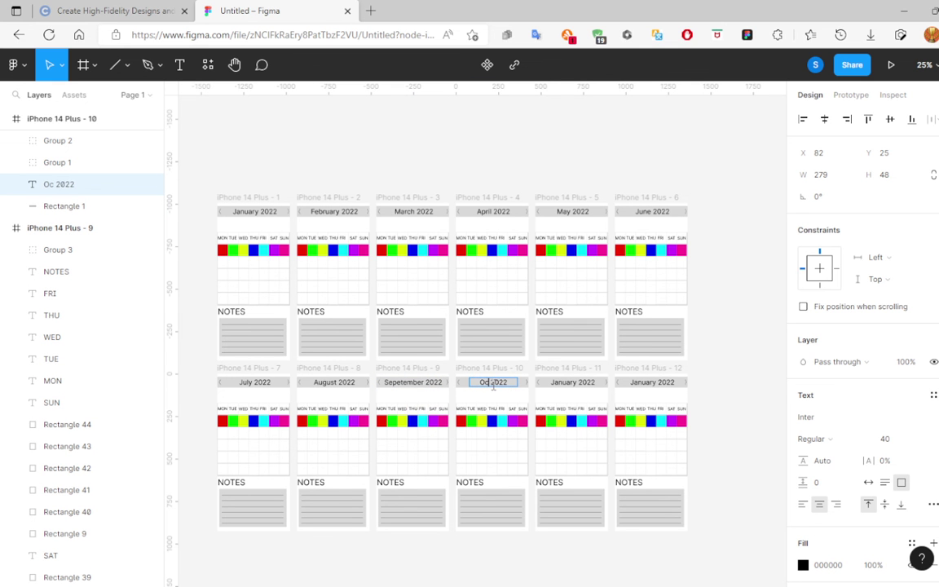
pyautogui.write('tober')
pyautogui.doubleClick(566, 380)
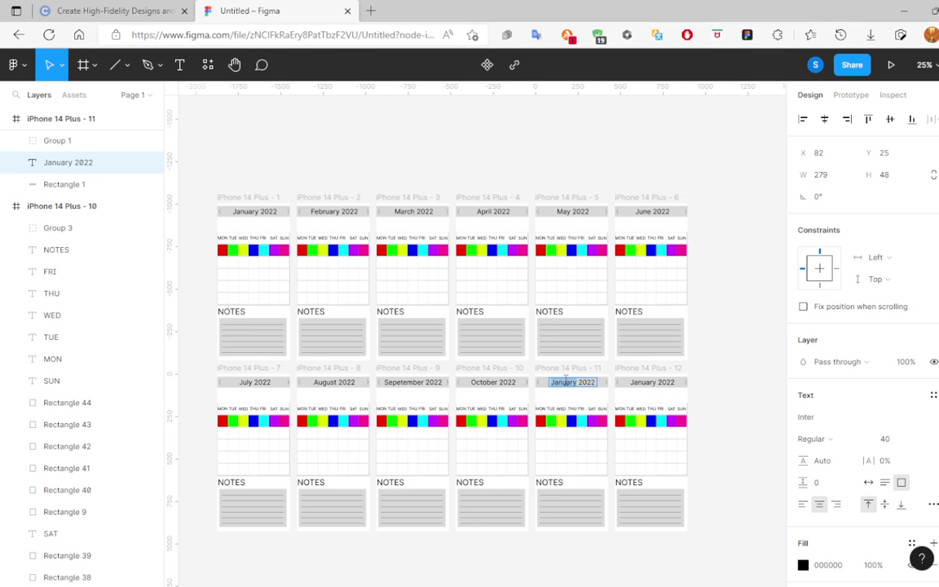
pyautogui.write('Nov')
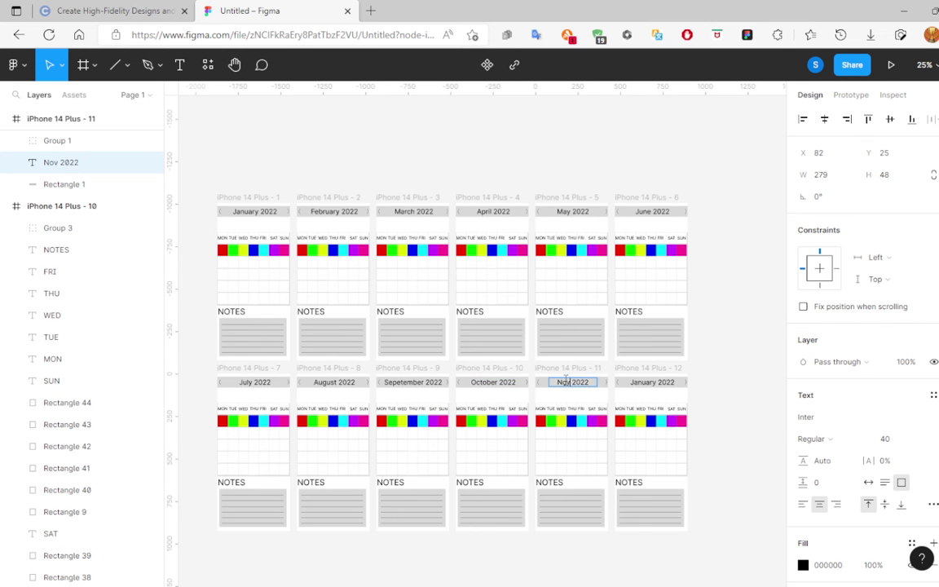
pyautogui.write('emeber')
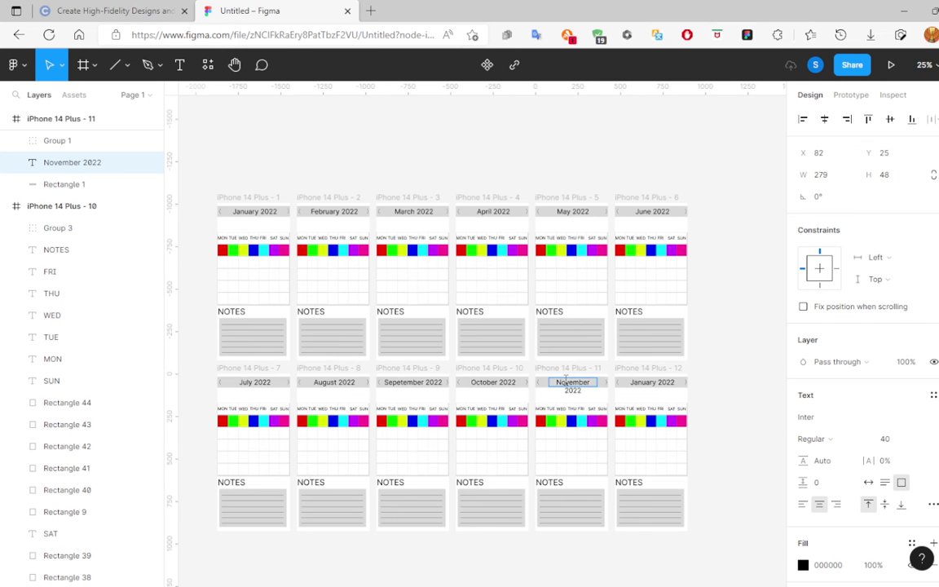
pyautogui.press('Escape')
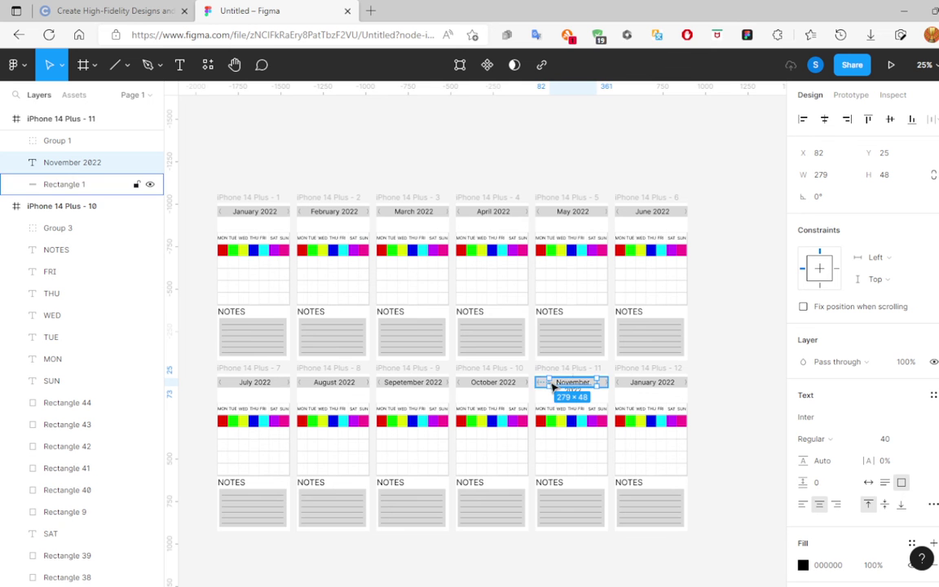
pyautogui.moveTo(539, 382); pyautogui.dragTo(535, 382)
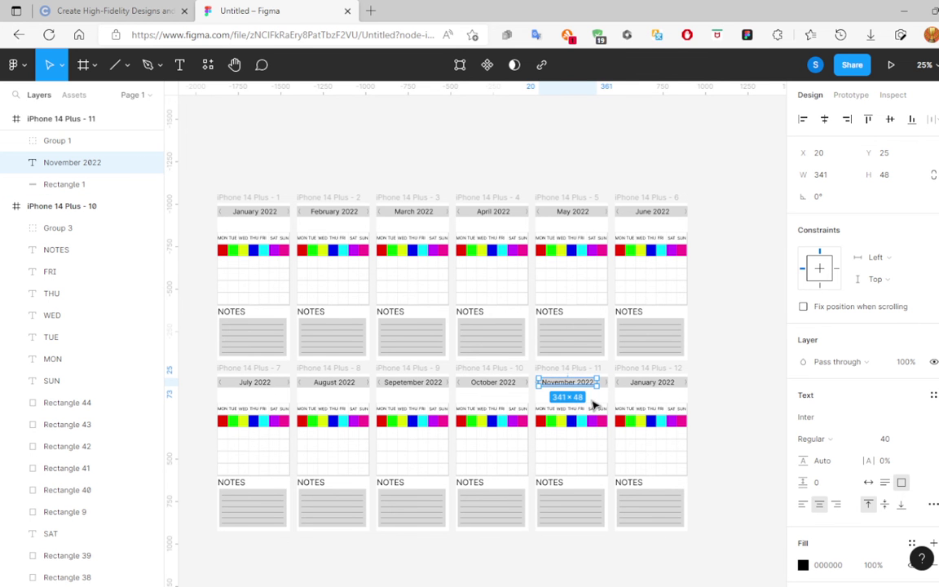
pyautogui.click(592, 406)
pyautogui.moveTo(560, 389); pyautogui.dragTo(565, 389)
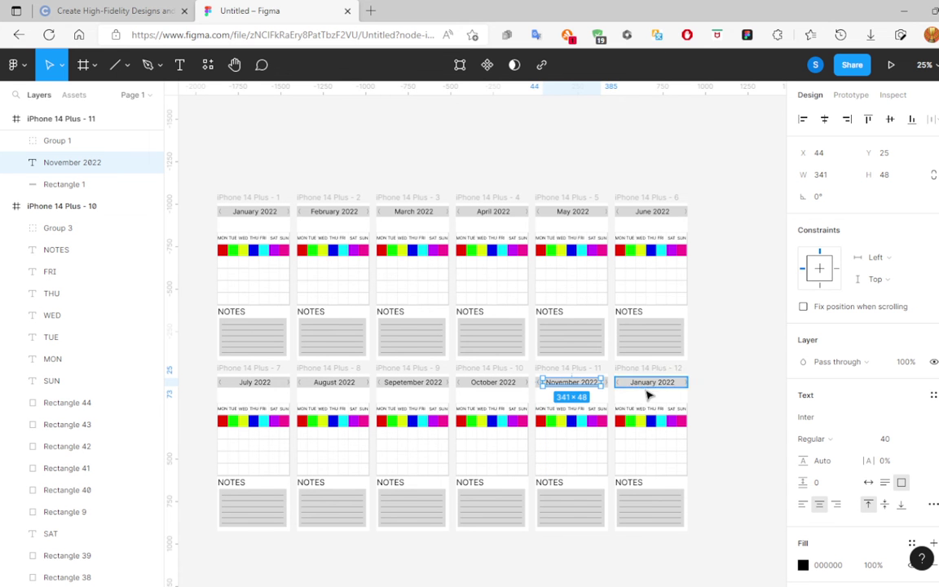
# Retitle frame 12 as December 2023, widening and positioning the header in its bar.
pyautogui.doubleClick(644, 382)
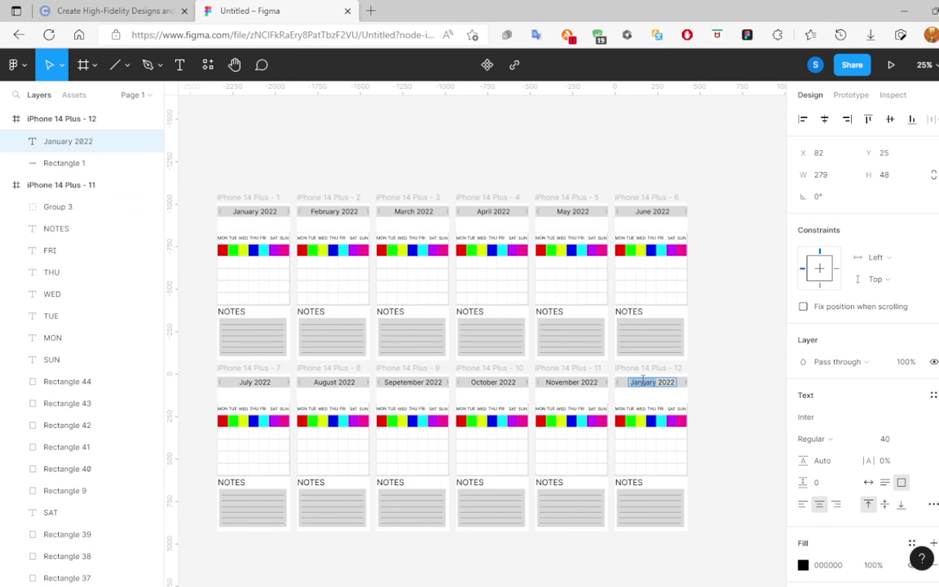
pyautogui.write('Dec')
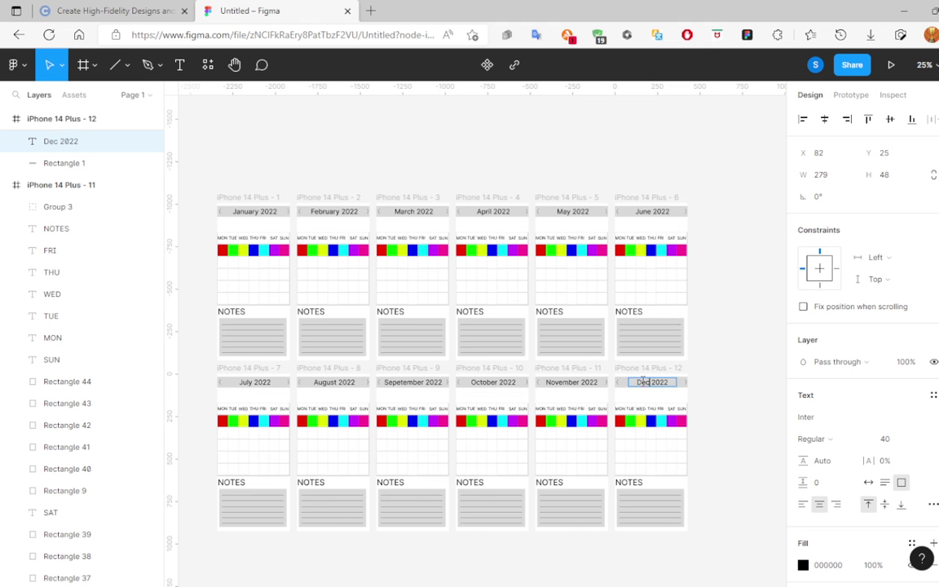
pyautogui.write('embe')
pyautogui.write('r')
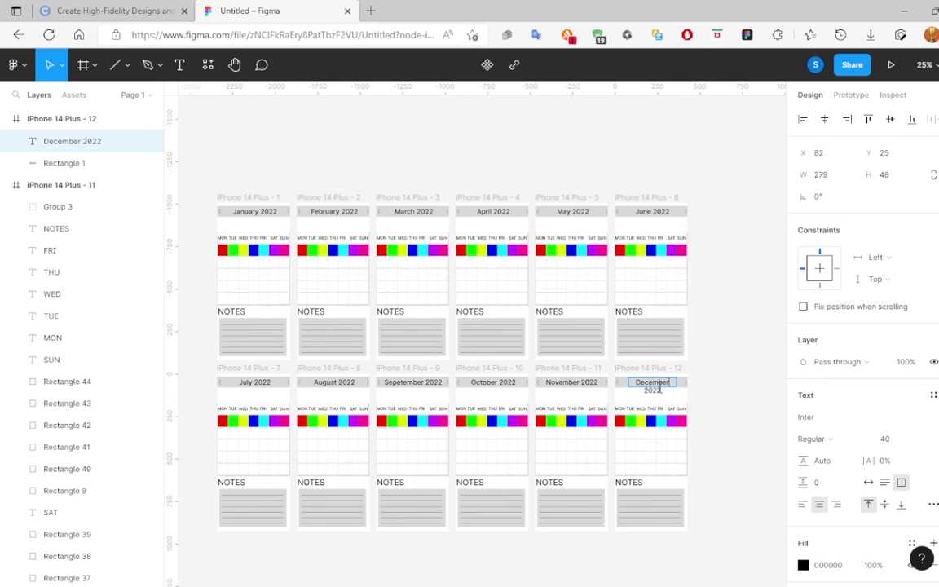
pyautogui.press('BackSpace')
pyautogui.write('3')
pyautogui.press('Escape')
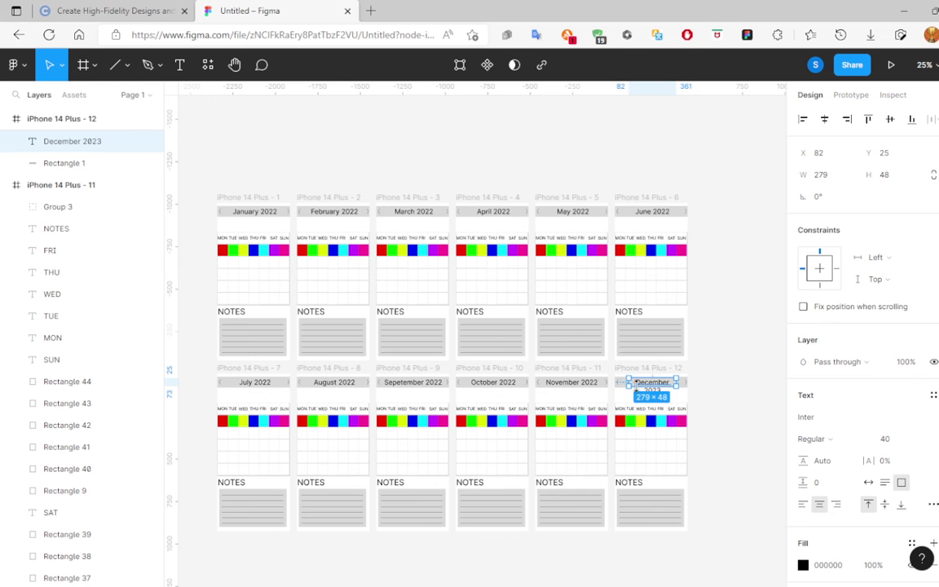
pyautogui.moveTo(624, 382); pyautogui.dragTo(617, 381)
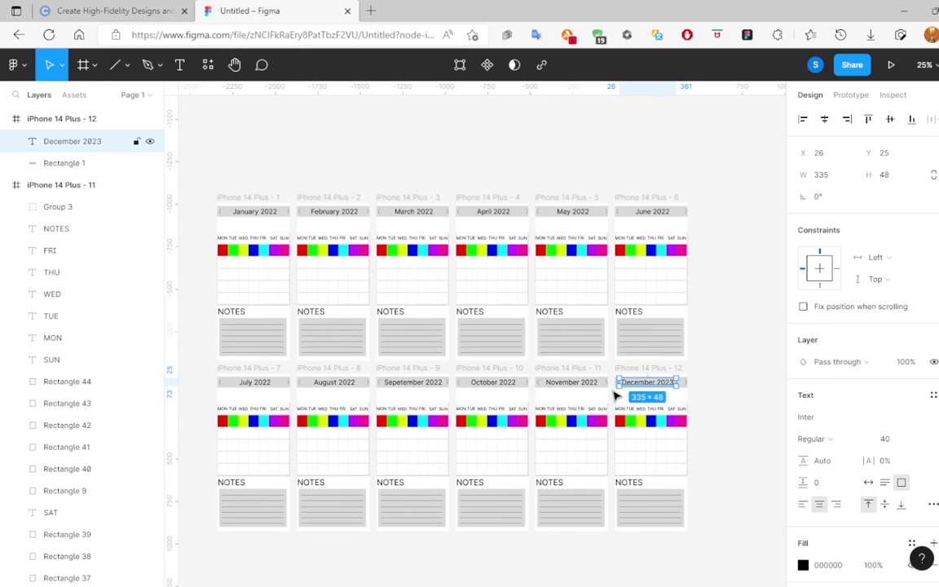
pyautogui.moveTo(654, 388); pyautogui.dragTo(657, 389)
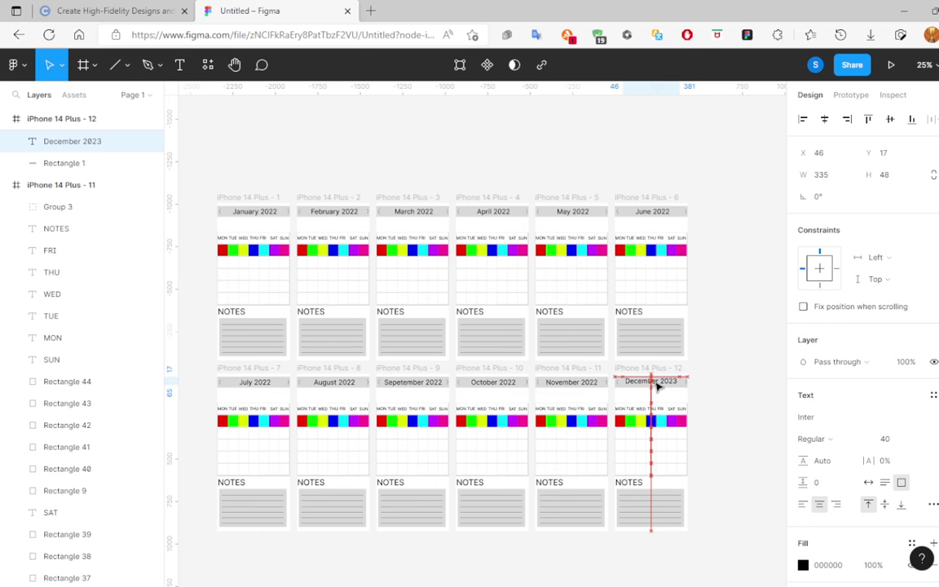
pyautogui.moveTo(659, 390); pyautogui.dragTo(656, 384)
# Change the November and October headers' year to 2023.
pyautogui.click(594, 383)
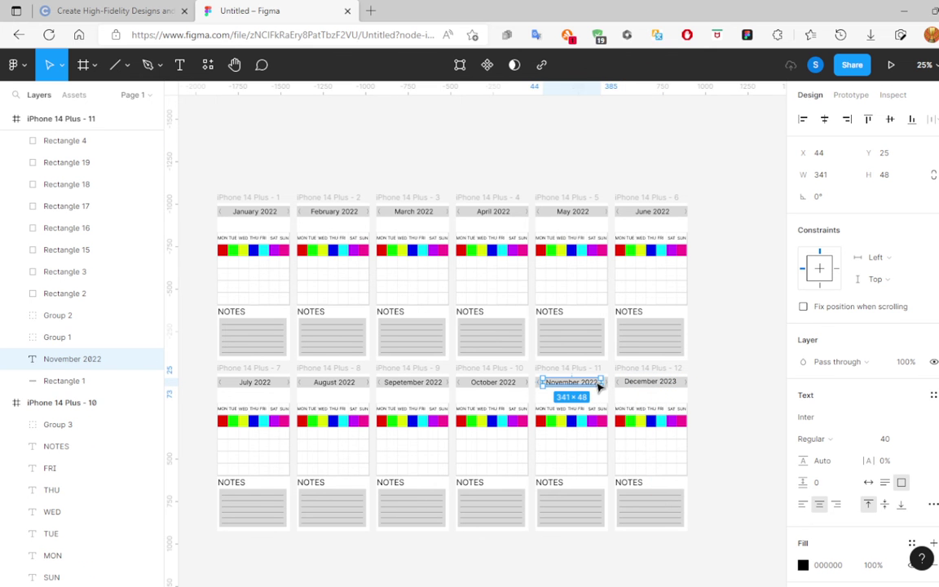
pyautogui.press('Return')
pyautogui.press('Right')
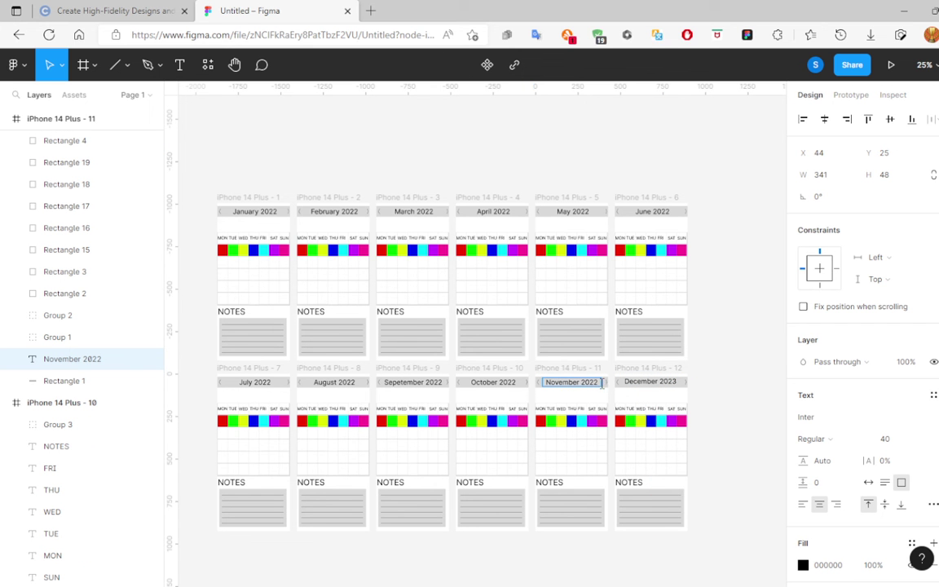
pyautogui.press('BackSpace')
pyautogui.write('3')
pyautogui.doubleClick(492, 383)
pyautogui.press('Right')
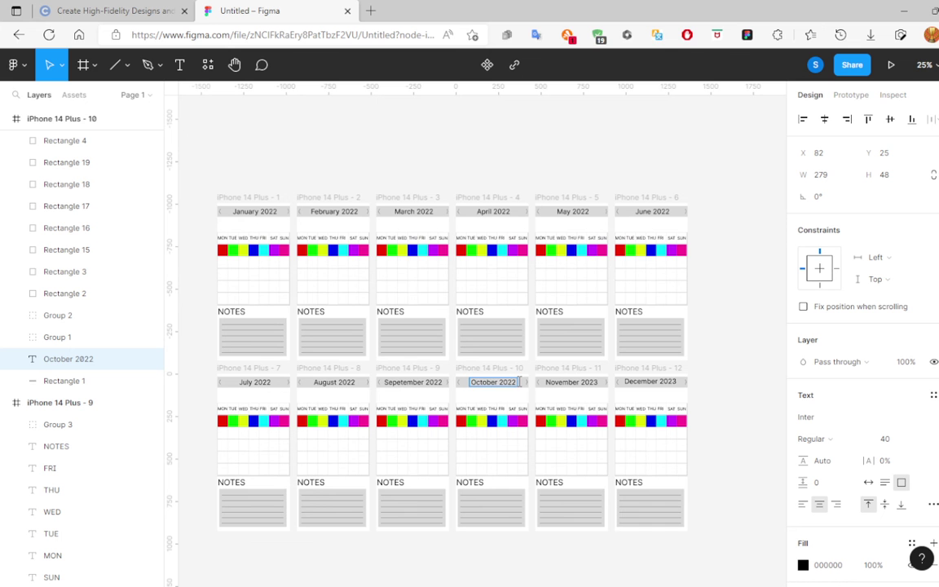
pyautogui.press('BackSpace')
pyautogui.write('3')
# Change the August and July headers' year to 2023.
pyautogui.click(429, 384)
pyautogui.write('3')
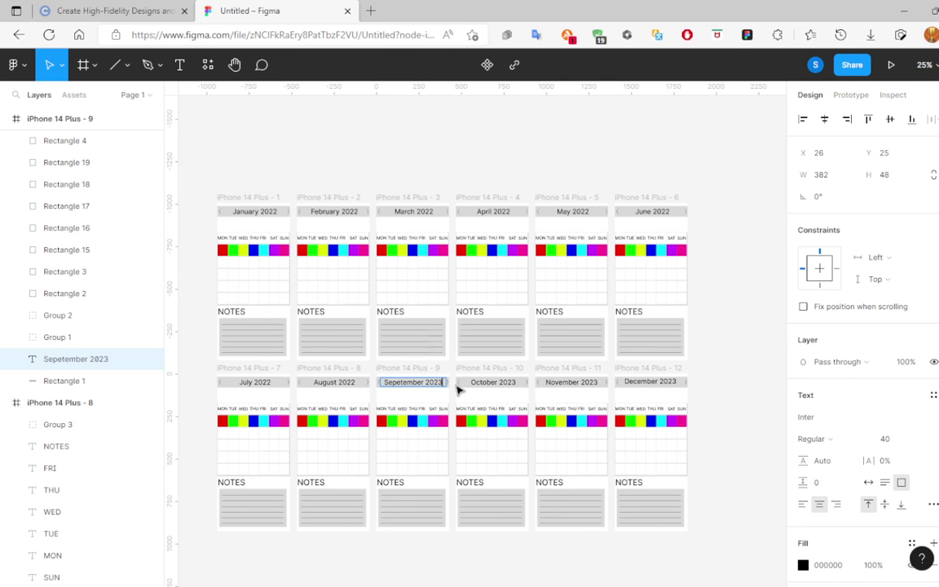
pyautogui.doubleClick(358, 381)
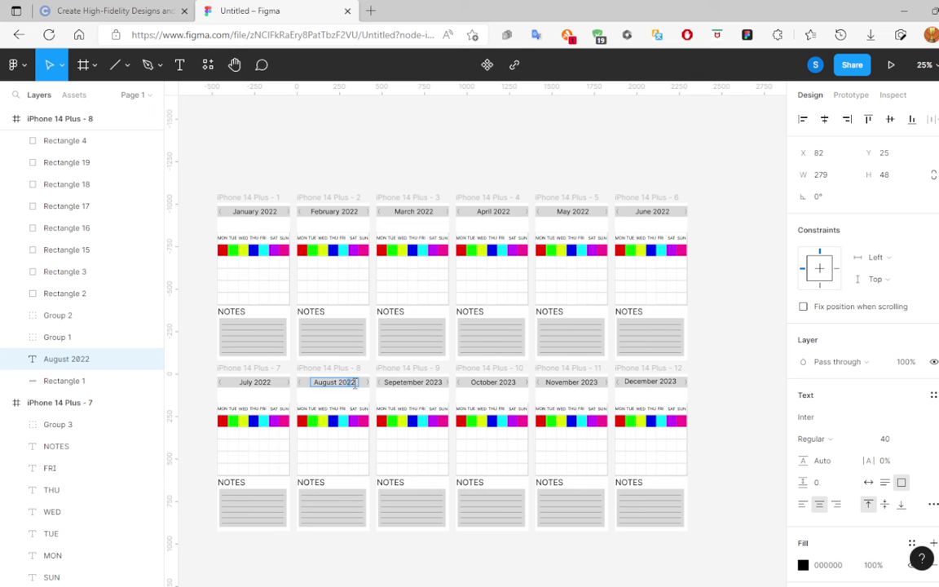
pyautogui.write('2023')
pyautogui.doubleClick(276, 384)
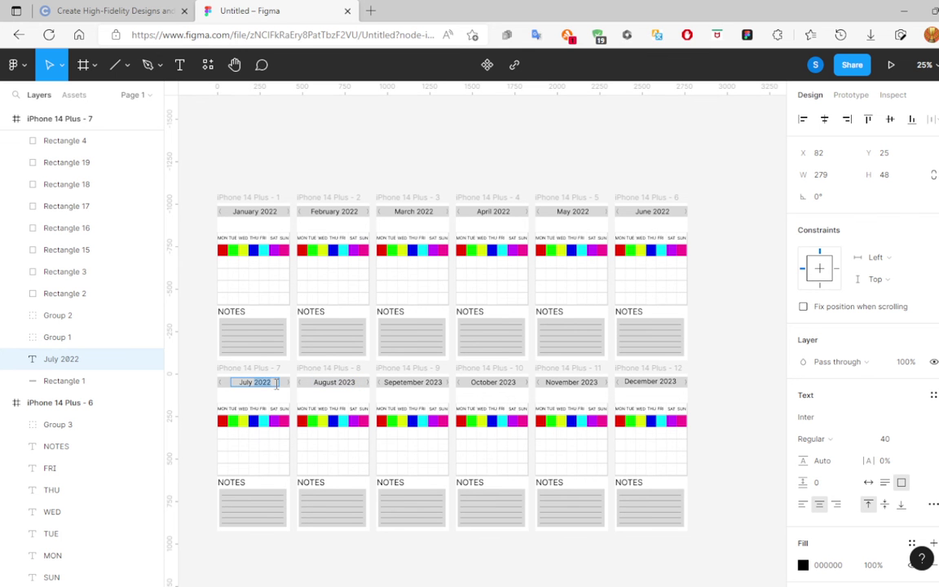
pyautogui.write('2023')
# Change the February header's year to 2023.
pyautogui.doubleClick(277, 211)
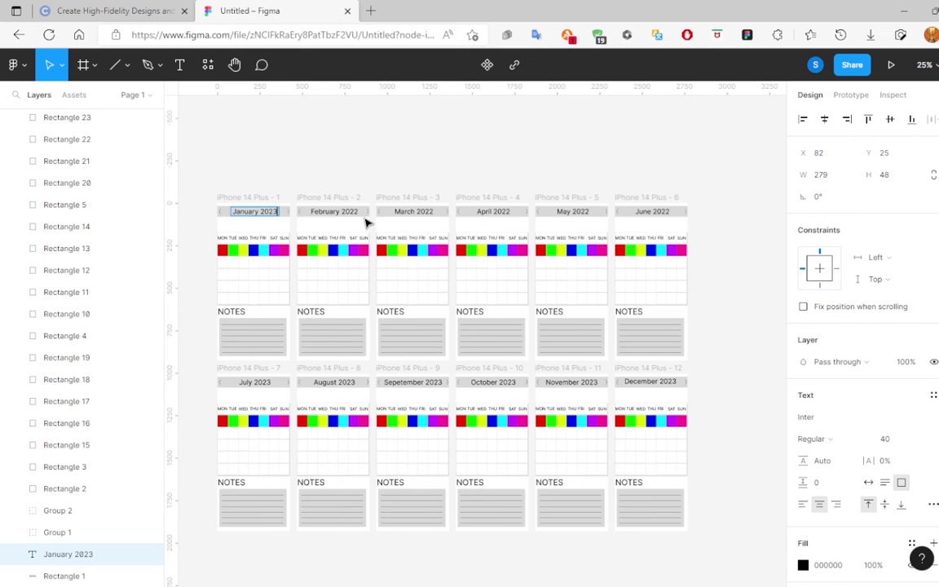
pyautogui.click(362, 215)
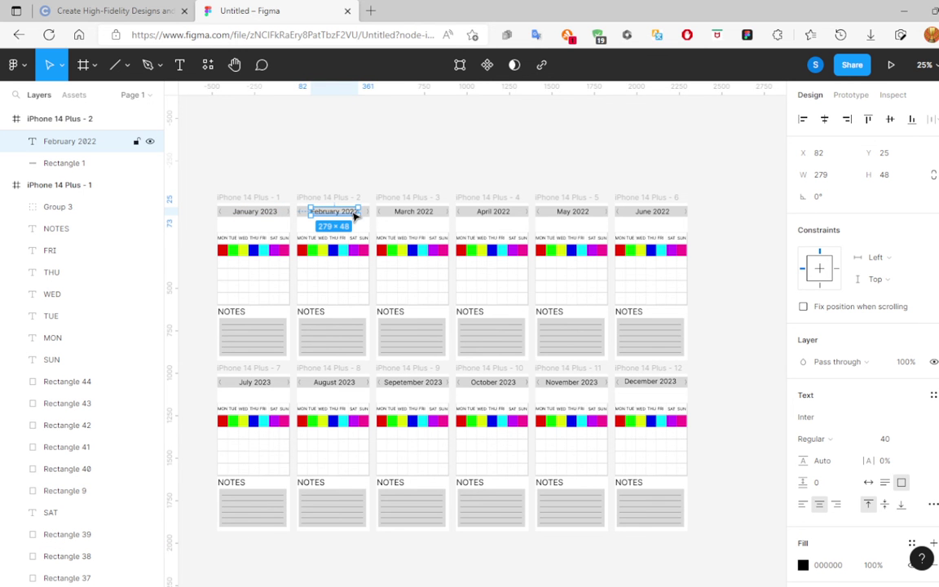
pyautogui.doubleClick(355, 214)
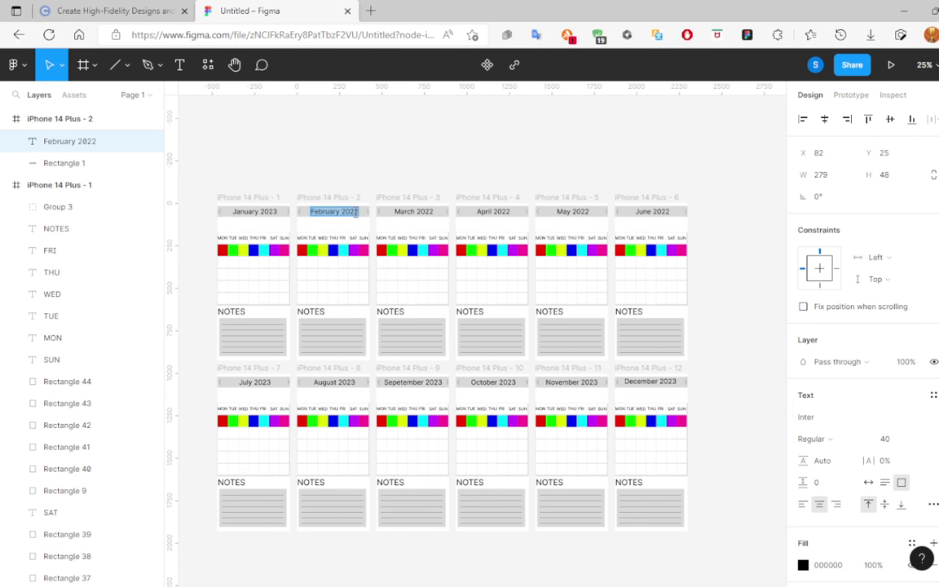
pyautogui.click(361, 213)
pyautogui.press('BackSpace')
pyautogui.write('3')
# Change the March and April headers' year to 2023.
pyautogui.click(433, 211)
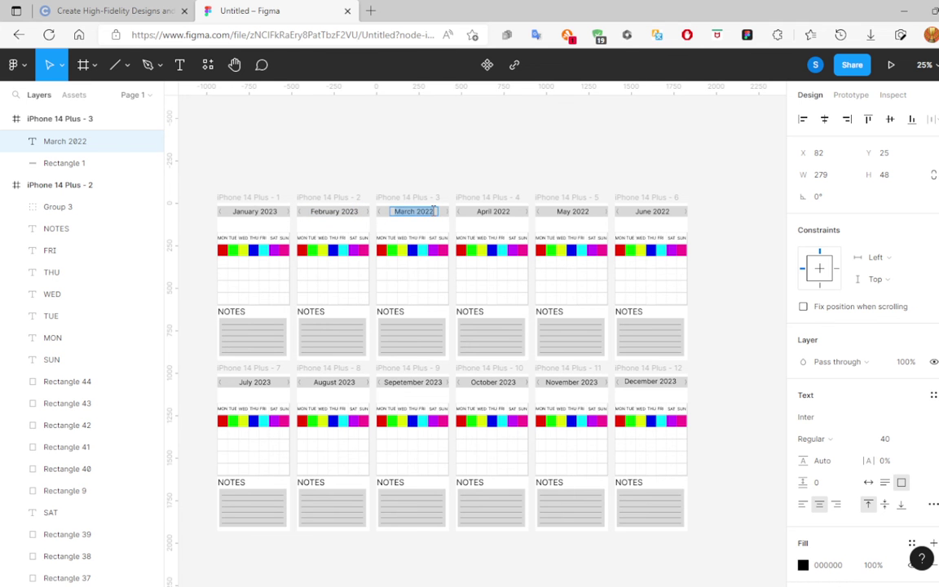
pyautogui.doubleClick(441, 211)
pyautogui.press('BackSpace')
pyautogui.write('3')
pyautogui.doubleClick(512, 212)
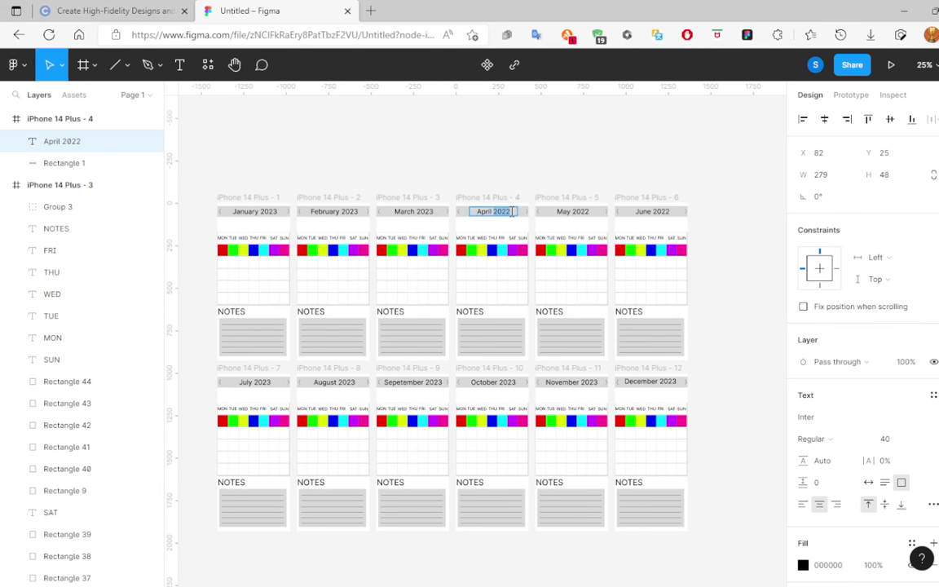
pyautogui.press('BackSpace')
pyautogui.write('3')
# Change the May and June headers' year to 2023.
pyautogui.doubleClick(593, 211)
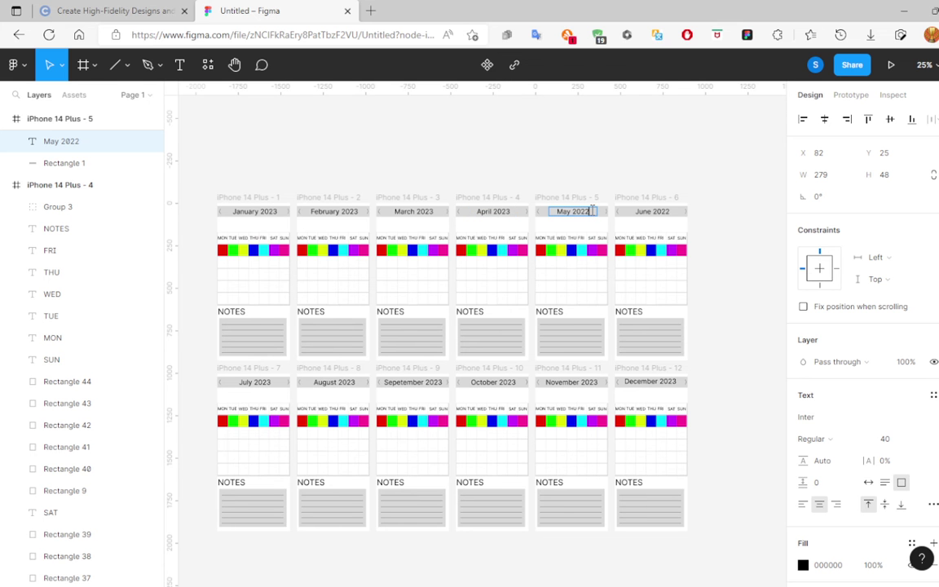
pyautogui.press('BackSpace')
pyautogui.write('3')
pyautogui.doubleClick(672, 211)
pyautogui.click(674, 212)
pyautogui.write('3')
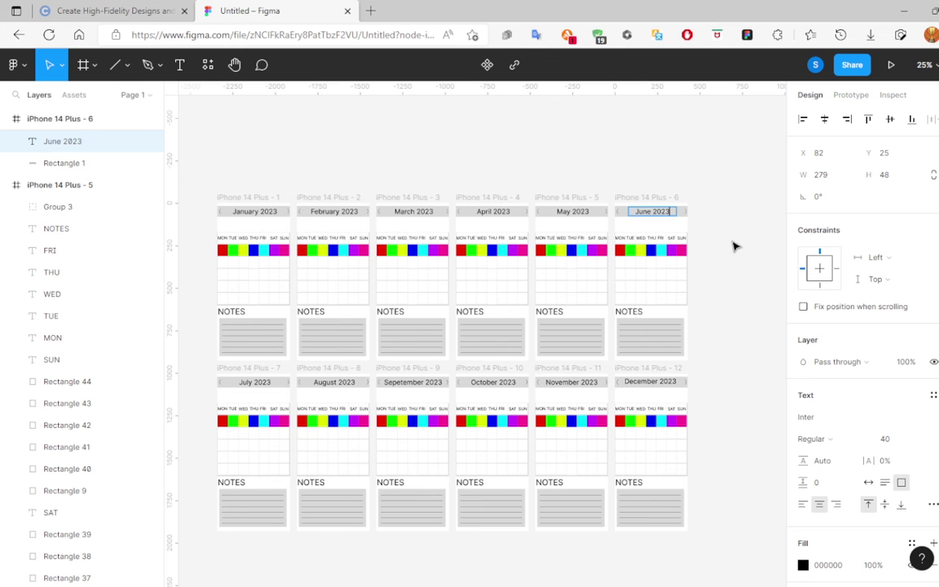
pyautogui.press('Escape')
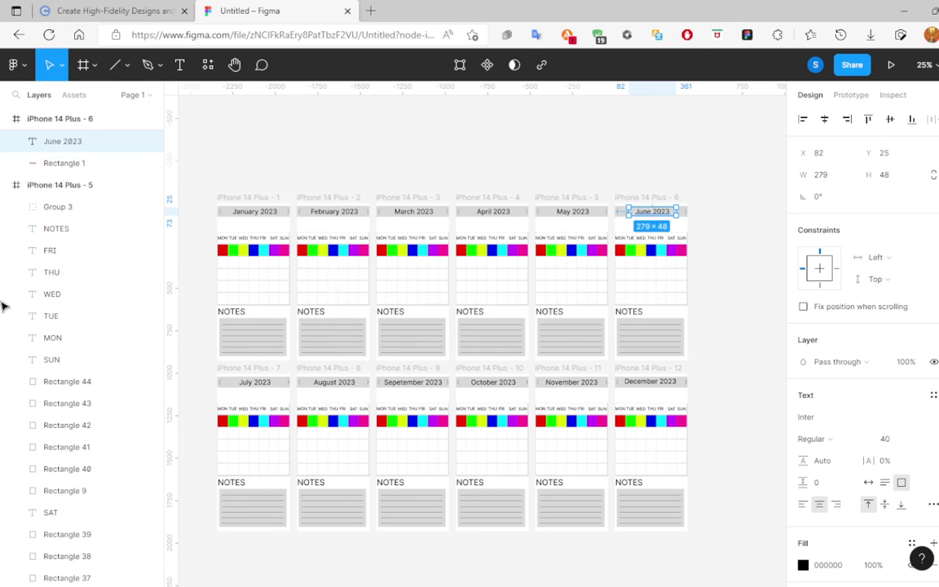
# Show the Prototype settings with iPhone 14 Plus preview, deselect, and zoom into the frames.
pyautogui.click(851, 95)
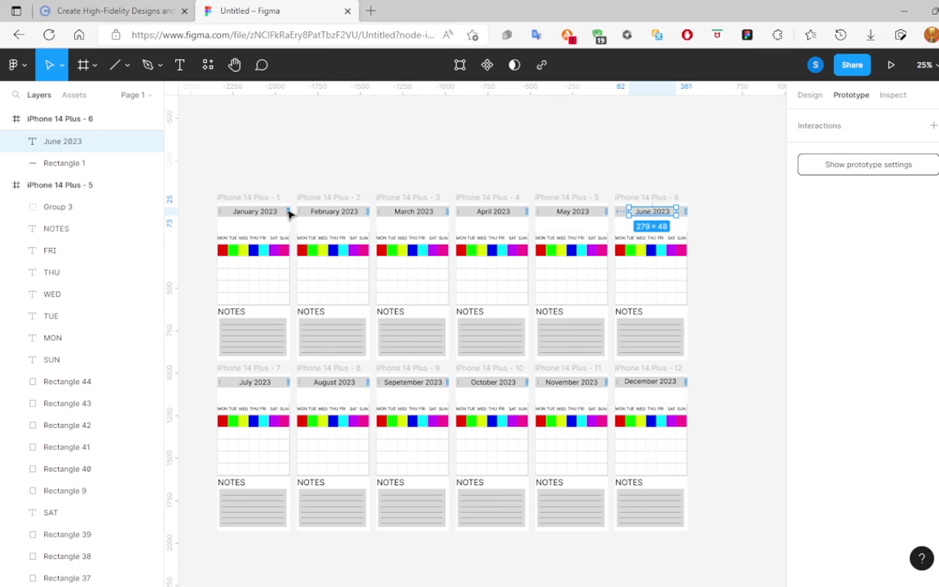
pyautogui.click(467, 151)
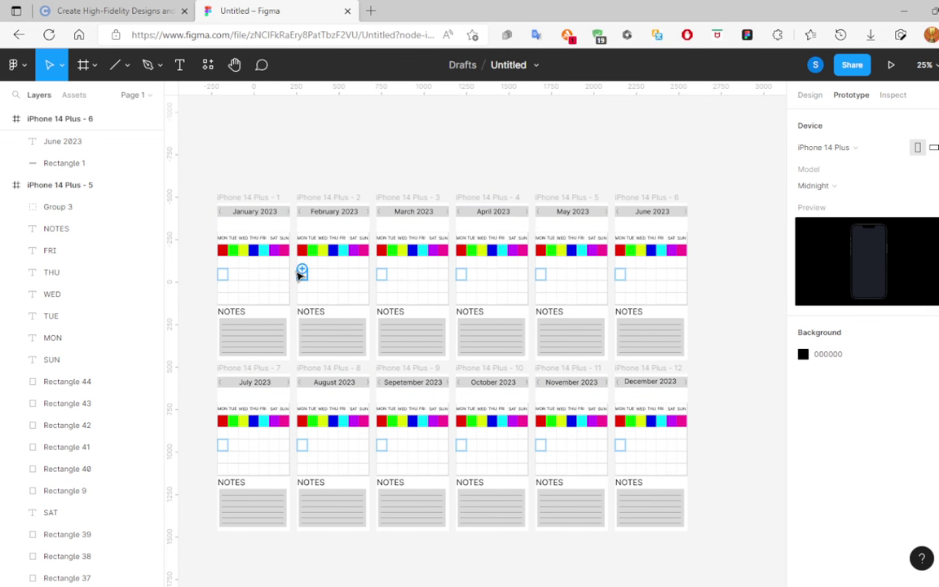
pyautogui.scroll(1, 294, 272)
pyautogui.scroll(1, 290, 268)
pyautogui.scroll(1, 284, 233)
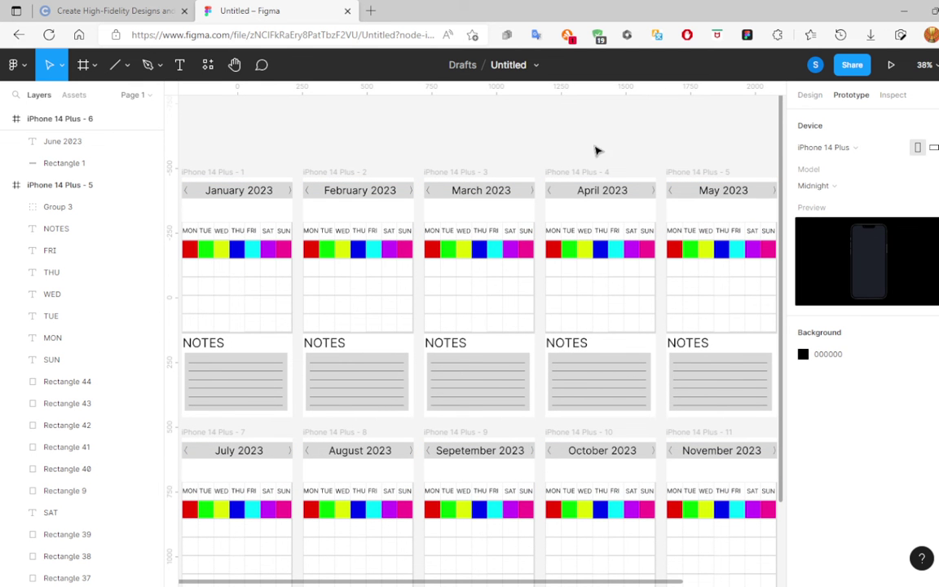
# In Design properties, nudge January's right-arrow group slightly right in the header.
pyautogui.click(811, 95)
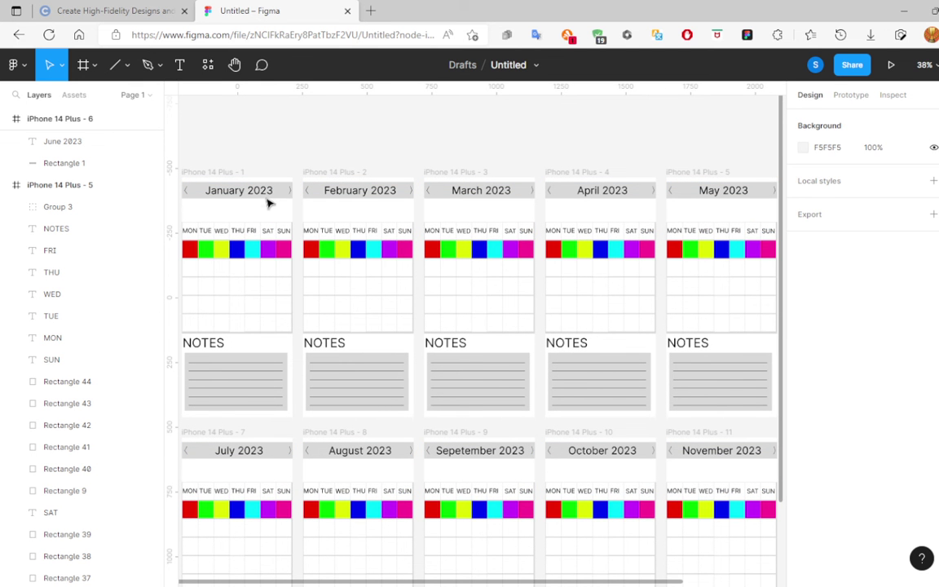
pyautogui.click(288, 193)
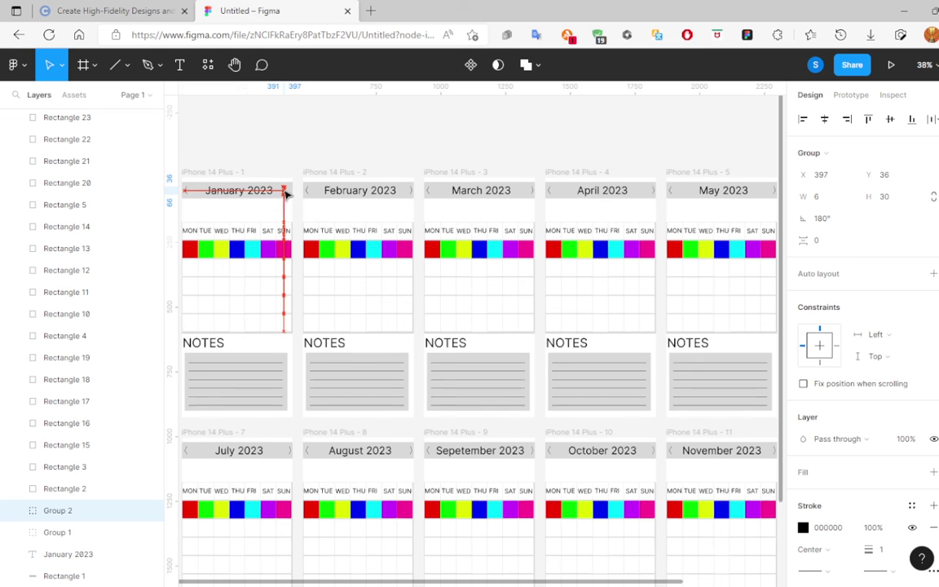
pyautogui.moveTo(287, 193); pyautogui.dragTo(291, 192)
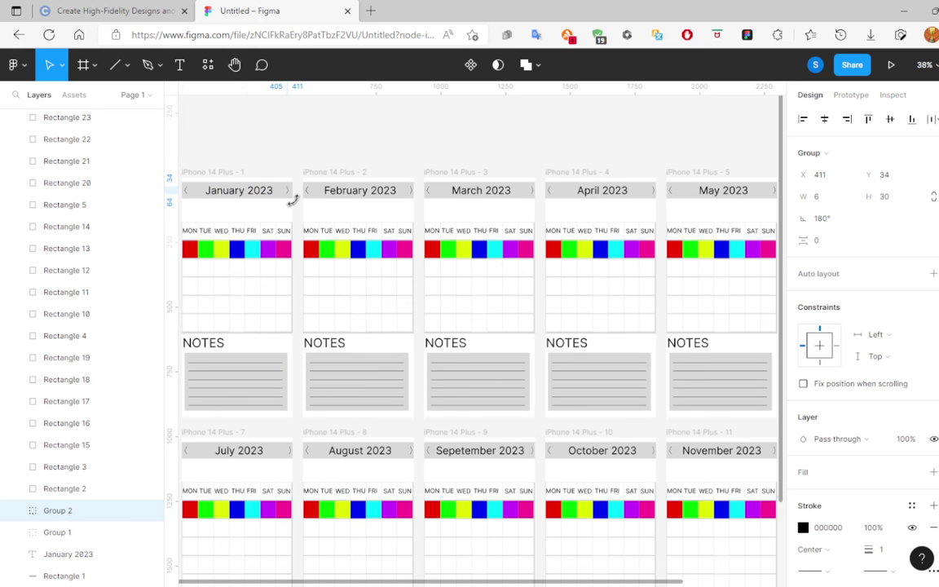
pyautogui.click(283, 153)
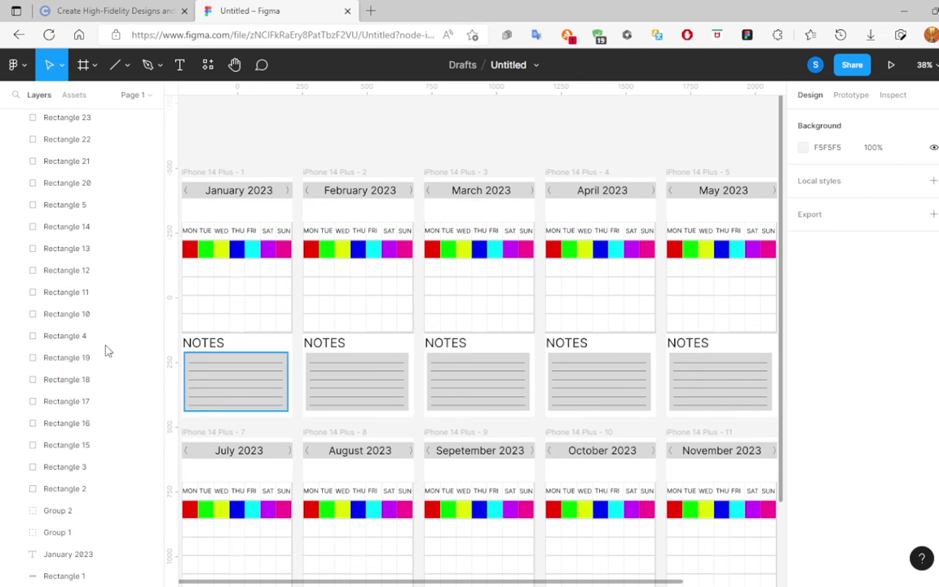
# Nudge January's left-arrow group into place at the header's left end.
pyautogui.moveTo(300, 581); pyautogui.dragTo(276, 581)
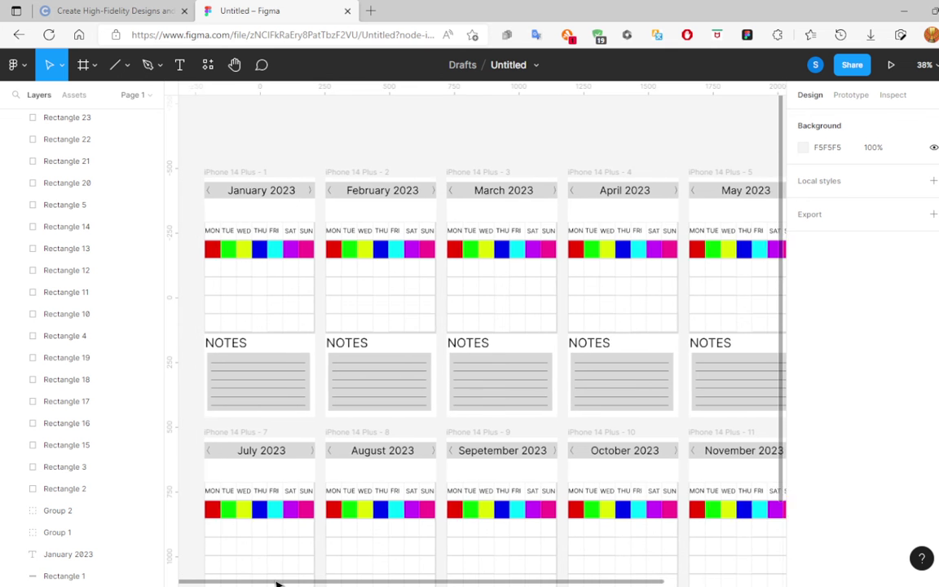
pyautogui.click(215, 192)
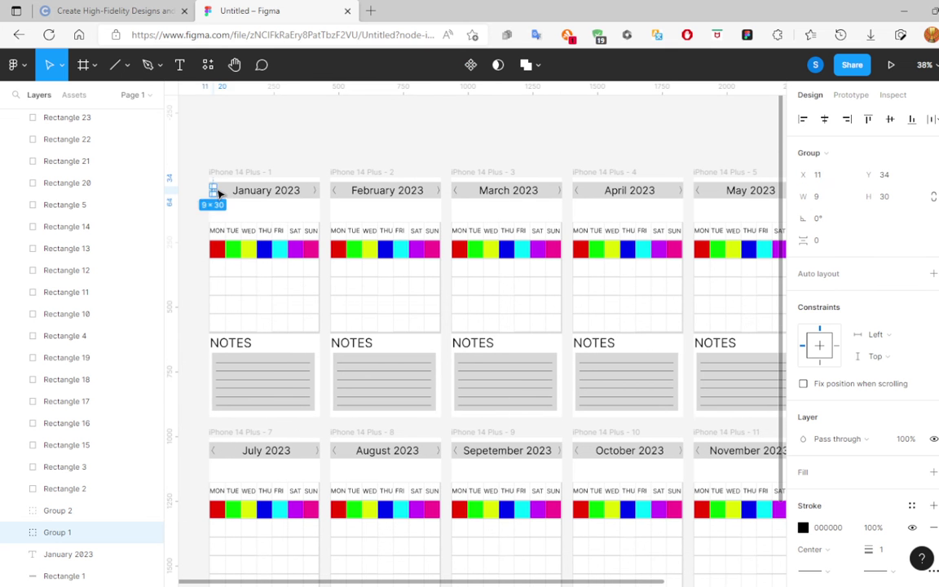
pyautogui.moveTo(218, 194); pyautogui.dragTo(218, 194)
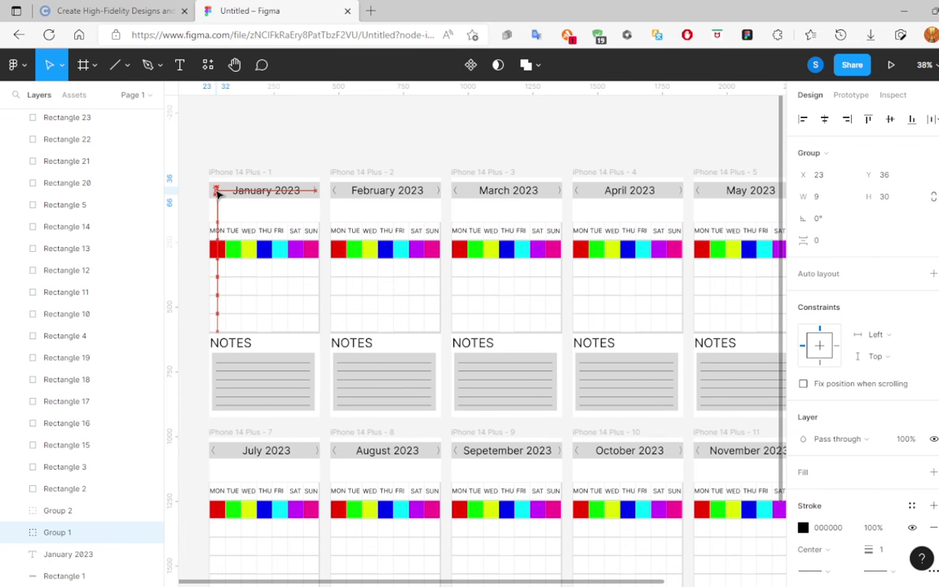
pyautogui.click(185, 238)
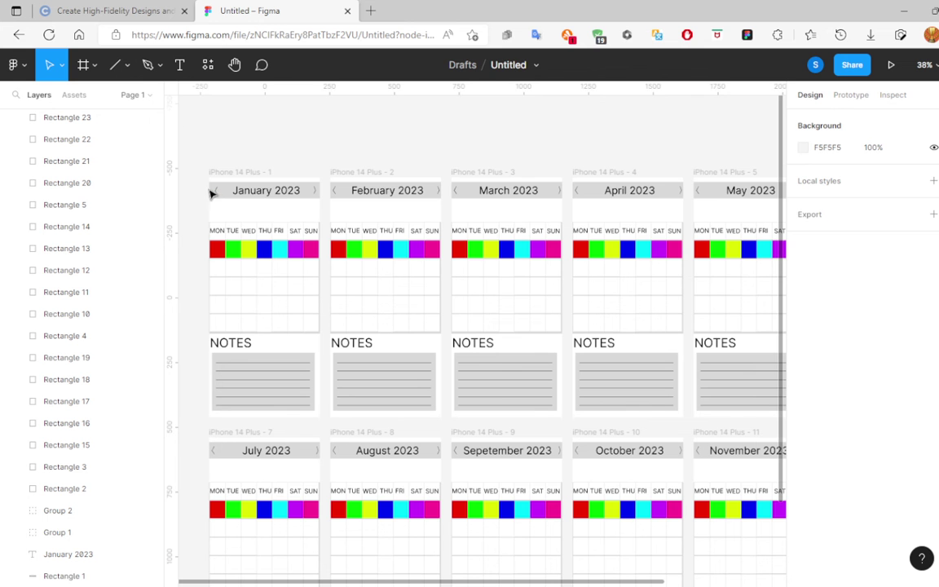
pyautogui.click(216, 191)
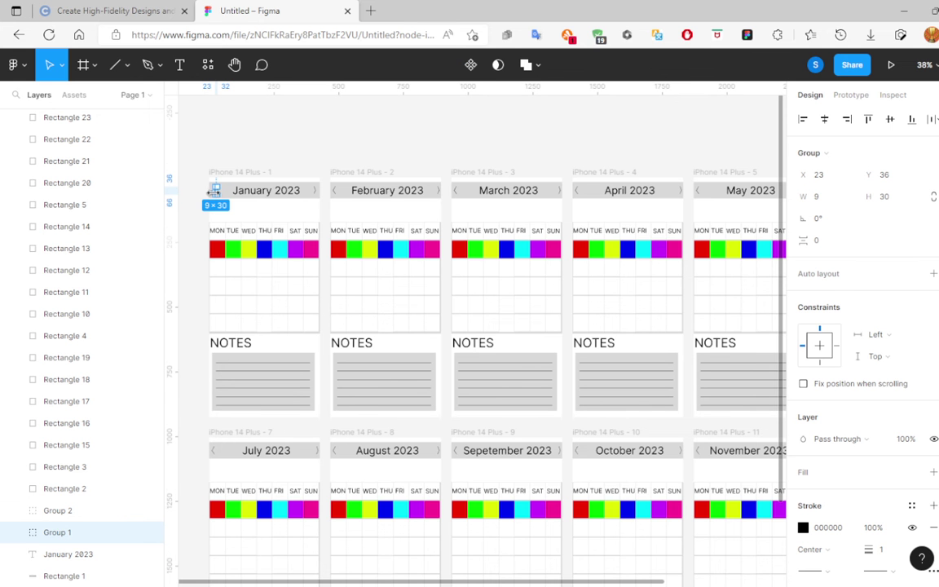
# Shift February's left-arrow group right, then nudge it back left with arrow keys.
pyautogui.click(335, 194)
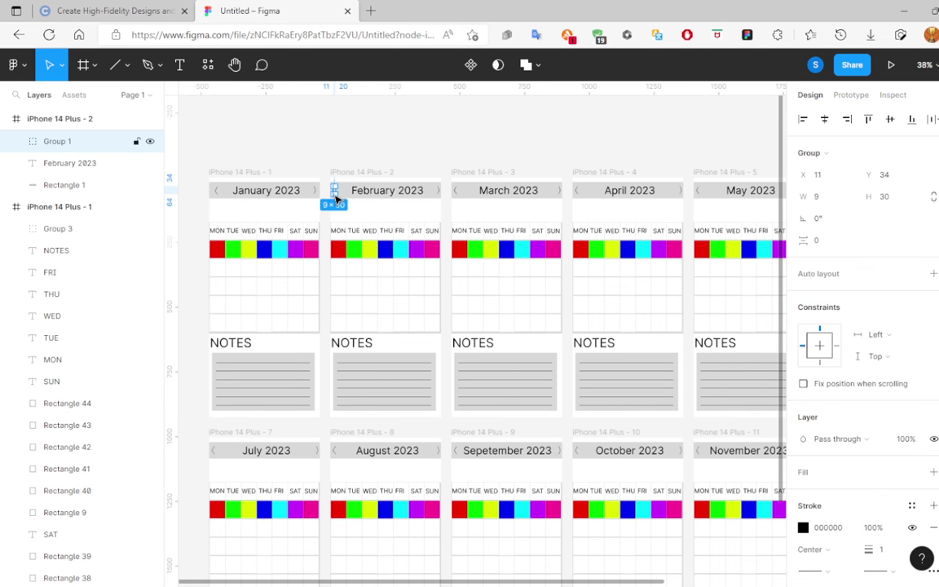
pyautogui.moveTo(340, 198); pyautogui.dragTo(344, 198)
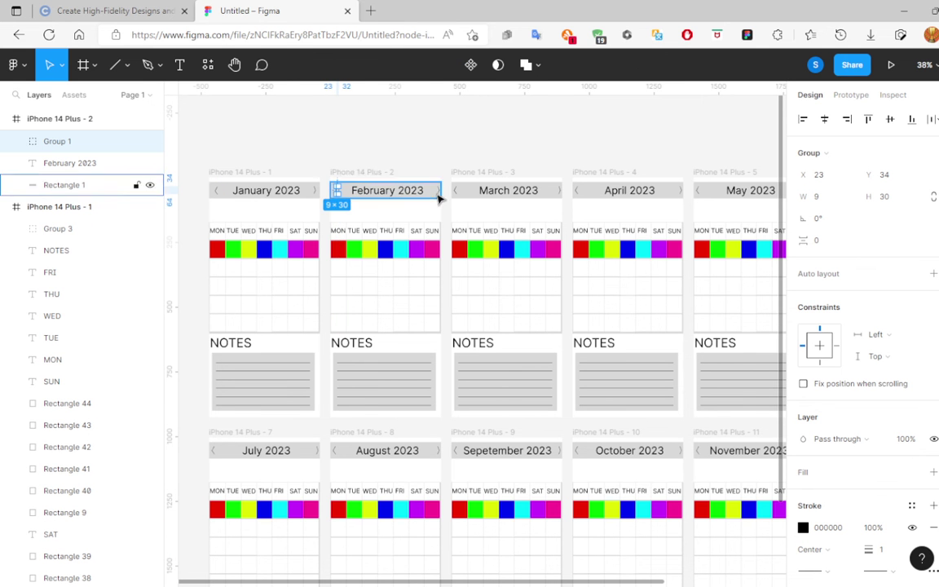
pyautogui.hotkey('ctrl', 'v')
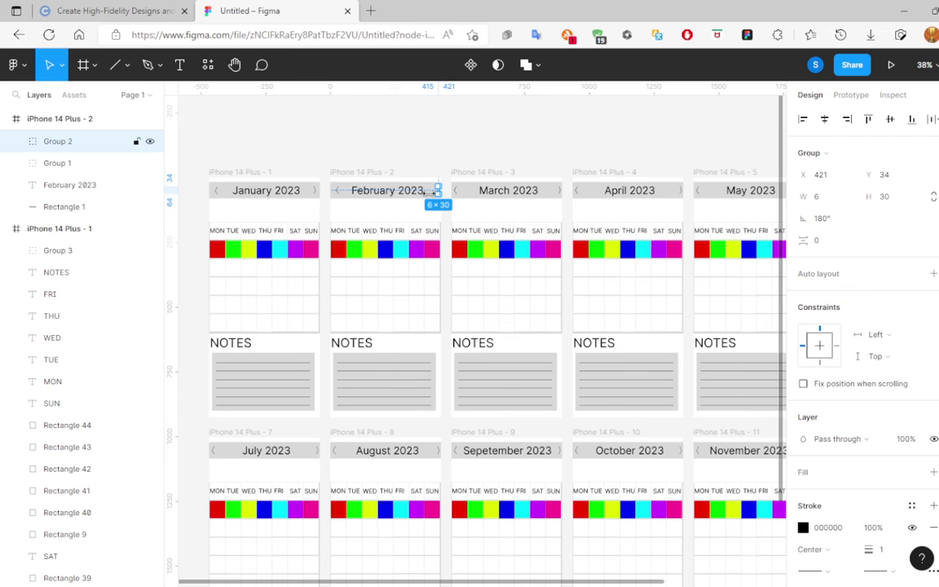
pyautogui.click(333, 192)
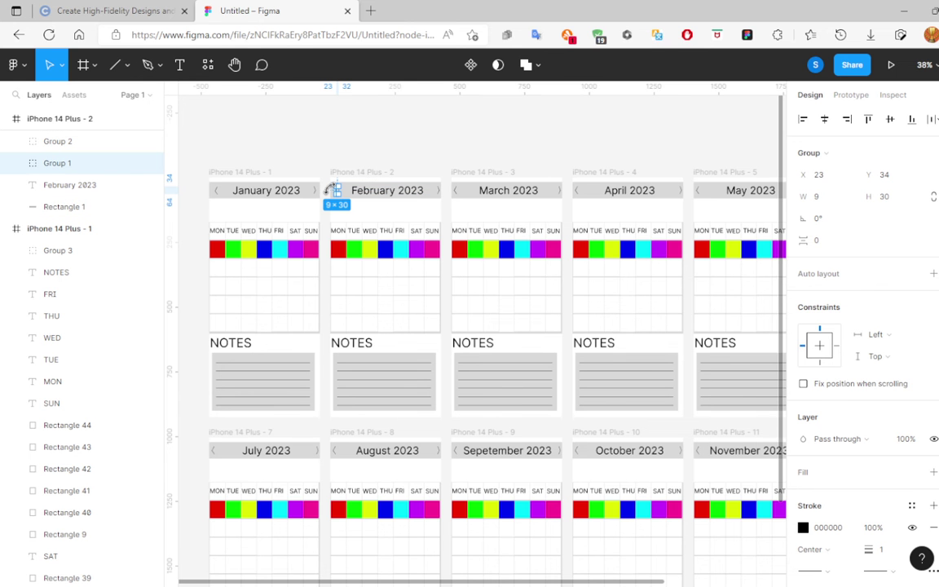
pyautogui.hotkey('shift', 'Left')
pyautogui.press('Left')
pyautogui.press('Left')
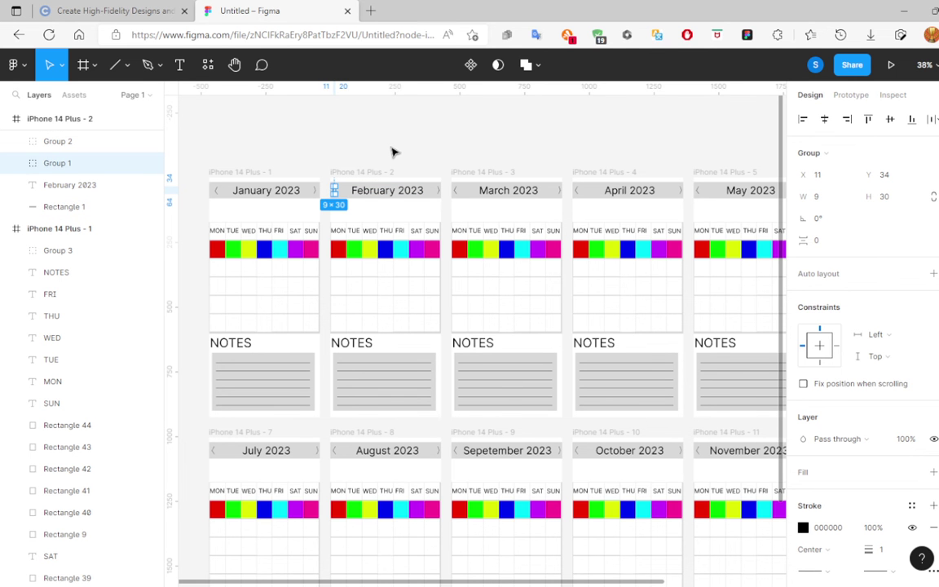
# Undo the recent February arrow nudges and return to the Prototype settings.
pyautogui.hotkey('ctrl', 'z')
pyautogui.click(391, 153)
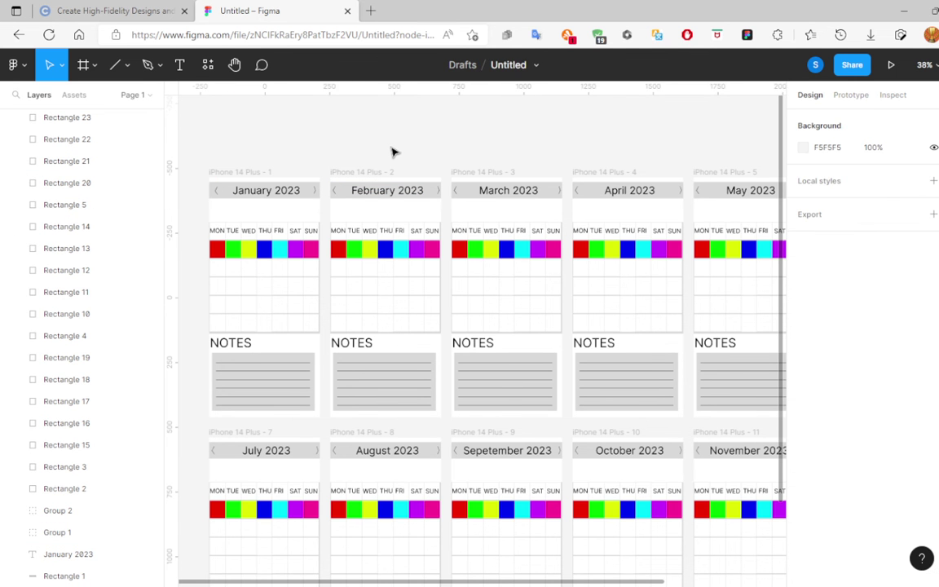
pyautogui.hotkey('ctrl', 'z')
pyautogui.click(391, 153)
pyautogui.hotkey('ctrl', 'z')
pyautogui.click(391, 153)
pyautogui.click(851, 95)
pyautogui.scroll(-1, 522, 142)
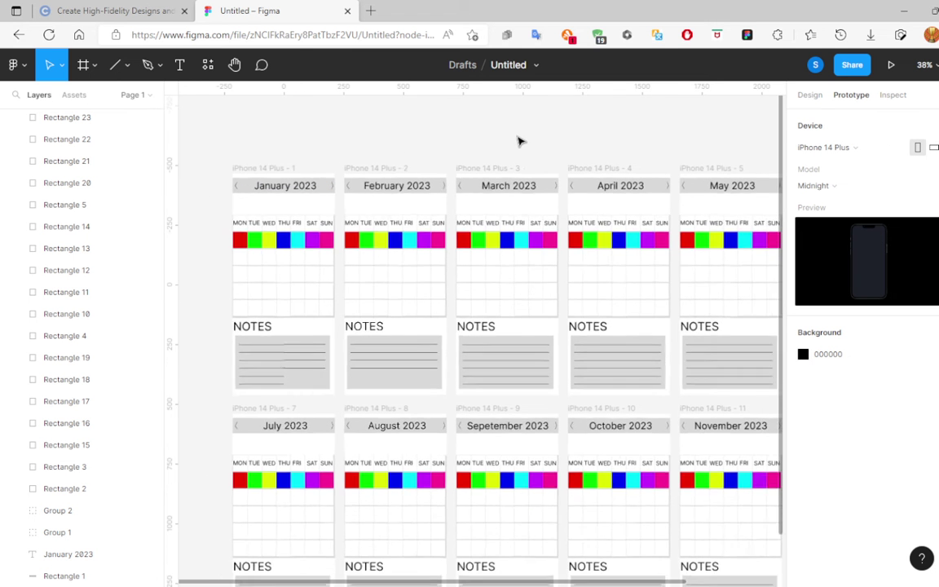
pyautogui.scroll(-2, 522, 142)
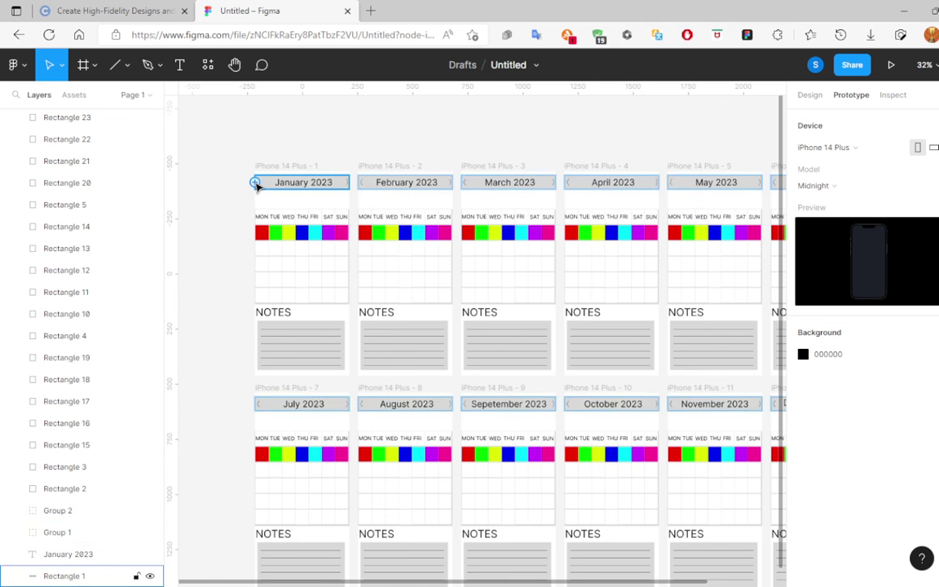
pyautogui.click(258, 185)
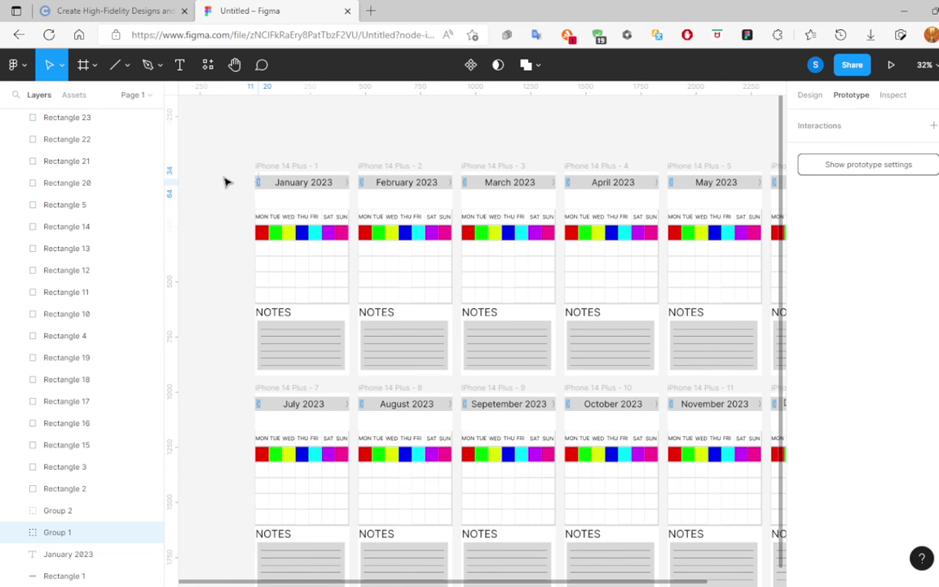
pyautogui.click(211, 206)
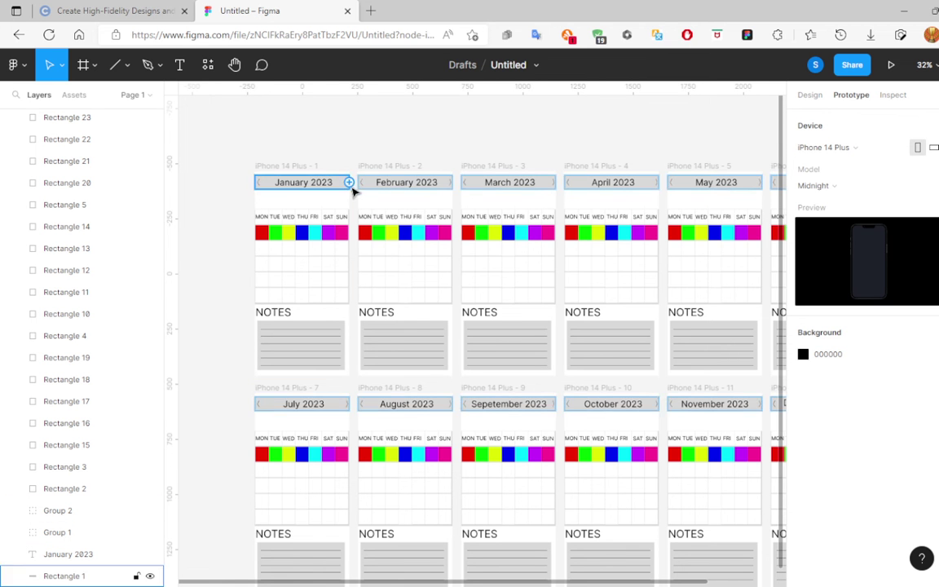
pyautogui.click(346, 184)
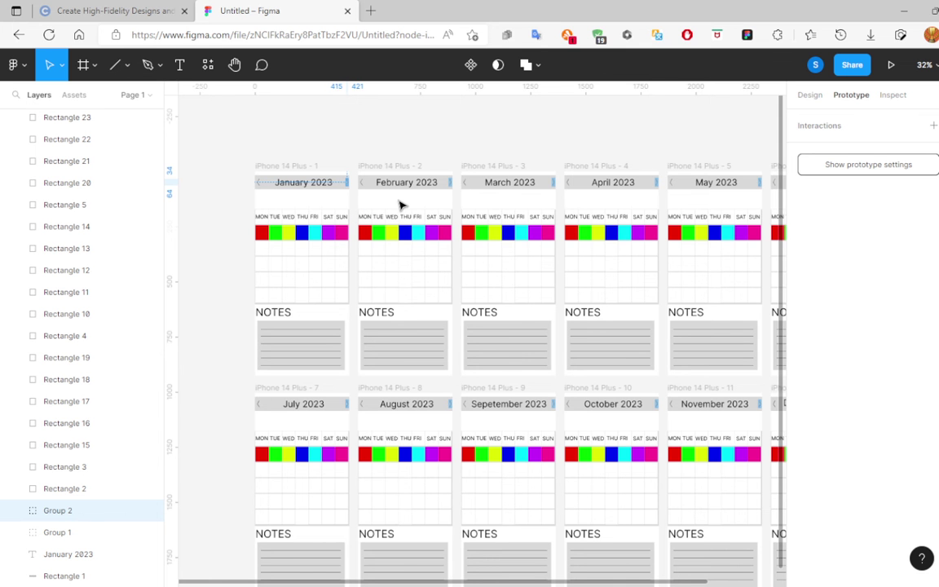
pyautogui.click(399, 205)
pyautogui.click(348, 189)
pyautogui.click(380, 206)
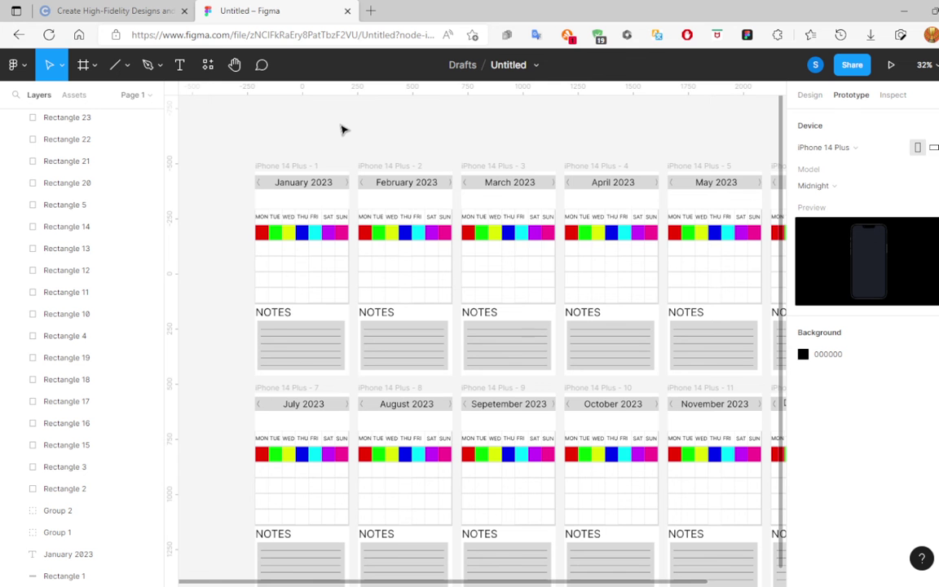
# Draw a grey rectangle on the empty canvas left of the January 2023 frame.
pyautogui.click(807, 95)
pyautogui.keyDown('ctrl'); pyautogui.scroll(-1, 597, 150); pyautogui.keyUp('ctrl')
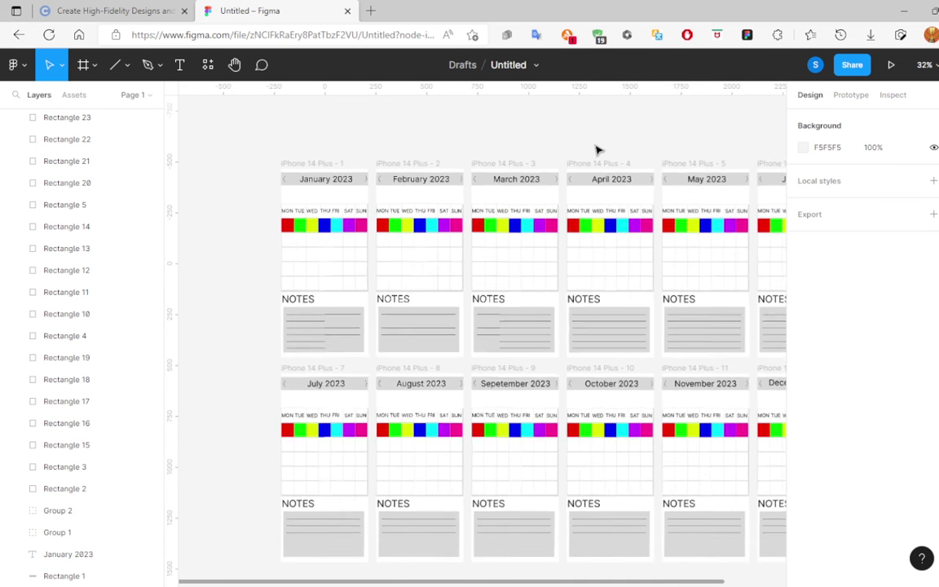
pyautogui.keyDown('ctrl'); pyautogui.scroll(-2, 598, 150); pyautogui.keyUp('ctrl')
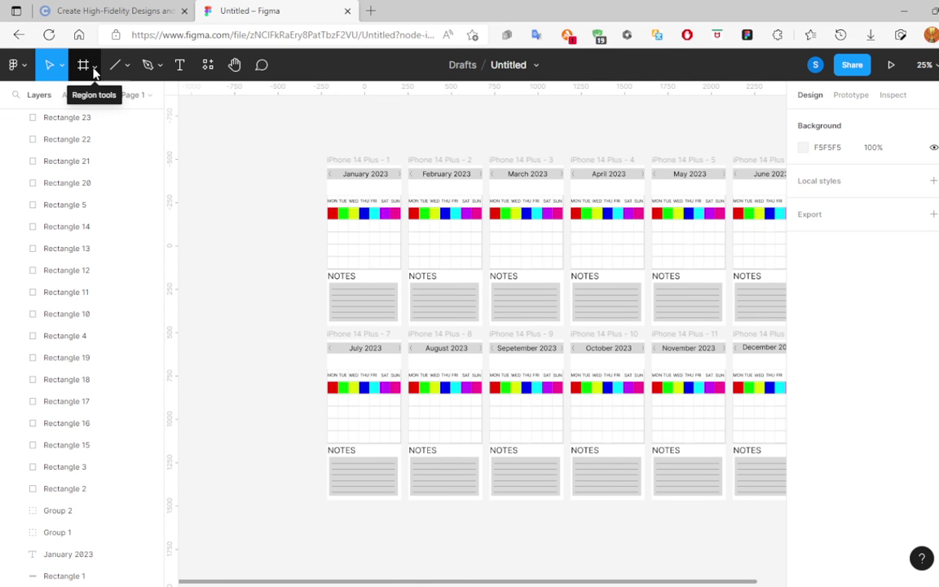
pyautogui.click(131, 65)
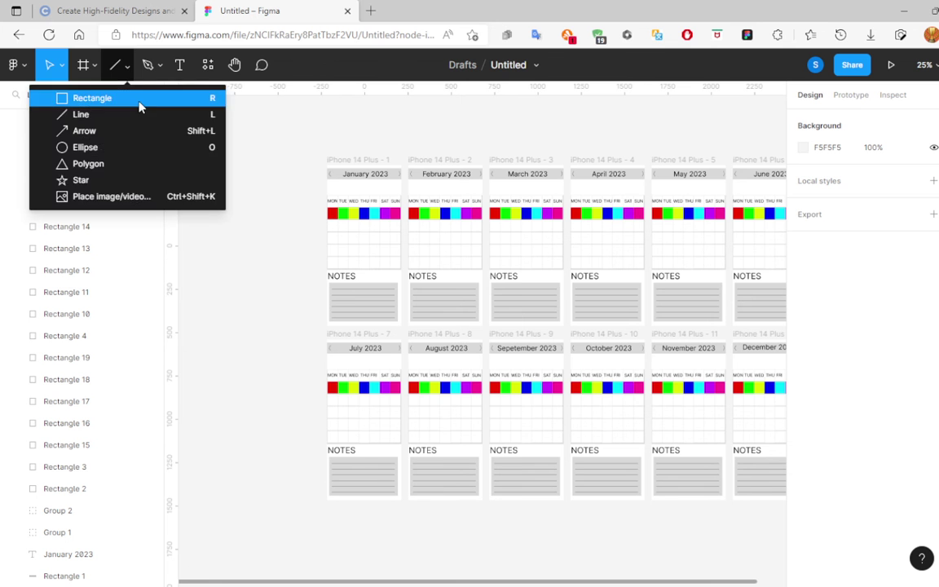
pyautogui.click(134, 97)
pyautogui.moveTo(218, 146); pyautogui.dragTo(302, 323)
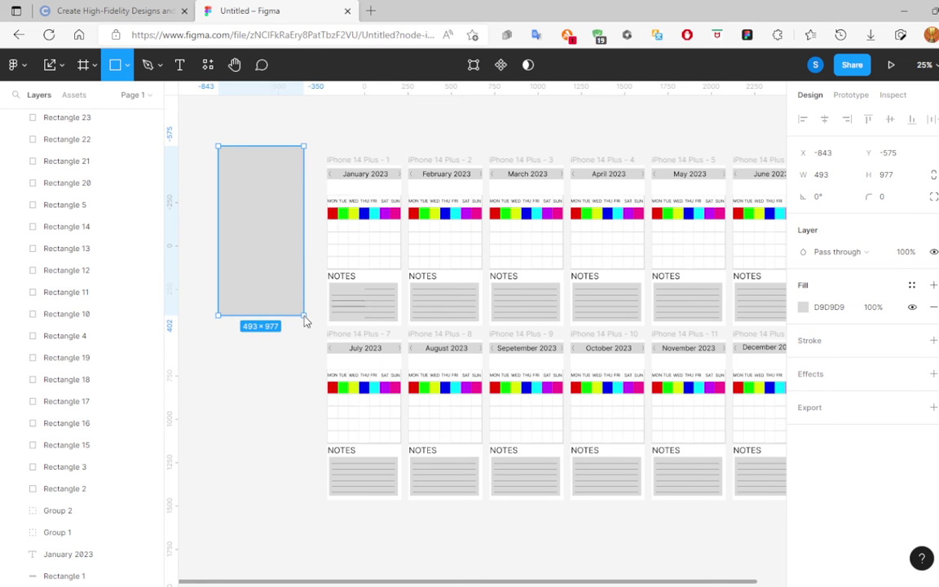
pyautogui.moveTo(302, 324); pyautogui.dragTo(305, 315)
pyautogui.moveTo(260, 247); pyautogui.dragTo(271, 256)
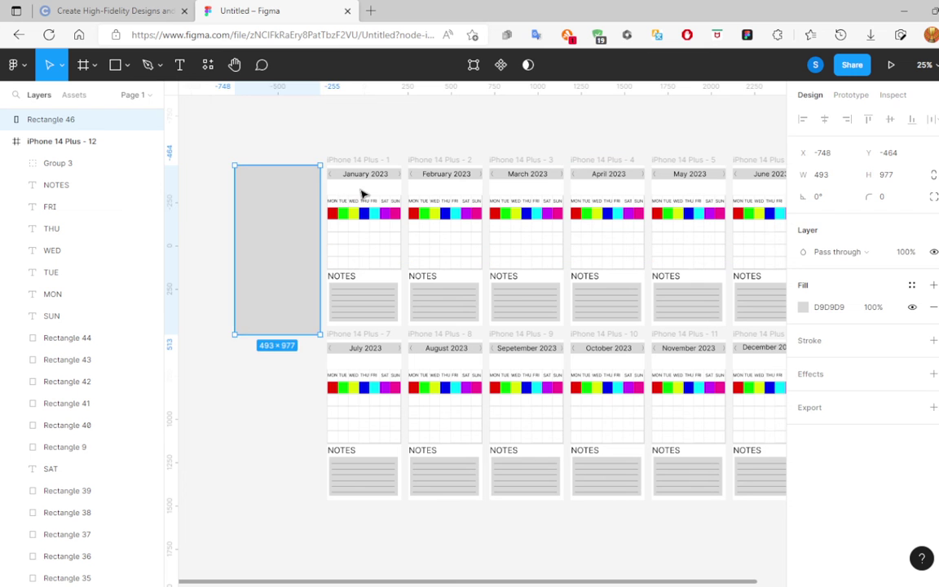
pyautogui.press('Escape')
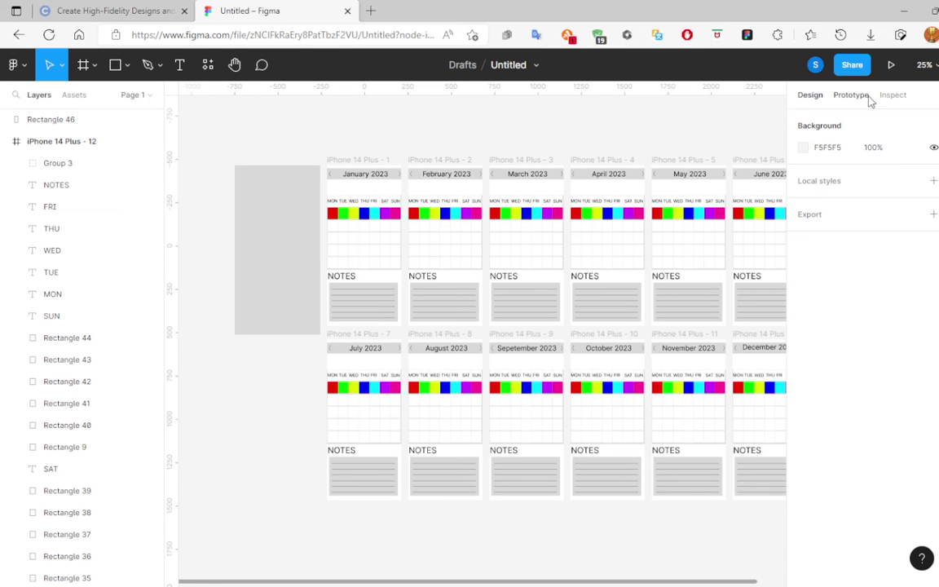
# Resize the grey rectangle to W 428 and H 926 in the Design panel.
pyautogui.press('k')
pyautogui.press('f')
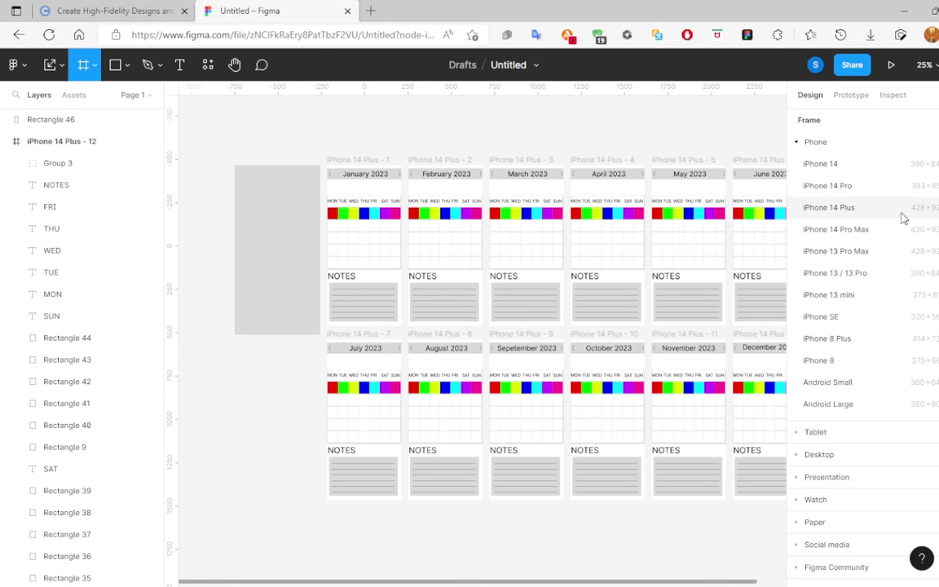
pyautogui.click(280, 234)
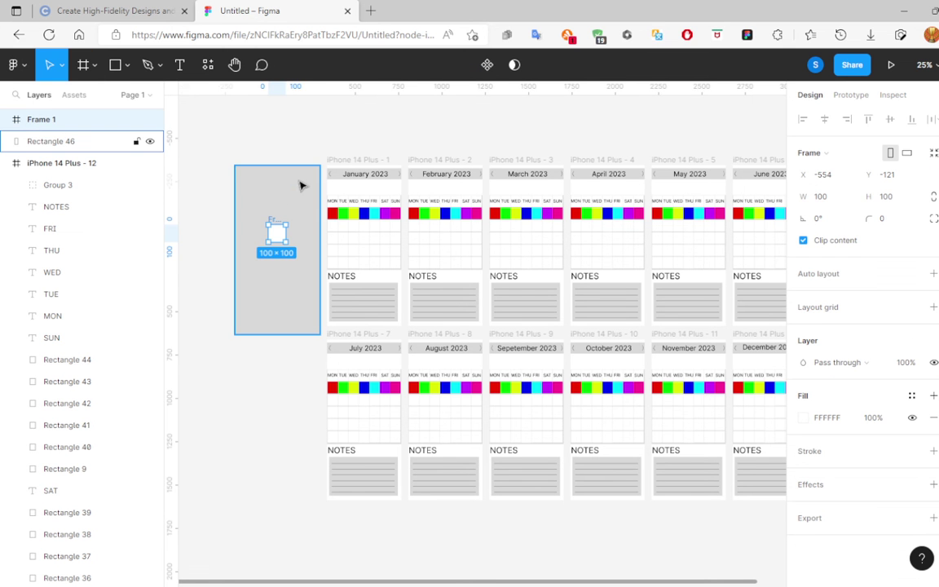
pyautogui.hotkey('ctrl', 'z')
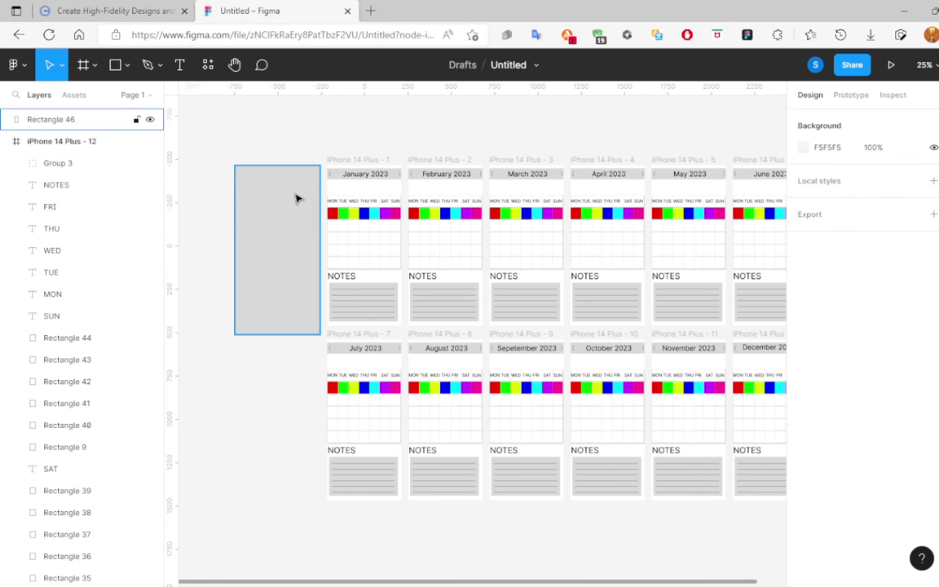
pyautogui.click(296, 200)
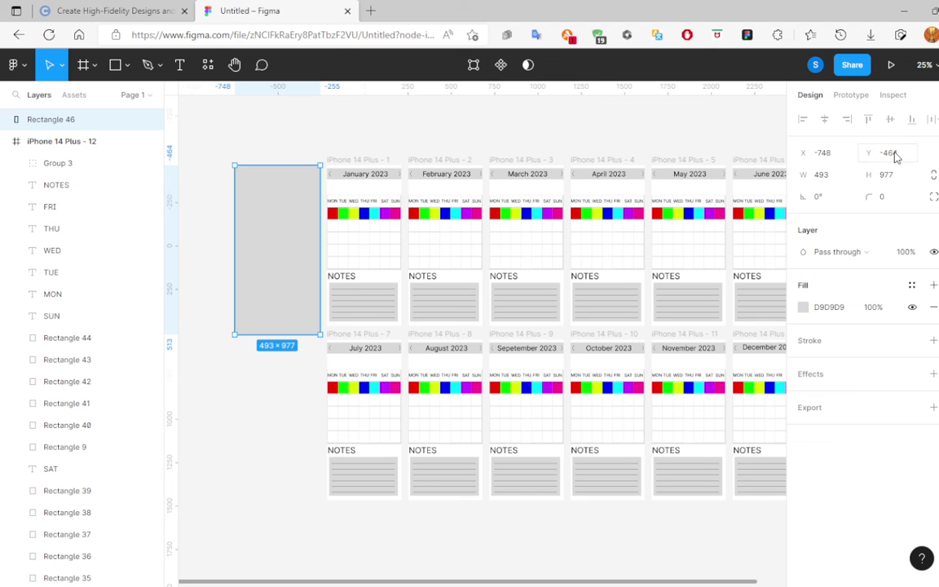
pyautogui.click(832, 180)
pyautogui.write('428')
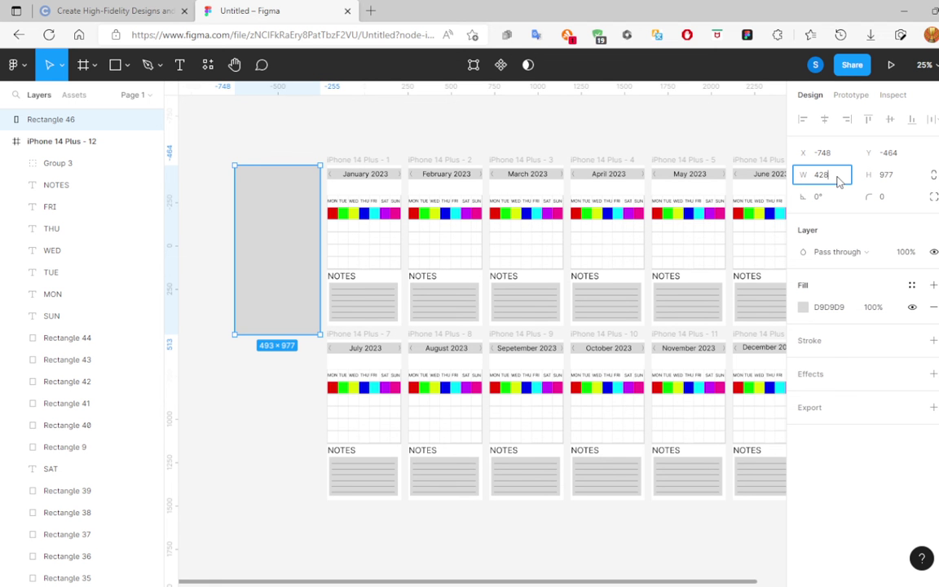
pyautogui.click(910, 181)
pyautogui.write('926')
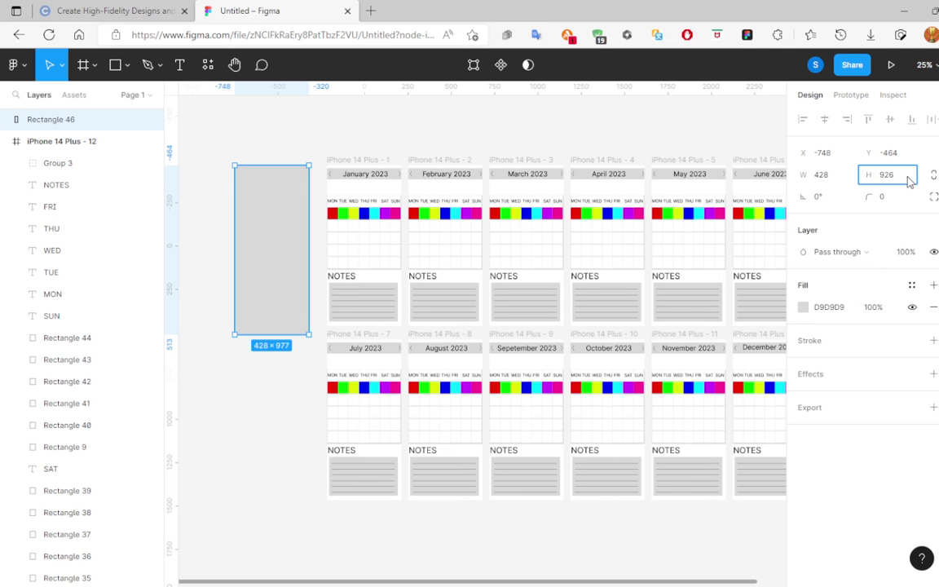
pyautogui.press('Return')
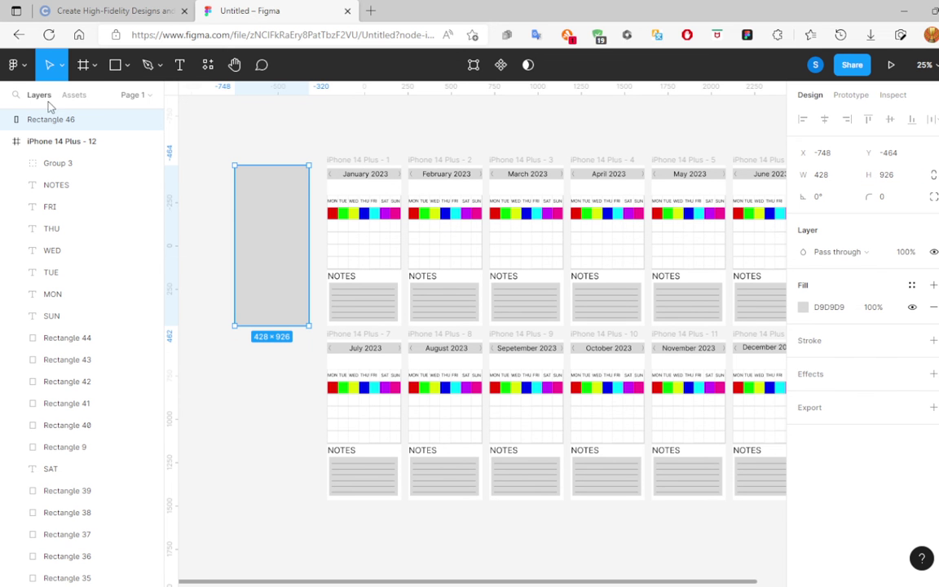
# Pan to show all twelve frames and snap the grey rectangle to January's corner.
pyautogui.click(81, 67)
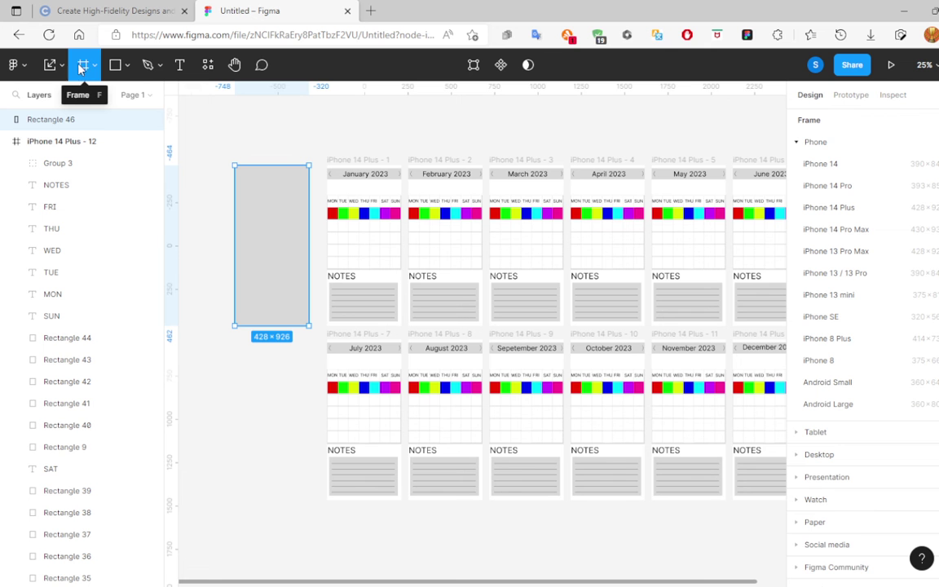
pyautogui.click(115, 64)
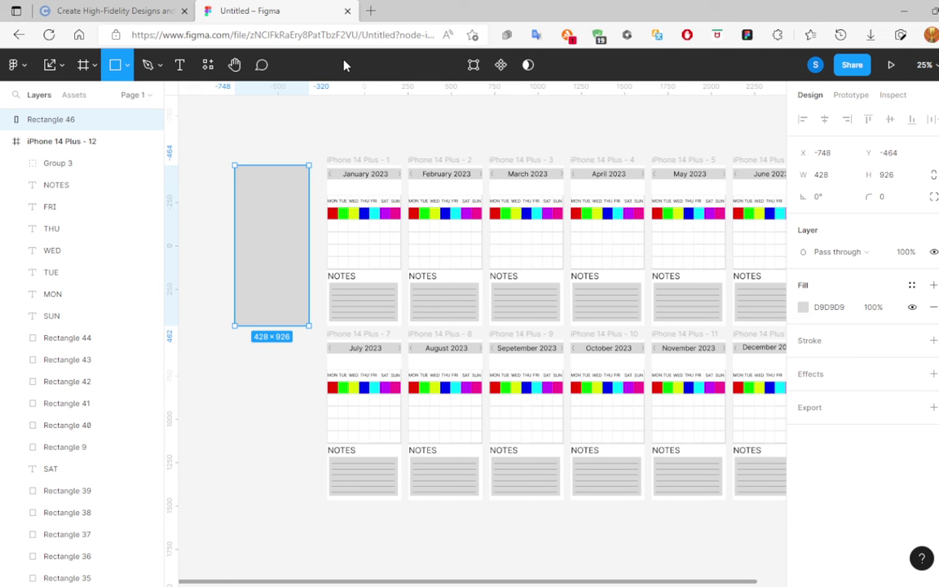
pyautogui.click(119, 66)
pyautogui.click(120, 67)
pyautogui.click(234, 64)
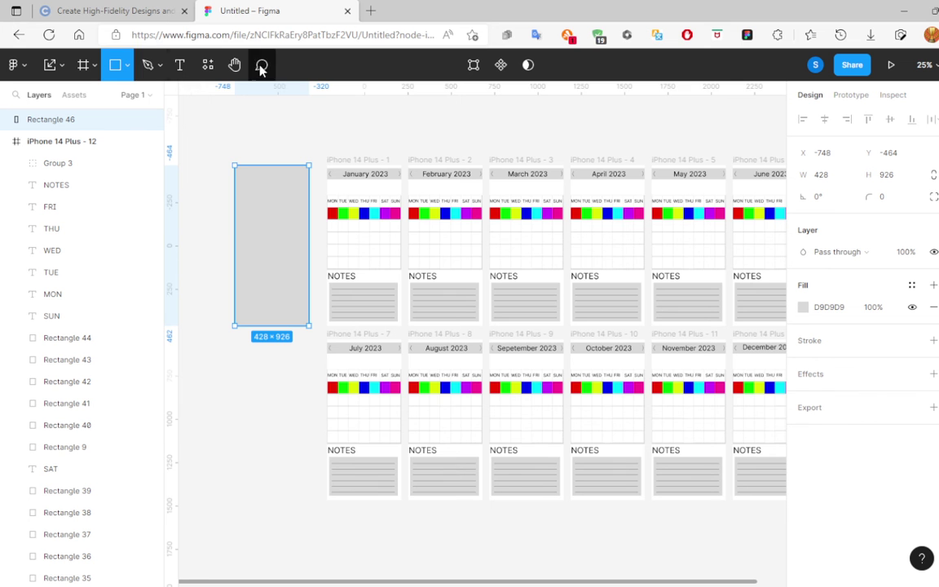
pyautogui.moveTo(260, 233); pyautogui.dragTo(199, 217)
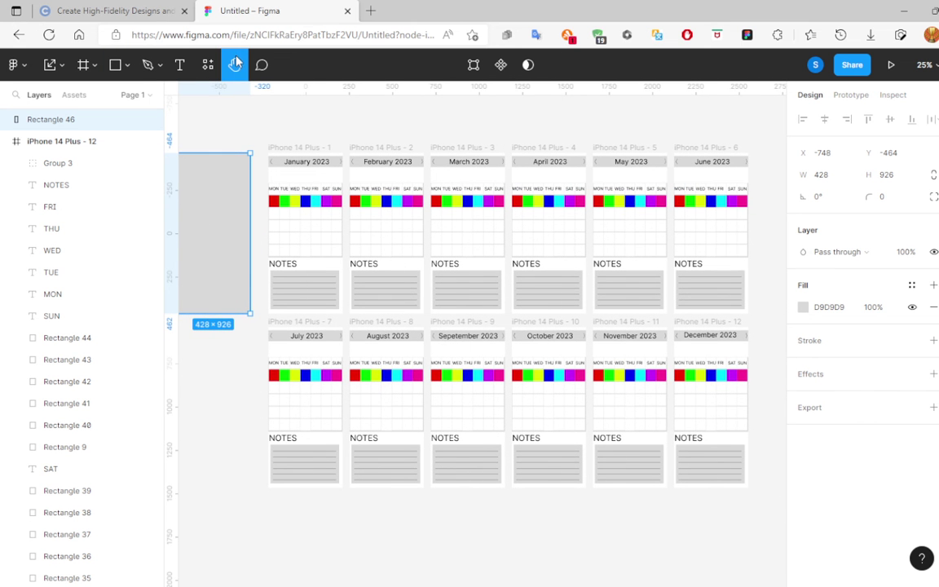
pyautogui.click(51, 71)
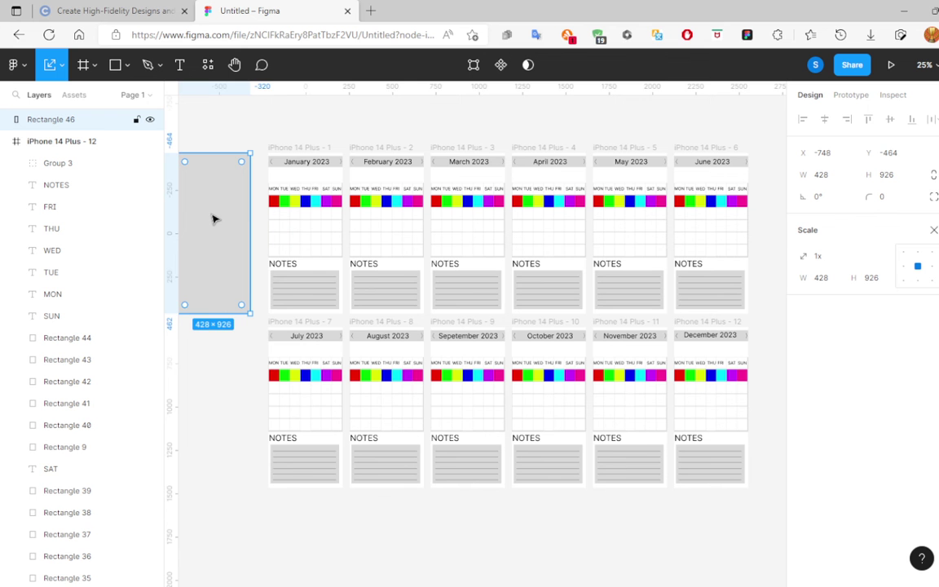
pyautogui.moveTo(213, 219); pyautogui.dragTo(308, 221)
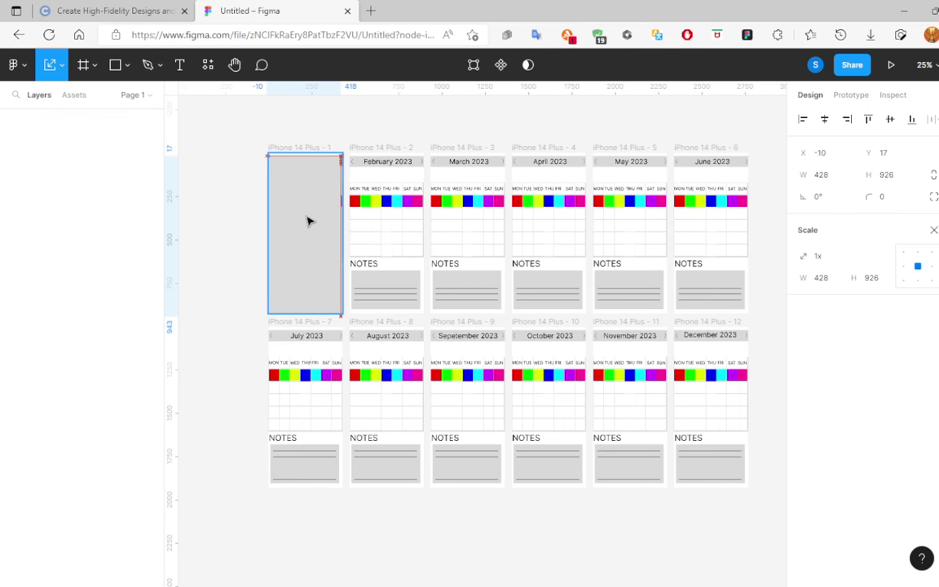
pyautogui.moveTo(309, 221); pyautogui.dragTo(198, 213)
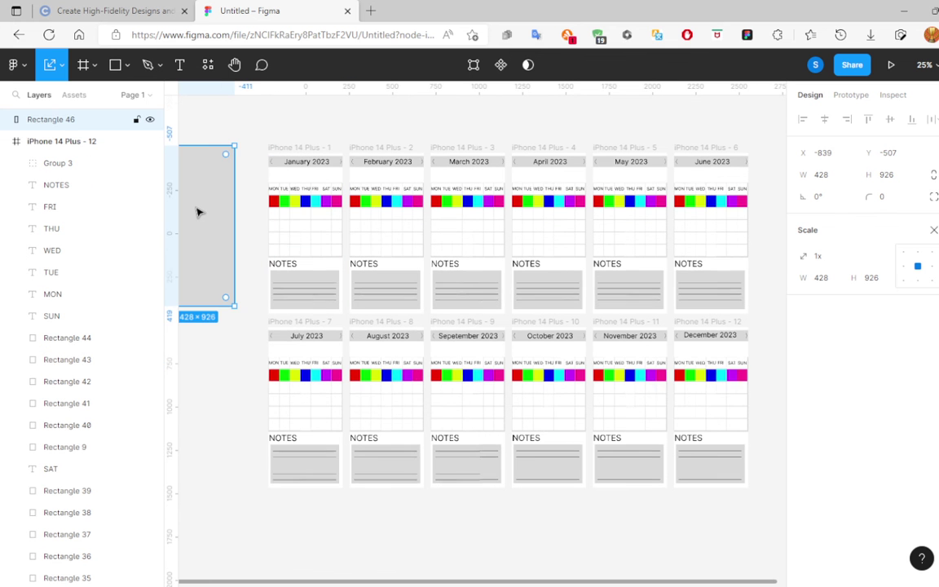
# Duplicate the grey rectangle onto the January frame and send the copy to back.
pyautogui.hotkey('ctrl', 'd')
pyautogui.moveTo(218, 210); pyautogui.dragTo(308, 218)
pyautogui.rightClick(316, 186)
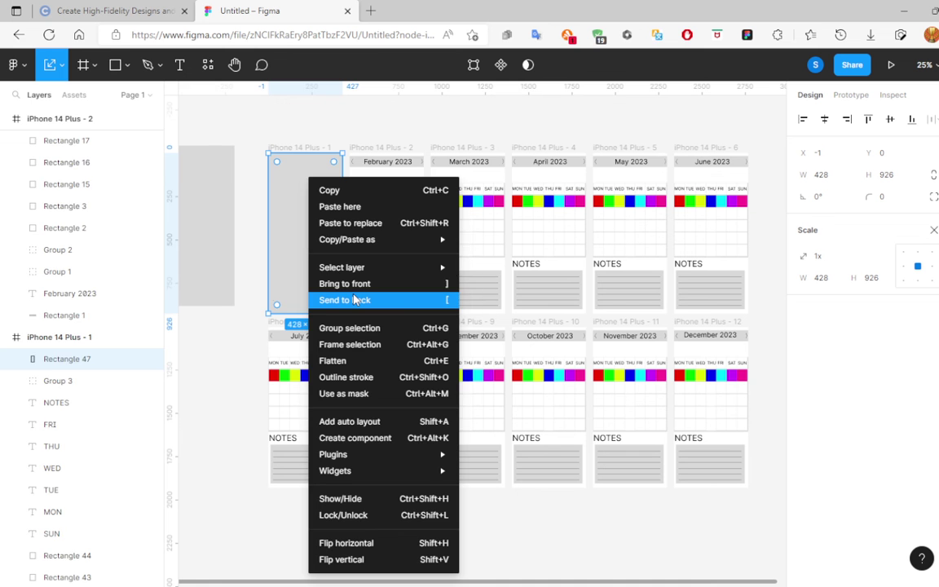
pyautogui.click(354, 300)
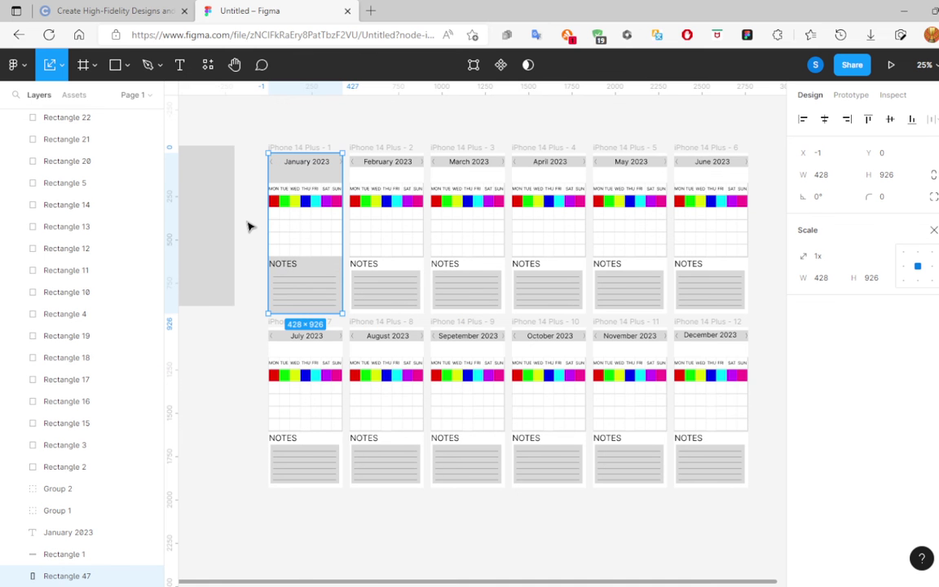
pyautogui.scroll(-1, 252, 227)
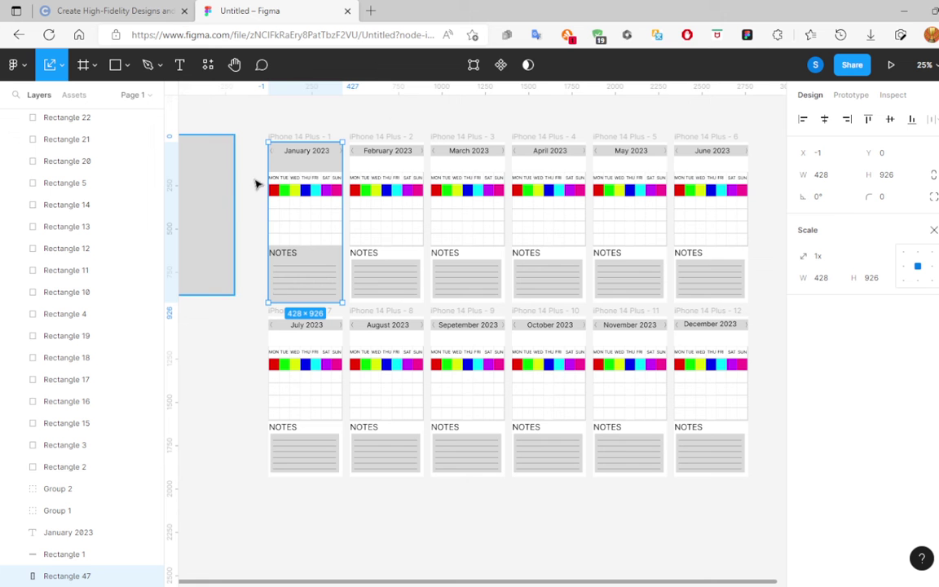
# Undo the copy, leaving the 428×926 rectangle left of the calendar frames.
pyautogui.click(377, 126)
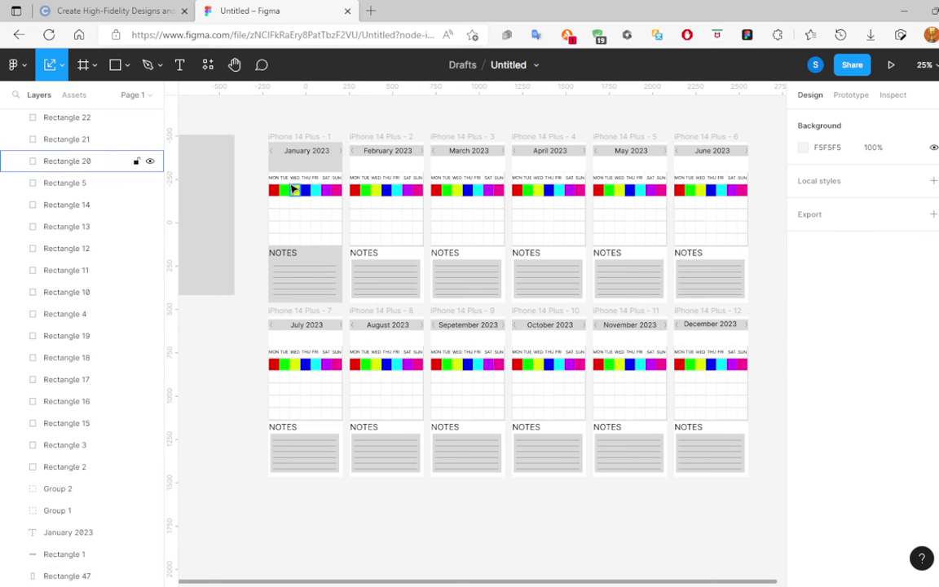
pyautogui.click(312, 170)
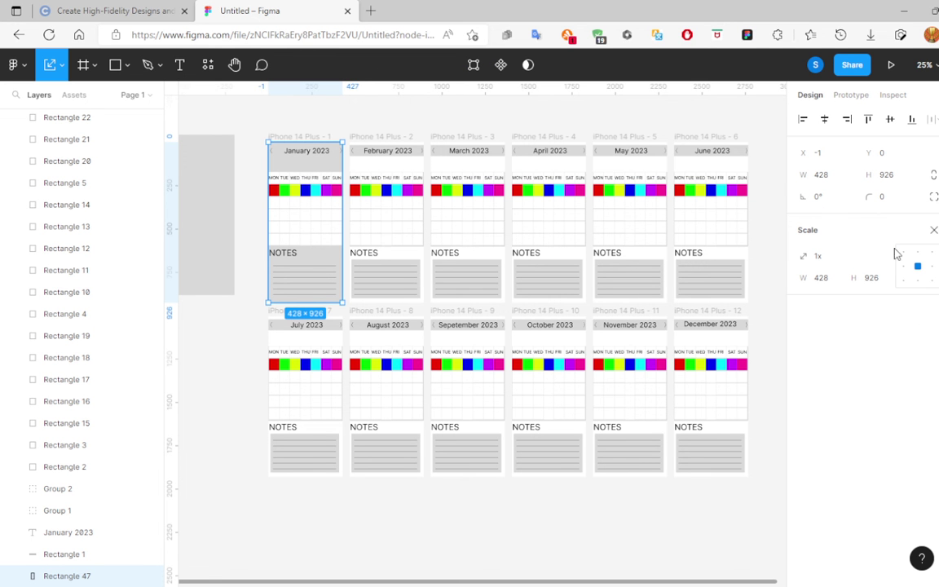
pyautogui.click(243, 197)
pyautogui.hotkey('ctrl', 'z')
pyautogui.hotkey('ctrl', 'z')
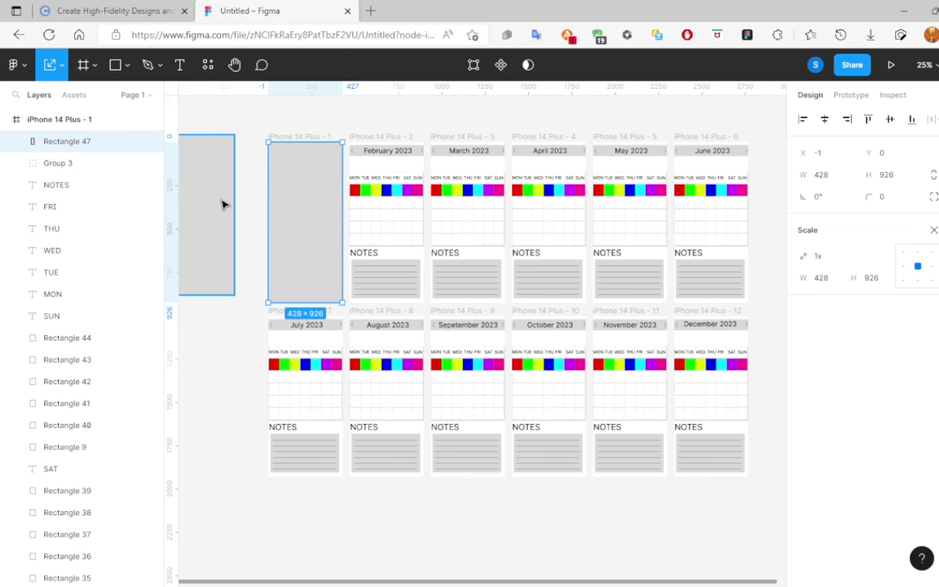
pyautogui.hotkey('ctrl', 'z')
pyautogui.rightClick(219, 189)
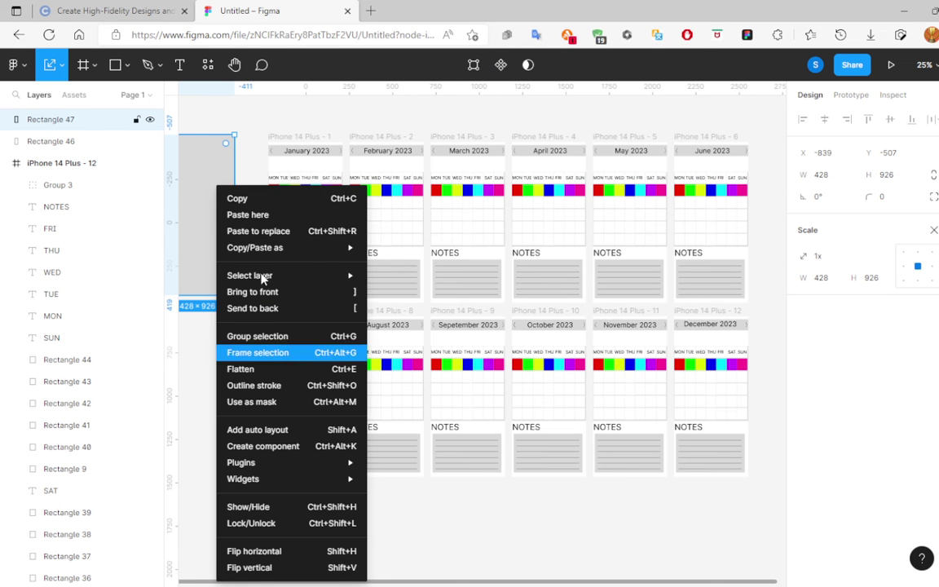
pyautogui.click(172, 228)
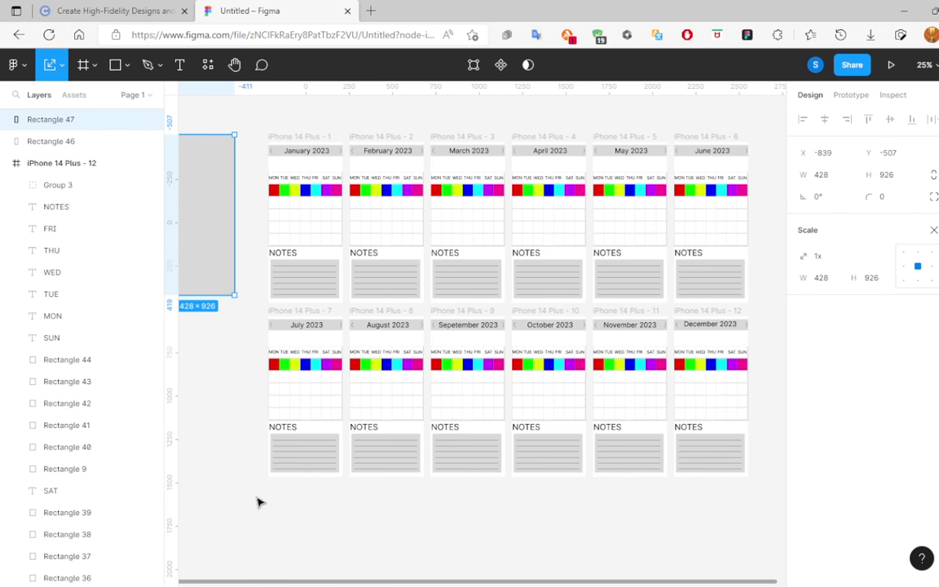
pyautogui.scroll(1, 247, 493)
pyautogui.hscroll(-3, 177, 579)
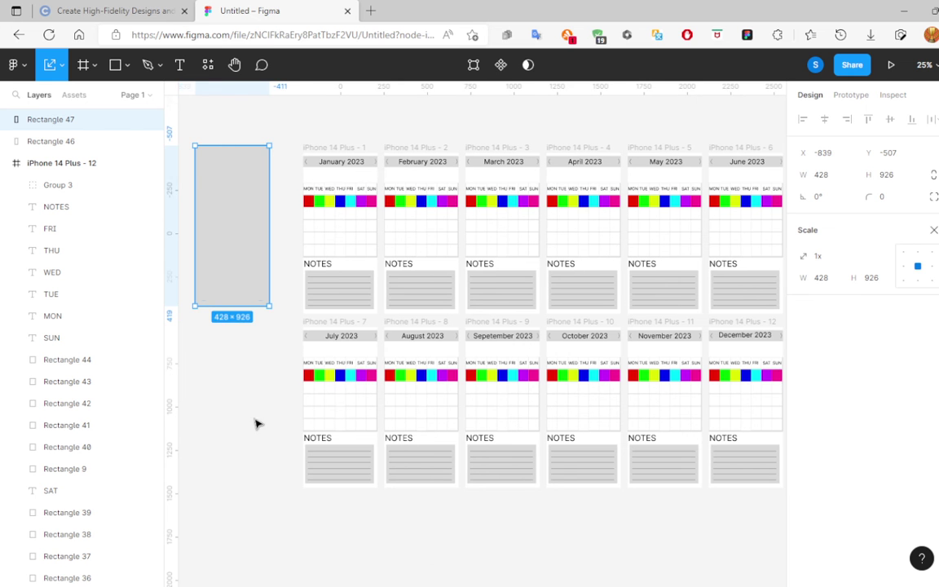
# Set the rectangle's fill colour to white FFFFFF.
pyautogui.doubleClick(252, 248)
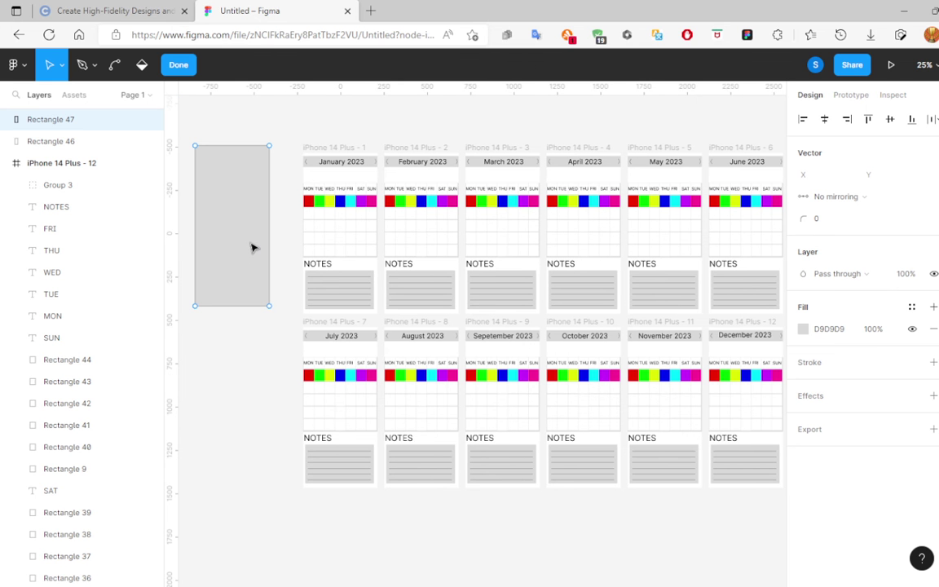
pyautogui.click(826, 327)
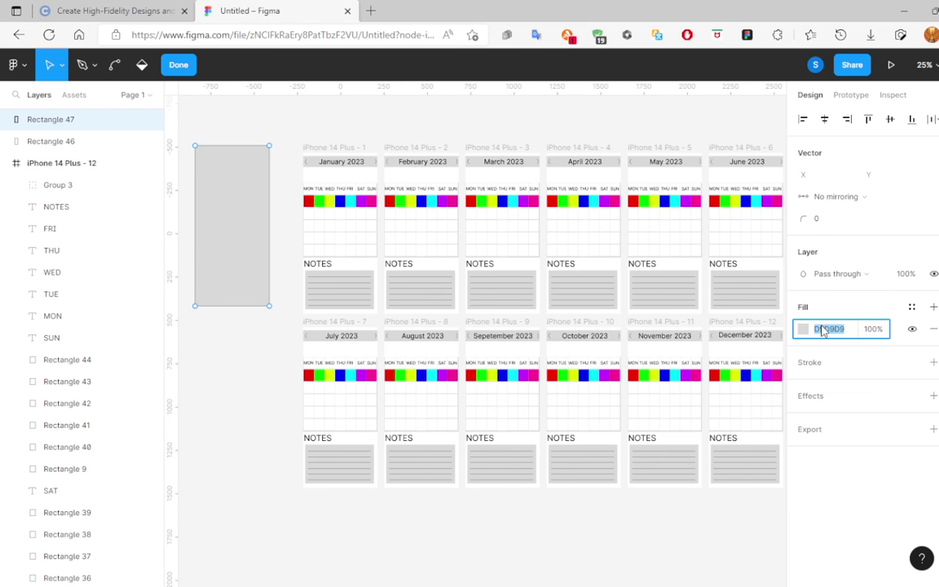
pyautogui.write('f')
pyautogui.press('Return')
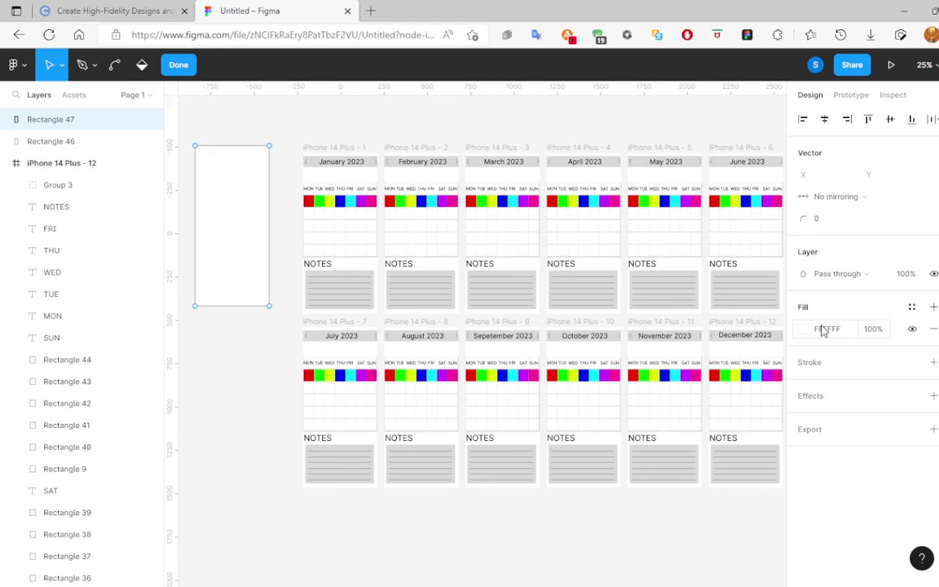
# Change the fill to pale yellow FFFA88 and drag the rectangle lower on the canvas.
pyautogui.click(847, 339)
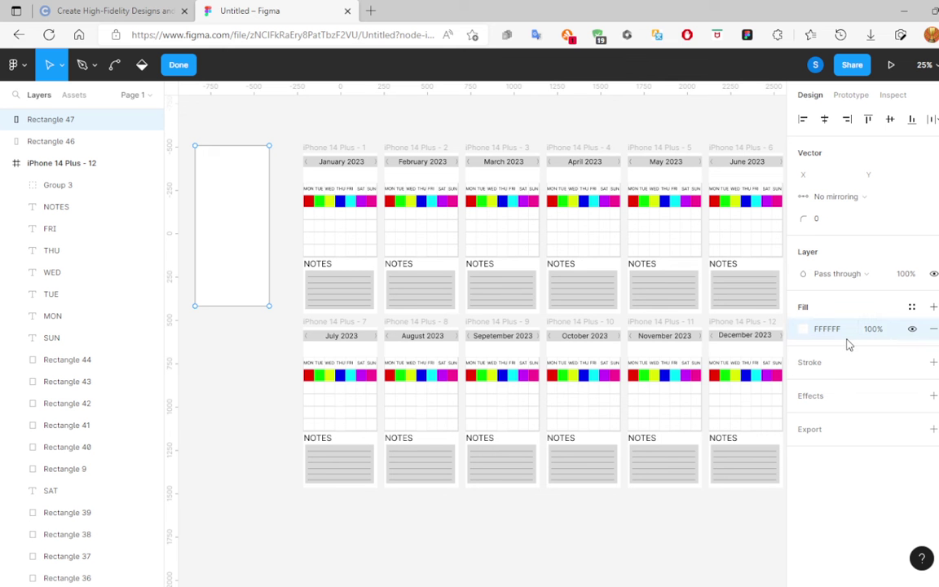
pyautogui.click(802, 330)
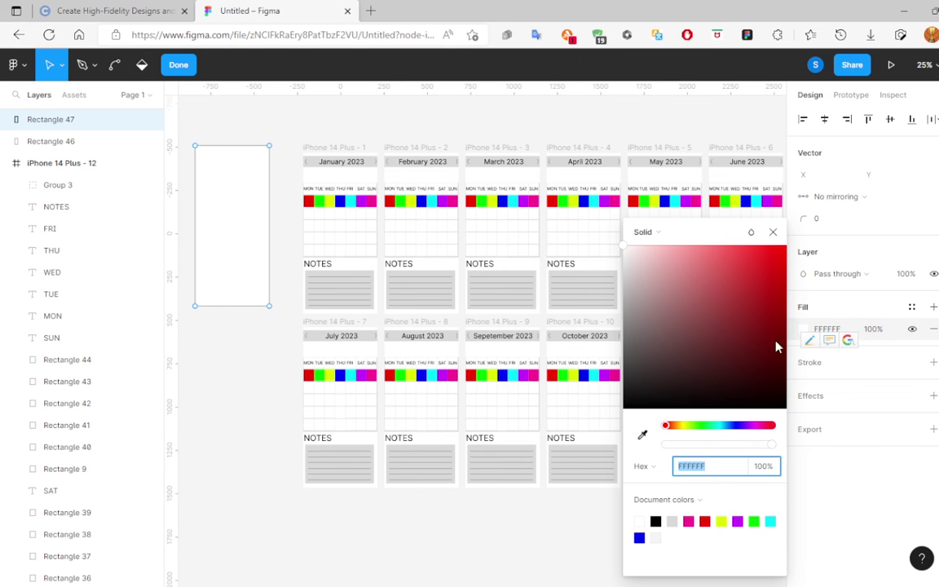
pyautogui.click(683, 426)
pyautogui.moveTo(624, 252)
pyautogui.mouseDown()
pyautogui.moveTo(787, 352)
pyautogui.moveTo(744, 320)
pyautogui.moveTo(598, 293)
pyautogui.moveTo(593, 233)
pyautogui.moveTo(700, 242)
pyautogui.mouseUp()
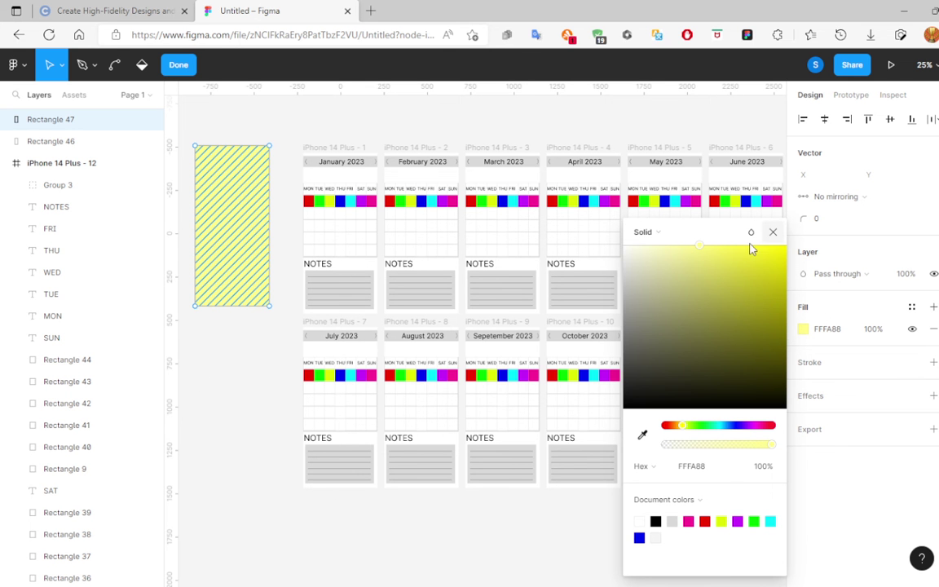
pyautogui.click(773, 231)
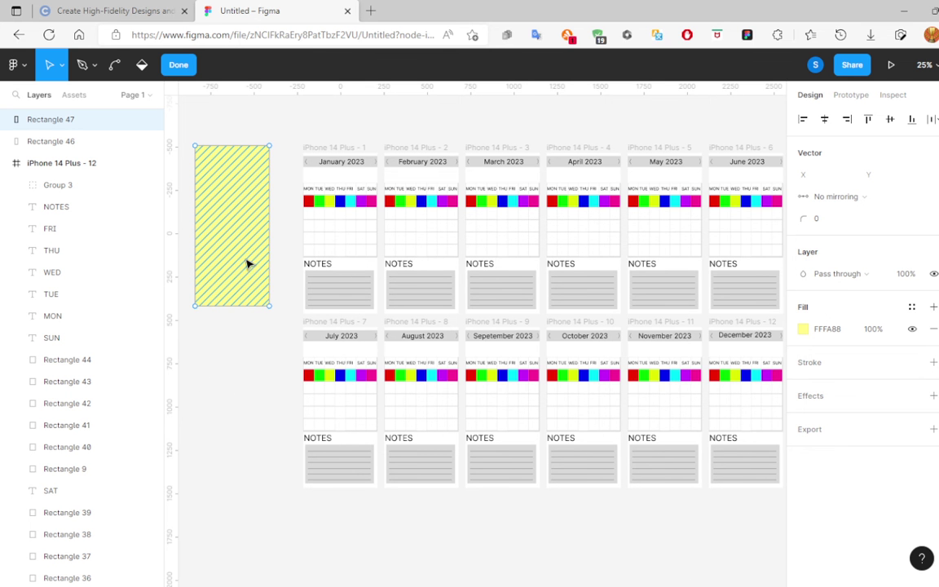
pyautogui.moveTo(247, 262)
pyautogui.mouseDown()
pyautogui.moveTo(310, 255)
pyautogui.moveTo(356, 275)
pyautogui.moveTo(250, 408)
pyautogui.mouseUp()
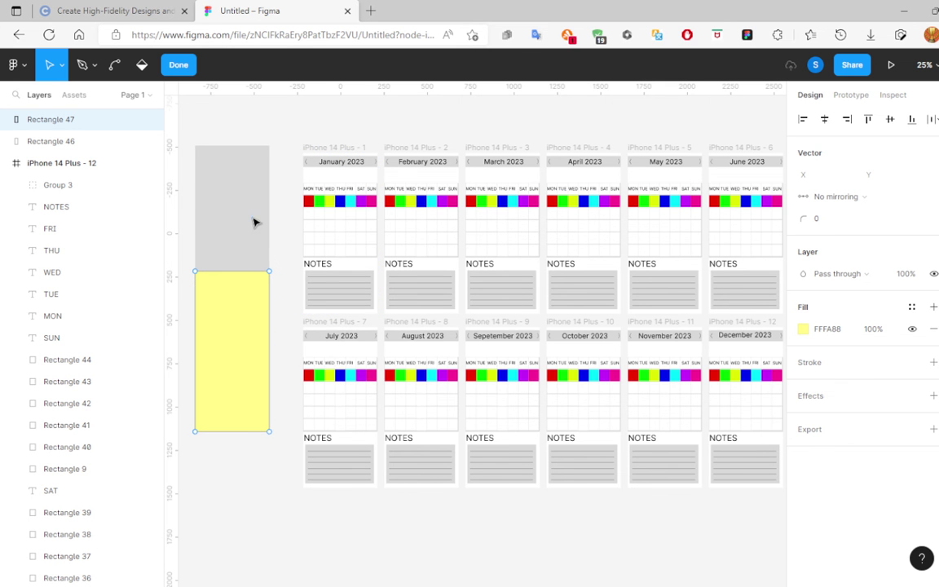
# Delete the grey rectangle.
pyautogui.moveTo(228, 210); pyautogui.dragTo(251, 140)
pyautogui.moveTo(221, 221)
pyautogui.mouseDown()
pyautogui.moveTo(227, 175)
pyautogui.moveTo(249, 157)
pyautogui.mouseUp()
pyautogui.press('Escape')
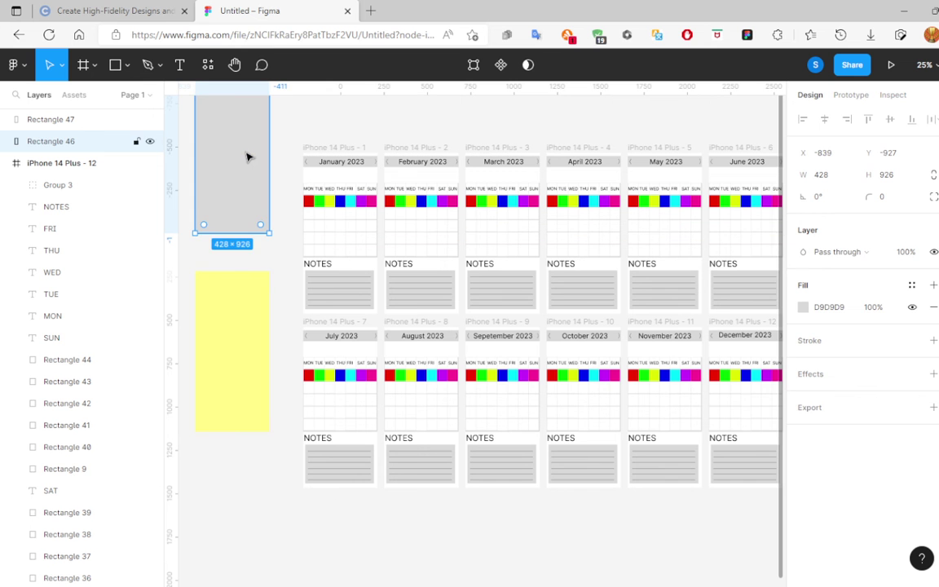
pyautogui.press('Delete')
# Duplicate the yellow rectangle into the January frame and send it behind the content.
pyautogui.click(240, 362)
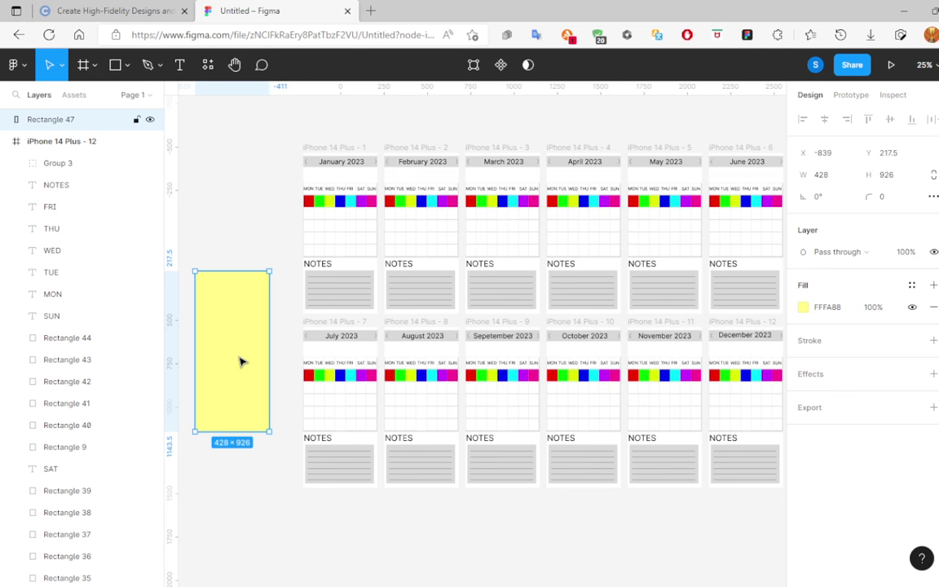
pyautogui.hotkey('ctrl', 'd')
pyautogui.moveTo(240, 361); pyautogui.dragTo(348, 243)
pyautogui.rightClick(341, 186)
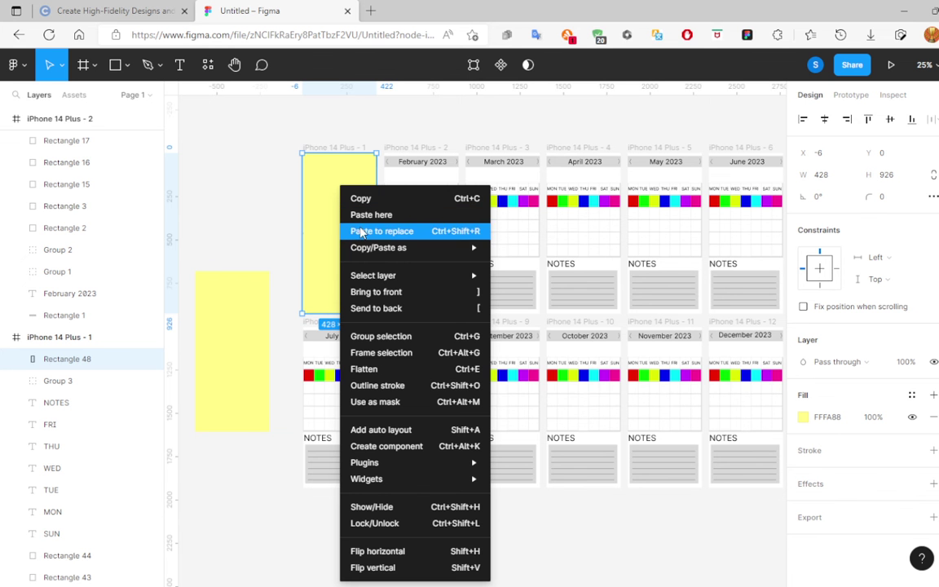
pyautogui.click(367, 309)
pyautogui.moveTo(231, 366); pyautogui.dragTo(252, 298)
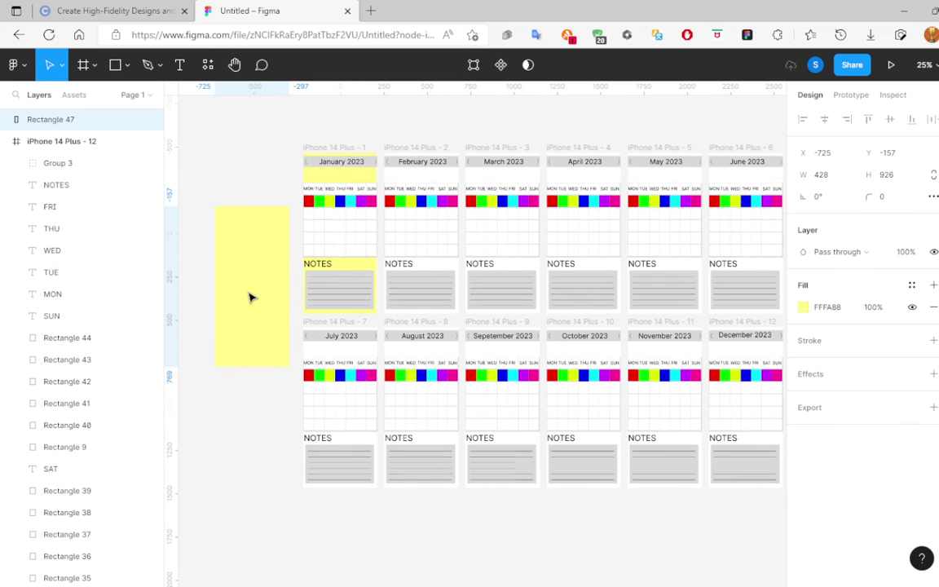
# Copy the yellow background into the February and March frames, each sent to back.
pyautogui.click(342, 182)
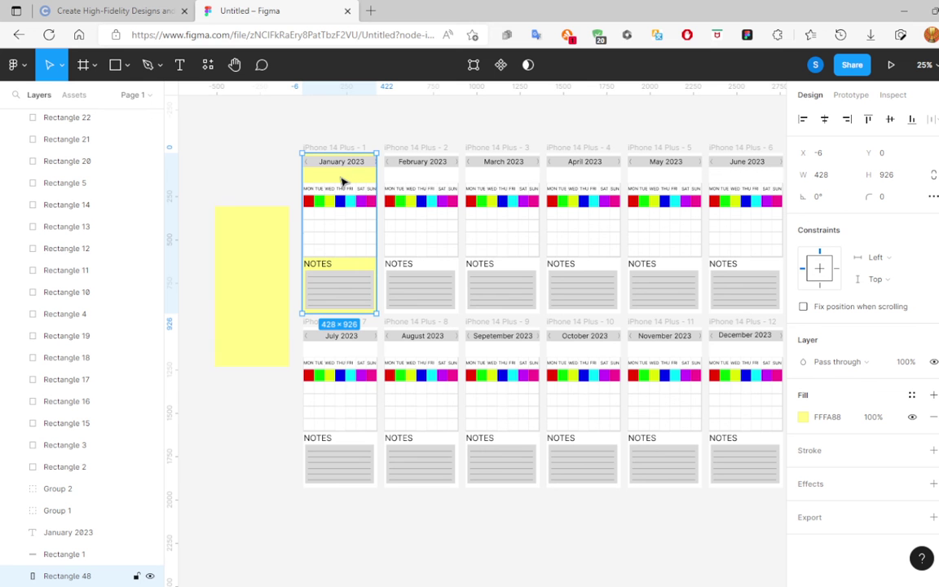
pyautogui.hotkey('ctrl', 'd')
pyautogui.moveTo(342, 182); pyautogui.dragTo(421, 184)
pyautogui.rightClick(421, 183)
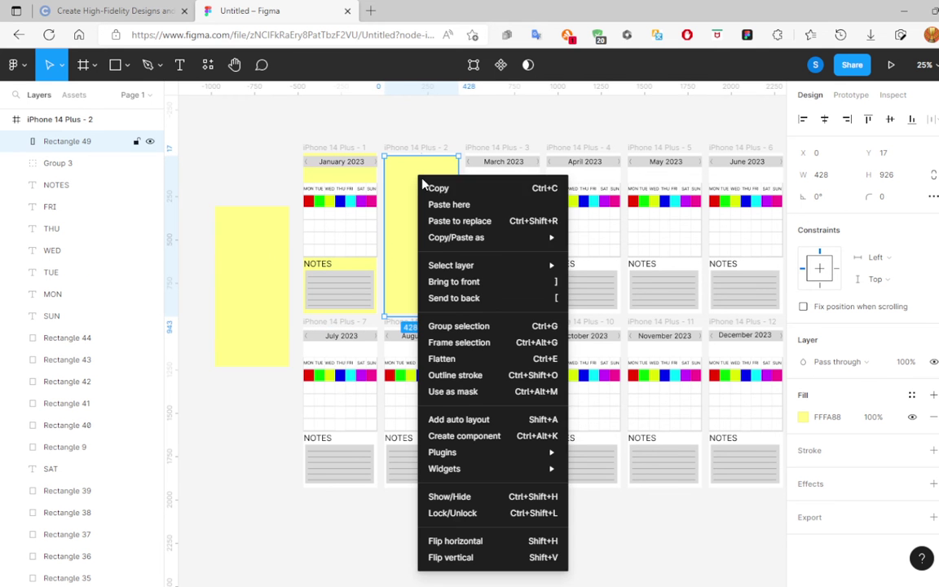
pyautogui.click(450, 298)
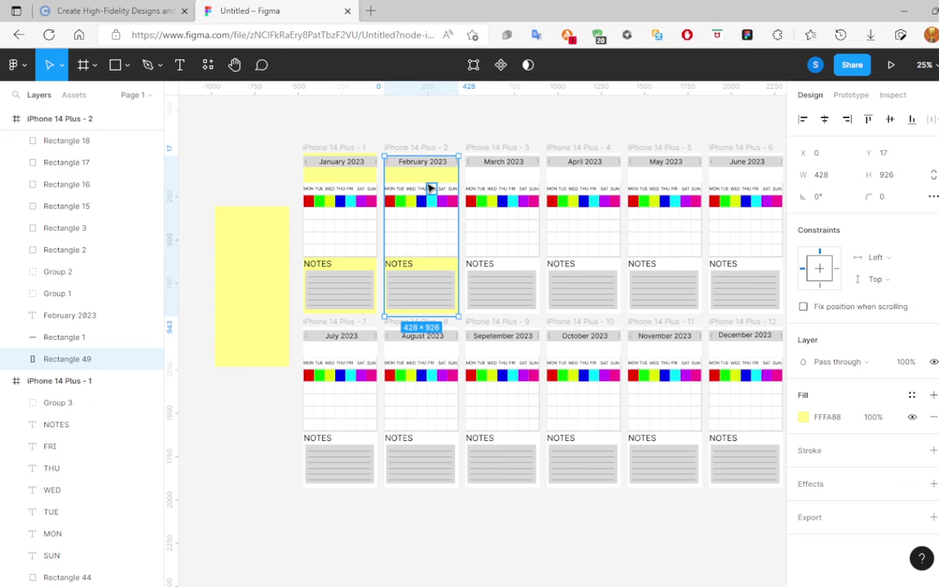
pyautogui.hotkey('ctrl', 'd')
pyautogui.moveTo(443, 178); pyautogui.dragTo(518, 178)
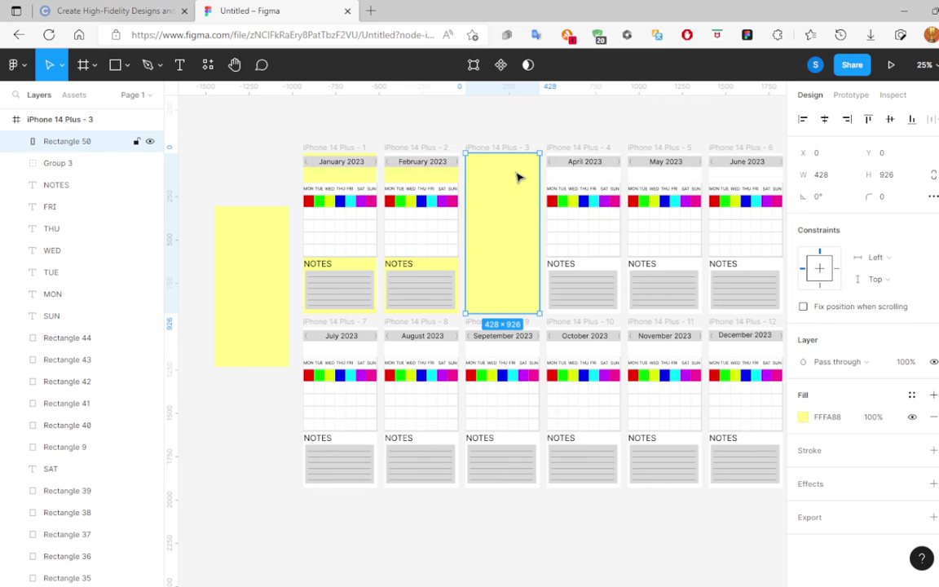
pyautogui.rightClick(512, 173)
pyautogui.click(538, 292)
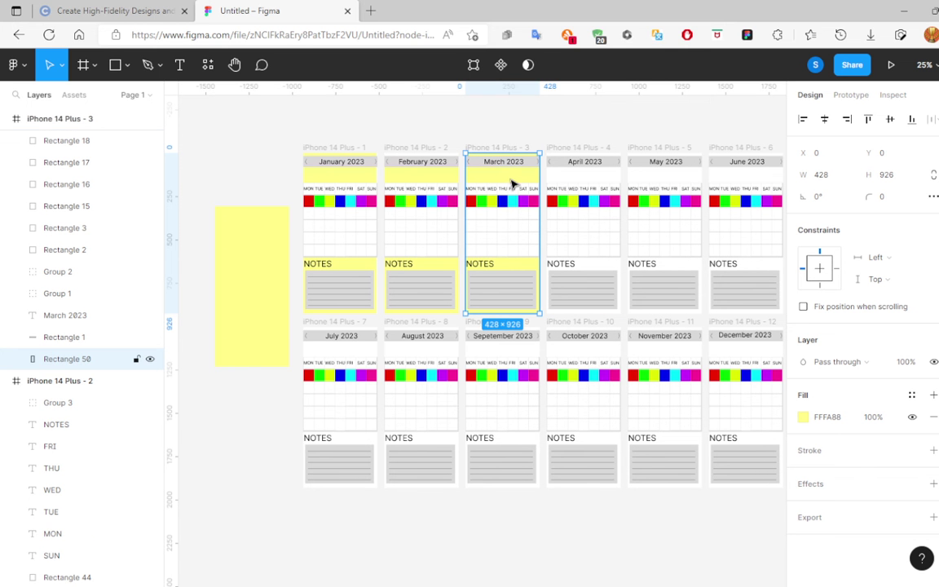
# Add yellow backgrounds behind April's and May's content, aligning May's with its frame.
pyautogui.hotkey('ctrl', 'd')
pyautogui.moveTo(512, 186); pyautogui.dragTo(593, 185)
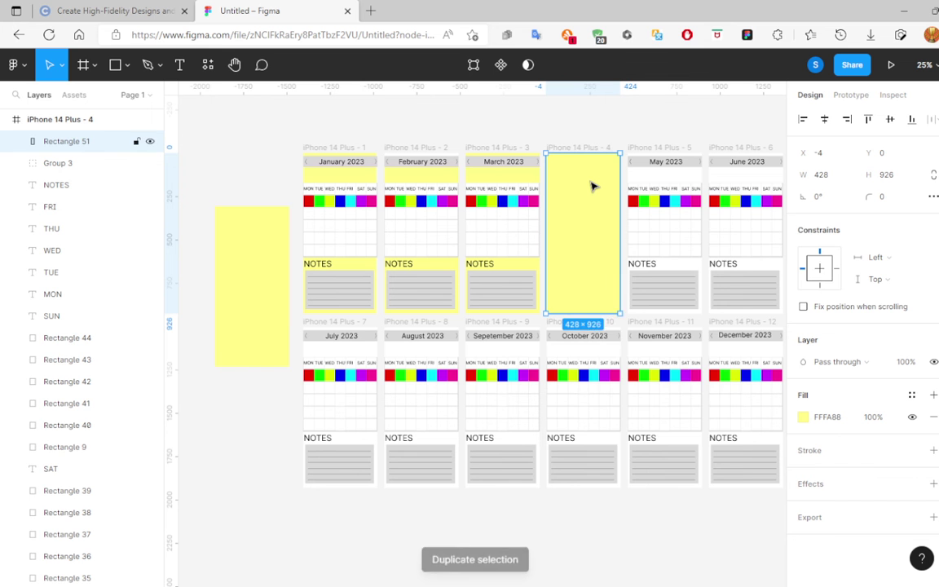
pyautogui.rightClick(590, 183)
pyautogui.click(621, 300)
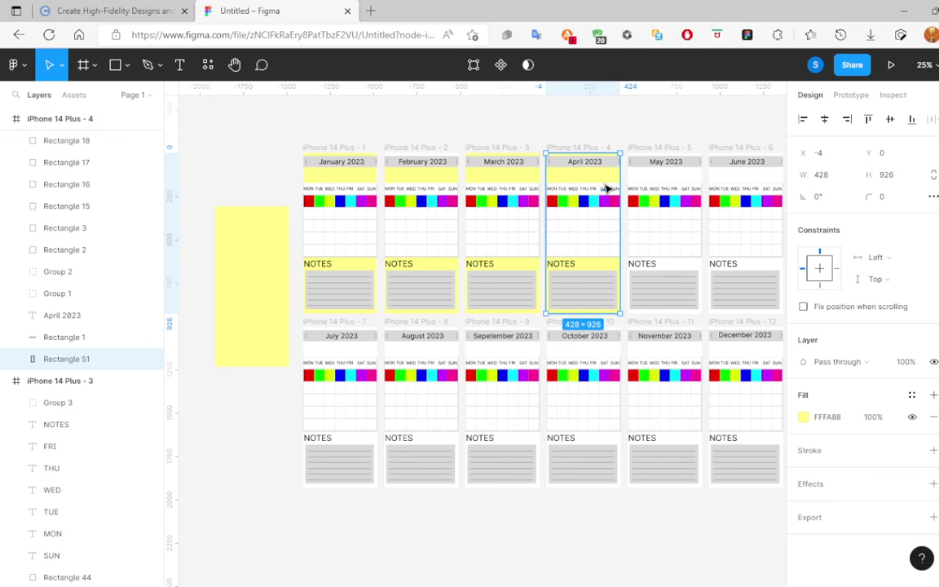
pyautogui.hotkey('ctrl', 'd')
pyautogui.moveTo(593, 181); pyautogui.dragTo(676, 185)
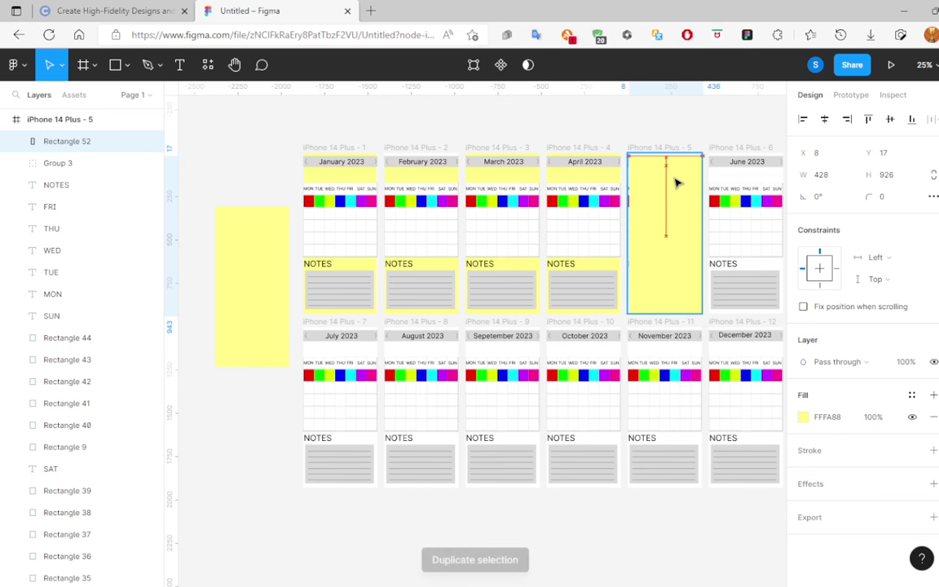
pyautogui.moveTo(676, 185); pyautogui.dragTo(673, 183)
pyautogui.rightClick(668, 187)
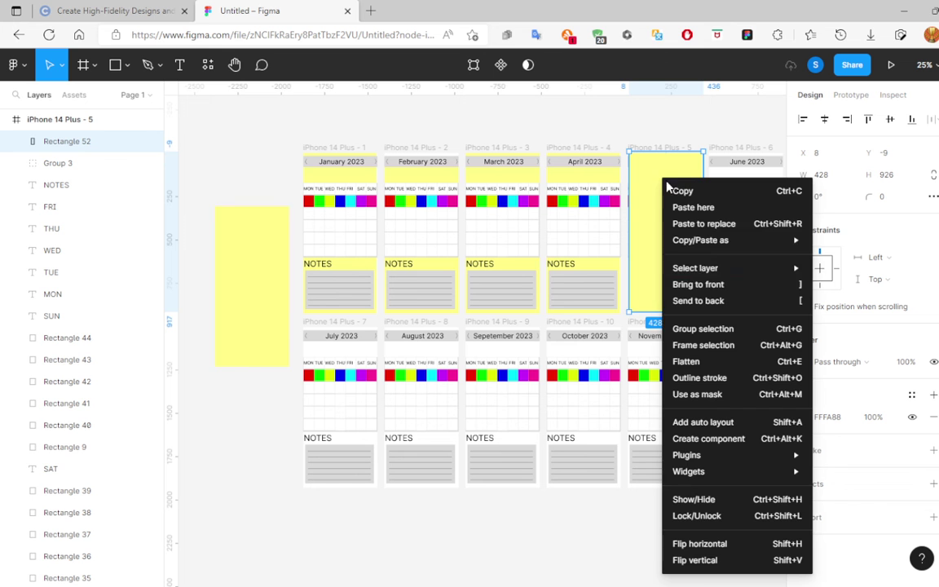
pyautogui.click(684, 302)
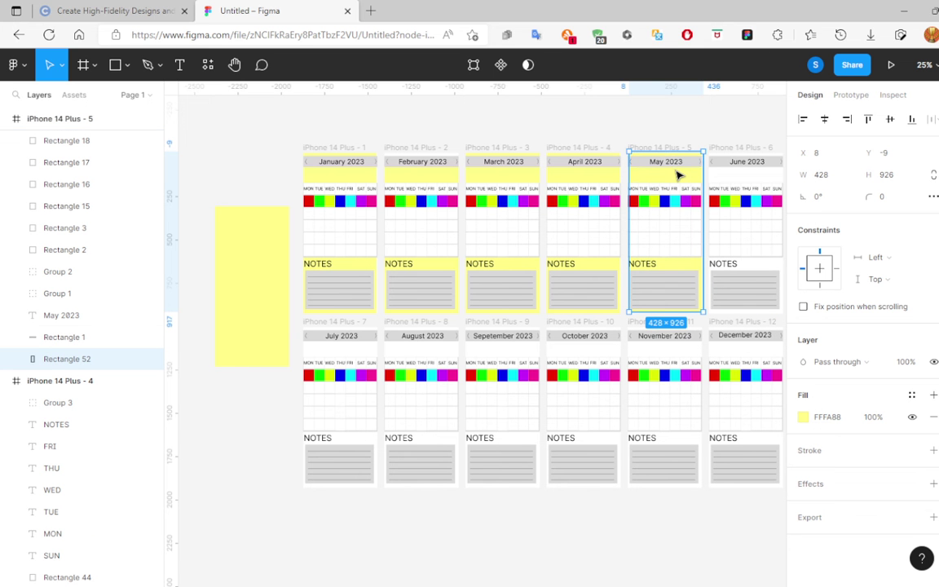
pyautogui.moveTo(676, 175); pyautogui.dragTo(675, 176)
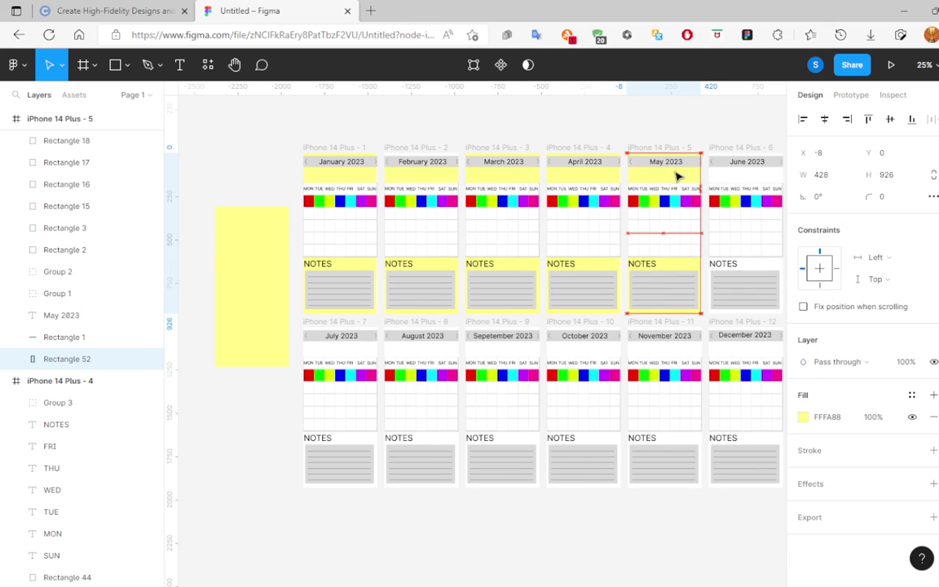
pyautogui.press('Left')
pyautogui.press('Left')
pyautogui.press('Left')
pyautogui.press('Up')
pyautogui.press('Up')
pyautogui.press('Up')
pyautogui.moveTo(673, 175); pyautogui.dragTo(676, 176)
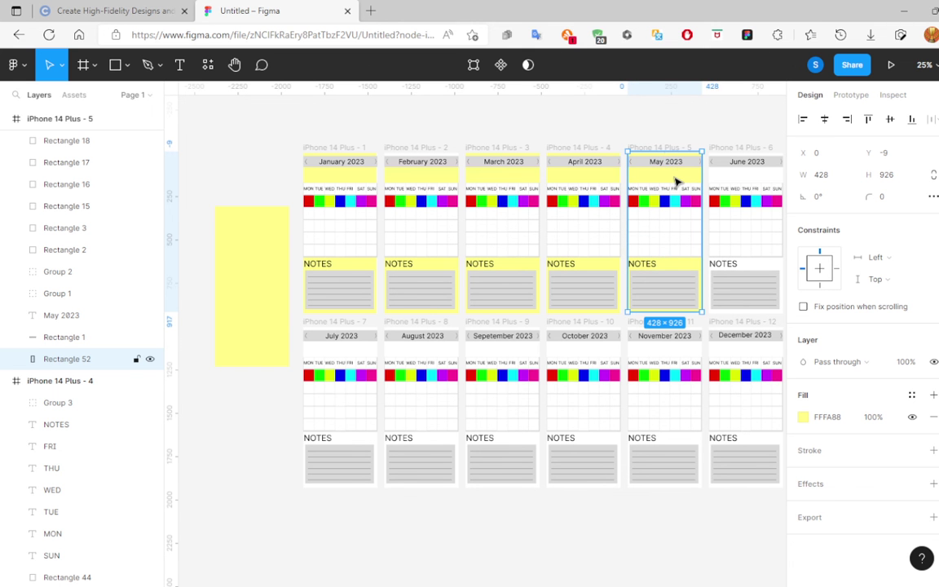
# Copy the yellow background into the June frame and send it to back.
pyautogui.hotkey('ctrl', 'd')
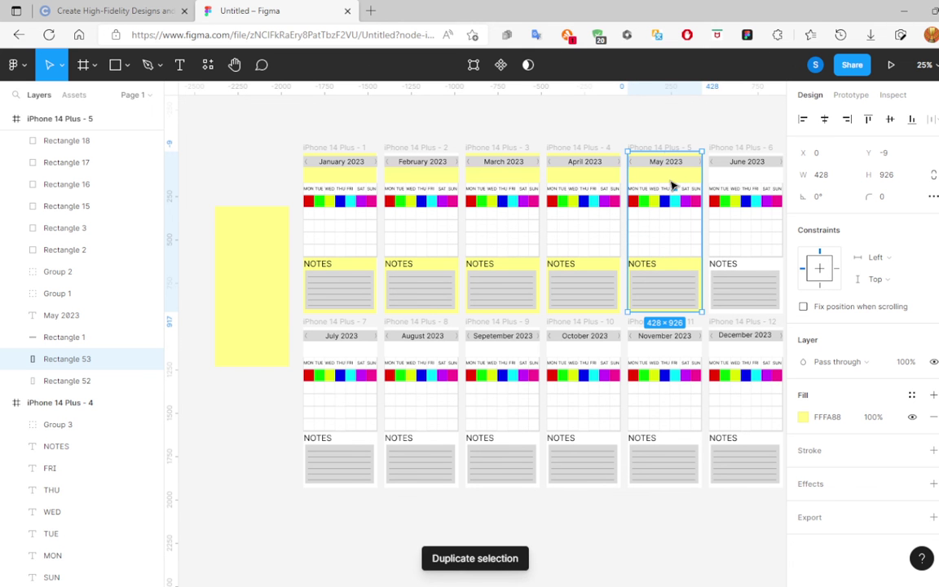
pyautogui.moveTo(674, 178); pyautogui.dragTo(751, 179)
pyautogui.rightClick(748, 174)
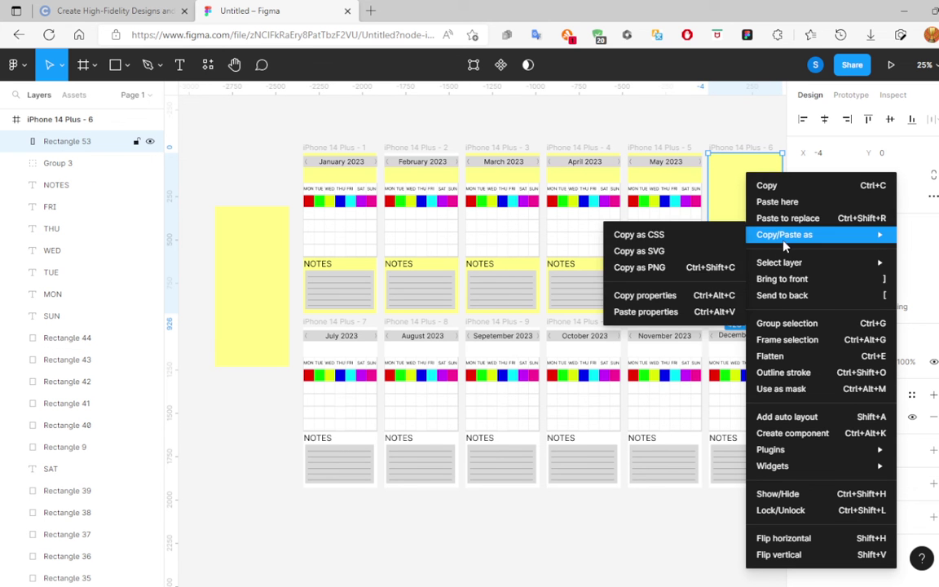
pyautogui.click(780, 297)
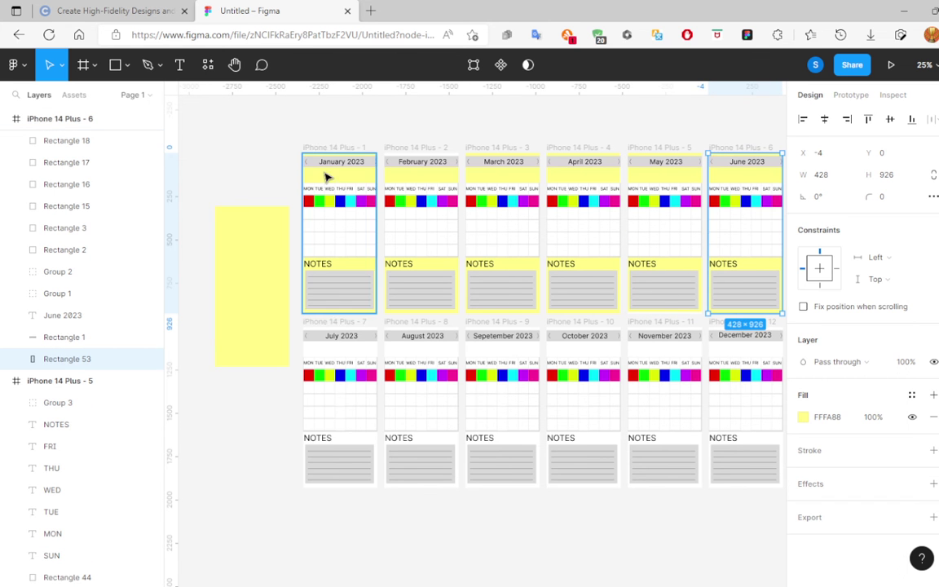
pyautogui.click(229, 328)
# Place a yellow rectangle copy over the July frame and send it behind the content.
pyautogui.hotkey('ctrl', 'd')
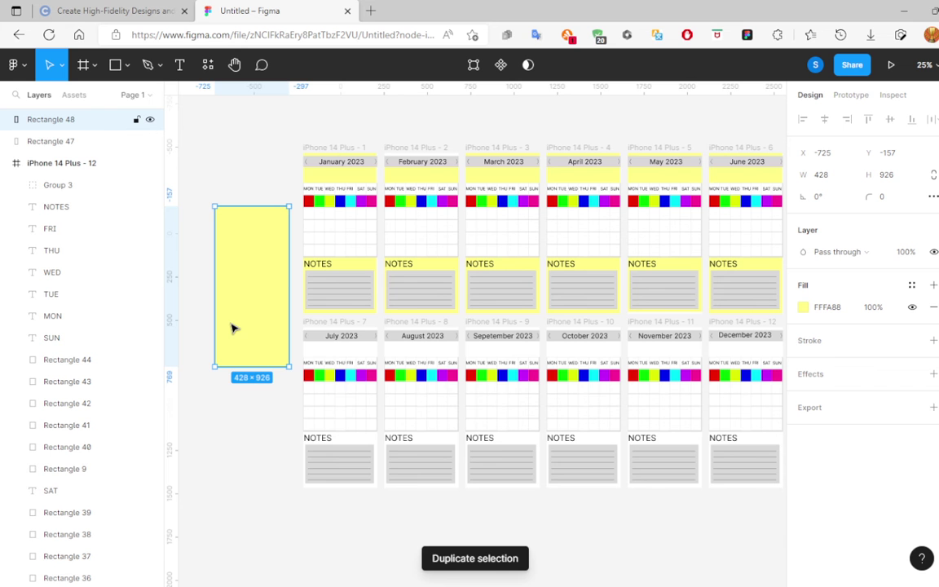
pyautogui.moveTo(233, 328)
pyautogui.mouseDown()
pyautogui.moveTo(325, 457)
pyautogui.moveTo(320, 448)
pyautogui.mouseUp()
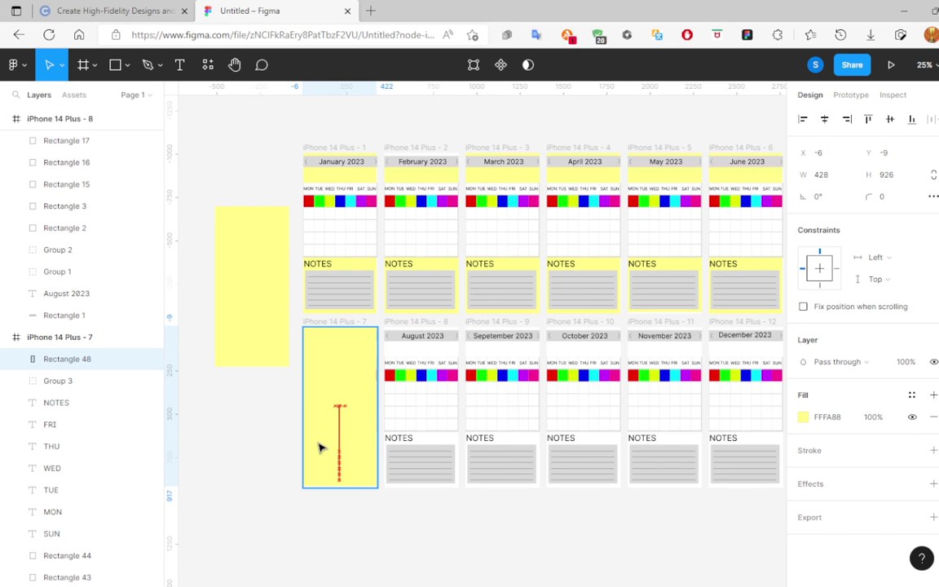
pyautogui.moveTo(319, 447); pyautogui.dragTo(319, 445)
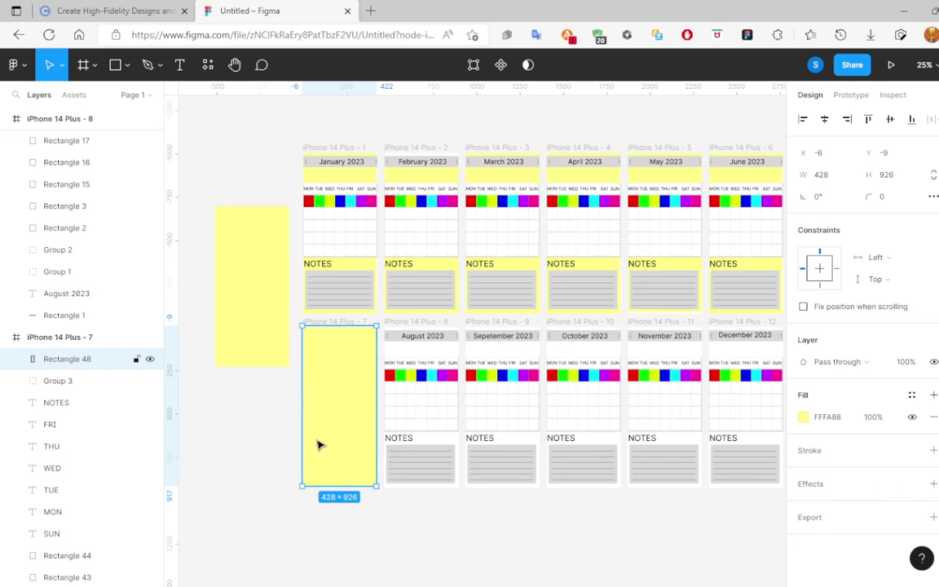
pyautogui.rightClick(326, 416)
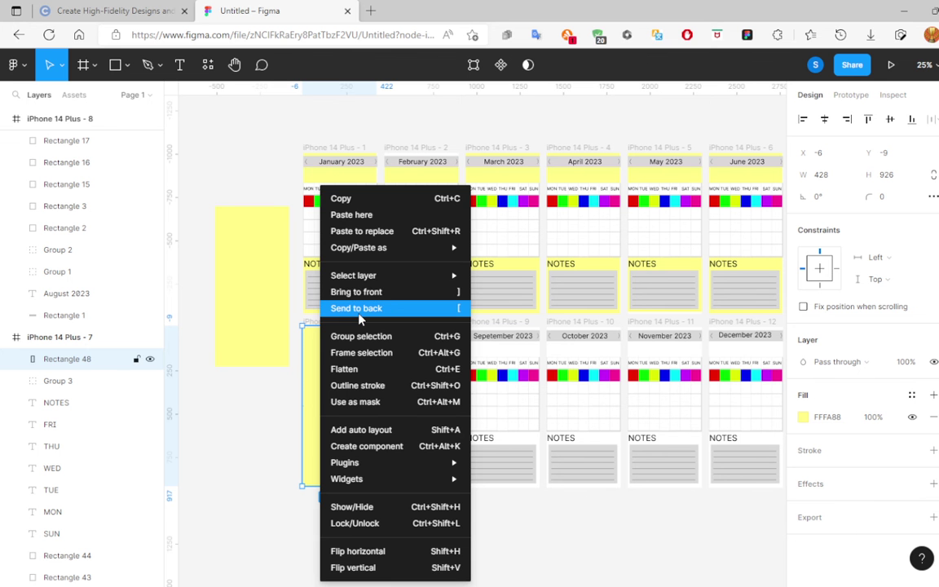
pyautogui.click(330, 308)
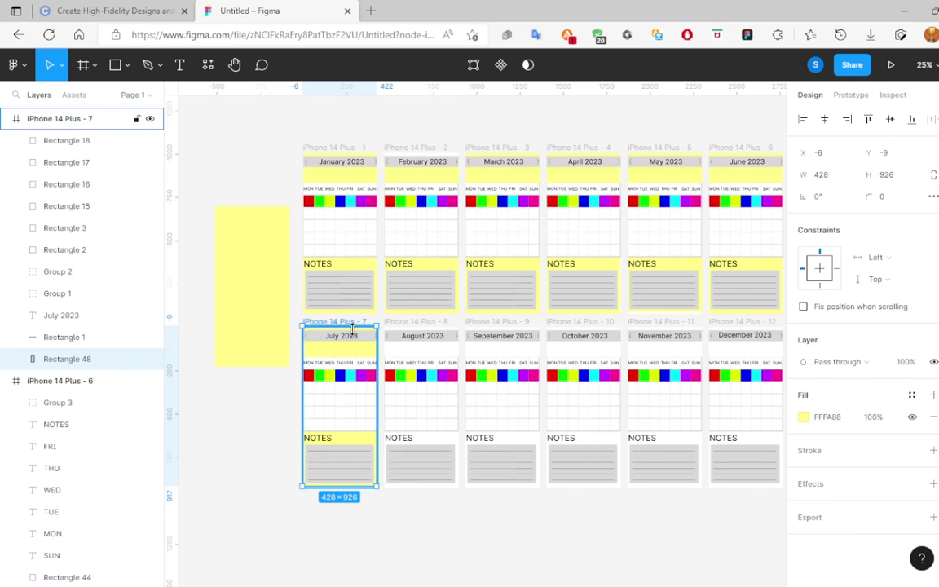
pyautogui.click(256, 331)
# Add yellow backgrounds behind the August and September calendar content.
pyautogui.hotkey('ctrl', 'd')
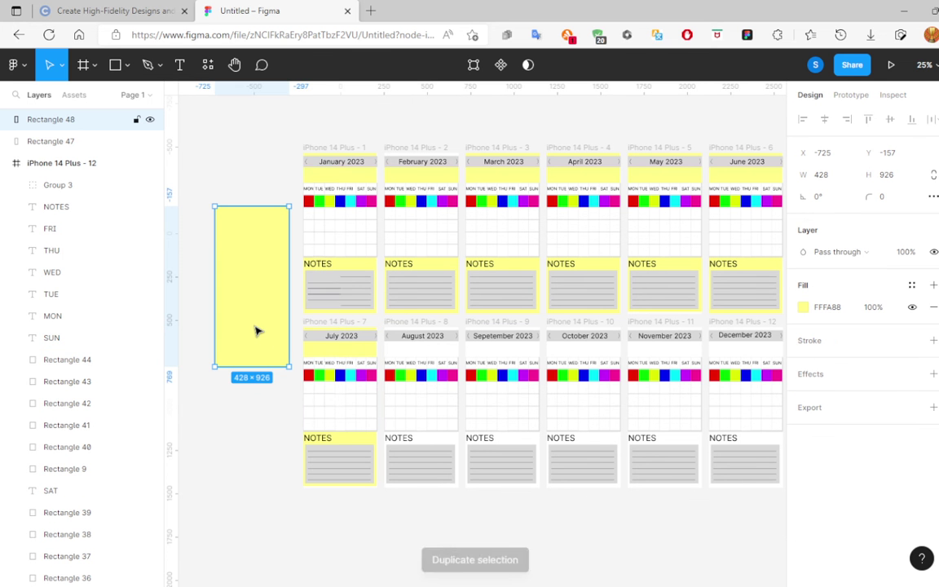
pyautogui.moveTo(258, 330); pyautogui.dragTo(423, 445)
pyautogui.rightClick(416, 412)
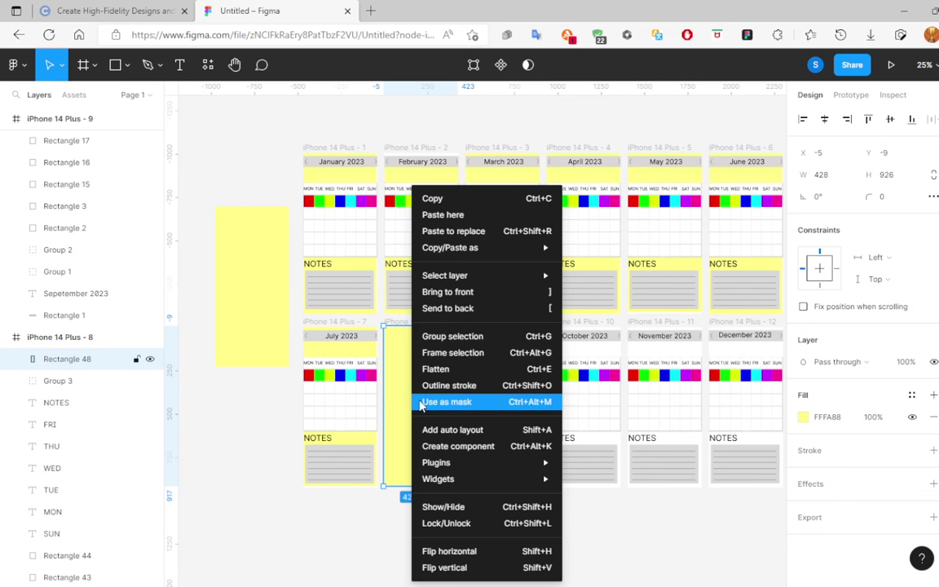
pyautogui.click(418, 305)
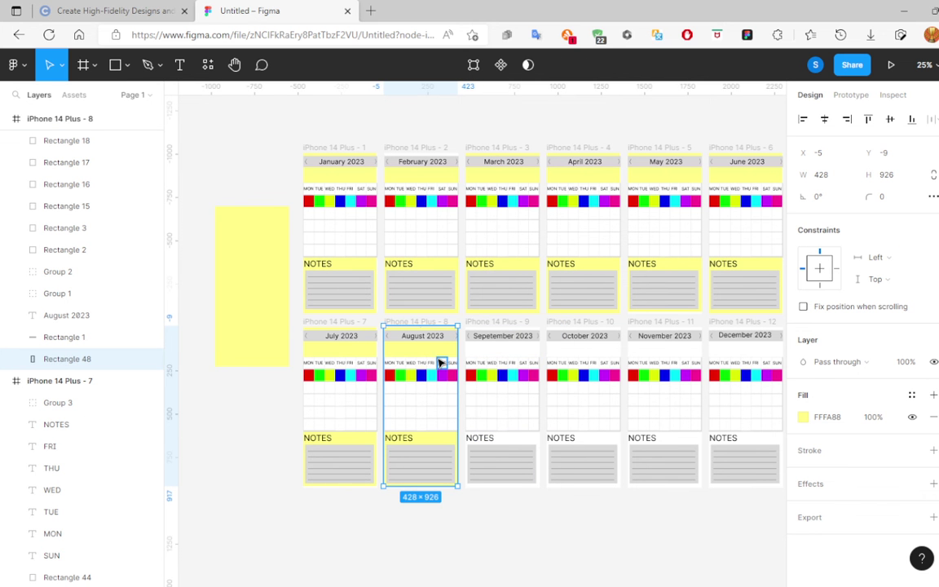
pyautogui.hotkey('ctrl', 'd')
pyautogui.moveTo(430, 356); pyautogui.dragTo(512, 359)
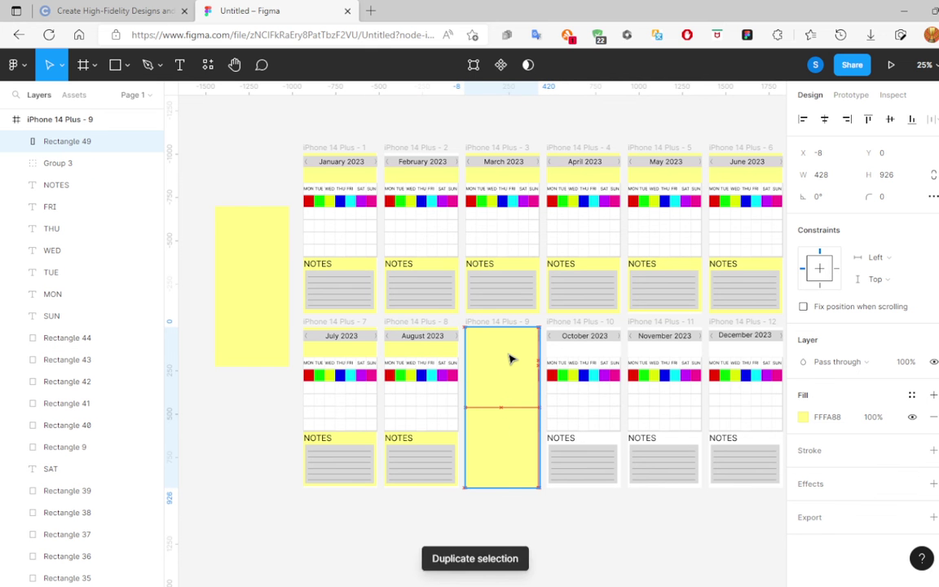
pyautogui.rightClick(512, 359)
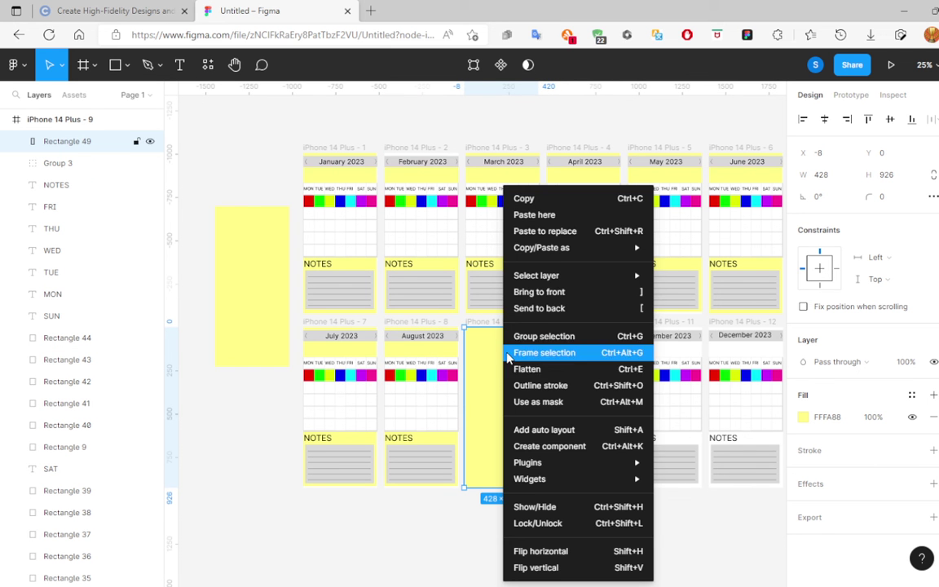
pyautogui.click(529, 309)
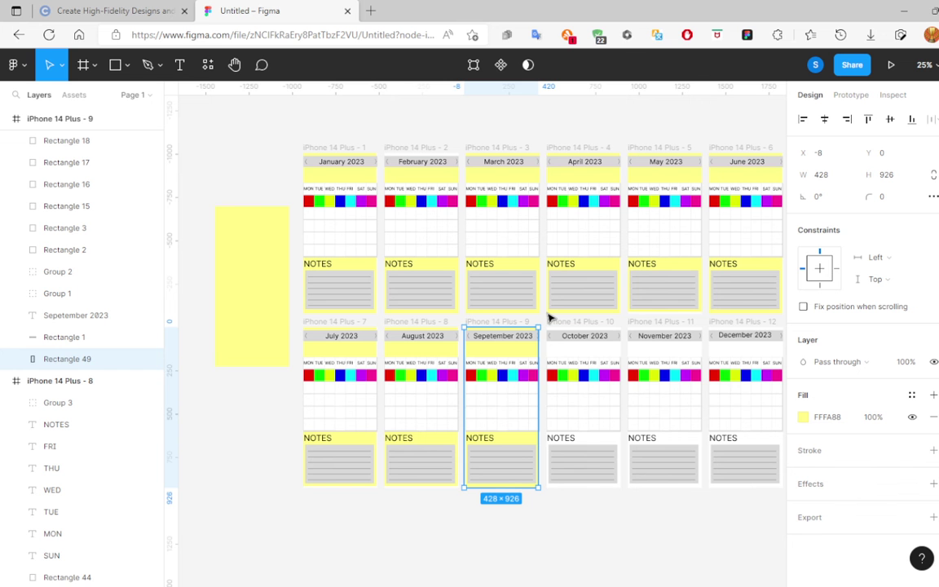
# Add yellow backgrounds behind the October, November and December calendar content.
pyautogui.hotkey('ctrl', 'd')
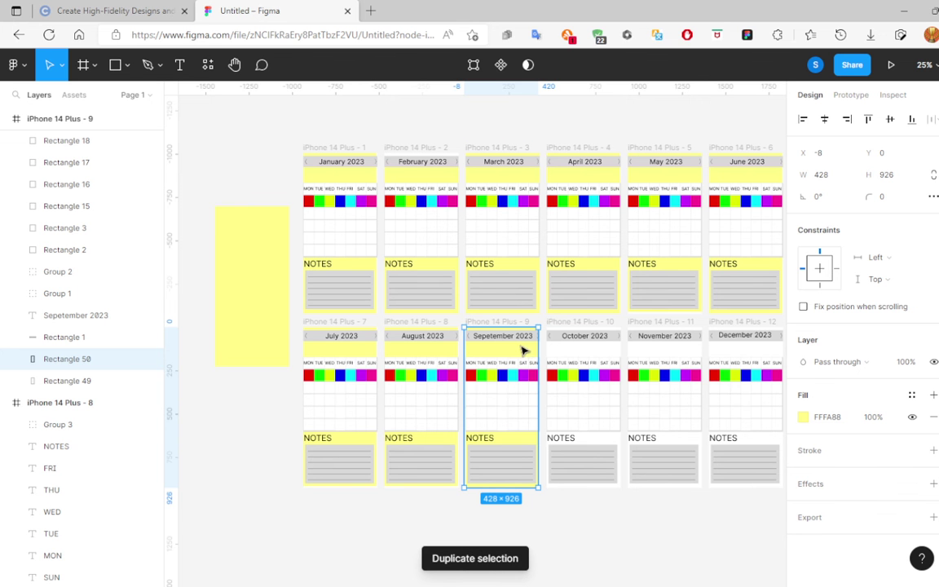
pyautogui.moveTo(579, 352); pyautogui.dragTo(603, 353)
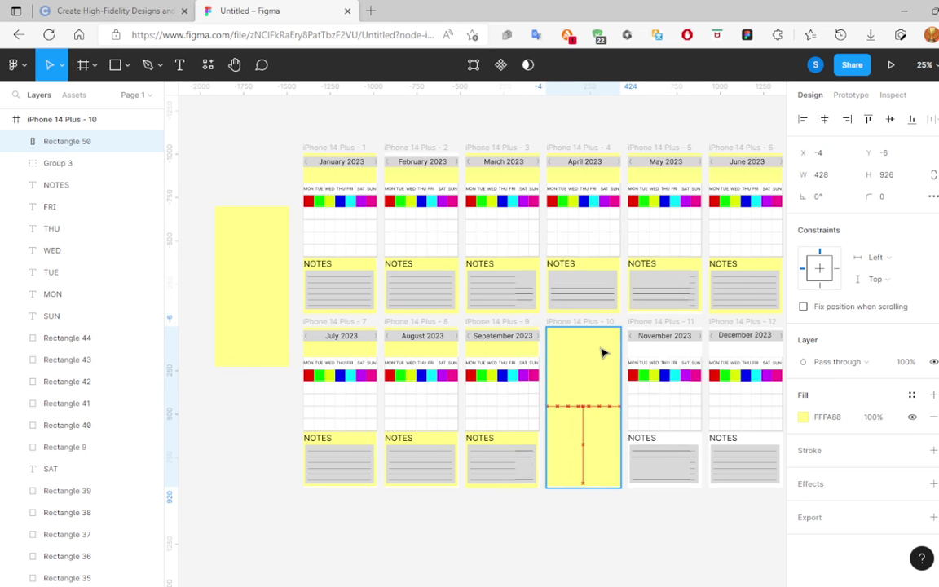
pyautogui.rightClick(603, 352)
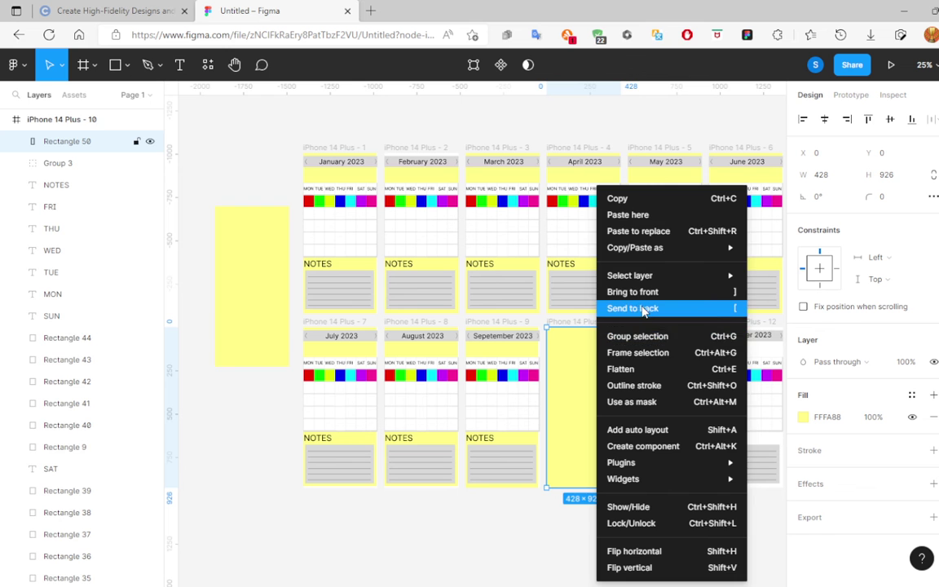
pyautogui.click(578, 281)
pyautogui.hotkey('ctrl', 'd')
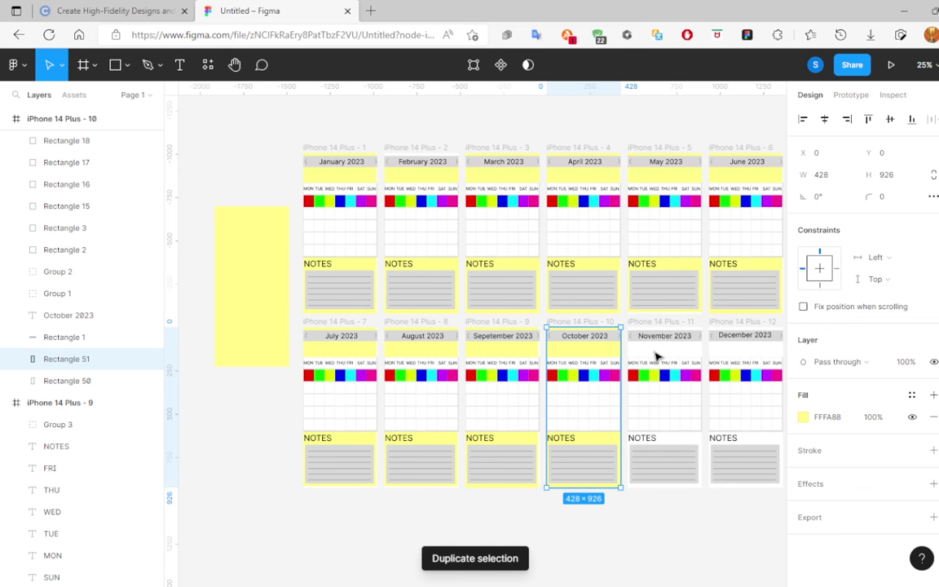
pyautogui.moveTo(657, 357); pyautogui.dragTo(665, 356)
pyautogui.rightClick(664, 355)
pyautogui.moveTo(82, 141)
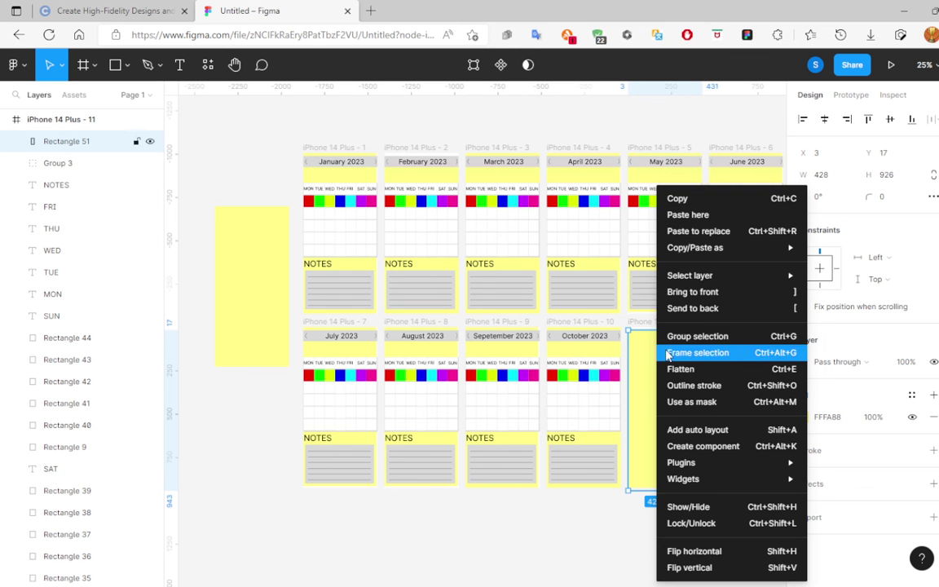
pyautogui.click(667, 309)
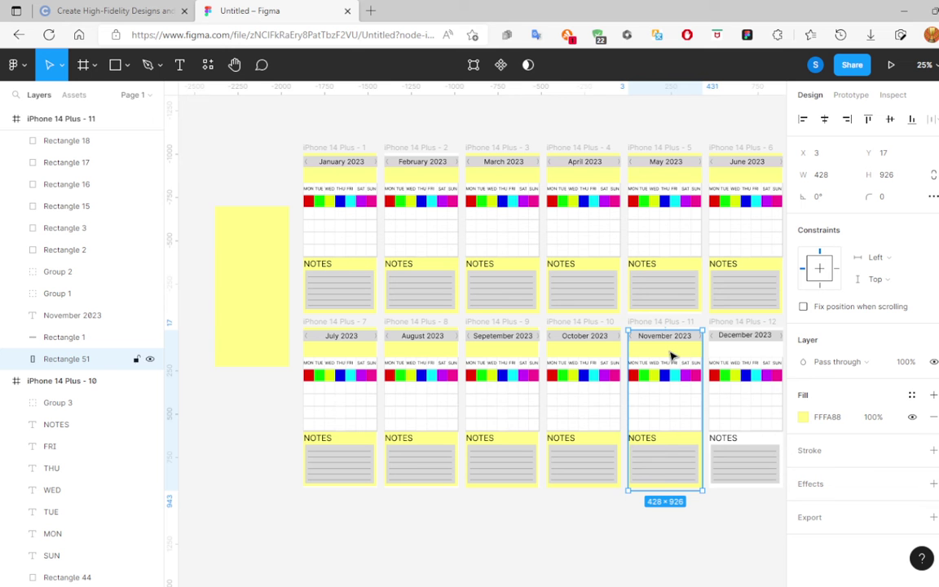
pyautogui.moveTo(669, 352)
pyautogui.mouseDown()
pyautogui.moveTo(755, 354)
pyautogui.moveTo(719, 408)
pyautogui.moveTo(750, 353)
pyautogui.mouseUp()
pyautogui.hotkey('ctrl', 'd')
pyautogui.rightClick(751, 359)
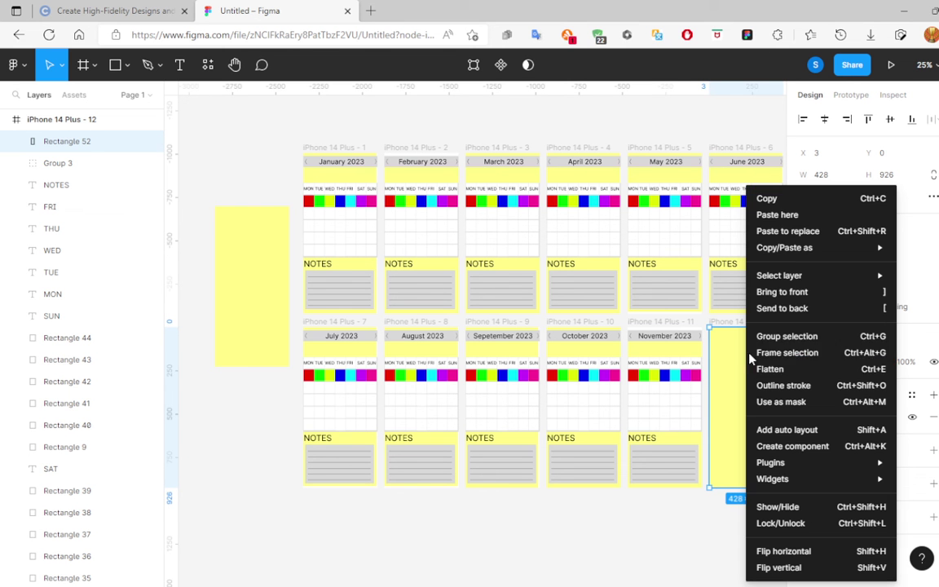
pyautogui.click(787, 309)
# Delete the spare yellow rectangle beside the calendars.
pyautogui.click(203, 279)
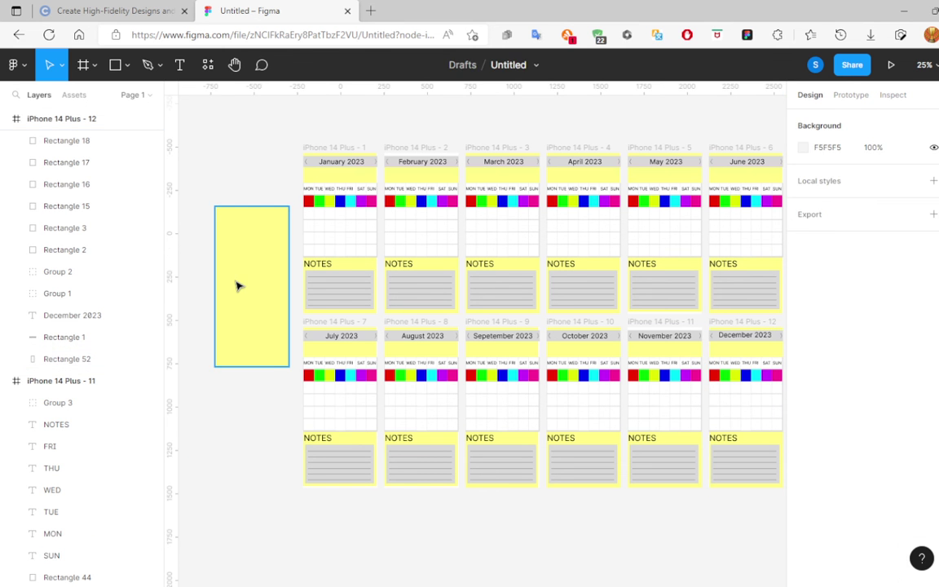
pyautogui.click(237, 286)
pyautogui.press('Delete')
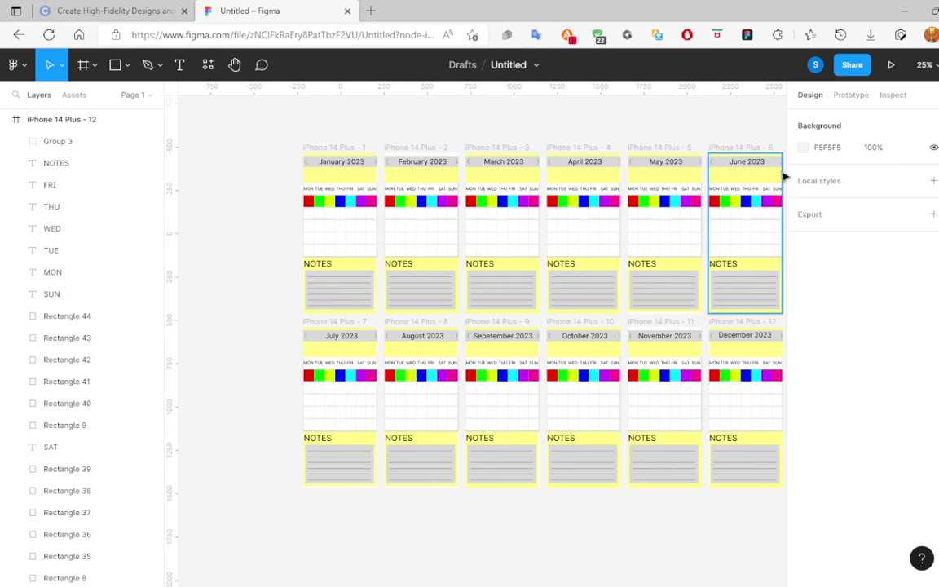
# Pan and zoom the view to recentre on the twelve yellow-backed frames.
pyautogui.click(234, 65)
pyautogui.moveTo(224, 213)
pyautogui.mouseDown()
pyautogui.moveTo(202, 211)
pyautogui.moveTo(167, 231)
pyautogui.mouseUp()
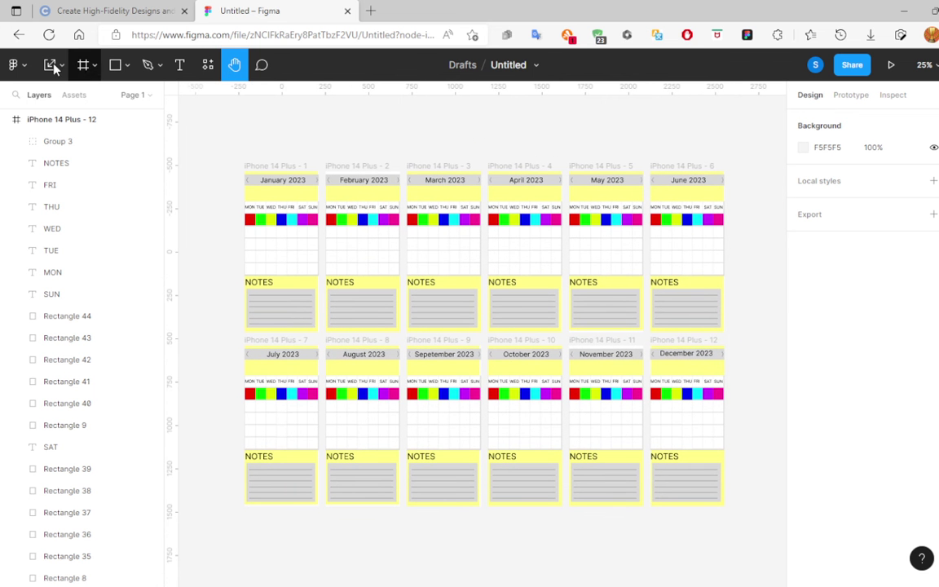
pyautogui.click(50, 64)
pyautogui.keyDown('ctrl'); pyautogui.scroll(1, 773, 385); pyautogui.keyUp('ctrl')
pyautogui.keyDown('ctrl'); pyautogui.scroll(1, 773, 385); pyautogui.keyUp('ctrl')
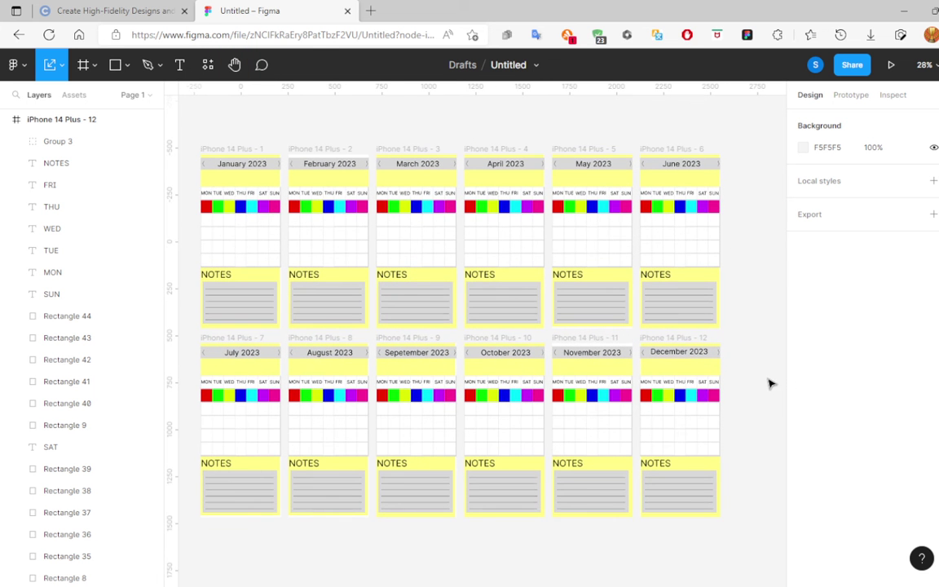
pyautogui.keyDown('ctrl'); pyautogui.scroll(1, 325, 128); pyautogui.keyUp('ctrl')
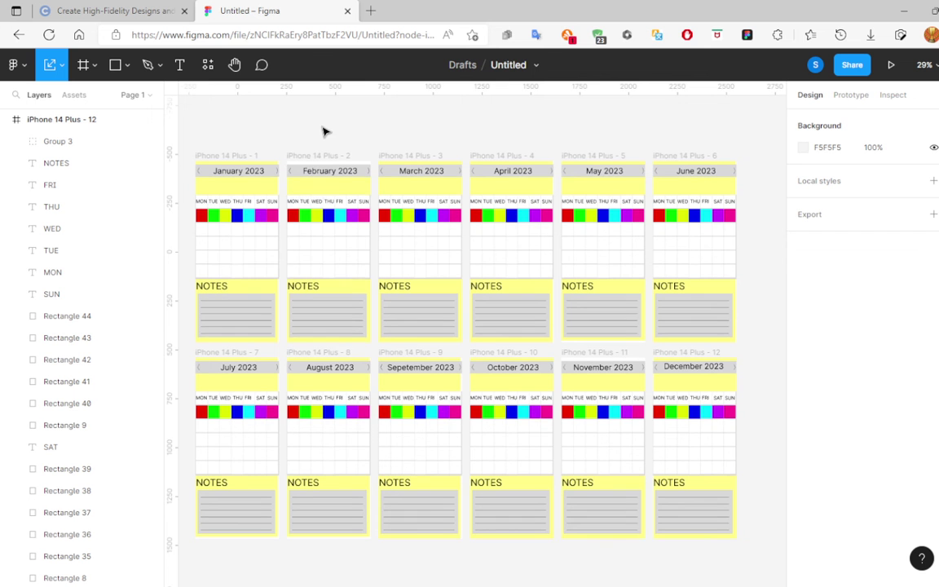
pyautogui.click(325, 190)
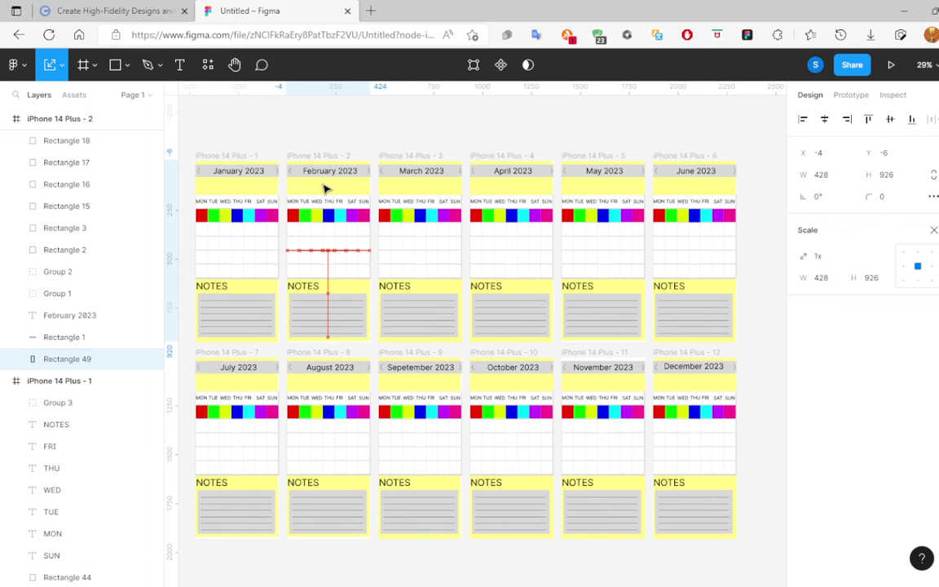
pyautogui.click(368, 141)
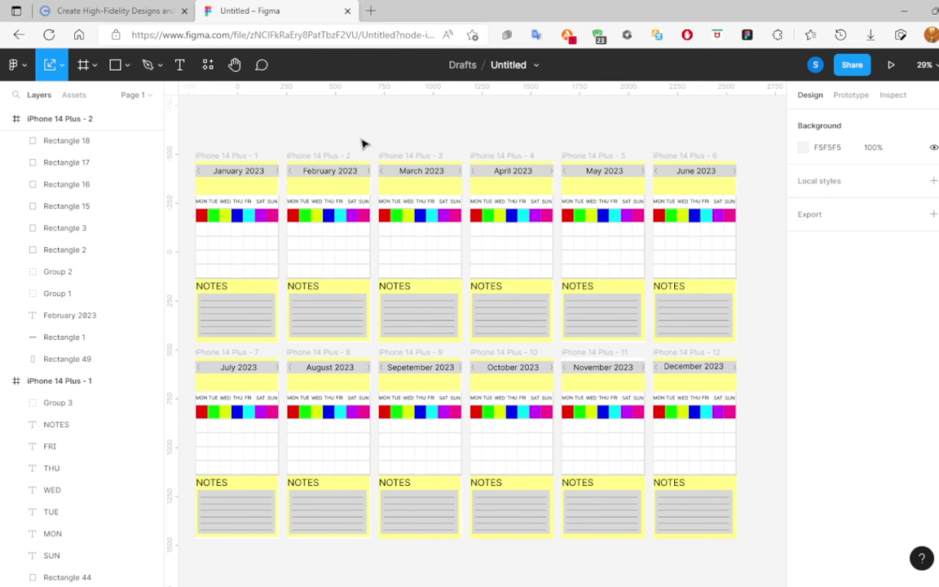
# In Prototype mode, link January's forward arrow to February and restore the arrow group.
pyautogui.click(855, 95)
pyautogui.moveTo(278, 171)
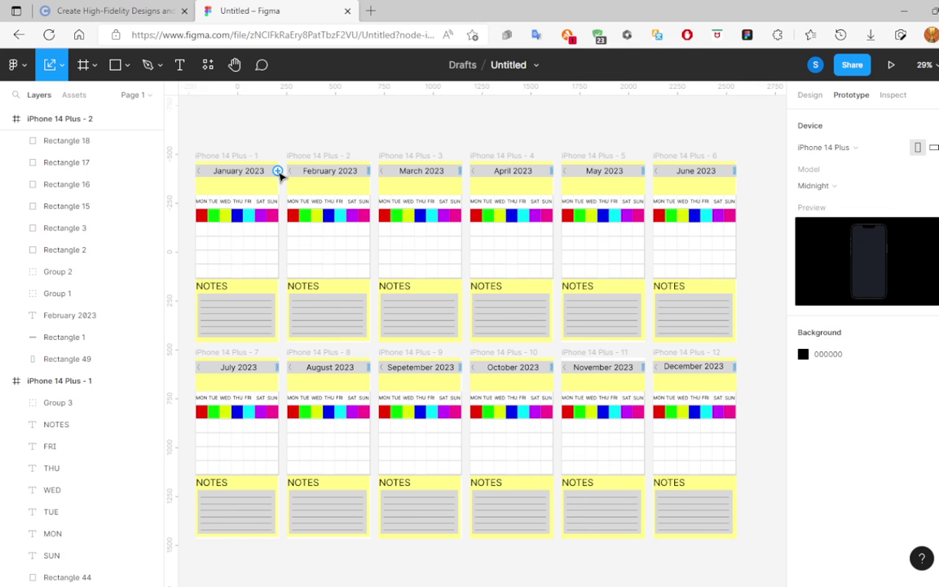
pyautogui.moveTo(279, 175)
pyautogui.mouseDown()
pyautogui.moveTo(293, 196)
pyautogui.moveTo(282, 194)
pyautogui.mouseUp()
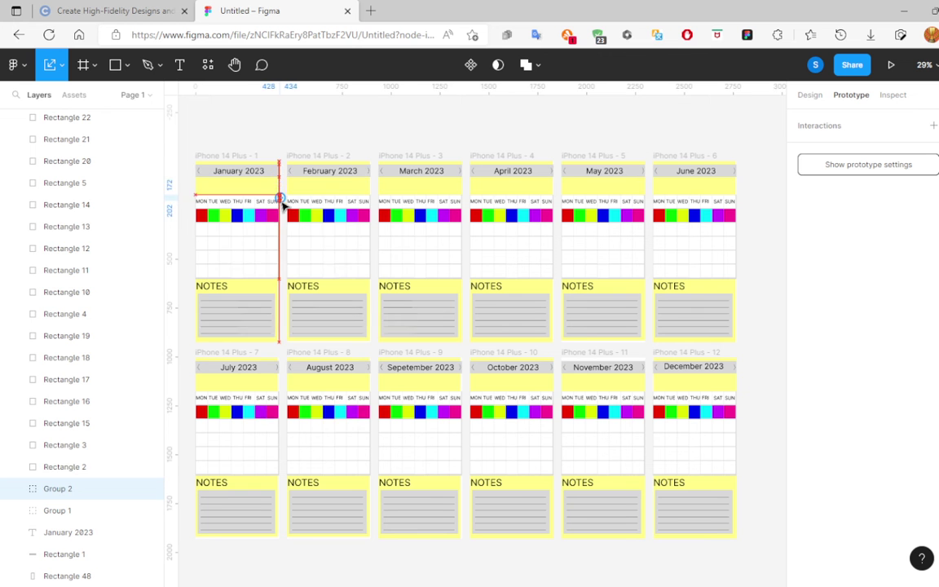
pyautogui.click(298, 191)
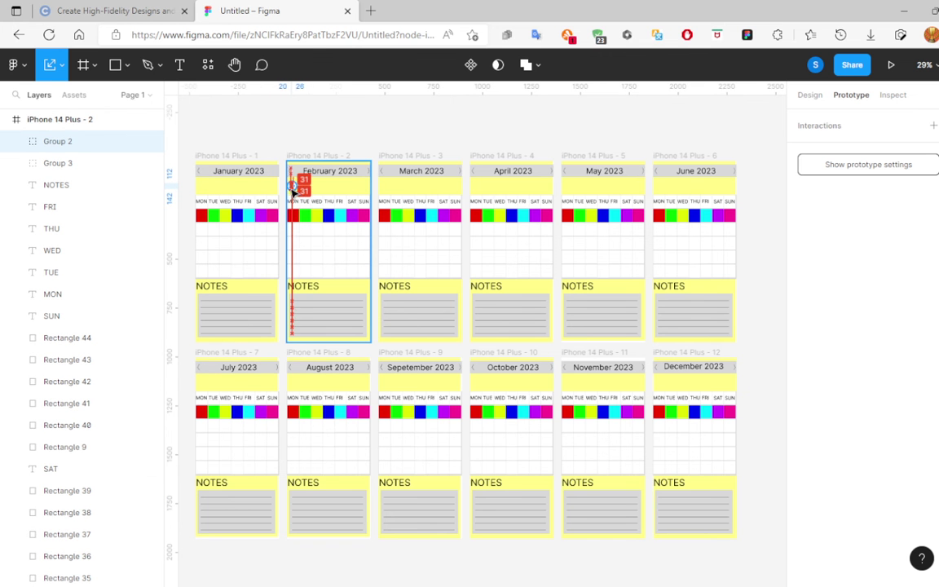
pyautogui.moveTo(298, 191)
pyautogui.mouseDown()
pyautogui.moveTo(290, 194)
pyautogui.moveTo(330, 237)
pyautogui.mouseUp()
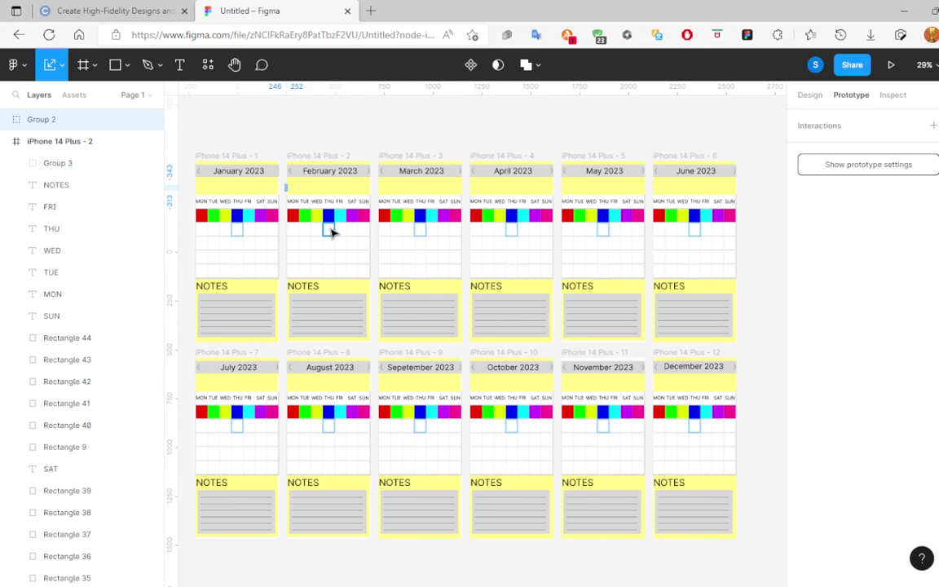
pyautogui.moveTo(330, 233)
pyautogui.mouseDown()
pyautogui.moveTo(277, 171)
pyautogui.moveTo(286, 187)
pyautogui.mouseUp()
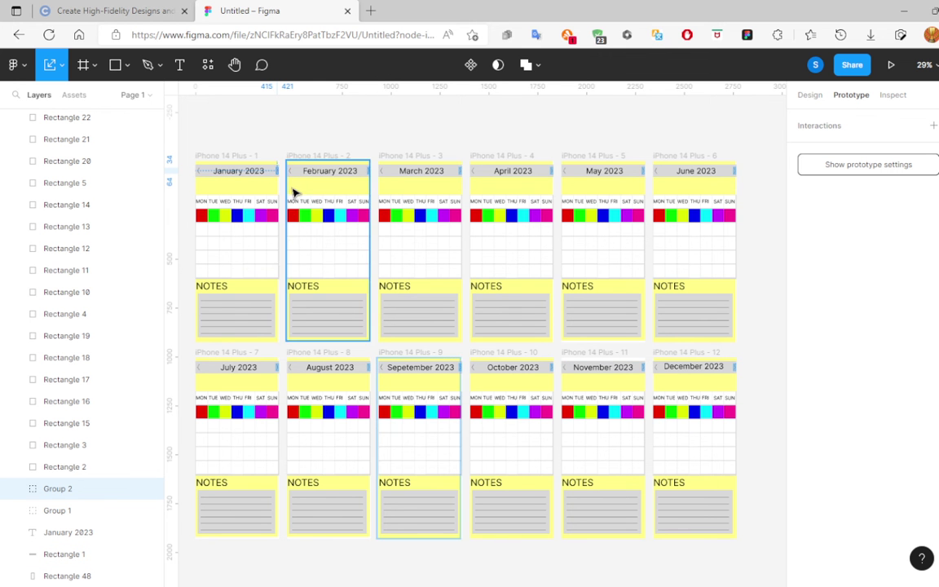
# Remove the stray line copied into February and collapse the January arrow group's layers.
pyautogui.click(278, 172)
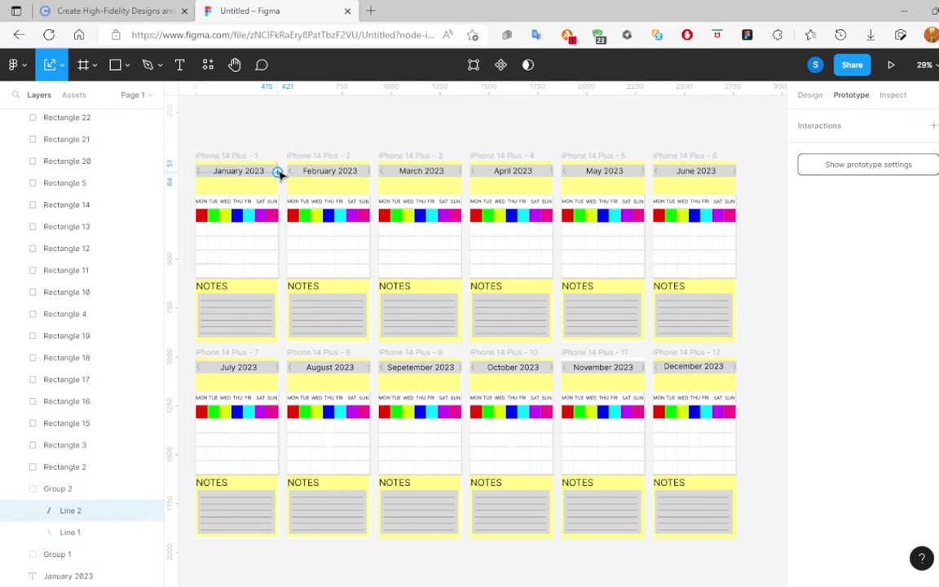
pyautogui.click(294, 185)
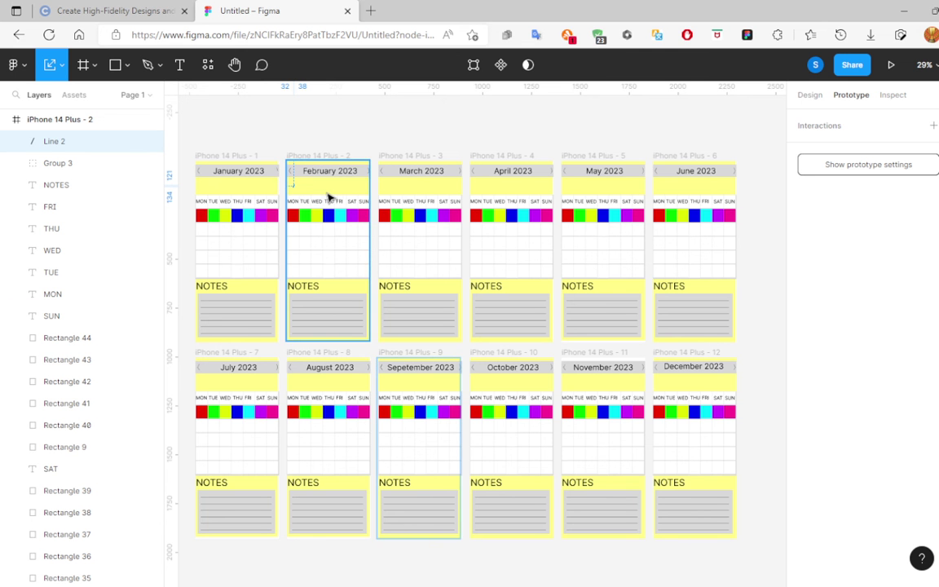
pyautogui.hotkey('ctrl', 'z')
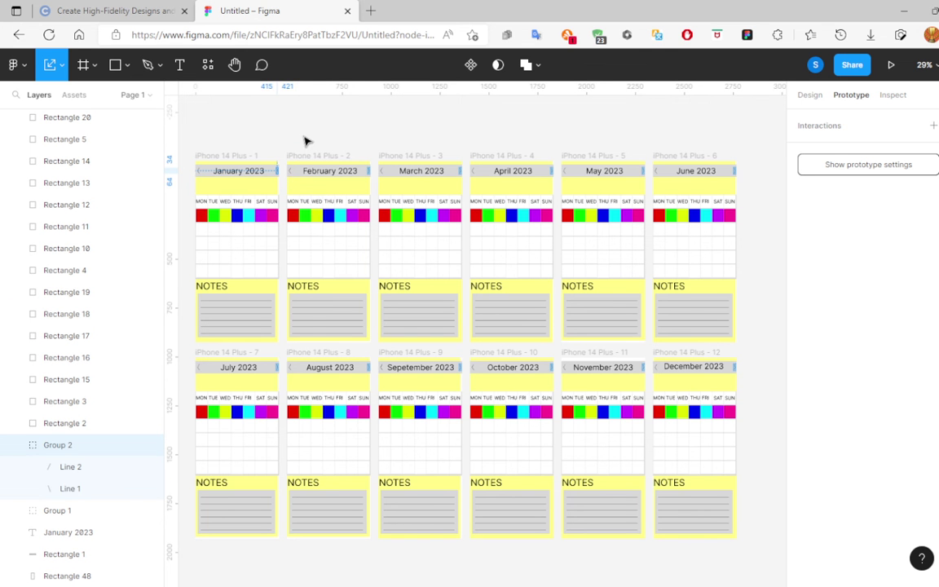
pyautogui.click(309, 142)
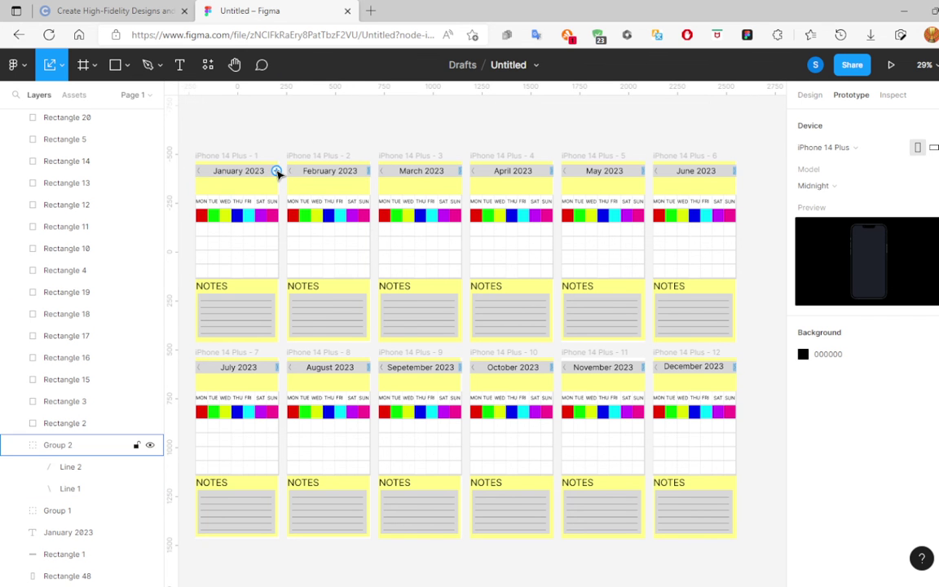
pyautogui.click(77, 447)
pyautogui.click(16, 445)
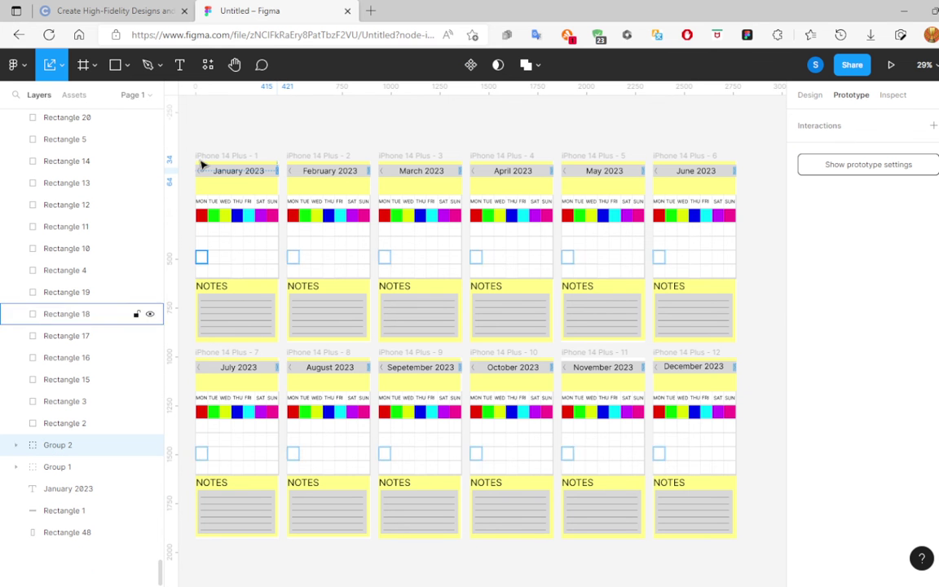
pyautogui.click(342, 135)
# Nudge the January next-month arrow slightly to the right.
pyautogui.scroll(3, 343, 134)
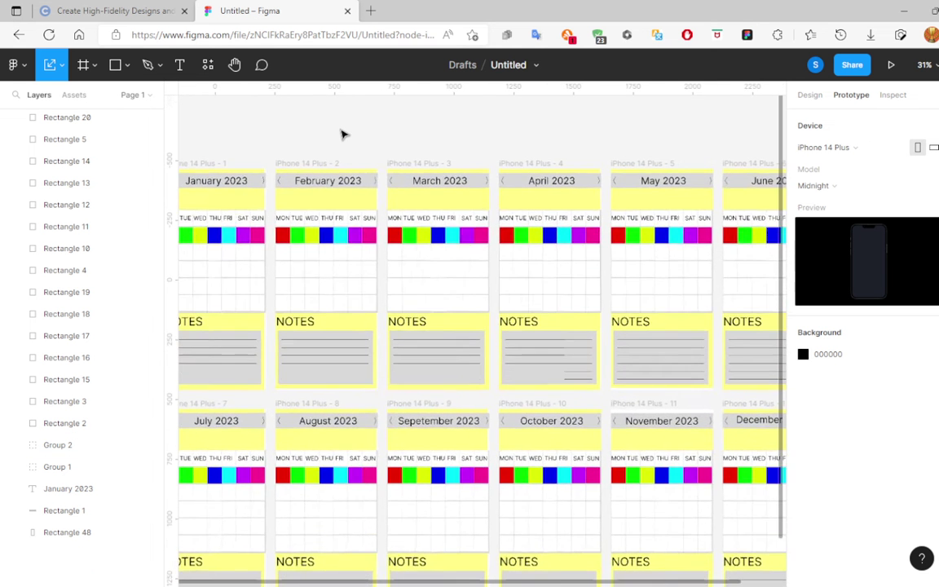
pyautogui.scroll(3, 341, 133)
pyautogui.scroll(3, 339, 132)
pyautogui.scroll(3, 260, 184)
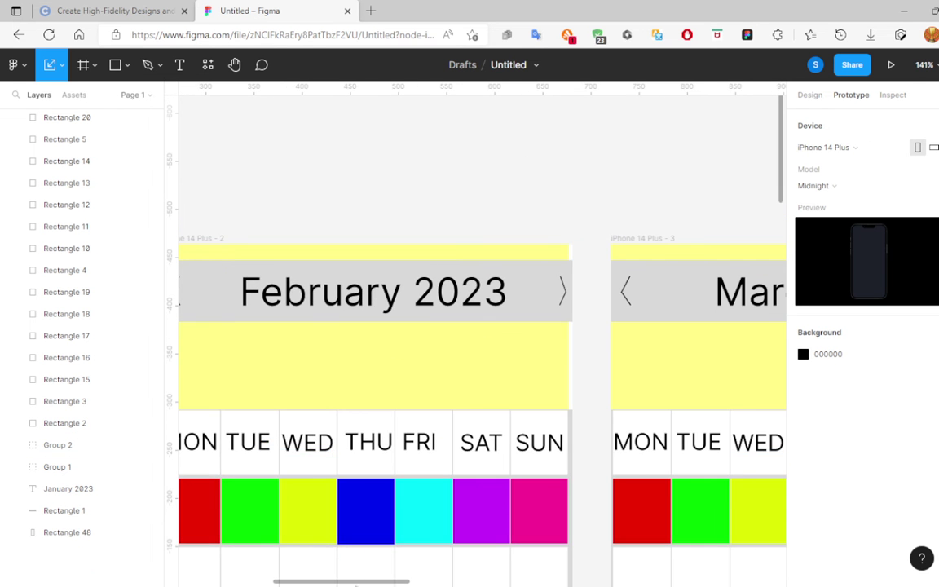
pyautogui.moveTo(353, 586); pyautogui.dragTo(267, 579)
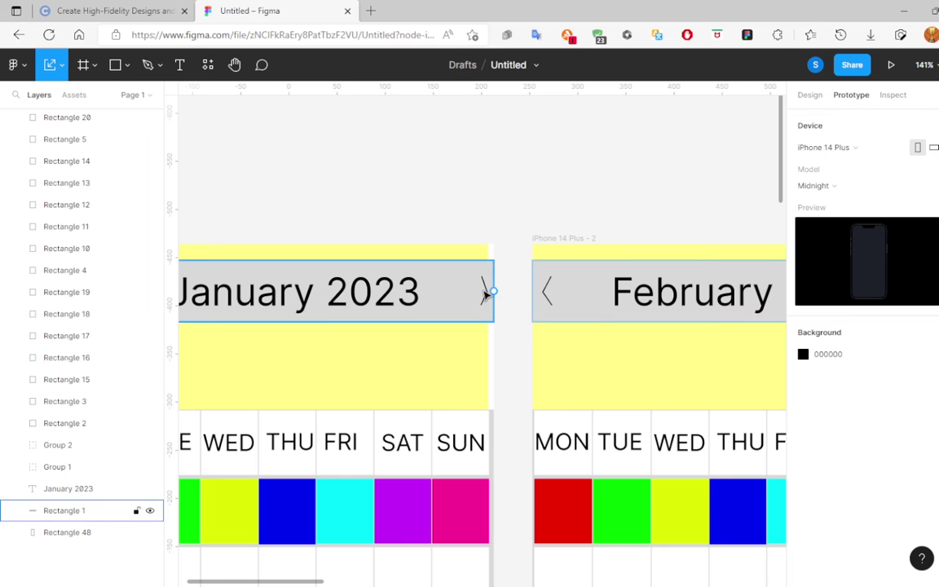
pyautogui.moveTo(487, 295); pyautogui.dragTo(481, 298)
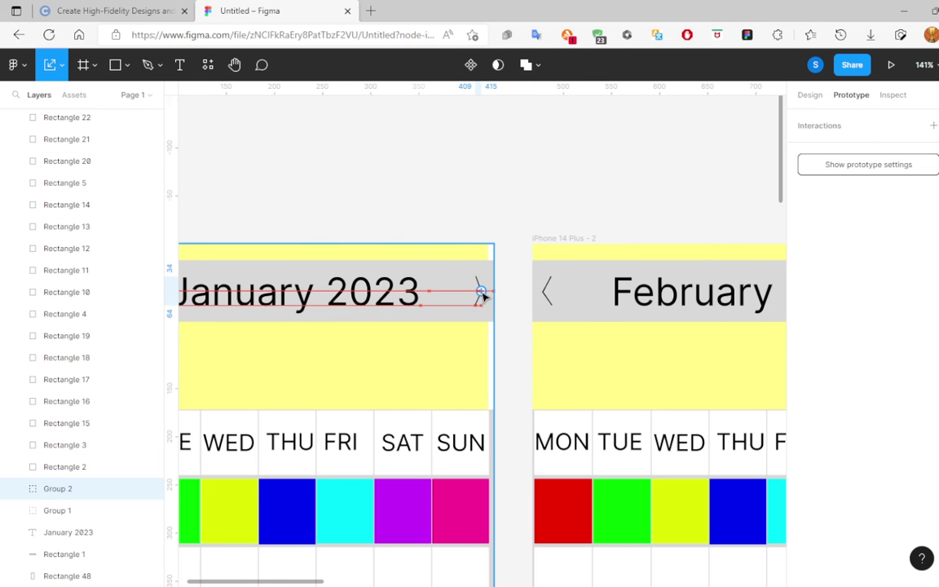
pyautogui.moveTo(481, 297); pyautogui.dragTo(487, 297)
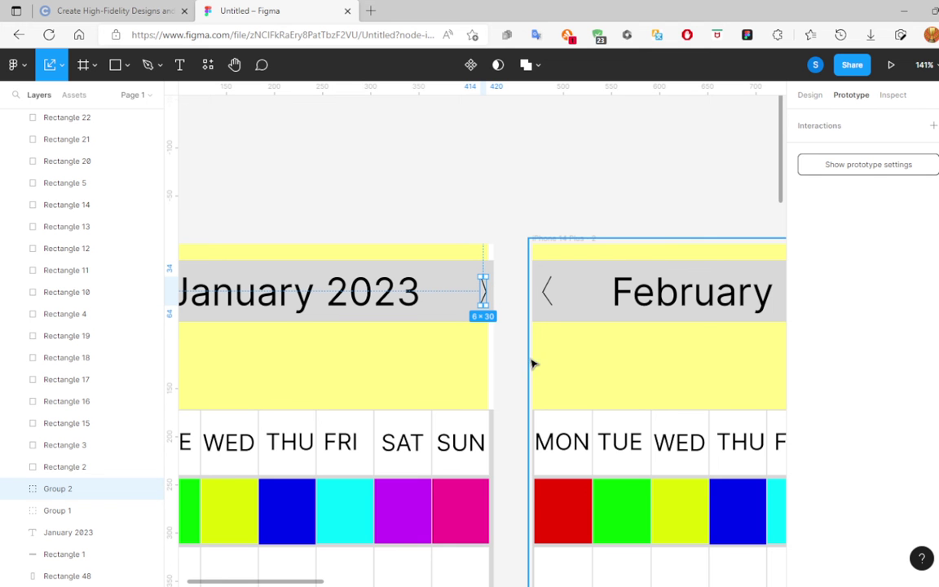
# Widen January's Rectangle 48 slightly and add a Tap interaction to it.
pyautogui.moveTo(433, 364)
pyautogui.mouseDown()
pyautogui.moveTo(449, 364)
pyautogui.moveTo(434, 364)
pyautogui.mouseUp()
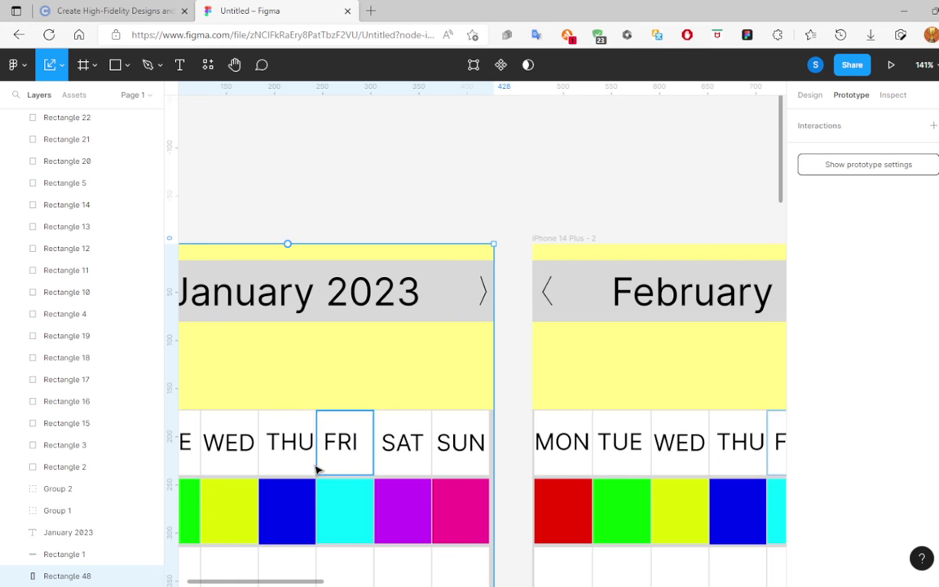
pyautogui.moveTo(289, 584); pyautogui.dragTo(205, 581)
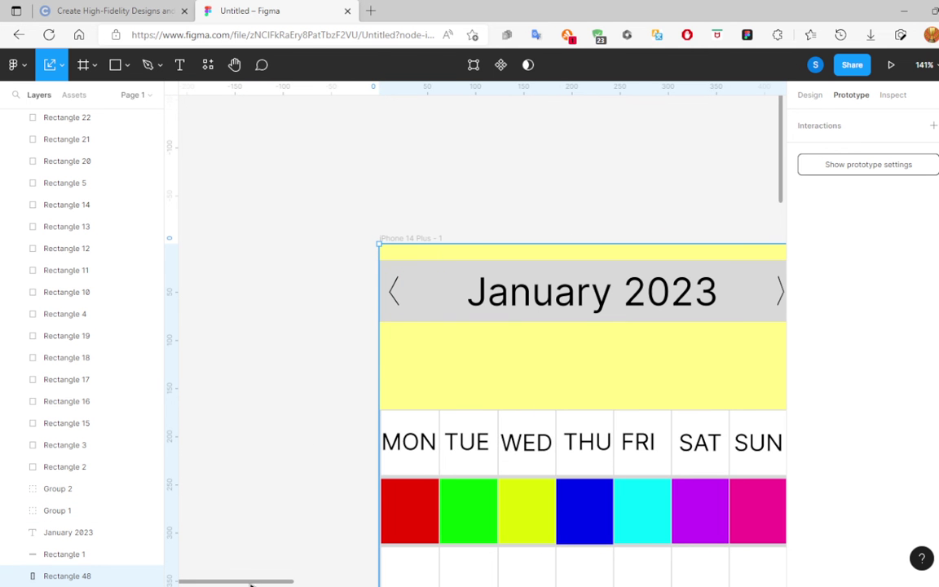
pyautogui.moveTo(251, 584); pyautogui.dragTo(377, 509)
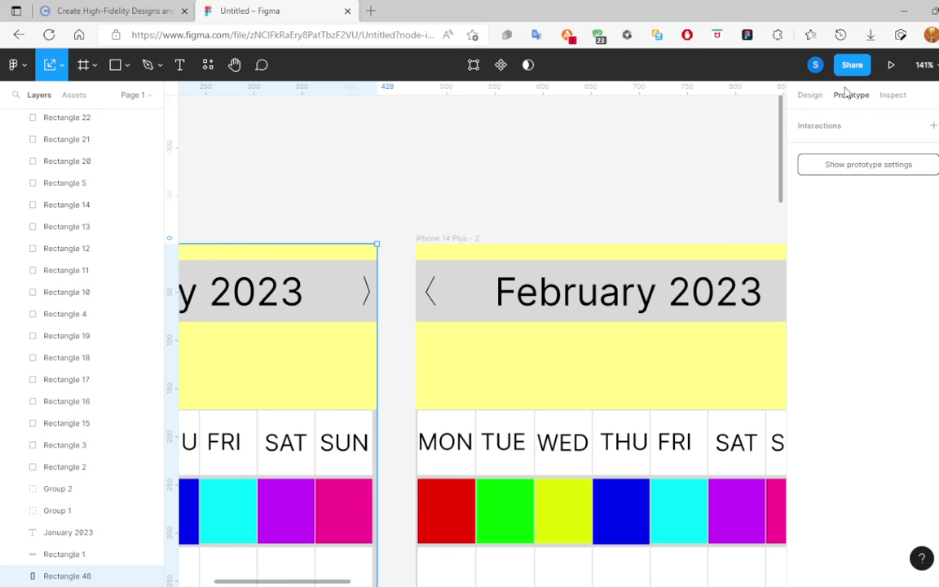
pyautogui.click(934, 126)
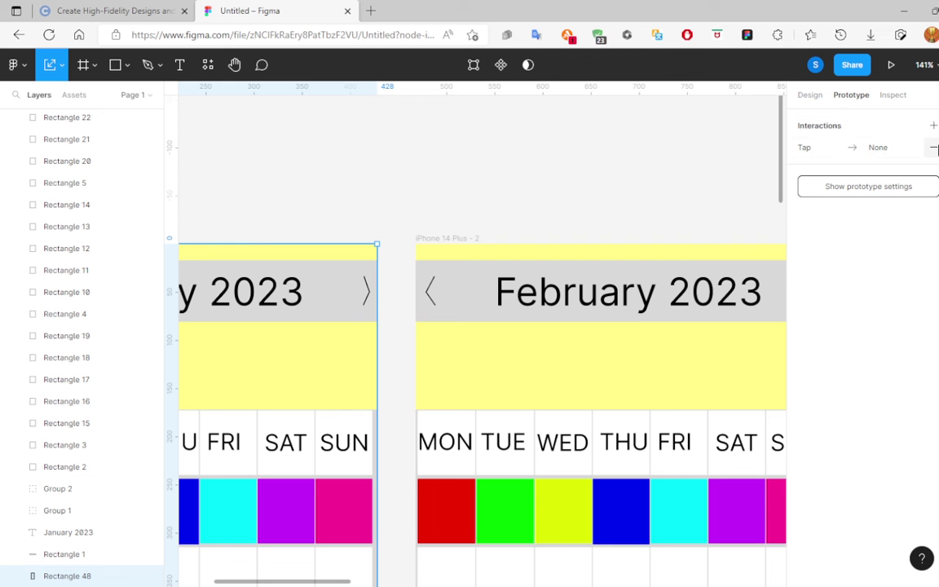
# Set the January Tap interaction to Navigate to, trying to link it to February.
pyautogui.click(882, 148)
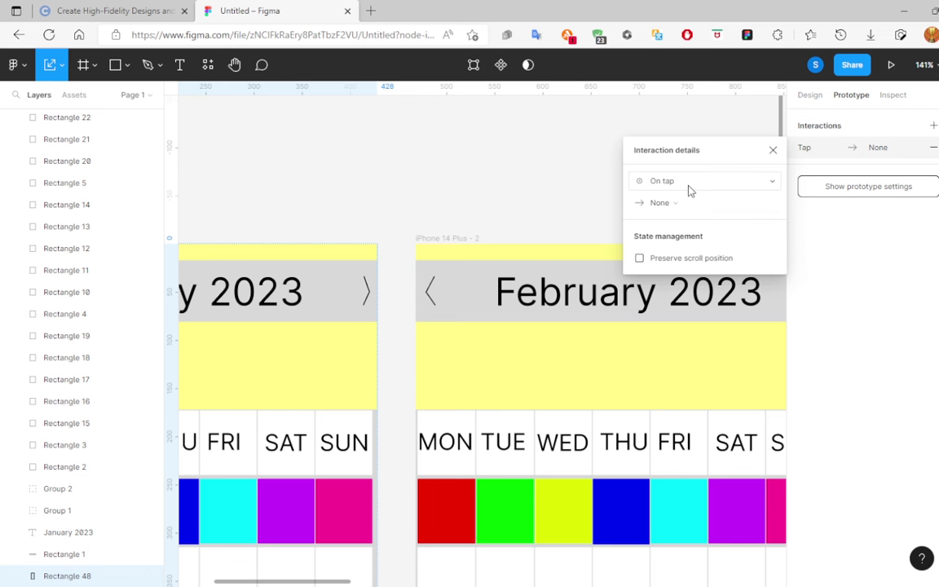
pyautogui.click(674, 214)
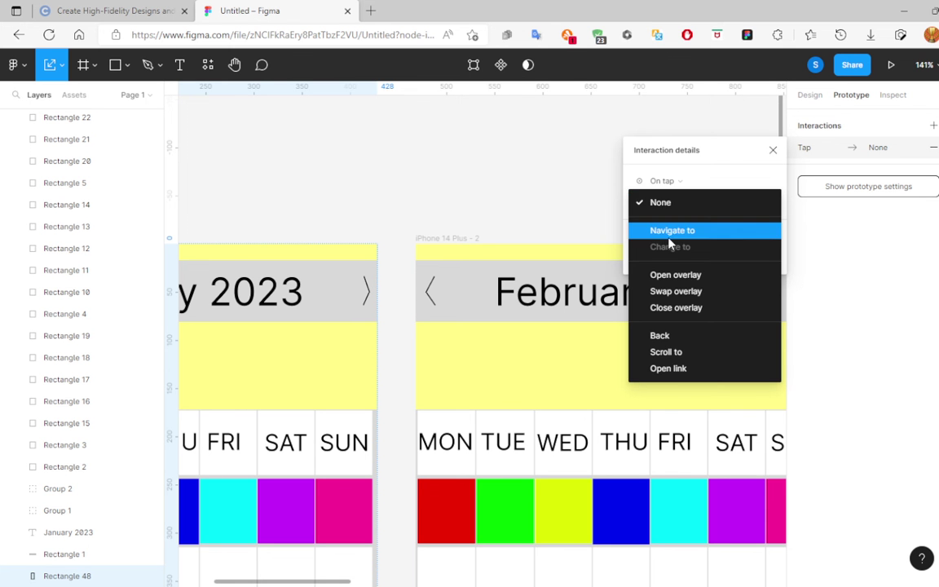
pyautogui.click(677, 233)
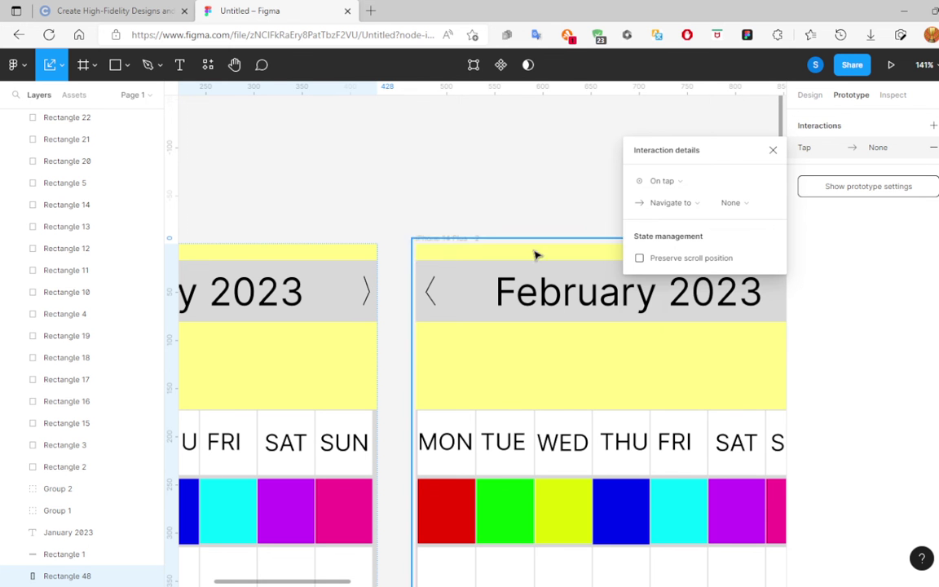
pyautogui.click(367, 293)
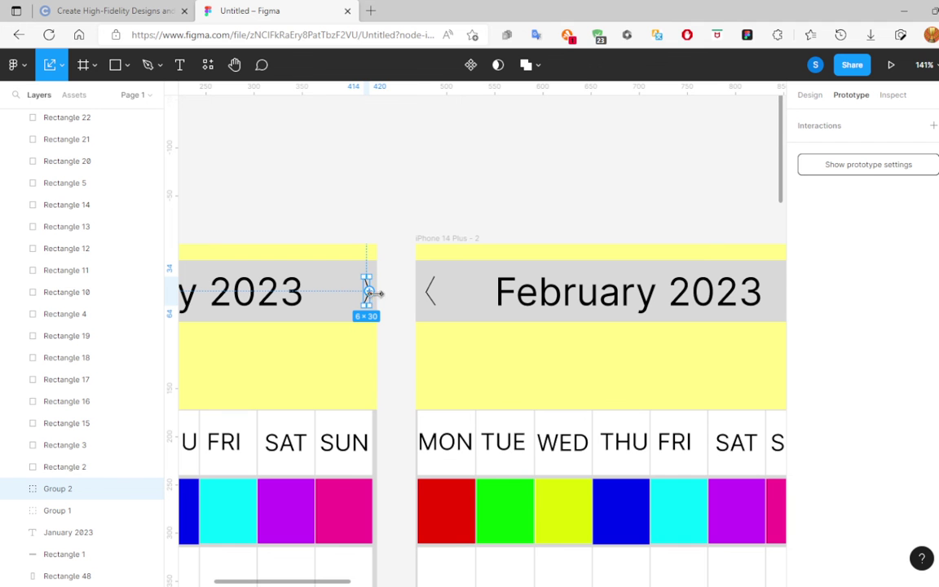
pyautogui.moveTo(374, 293)
pyautogui.mouseDown()
pyautogui.moveTo(387, 304)
pyautogui.moveTo(371, 292)
pyautogui.mouseUp()
pyautogui.moveTo(368, 291); pyautogui.dragTo(369, 291)
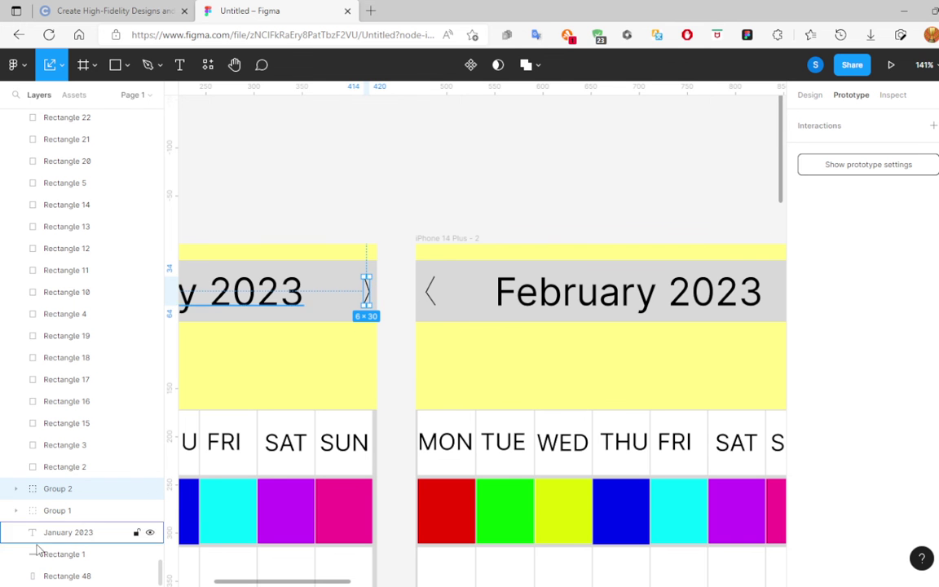
# Lock the January arrow group (Group 2) and reselect the January header rectangle.
pyautogui.moveTo(89, 488)
pyautogui.click(136, 489)
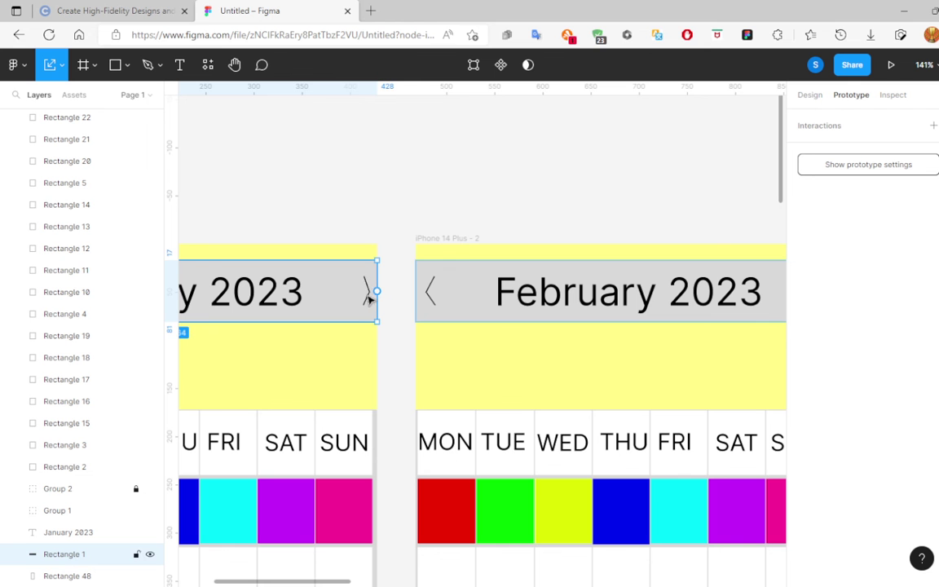
pyautogui.moveTo(377, 321); pyautogui.dragTo(378, 320)
pyautogui.click(419, 193)
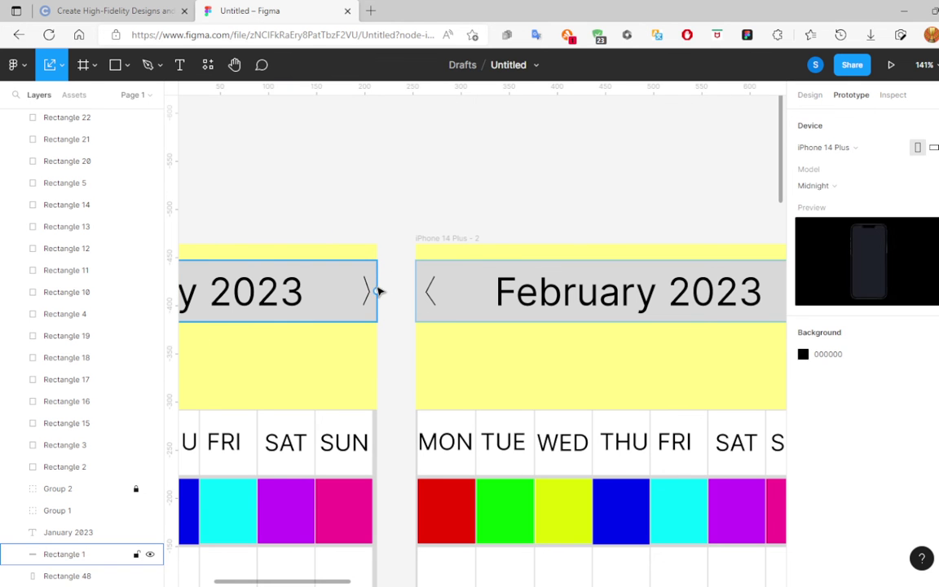
pyautogui.moveTo(377, 292)
pyautogui.mouseDown()
pyautogui.moveTo(370, 299)
pyautogui.moveTo(376, 292)
pyautogui.mouseUp()
pyautogui.click(392, 313)
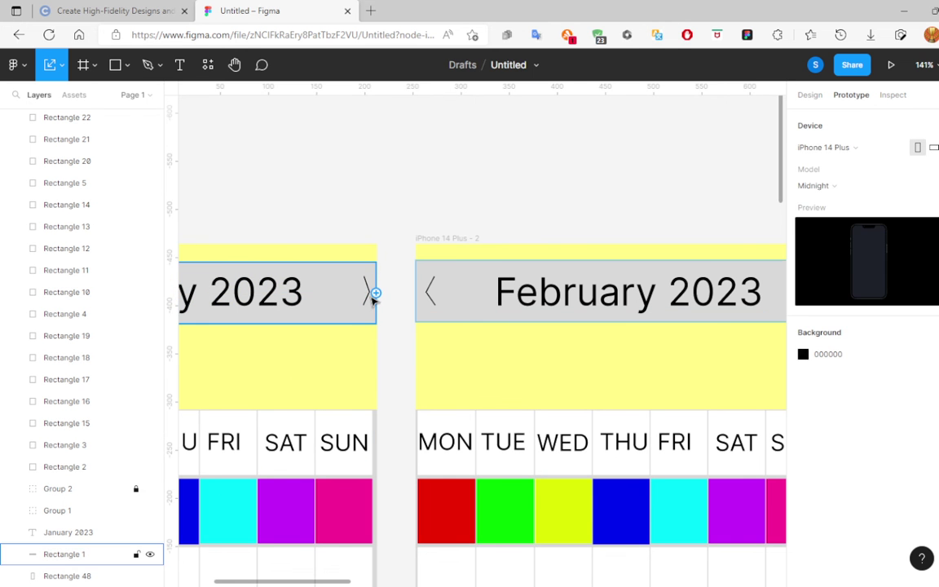
pyautogui.click(375, 295)
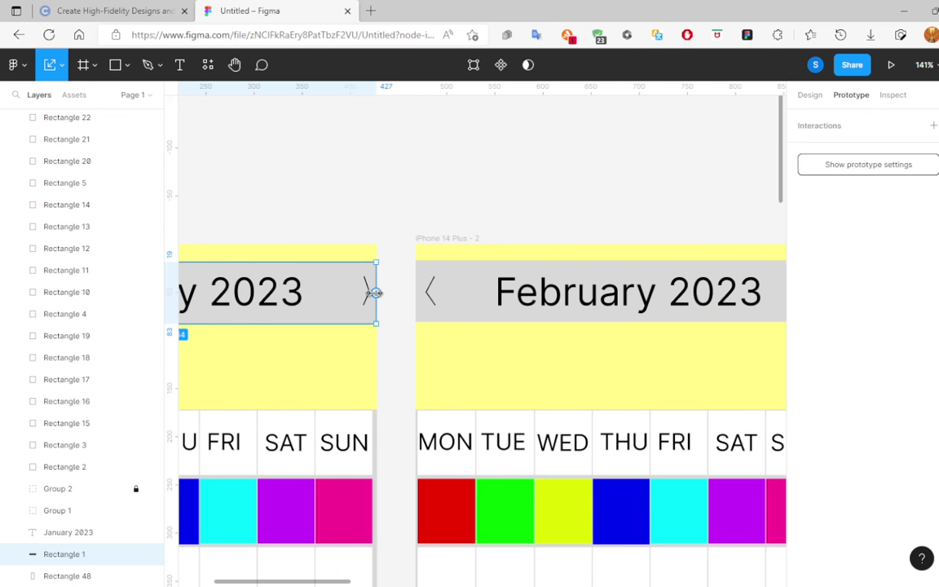
pyautogui.click(441, 354)
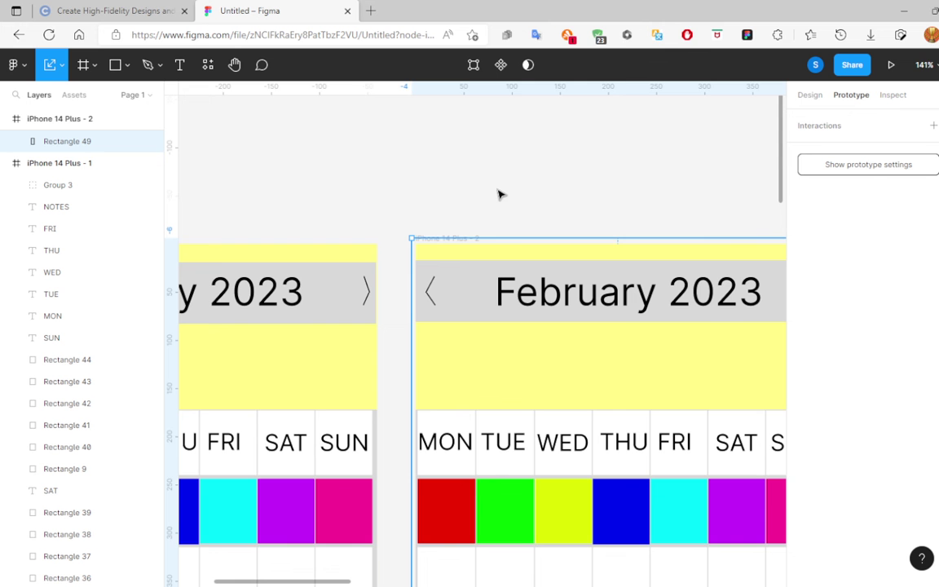
# Link the January notes group to February, creating a Tap scroll to Rectangle 45 and Flow 1.
pyautogui.hotkey('shift', '1')
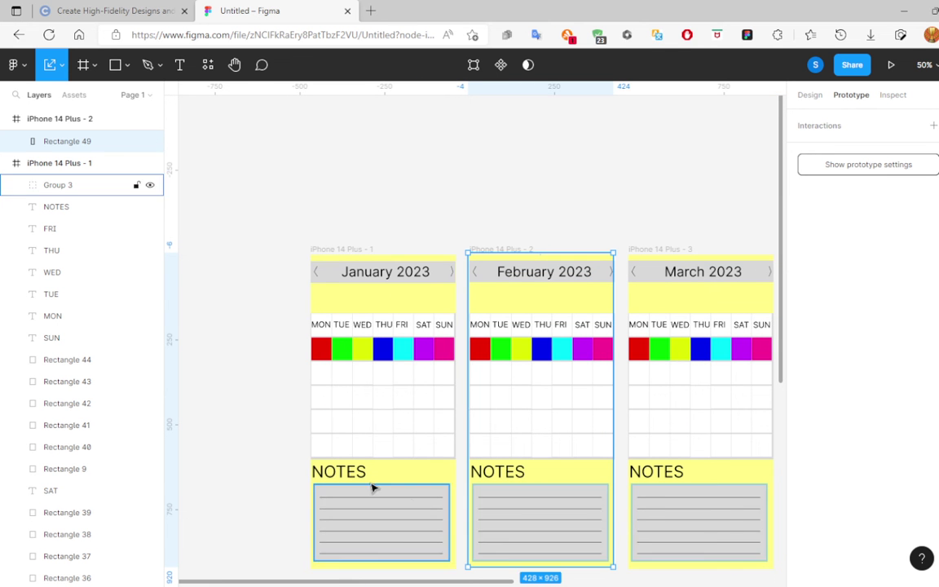
pyautogui.click(810, 95)
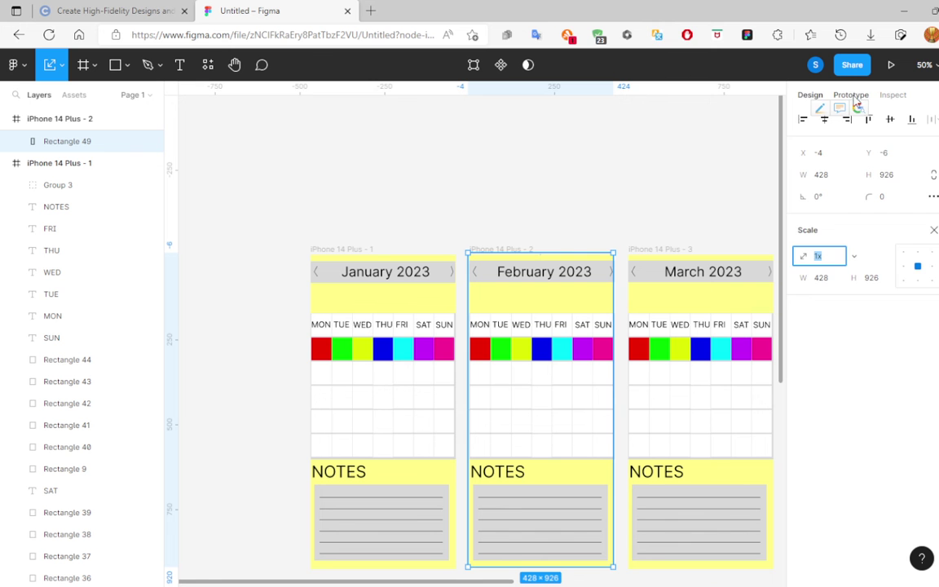
pyautogui.click(853, 96)
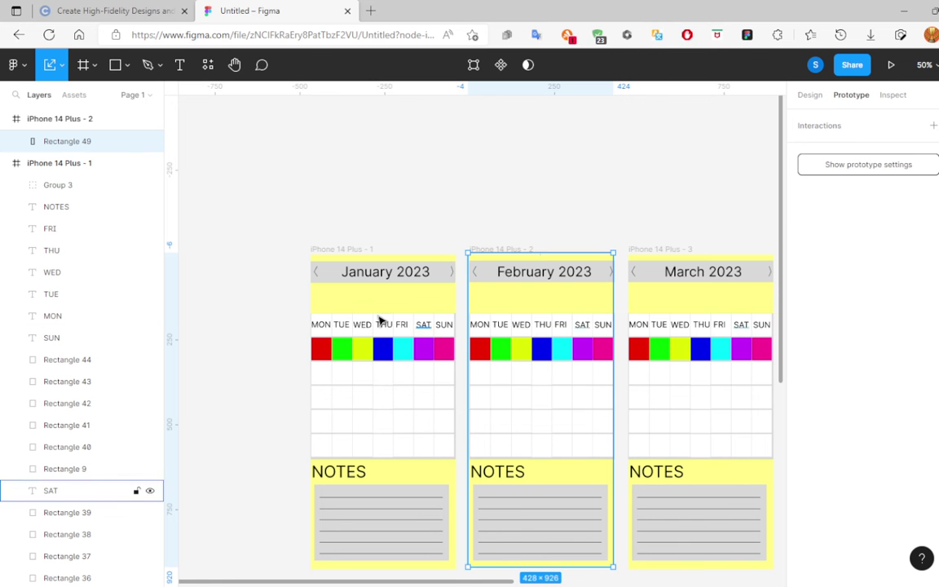
pyautogui.scroll(-1, 412, 367)
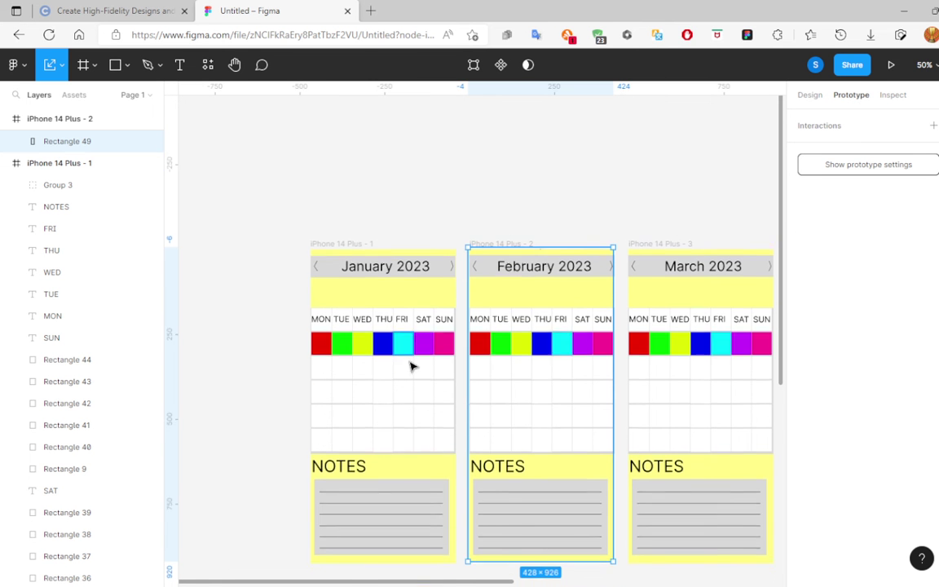
pyautogui.scroll(-1, 412, 367)
pyautogui.click(447, 482)
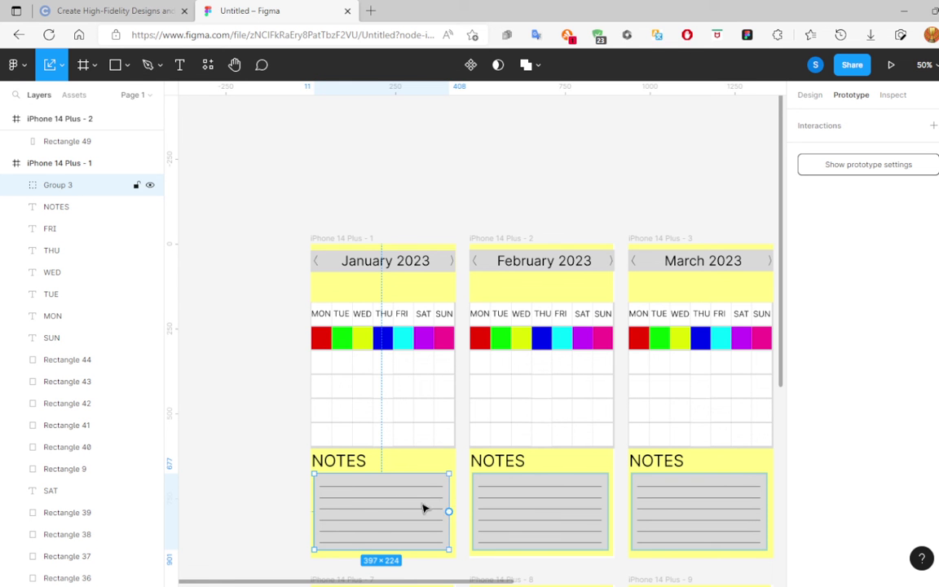
pyautogui.click(55, 62)
pyautogui.click(61, 98)
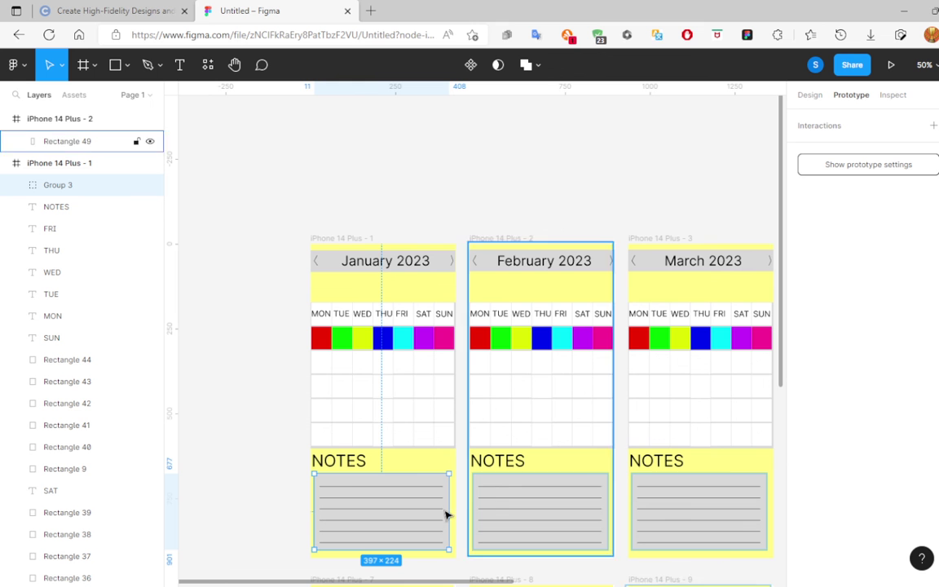
pyautogui.moveTo(448, 512)
pyautogui.mouseDown()
pyautogui.moveTo(496, 520)
pyautogui.moveTo(449, 523)
pyautogui.moveTo(453, 265)
pyautogui.mouseUp()
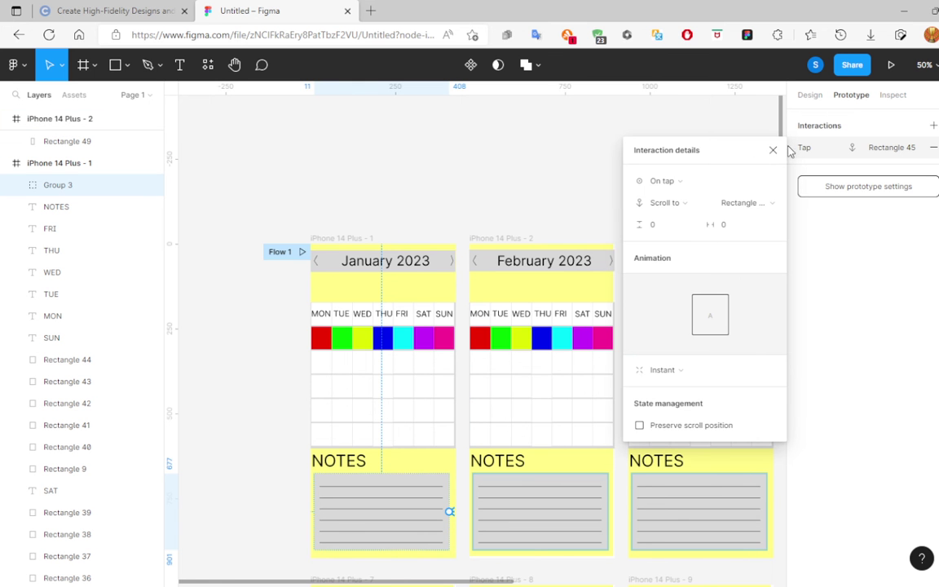
pyautogui.click(773, 151)
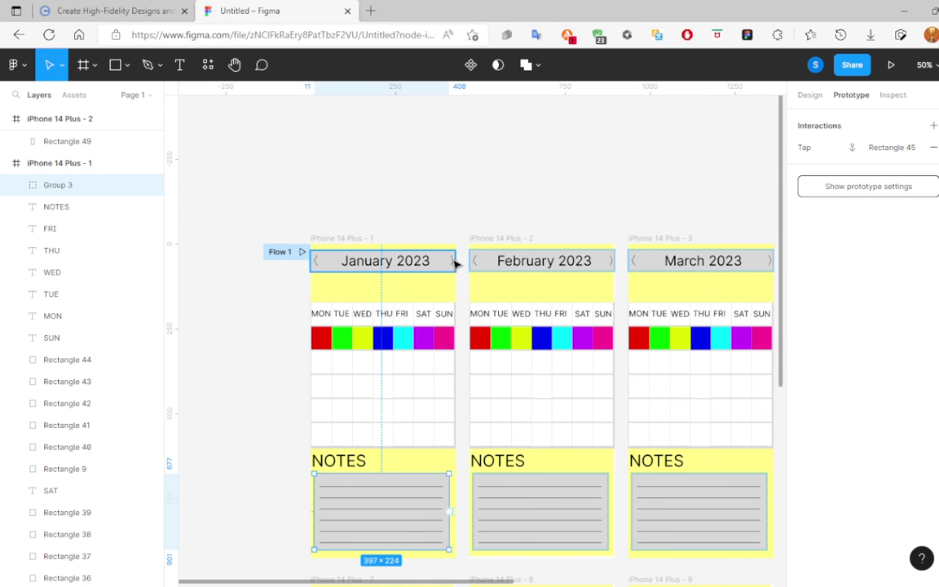
# Reposition the January header bar and send it behind the January 2023 text.
pyautogui.scroll(1, 499, 262)
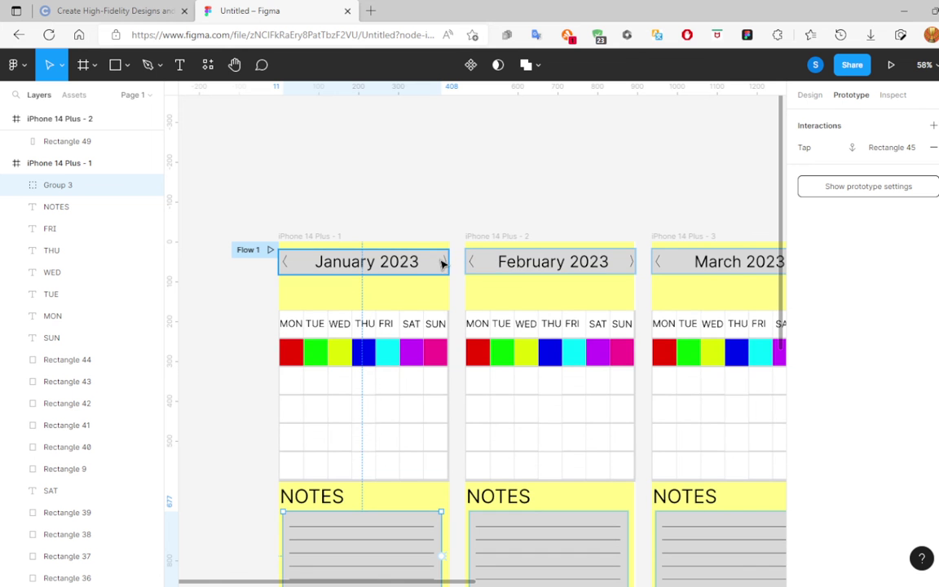
pyautogui.scroll(2, 447, 310)
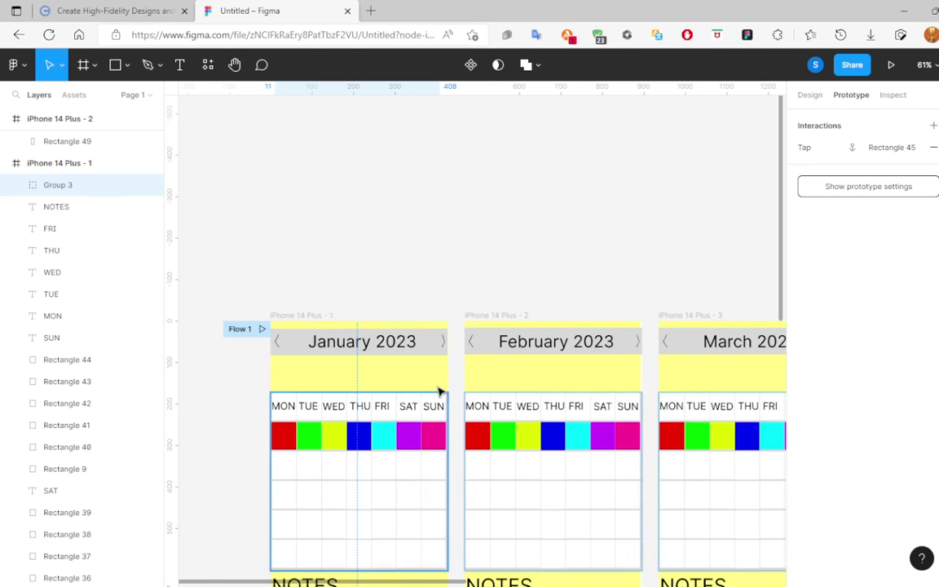
pyautogui.scroll(2, 439, 389)
pyautogui.scroll(3, 439, 389)
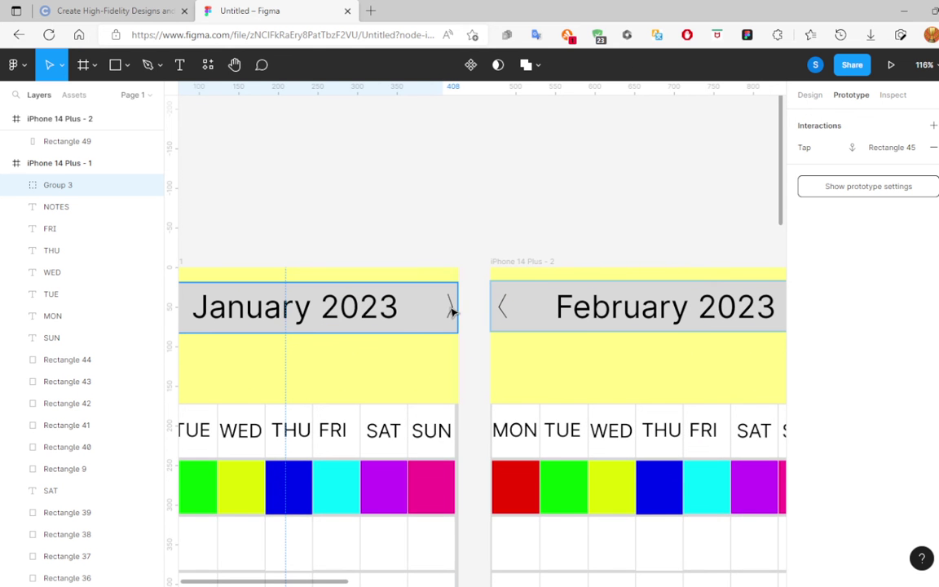
pyautogui.scroll(1, 457, 335)
pyautogui.click(451, 336)
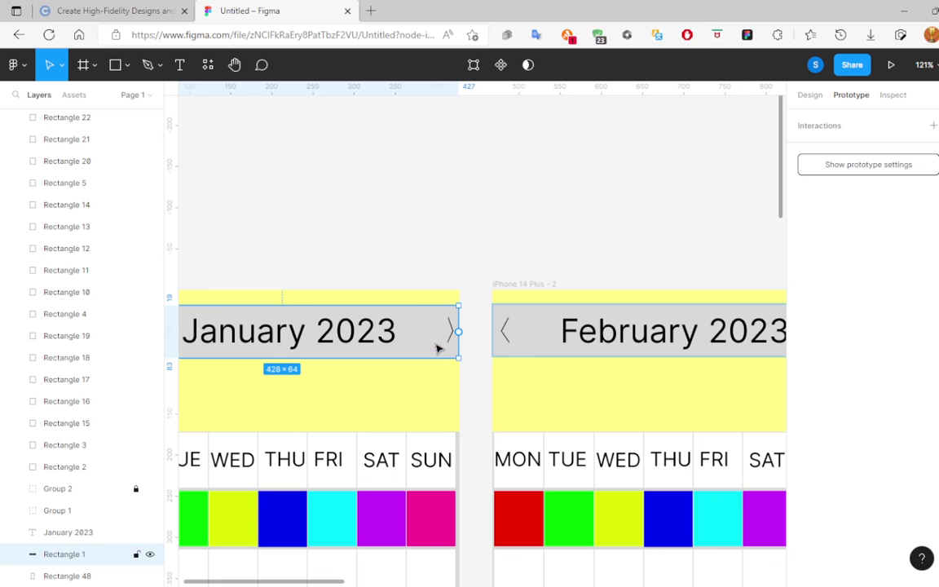
pyautogui.click(480, 237)
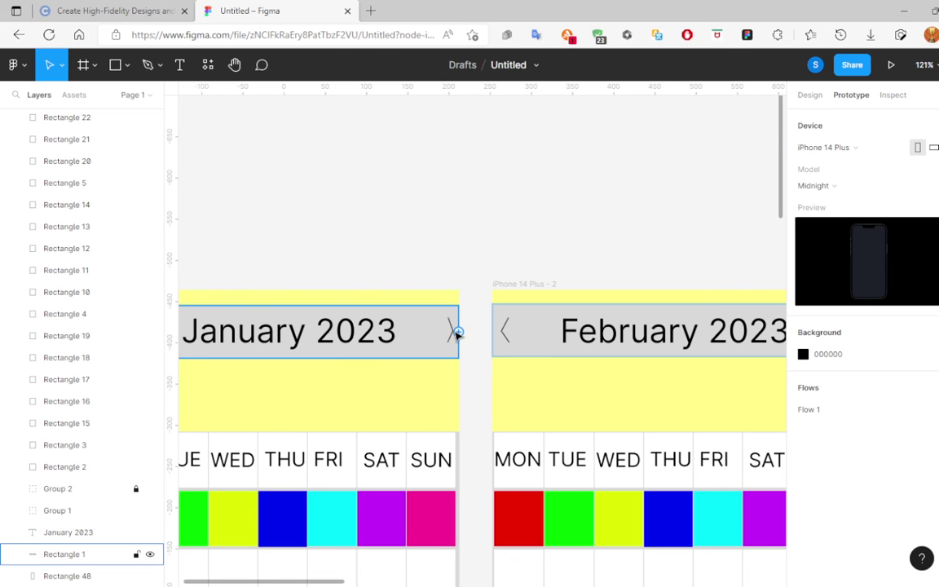
pyautogui.click(443, 320)
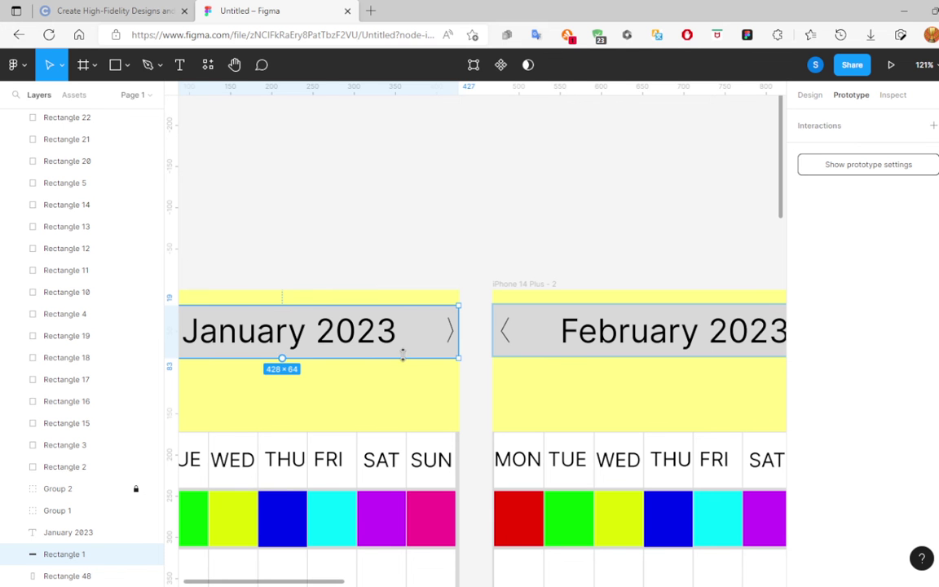
pyautogui.moveTo(403, 351); pyautogui.dragTo(420, 318)
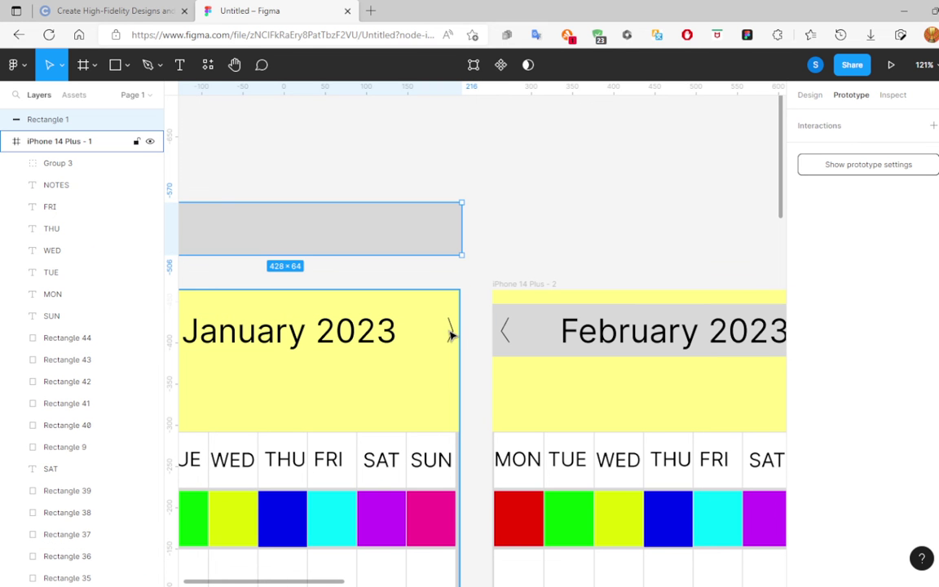
pyautogui.click(451, 334)
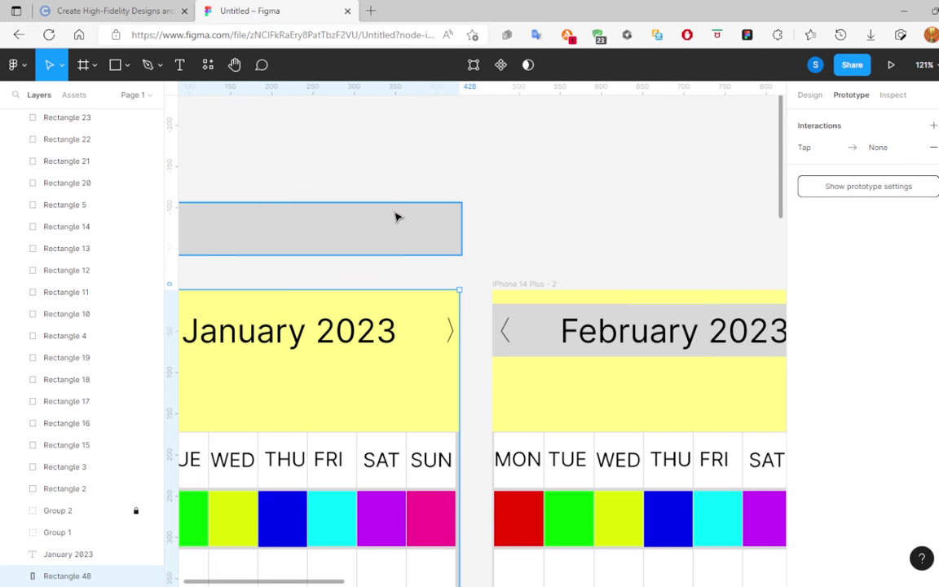
pyautogui.moveTo(399, 227); pyautogui.dragTo(404, 322)
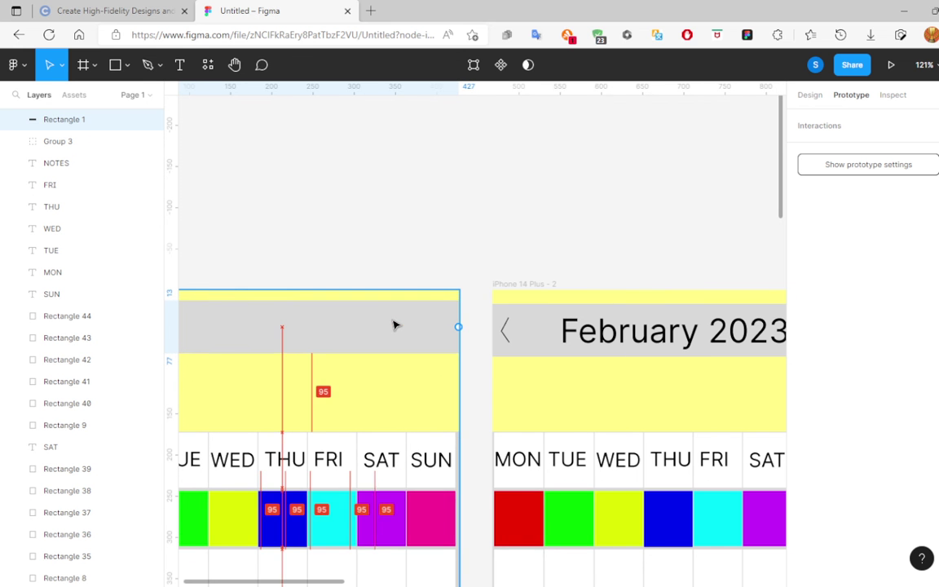
pyautogui.moveTo(404, 322); pyautogui.dragTo(394, 323)
pyautogui.rightClick(393, 323)
pyautogui.click(441, 310)
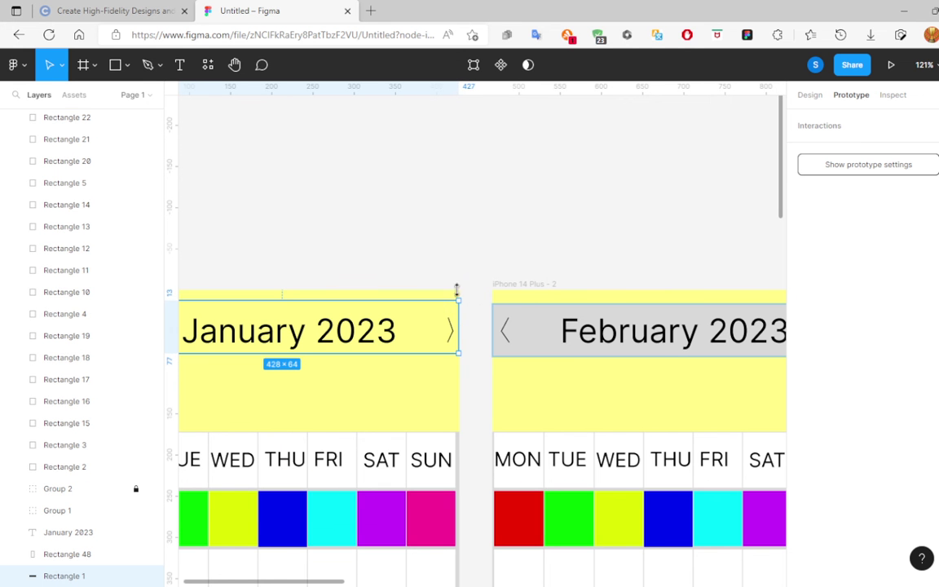
# Narrow the January header bar from both edges to 279 × 64.
pyautogui.moveTo(409, 329)
pyautogui.mouseDown()
pyautogui.moveTo(407, 340)
pyautogui.moveTo(419, 327)
pyautogui.mouseUp()
pyautogui.press('Up')
pyautogui.press('Up')
pyautogui.press('Up')
pyautogui.press(']')
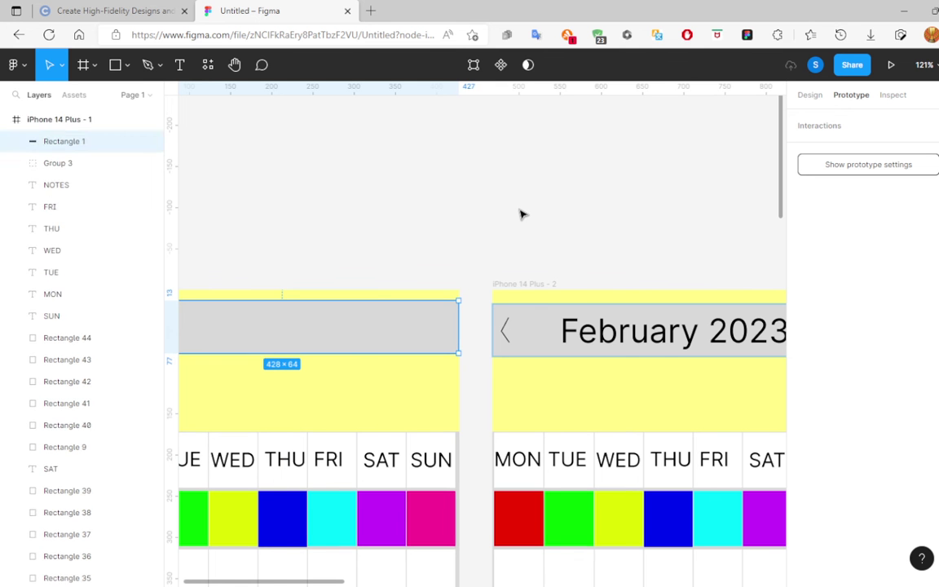
pyautogui.hotkey('shift', 'Up')
pyautogui.hotkey('shift', 'Up')
pyautogui.hotkey('shift', 'Up')
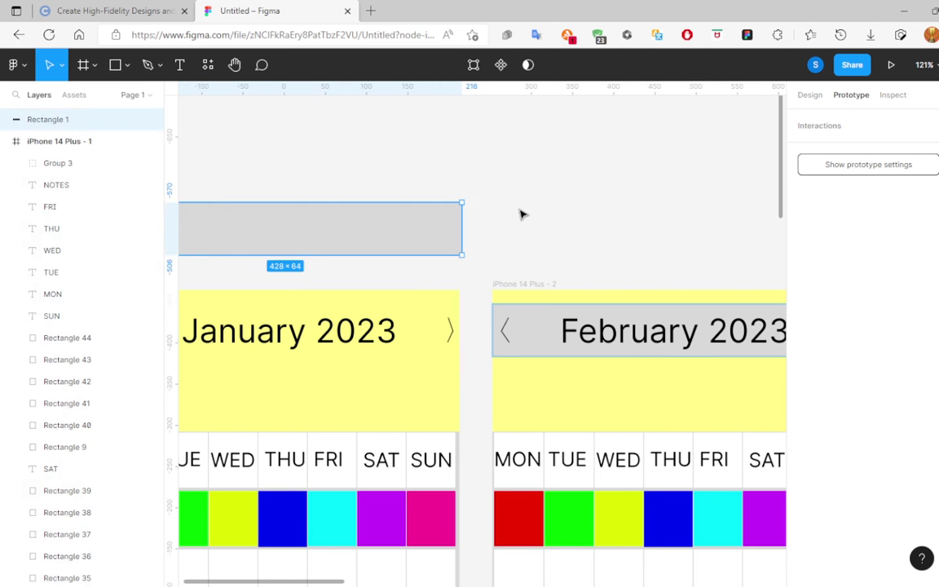
pyautogui.hotkey('ctrl', 'z')
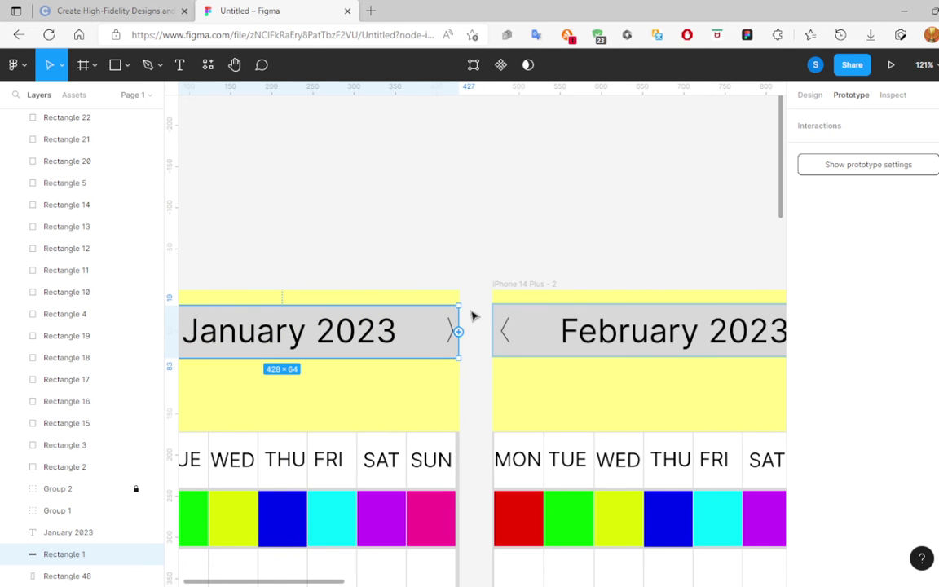
pyautogui.scroll(-1, 480, 261)
pyautogui.scroll(-1, 473, 269)
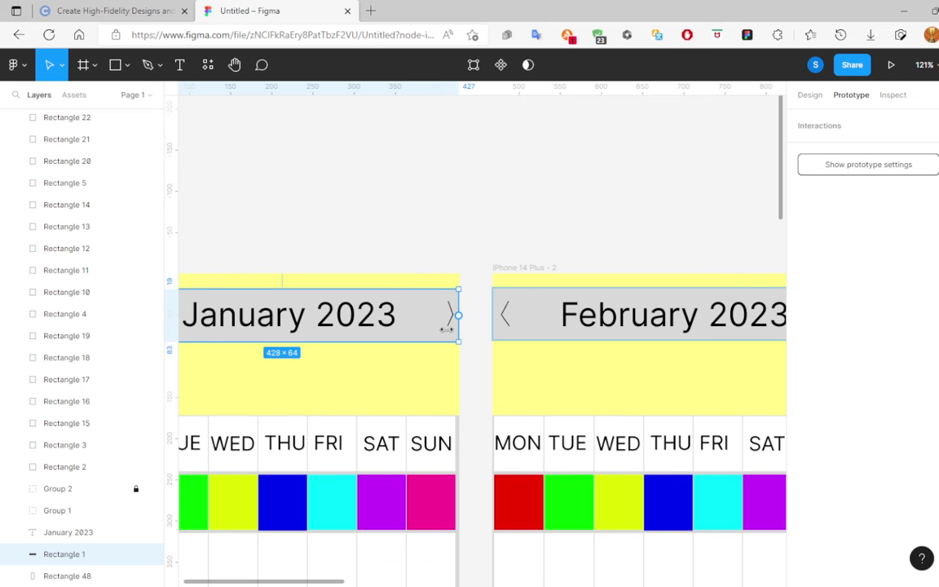
pyautogui.moveTo(447, 329); pyautogui.dragTo(403, 327)
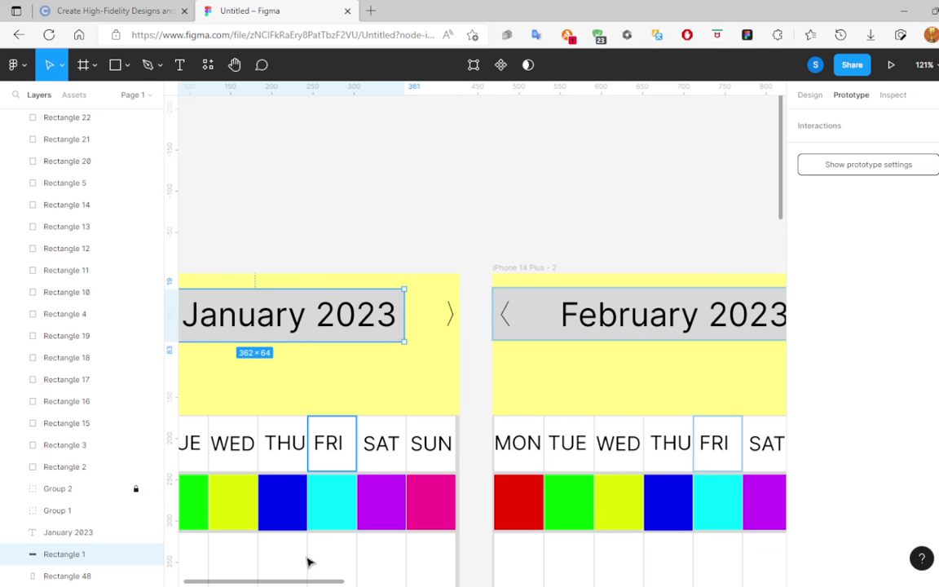
pyautogui.moveTo(273, 582); pyautogui.dragTo(202, 581)
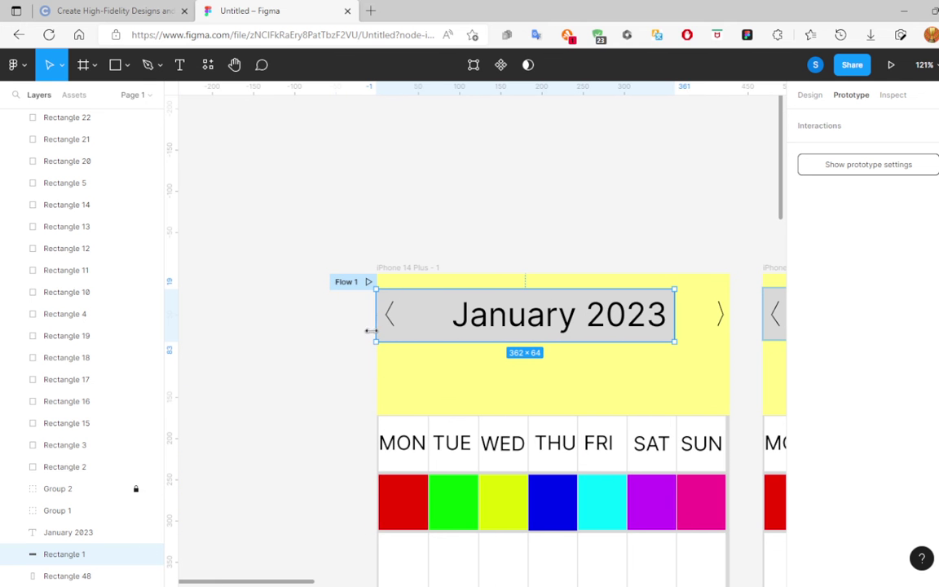
pyautogui.moveTo(377, 328); pyautogui.dragTo(444, 328)
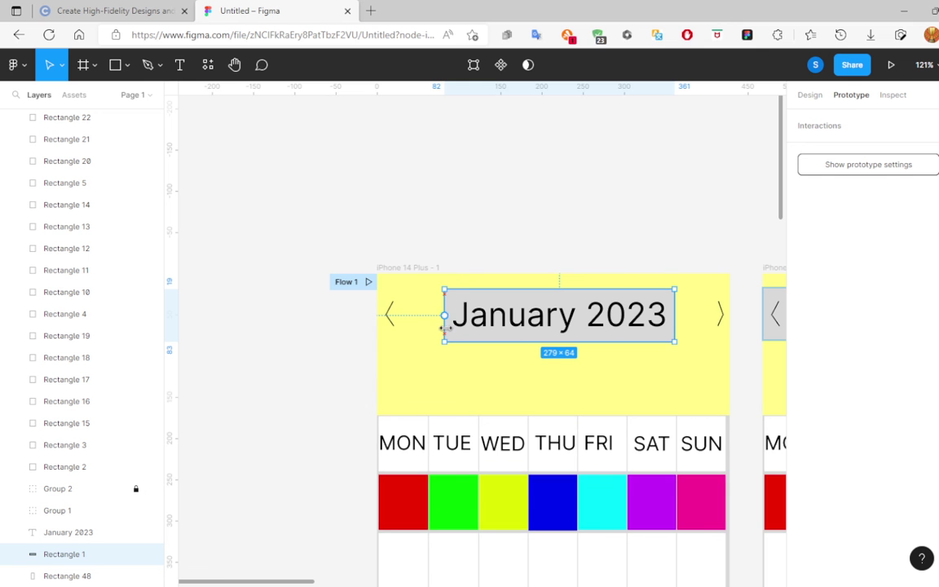
# Draw a thin 16 × 66 rectangle over January's right arrow.
pyautogui.click(115, 65)
pyautogui.scroll(-1, 334, 168)
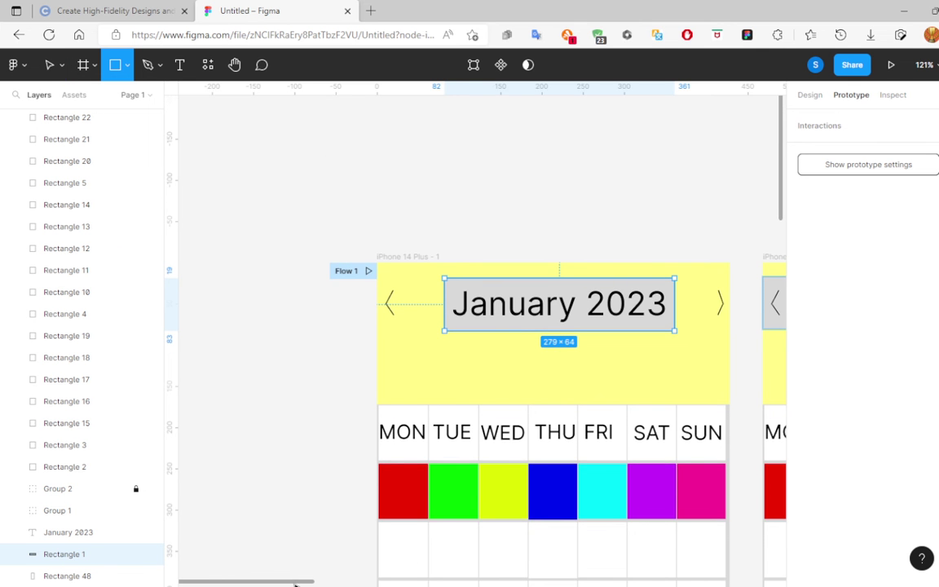
pyautogui.moveTo(296, 584); pyautogui.dragTo(359, 583)
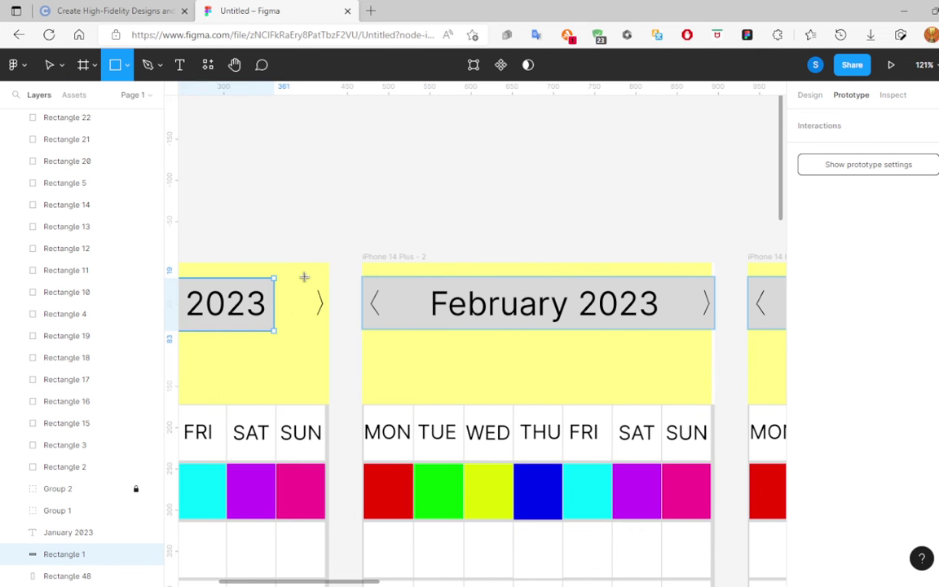
pyautogui.moveTo(304, 277)
pyautogui.mouseDown()
pyautogui.moveTo(305, 332)
pyautogui.moveTo(317, 331)
pyautogui.mouseUp()
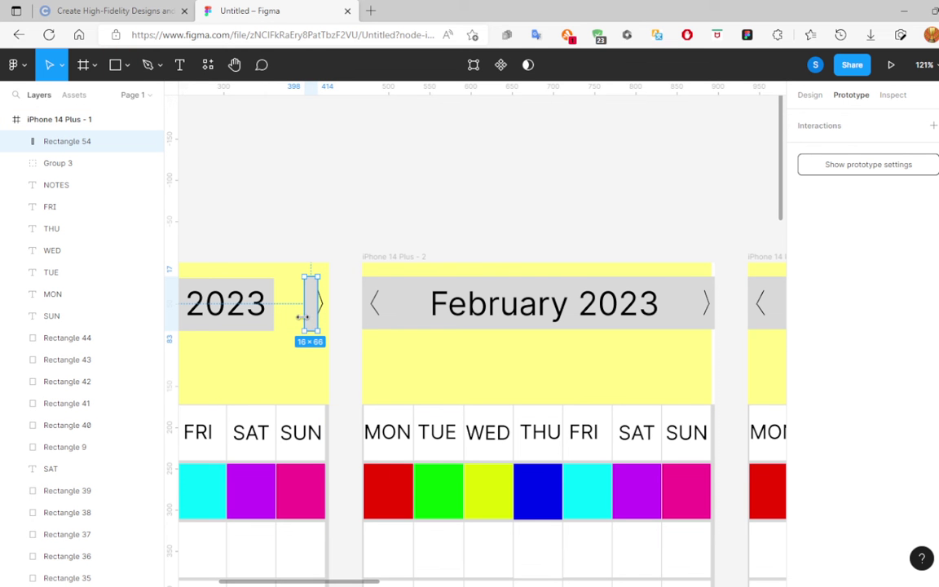
# Resize the new hotspot rectangle to 29 px wide over January's right arrow.
pyautogui.moveTo(304, 316); pyautogui.dragTo(288, 317)
pyautogui.moveTo(320, 318)
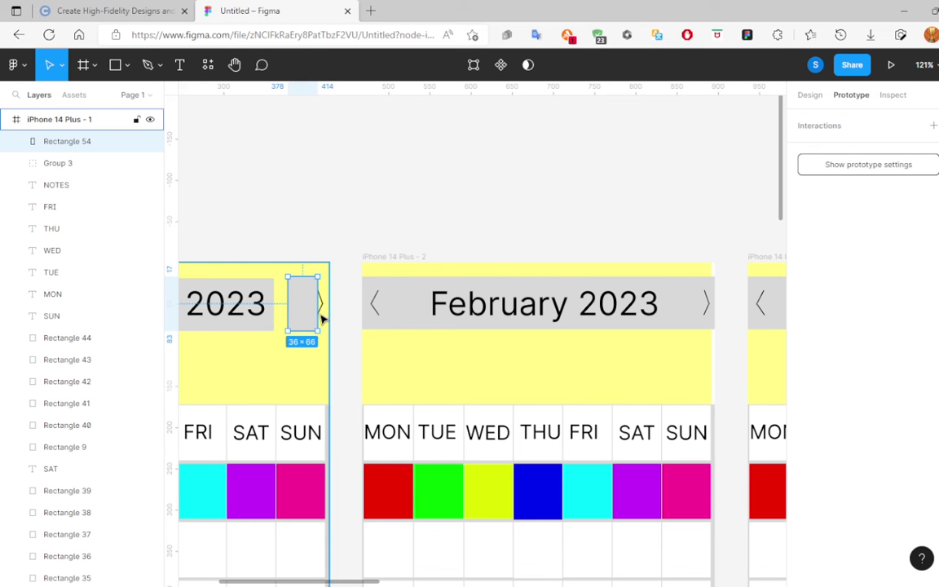
pyautogui.moveTo(321, 318); pyautogui.dragTo(320, 317)
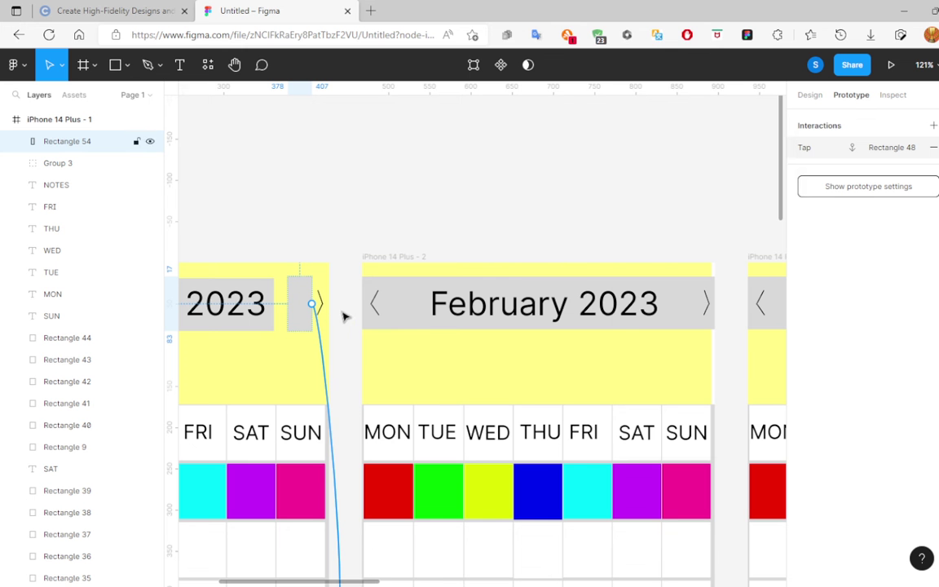
pyautogui.press('Delete')
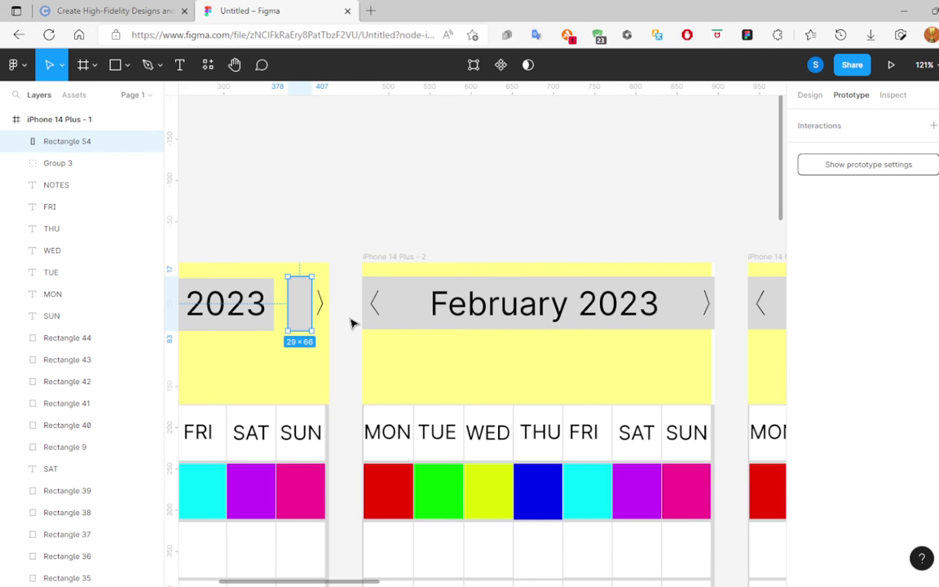
pyautogui.hotkey('ctrl', 'z')
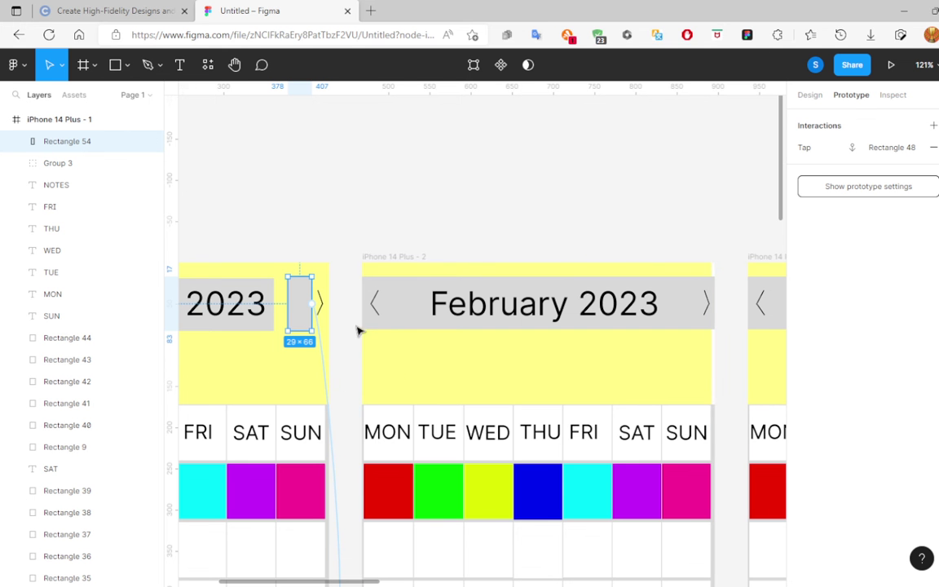
# Redirect the hotspot's connection from Rectangle 43, then undo the hotspot's resize and creation.
pyautogui.scroll(-5, 341, 387)
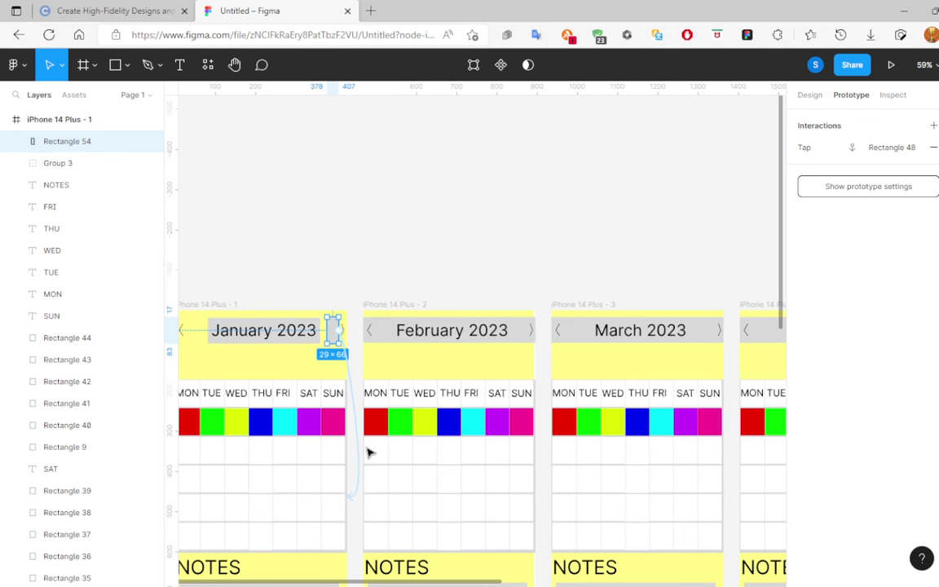
pyautogui.click(356, 458)
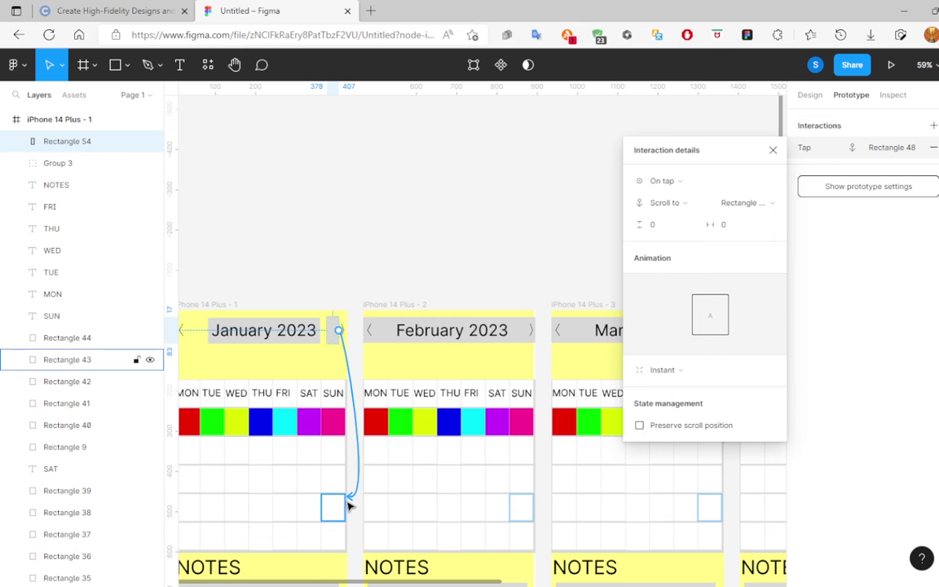
pyautogui.moveTo(349, 500)
pyautogui.mouseDown()
pyautogui.moveTo(364, 501)
pyautogui.moveTo(354, 260)
pyautogui.mouseUp()
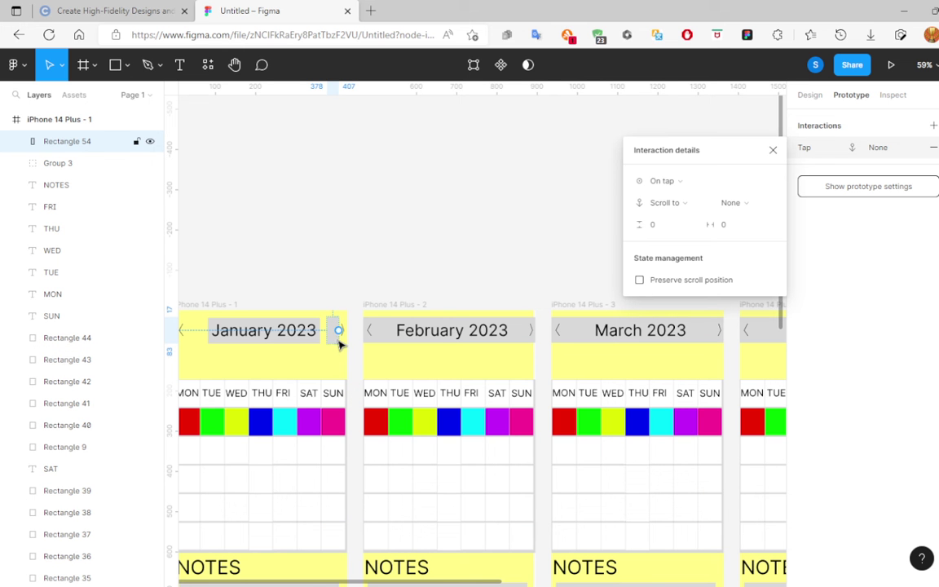
pyautogui.click(773, 150)
pyautogui.hotkey('ctrl', 'shift', 'Left')
pyautogui.hotkey('ctrl', 'shift', 'Left')
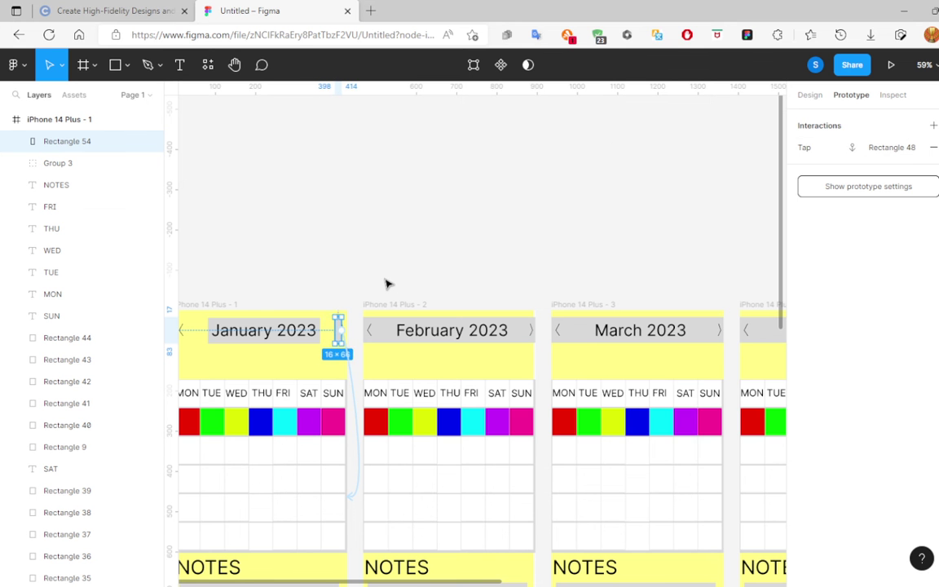
pyautogui.hotkey('shift', 'Tab')
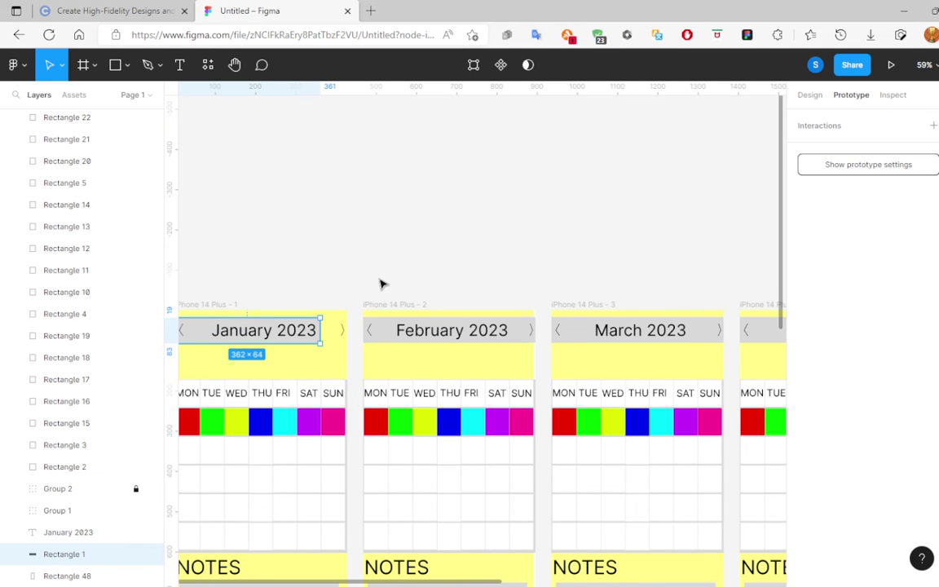
# Shrink the January header rectangle so the left arrow is clear.
pyautogui.scroll(-1, 381, 284)
pyautogui.moveTo(304, 584); pyautogui.dragTo(277, 583)
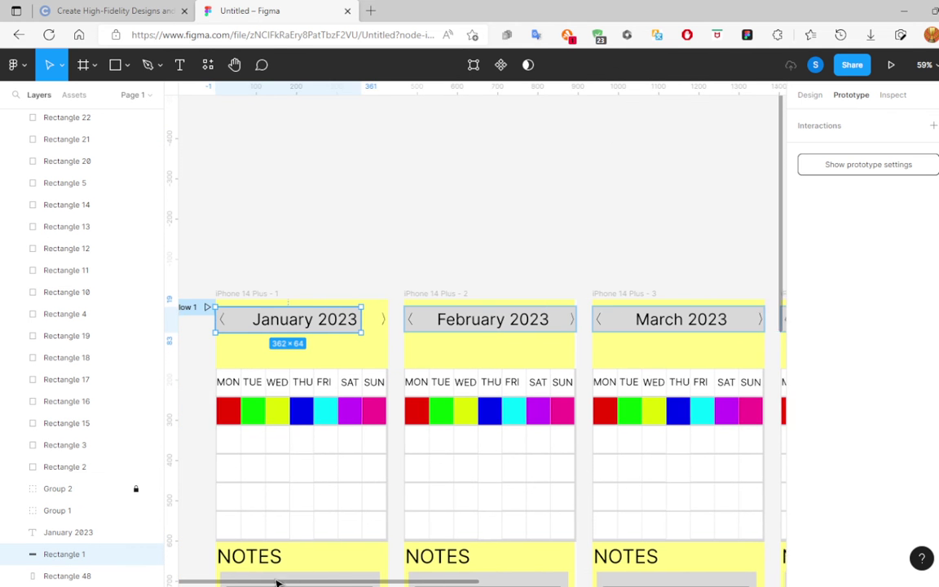
pyautogui.moveTo(234, 320)
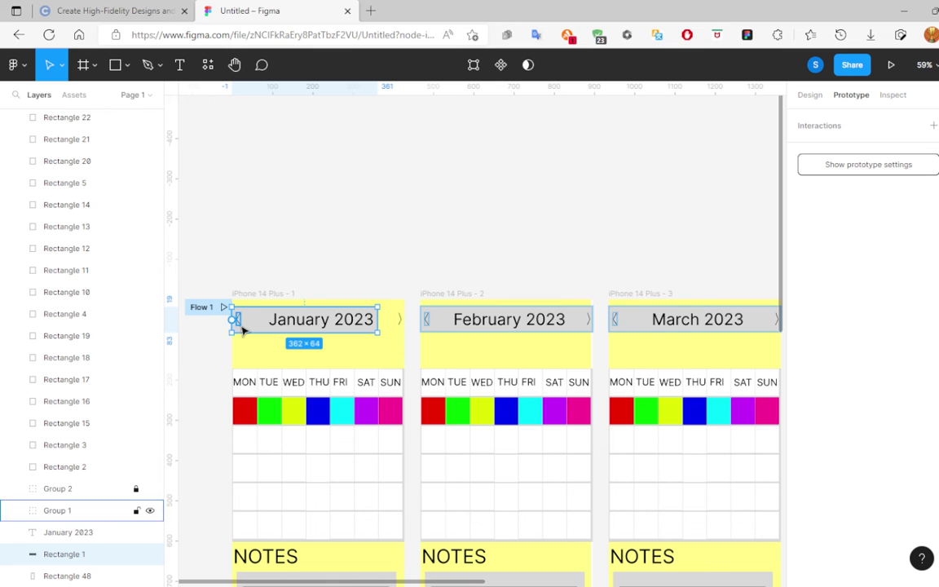
pyautogui.moveTo(230, 330); pyautogui.dragTo(264, 333)
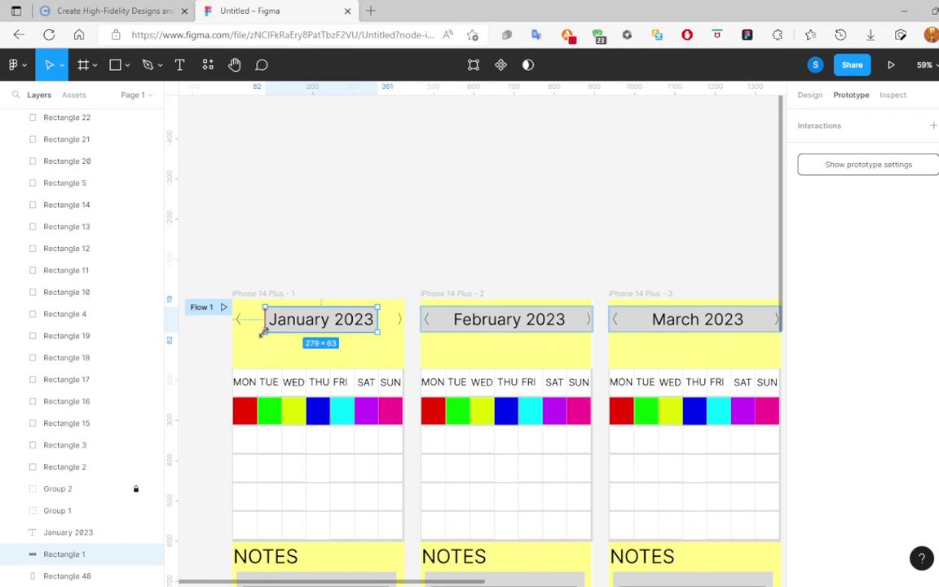
pyautogui.click(462, 212)
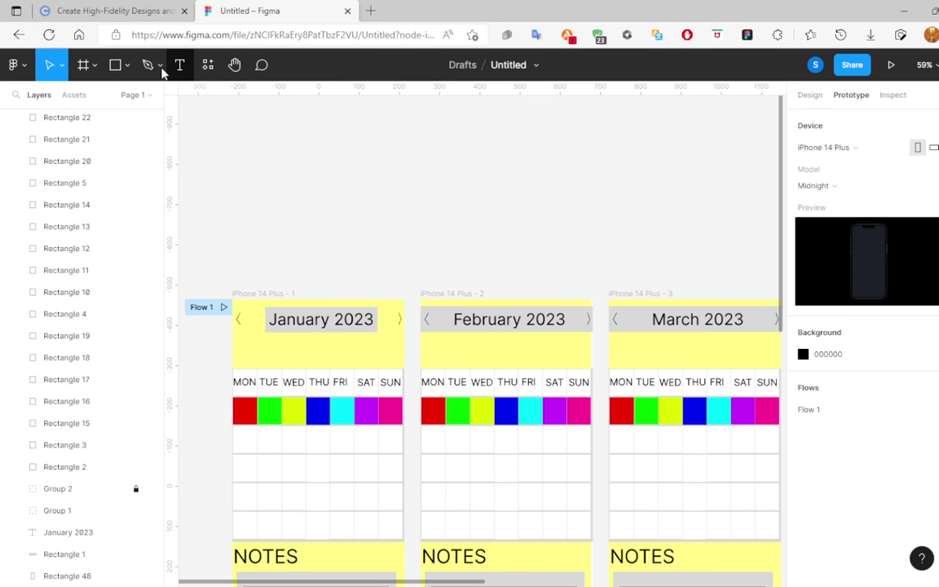
# Place a small rectangle on January's left arrow and send it to back.
pyautogui.click(125, 66)
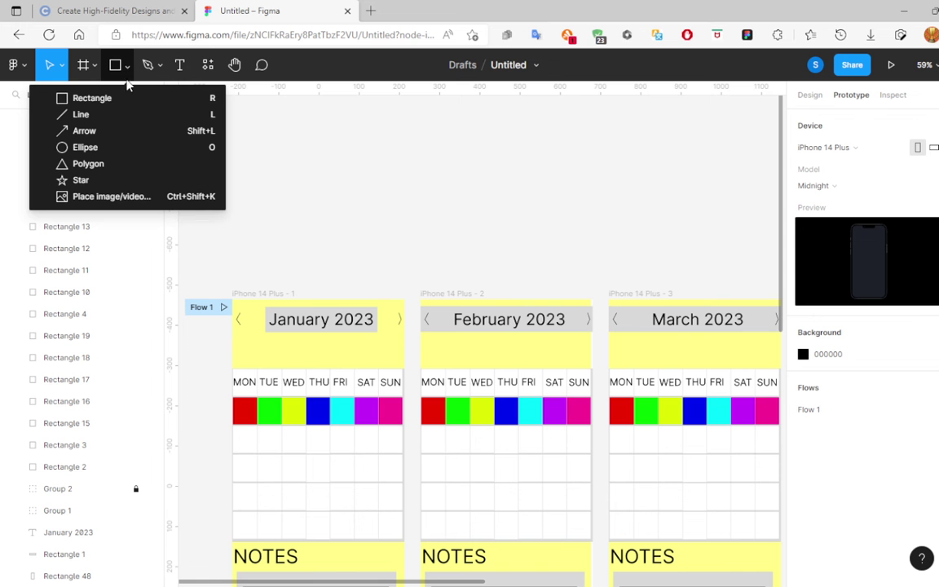
pyautogui.click(117, 98)
pyautogui.click(261, 230)
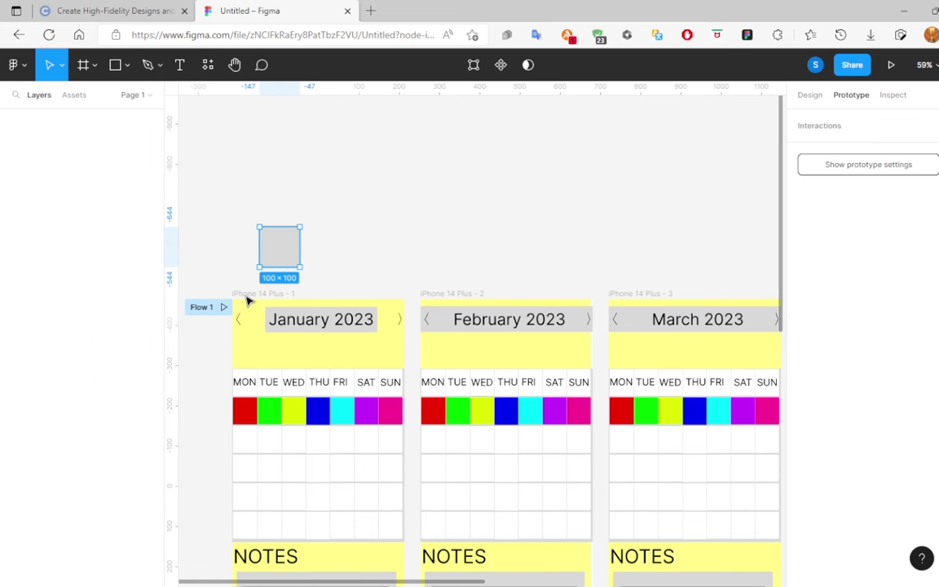
pyautogui.moveTo(275, 321)
pyautogui.mouseDown()
pyautogui.moveTo(362, 178)
pyautogui.moveTo(363, 191)
pyautogui.moveTo(340, 167)
pyautogui.moveTo(244, 321)
pyautogui.mouseUp()
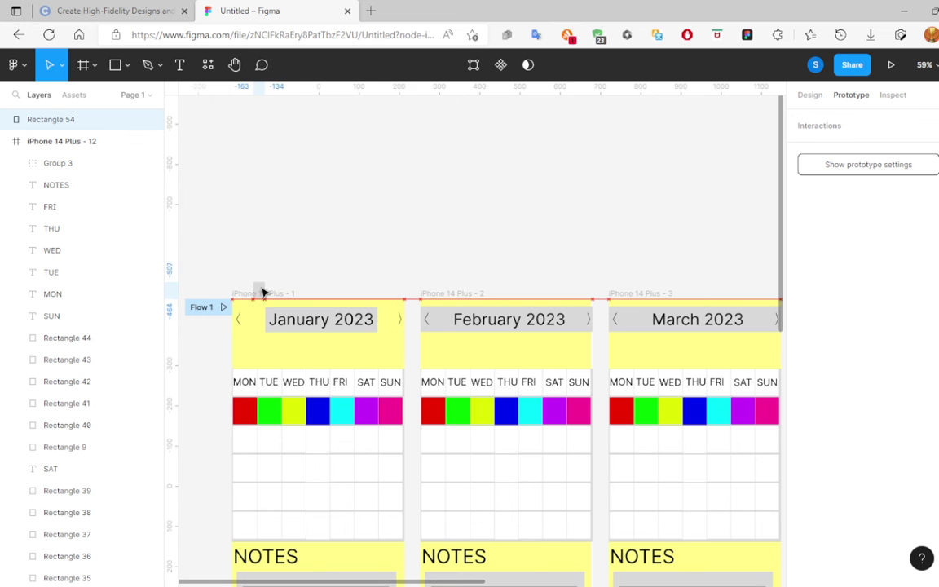
pyautogui.rightClick(240, 327)
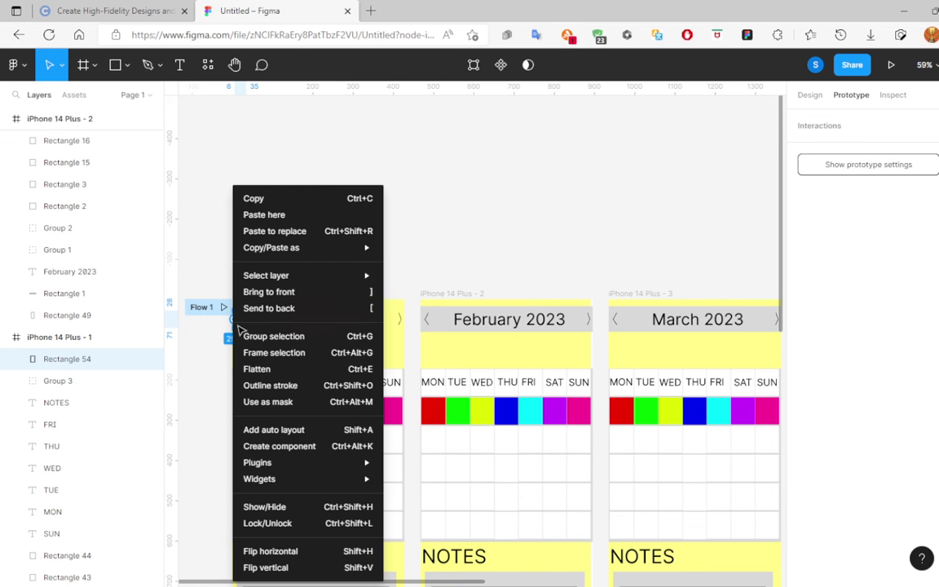
pyautogui.click(238, 309)
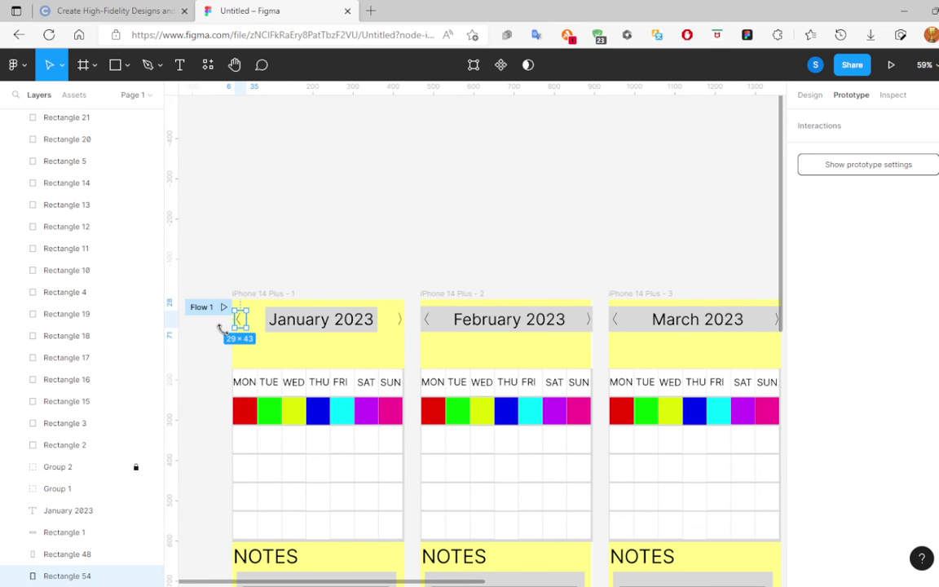
pyautogui.click(419, 242)
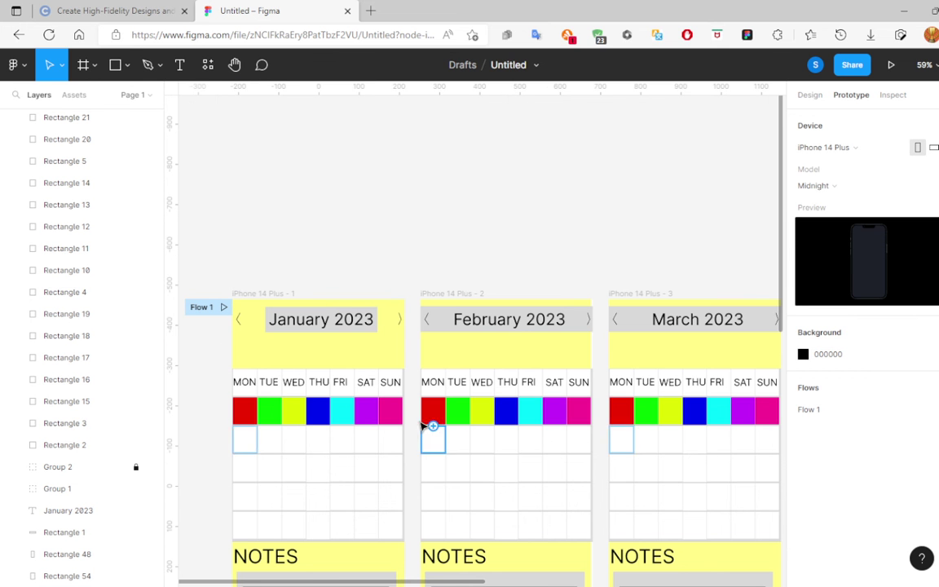
# Draw a hotspot behind January's '>' arrow that navigates on tap to the February frame.
pyautogui.press('r')
pyautogui.moveTo(404, 327); pyautogui.dragTo(397, 323)
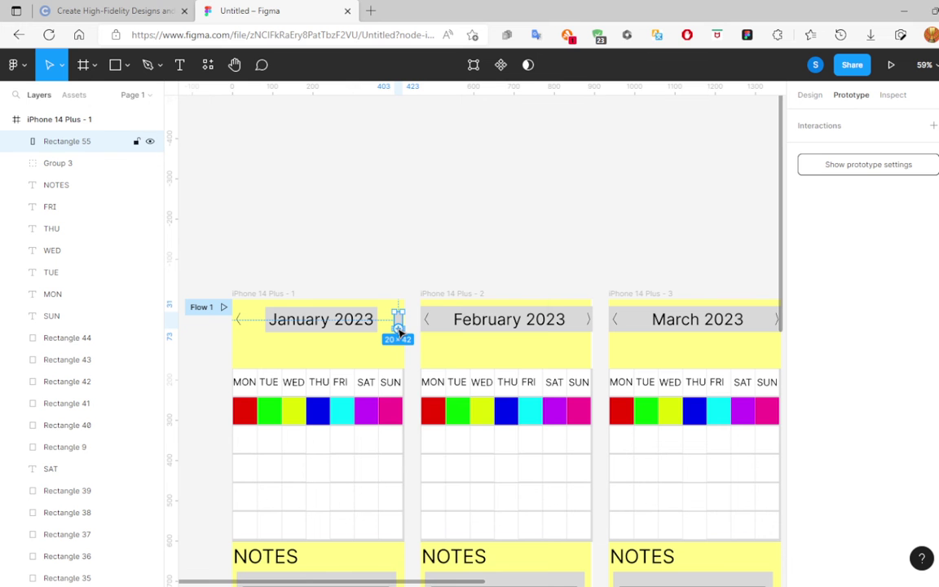
pyautogui.rightClick(398, 329)
pyautogui.click(418, 308)
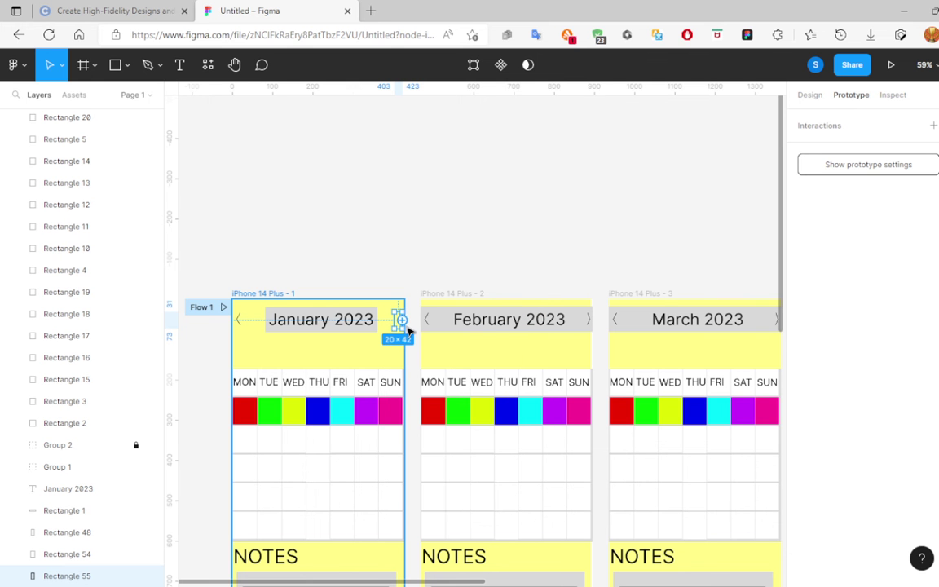
pyautogui.moveTo(404, 325)
pyautogui.mouseDown()
pyautogui.moveTo(420, 345)
pyautogui.moveTo(477, 352)
pyautogui.moveTo(481, 334)
pyautogui.mouseUp()
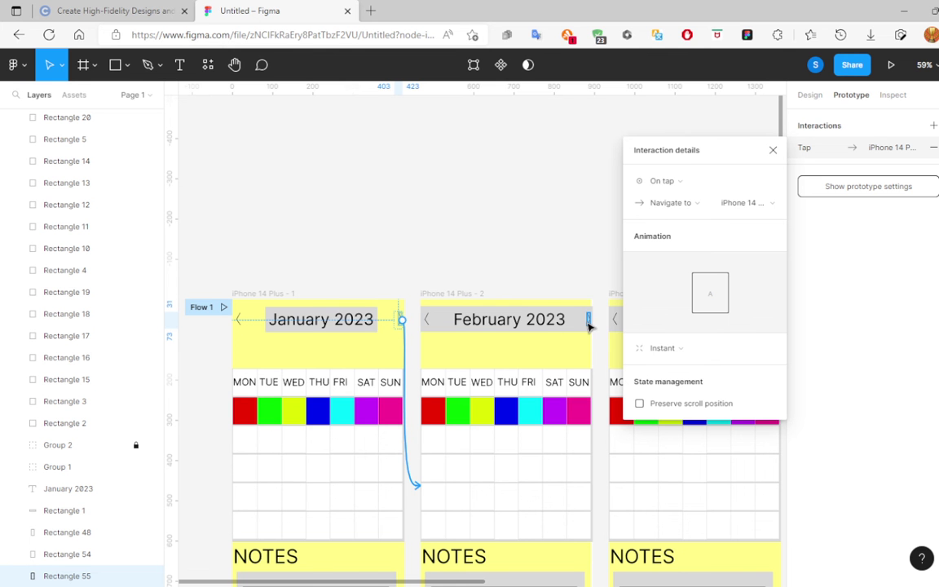
pyautogui.click(772, 152)
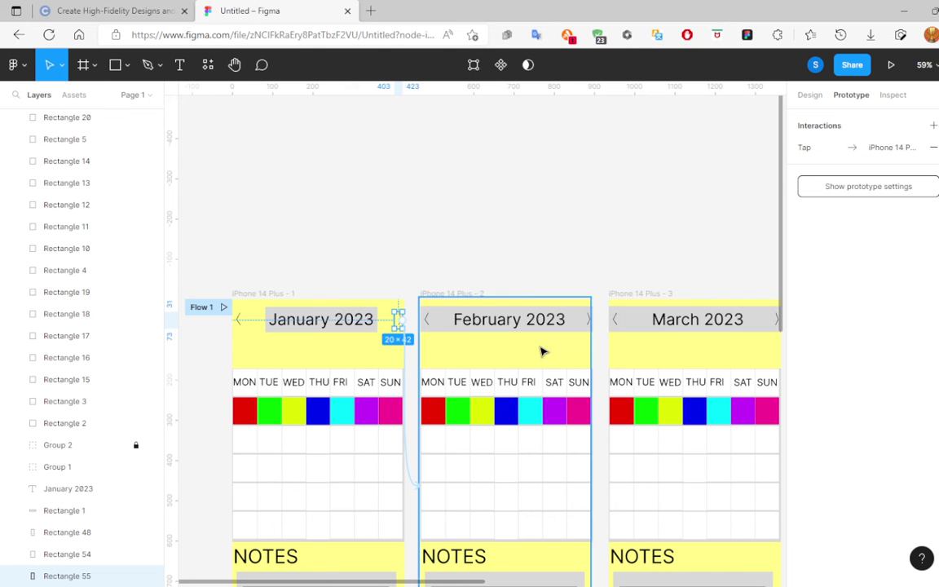
pyautogui.click(589, 325)
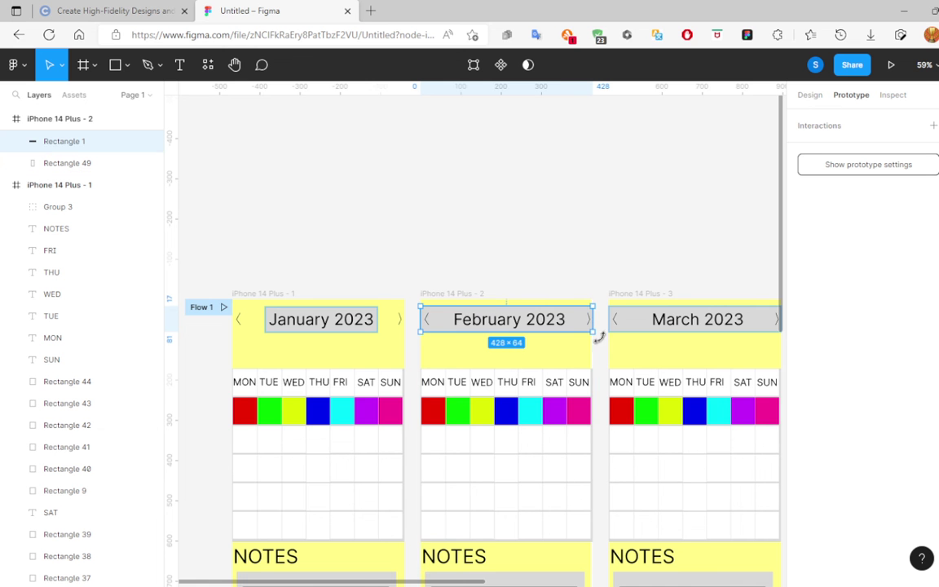
# Shrink the February header and link a right-arrow hotspot to the March frame.
pyautogui.moveTo(361, 584); pyautogui.dragTo(394, 584)
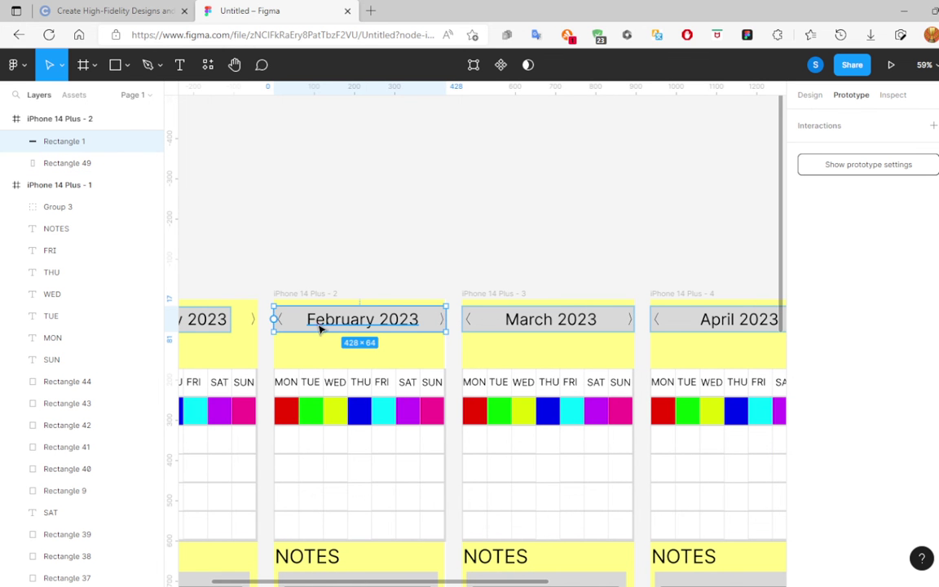
pyautogui.moveTo(445, 328); pyautogui.dragTo(421, 330)
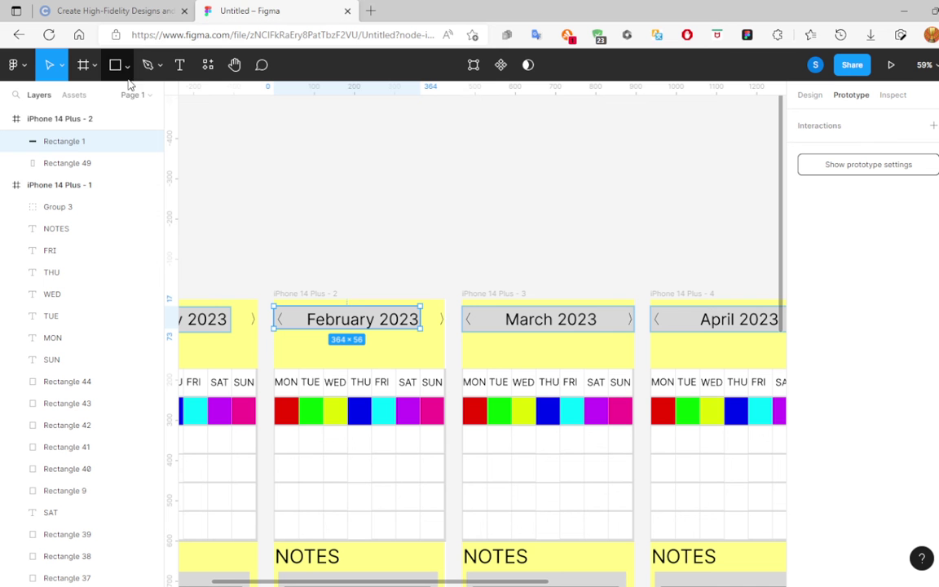
pyautogui.press('r')
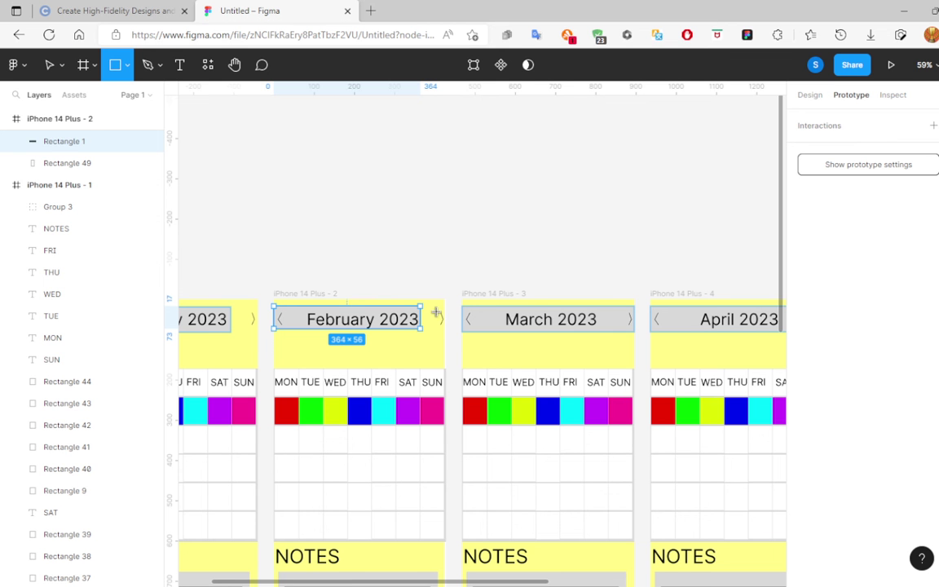
pyautogui.moveTo(436, 310); pyautogui.dragTo(447, 326)
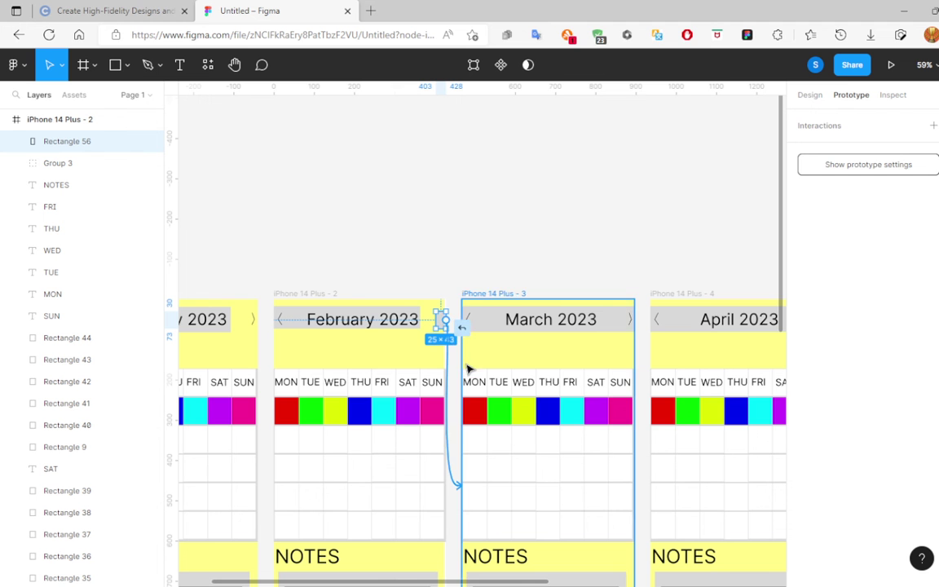
pyautogui.moveTo(443, 319); pyautogui.dragTo(469, 369)
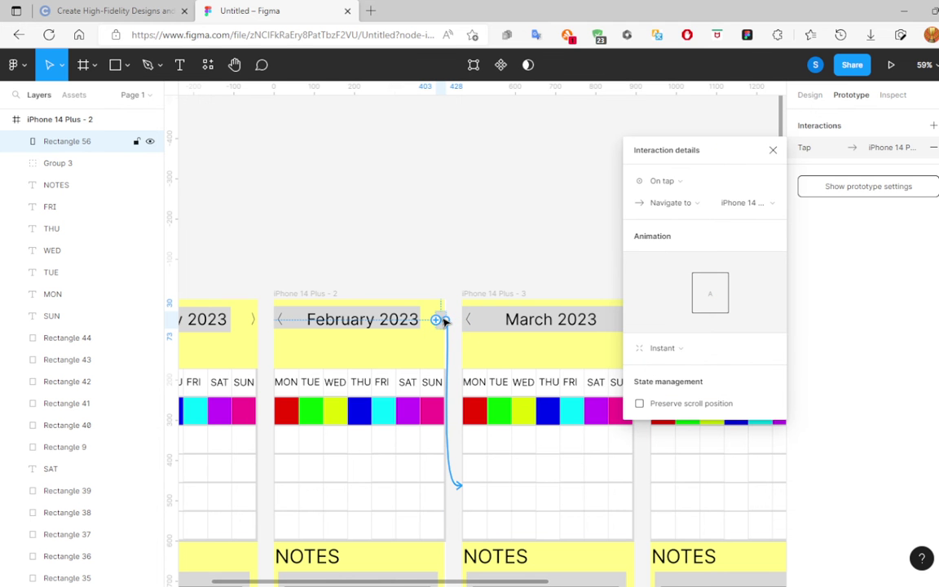
pyautogui.click(405, 234)
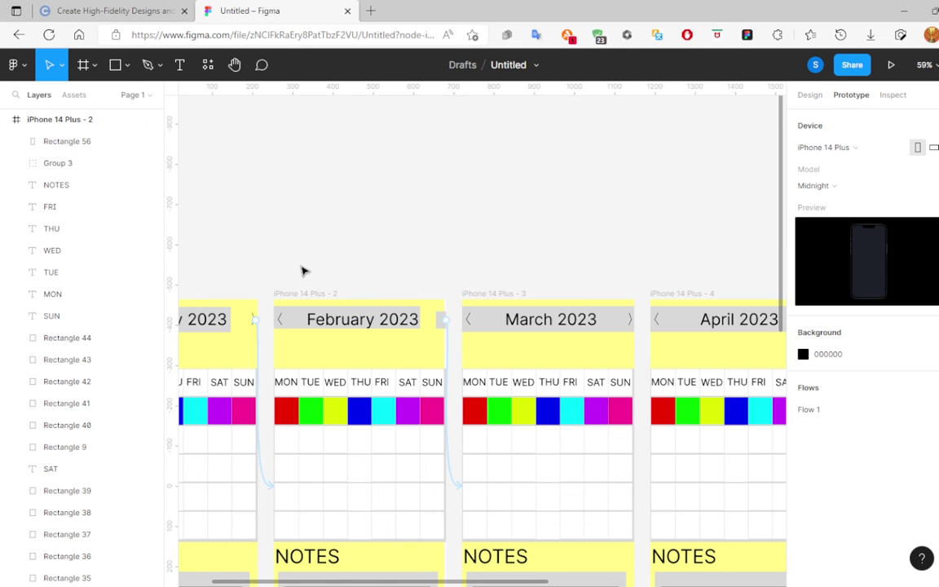
# Draw hotspots over February's left arrow, March's left and right arrows, and April's left arrow.
pyautogui.press('r')
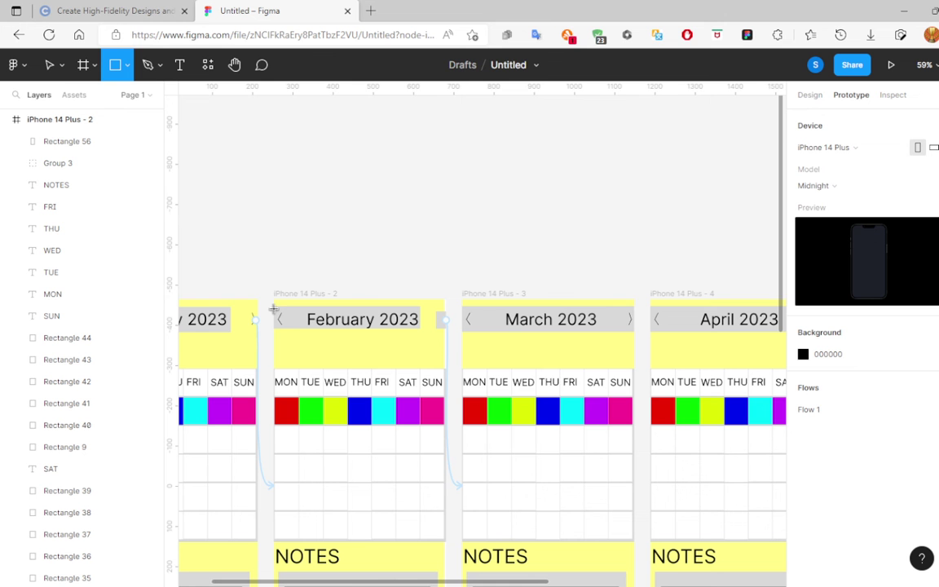
pyautogui.moveTo(272, 308)
pyautogui.mouseDown()
pyautogui.moveTo(294, 333)
pyautogui.moveTo(261, 485)
pyautogui.mouseUp()
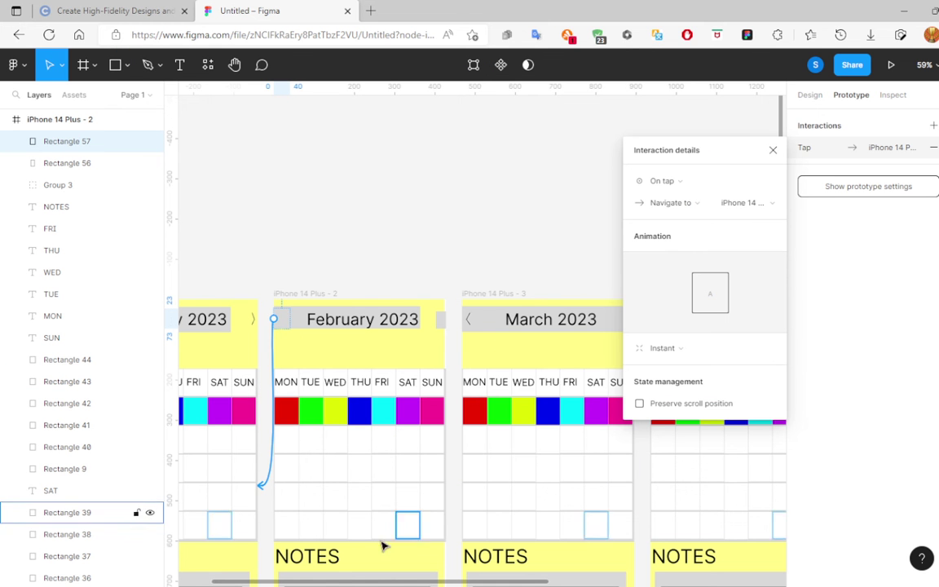
pyautogui.hscroll(3, 382, 564)
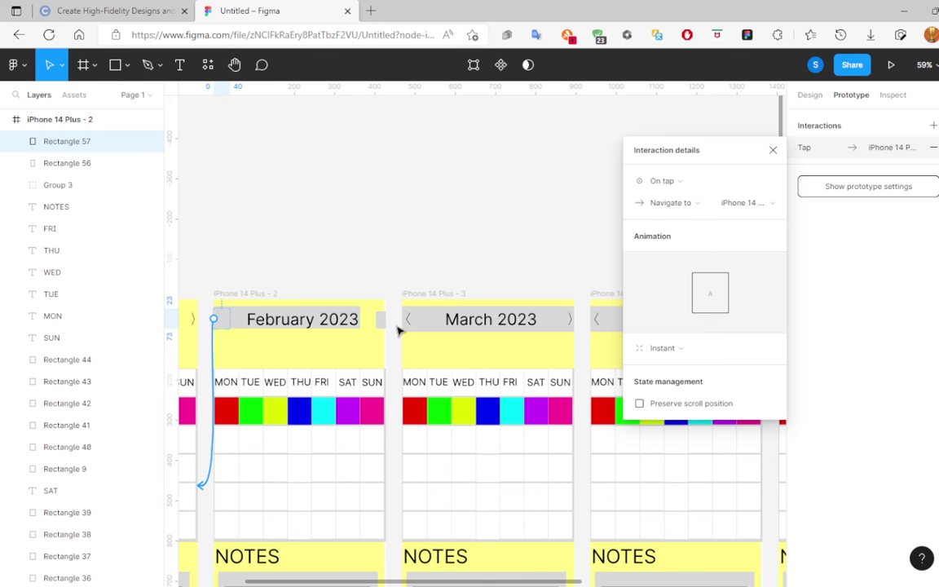
pyautogui.press('r')
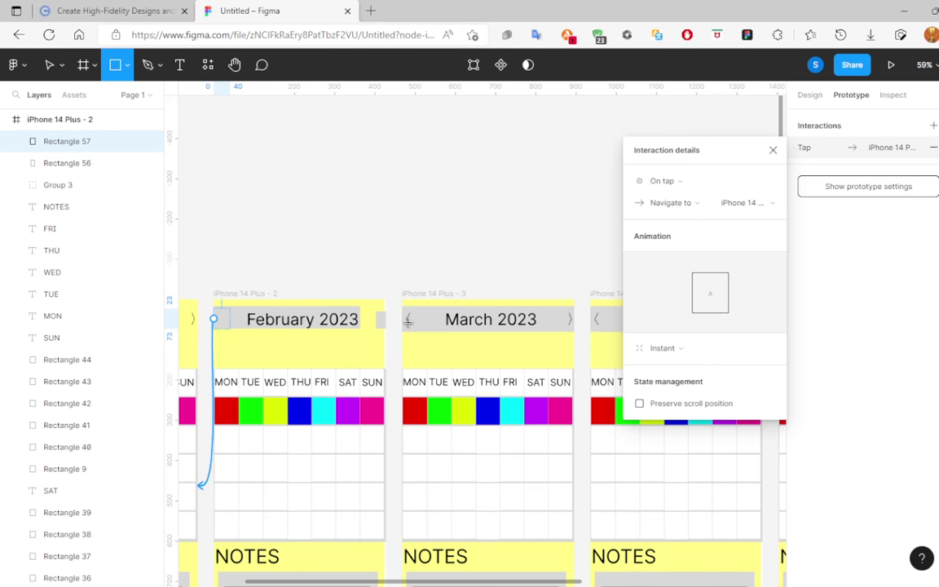
pyautogui.moveTo(401, 309)
pyautogui.mouseDown()
pyautogui.moveTo(414, 330)
pyautogui.moveTo(389, 486)
pyautogui.mouseUp()
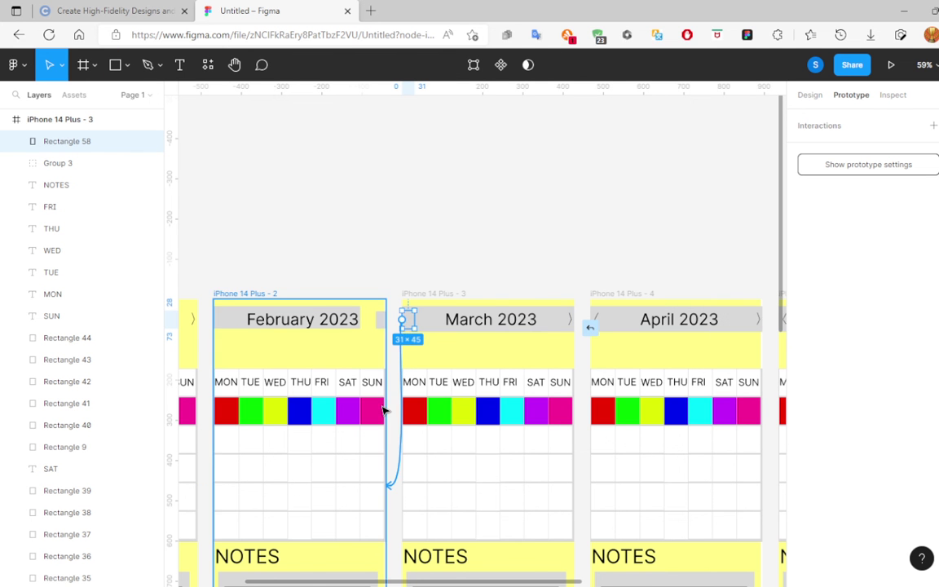
pyautogui.press('r')
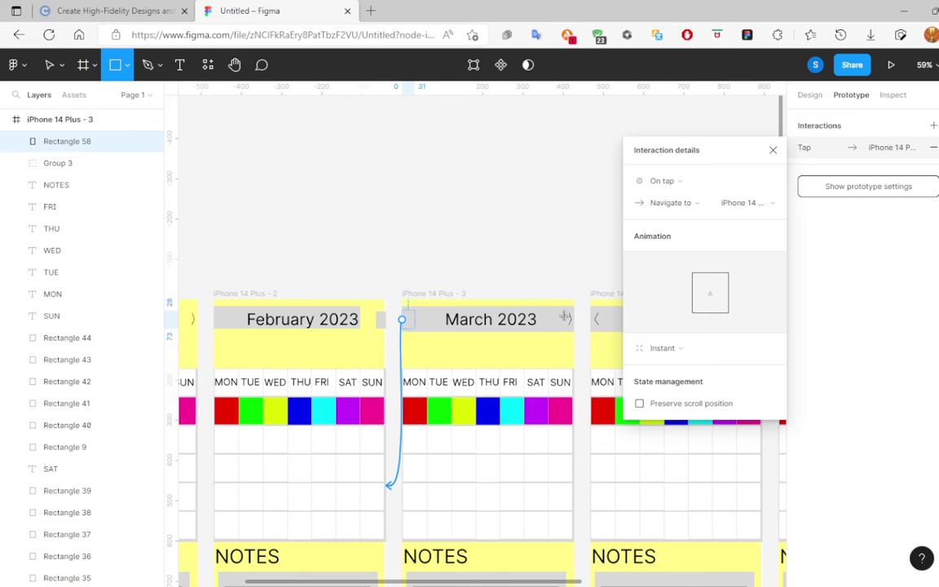
pyautogui.moveTo(558, 310); pyautogui.dragTo(615, 402)
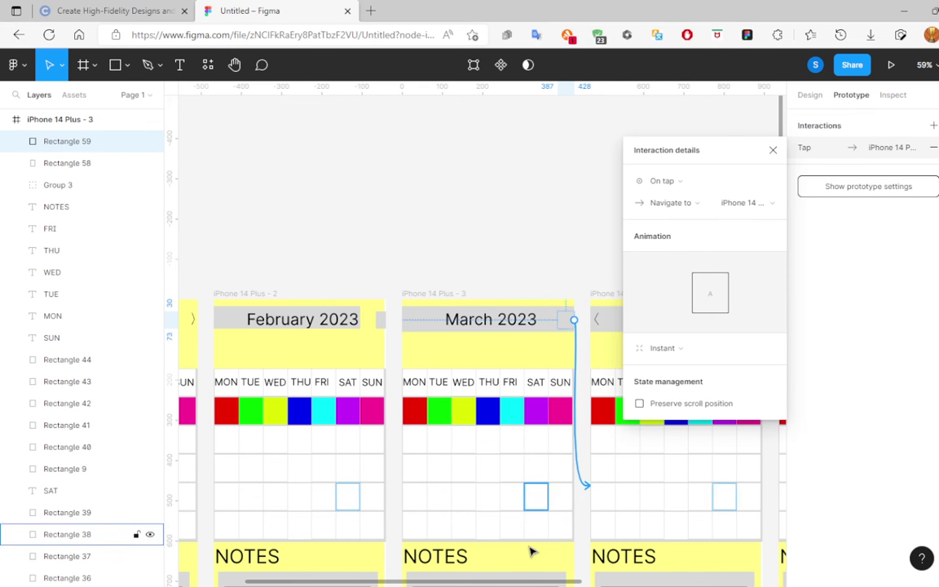
pyautogui.hscroll(3, 450, 584)
pyautogui.hscroll(2, 495, 579)
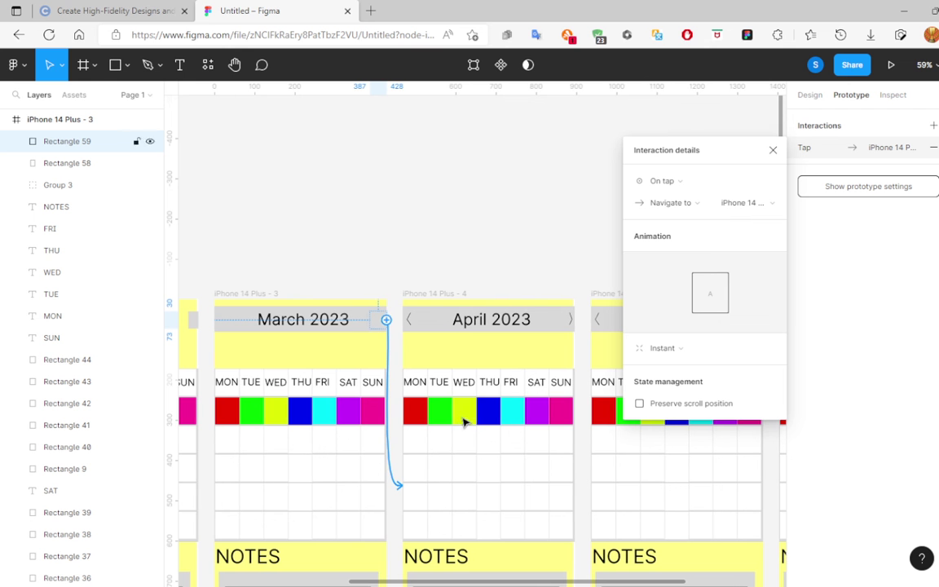
pyautogui.press('r')
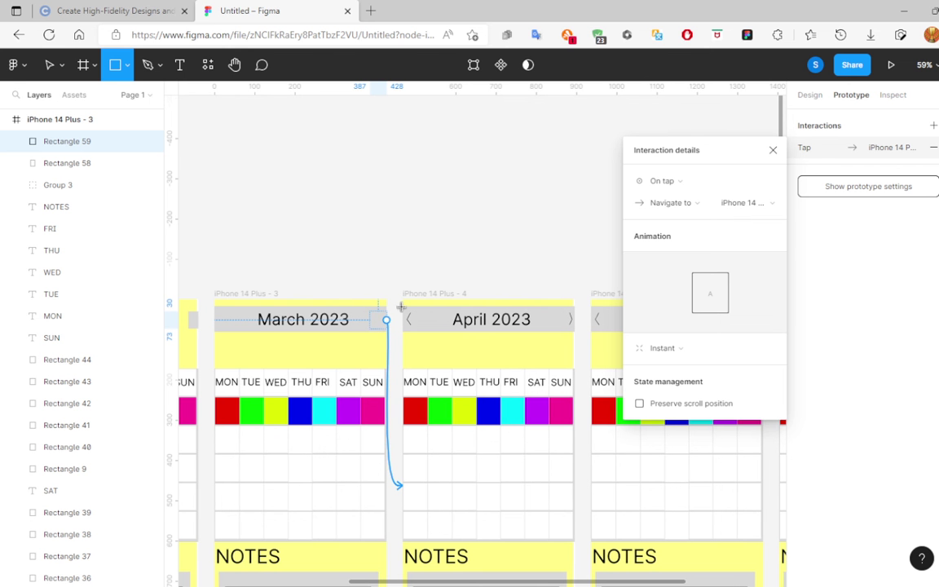
pyautogui.moveTo(418, 309); pyautogui.dragTo(384, 374)
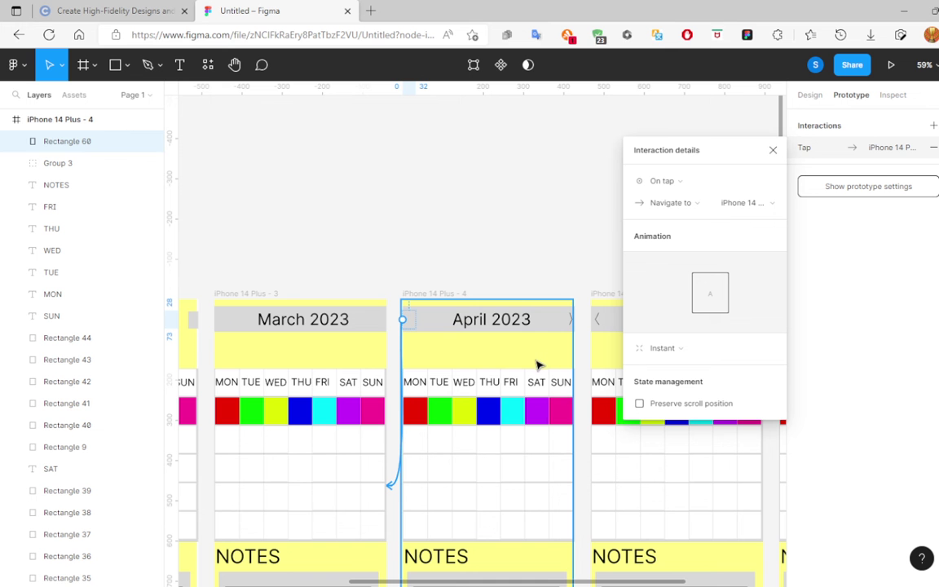
# Draw hotspots over April's right arrow and May's left arrow.
pyautogui.hscroll(3, 531, 382)
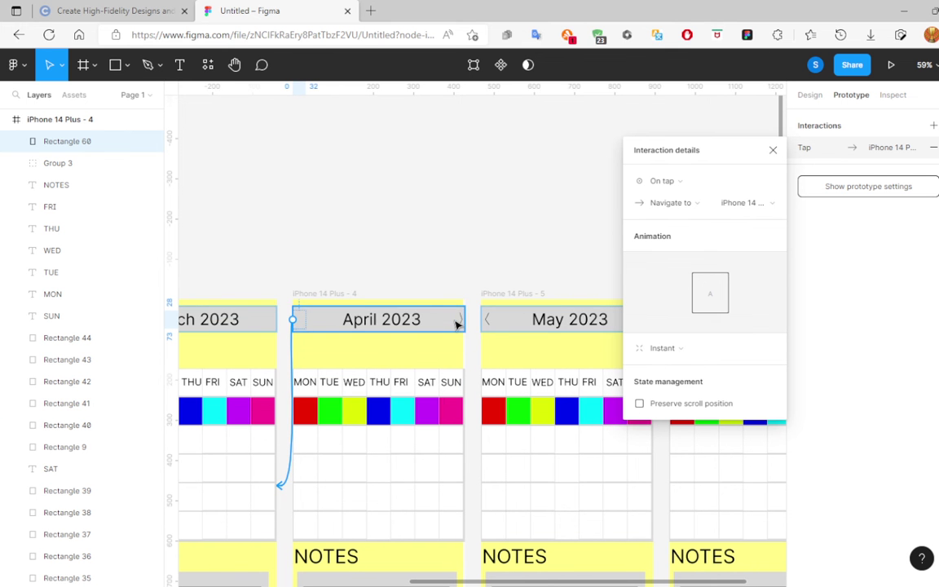
pyautogui.press('r')
pyautogui.moveTo(455, 312)
pyautogui.mouseDown()
pyautogui.moveTo(467, 330)
pyautogui.moveTo(486, 445)
pyautogui.moveTo(535, 384)
pyautogui.mouseUp()
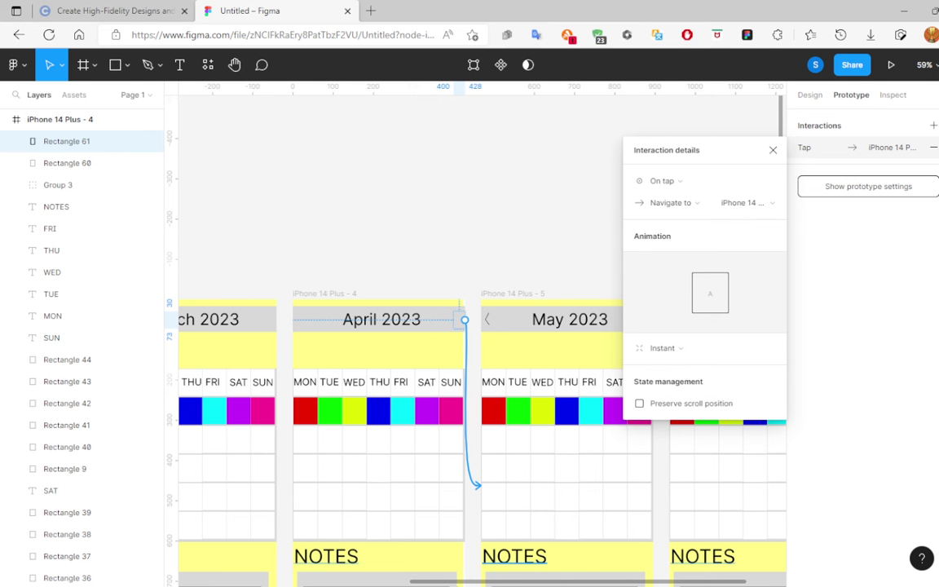
pyautogui.hscroll(2, 436, 495)
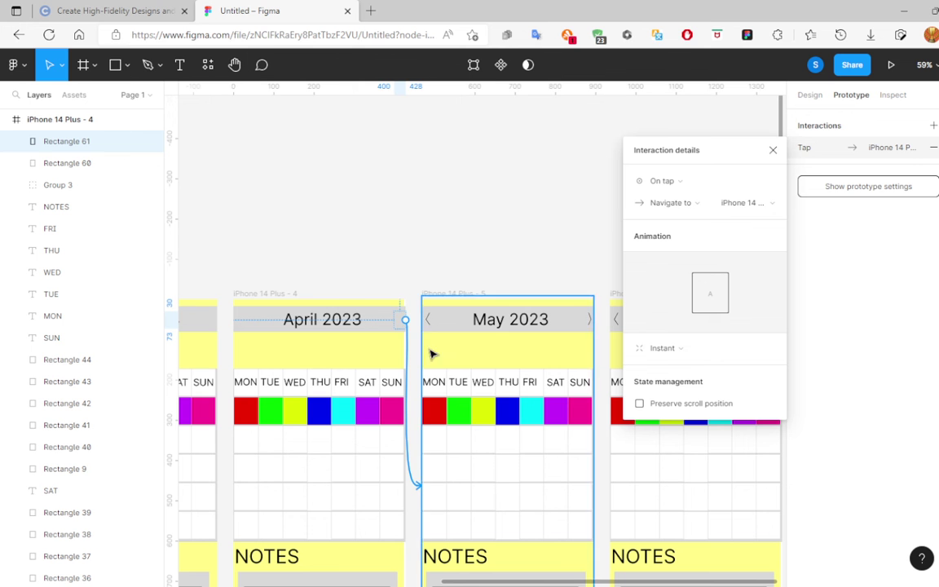
pyautogui.press('r')
pyautogui.moveTo(422, 311)
pyautogui.mouseDown()
pyautogui.moveTo(439, 332)
pyautogui.moveTo(433, 324)
pyautogui.moveTo(402, 428)
pyautogui.moveTo(408, 459)
pyautogui.mouseUp()
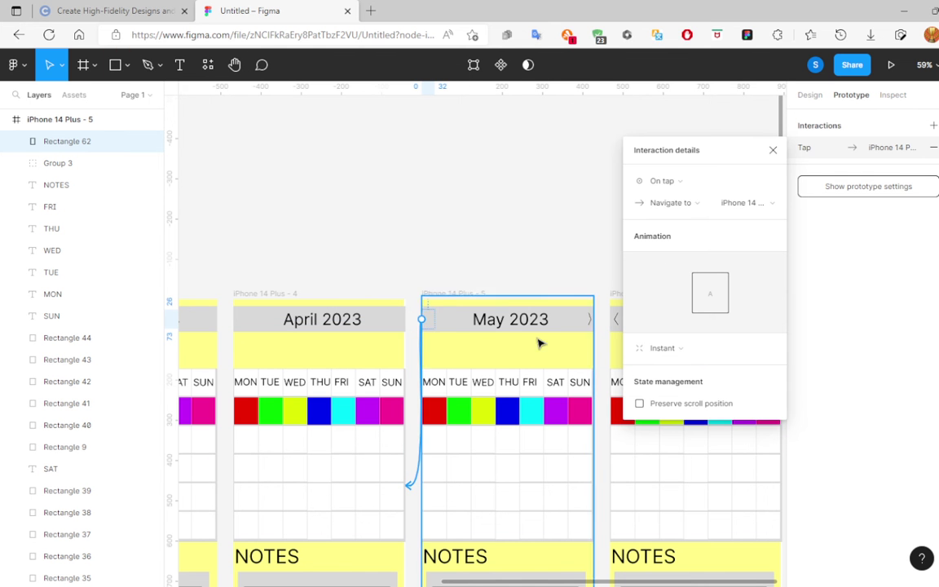
# Draw a hotspot over May's right arrow and link it to the June frame.
pyautogui.press('r')
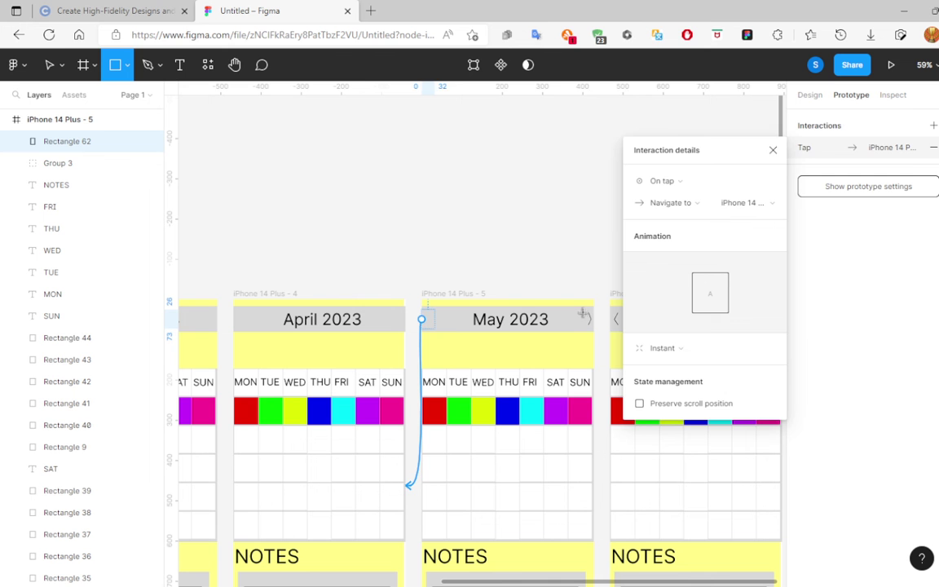
pyautogui.moveTo(582, 309)
pyautogui.mouseDown()
pyautogui.moveTo(595, 329)
pyautogui.moveTo(615, 463)
pyautogui.mouseUp()
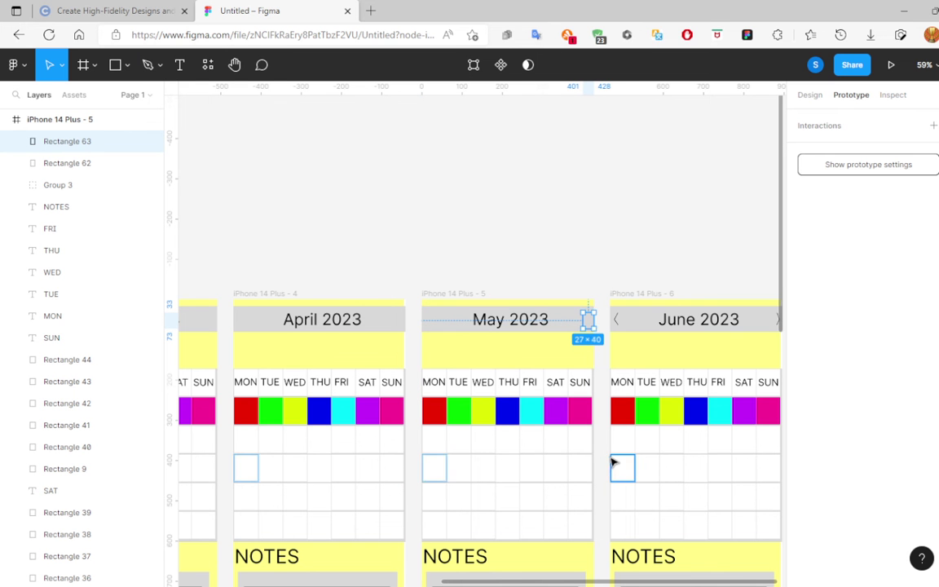
pyautogui.moveTo(592, 320); pyautogui.dragTo(669, 466)
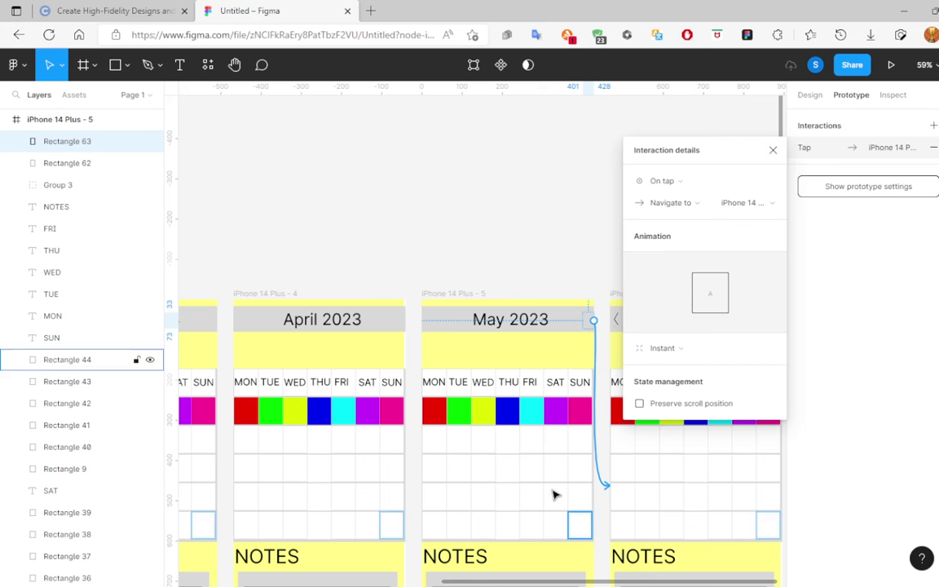
pyautogui.click(773, 149)
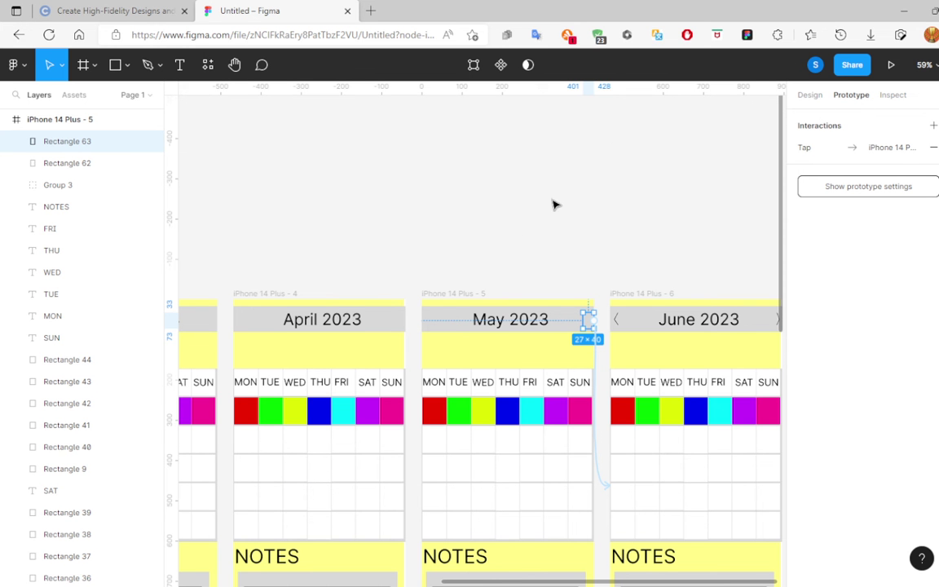
pyautogui.scroll(-1, 522, 247)
pyautogui.scroll(-2, 522, 228)
pyautogui.keyDown('ctrl'); pyautogui.scroll(-1, 522, 241); pyautogui.keyUp('ctrl')
# Send the left and right arrow hotspots of April and May behind their header bars.
pyautogui.keyDown('ctrl'); pyautogui.scroll(-2, 522, 242); pyautogui.keyUp('ctrl')
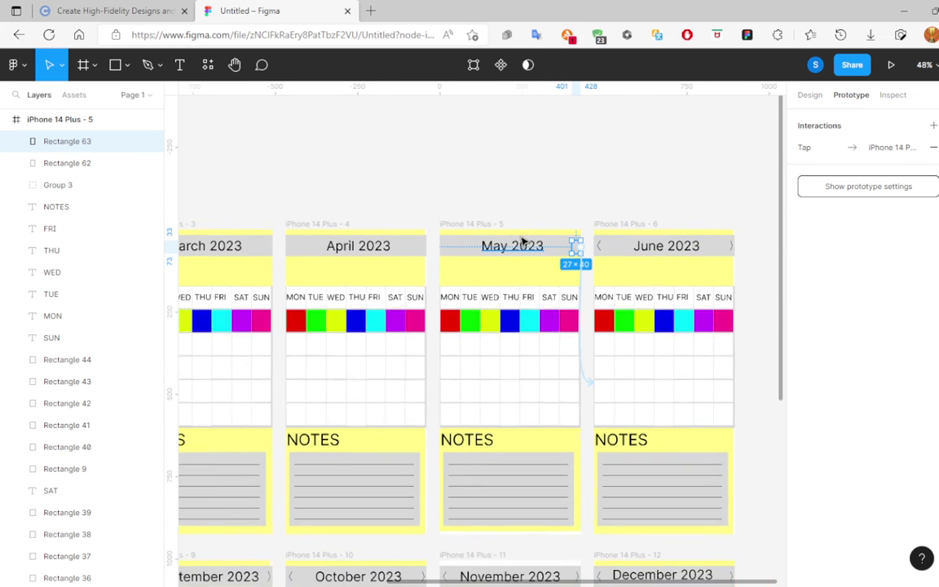
pyautogui.keyDown('ctrl'); pyautogui.scroll(-2, 522, 243); pyautogui.keyUp('ctrl')
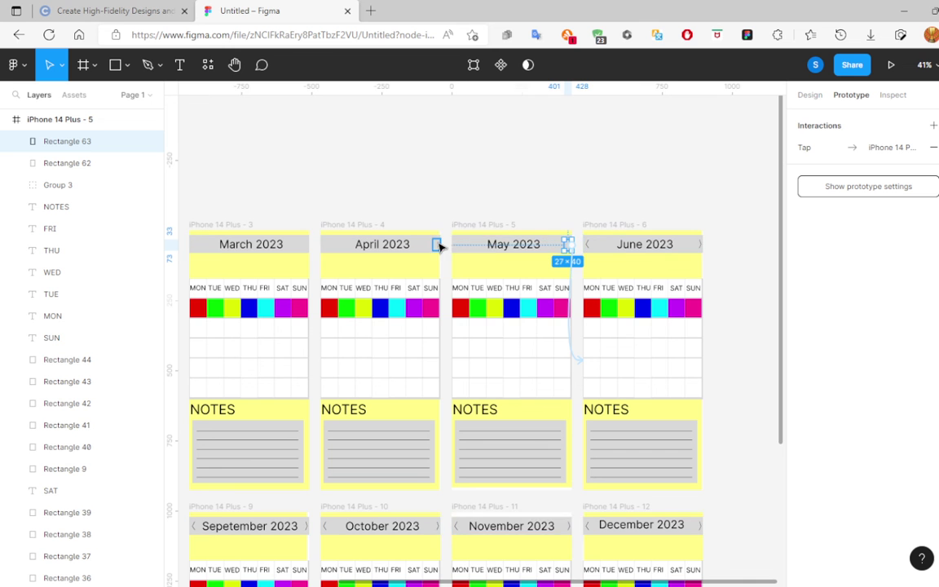
pyautogui.rightClick(439, 247)
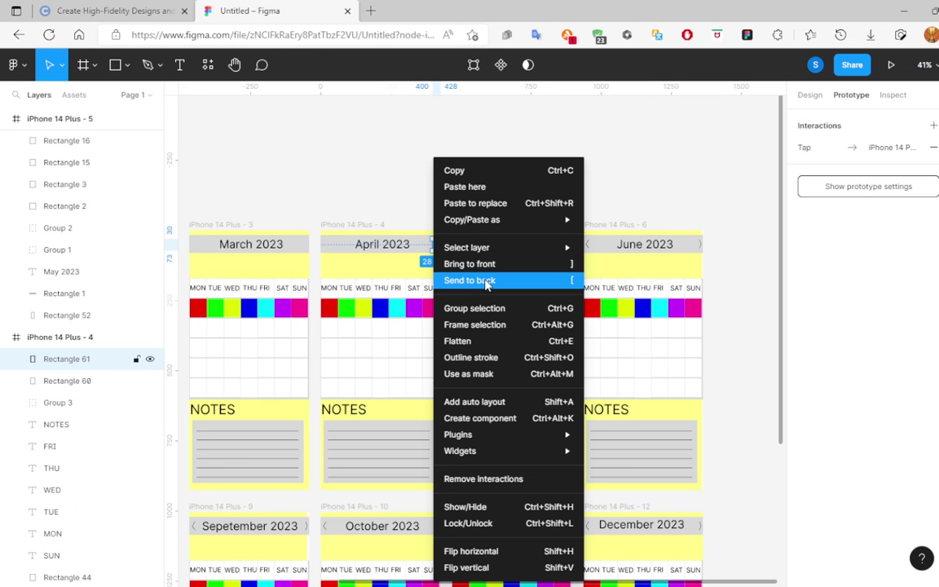
pyautogui.click(542, 279)
pyautogui.click(498, 180)
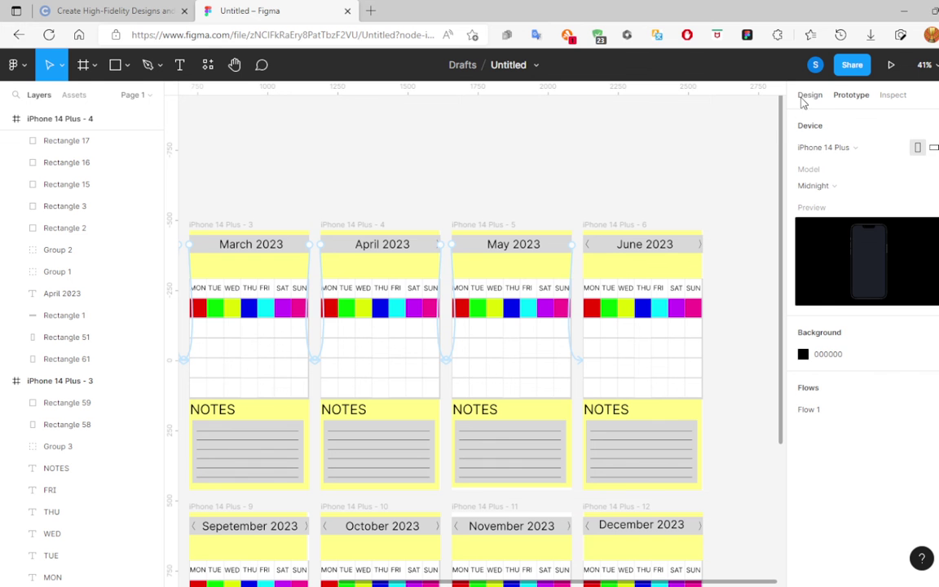
pyautogui.click(808, 98)
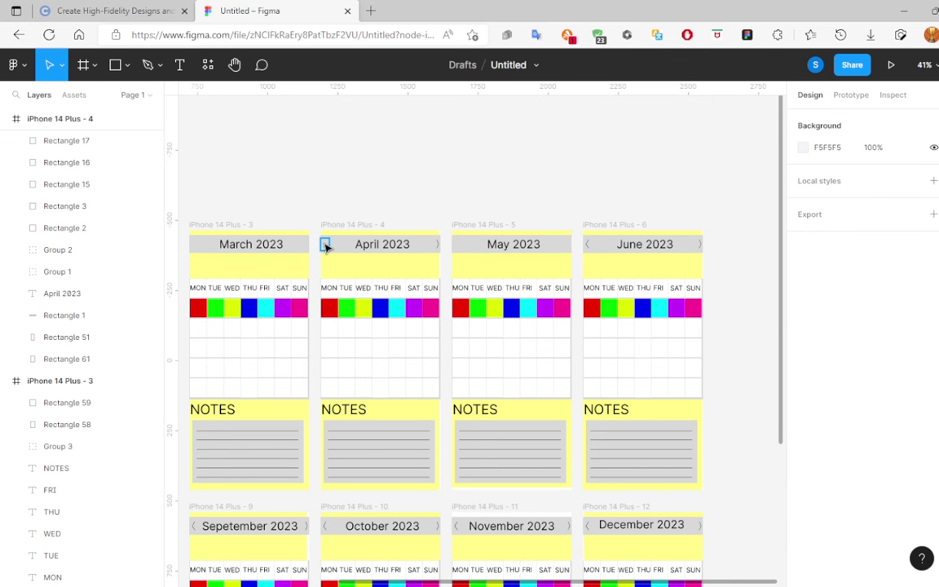
pyautogui.rightClick(326, 247)
pyautogui.click(343, 309)
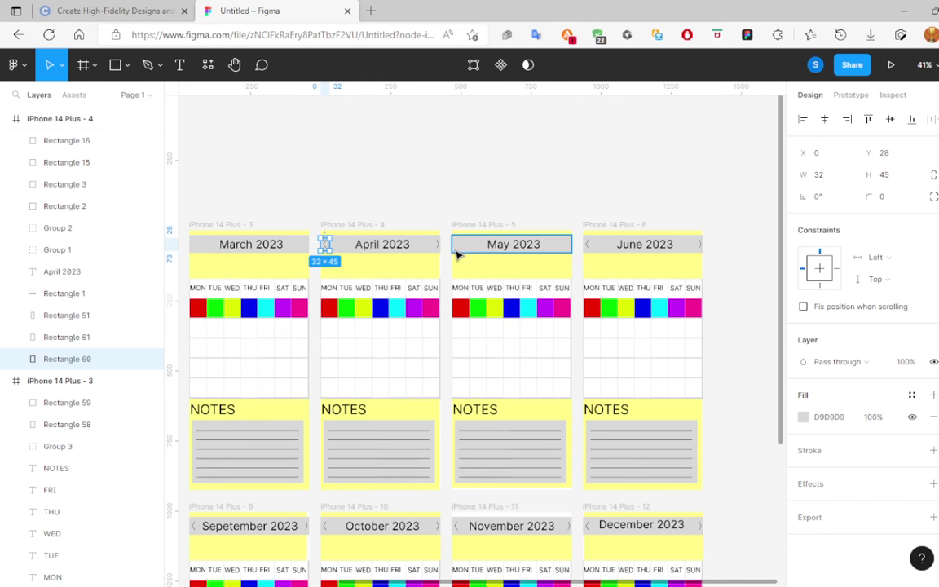
pyautogui.rightClick(458, 246)
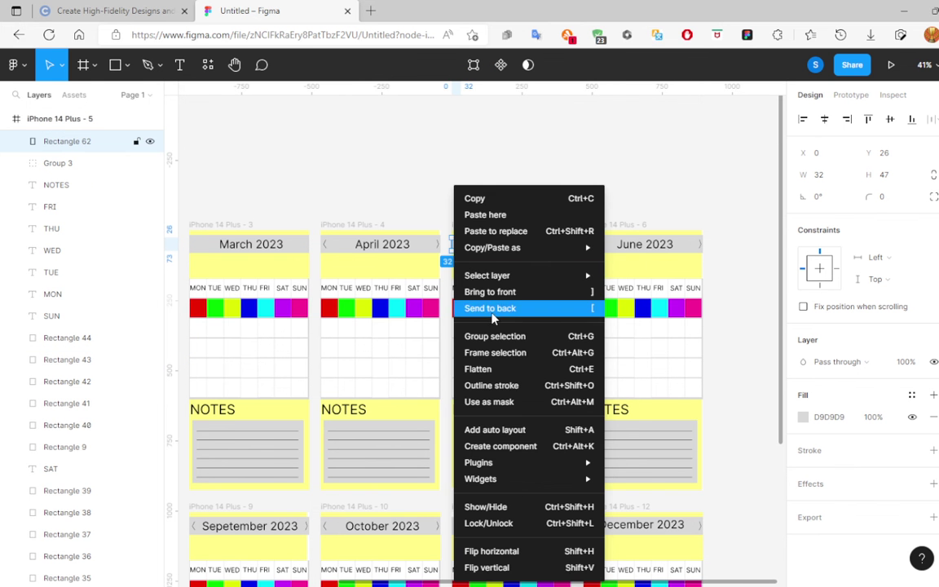
pyautogui.click(478, 309)
pyautogui.rightClick(563, 246)
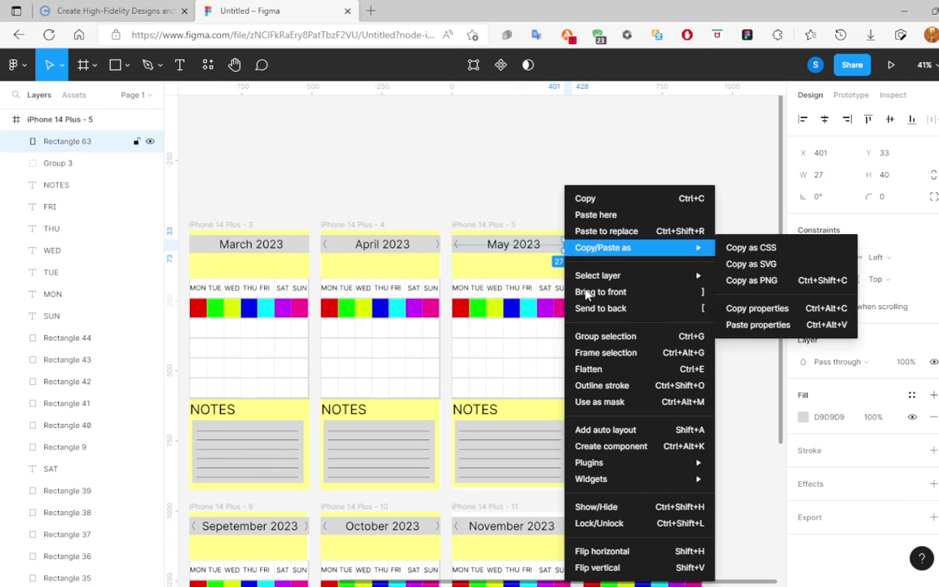
pyautogui.click(575, 308)
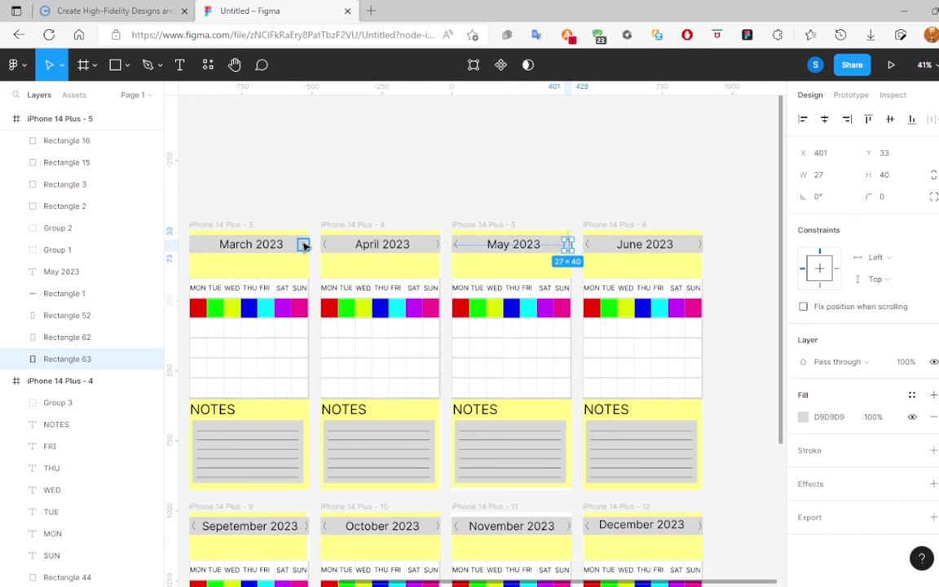
# Send the left and right arrow hotspots of March and February behind their header bars.
pyautogui.rightClick(303, 247)
pyautogui.click(334, 308)
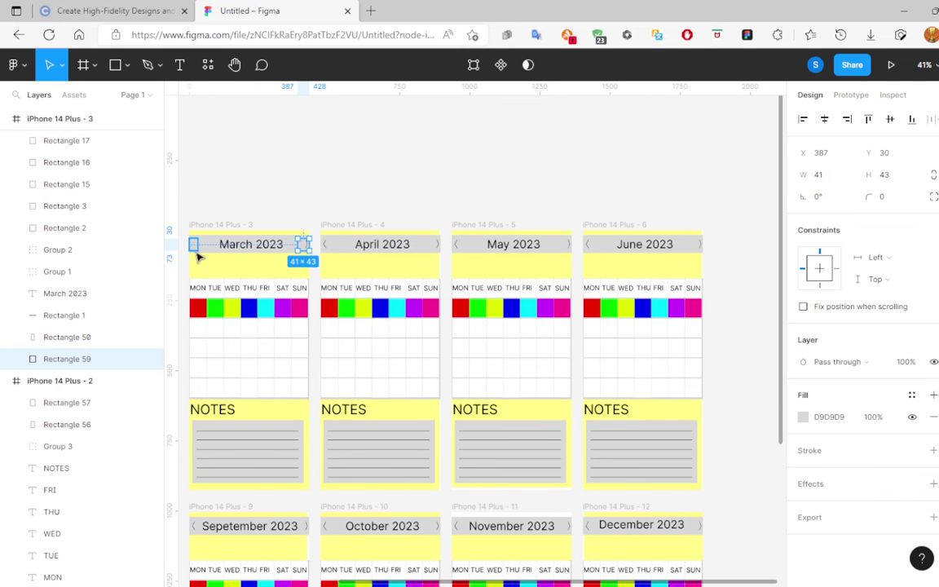
pyautogui.rightClick(193, 248)
pyautogui.click(215, 316)
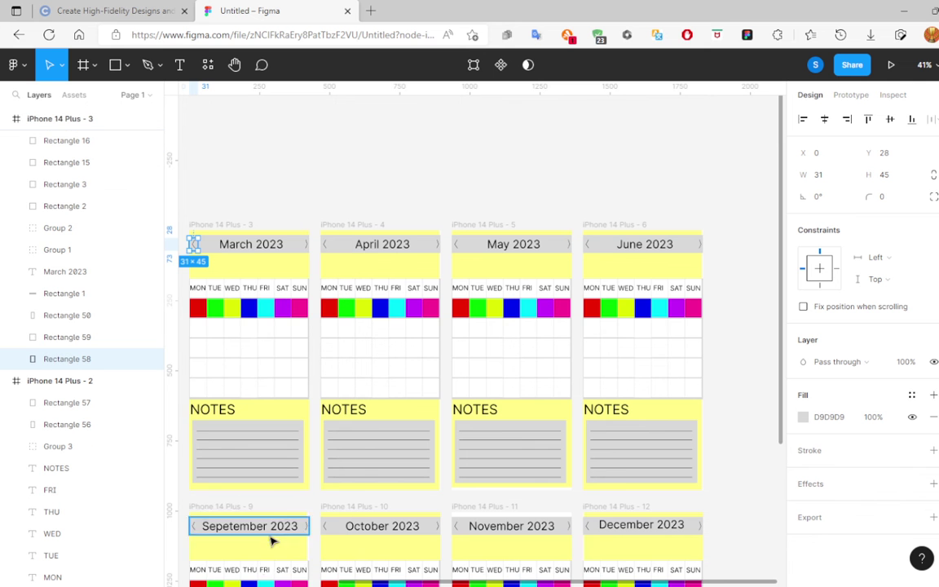
pyautogui.moveTo(438, 584); pyautogui.dragTo(336, 403)
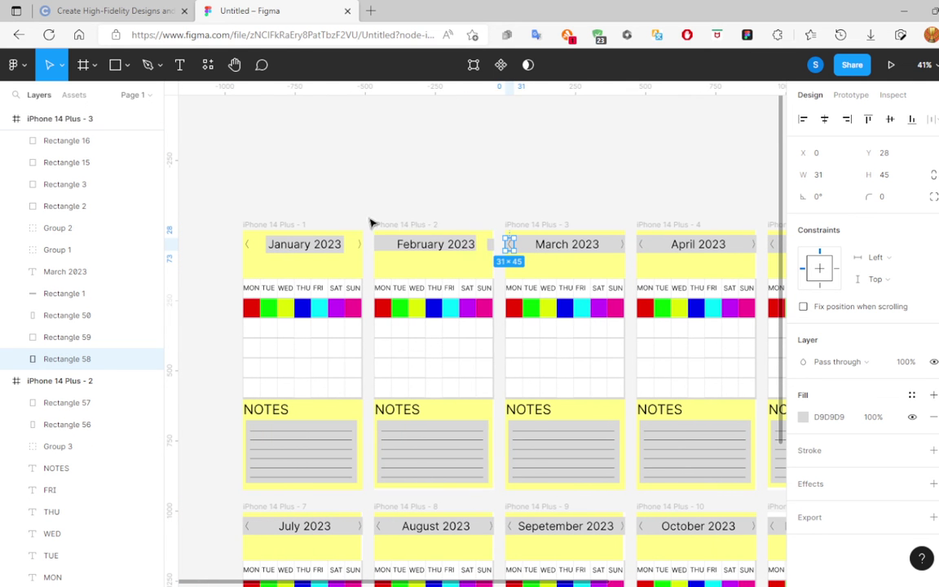
pyautogui.rightClick(382, 246)
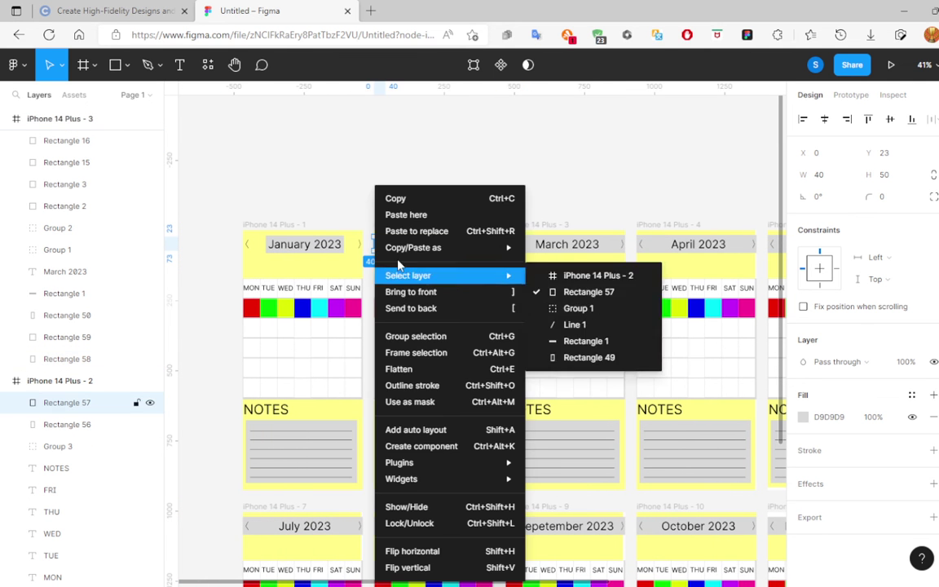
pyautogui.click(406, 308)
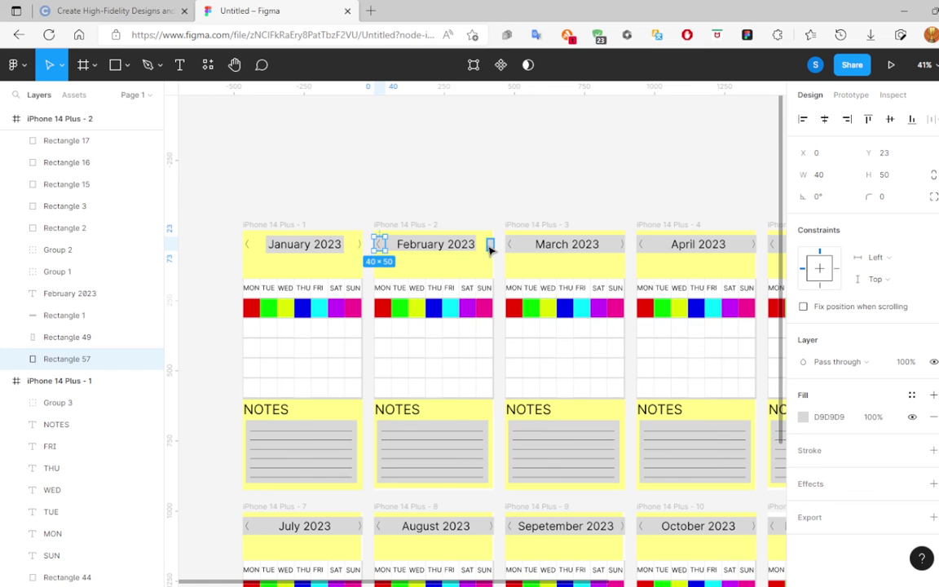
pyautogui.rightClick(490, 249)
pyautogui.click(522, 308)
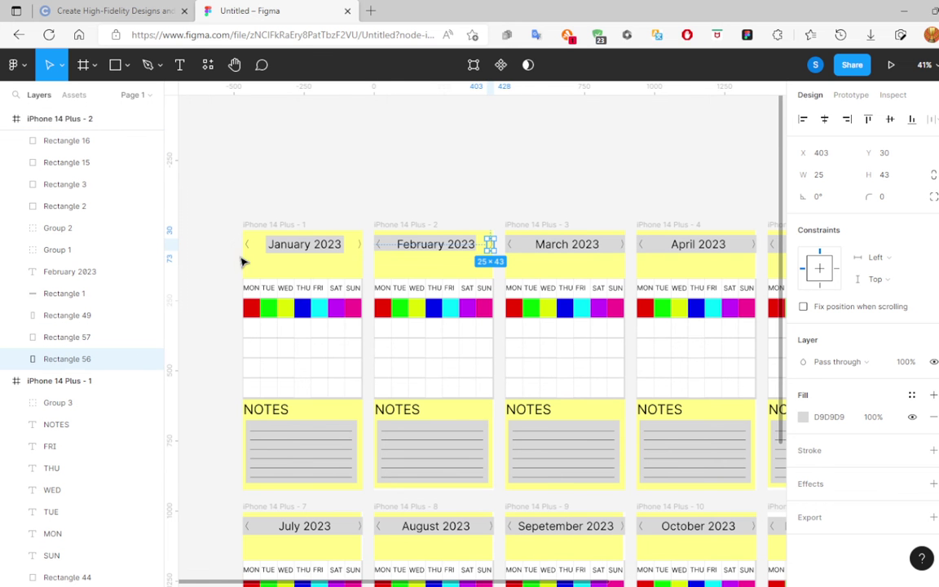
# Stretch the February and January header bars to the full 428-px frame width, then deselect.
pyautogui.click(451, 234)
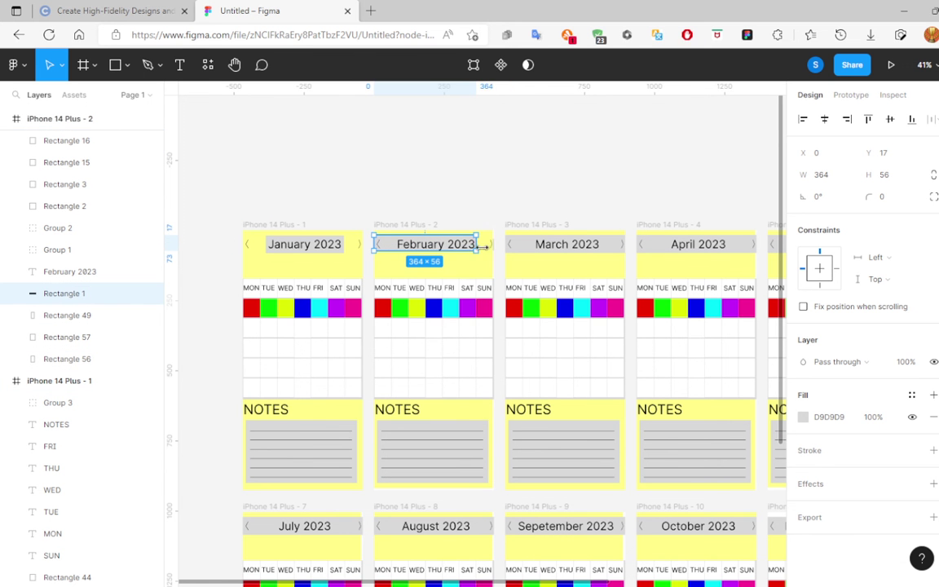
pyautogui.moveTo(478, 245); pyautogui.dragTo(494, 244)
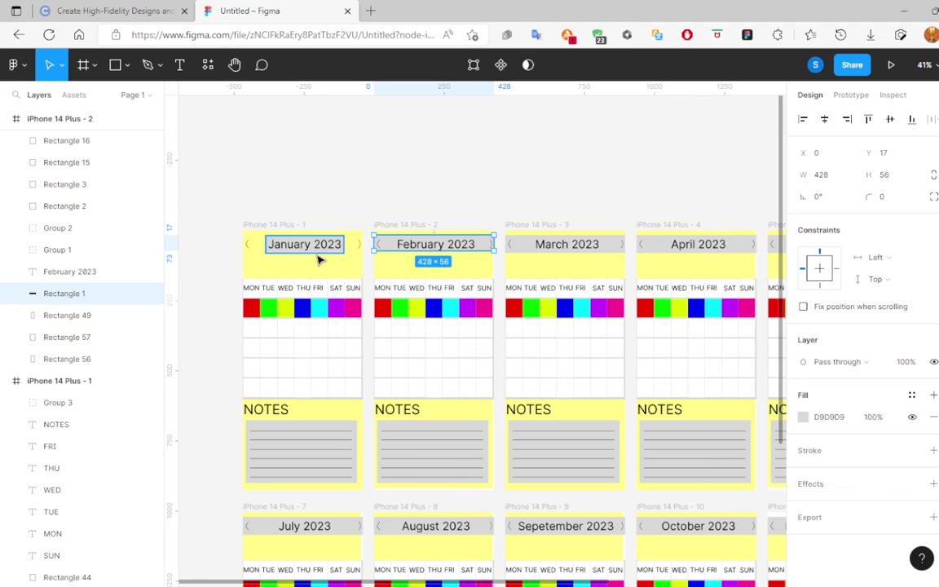
pyautogui.click(339, 252)
pyautogui.moveTo(343, 253); pyautogui.dragTo(362, 251)
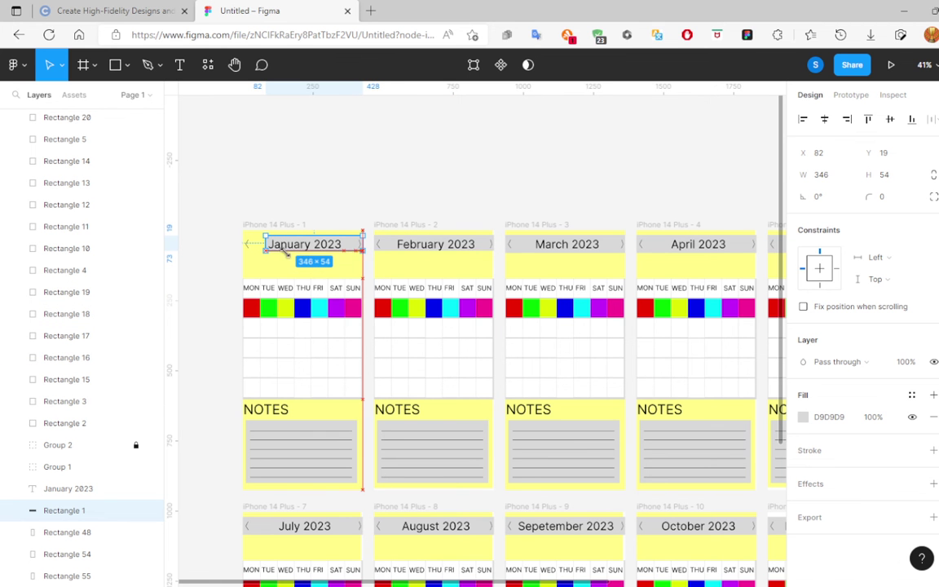
pyautogui.moveTo(265, 251); pyautogui.dragTo(242, 251)
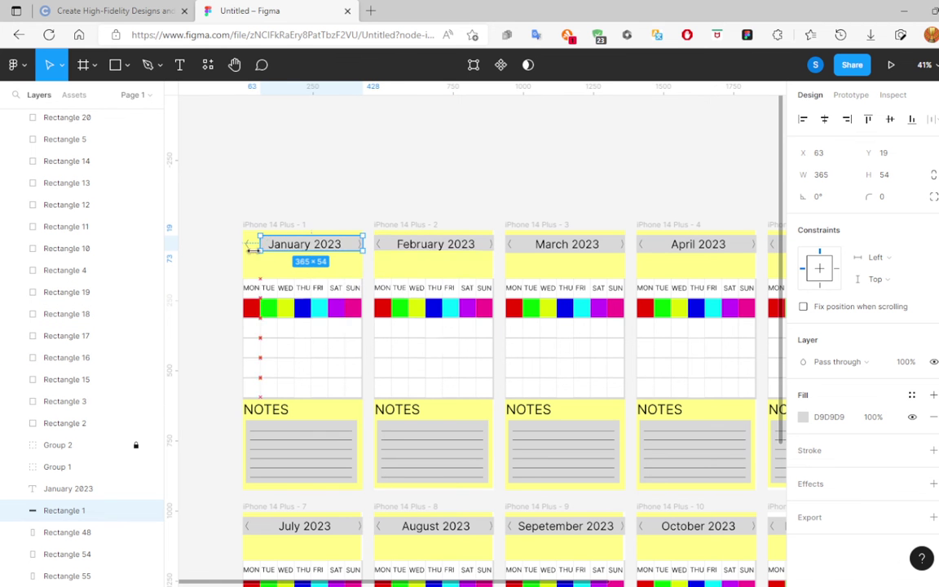
pyautogui.click(210, 262)
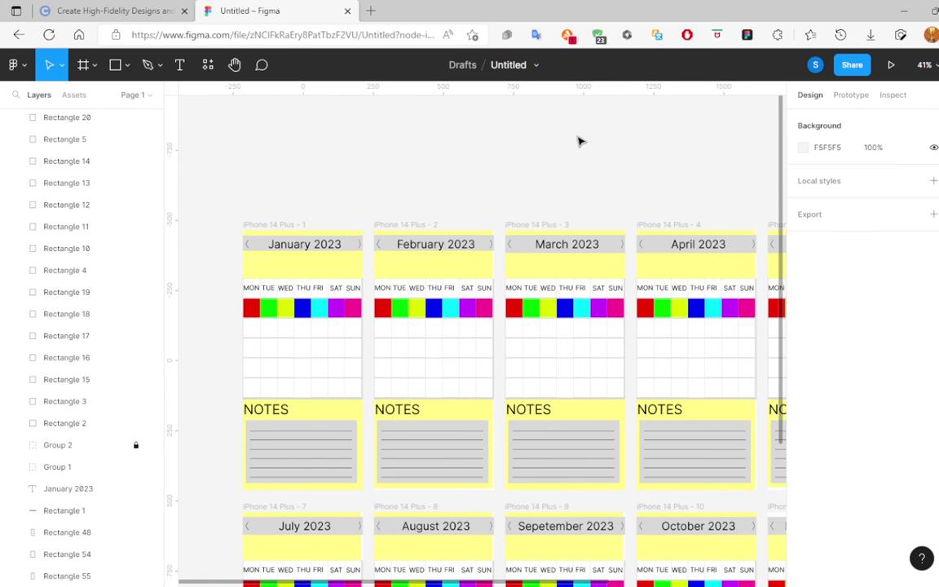
# Draw hotspots over June's arrows, linking the left one to May and the right one to July.
pyautogui.scroll(-2, 580, 144)
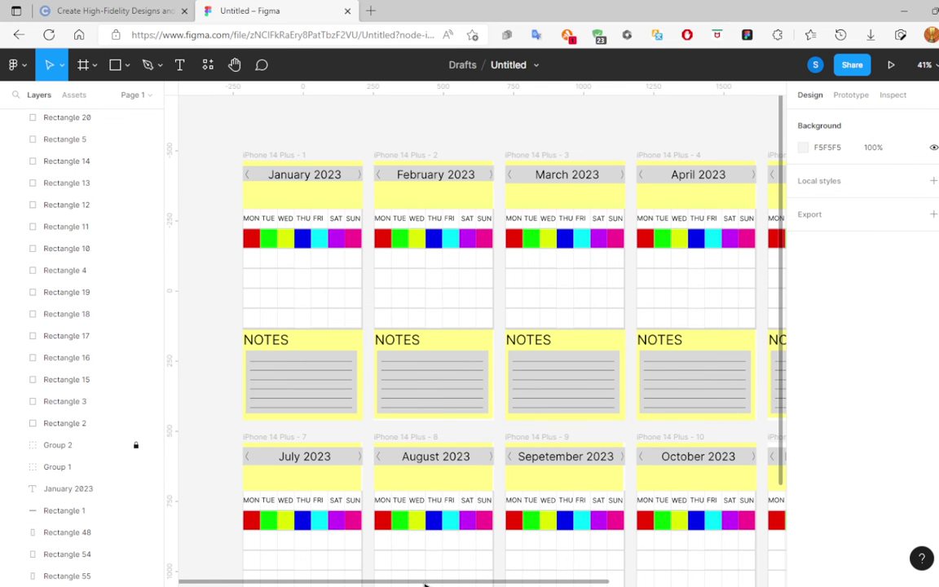
pyautogui.moveTo(424, 584); pyautogui.dragTo(649, 584)
pyautogui.click(865, 99)
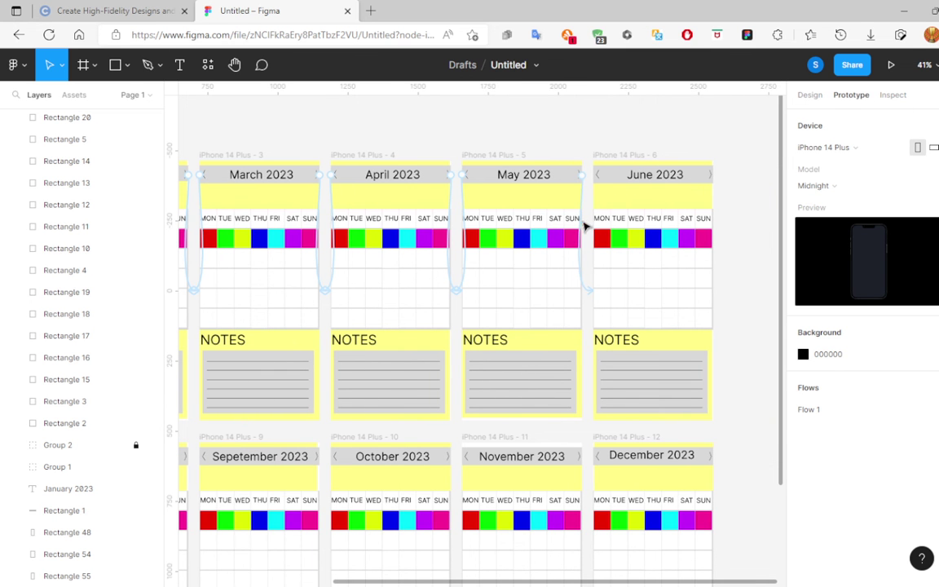
pyautogui.press('r')
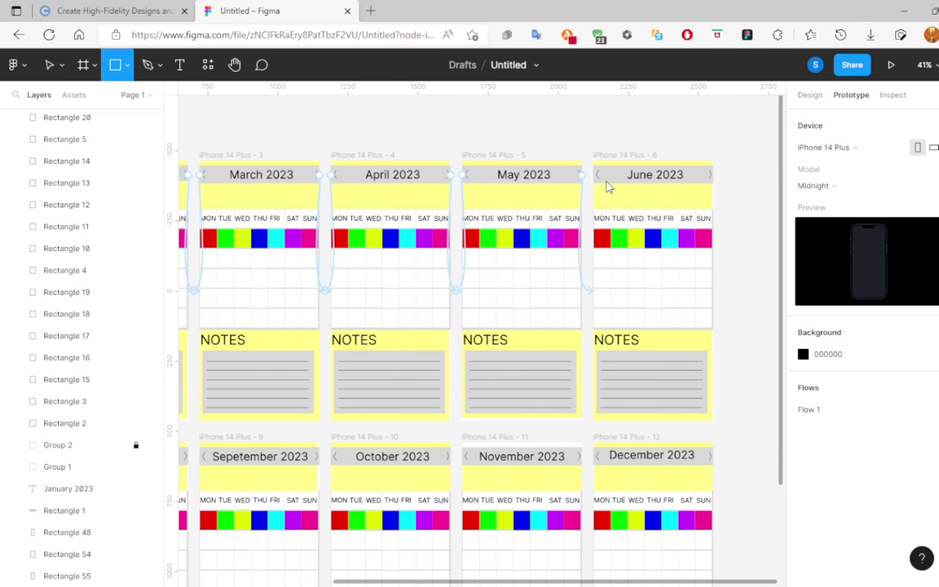
pyautogui.moveTo(594, 160); pyautogui.dragTo(604, 187)
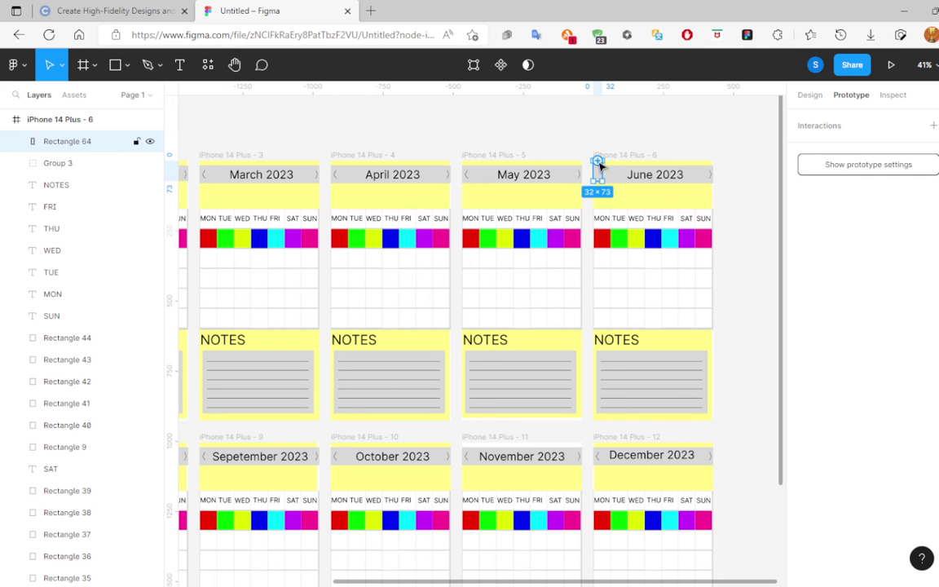
pyautogui.moveTo(597, 176); pyautogui.dragTo(582, 277)
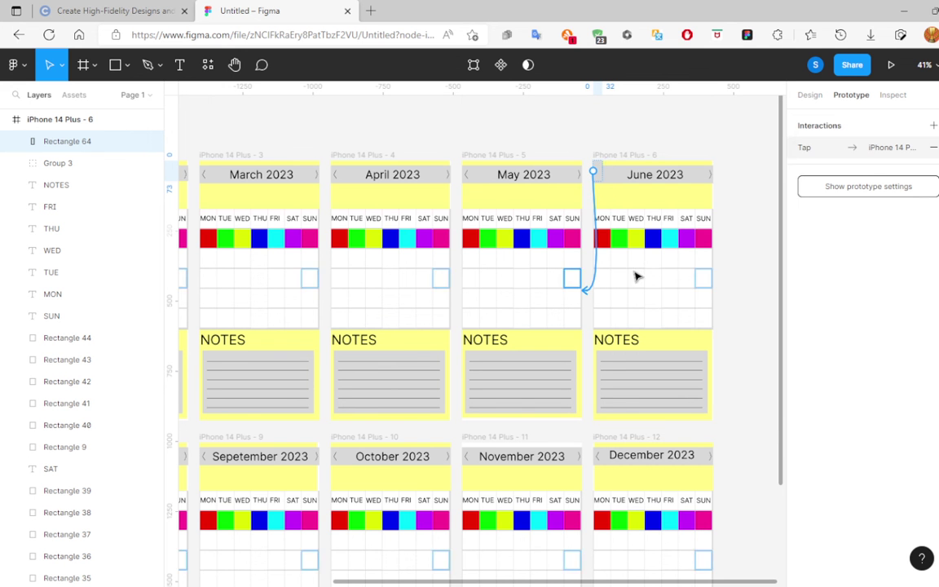
pyautogui.click(774, 153)
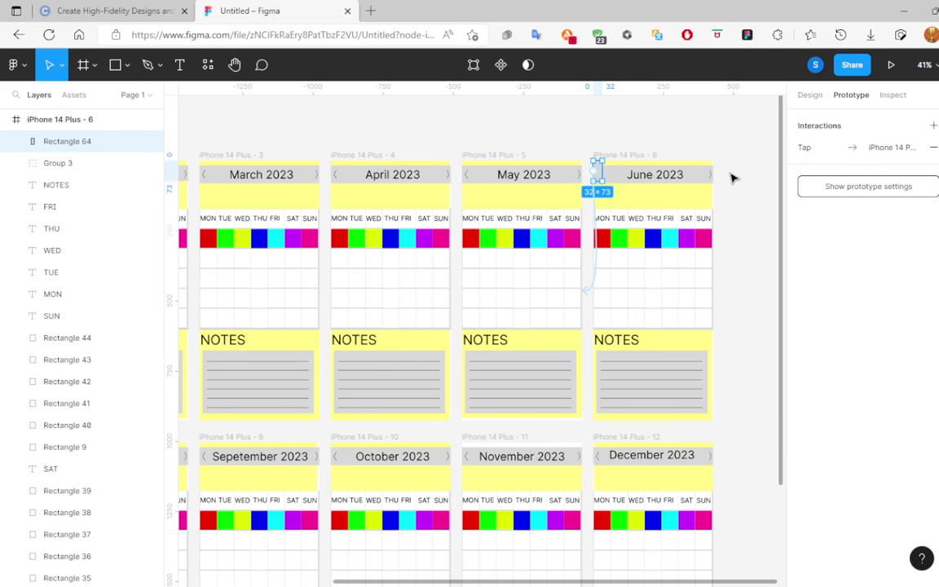
pyautogui.press('r')
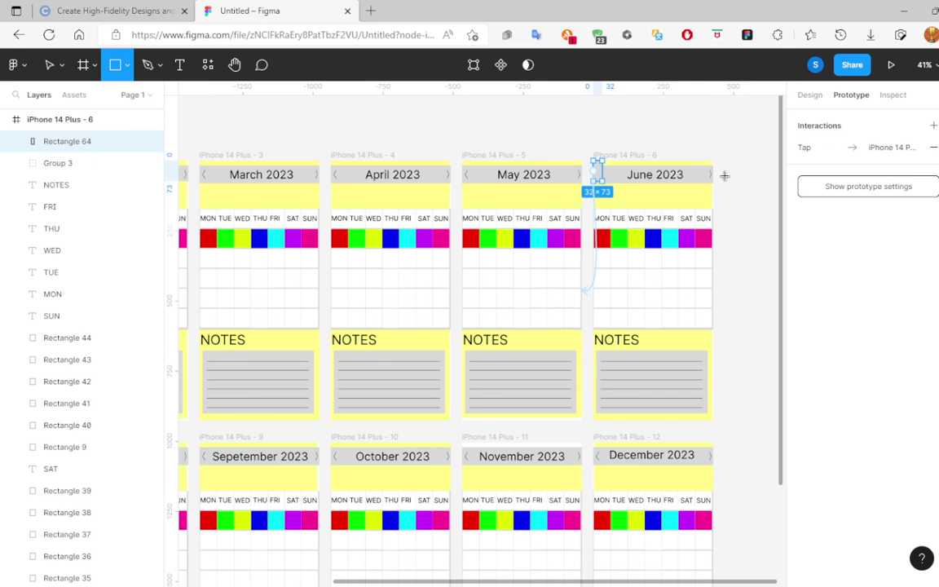
pyautogui.moveTo(706, 167)
pyautogui.mouseDown()
pyautogui.moveTo(713, 183)
pyautogui.moveTo(291, 414)
pyautogui.moveTo(506, 520)
pyautogui.mouseUp()
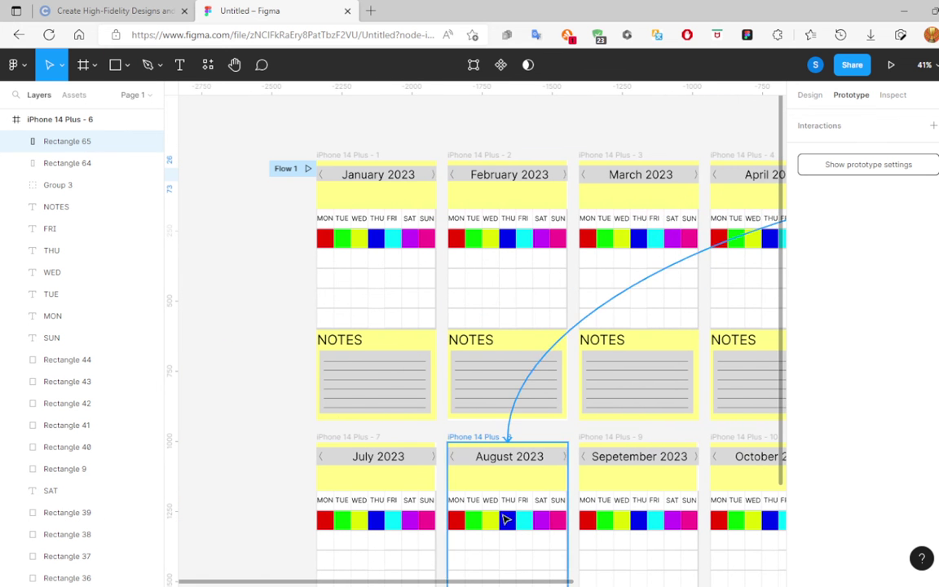
pyautogui.moveTo(506, 519); pyautogui.dragTo(377, 440)
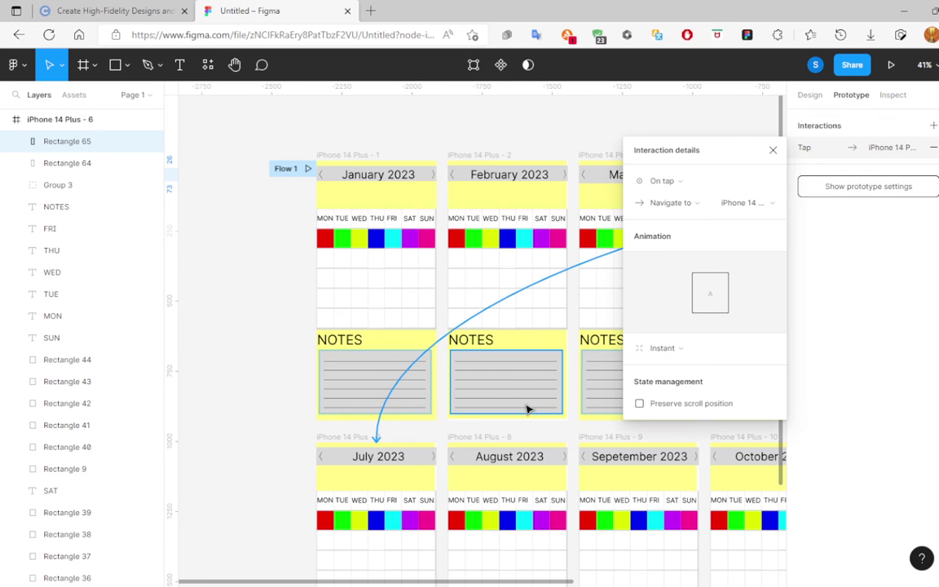
# Draw a hotspot over July's left arrow and link it back to the June frame.
pyautogui.scroll(-2, 326, 481)
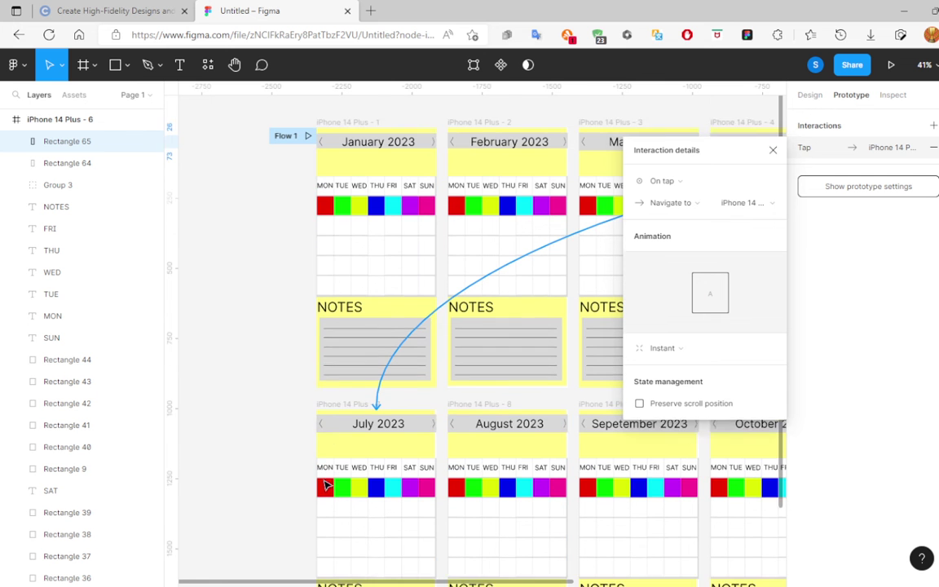
pyautogui.scroll(-2, 326, 485)
pyautogui.press('r')
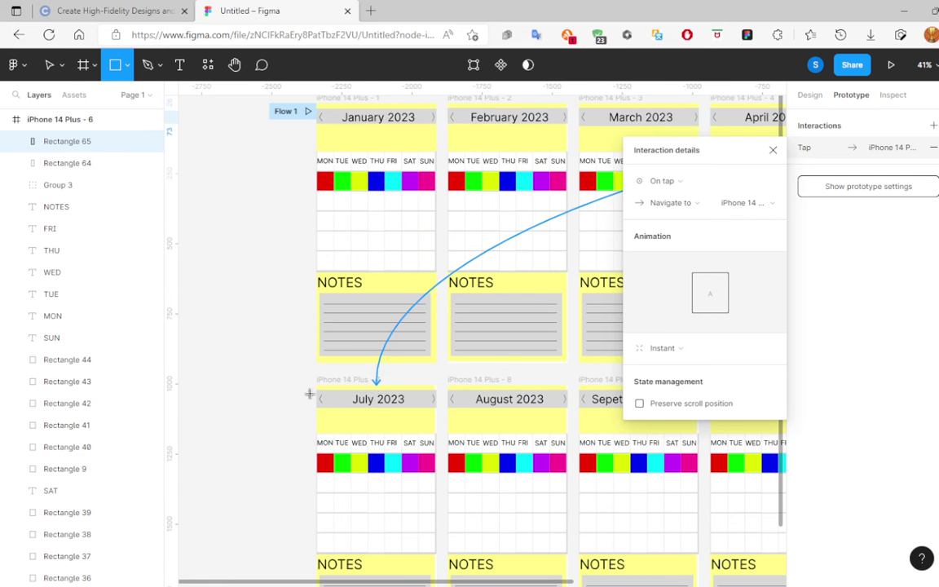
pyautogui.moveTo(316, 391)
pyautogui.mouseDown()
pyautogui.moveTo(331, 403)
pyautogui.moveTo(843, 301)
pyautogui.moveTo(769, 290)
pyautogui.mouseUp()
pyautogui.moveTo(749, 291); pyautogui.dragTo(653, 367)
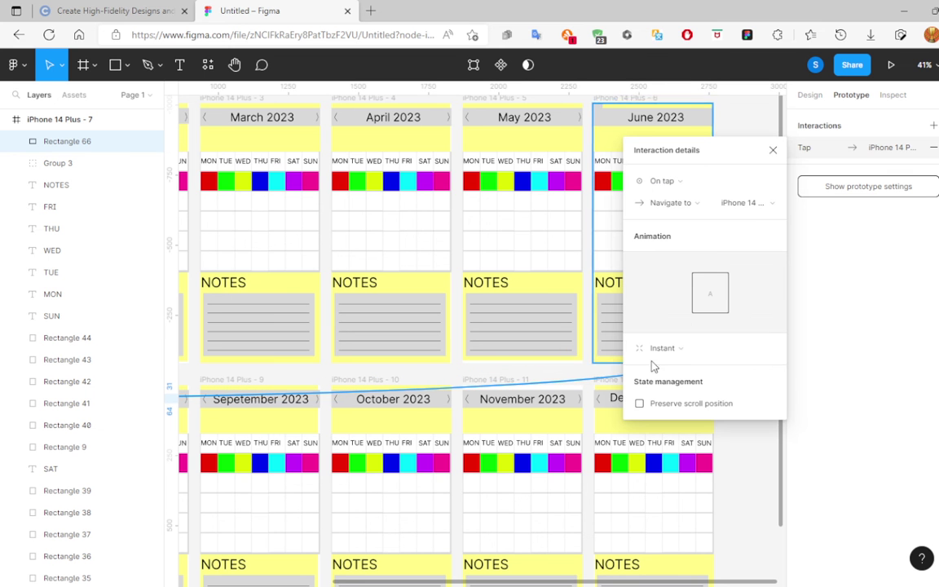
pyautogui.click(773, 151)
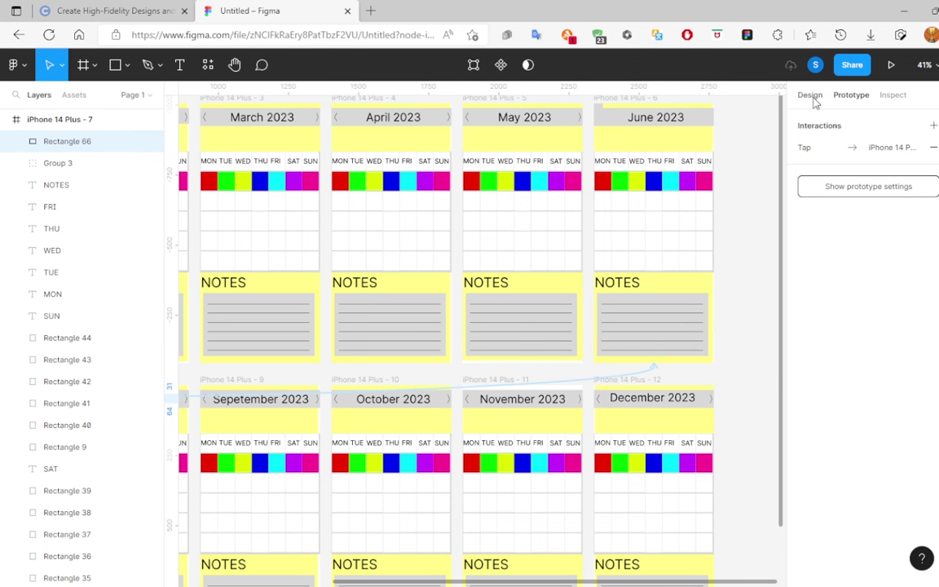
# Send the hotspots on June's left and right arrows and July's left arrow to the back.
pyautogui.click(811, 94)
pyautogui.rightClick(597, 115)
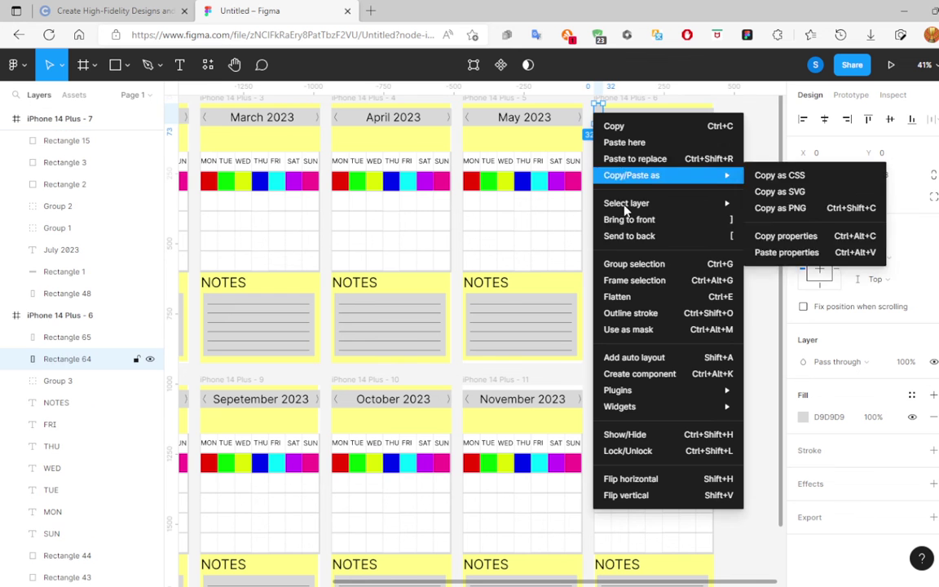
pyautogui.click(629, 236)
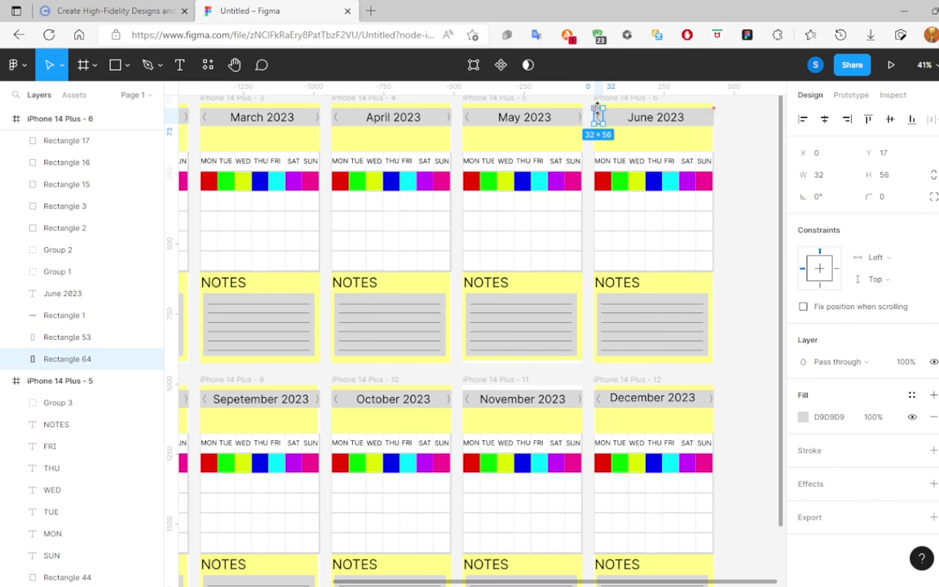
pyautogui.press('r')
pyautogui.moveTo(713, 127); pyautogui.dragTo(708, 113)
pyautogui.rightClick(707, 119)
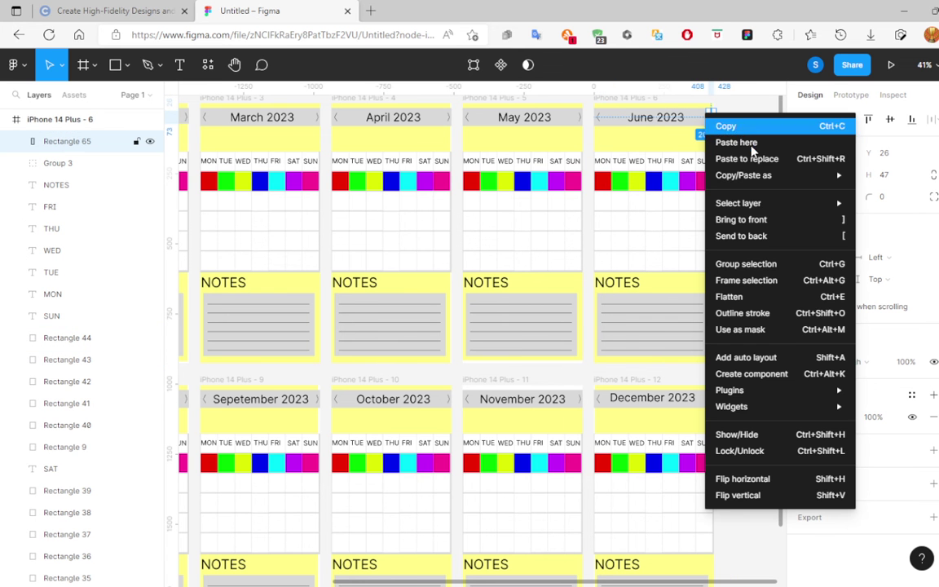
pyautogui.click(739, 236)
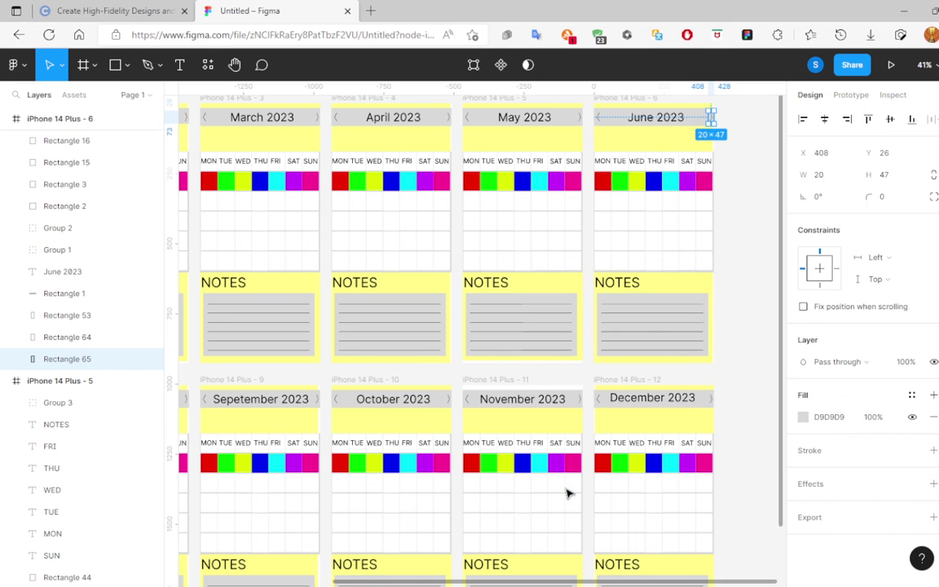
pyautogui.moveTo(451, 582); pyautogui.dragTo(296, 583)
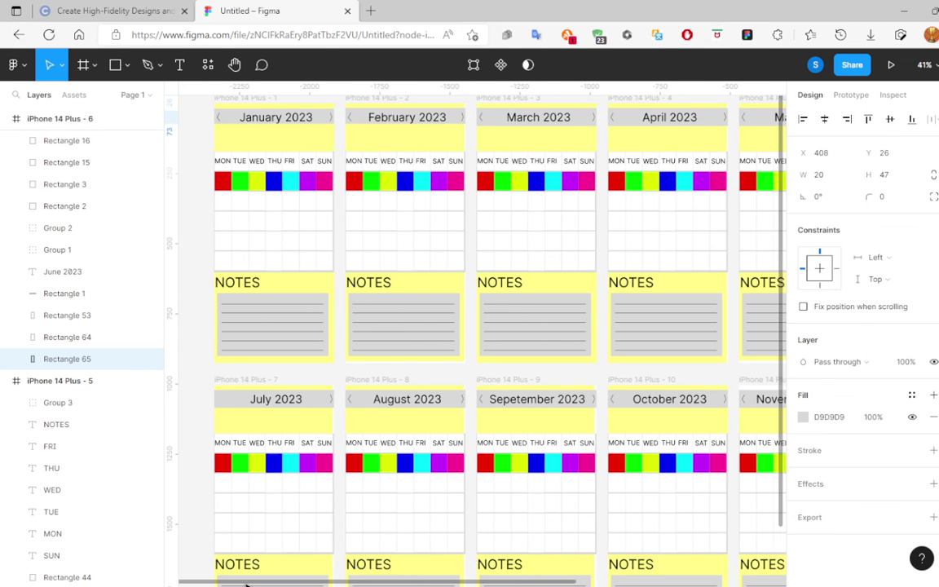
pyautogui.rightClick(243, 401)
pyautogui.moveTo(274, 276)
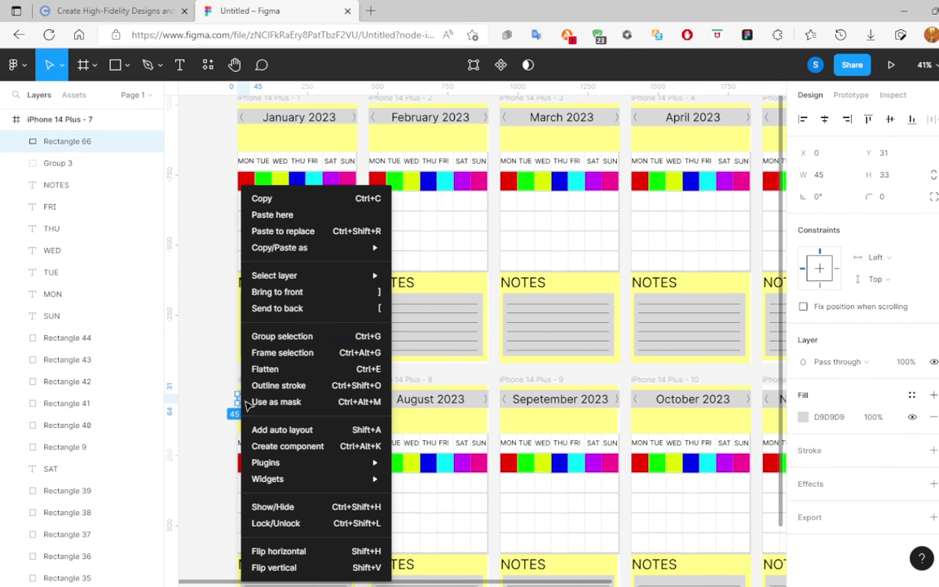
pyautogui.click(287, 308)
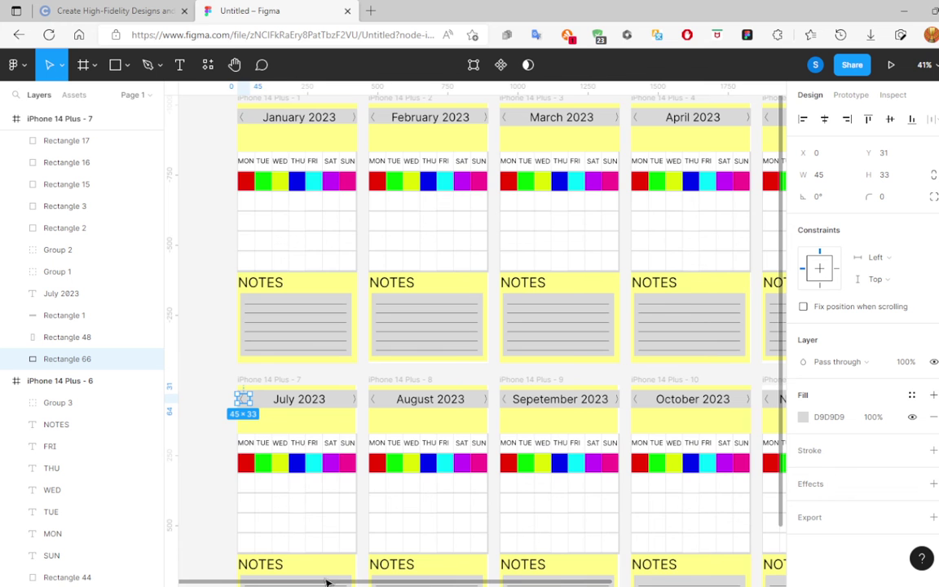
pyautogui.moveTo(327, 582); pyautogui.dragTo(341, 582)
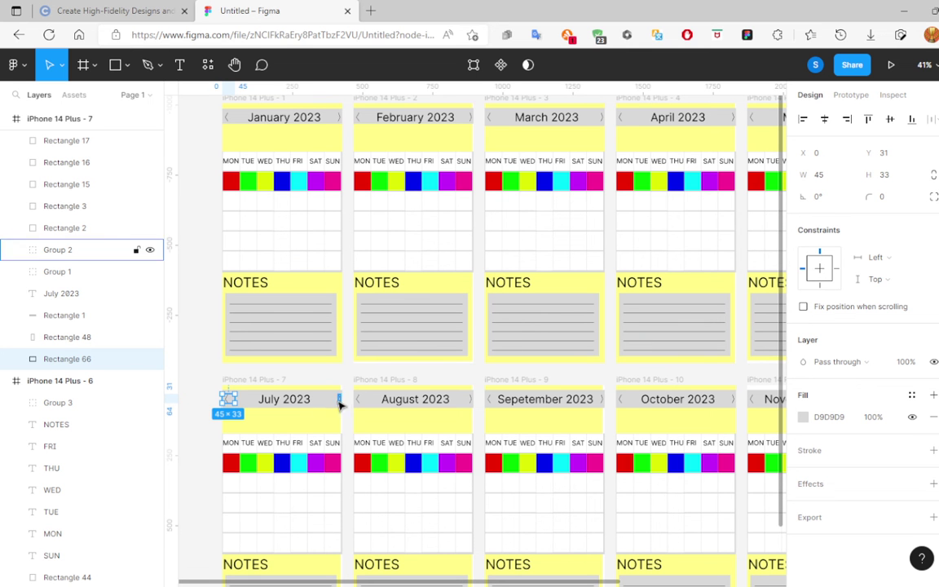
# Add hotspots over July's and August's right arrows, sending them and August's left hotspot to back.
pyautogui.press('r')
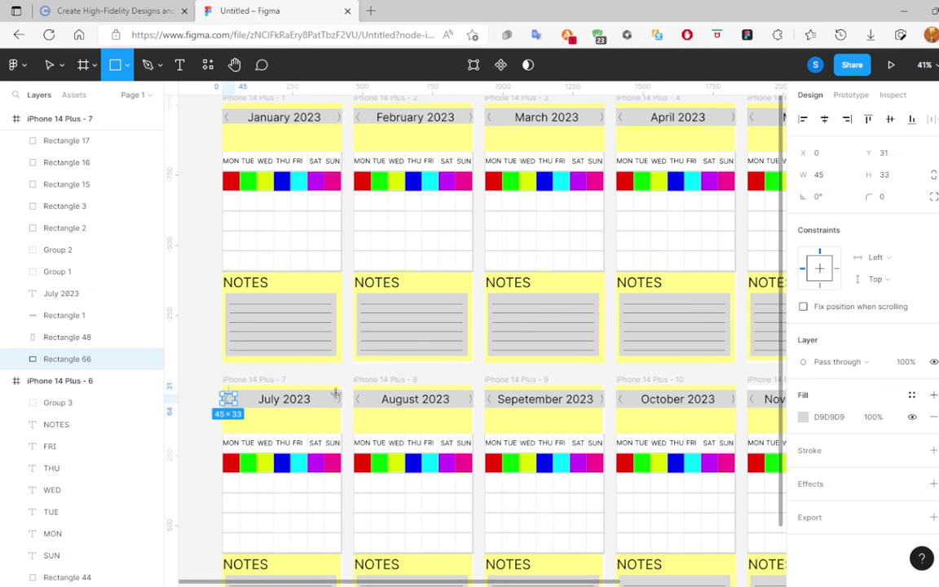
pyautogui.moveTo(335, 393)
pyautogui.mouseDown()
pyautogui.moveTo(341, 413)
pyautogui.moveTo(363, 408)
pyautogui.mouseUp()
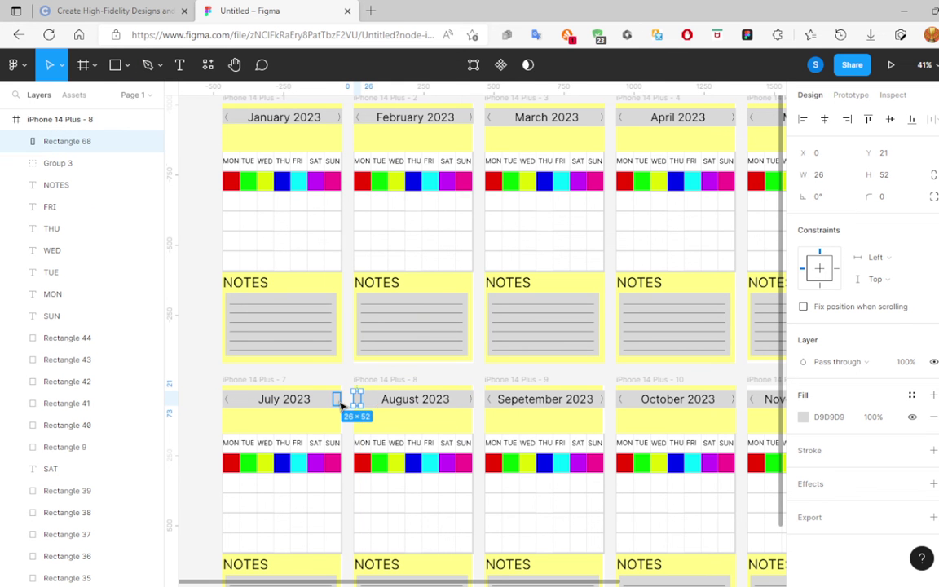
pyautogui.rightClick(339, 403)
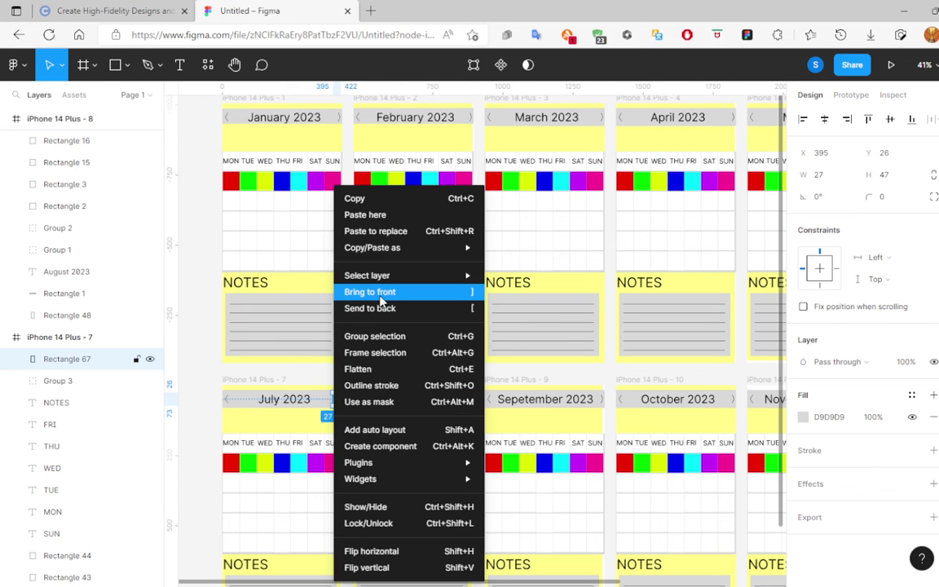
pyautogui.click(369, 310)
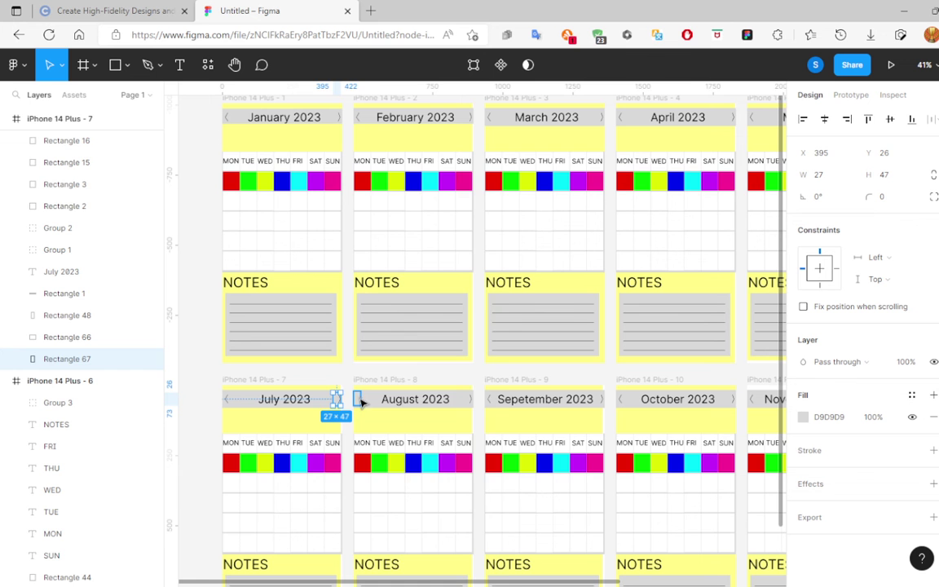
pyautogui.rightClick(359, 400)
pyautogui.click(383, 305)
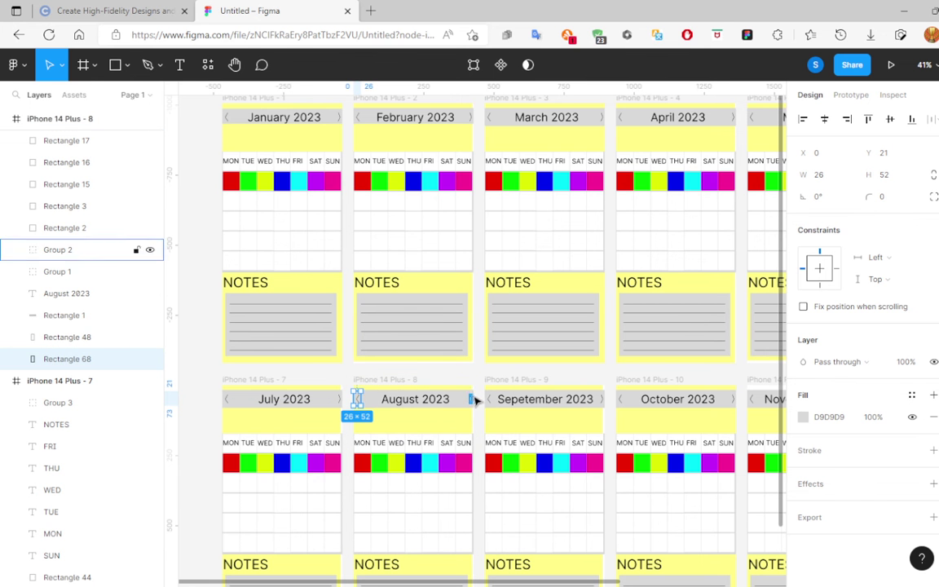
pyautogui.press('r')
pyautogui.moveTo(466, 392); pyautogui.dragTo(473, 416)
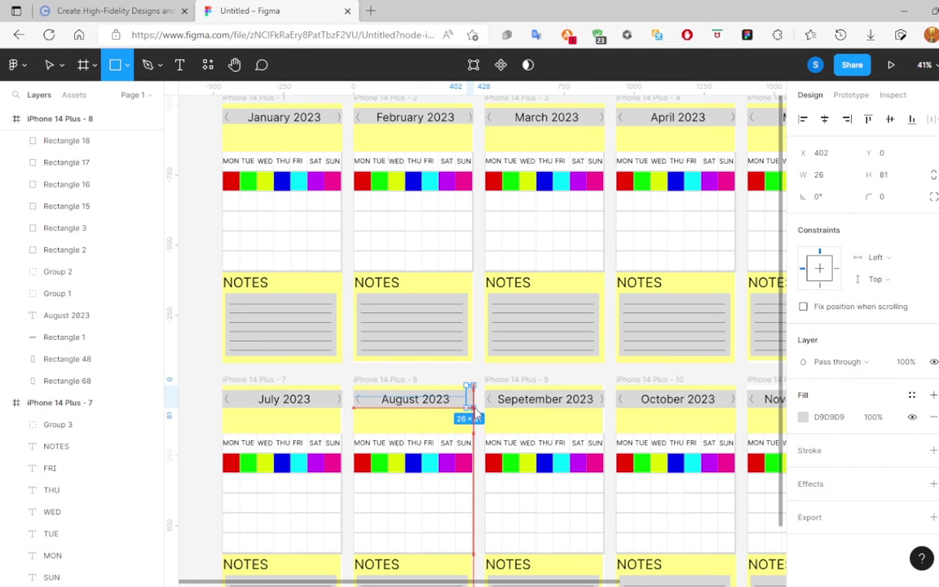
pyautogui.rightClick(468, 395)
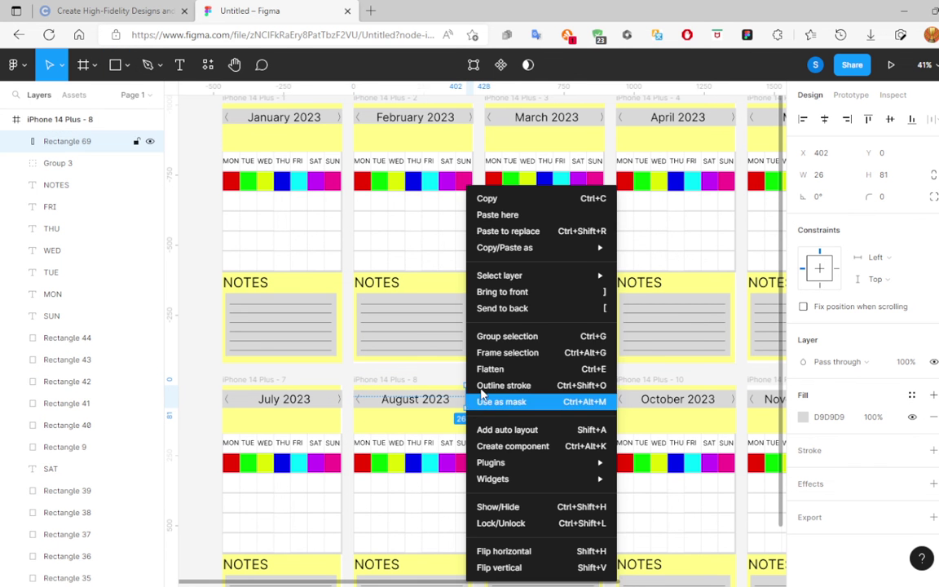
pyautogui.click(525, 309)
# Draw hotspots over both September arrows and send each behind the header.
pyautogui.press('r')
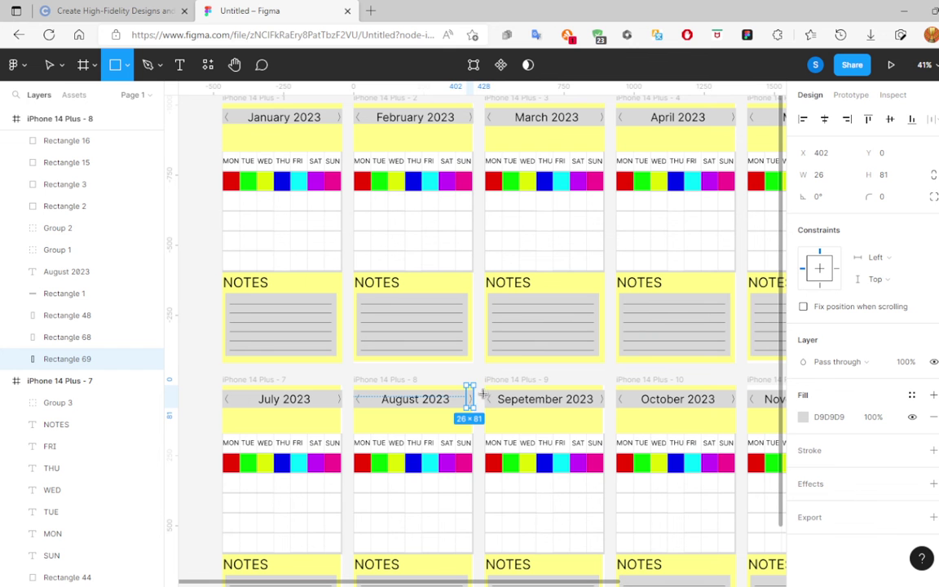
pyautogui.moveTo(486, 396); pyautogui.dragTo(494, 412)
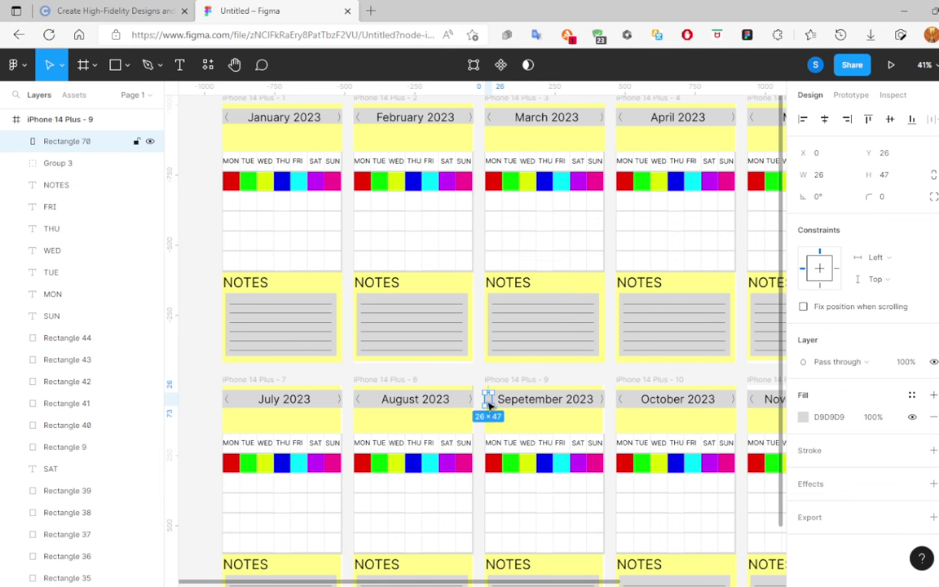
pyautogui.rightClick(484, 404)
pyautogui.click(522, 308)
pyautogui.press('r')
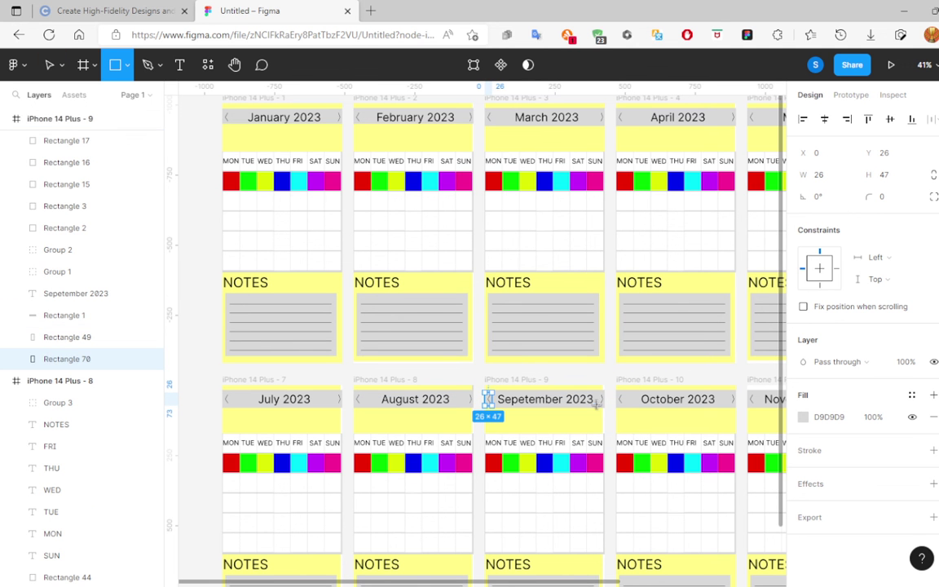
pyautogui.moveTo(595, 395); pyautogui.dragTo(605, 408)
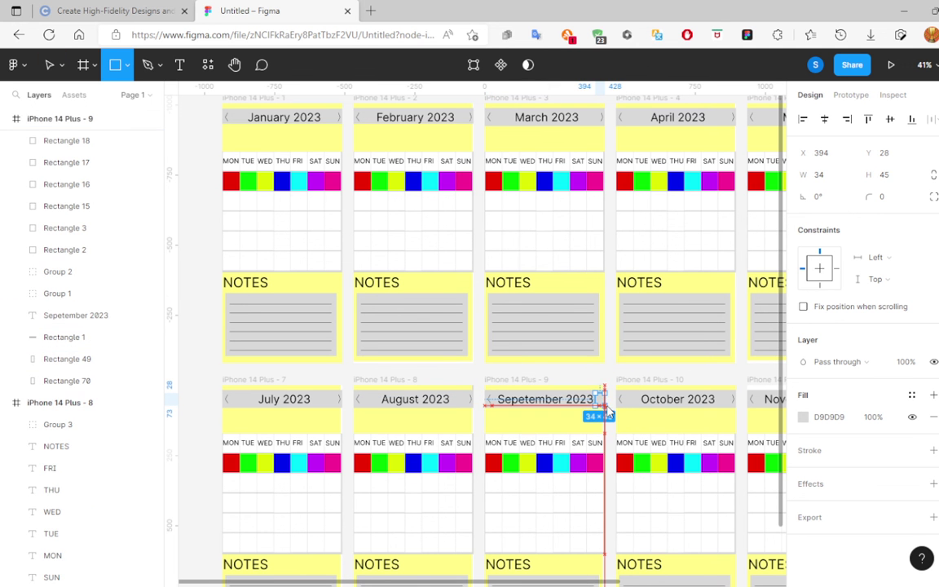
pyautogui.rightClick(603, 405)
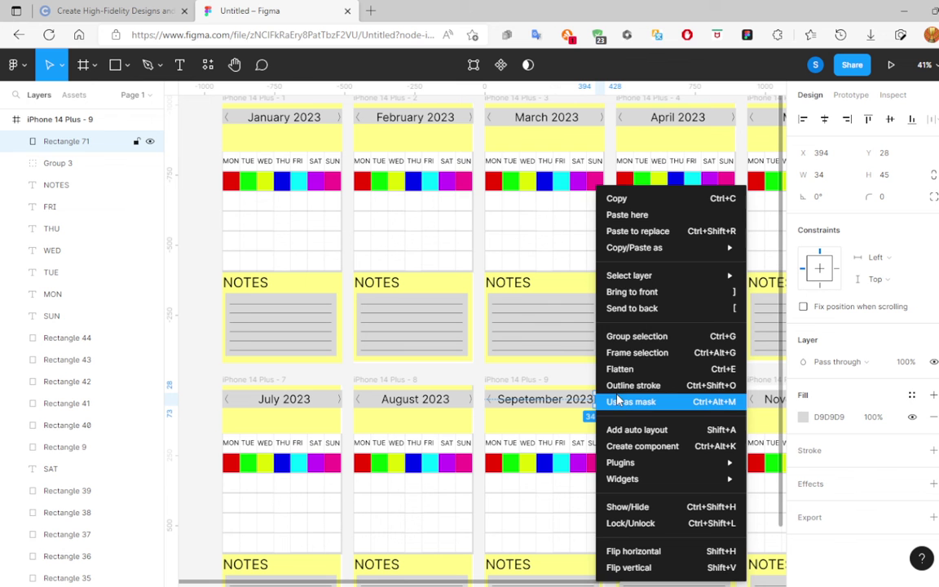
pyautogui.click(662, 309)
# Draw hotspots over both October arrows and send each behind the header.
pyautogui.press('r')
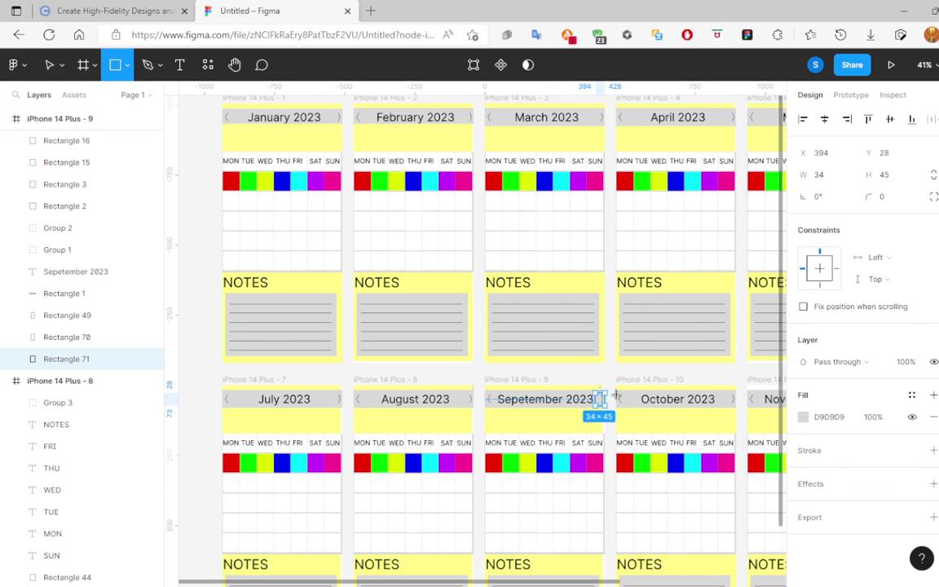
pyautogui.moveTo(617, 394); pyautogui.dragTo(628, 409)
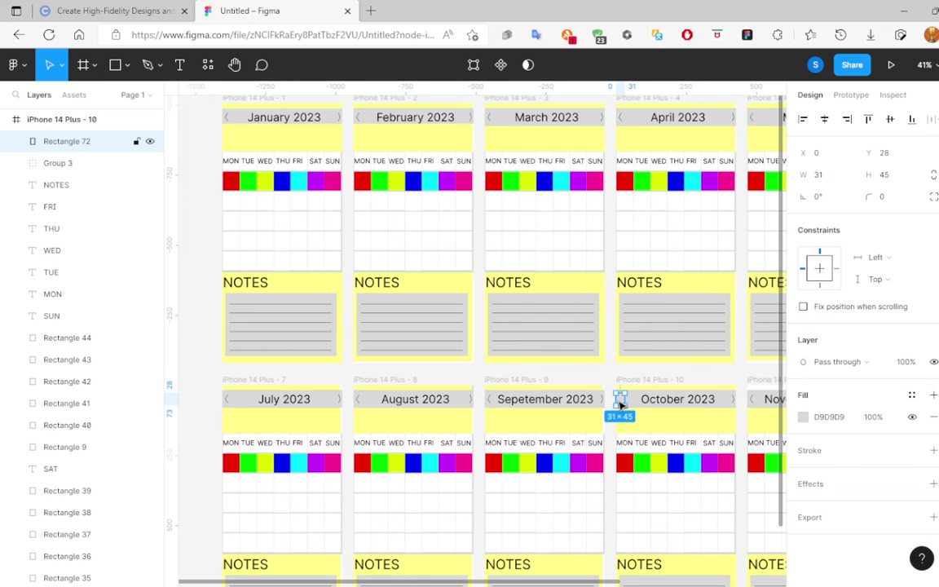
pyautogui.rightClick(620, 402)
pyautogui.click(663, 308)
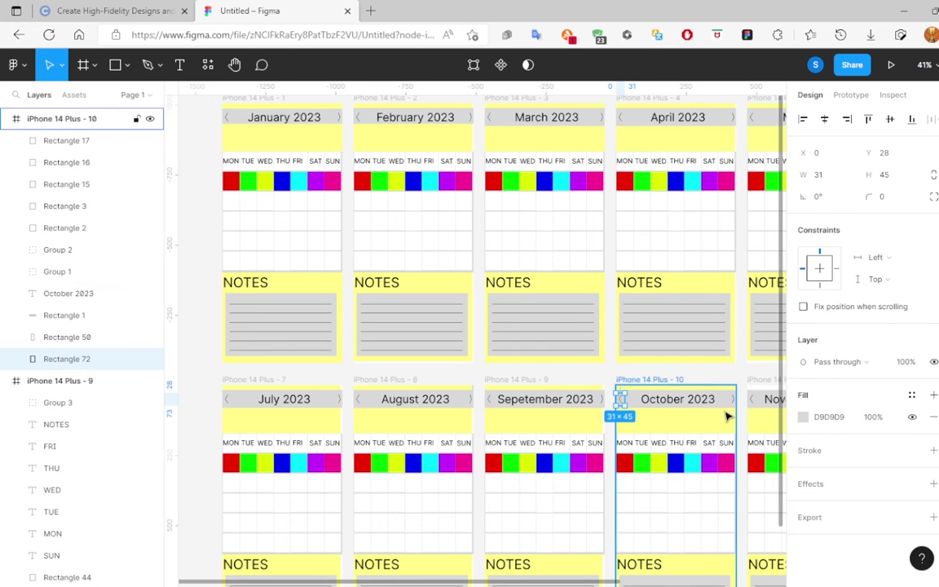
pyautogui.press('r')
pyautogui.moveTo(721, 390); pyautogui.dragTo(731, 406)
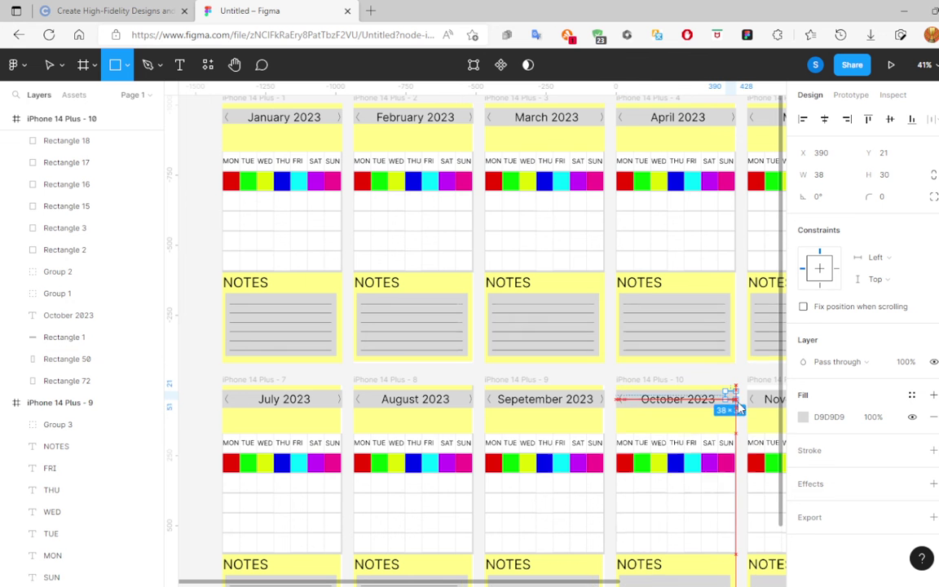
pyautogui.rightClick(732, 406)
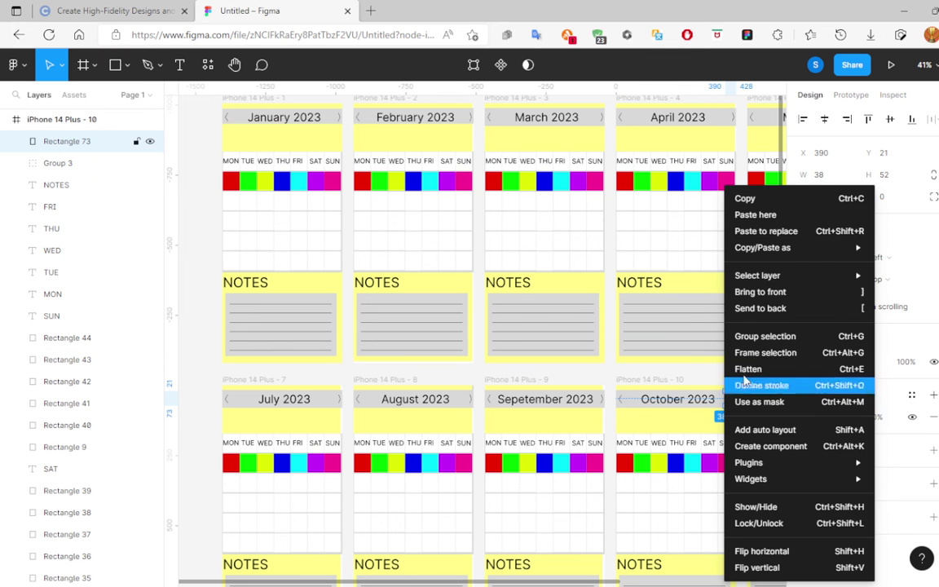
pyautogui.click(718, 310)
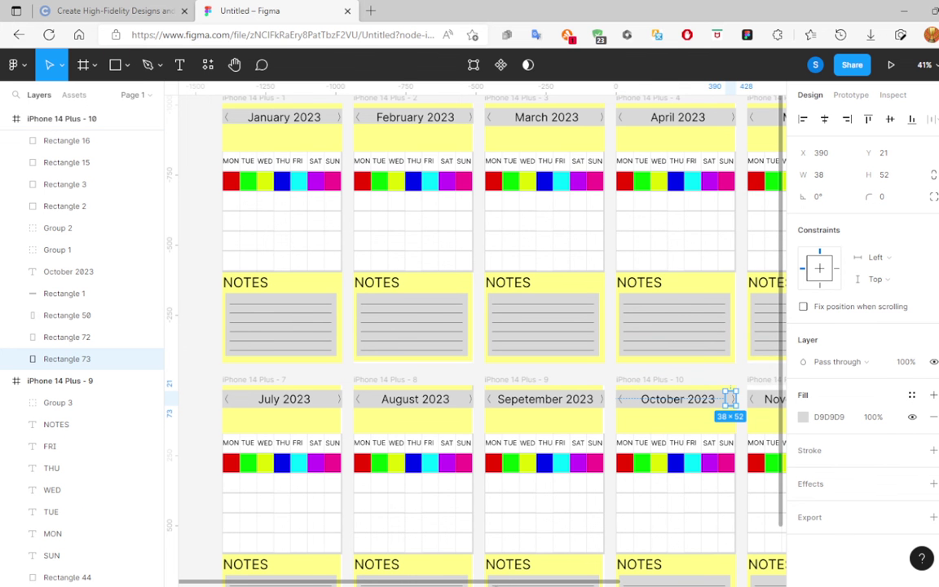
# Draw hotspots over both November arrows and send each behind the header.
pyautogui.moveTo(503, 584); pyautogui.dragTo(628, 582)
pyautogui.press('r')
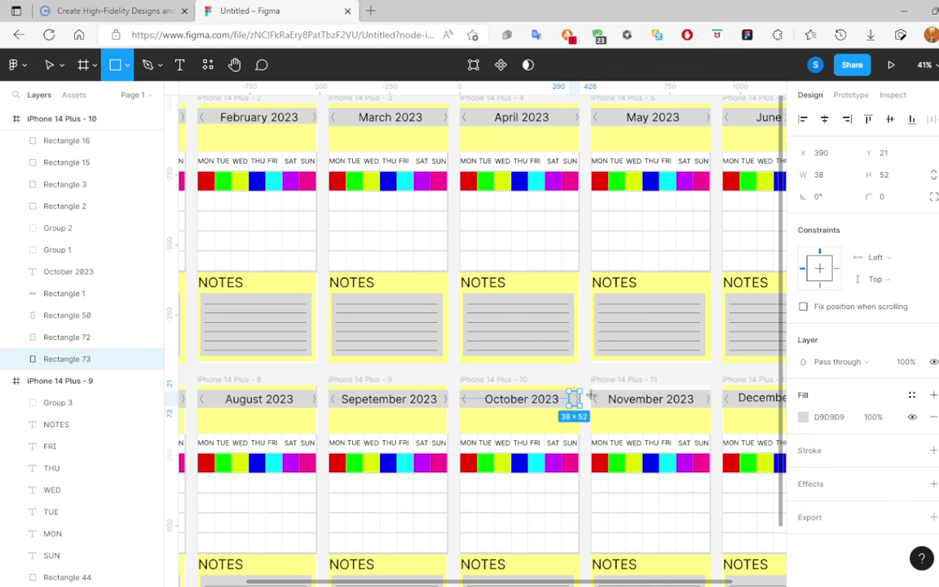
pyautogui.moveTo(591, 397); pyautogui.dragTo(602, 407)
pyautogui.rightClick(599, 404)
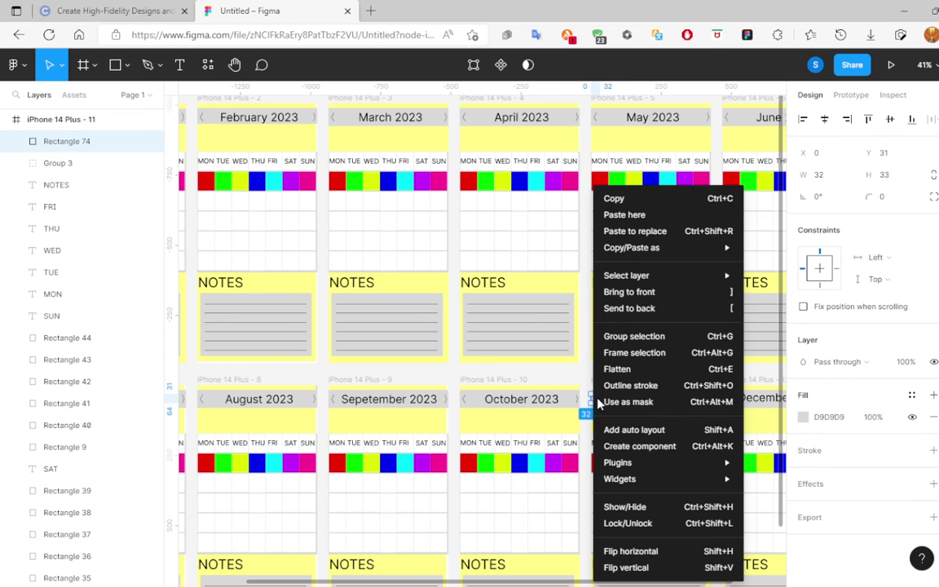
pyautogui.click(722, 308)
pyautogui.press('r')
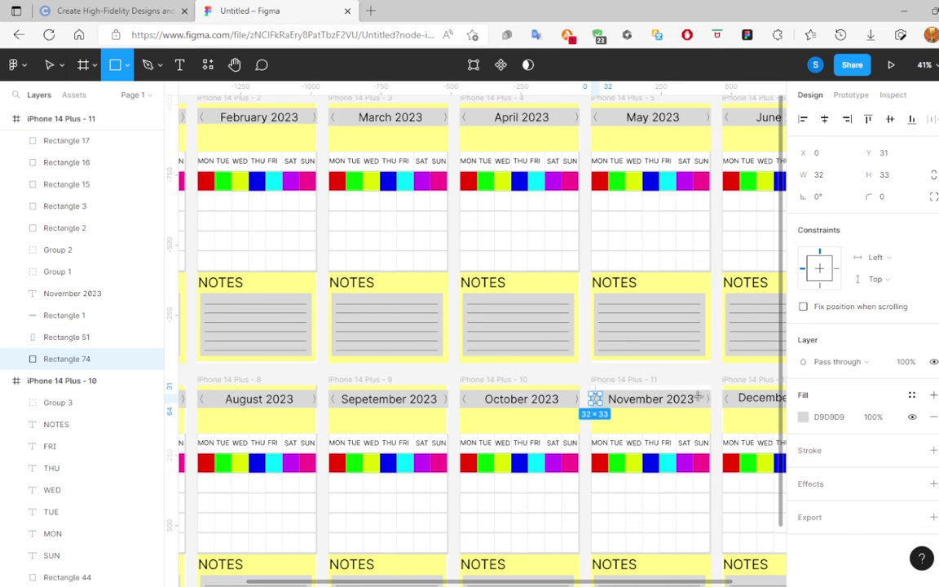
pyautogui.moveTo(702, 394); pyautogui.dragTo(711, 404)
pyautogui.rightClick(705, 399)
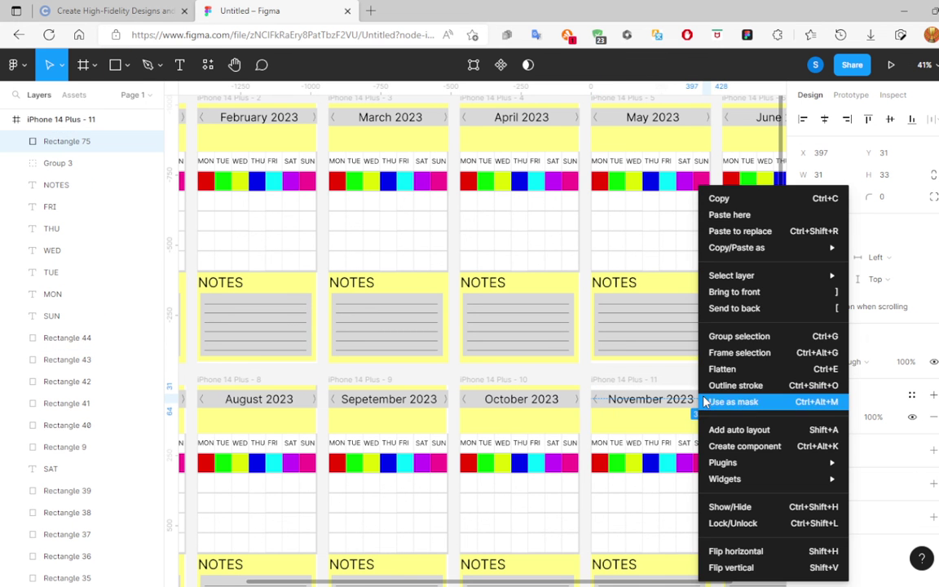
pyautogui.click(828, 309)
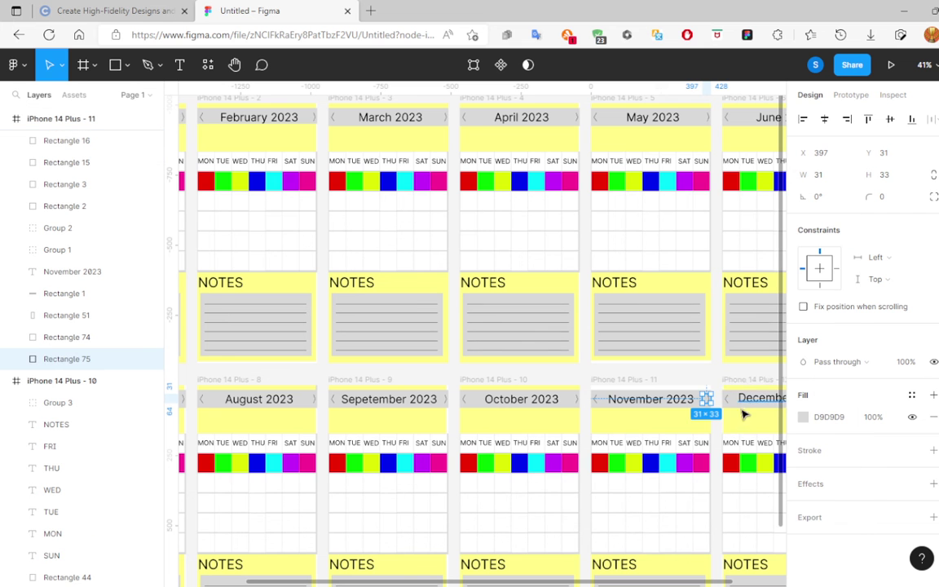
# Draw hotspots over both December arrows, send them to back, and show the prototype settings.
pyautogui.press('r')
pyautogui.moveTo(722, 395); pyautogui.dragTo(732, 410)
pyautogui.rightClick(725, 404)
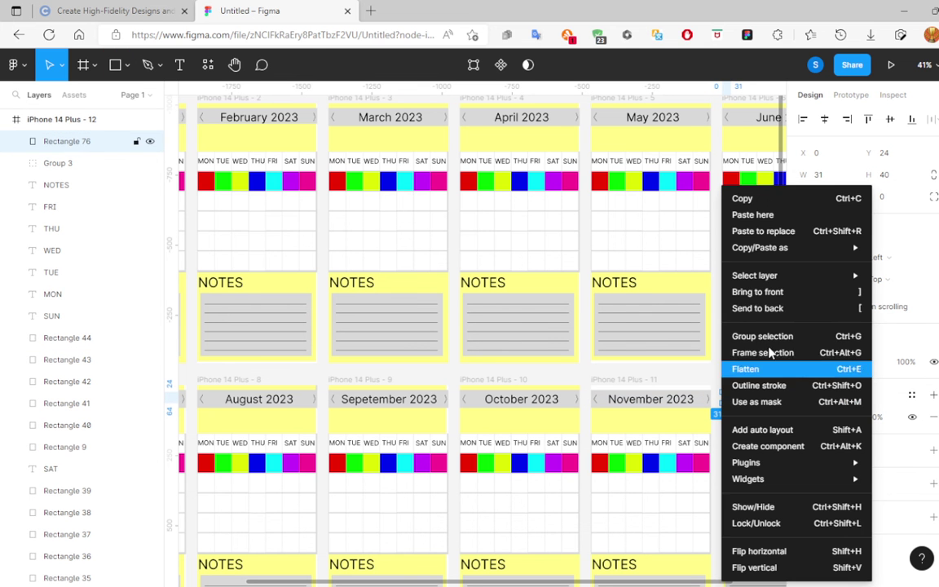
pyautogui.click(774, 314)
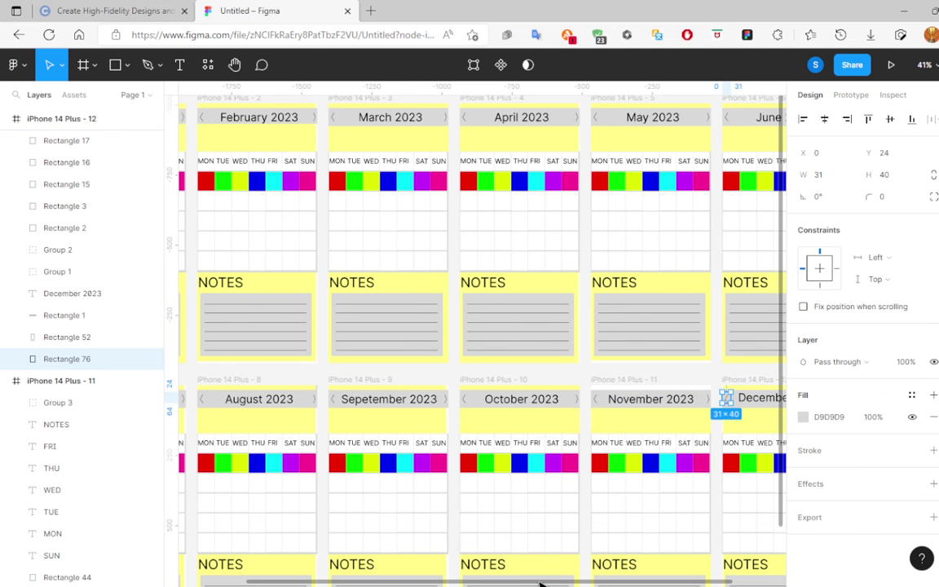
pyautogui.hscroll(2, 541, 581)
pyautogui.hscroll(2, 473, 335)
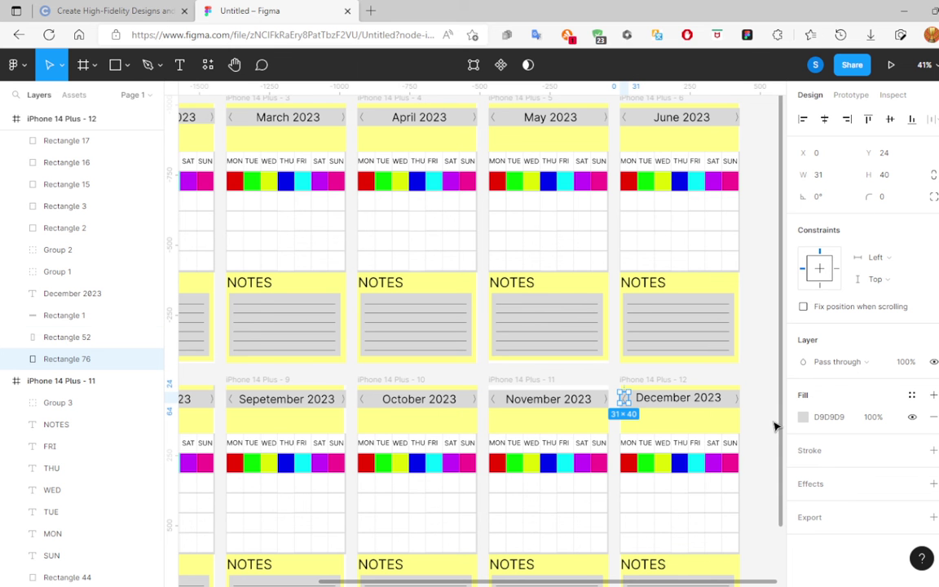
pyautogui.press('r')
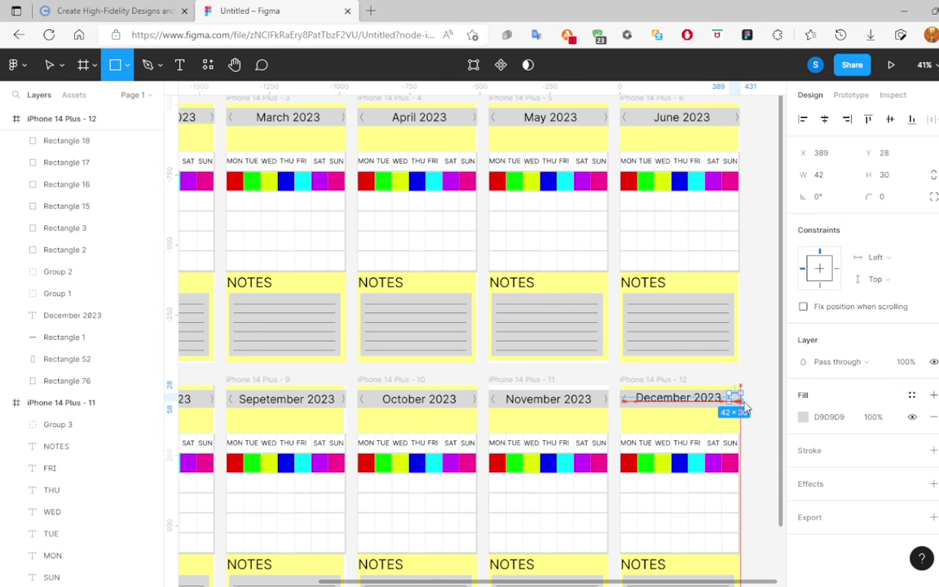
pyautogui.moveTo(741, 399); pyautogui.dragTo(729, 406)
pyautogui.rightClick(733, 399)
pyautogui.moveTo(766, 276)
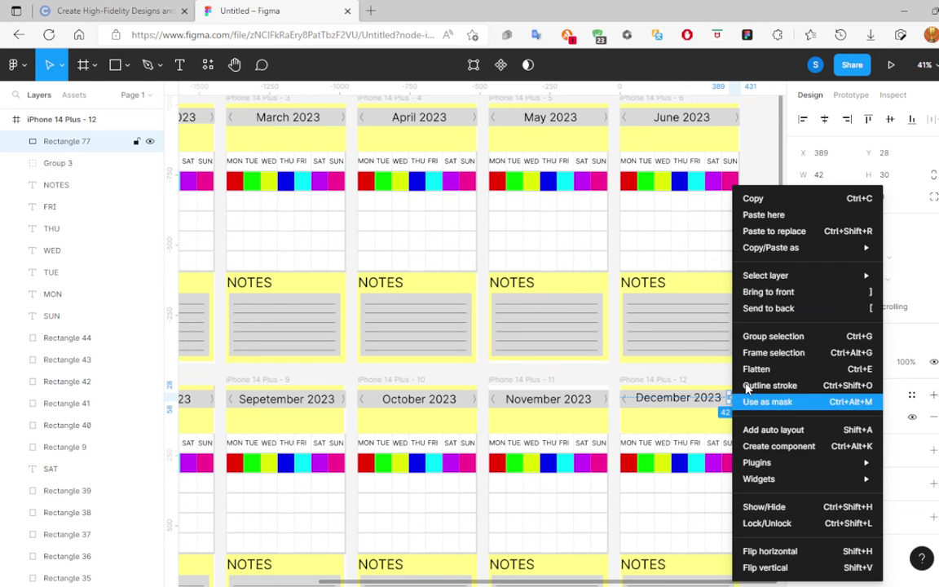
pyautogui.click(787, 309)
pyautogui.click(838, 97)
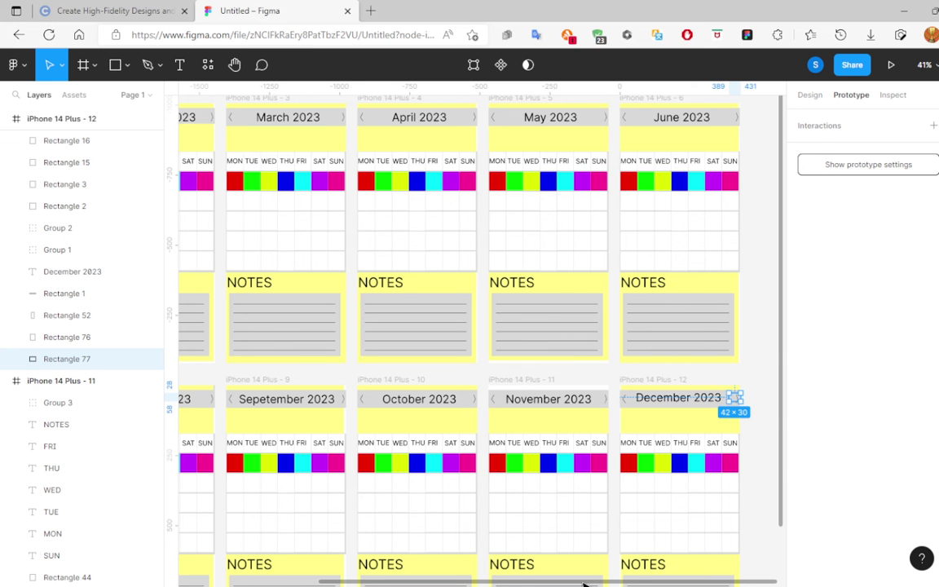
pyautogui.moveTo(584, 584); pyautogui.dragTo(445, 584)
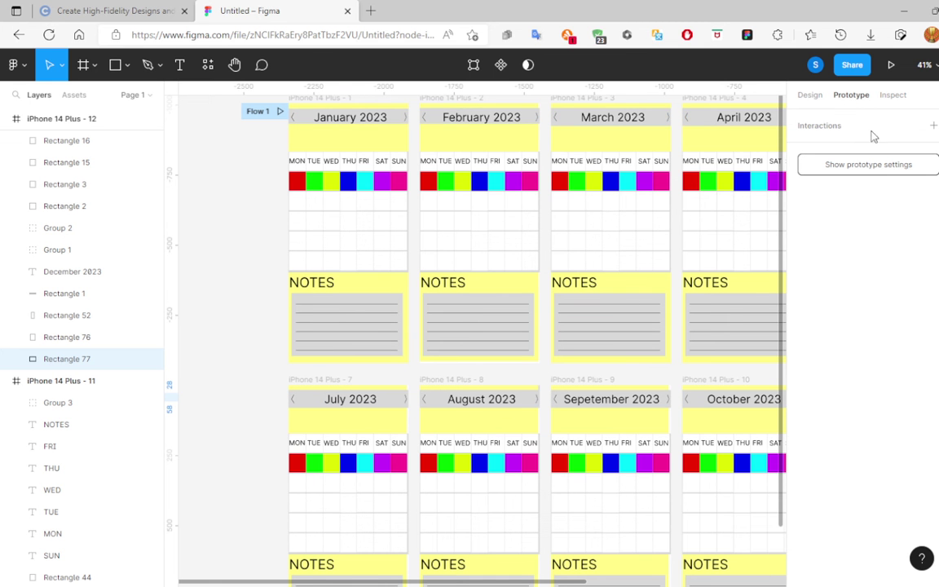
pyautogui.scroll(-1, 583, 542)
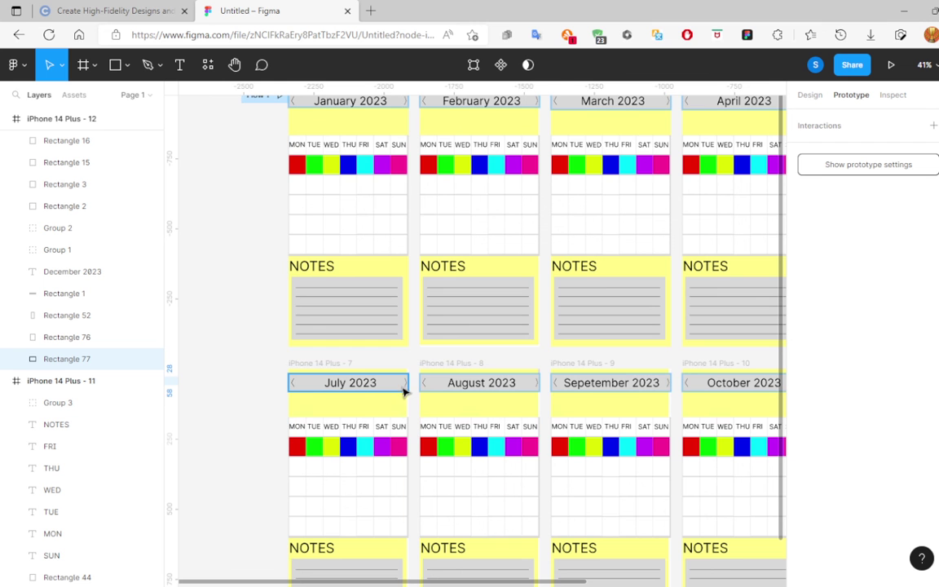
pyautogui.click(403, 392)
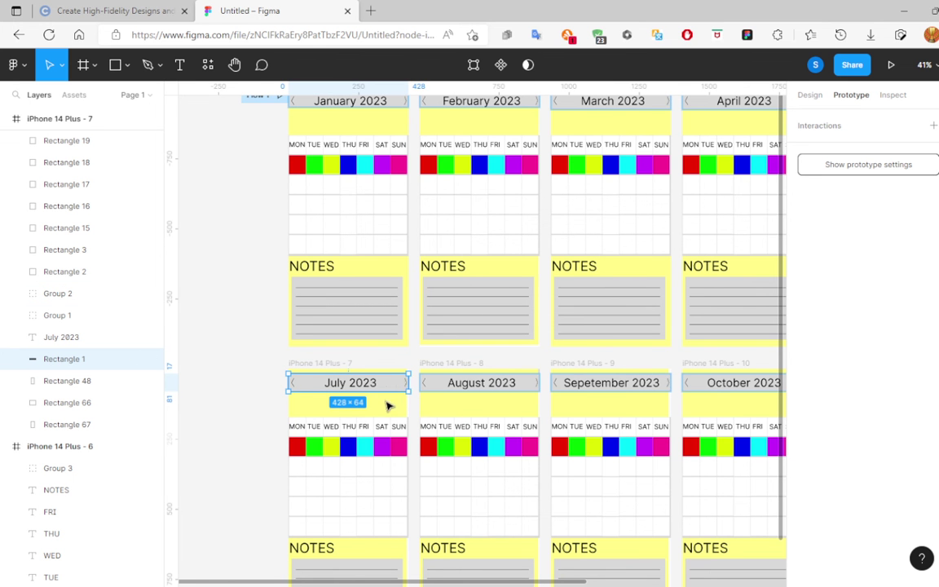
pyautogui.click(389, 406)
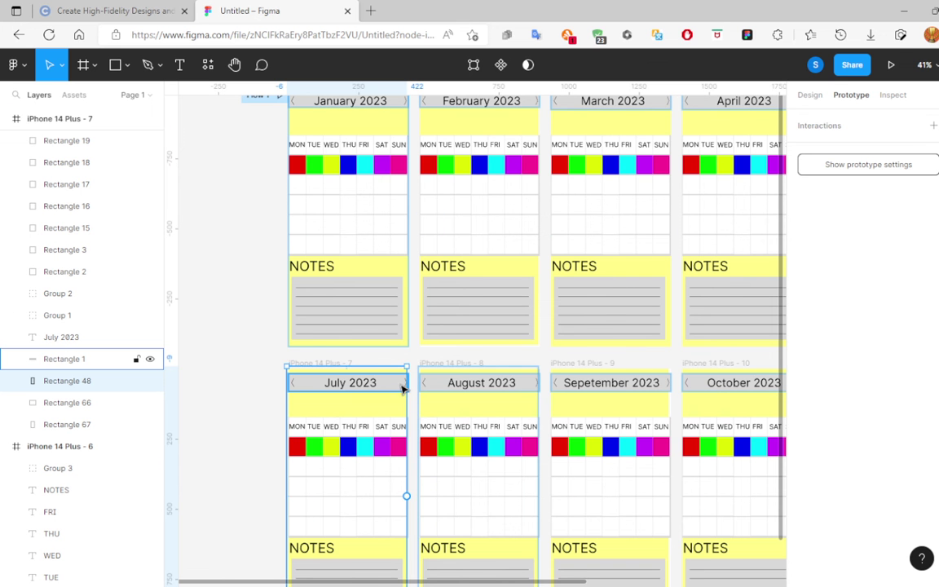
pyautogui.rightClick(406, 387)
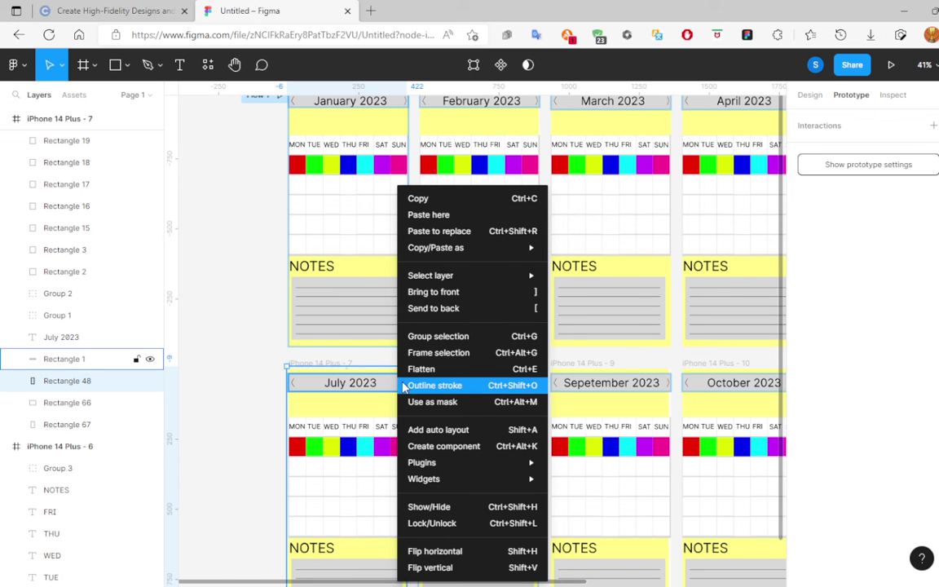
pyautogui.click(455, 293)
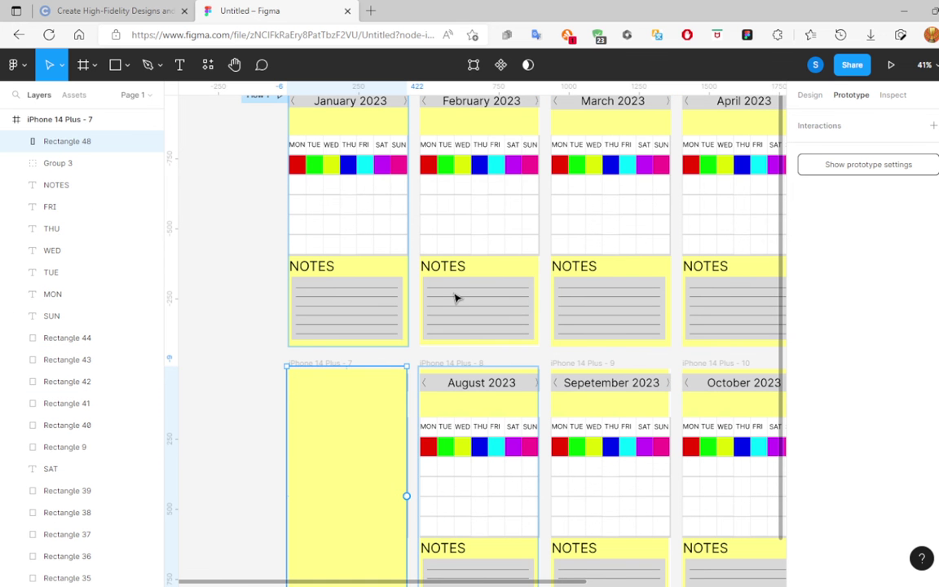
pyautogui.hotkey('ctrl', 'z')
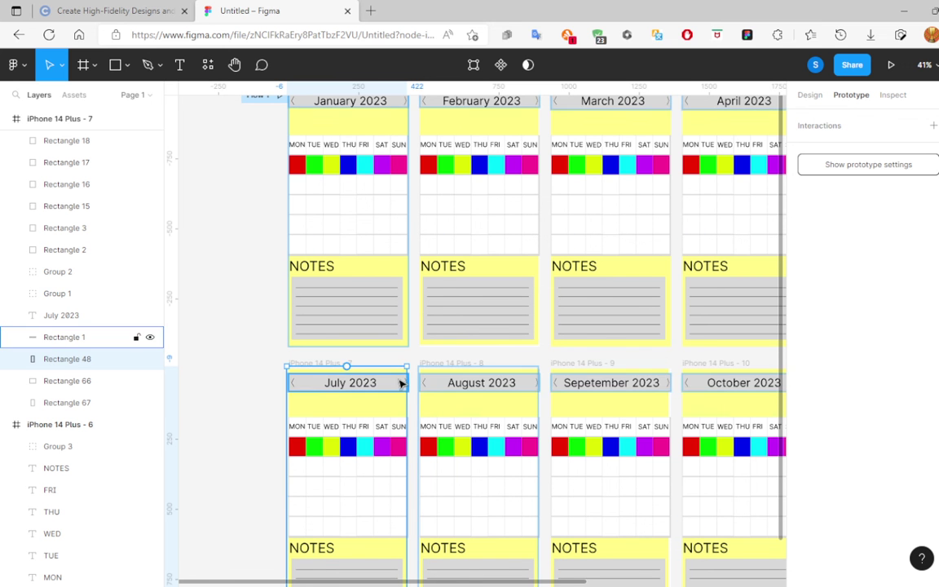
pyautogui.moveTo(82, 359)
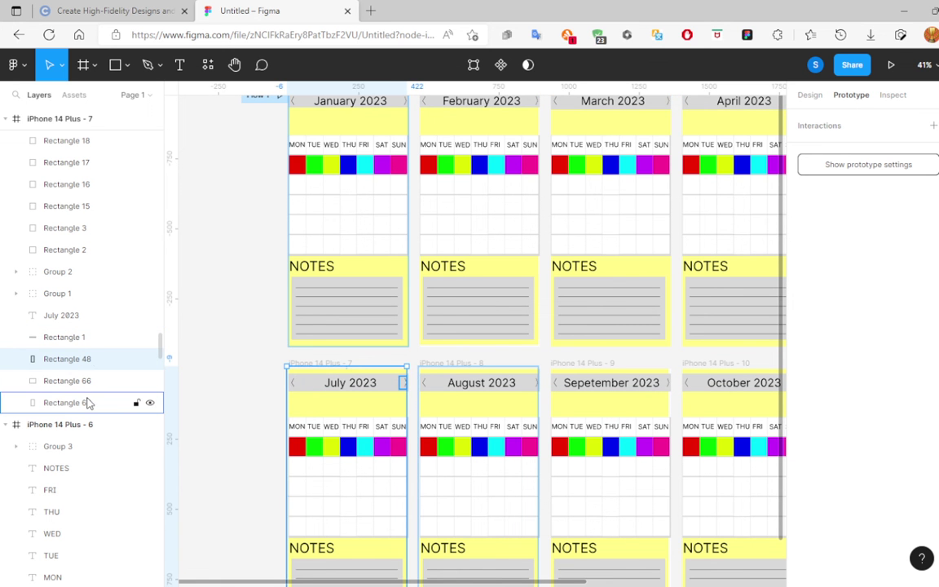
# Link July's next arrow to August, August's arrows to July and September, and September's to August and October.
pyautogui.click(88, 403)
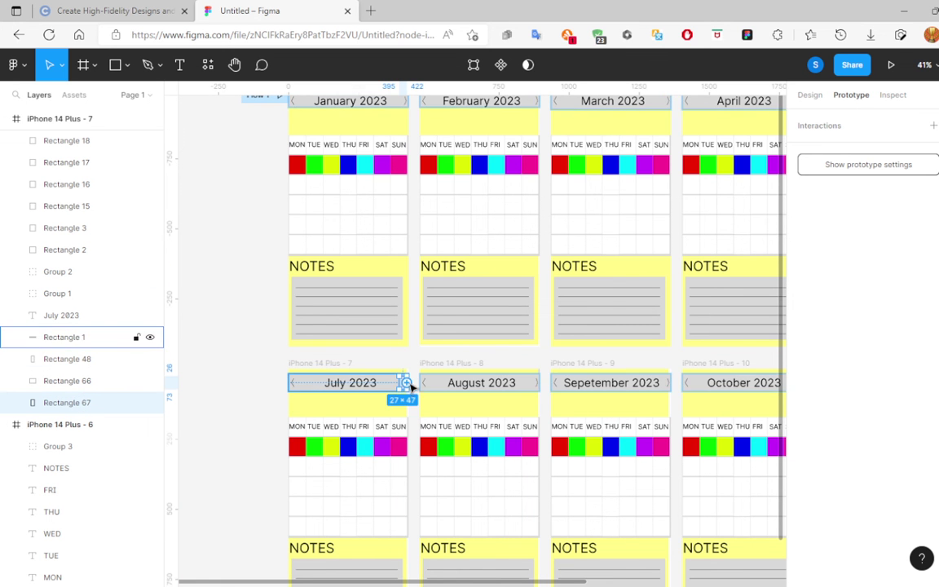
pyautogui.moveTo(405, 382); pyautogui.dragTo(438, 445)
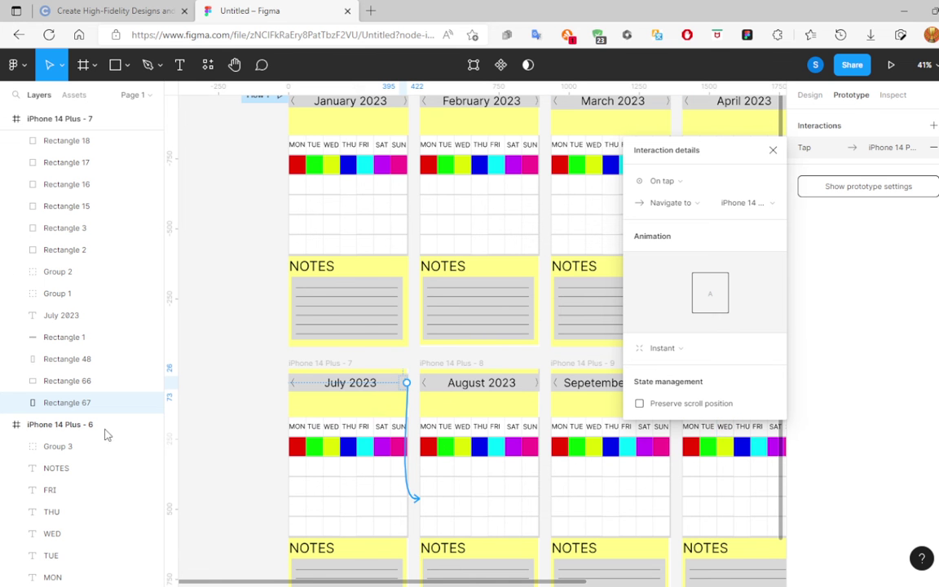
pyautogui.scroll(-3, 101, 448)
pyautogui.scroll(-3, 92, 493)
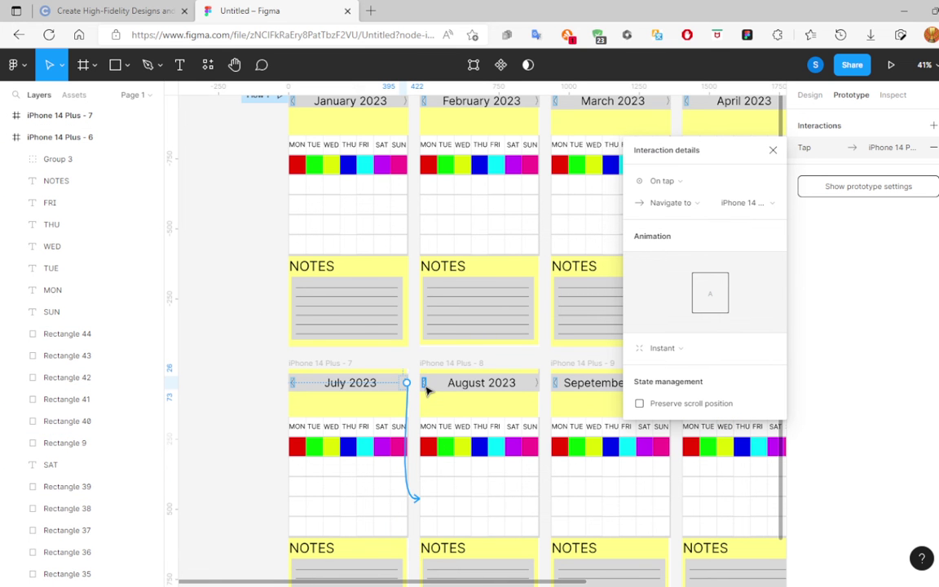
pyautogui.click(424, 389)
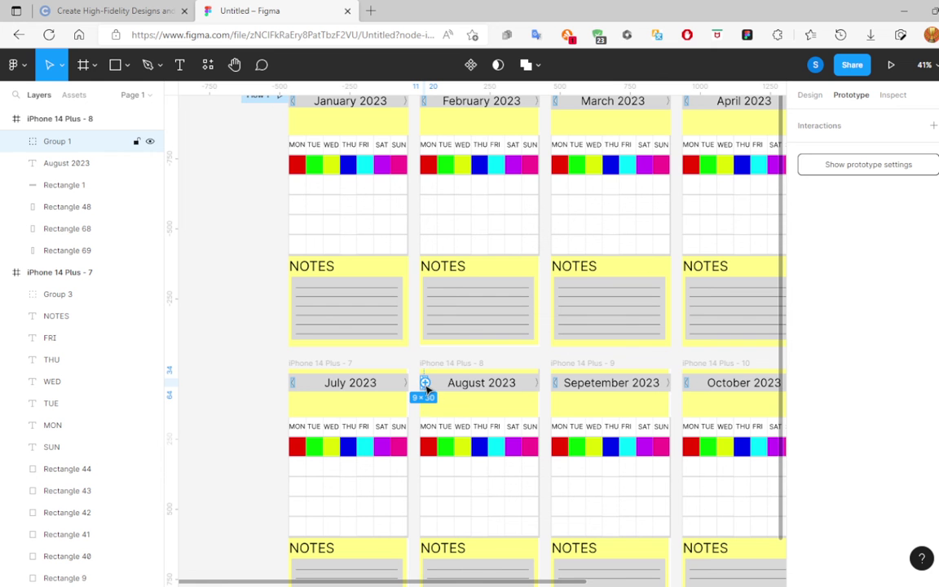
pyautogui.moveTo(425, 383); pyautogui.dragTo(412, 451)
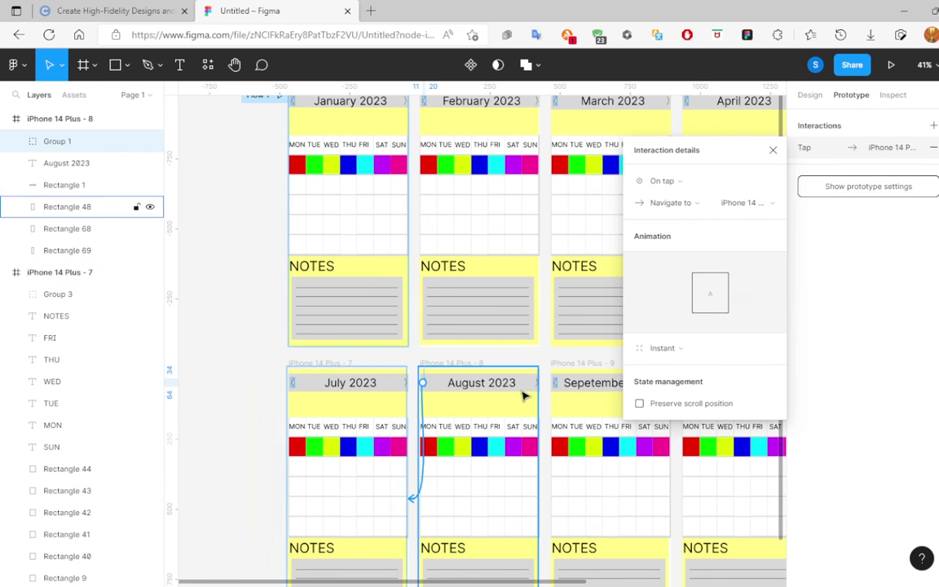
pyautogui.click(537, 382)
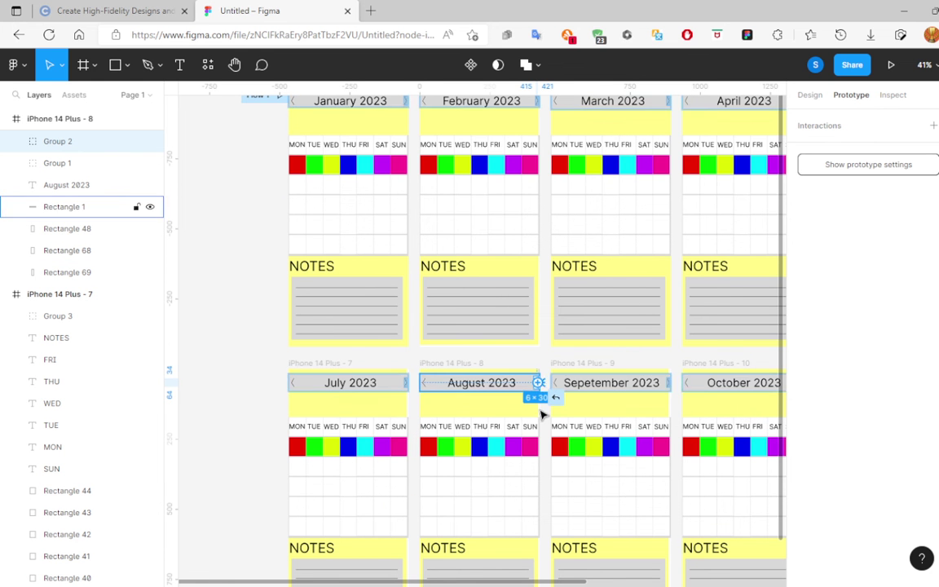
pyautogui.moveTo(538, 383); pyautogui.dragTo(563, 464)
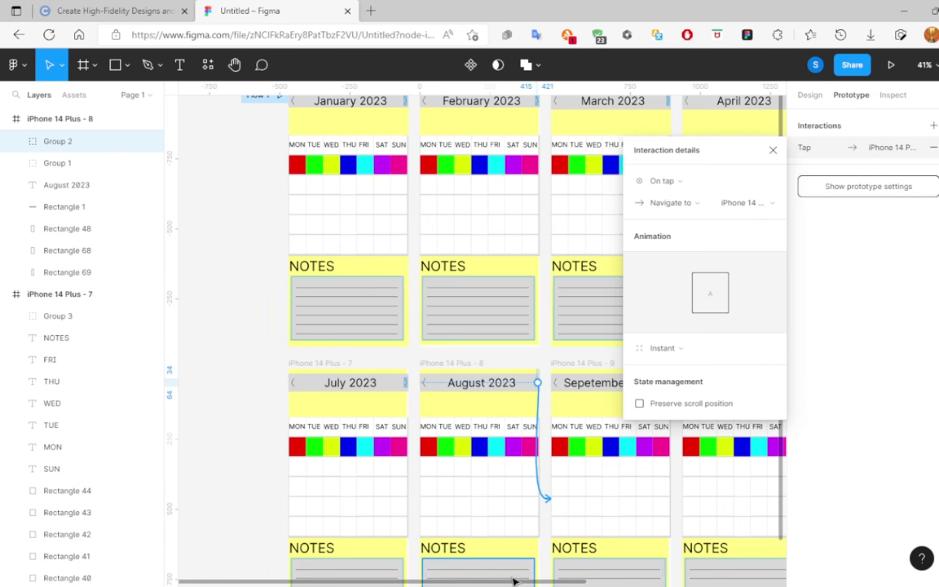
pyautogui.moveTo(512, 580); pyautogui.dragTo(573, 580)
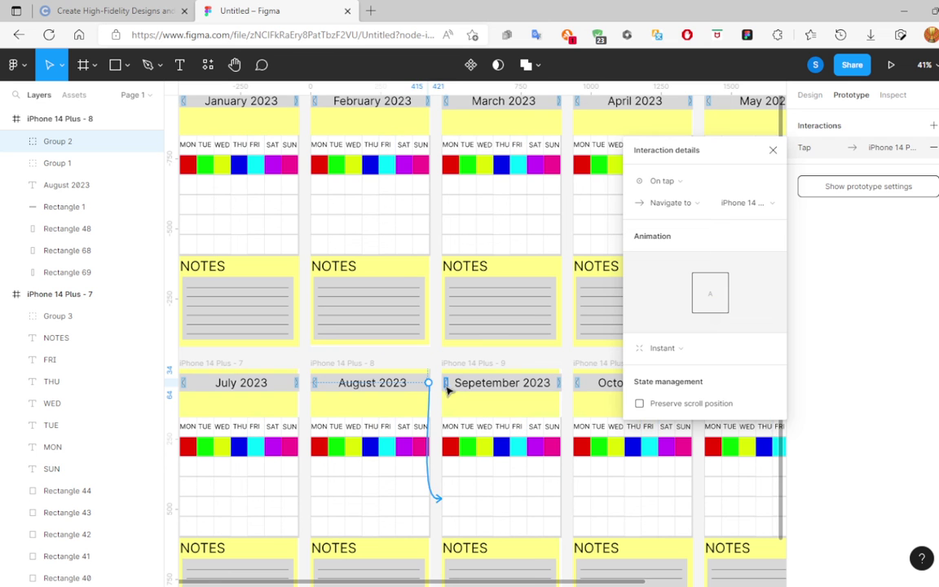
pyautogui.moveTo(446, 383); pyautogui.dragTo(433, 497)
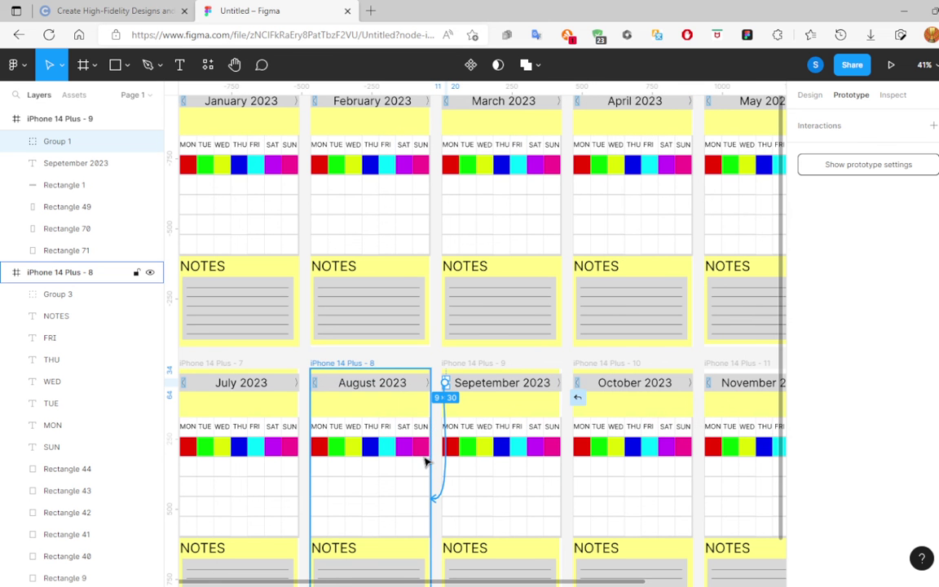
pyautogui.click(560, 383)
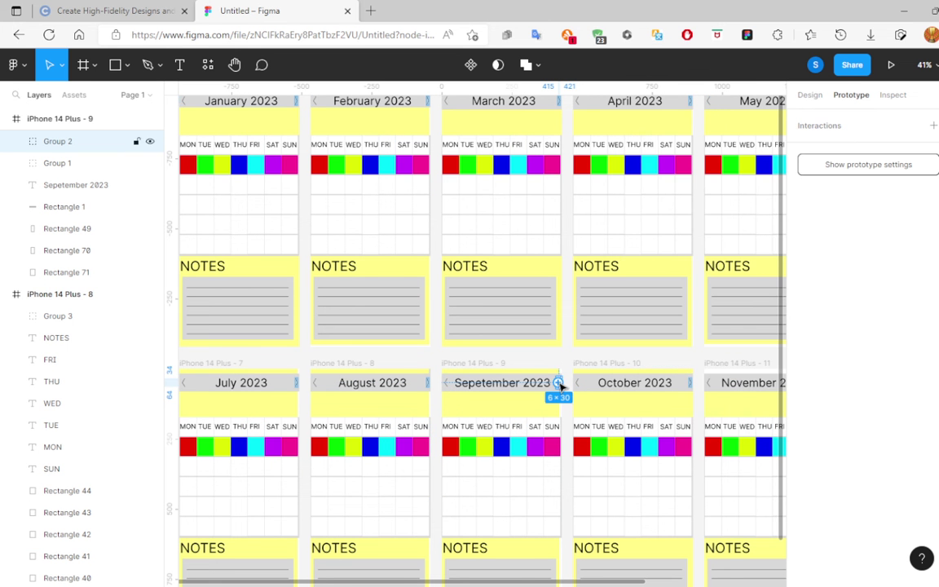
pyautogui.moveTo(568, 439); pyautogui.dragTo(590, 465)
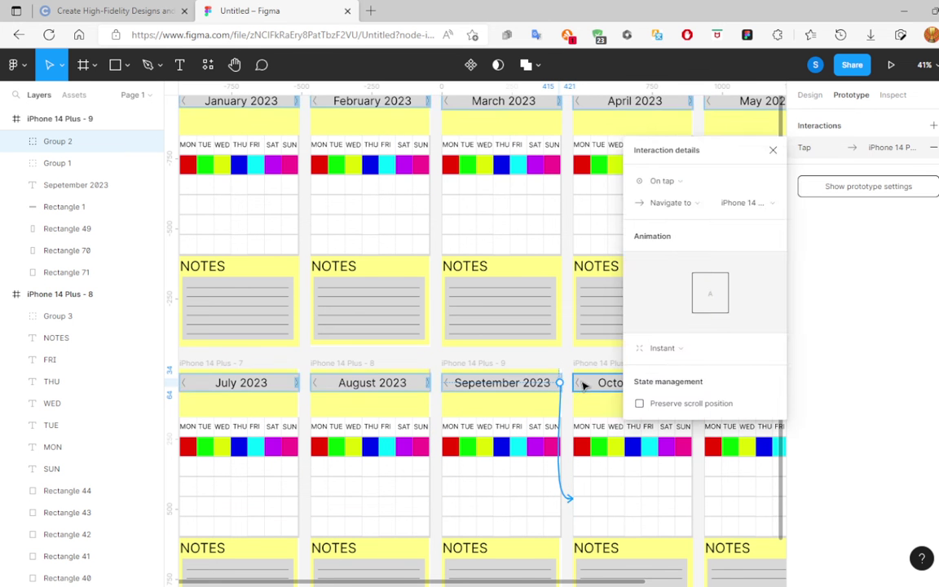
# Link October's arrows to September and November, November's to October and December, and December's left to November.
pyautogui.click(576, 384)
pyautogui.moveTo(576, 382); pyautogui.dragTo(581, 482)
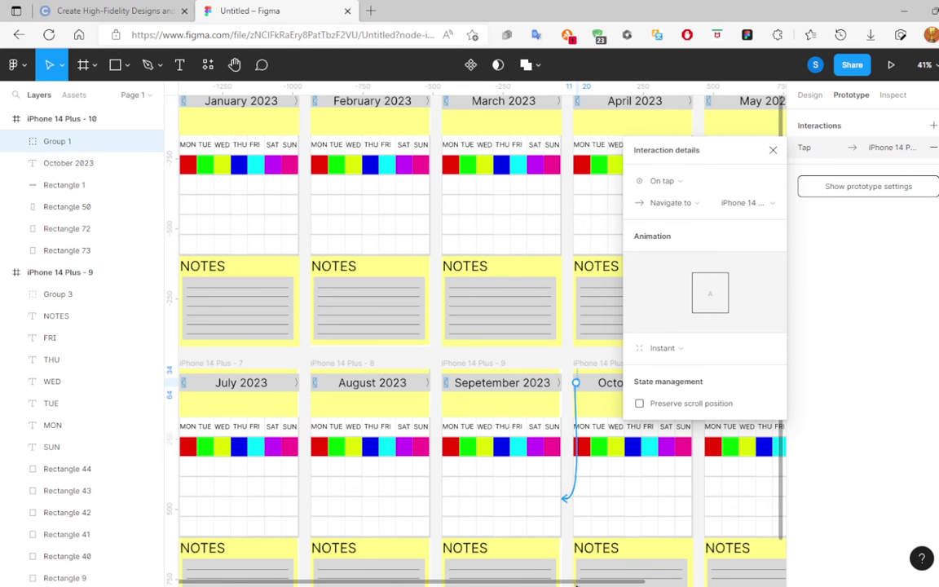
pyautogui.moveTo(580, 585); pyautogui.dragTo(717, 584)
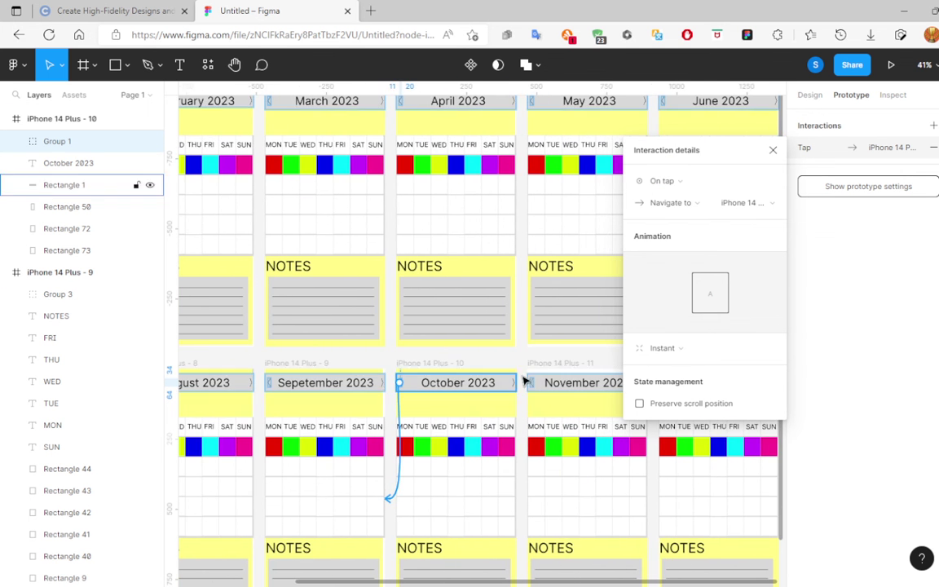
pyautogui.click(514, 383)
pyautogui.moveTo(514, 383); pyautogui.dragTo(538, 440)
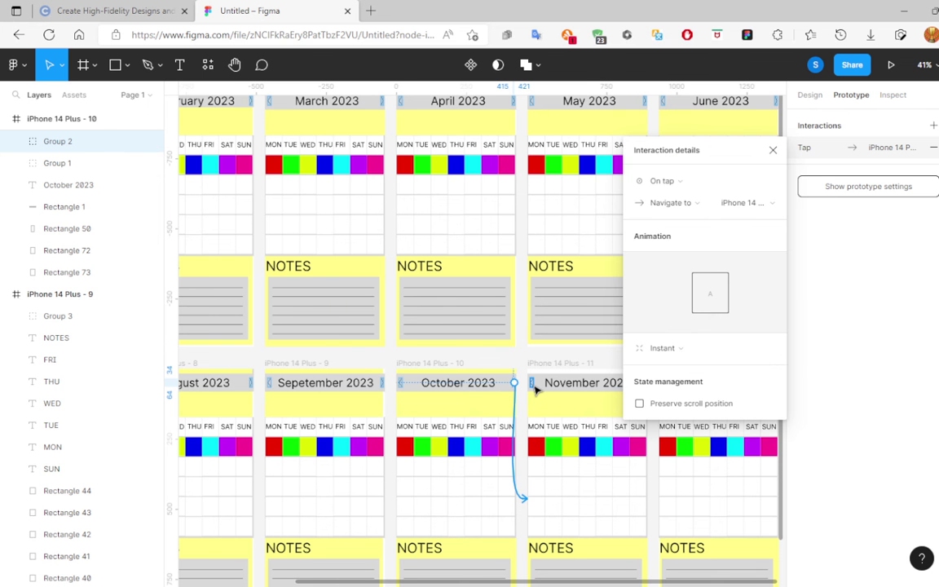
pyautogui.click(532, 383)
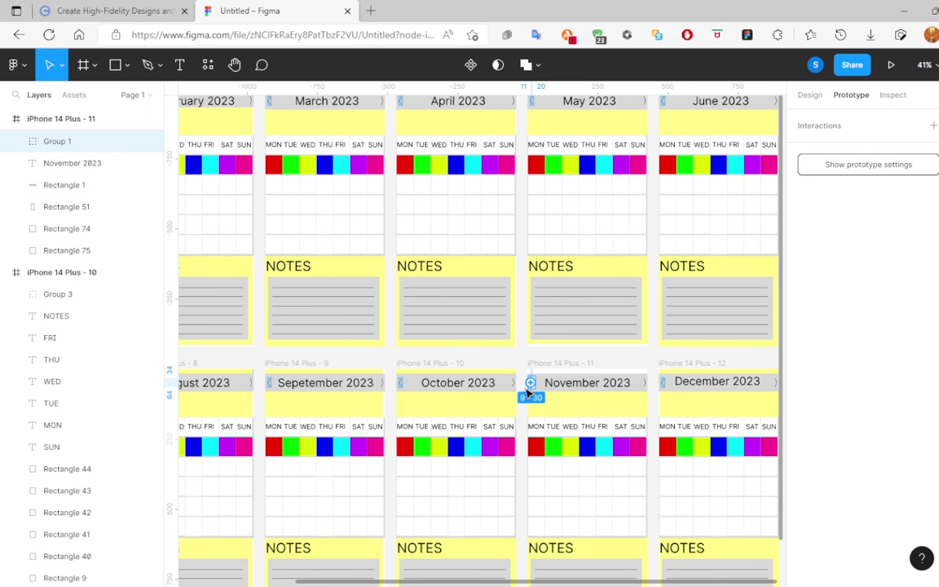
pyautogui.moveTo(531, 390); pyautogui.dragTo(518, 467)
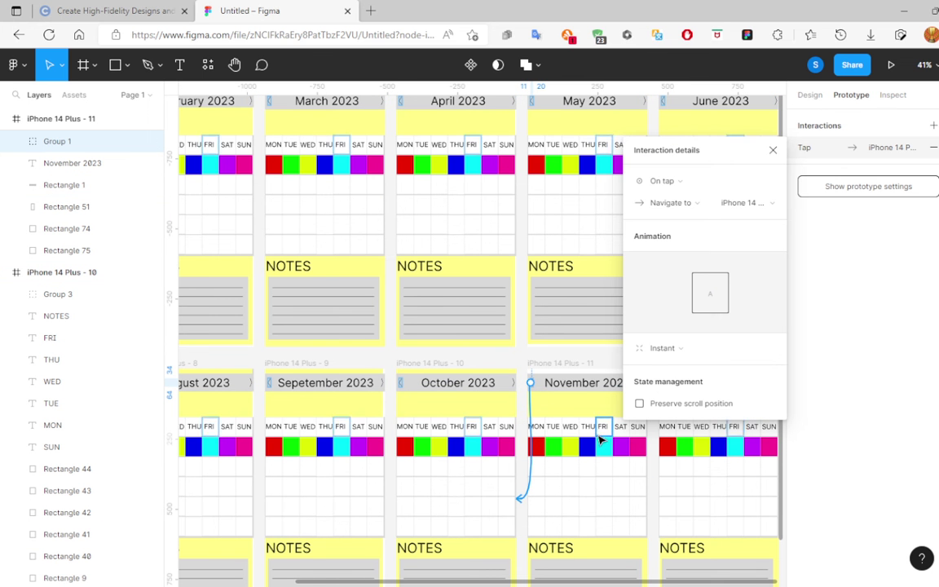
pyautogui.moveTo(494, 584); pyautogui.dragTo(562, 583)
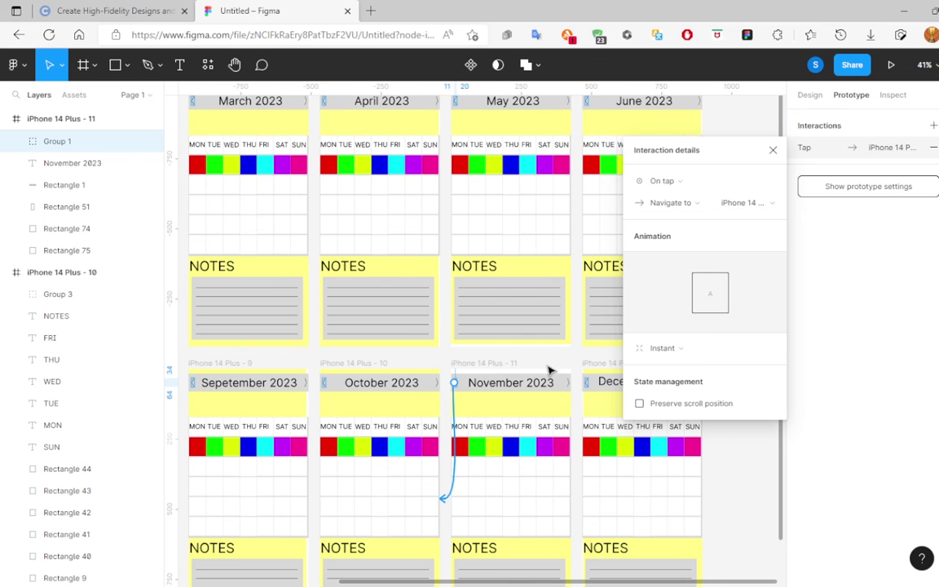
pyautogui.click(571, 390)
pyautogui.moveTo(571, 390); pyautogui.dragTo(591, 426)
pyautogui.click(586, 390)
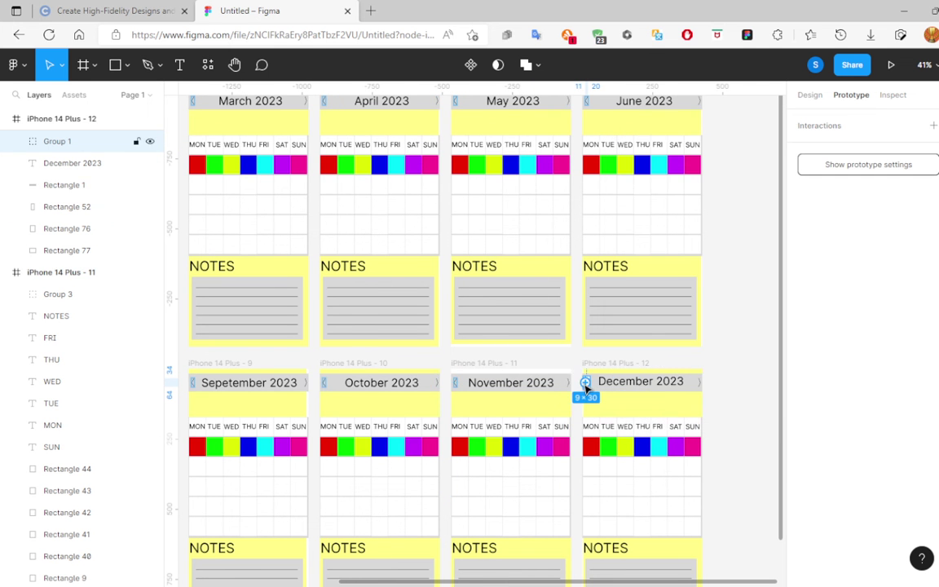
pyautogui.moveTo(585, 383); pyautogui.dragTo(566, 493)
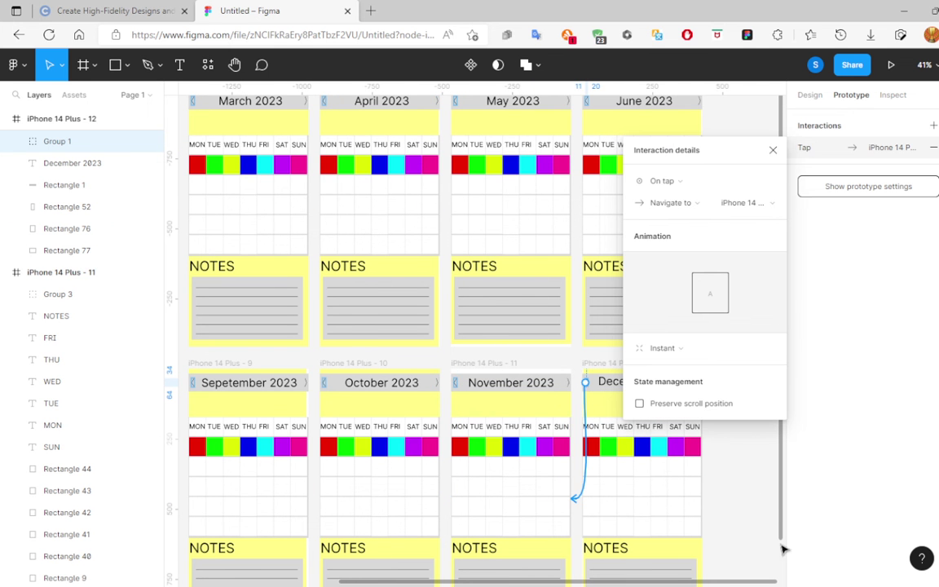
# Deselect, return to the Design properties, and start presenting the prototype in a new tab.
pyautogui.press('Escape')
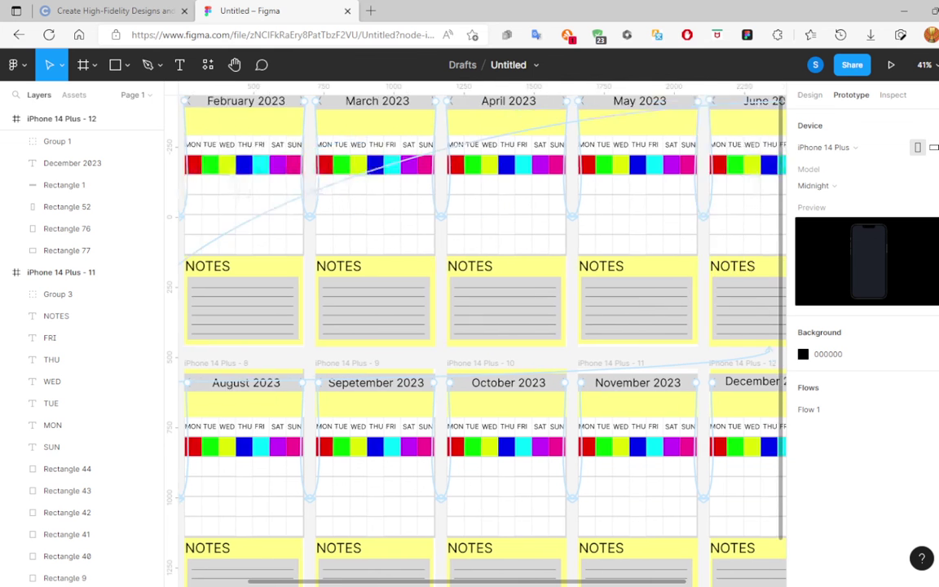
pyautogui.moveTo(644, 584); pyautogui.dragTo(514, 584)
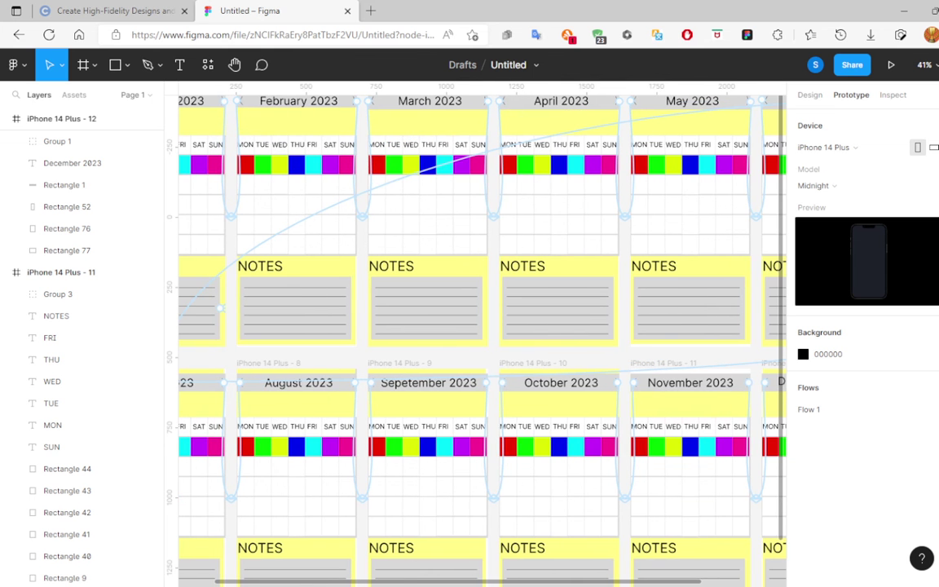
pyautogui.click(811, 96)
pyautogui.scroll(-3, 518, 309)
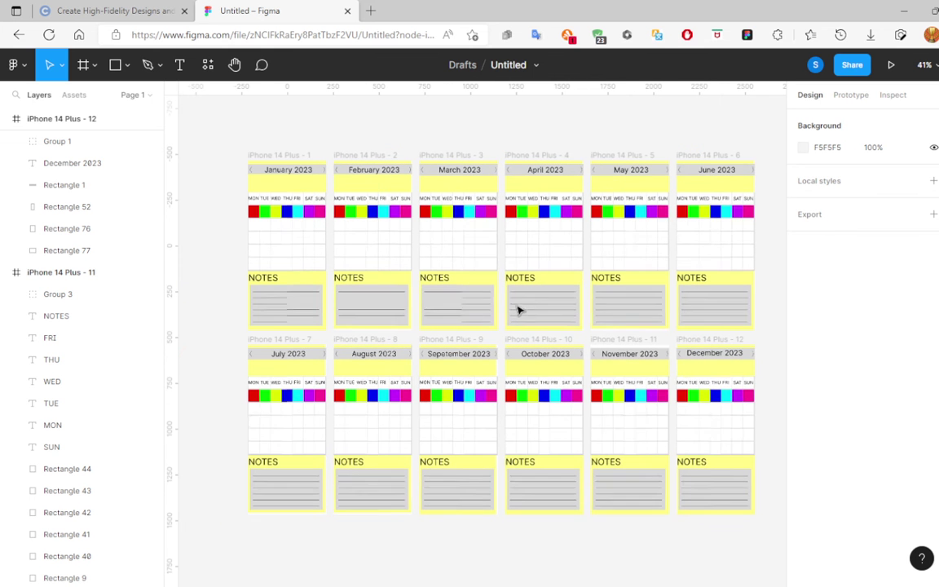
pyautogui.click(892, 67)
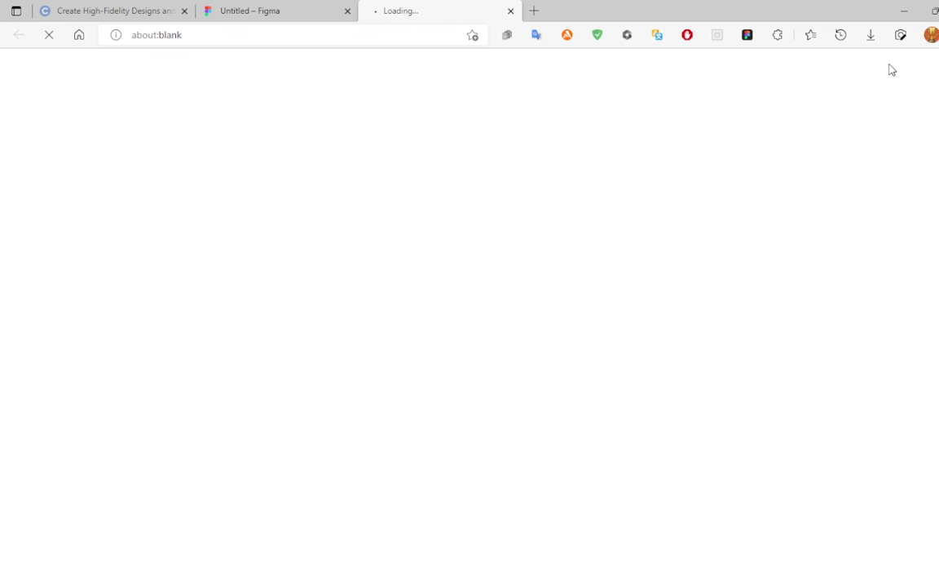
# Rename the file to 'Calender' in the editor, then return to the prototype tab.
pyautogui.click(256, 11)
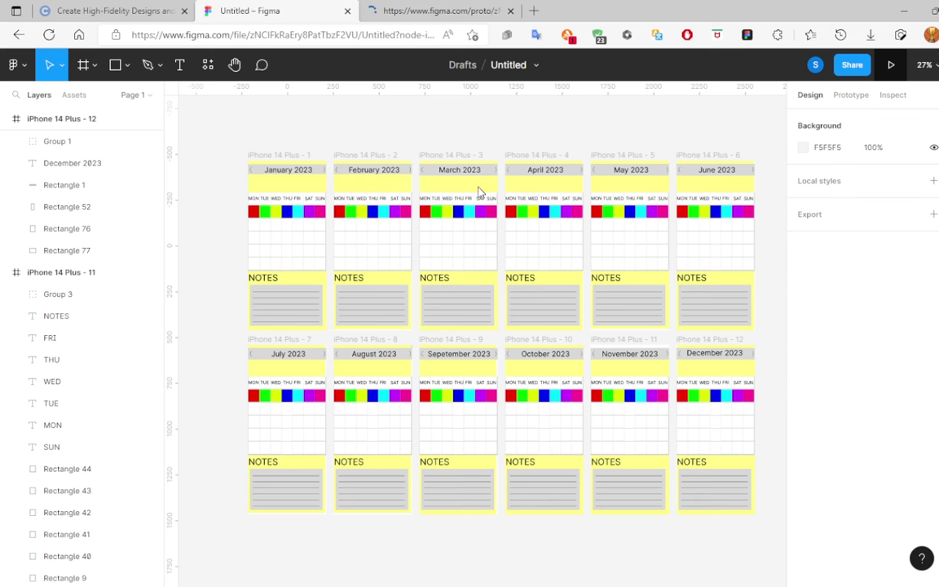
pyautogui.click(536, 65)
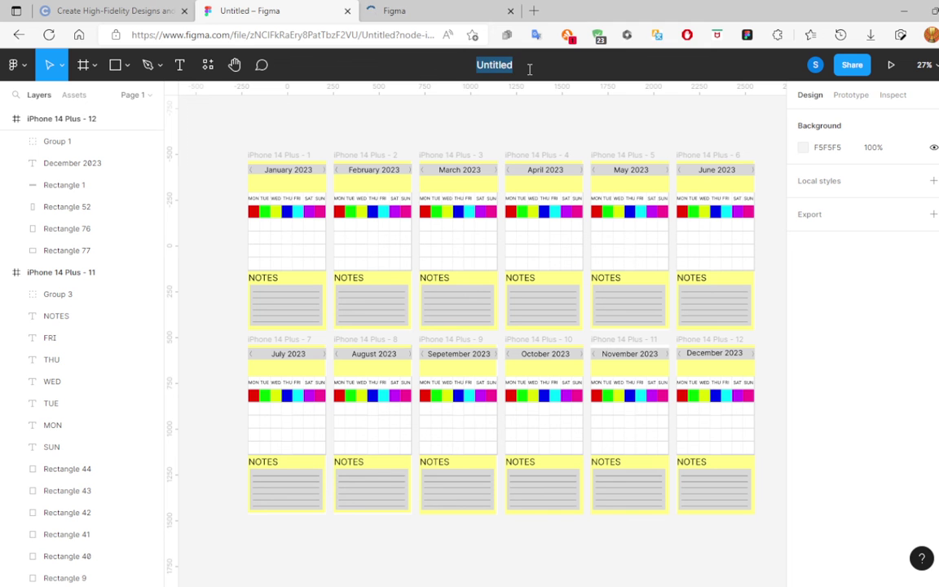
pyautogui.write('Cal')
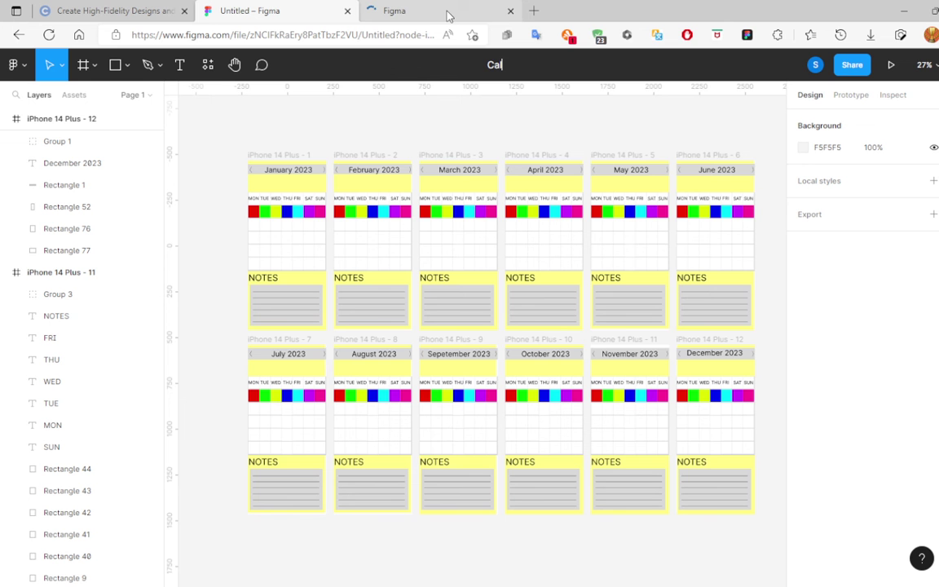
pyautogui.write('ender')
pyautogui.click(470, 11)
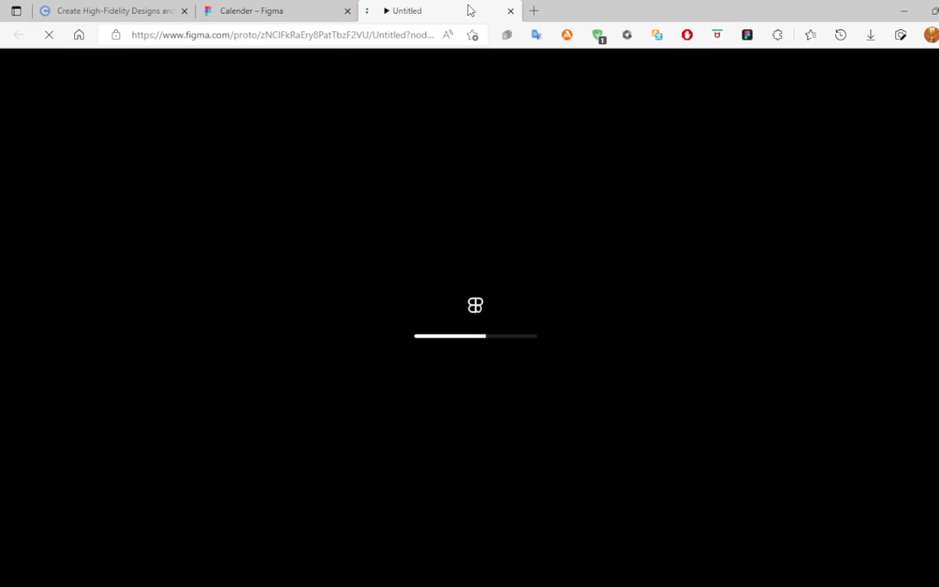
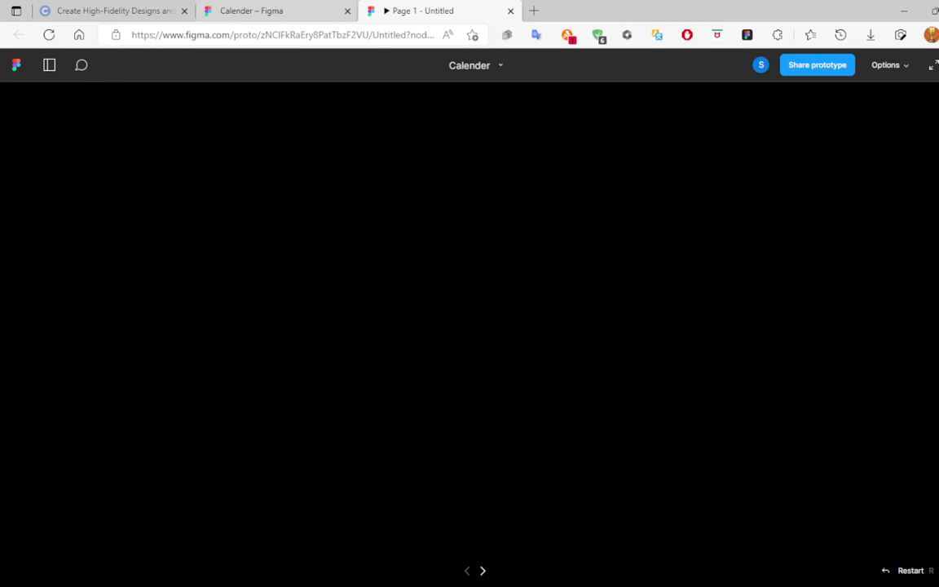
# Step the prototype preview forward and back through the monthly calendar frames.
pyautogui.click(278, 11)
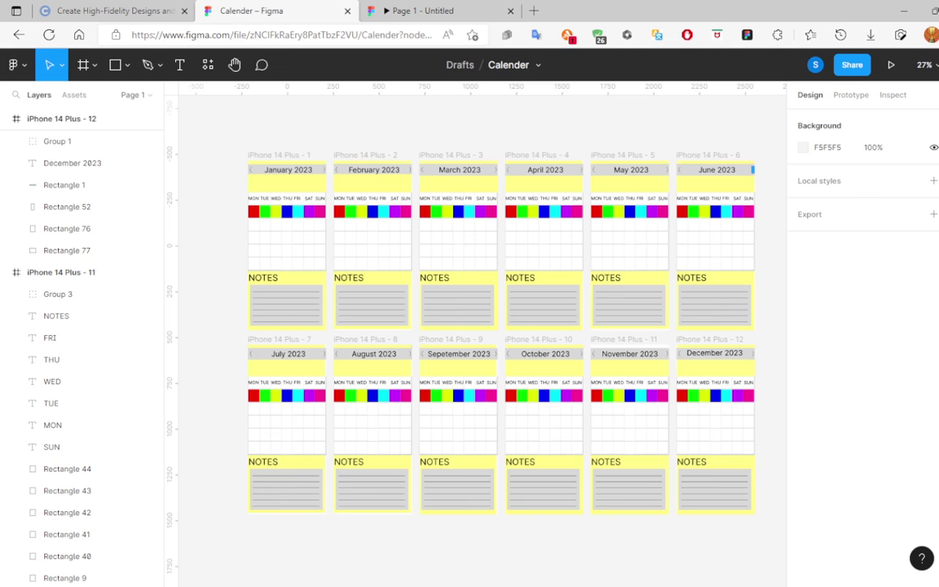
pyautogui.click(481, 8)
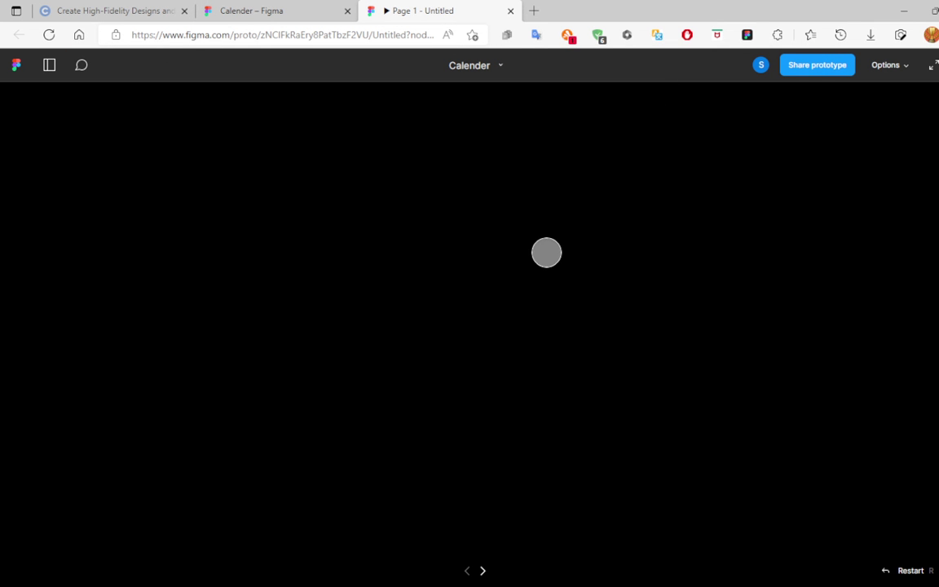
pyautogui.click(483, 573)
pyautogui.click(469, 574)
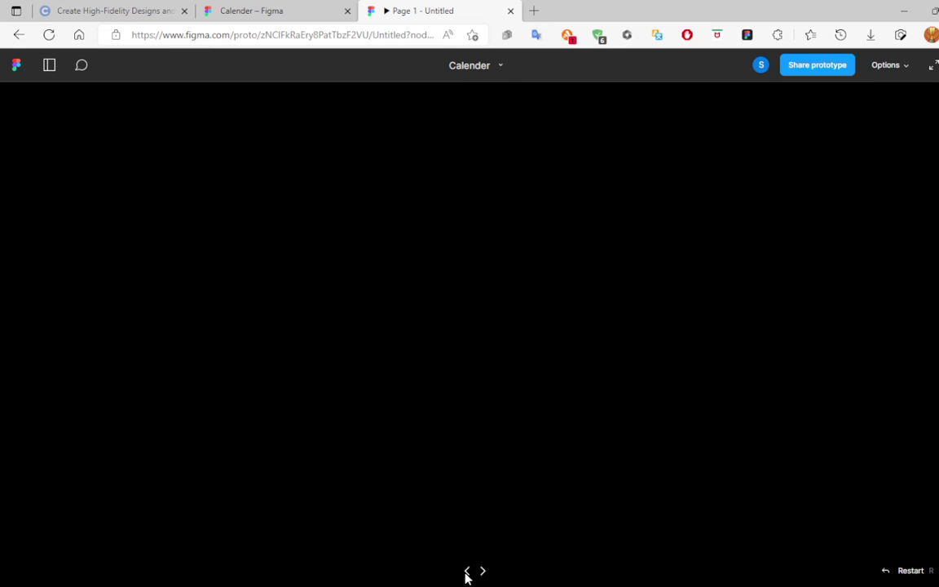
pyautogui.click(482, 575)
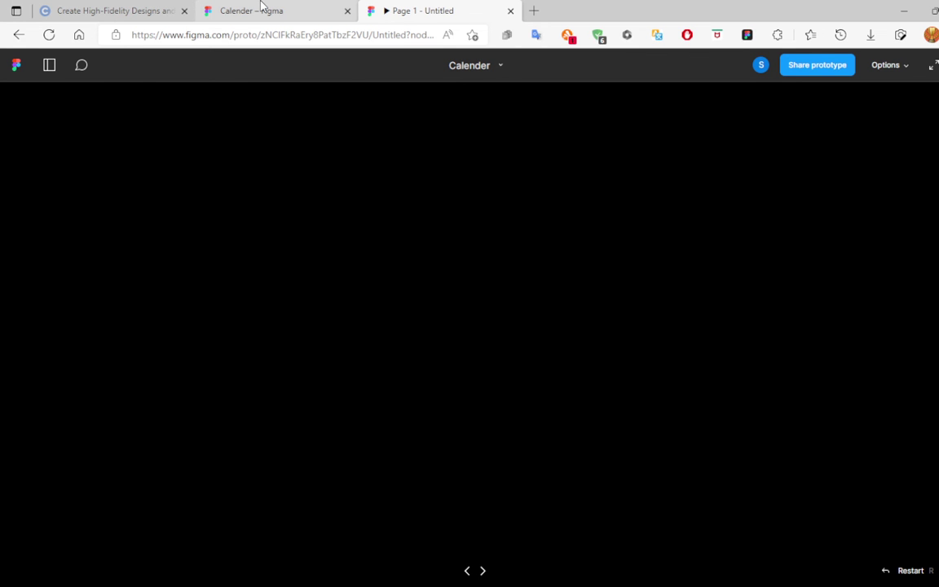
# Switch back to the Calender file tab showing the January–December 2023 frames.
pyautogui.click(261, 8)
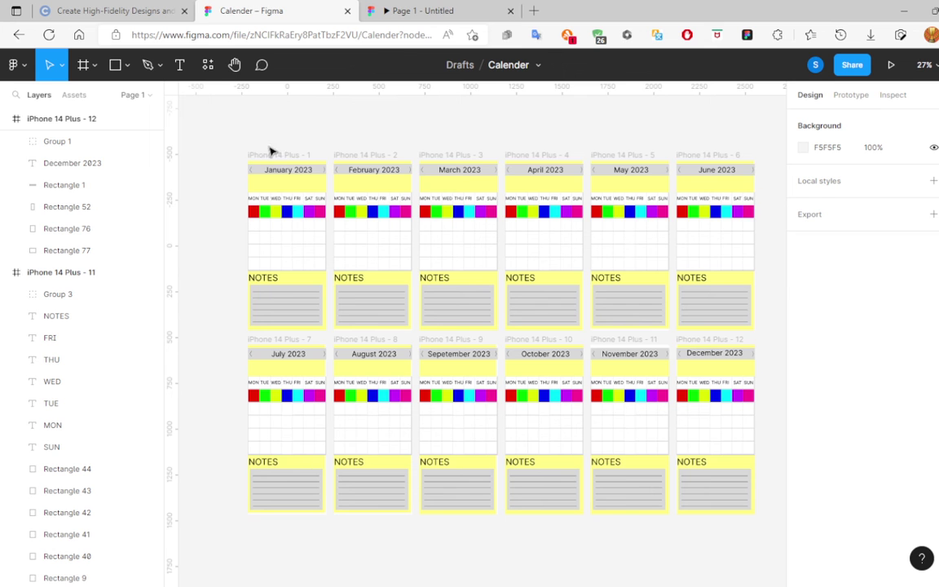
pyautogui.click(406, 10)
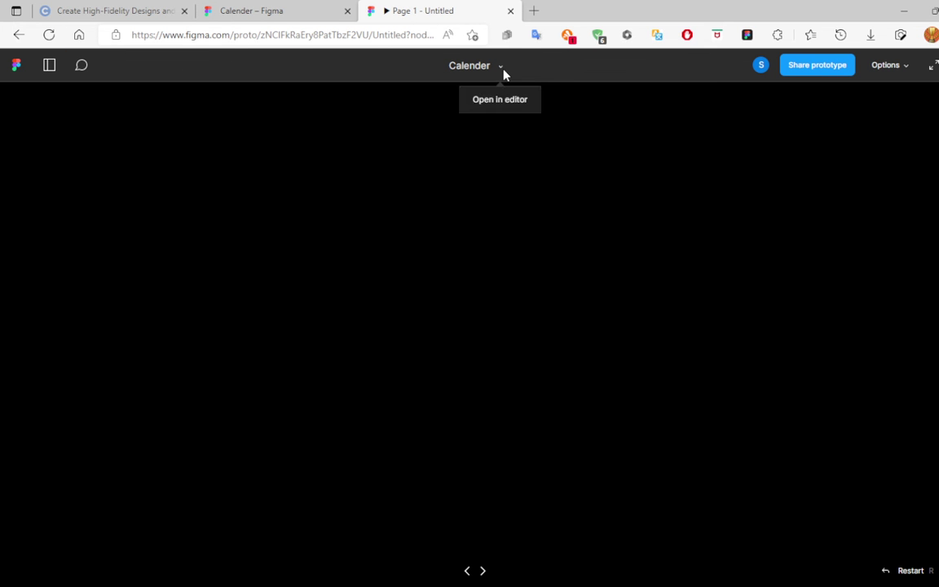
pyautogui.click(291, 8)
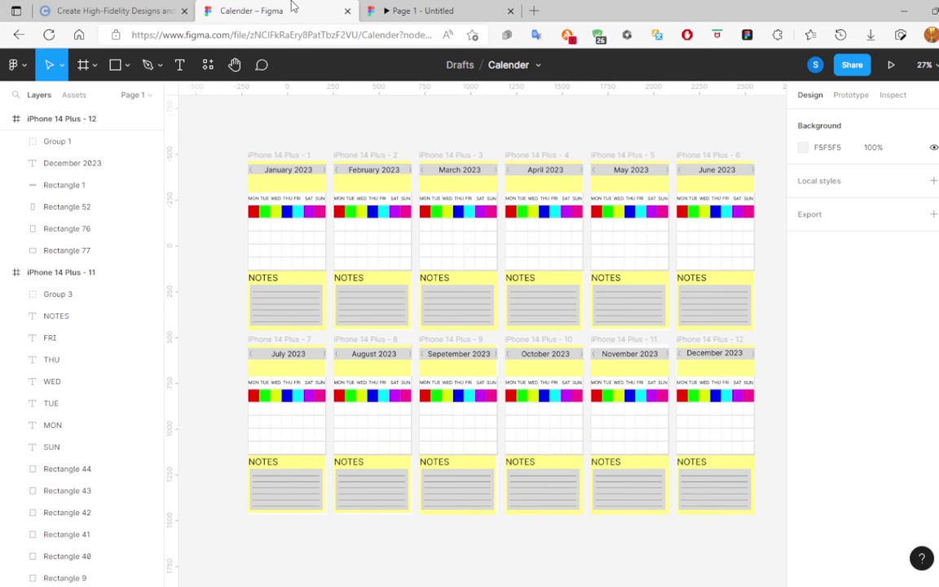